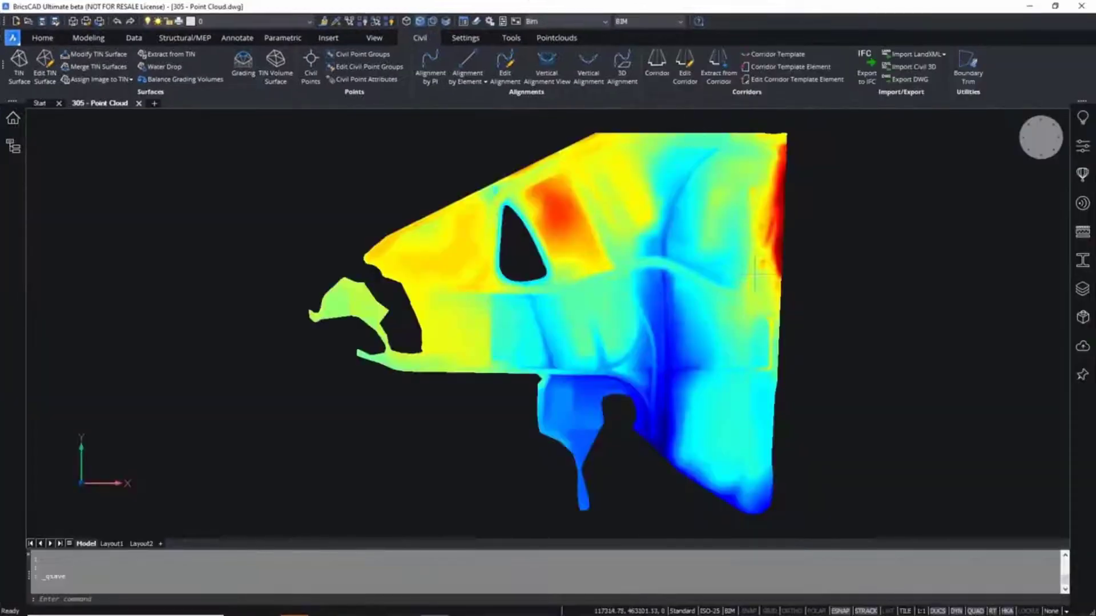
{"action": "middle_click_drag", "start_coordinate": [834, 284], "coordinate": [736, 283]}
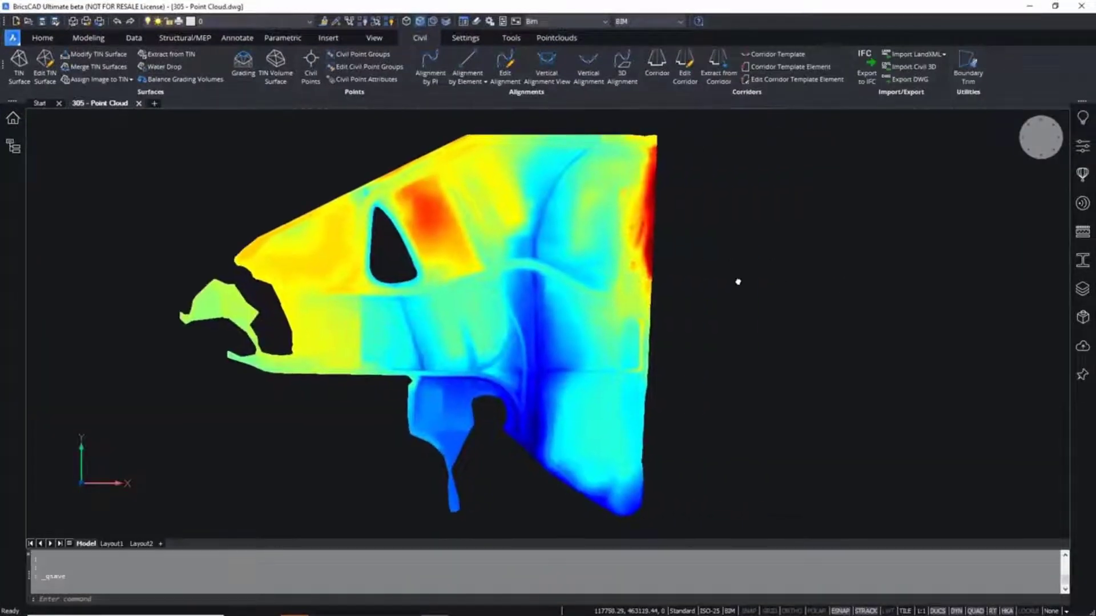
{"action": "left_click", "coordinate": [556, 38]}
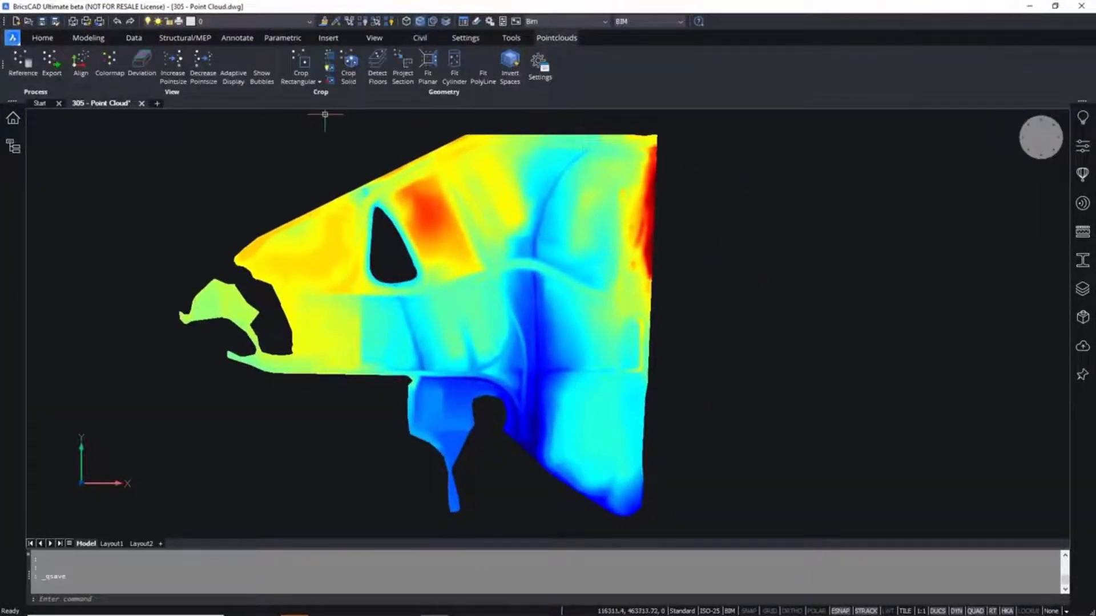
{"action": "left_click", "coordinate": [420, 37]}
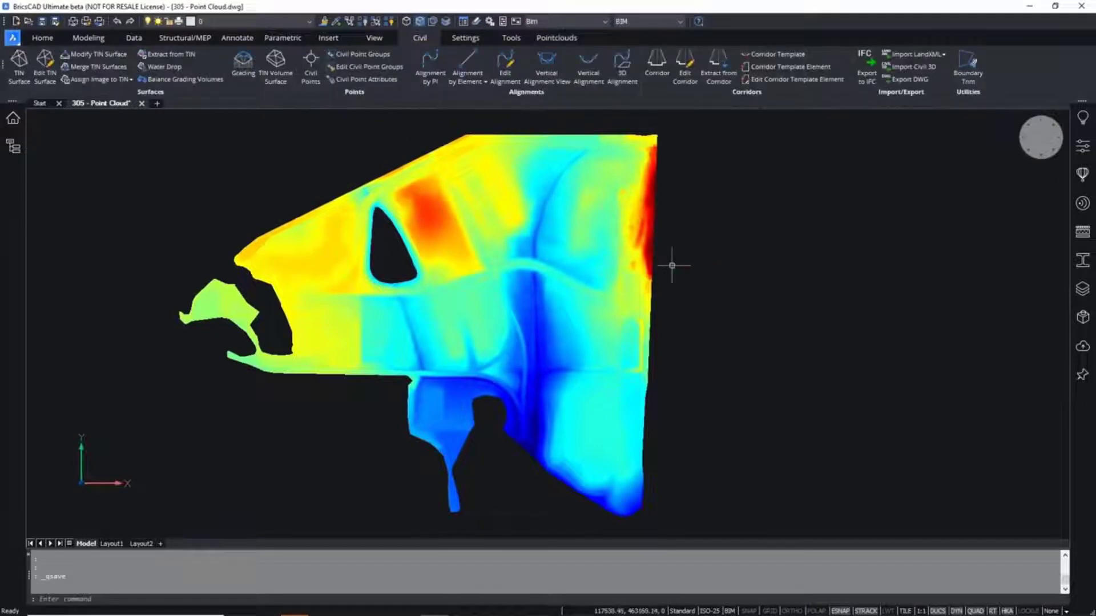
Step: Recolour the point cloud by Intensity with the Spectrum colour map and Shadows scaling
{"action": "middle_click_drag", "start_coordinate": [671, 266], "coordinate": [660, 261]}
{"action": "key", "text": "Escape"}
{"action": "mouse_move", "coordinate": [547, 215]}
{"action": "mouse_move", "coordinate": [572, 227]}
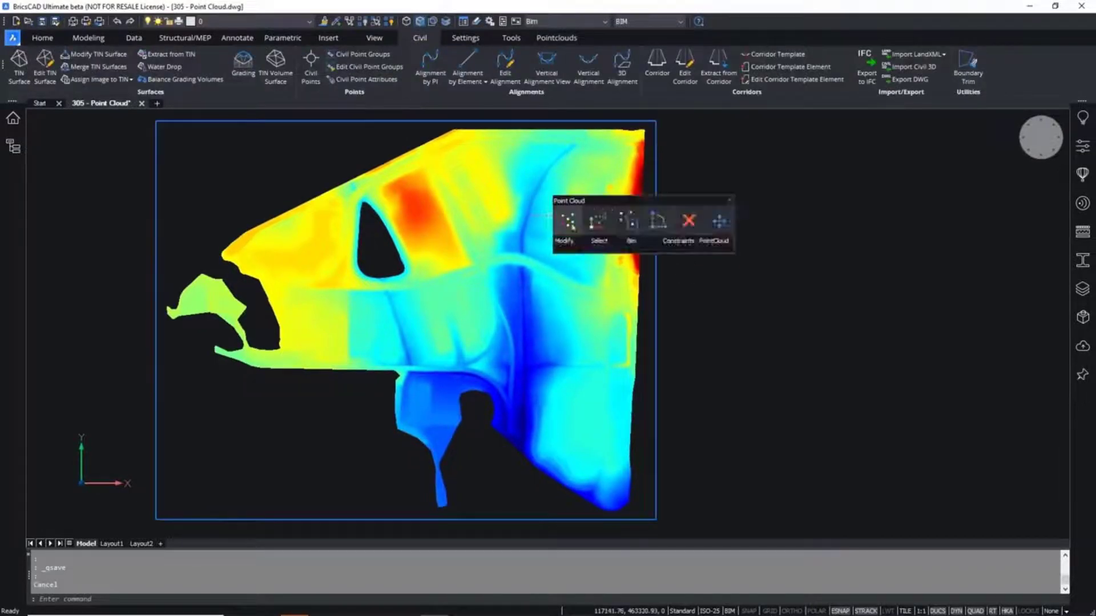
{"action": "mouse_move", "coordinate": [713, 243]}
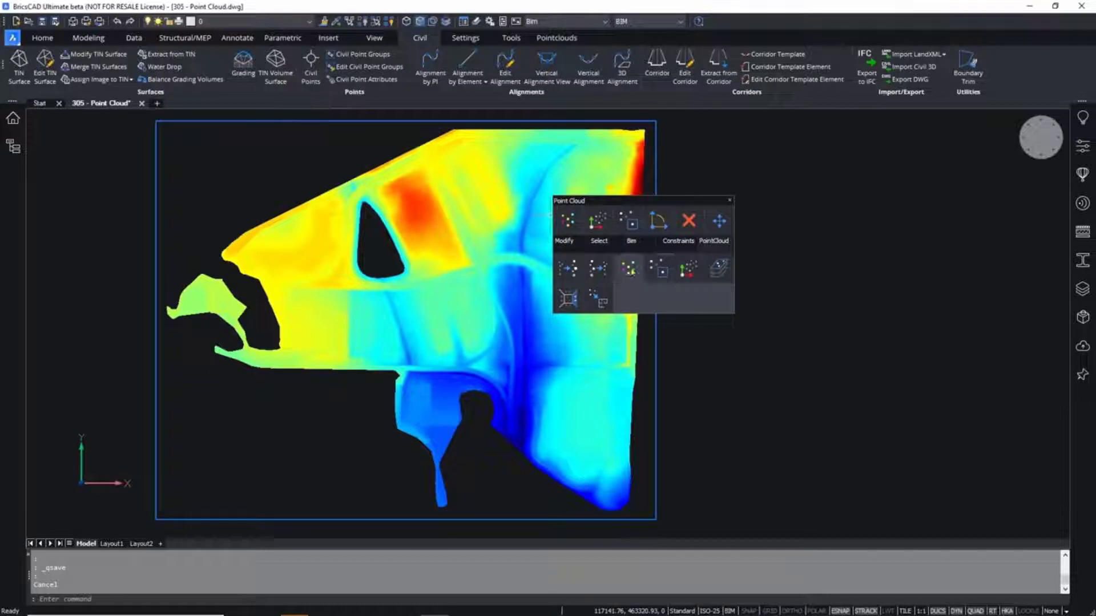
{"action": "left_click", "coordinate": [659, 268]}
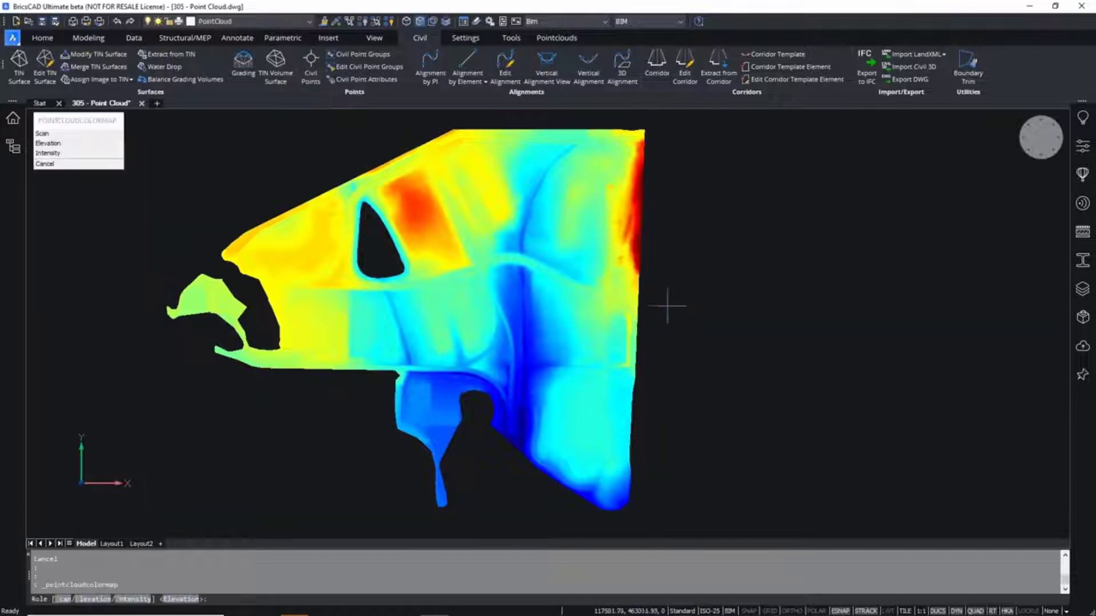
{"action": "left_click", "coordinate": [61, 154]}
{"action": "left_click", "coordinate": [78, 142]}
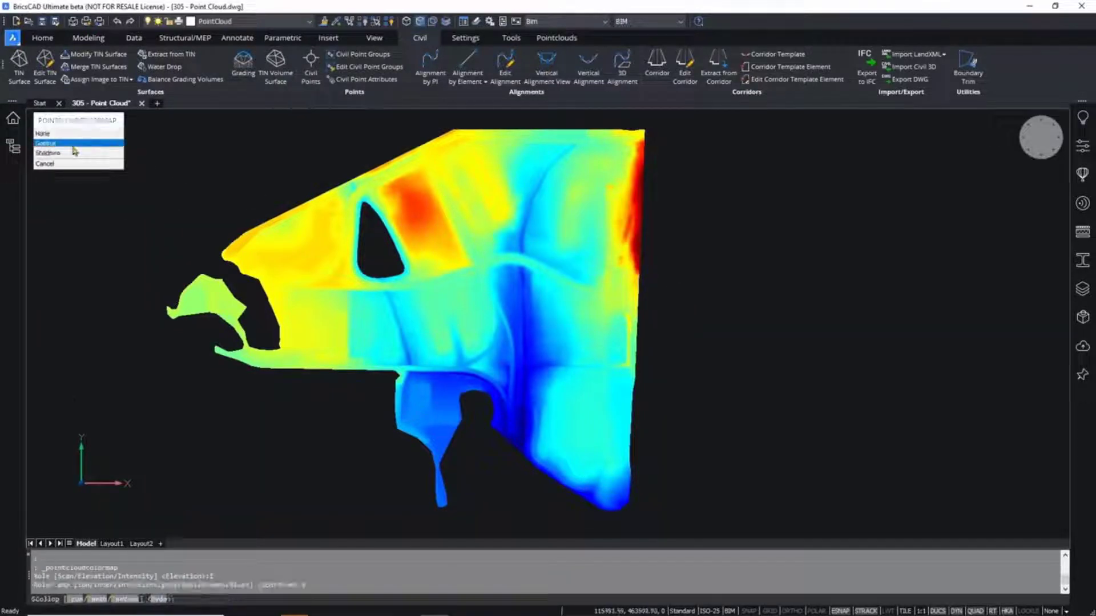
{"action": "left_click", "coordinate": [73, 152]}
Step: Examine the recoloured point cloud's surface and point density up close and at an angle, and return to the top view
{"action": "middle_click_drag", "start_coordinate": [414, 297], "coordinate": [526, 239]}
{"action": "scroll", "coordinate": [435, 316], "scroll_direction": "up", "scroll_amount": 3}
{"action": "scroll", "coordinate": [369, 276], "scroll_direction": "up", "scroll_amount": 3}
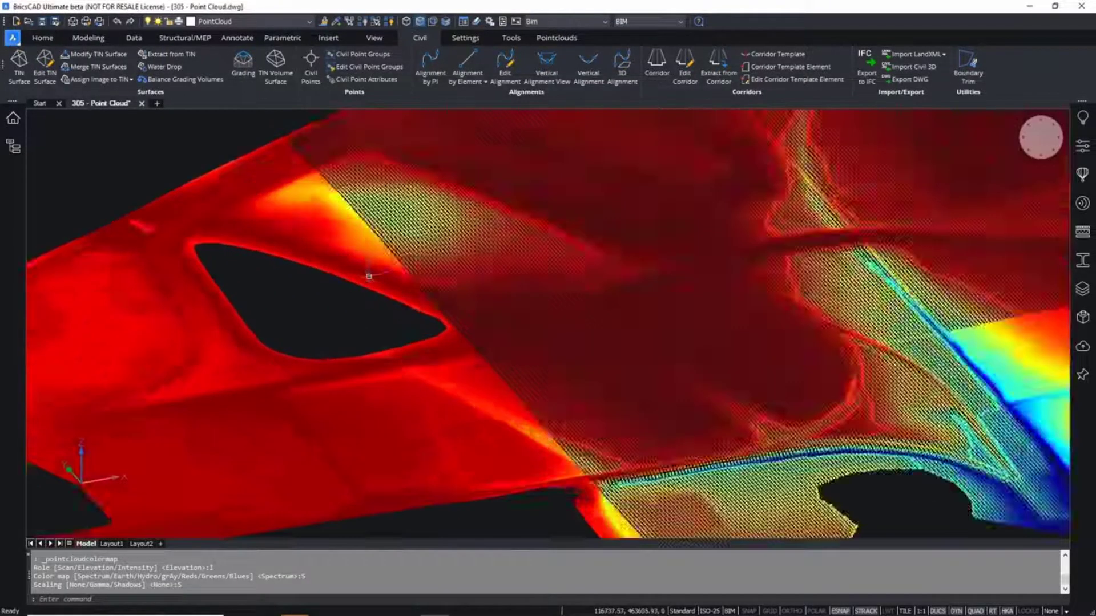
{"action": "scroll", "coordinate": [369, 276], "scroll_direction": "up", "scroll_amount": 2}
{"action": "middle_click_drag", "start_coordinate": [508, 303], "coordinate": [386, 299], "text": "shift"}
{"action": "scroll", "coordinate": [357, 320], "scroll_direction": "up", "scroll_amount": 6}
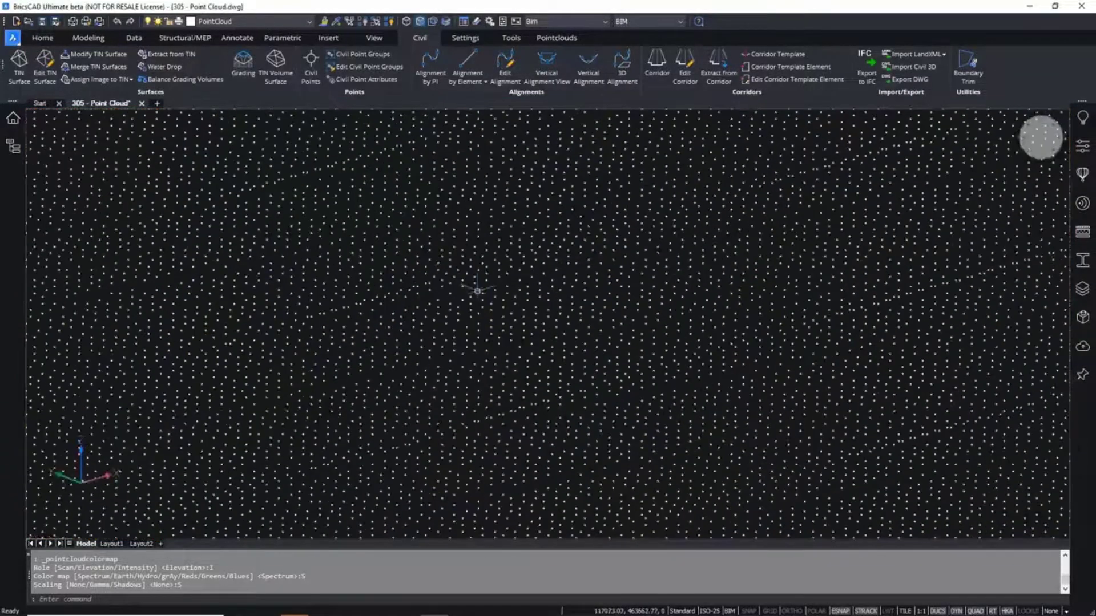
{"action": "scroll", "coordinate": [477, 291], "scroll_direction": "down", "scroll_amount": 8}
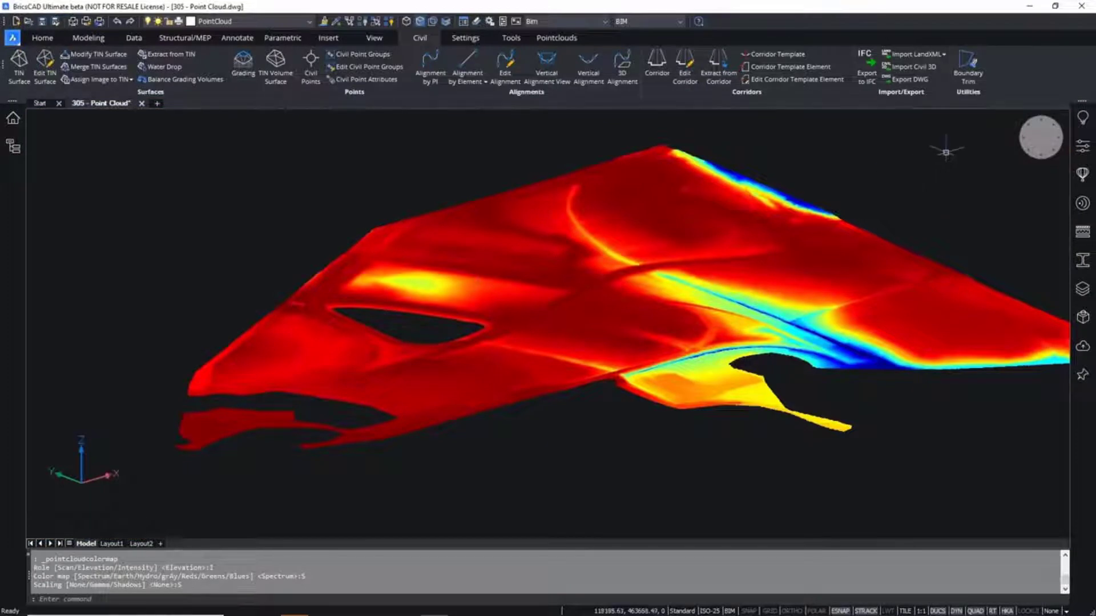
{"action": "left_click", "coordinate": [1040, 137]}
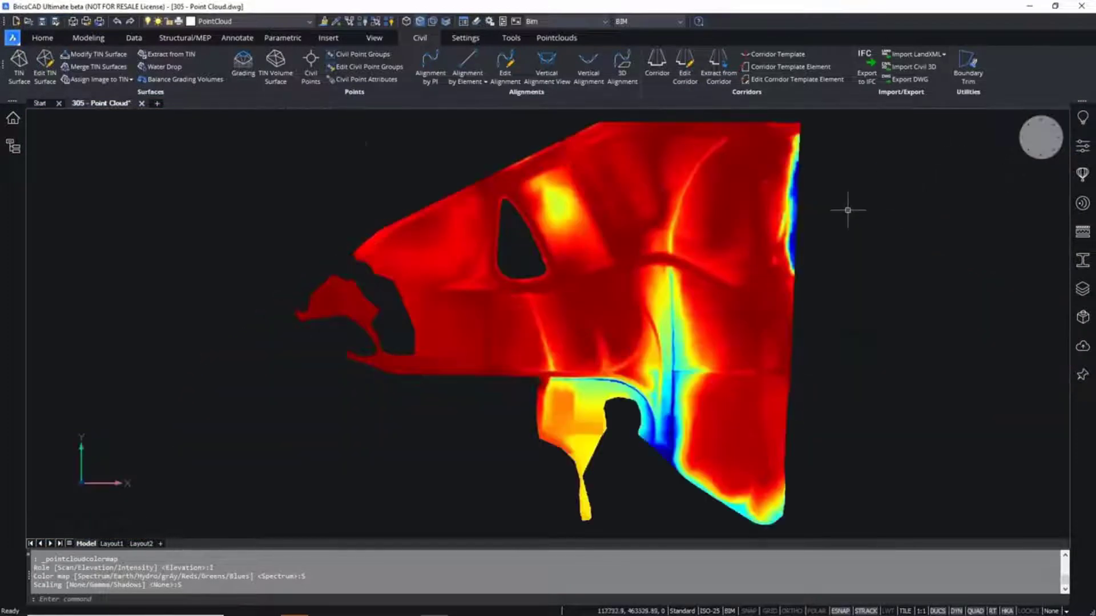
Step: Recolour the point cloud by Elevation with the Spectrum colour map
{"action": "mouse_move", "coordinate": [550, 209]}
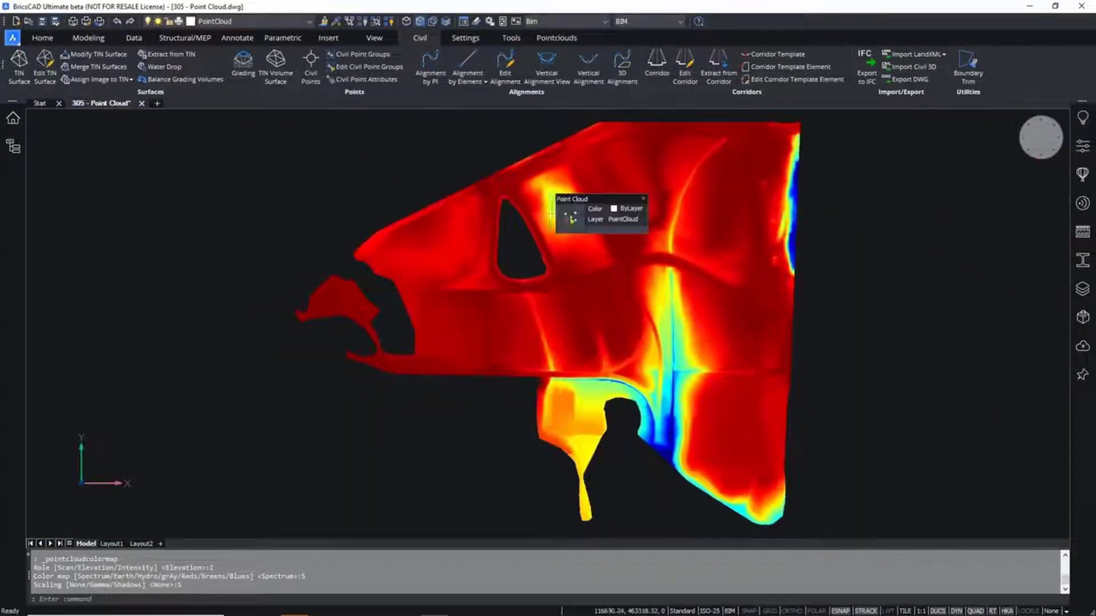
{"action": "key", "text": "Return"}
{"action": "left_click", "coordinate": [73, 142]}
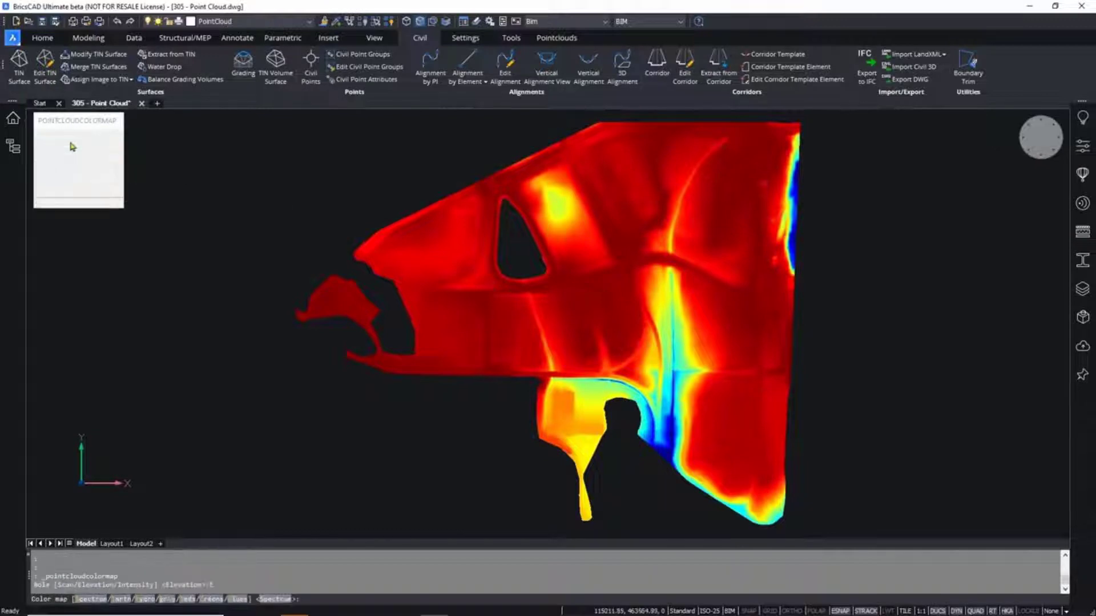
{"action": "left_click", "coordinate": [75, 141]}
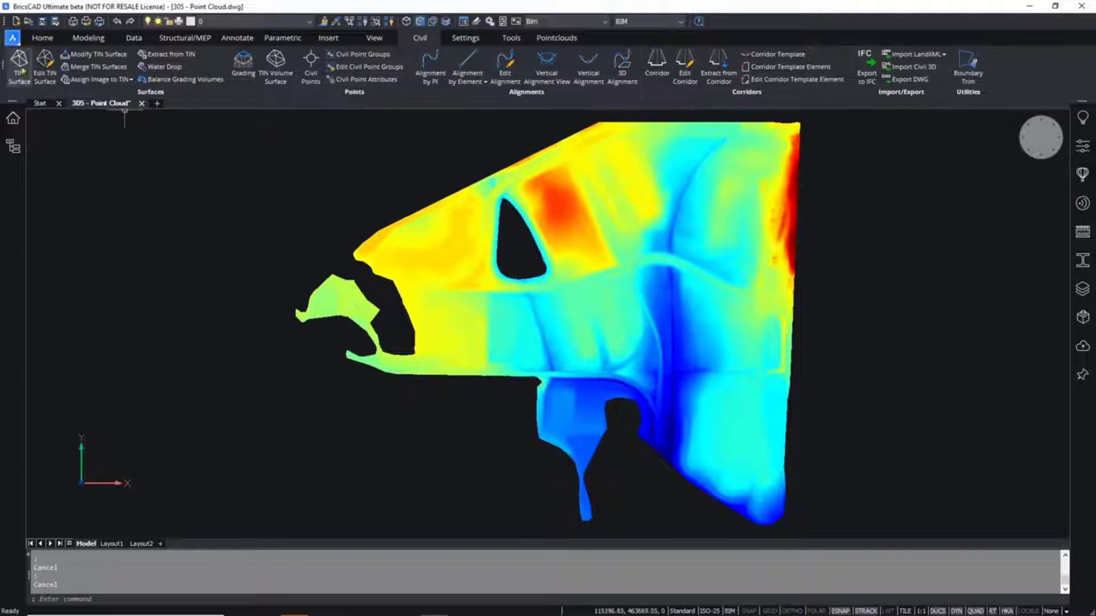
Step: Start a TIN surface using the create from Point Cloud option and select the point cloud as its source
{"action": "left_click", "coordinate": [20, 63]}
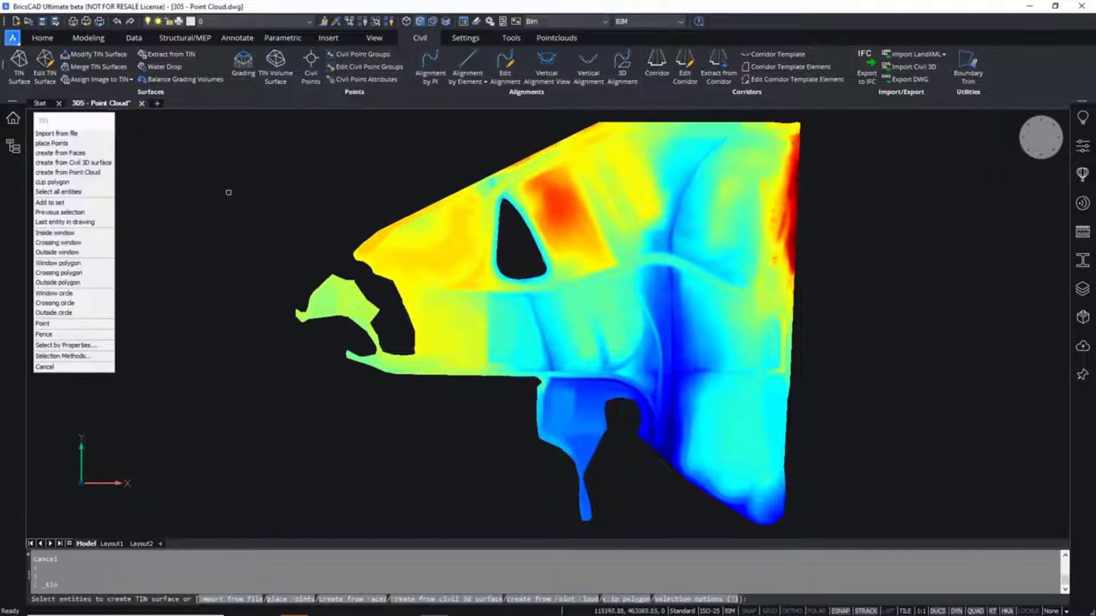
{"action": "left_click", "coordinate": [82, 173]}
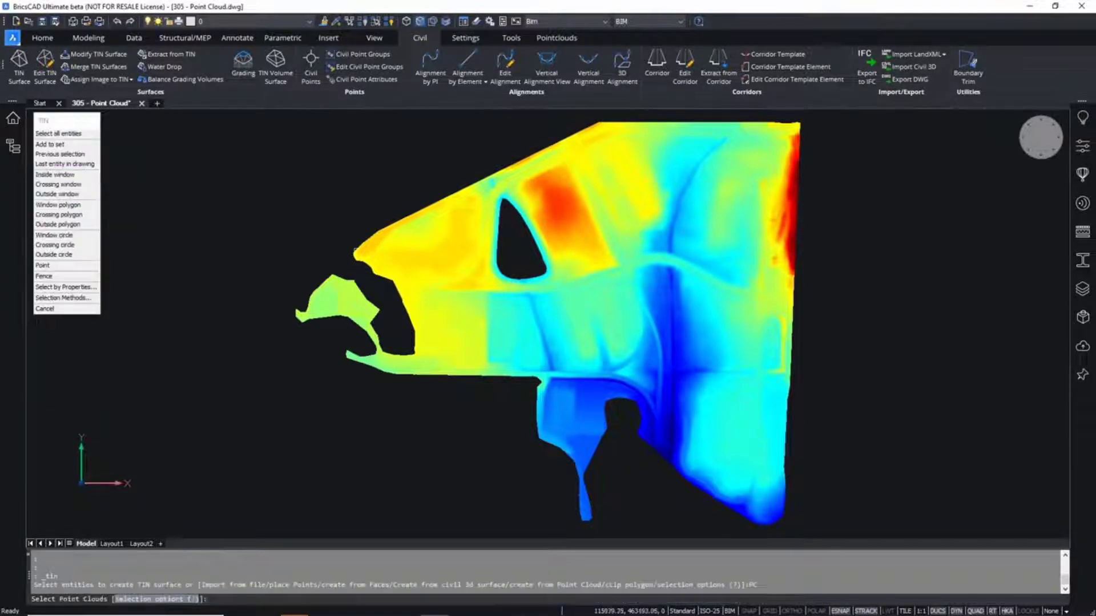
{"action": "left_click", "coordinate": [388, 232]}
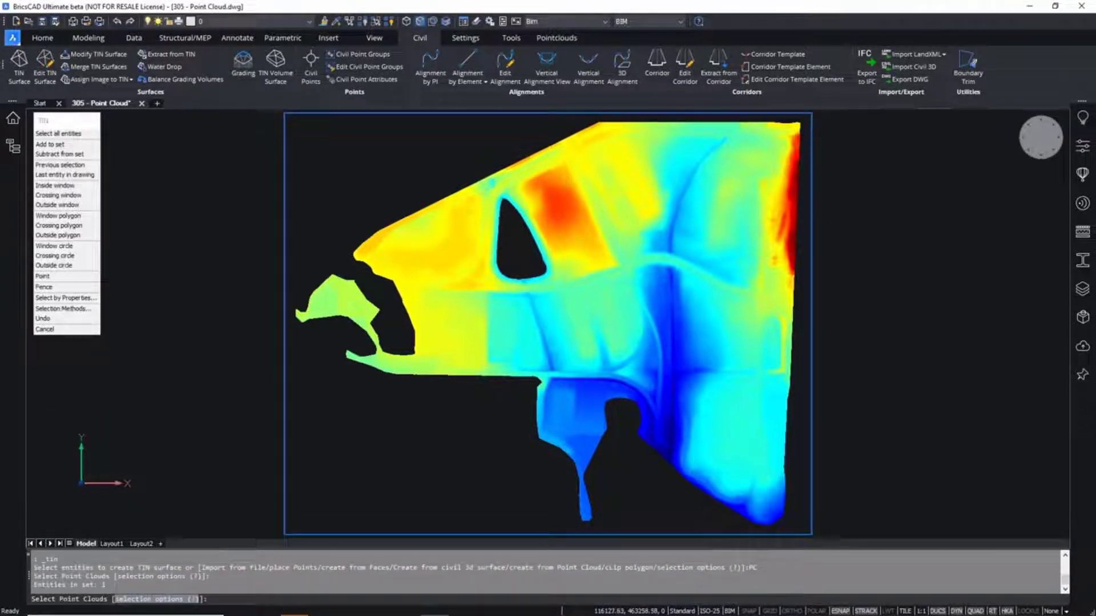
{"action": "left_click", "coordinate": [285, 233]}
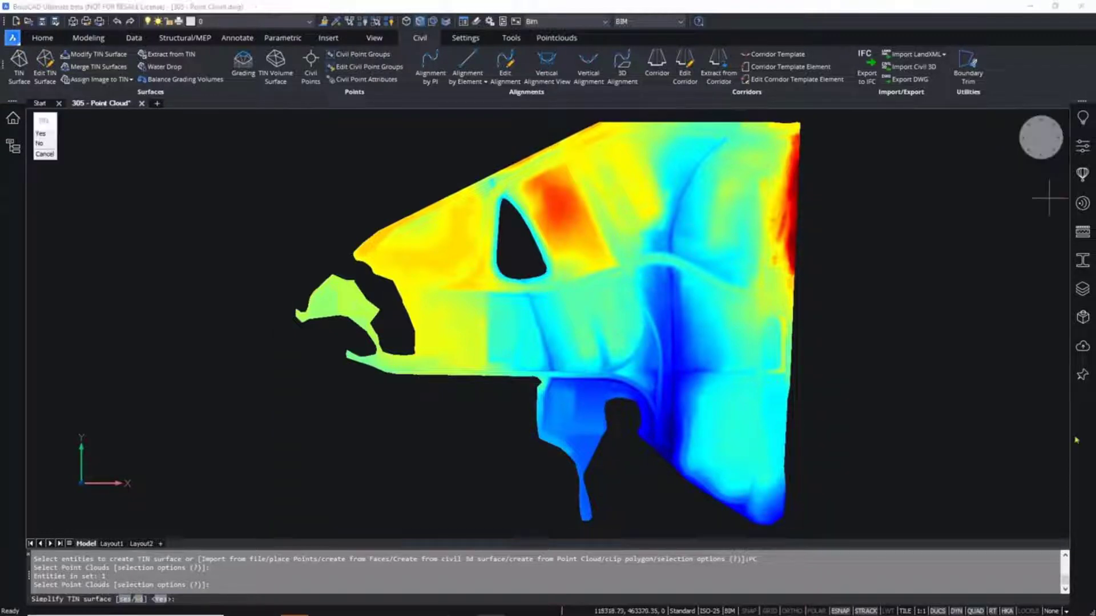
Step: Simplify the TIN with a radius of 10 and an elevation difference of .01, and create the surface
{"action": "left_click", "coordinate": [44, 136]}
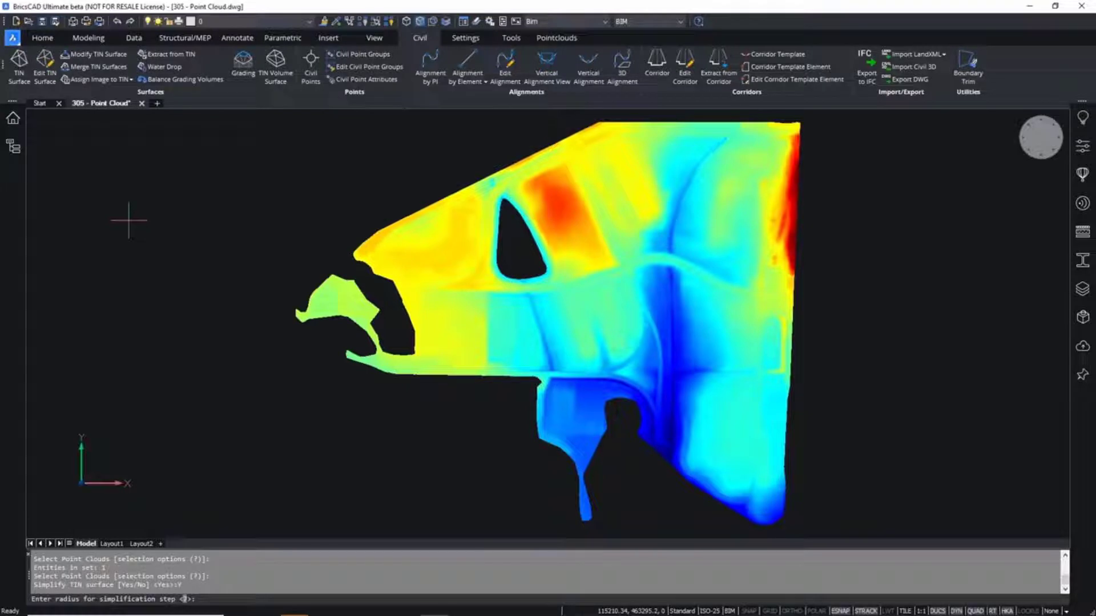
{"action": "type", "text": "10"}
{"action": "key", "text": "Return"}
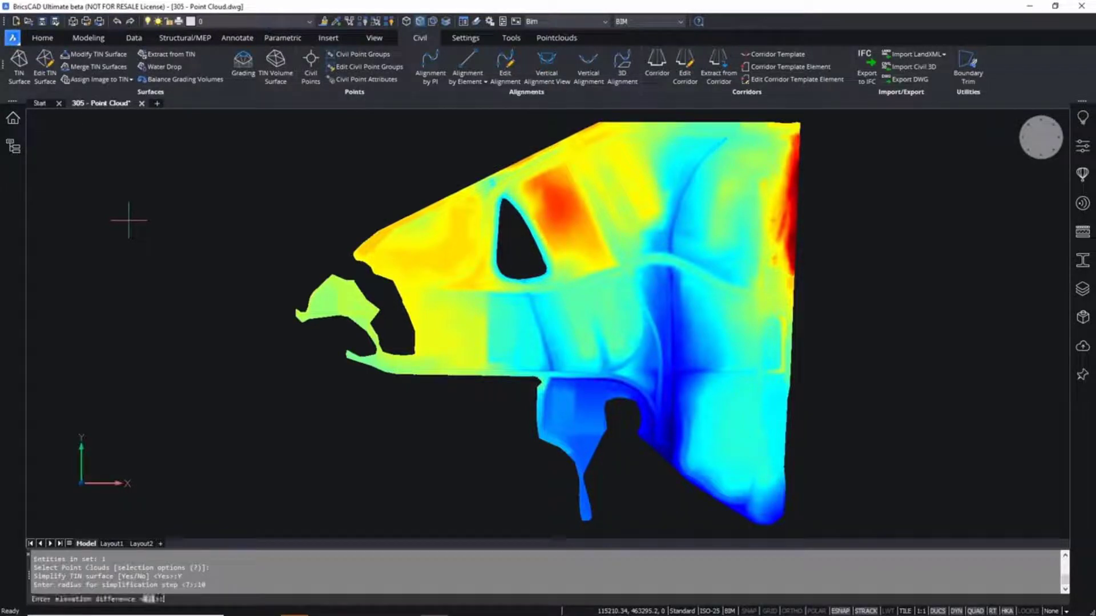
{"action": "type", "text": ".01"}
{"action": "key", "text": "Return"}
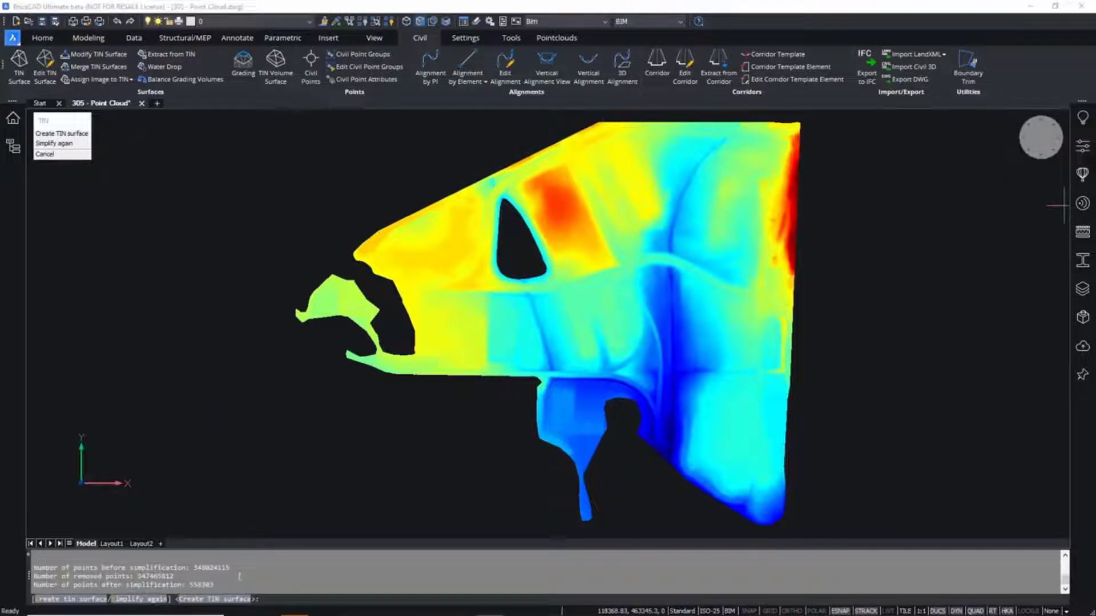
{"action": "triple_click", "coordinate": [215, 584]}
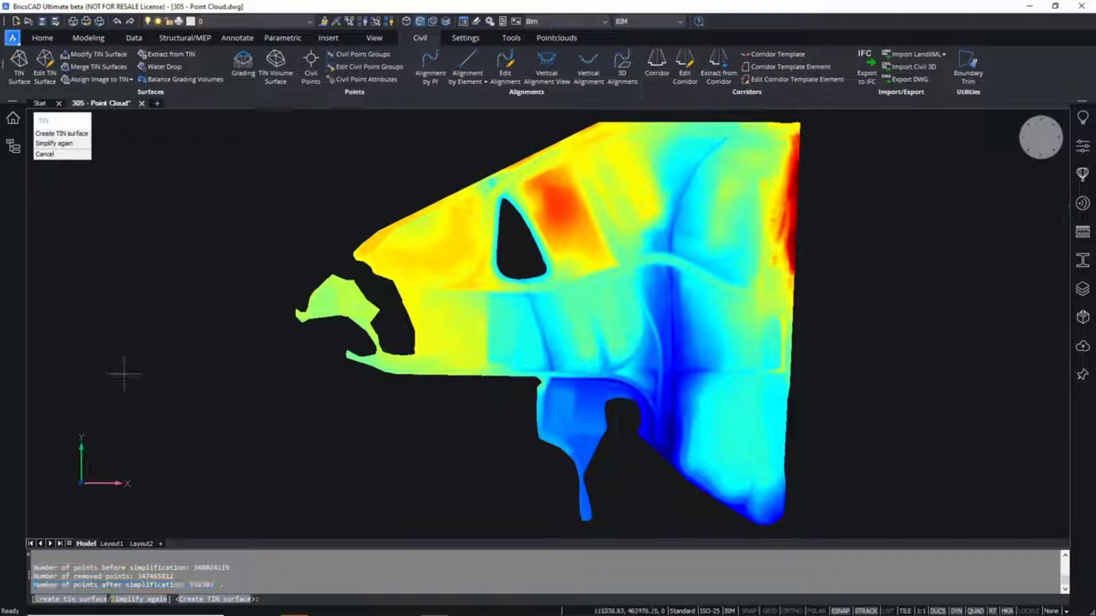
{"action": "left_click", "coordinate": [63, 134]}
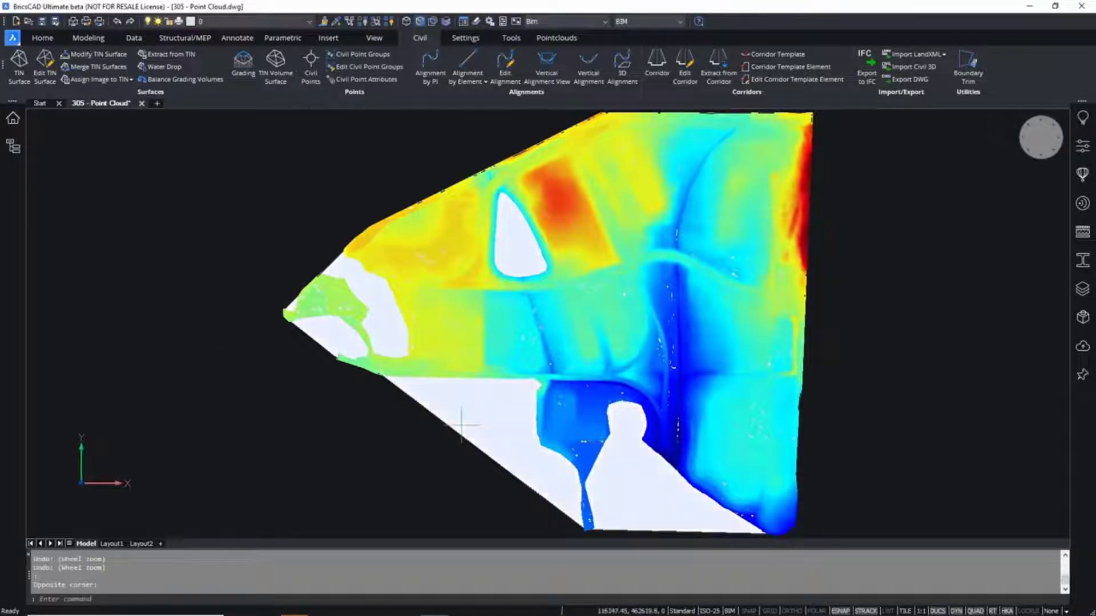
Step: Delete the TIN surface lines that bridge the large empty area along its lower-left boundary
{"action": "left_click", "coordinate": [482, 434]}
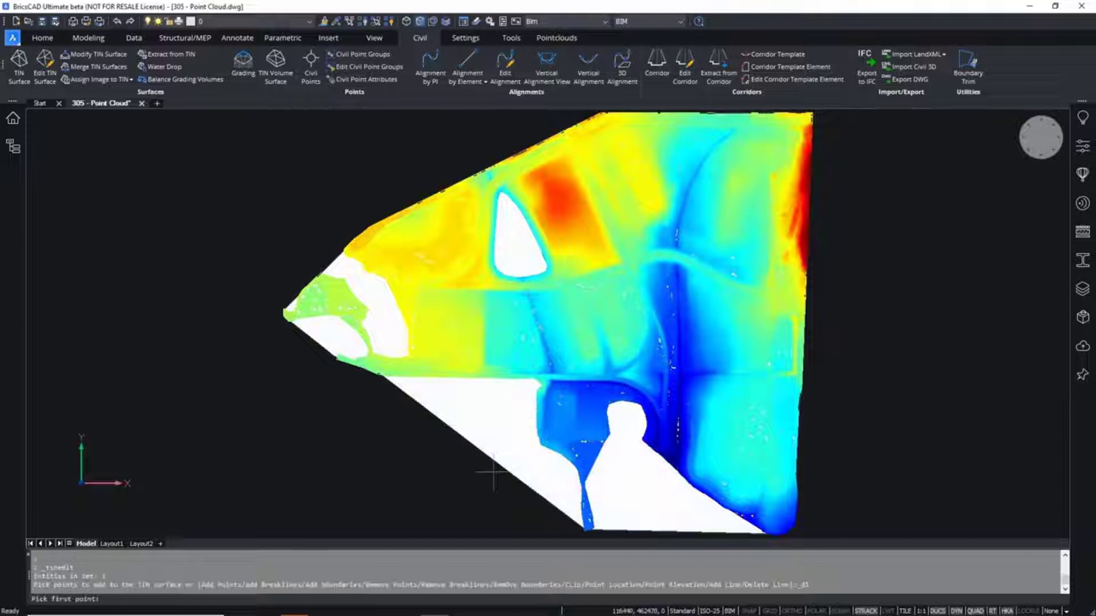
{"action": "left_click", "coordinate": [520, 512]}
{"action": "left_click", "coordinate": [480, 397]}
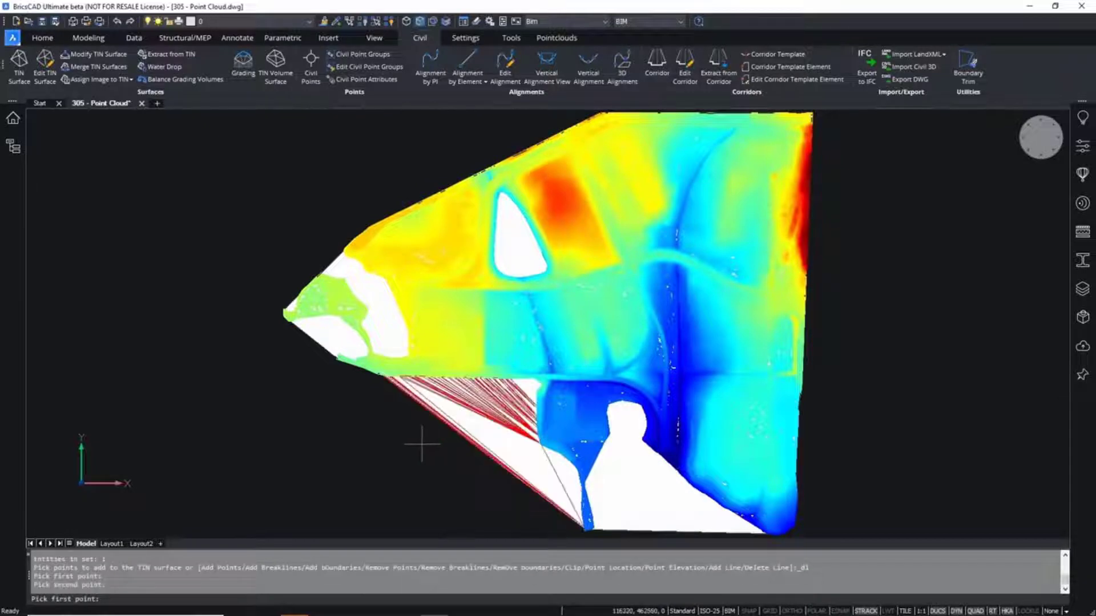
{"action": "key", "text": "Return"}
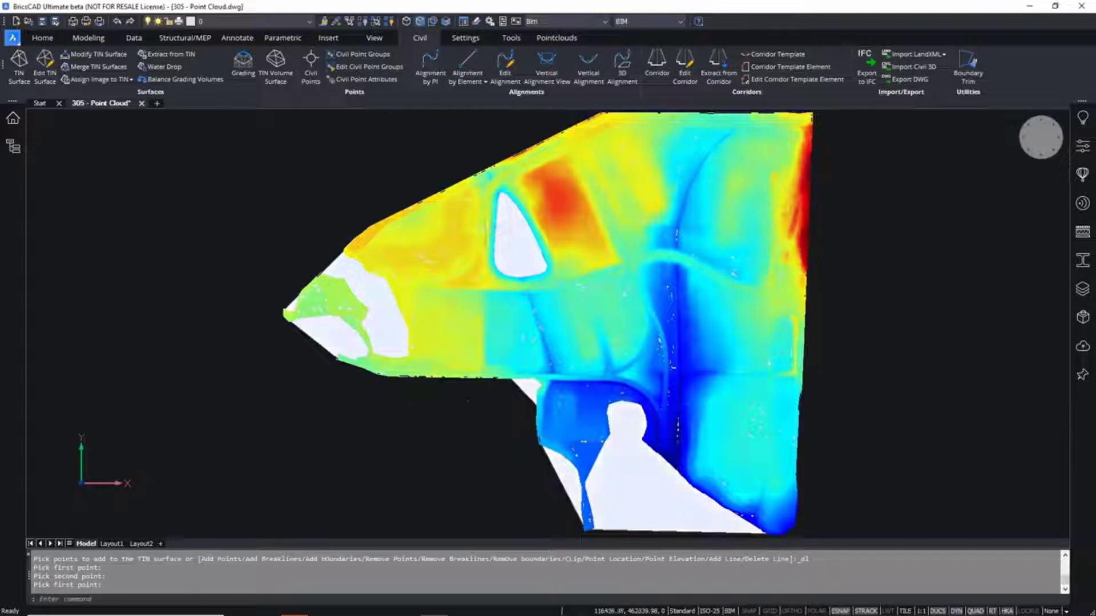
Step: Hide the point cloud through its entity entry in the drawing structure
{"action": "scroll", "coordinate": [478, 210], "scroll_direction": "up", "scroll_amount": 5}
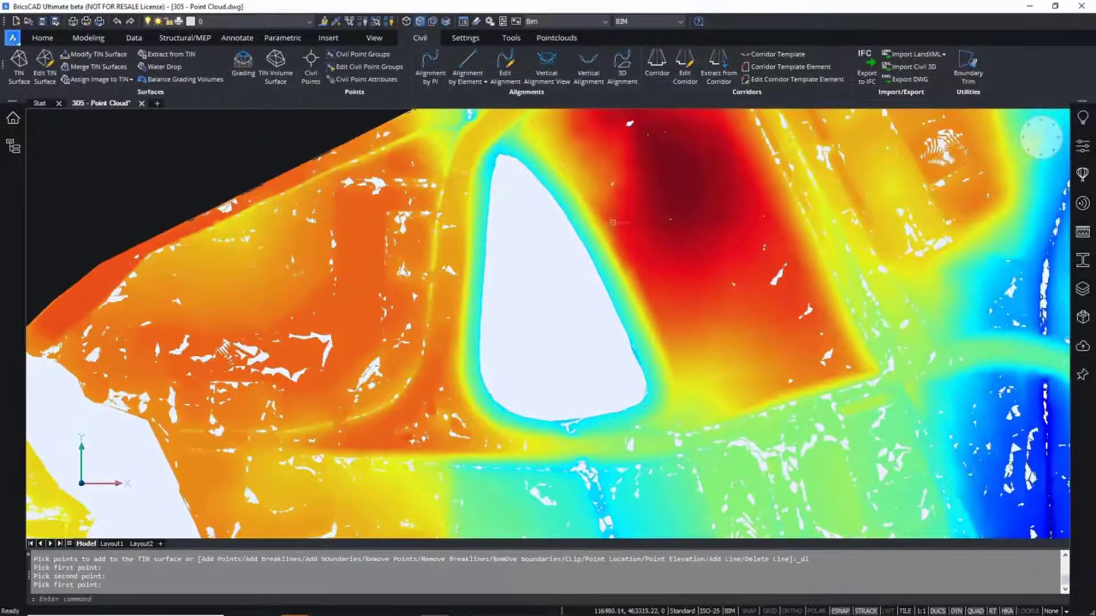
{"action": "key", "text": "Escape"}
{"action": "key", "text": "Escape"}
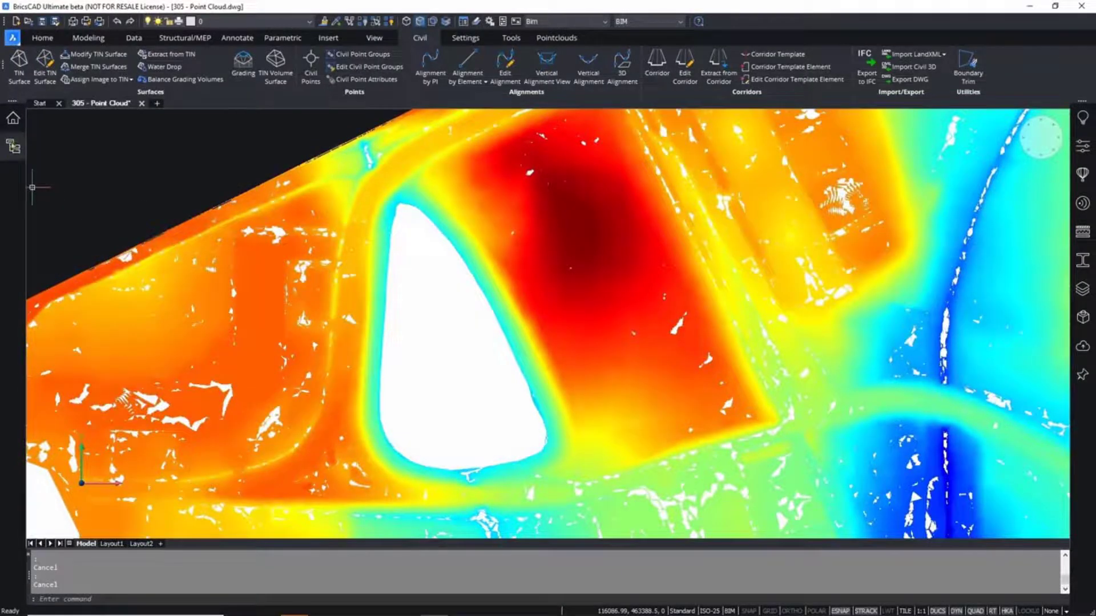
{"action": "left_click", "coordinate": [14, 146]}
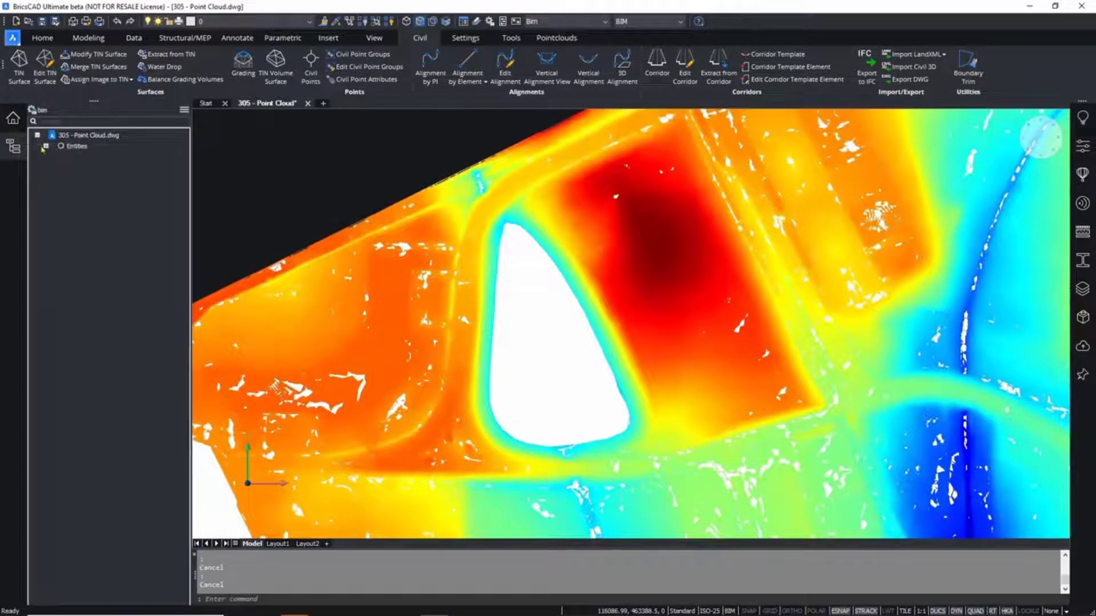
{"action": "left_click", "coordinate": [362, 21]}
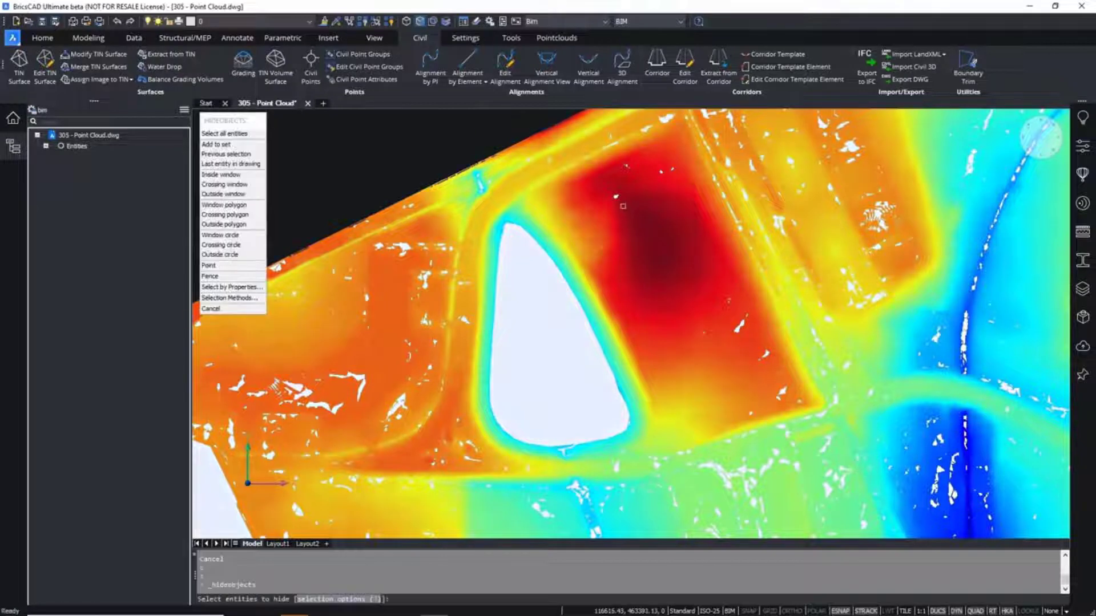
{"action": "left_click", "coordinate": [622, 206]}
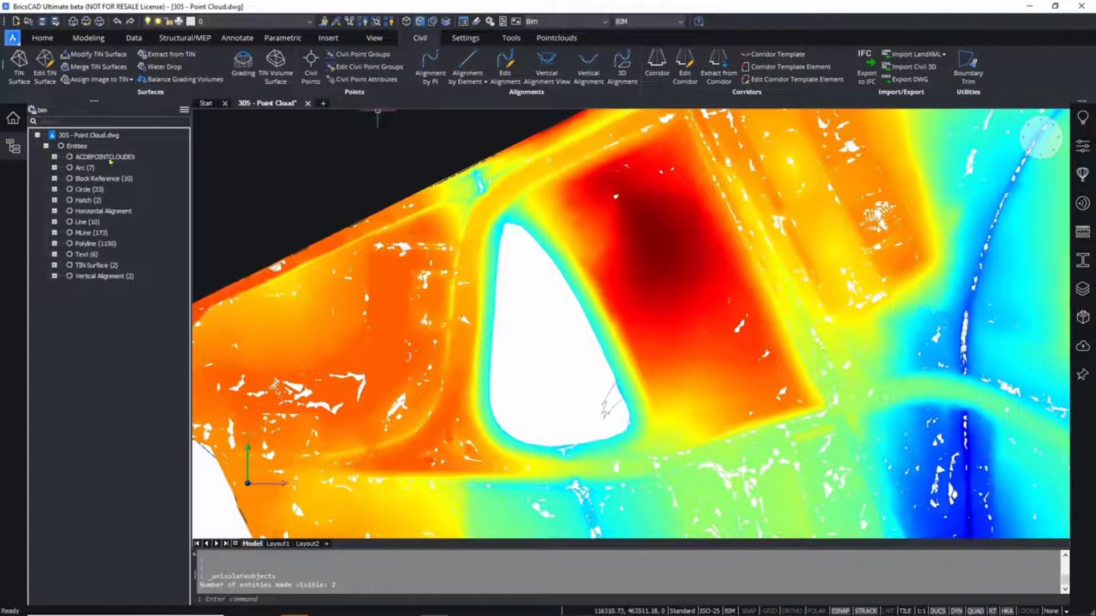
{"action": "right_click", "coordinate": [111, 161]}
{"action": "left_click", "coordinate": [140, 178]}
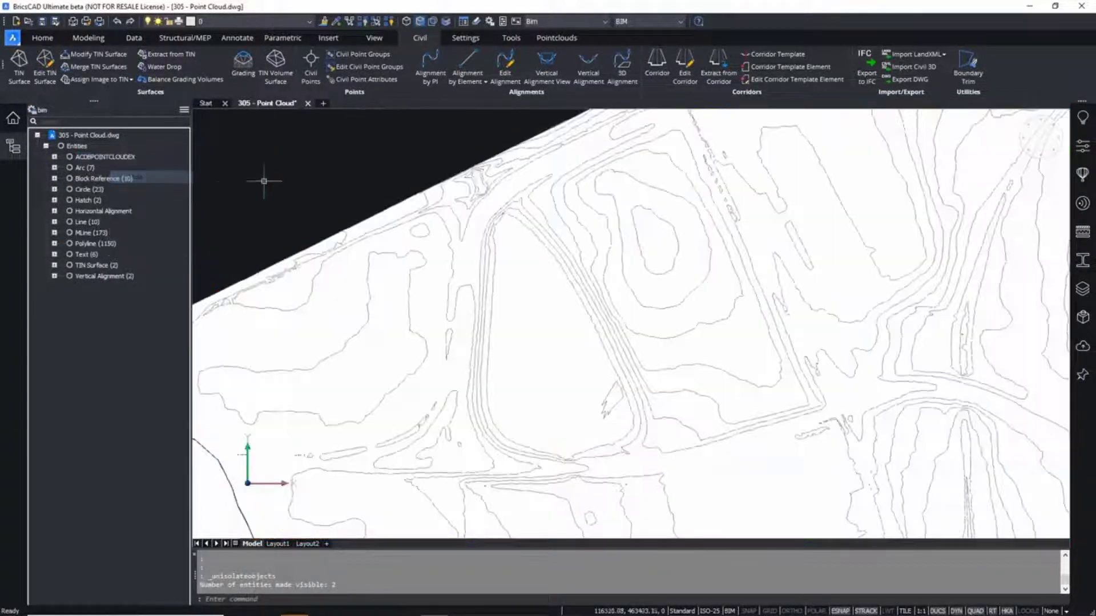
{"action": "left_click", "coordinate": [13, 146]}
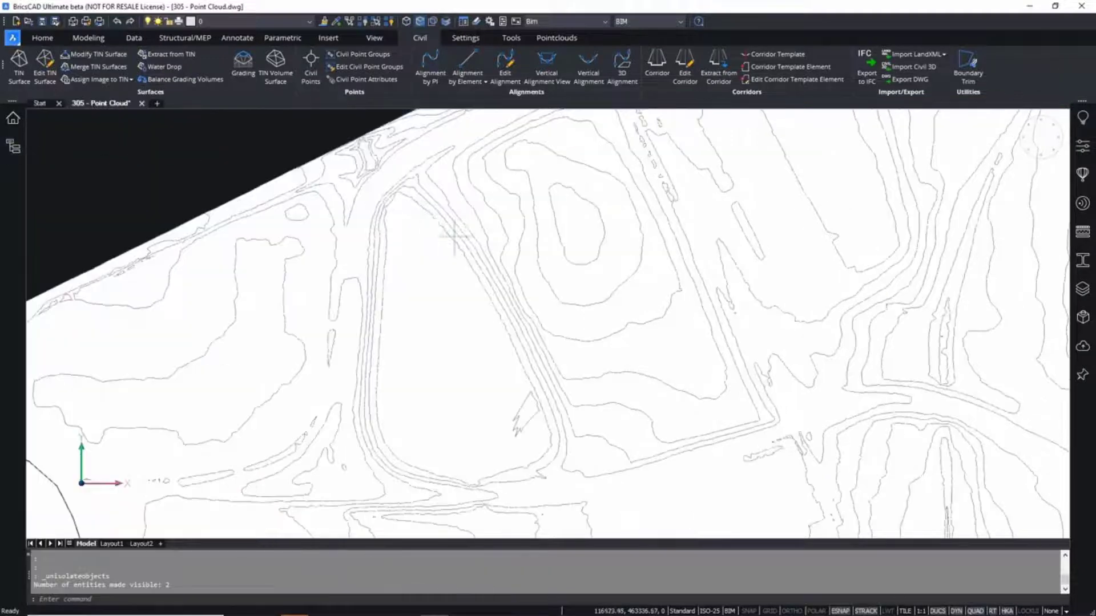
Step: Open the properties of the TIN surface
{"action": "key", "text": "Escape"}
{"action": "key", "text": "Escape"}
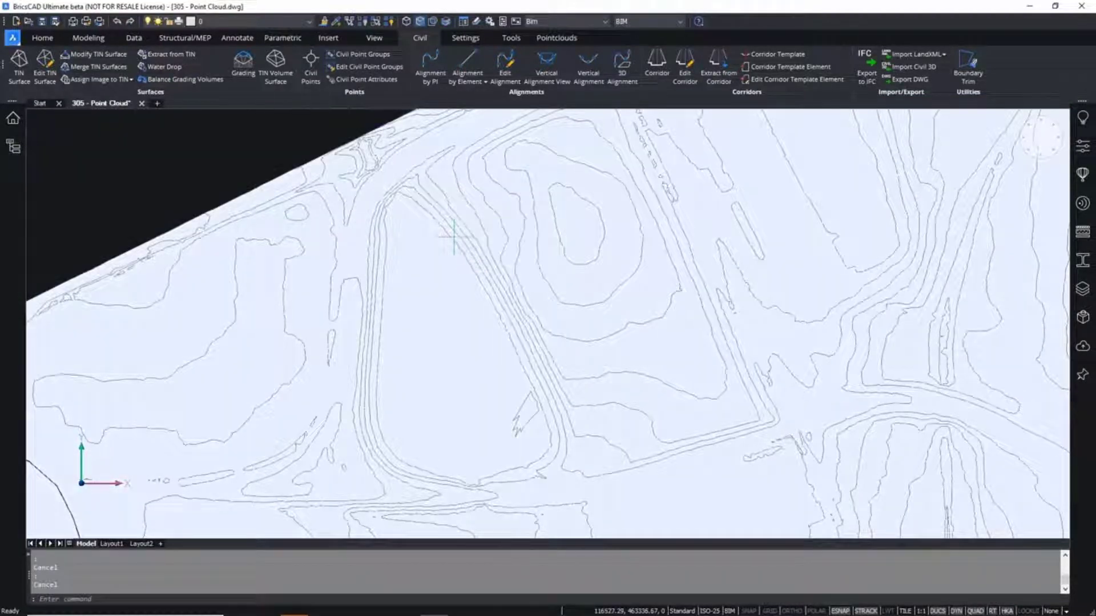
{"action": "left_click", "coordinate": [1082, 147]}
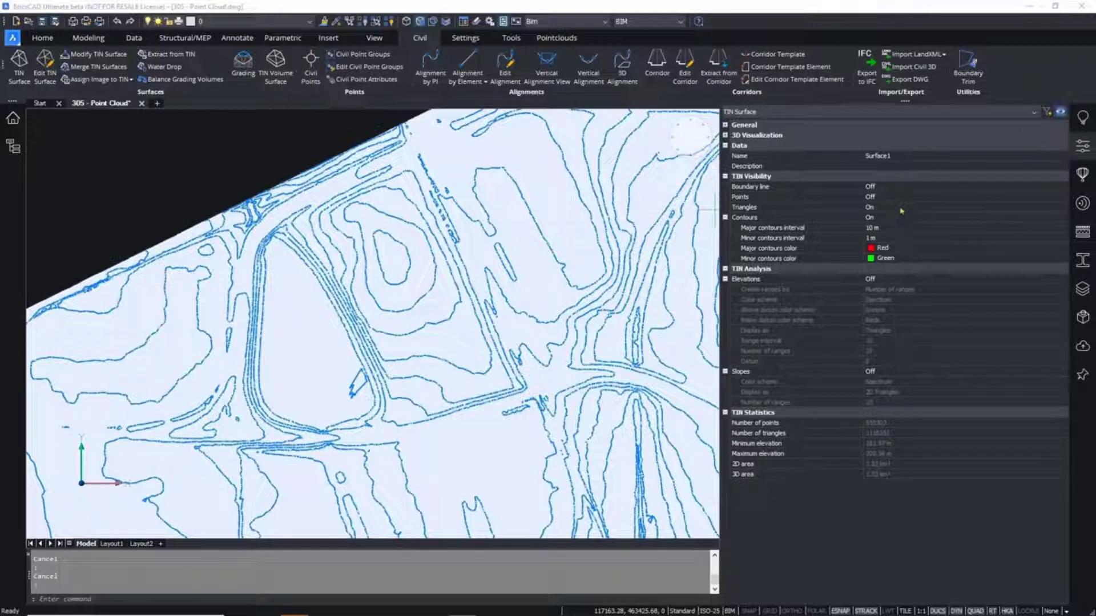
Step: Turn off the TIN surface's triangles and turn on its elevation analysis
{"action": "left_click", "coordinate": [901, 207]}
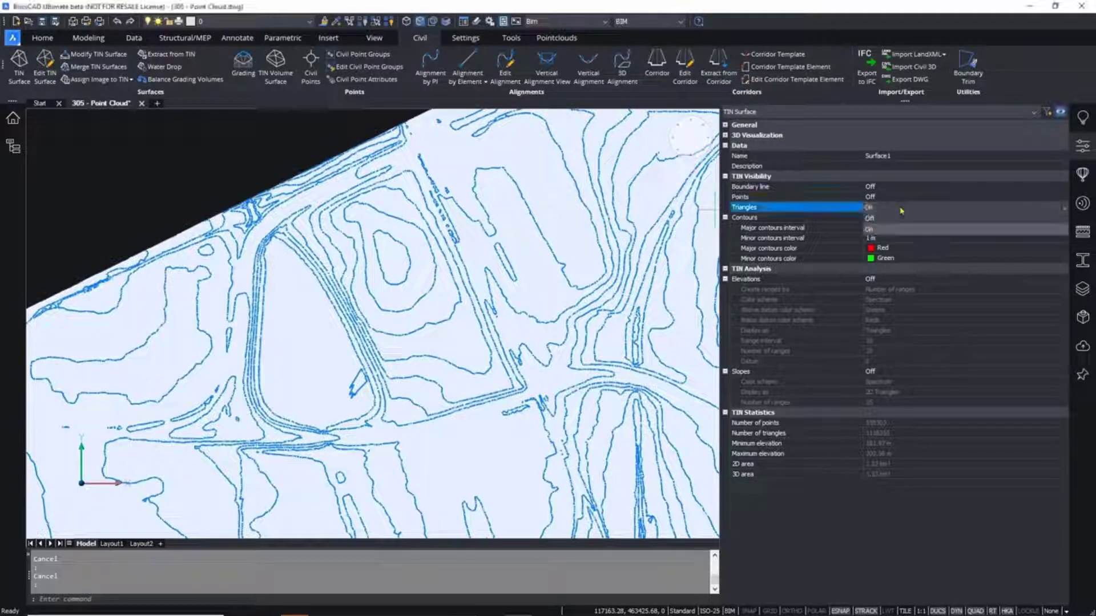
{"action": "left_click", "coordinate": [890, 228]}
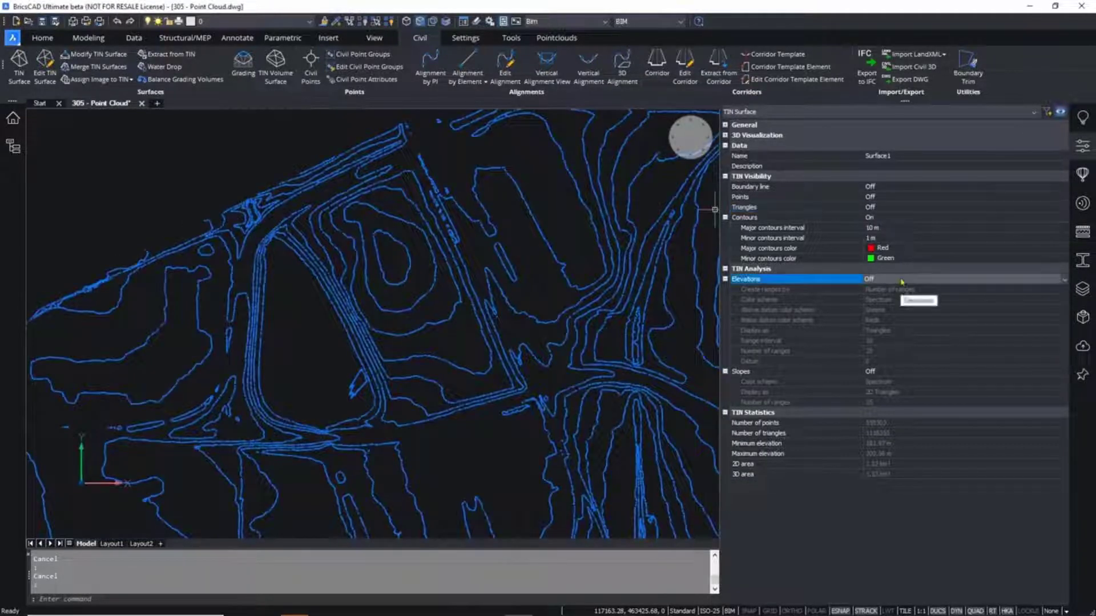
{"action": "left_click", "coordinate": [893, 279]}
{"action": "left_click", "coordinate": [893, 289]}
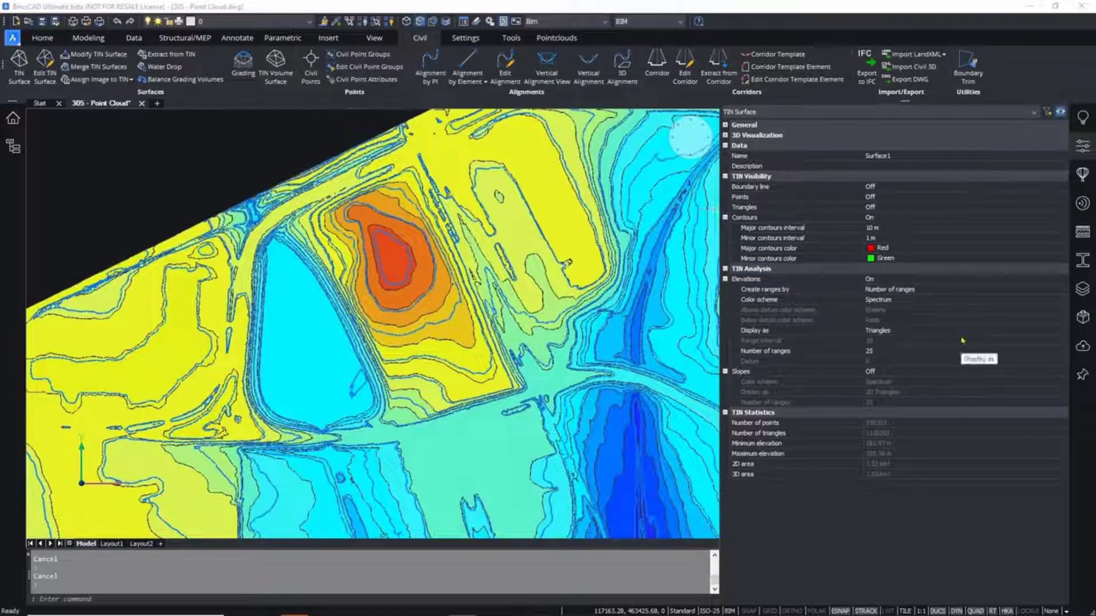
Step: Display the TIN surface's elevation analysis as contours and clear the selection
{"action": "left_click", "coordinate": [948, 337]}
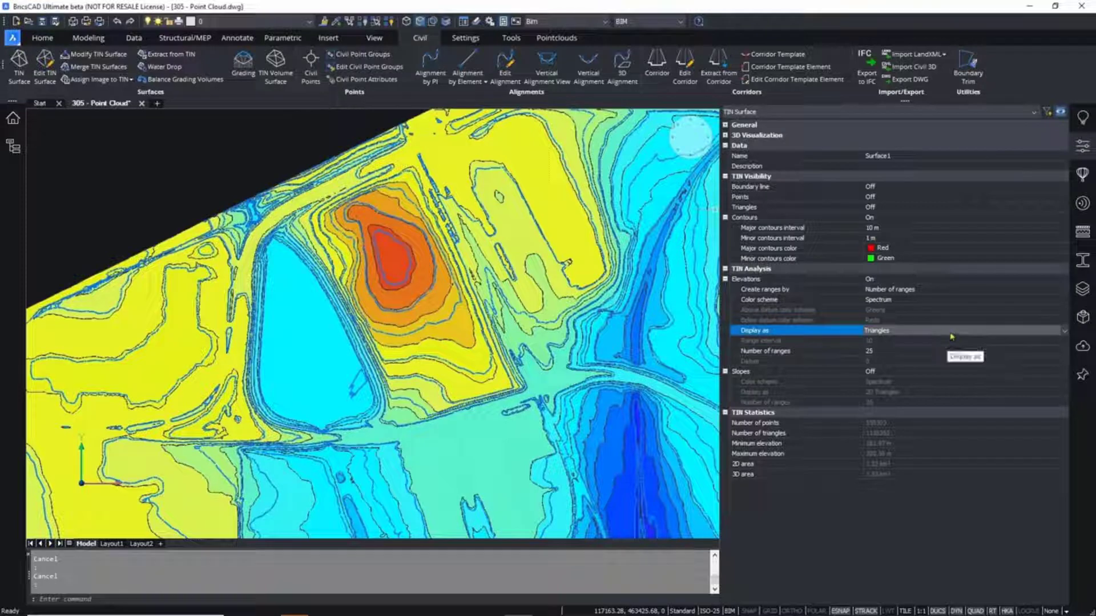
{"action": "left_click", "coordinate": [950, 337]}
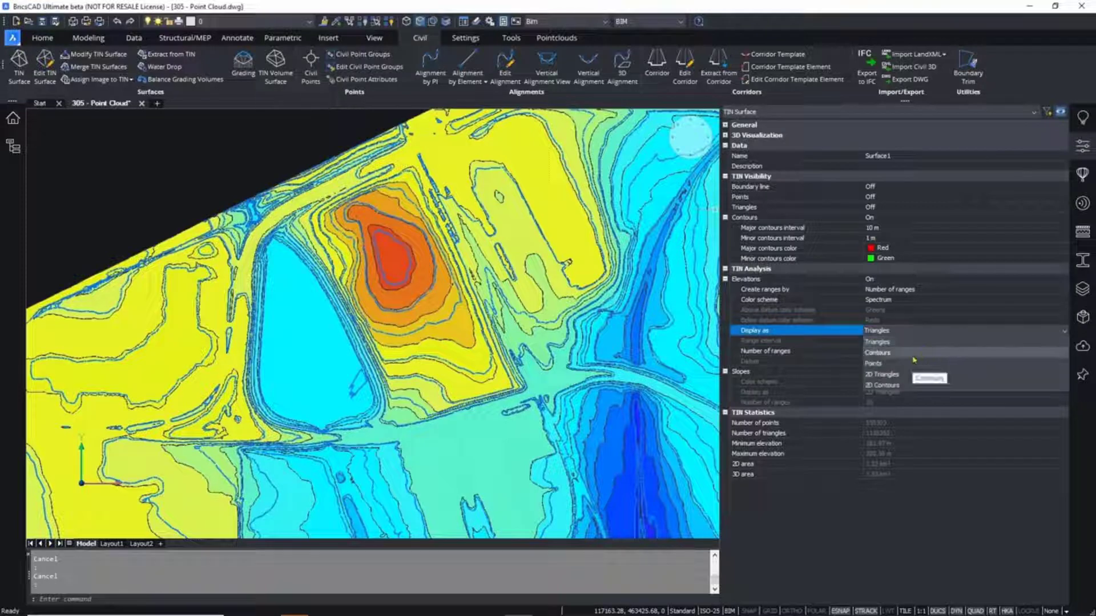
{"action": "left_click", "coordinate": [952, 354]}
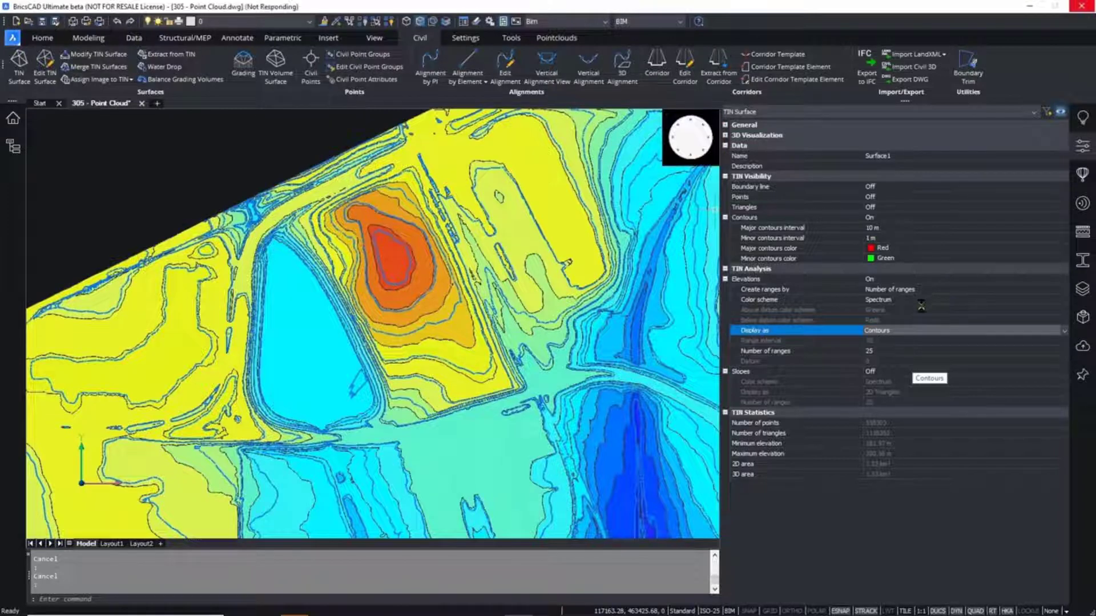
{"action": "key", "text": "Escape"}
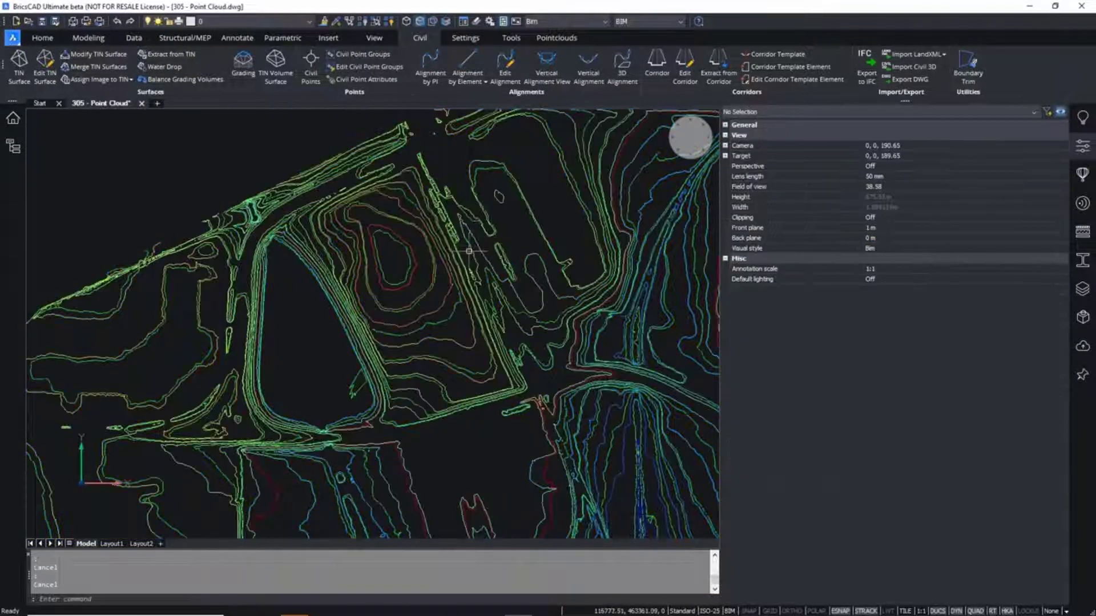
Step: Turn off the TIN surface's regular contours, keeping the elevation analysis on
{"action": "scroll", "coordinate": [393, 278], "scroll_direction": "up", "scroll_amount": 4}
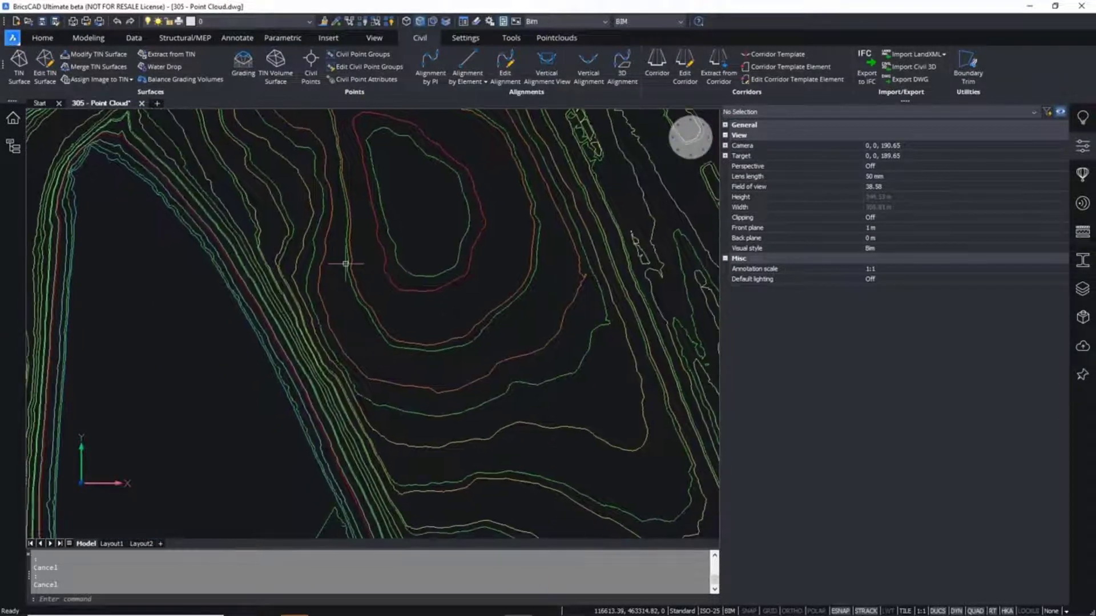
{"action": "left_click", "coordinate": [450, 265]}
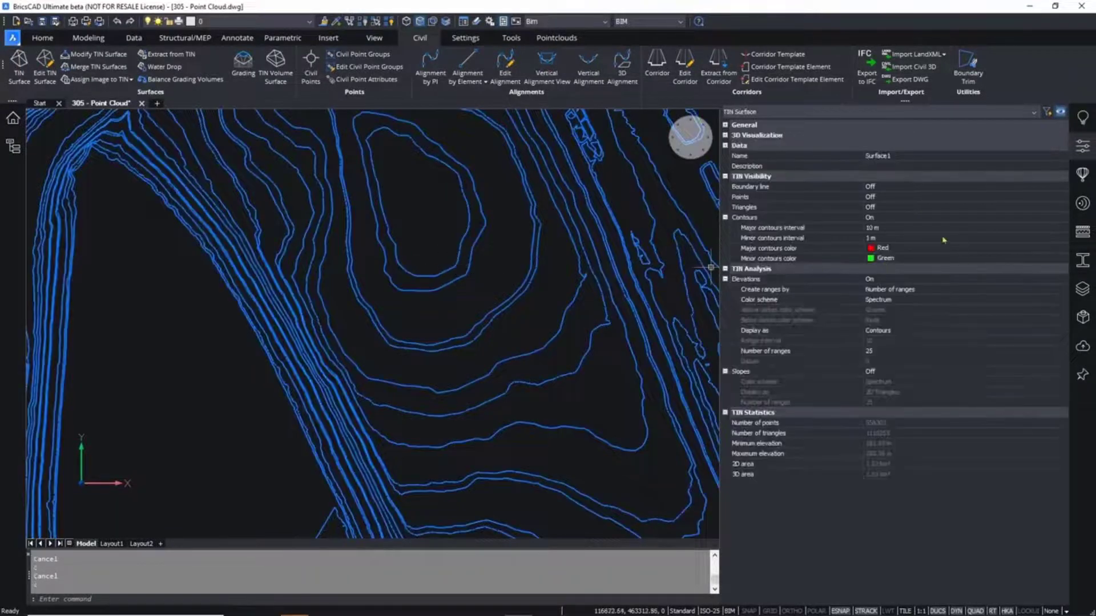
{"action": "left_click", "coordinate": [913, 219]}
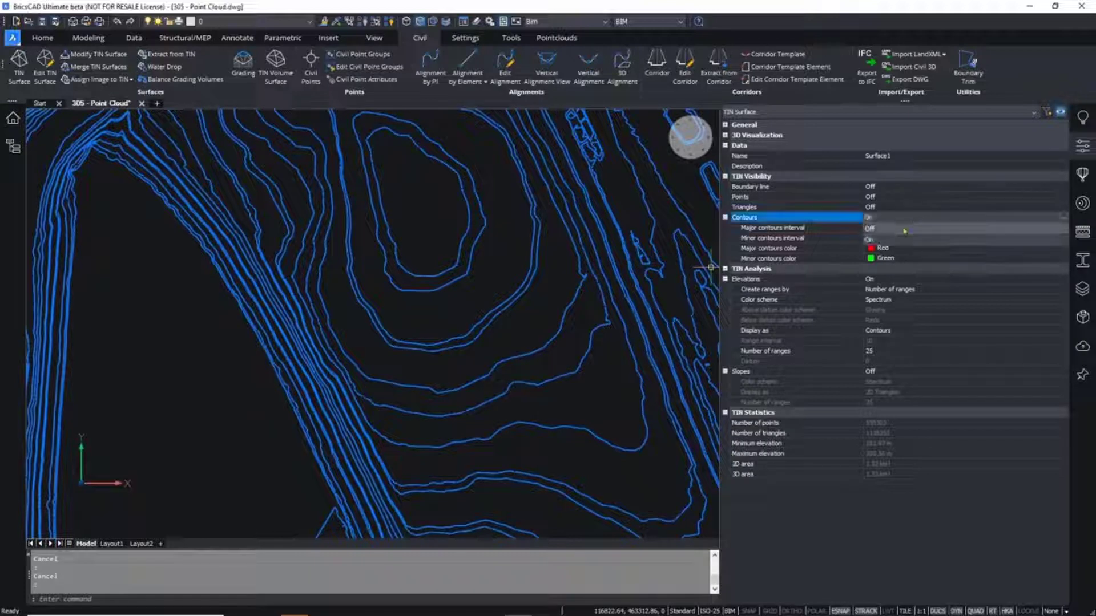
{"action": "left_click", "coordinate": [905, 235]}
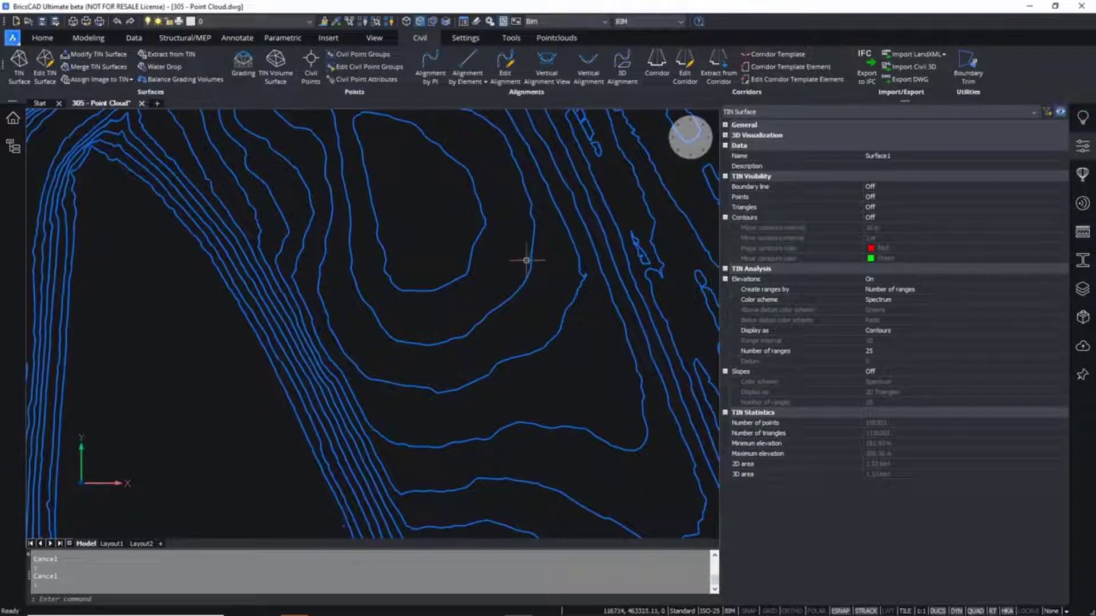
{"action": "key", "text": "Escape"}
Step: Preview the Water Drop flow path on the TIN surface's slope beside the pond, and leave the command
{"action": "scroll", "coordinate": [503, 265], "scroll_direction": "down", "scroll_amount": 3}
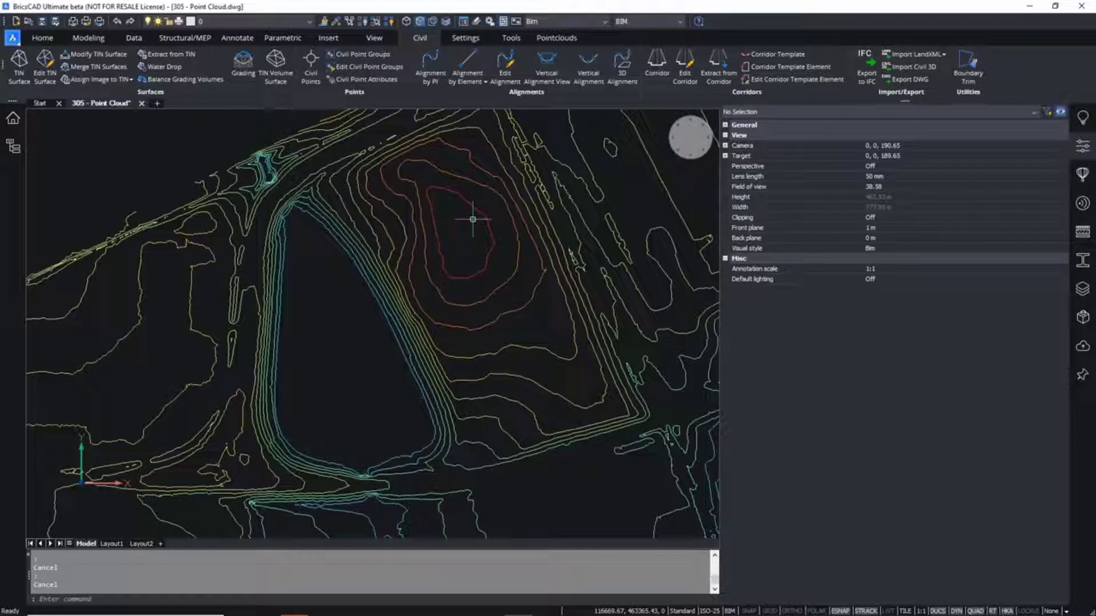
{"action": "left_click", "coordinate": [161, 67]}
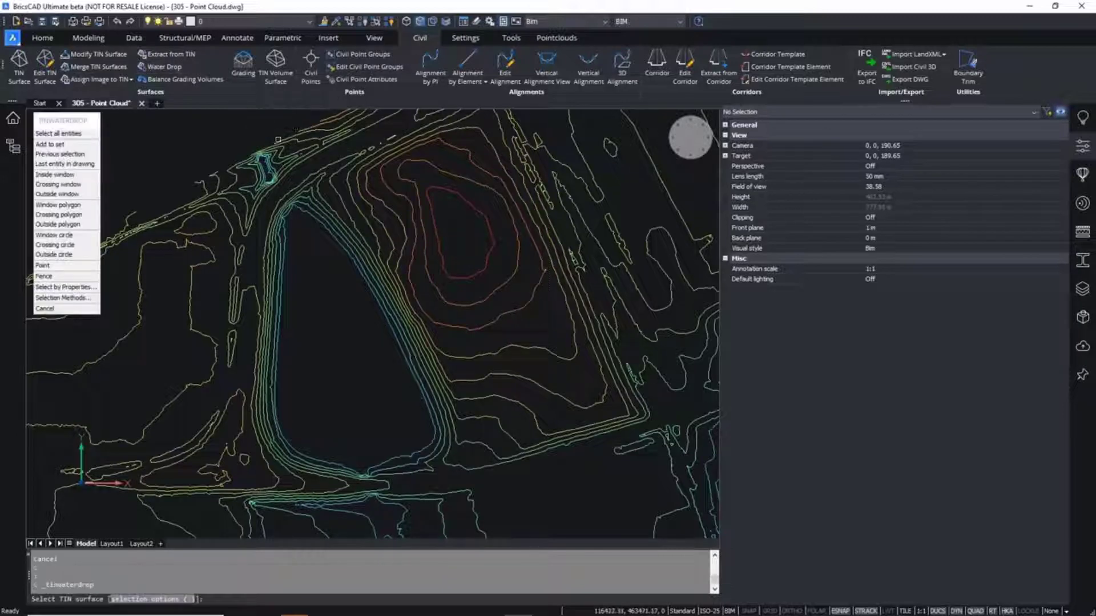
{"action": "left_click", "coordinate": [437, 235]}
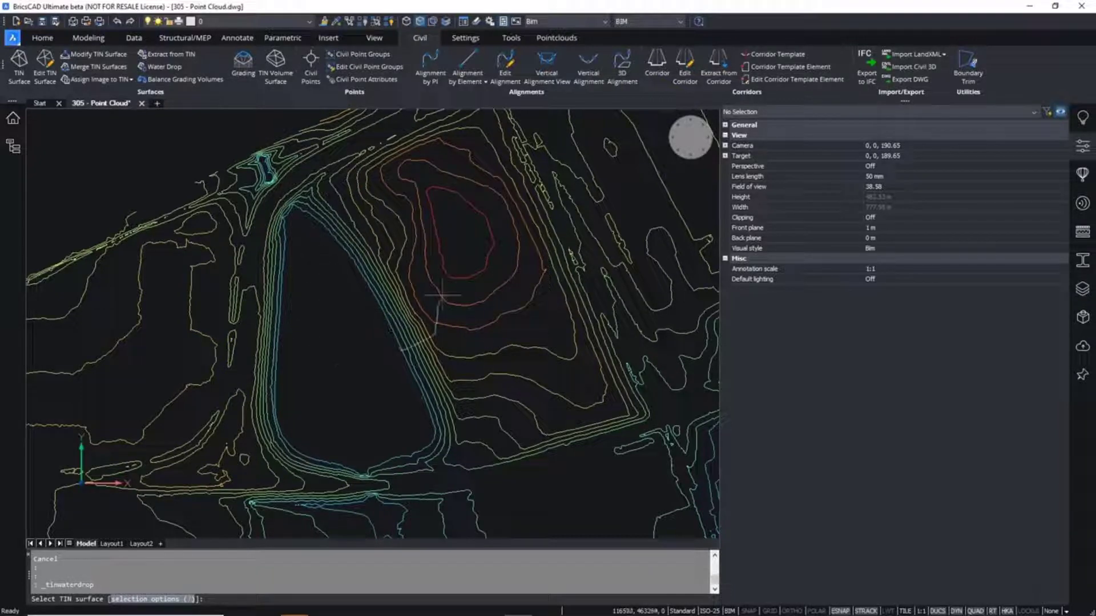
{"action": "key", "text": "Escape"}
{"action": "key", "text": "Escape"}
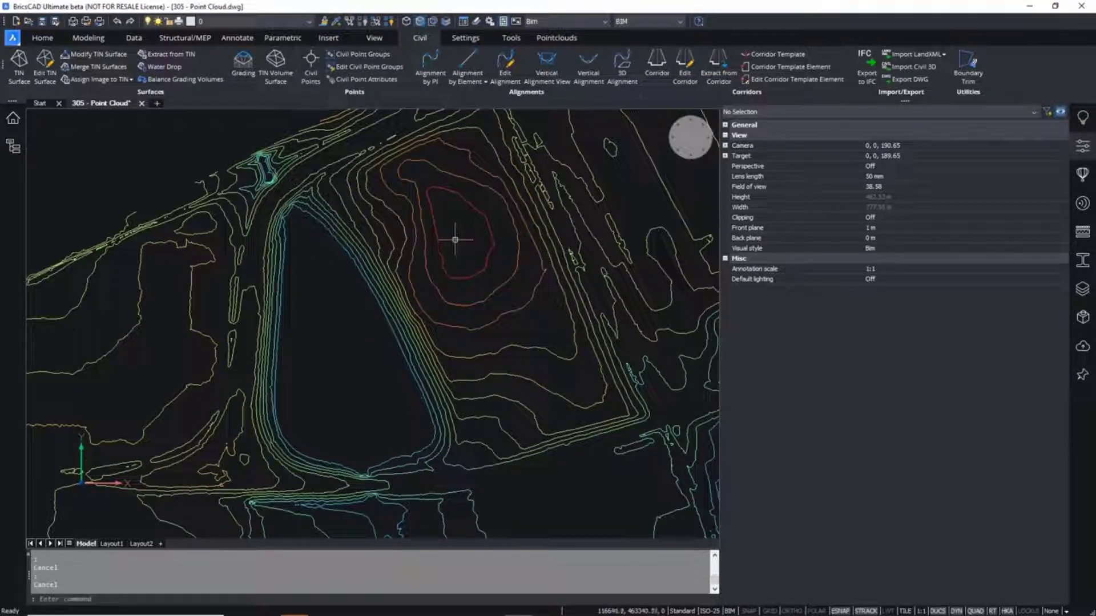
Step: Turn on all layers in the drawing to show the site design over the contours
{"action": "type", "text": "layon"}
{"action": "key", "text": "Return"}
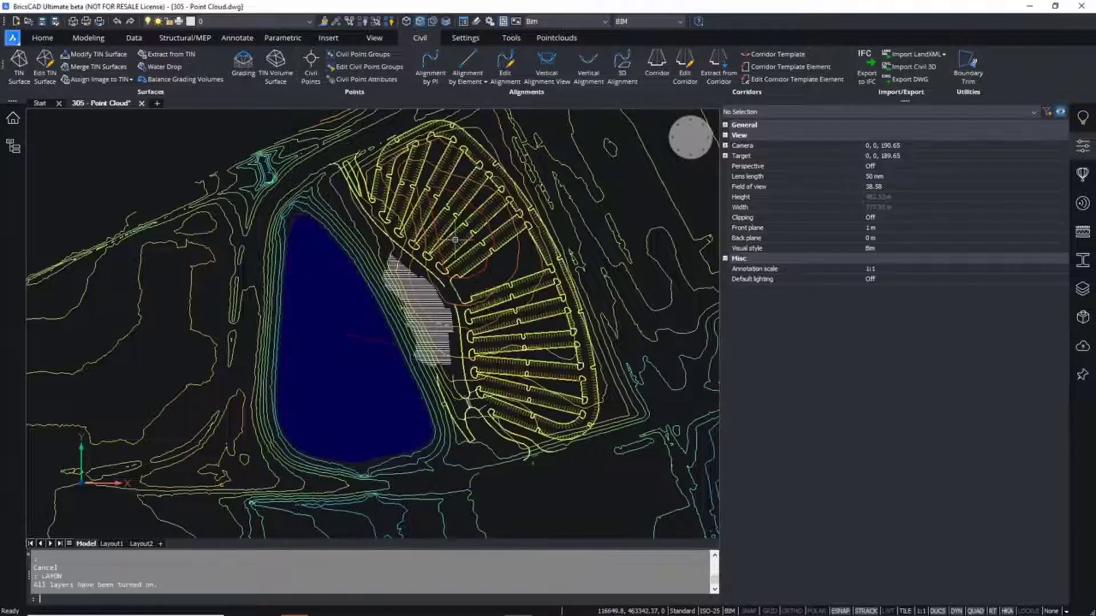
{"action": "key", "text": "Escape"}
{"action": "key", "text": "Escape"}
{"action": "scroll", "coordinate": [455, 240], "scroll_direction": "up", "scroll_amount": 3}
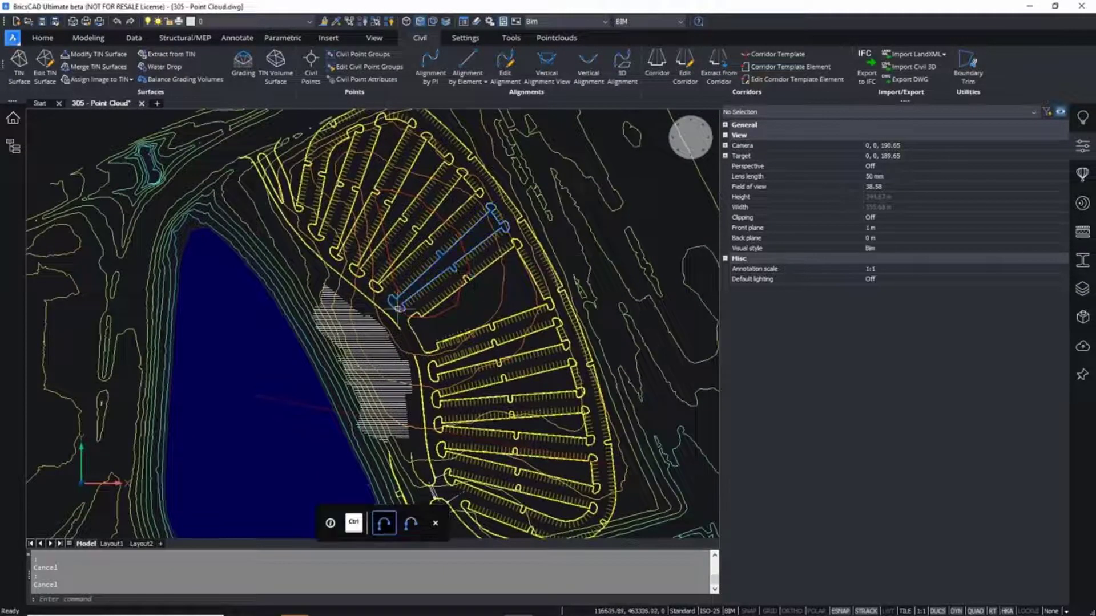
{"action": "scroll", "coordinate": [373, 357], "scroll_direction": "up", "scroll_amount": 2}
{"action": "scroll", "coordinate": [410, 352], "scroll_direction": "down", "scroll_amount": 4}
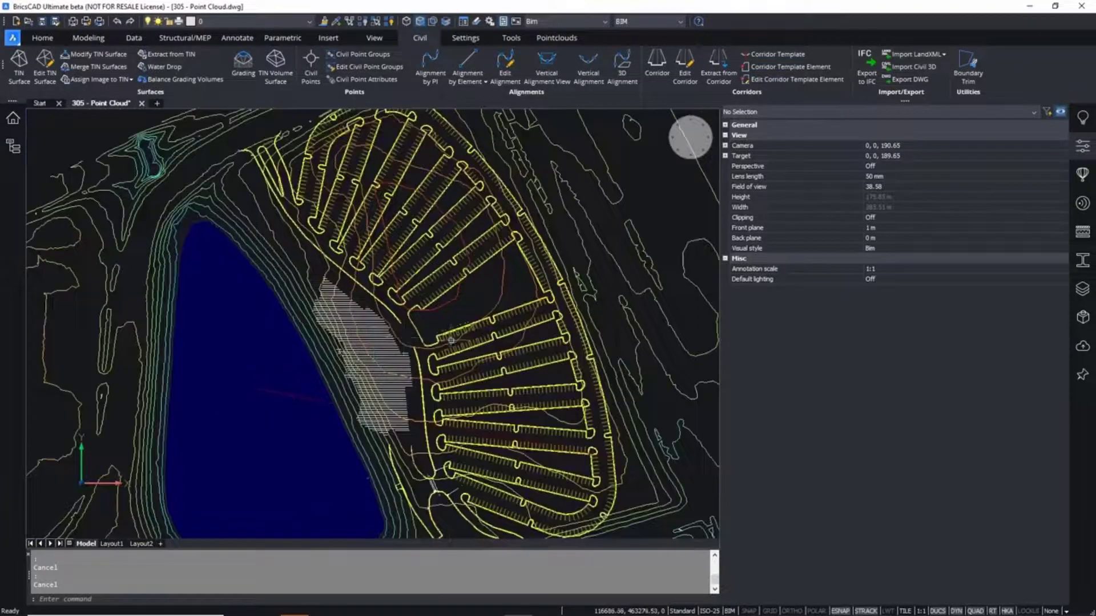
{"action": "middle_click_drag", "start_coordinate": [461, 341], "coordinate": [447, 316]}
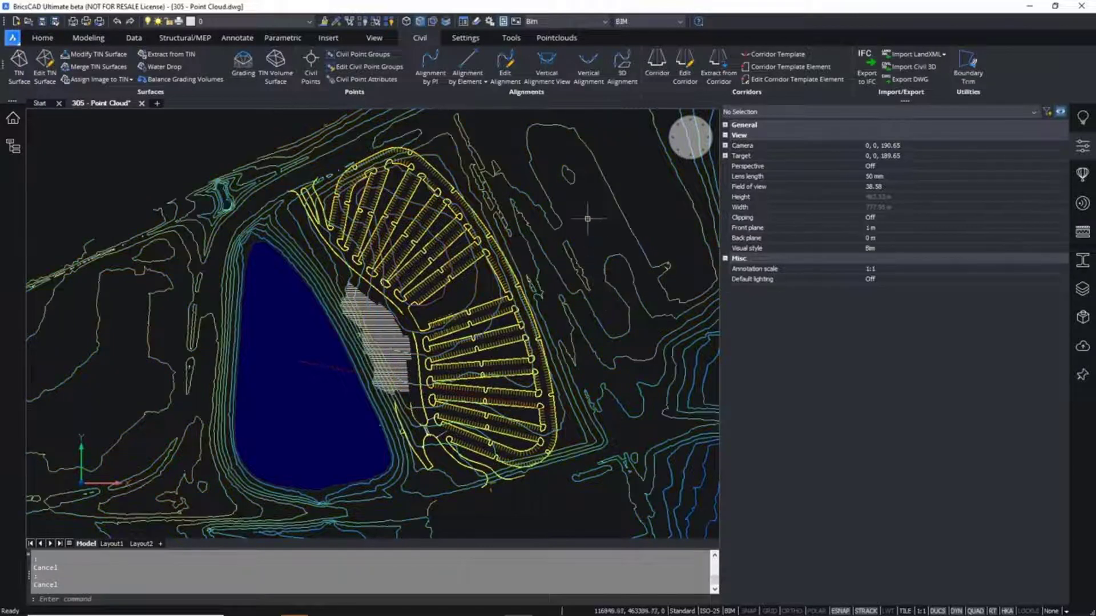
{"action": "middle_click_drag", "start_coordinate": [592, 178], "coordinate": [579, 181]}
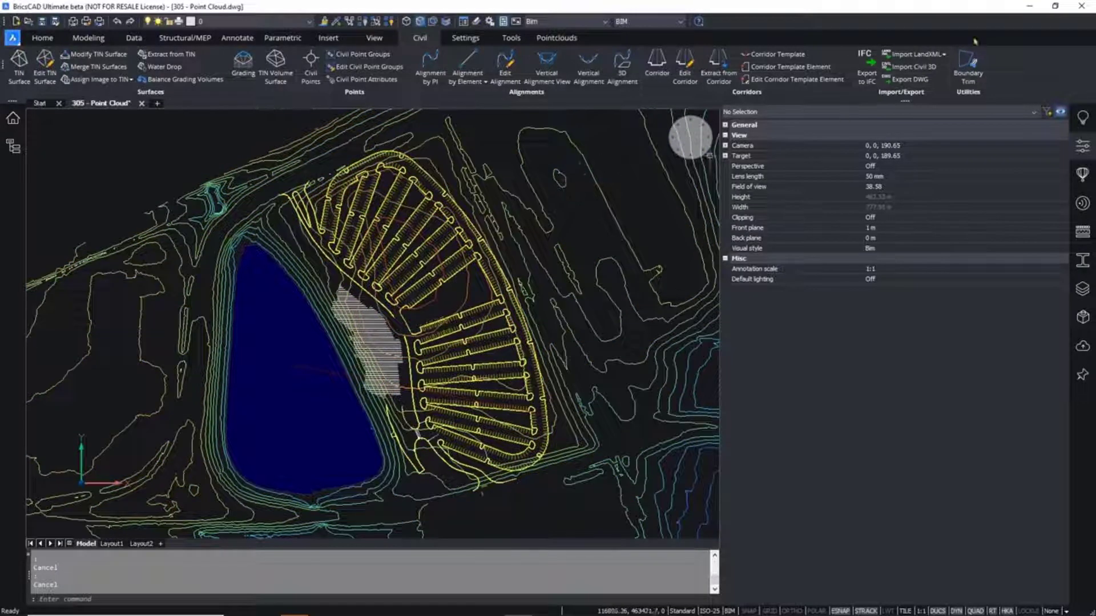
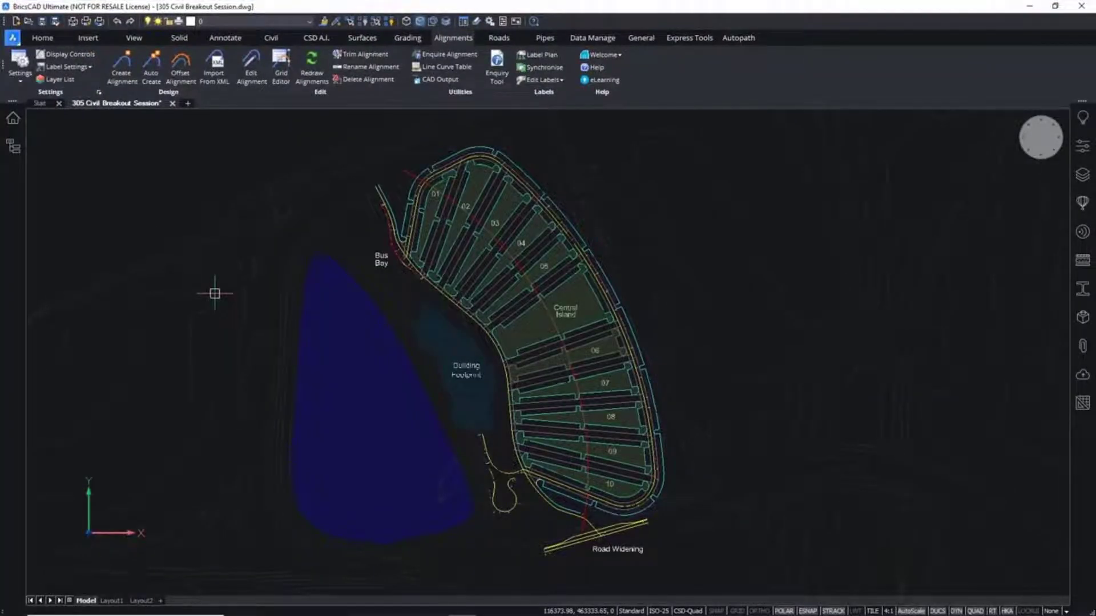
Step: In the 305 Civil Breakout Session drawing, look through the Grading, Surfaces, CSD A.I. and Roads toolsets
{"action": "mouse_move", "coordinate": [456, 311]}
{"action": "middle_mouse_down"}
{"action": "mouse_move", "coordinate": [460, 320]}
{"action": "mouse_move", "coordinate": [495, 308]}
{"action": "middle_mouse_up"}
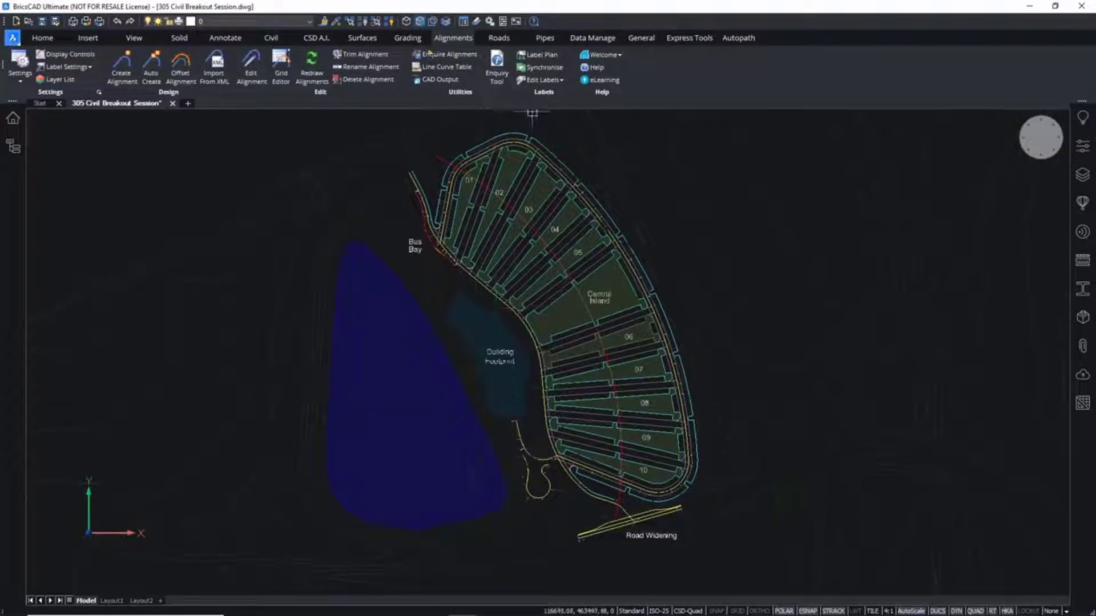
{"action": "left_click", "coordinate": [407, 38]}
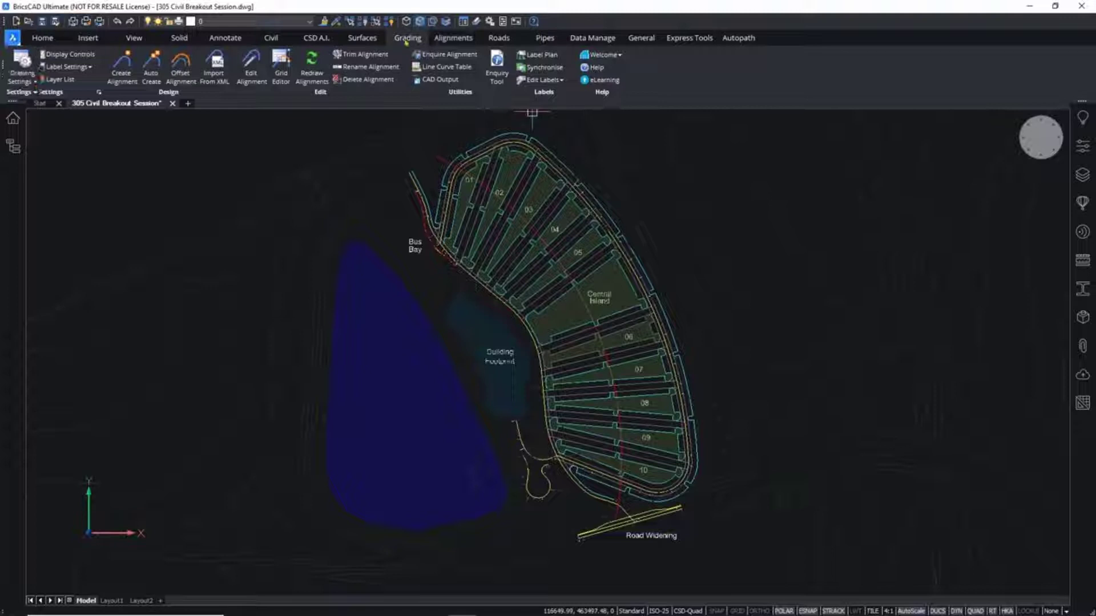
{"action": "left_click", "coordinate": [363, 38]}
{"action": "left_click", "coordinate": [315, 37]}
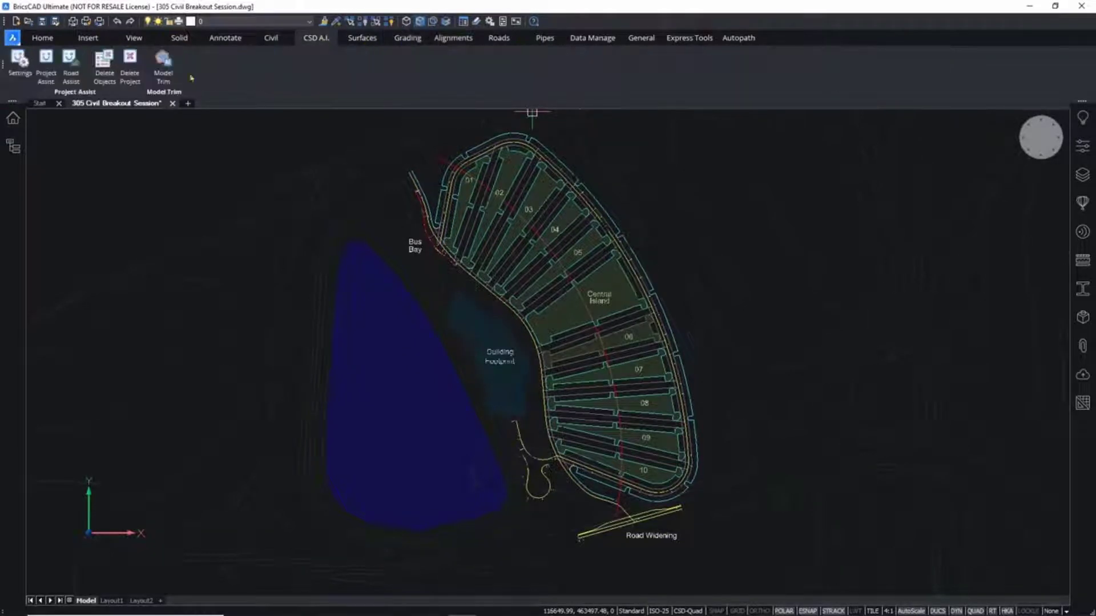
{"action": "left_click", "coordinate": [499, 38]}
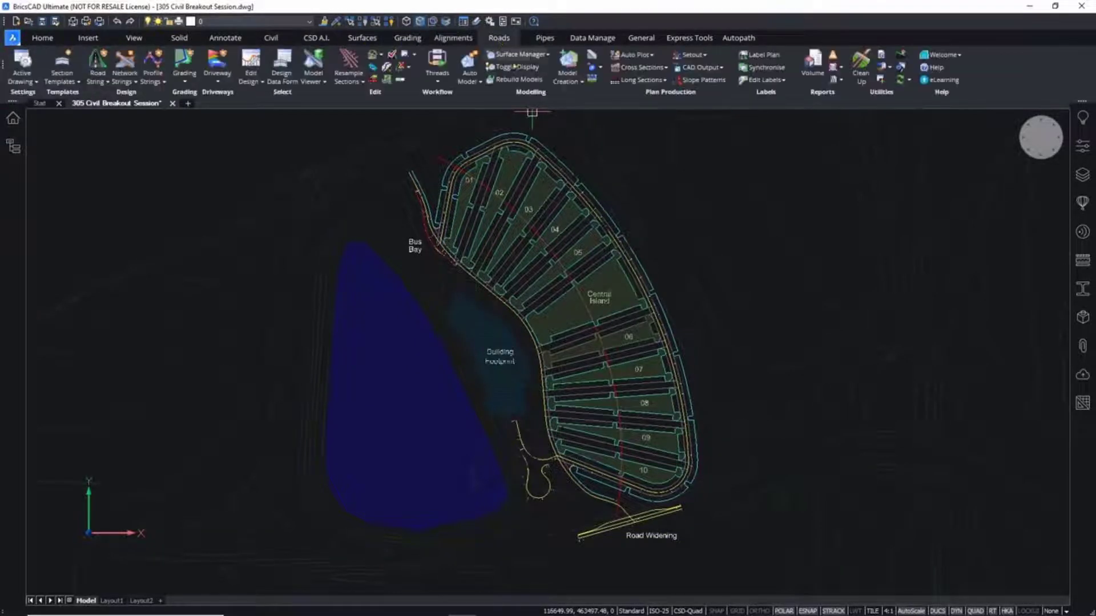
{"action": "middle_click_drag", "start_coordinate": [416, 208], "coordinate": [522, 263]}
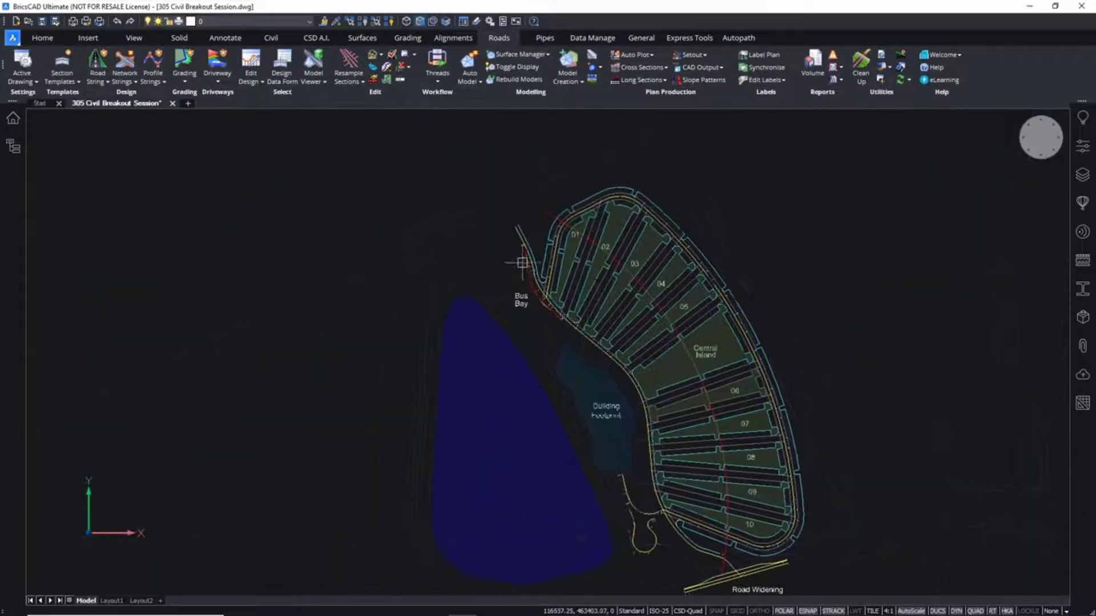
{"action": "key", "text": "Escape"}
{"action": "key", "text": "Escape"}
{"action": "key", "text": "Escape"}
{"action": "key", "text": "Escape"}
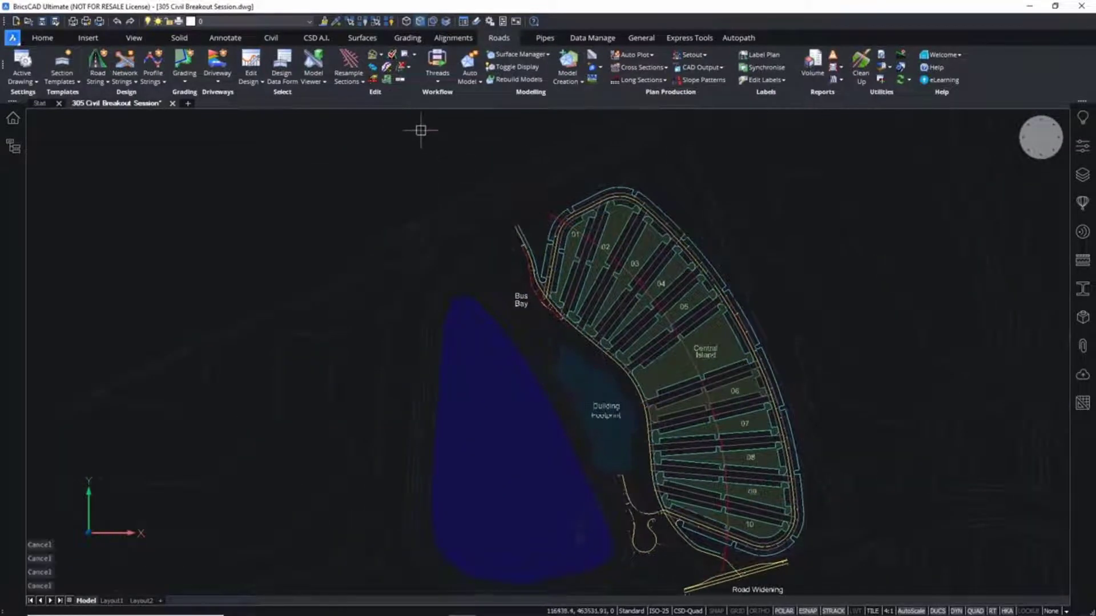
Step: Look at the quick commands offered when nothing is selected, and dismiss them
{"action": "right_click", "coordinate": [373, 189]}
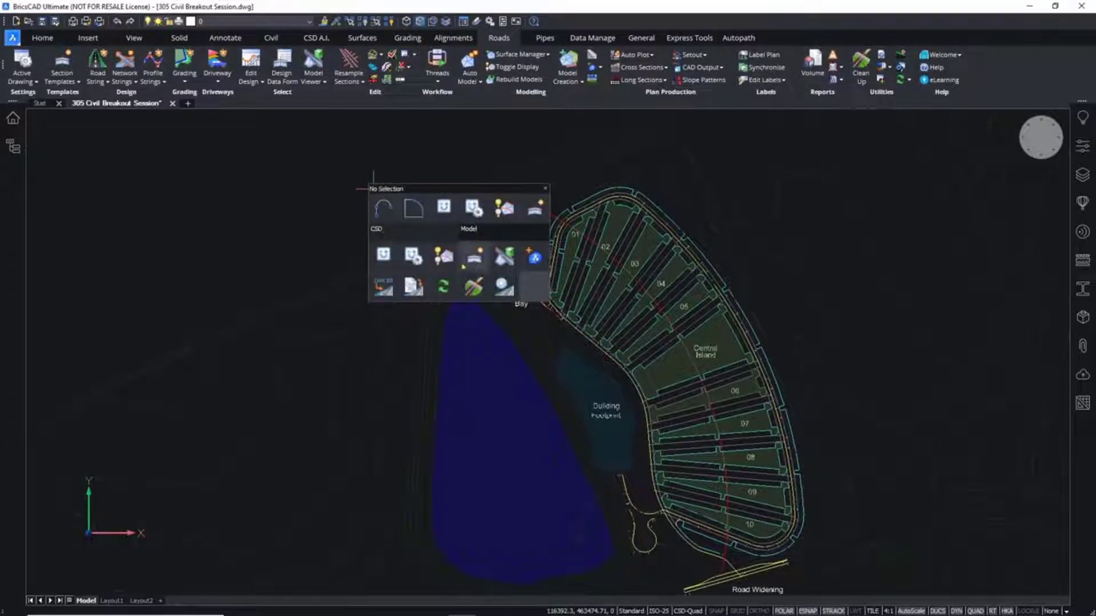
{"action": "key", "text": "Escape"}
{"action": "key", "text": "Escape"}
{"action": "key", "text": "Escape"}
{"action": "key", "text": "Escape"}
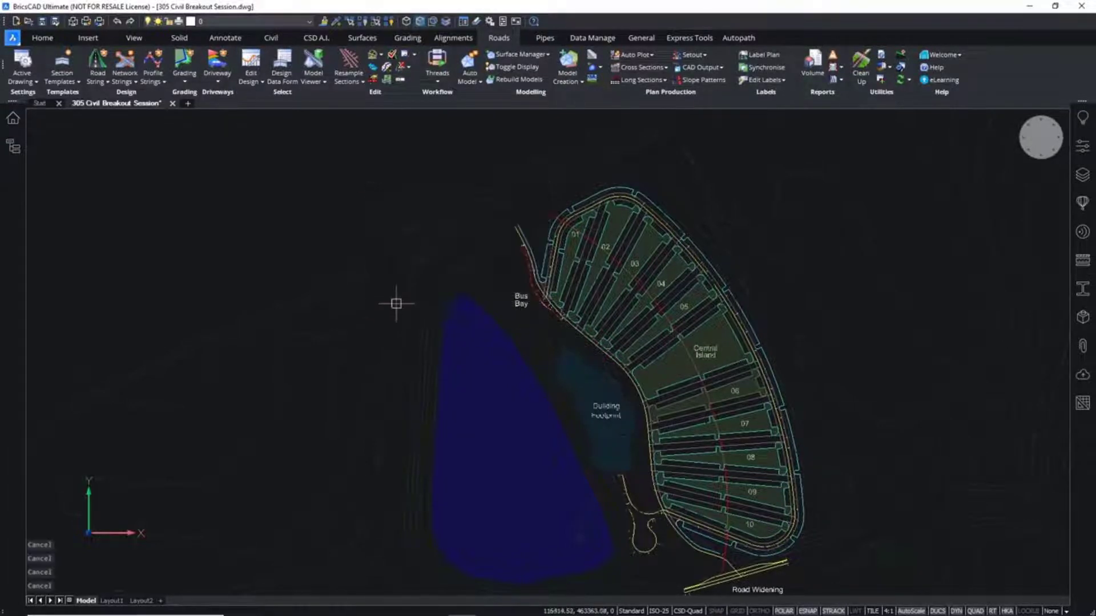
Step: Toggle off the contours of the surface beneath the site layout
{"action": "middle_click_drag", "start_coordinate": [394, 301], "coordinate": [372, 255]}
{"action": "mouse_move", "coordinate": [407, 213]}
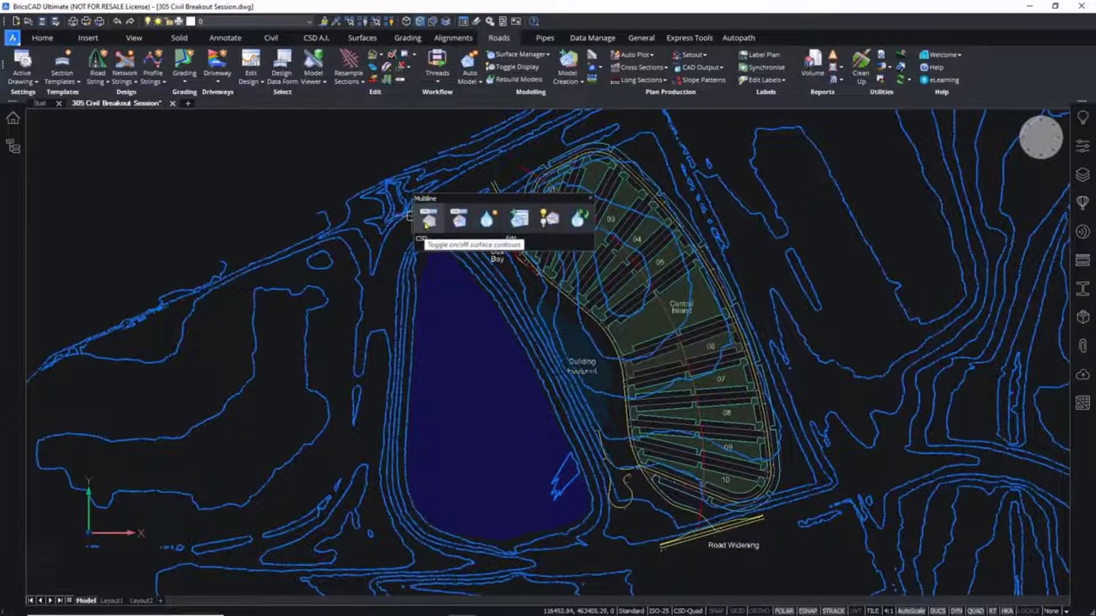
{"action": "left_click", "coordinate": [431, 216]}
{"action": "key", "text": "Escape"}
{"action": "key", "text": "Escape"}
{"action": "key", "text": "Escape"}
{"action": "key", "text": "Escape"}
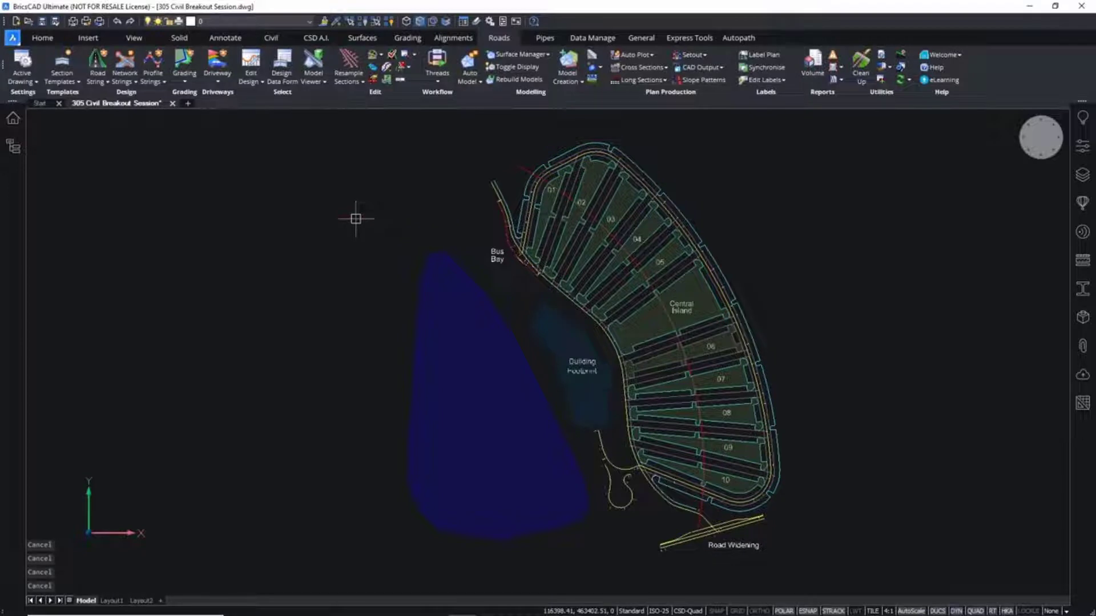
Step: Draw a zigzag polyline of three segments in the empty area northwest of the pond
{"action": "type", "text": "pl"}
{"action": "key", "text": "Return"}
{"action": "left_click", "coordinate": [260, 256]}
{"action": "left_click", "coordinate": [315, 192]}
{"action": "left_click", "coordinate": [342, 263]}
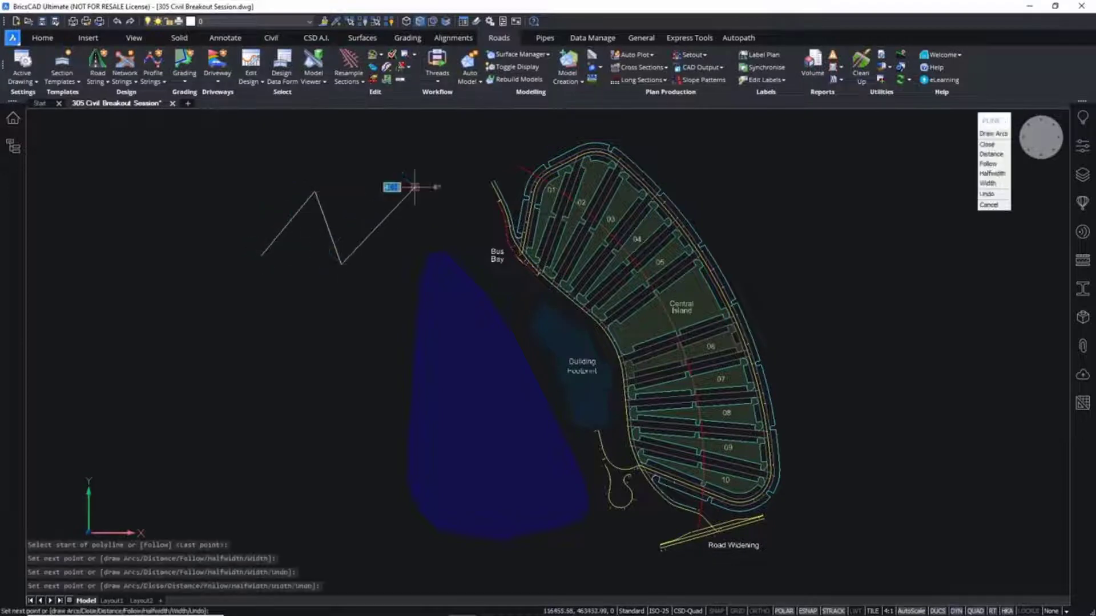
{"action": "left_click", "coordinate": [415, 187]}
{"action": "key", "text": "Return"}
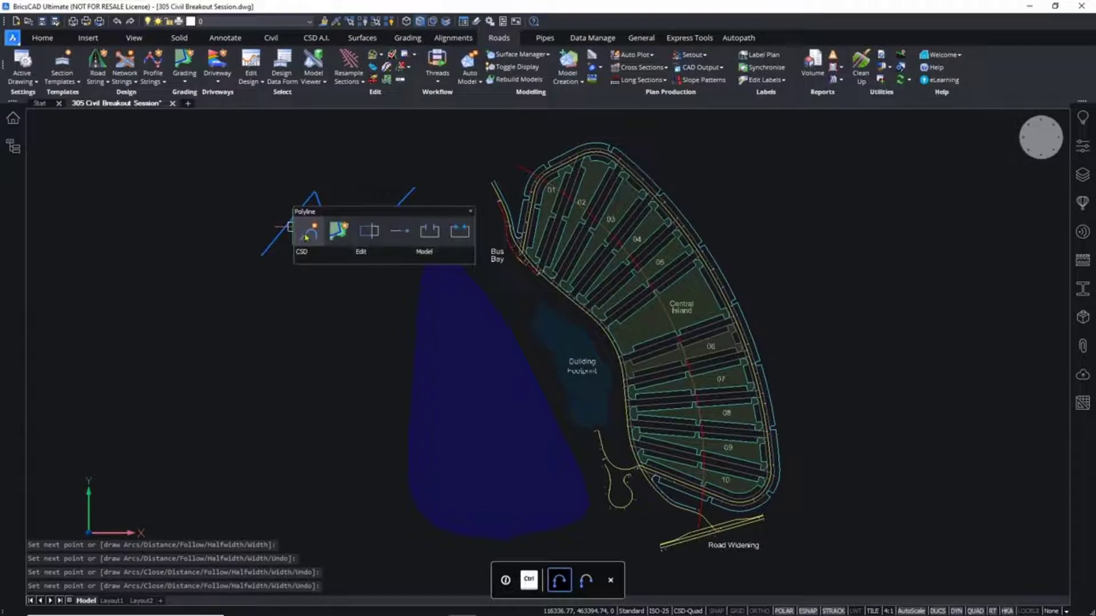
Step: Create an alignment named "delete" from the zigzag polyline
{"action": "left_click", "coordinate": [307, 236]}
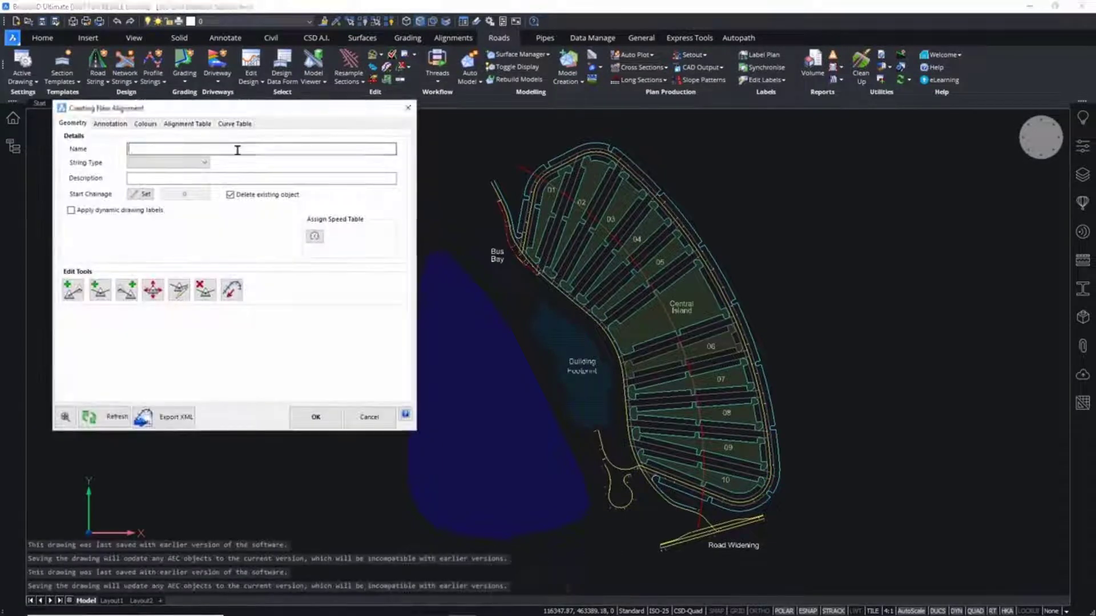
{"action": "type", "text": "aelete"}
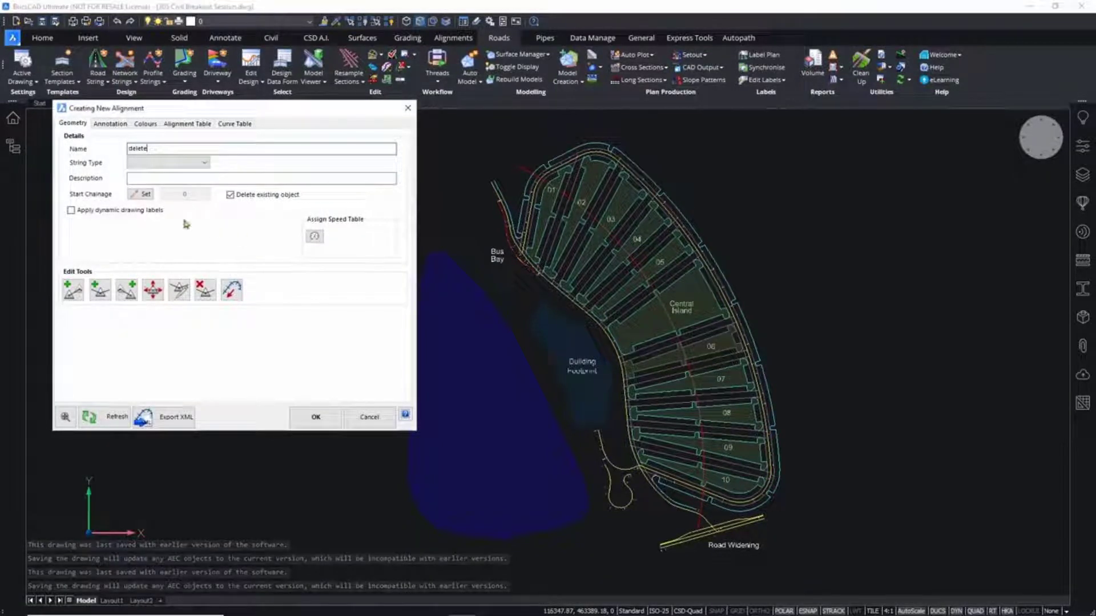
{"action": "left_click", "coordinate": [153, 210]}
{"action": "left_click", "coordinate": [317, 415]}
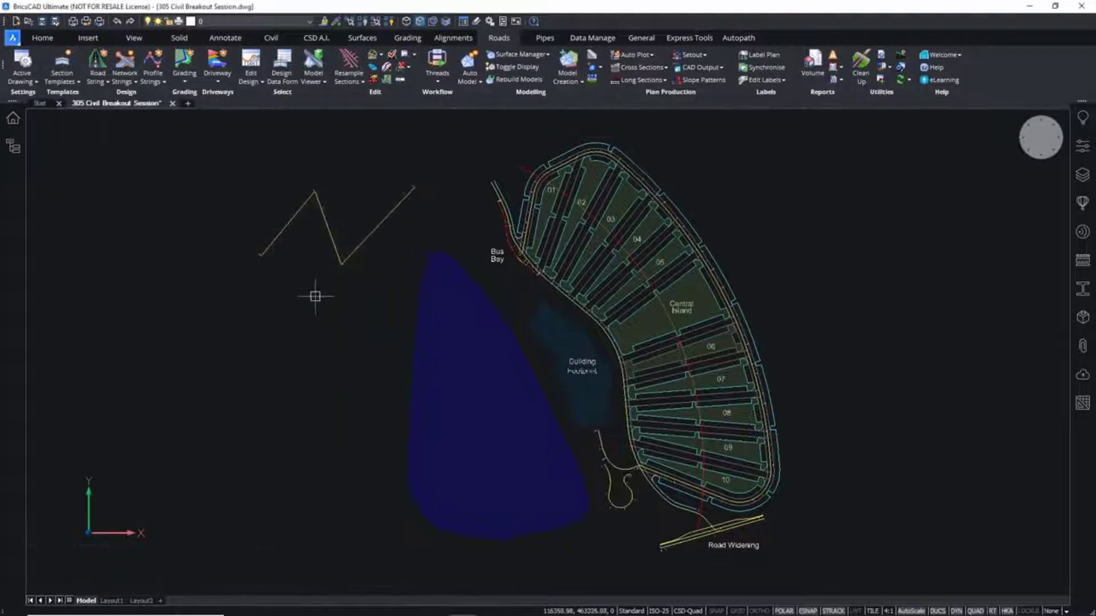
Step: Delete the zigzag alignment northwest of the pond
{"action": "left_click", "coordinate": [312, 213]}
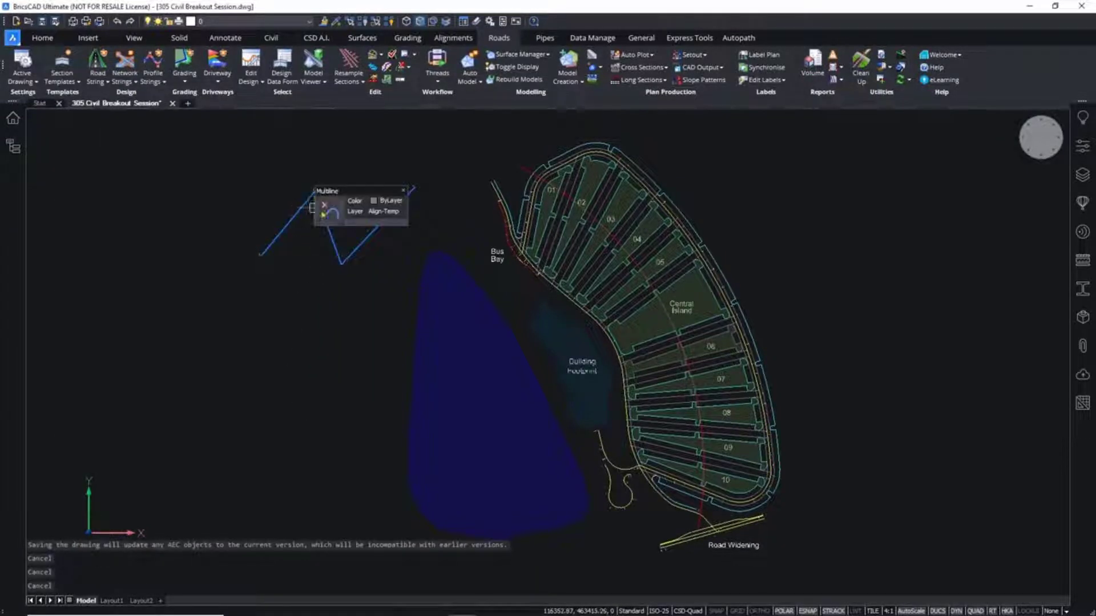
{"action": "left_click", "coordinate": [330, 212]}
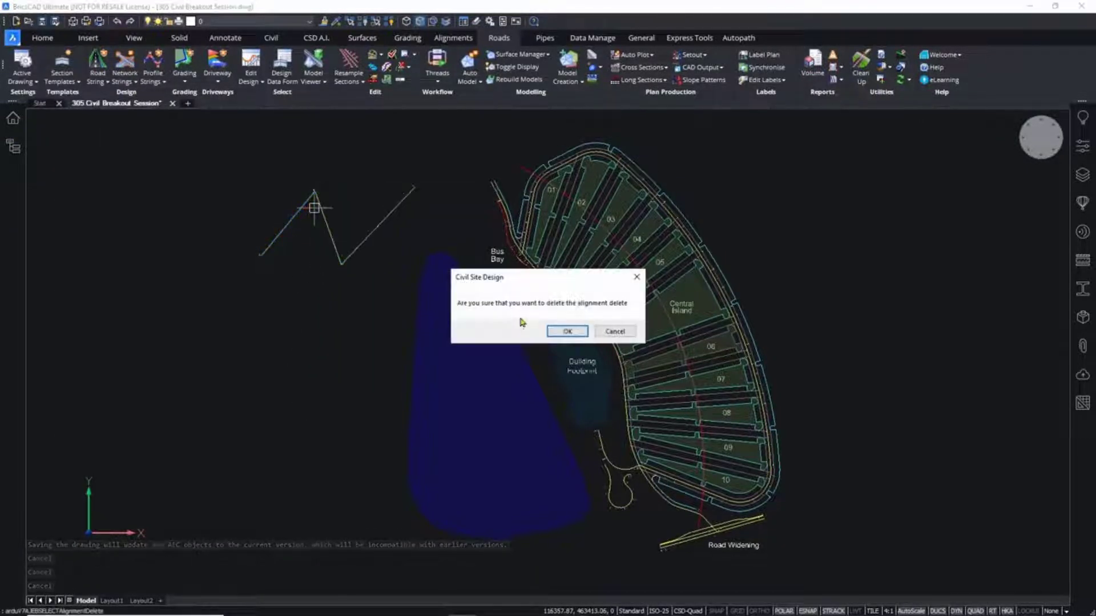
{"action": "left_click", "coordinate": [566, 330]}
{"action": "key", "text": "Escape"}
{"action": "key", "text": "Escape"}
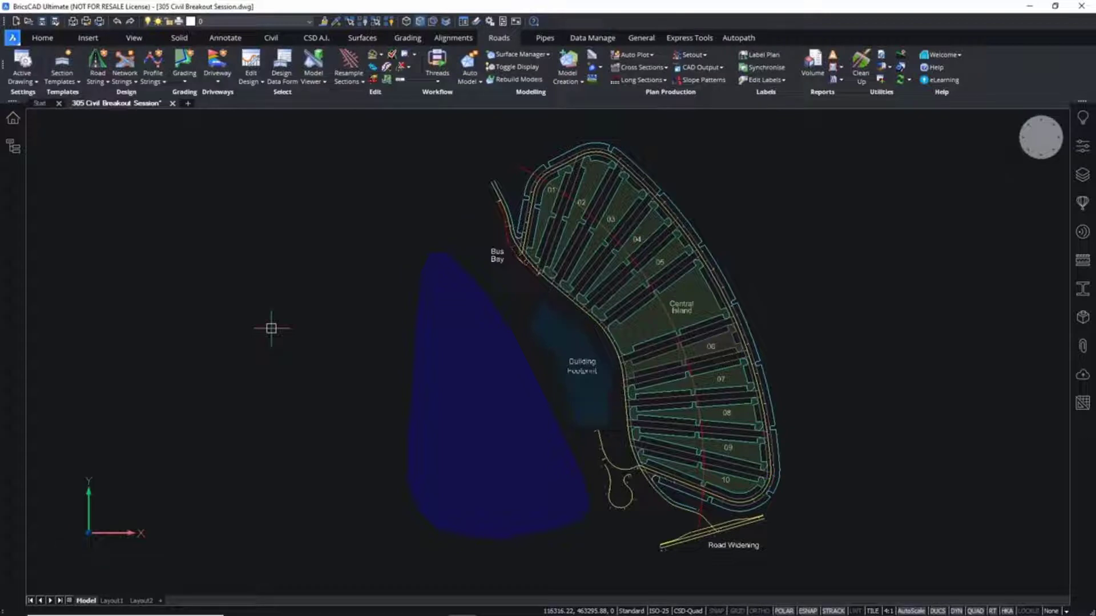
Step: Examine the extent of the red centreline reference polyline that curves through the numbered car park islands
{"action": "middle_click_drag", "start_coordinate": [780, 270], "coordinate": [763, 277]}
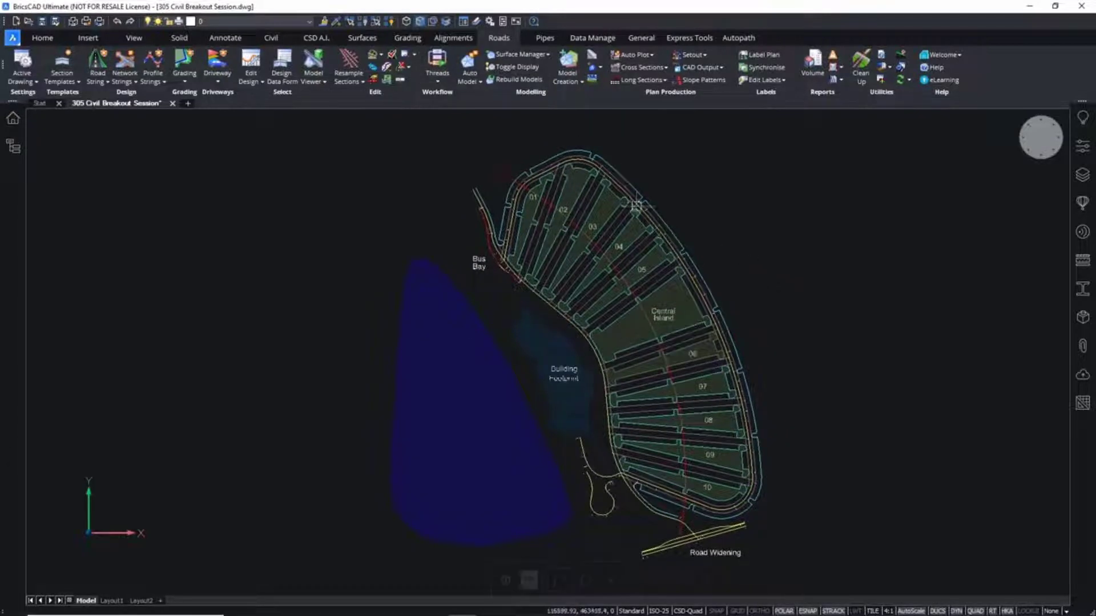
{"action": "scroll", "coordinate": [489, 147], "scroll_direction": "up", "scroll_amount": 3}
{"action": "middle_click_drag", "start_coordinate": [519, 151], "coordinate": [501, 146]}
{"action": "left_click", "coordinate": [501, 184]}
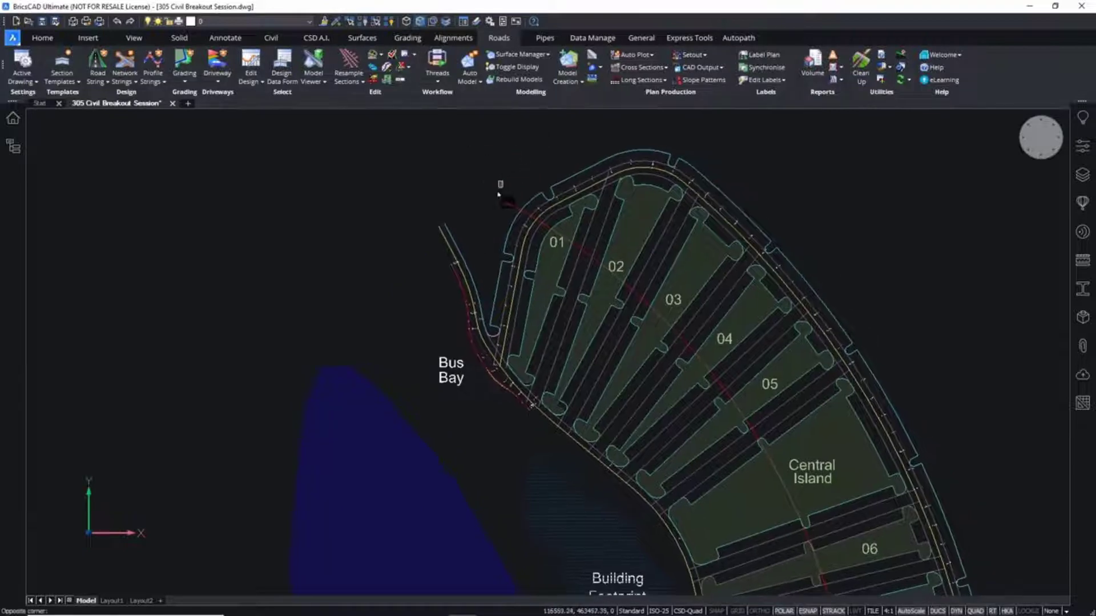
{"action": "left_click", "coordinate": [489, 204]}
{"action": "scroll", "coordinate": [491, 211], "scroll_direction": "down", "scroll_amount": 2}
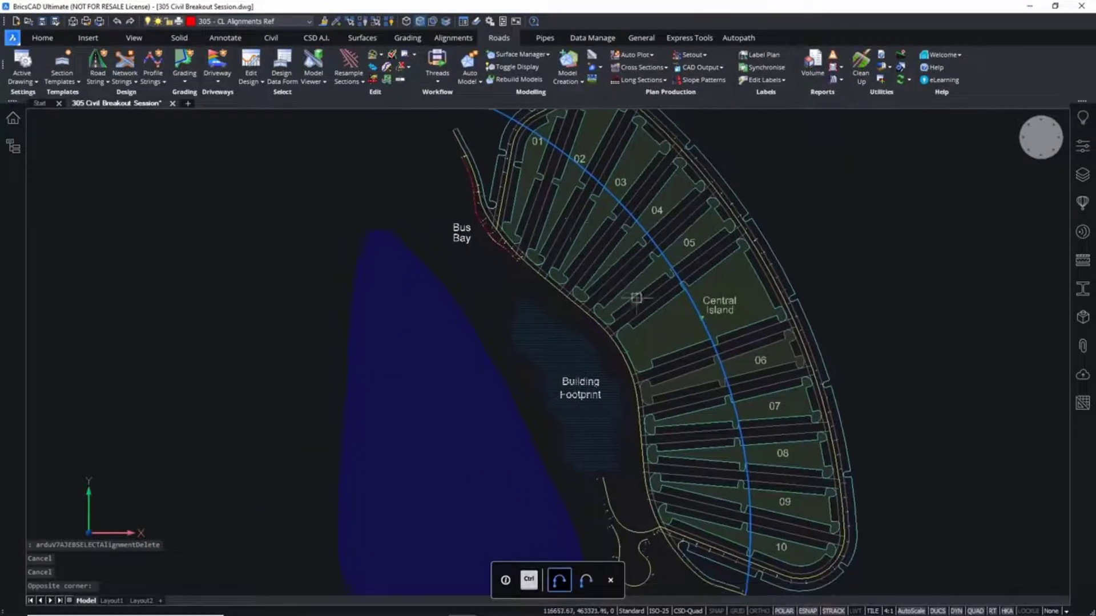
{"action": "scroll", "coordinate": [636, 298], "scroll_direction": "down", "scroll_amount": 2}
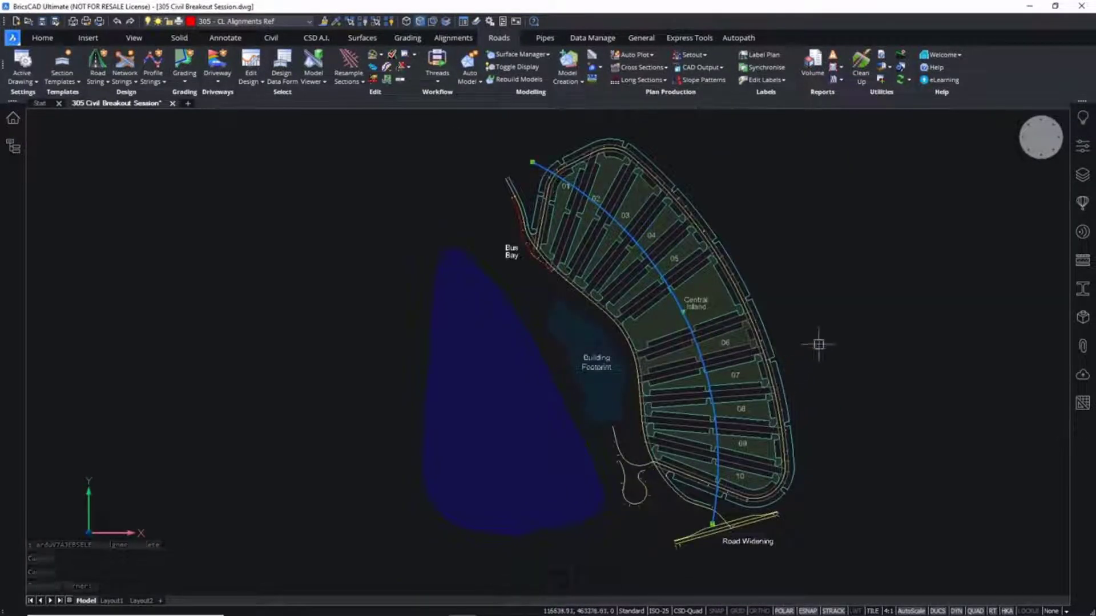
{"action": "scroll", "coordinate": [697, 171], "scroll_direction": "up", "scroll_amount": 2}
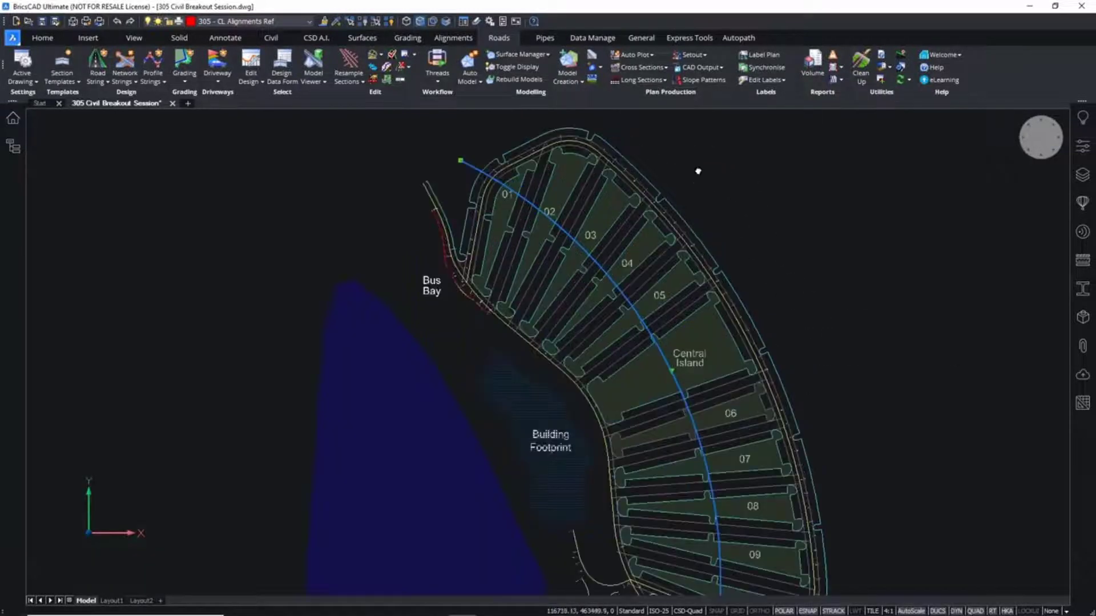
{"action": "middle_click_drag", "start_coordinate": [697, 172], "coordinate": [702, 200]}
{"action": "key", "text": "Escape"}
{"action": "key", "text": "Escape"}
{"action": "key", "text": "Escape"}
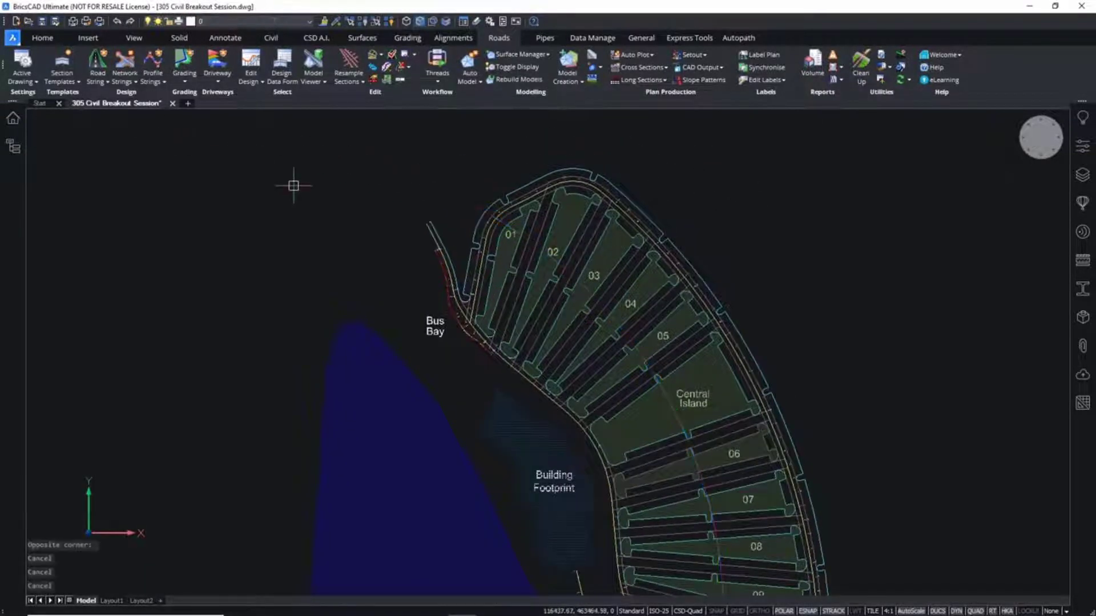
Step: Open the 305 - GRADING_CP template in the template editor, inspect its width and slope values, and close the editor
{"action": "right_click", "coordinate": [293, 186]}
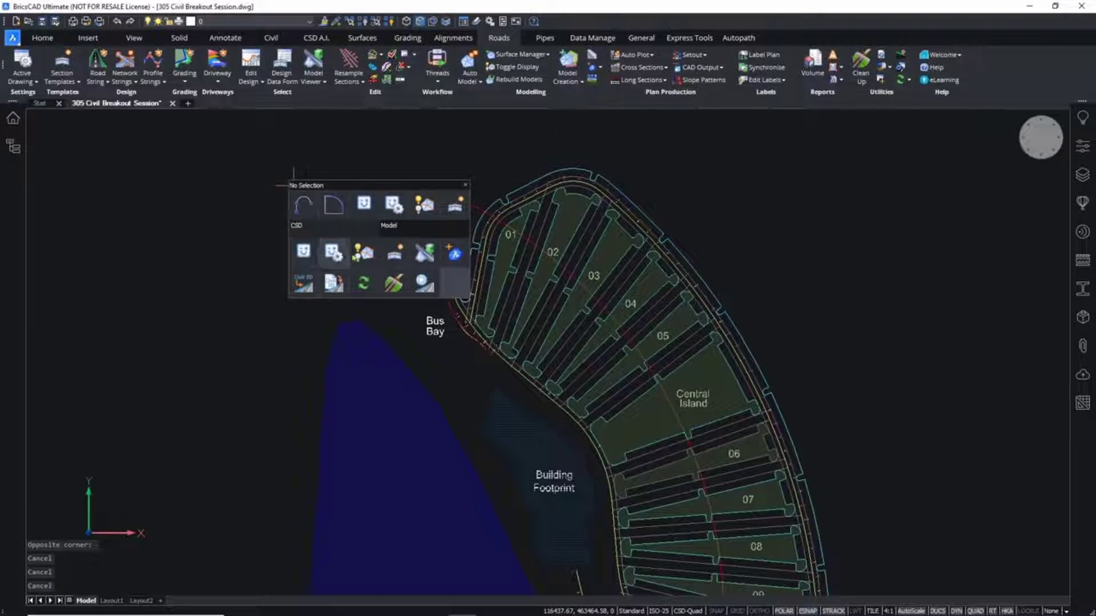
{"action": "left_click", "coordinate": [394, 253]}
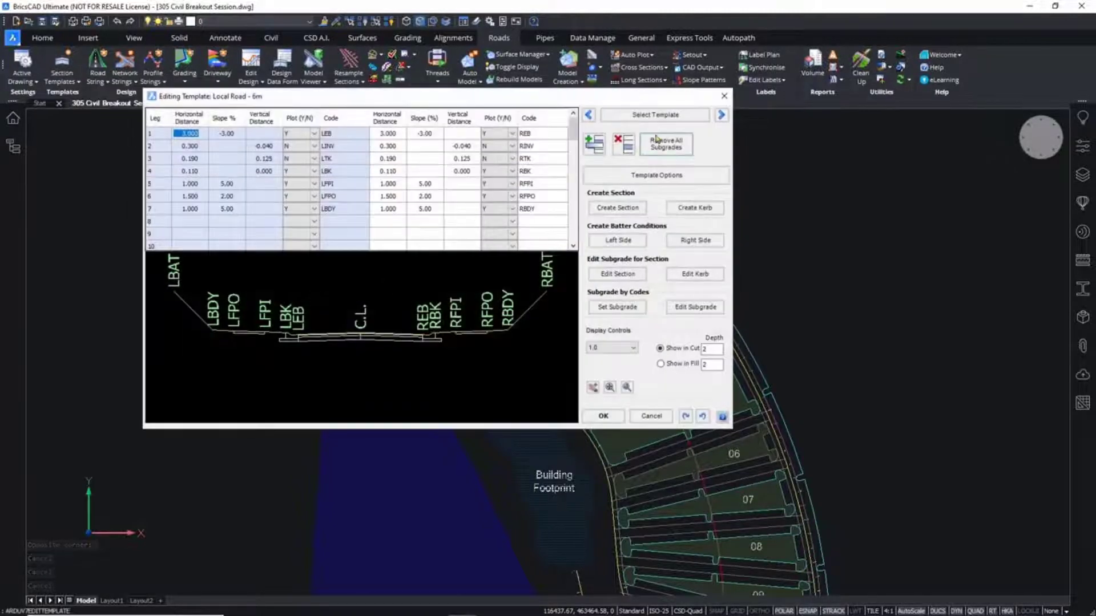
{"action": "left_click", "coordinate": [678, 117]}
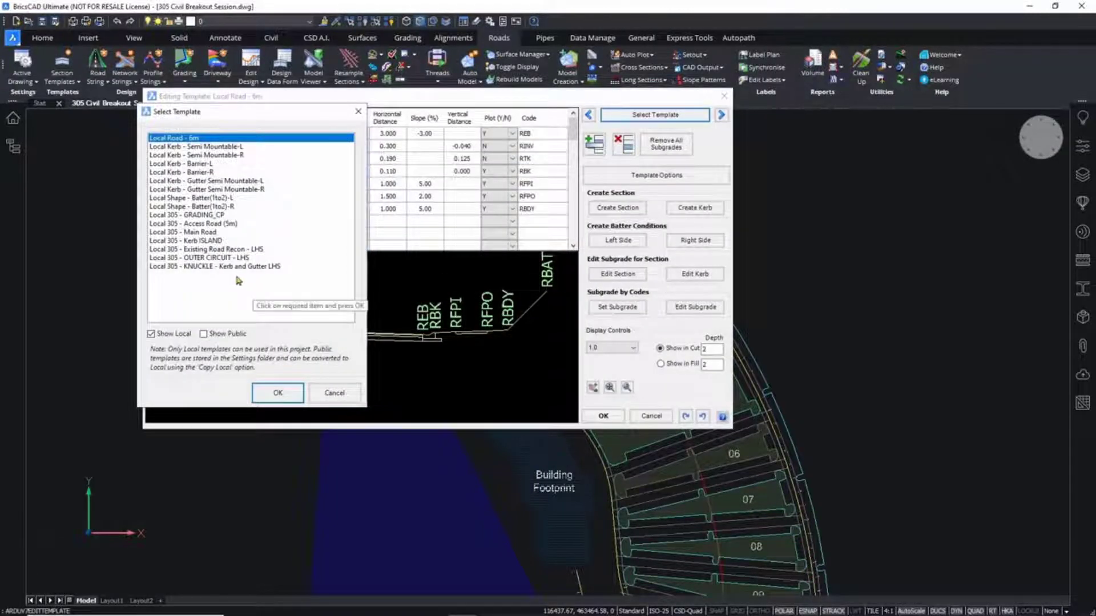
{"action": "left_click", "coordinate": [220, 215]}
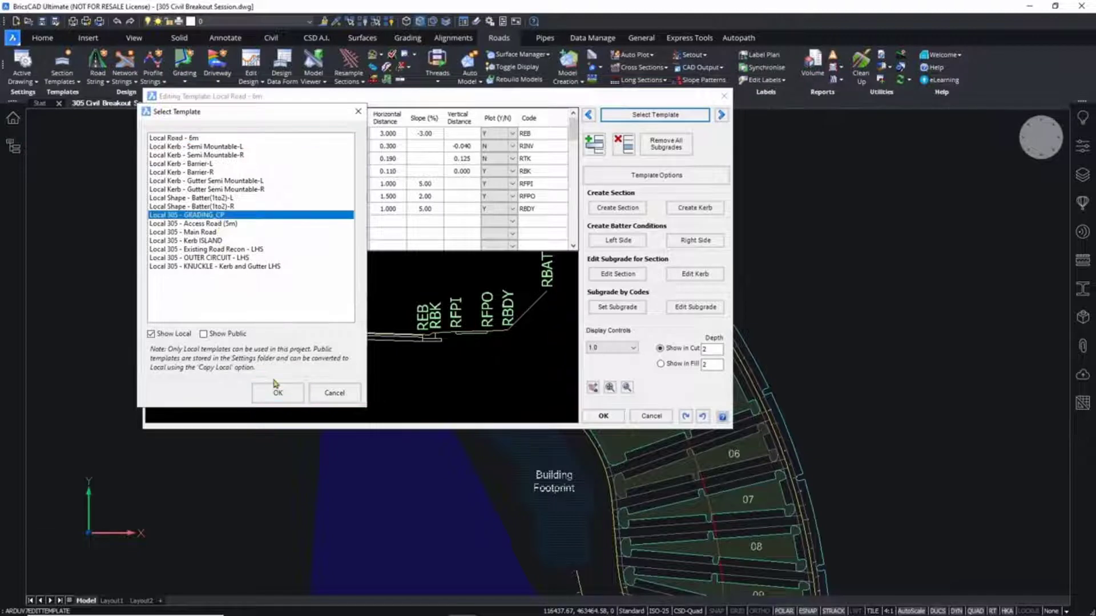
{"action": "left_click", "coordinate": [277, 390]}
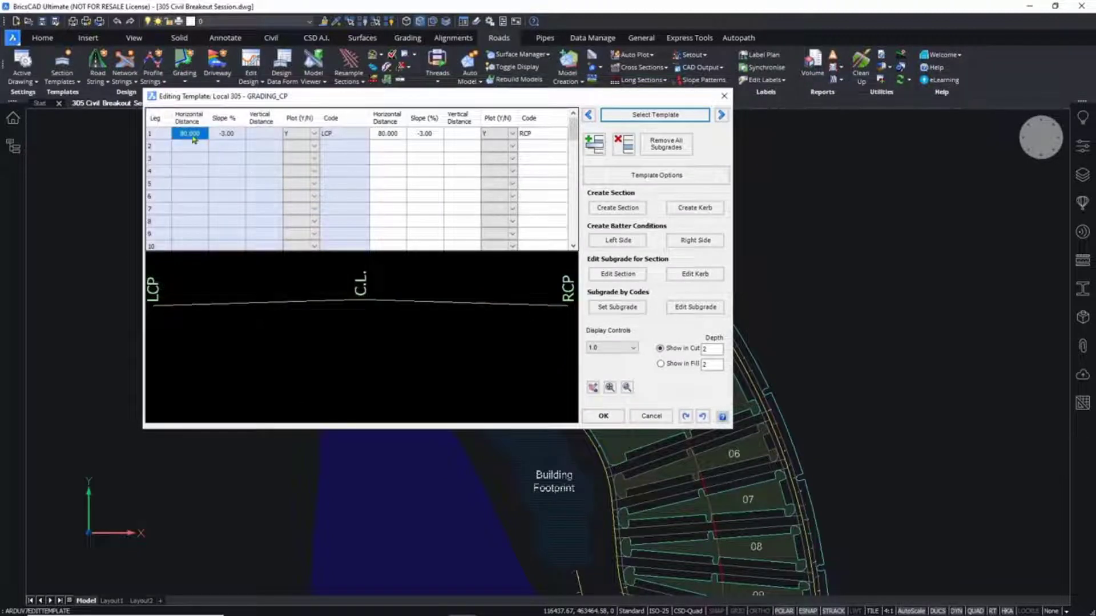
{"action": "left_click", "coordinate": [227, 136]}
{"action": "left_click", "coordinate": [235, 134]}
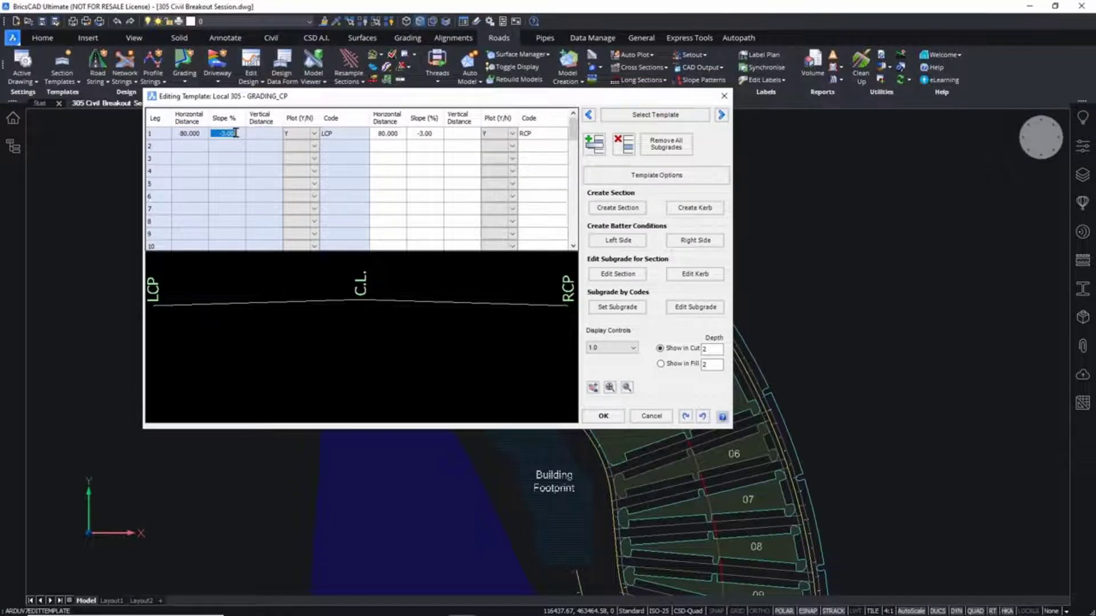
{"action": "left_click", "coordinate": [723, 97]}
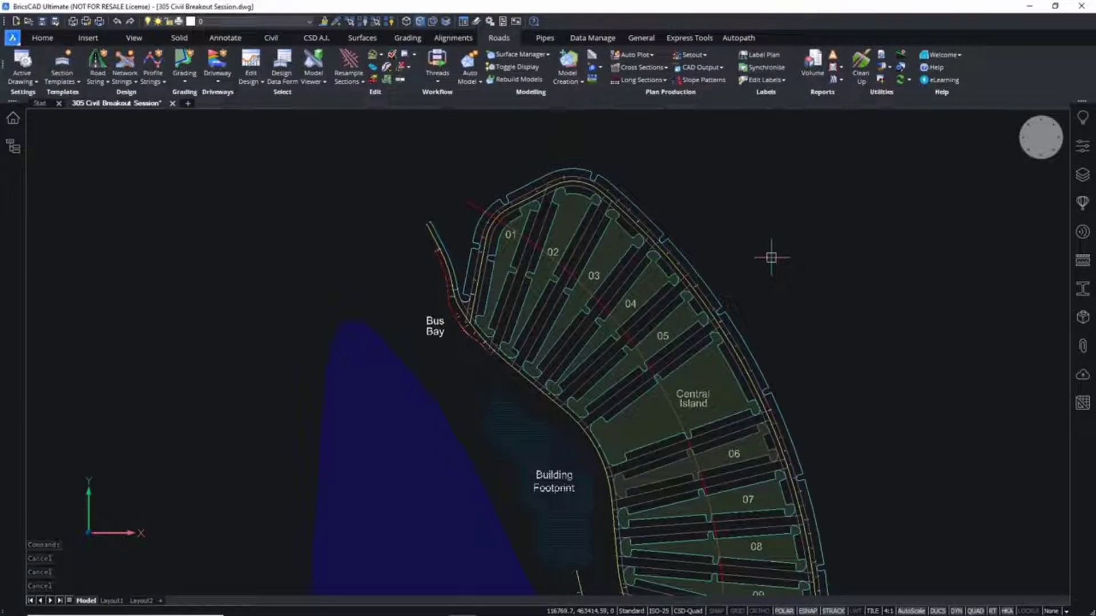
Step: Start a grading from the red centreline polyline through the car park and name it _GRADING_CP
{"action": "mouse_move", "coordinate": [468, 206]}
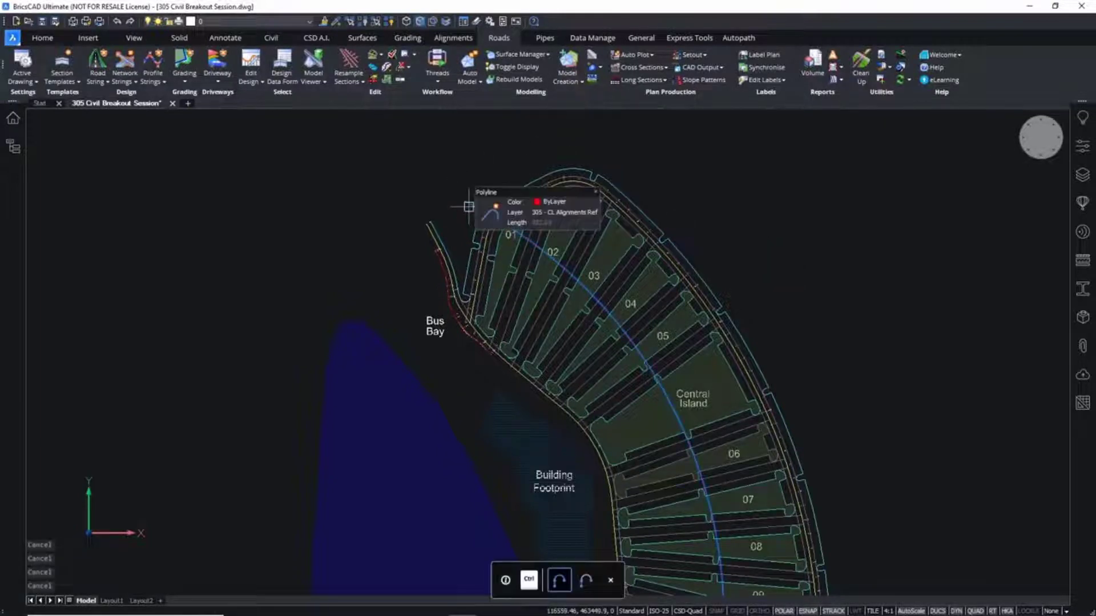
{"action": "left_click", "coordinate": [468, 206]}
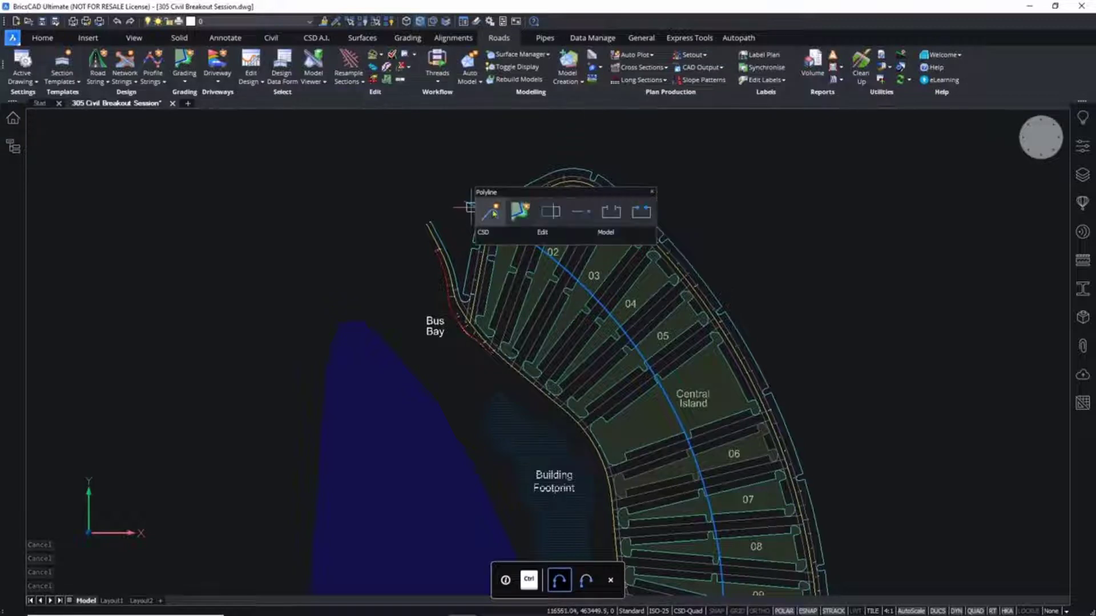
{"action": "left_click", "coordinate": [520, 213]}
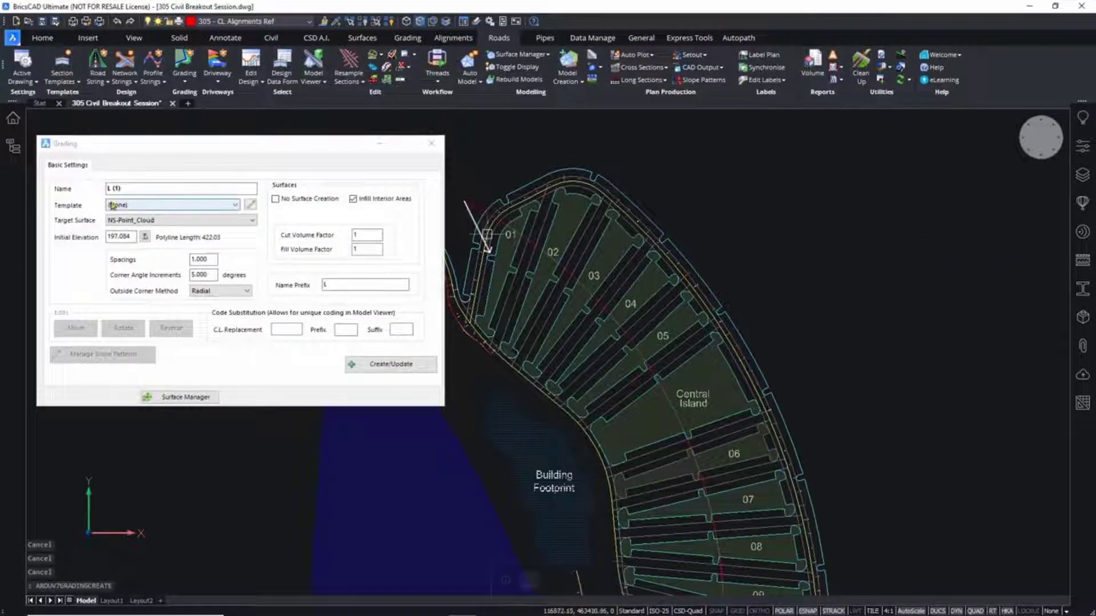
{"action": "left_click_drag", "start_coordinate": [129, 189], "coordinate": [54, 185]}
{"action": "key", "text": "BackSpace"}
{"action": "type", "text": "_GR"}
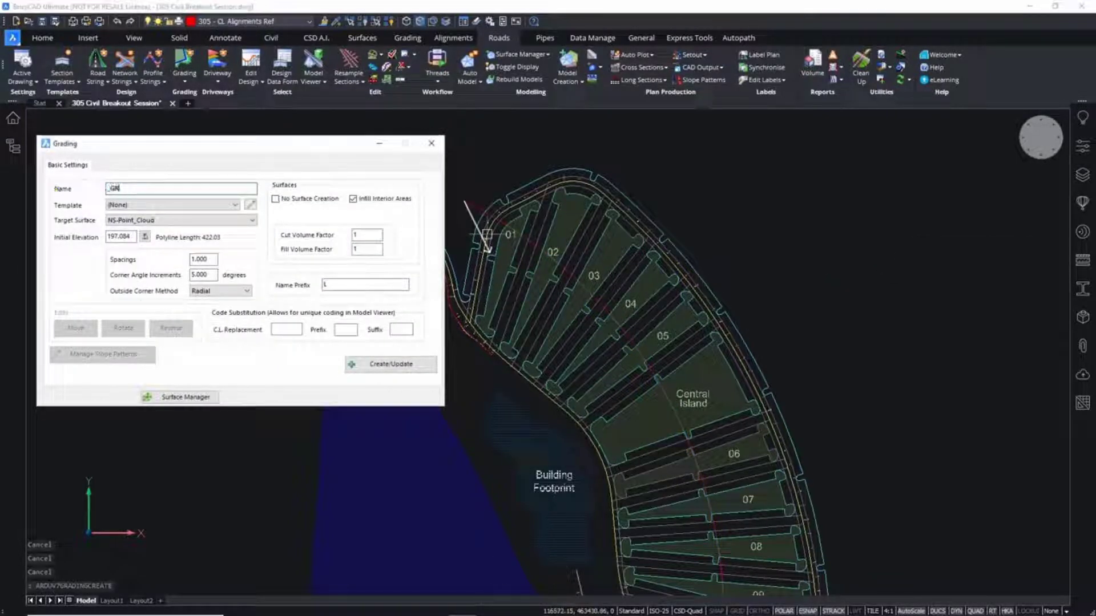
{"action": "type", "text": "ADING_CP"}
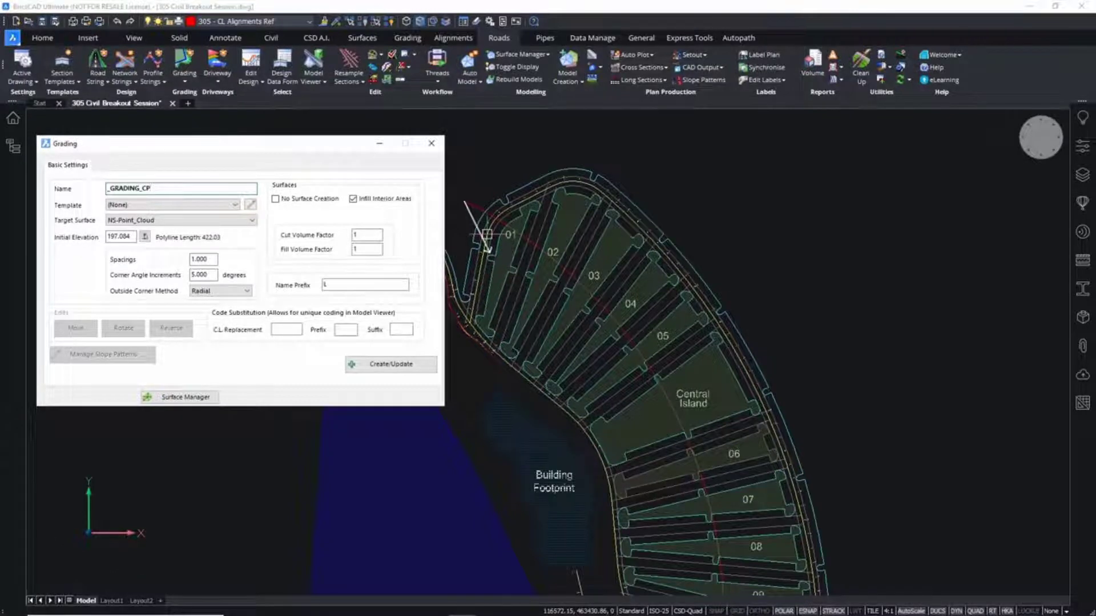
Step: Create the grading with the 305 - GRADING_CP template and an initial elevation of 197.201 picked from a point on the site
{"action": "left_click", "coordinate": [223, 205]}
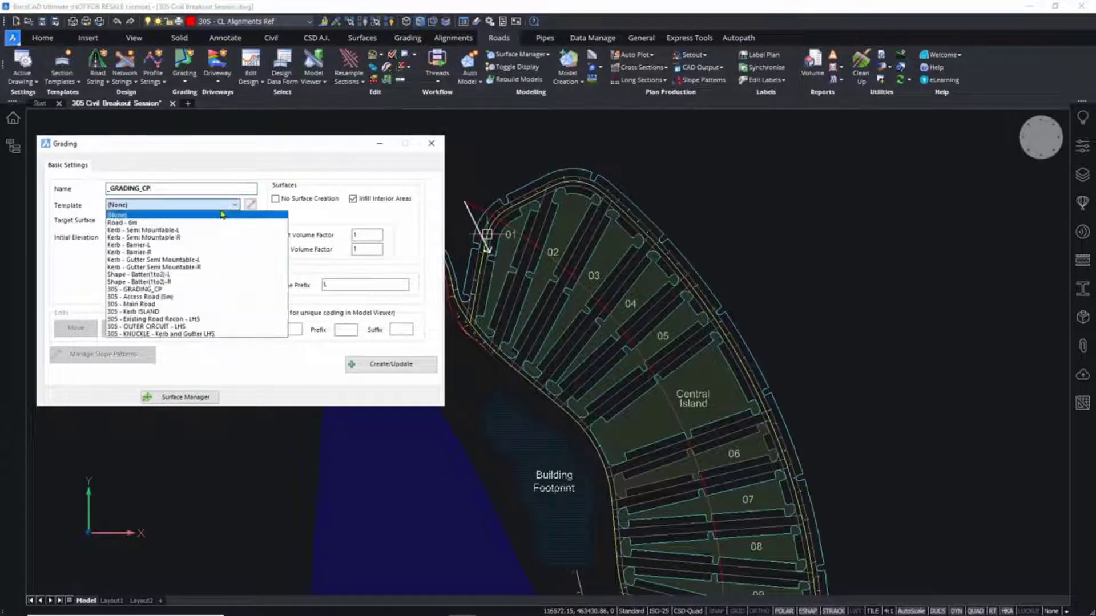
{"action": "left_click", "coordinate": [182, 289]}
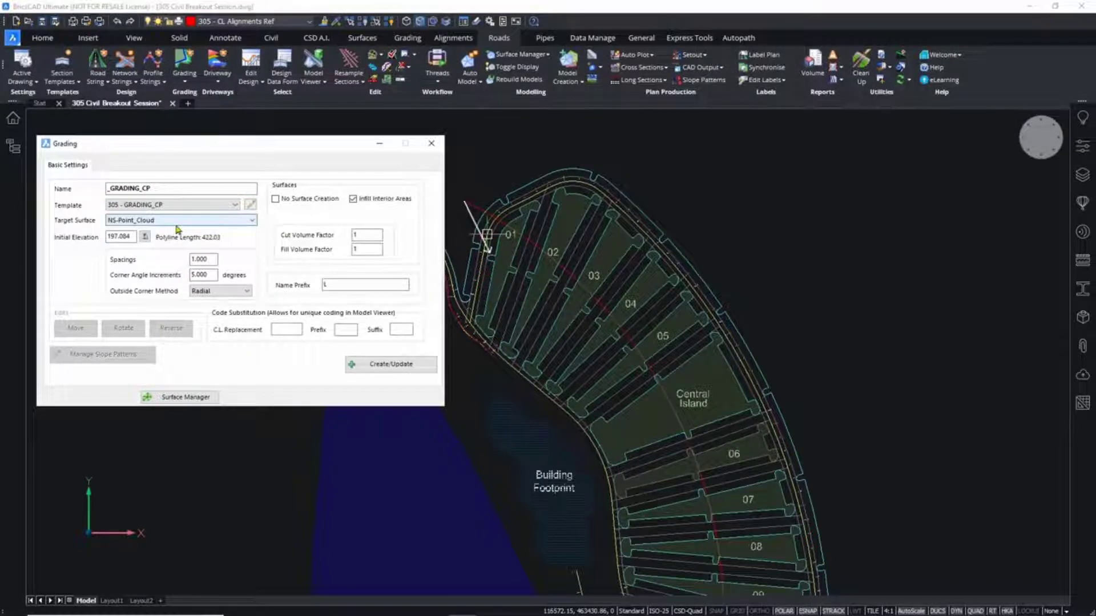
{"action": "left_click", "coordinate": [145, 236]}
{"action": "left_click", "coordinate": [576, 318]}
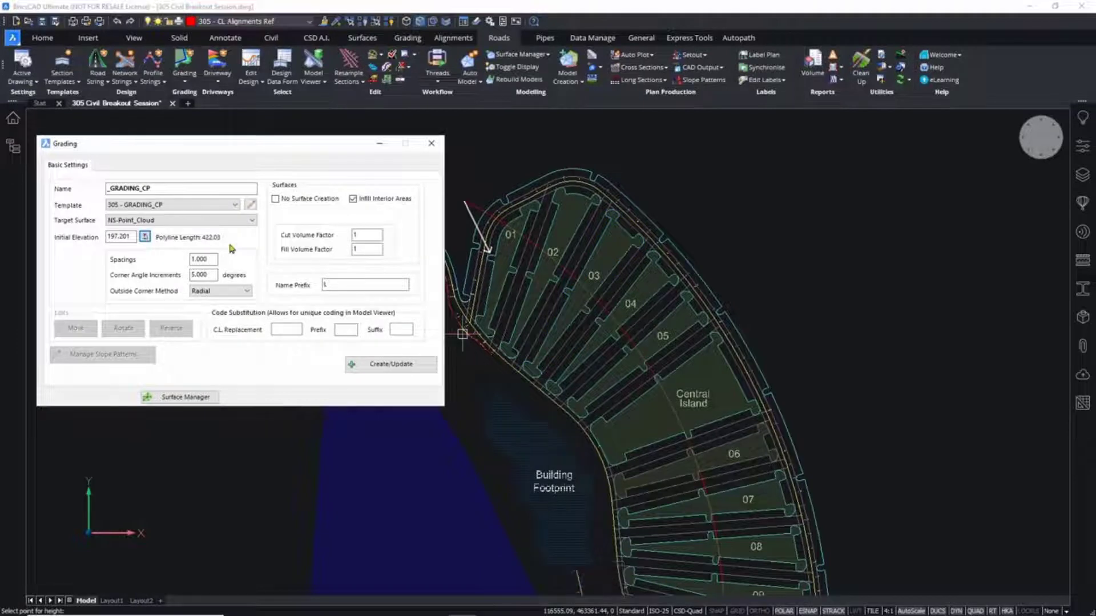
{"action": "left_click", "coordinate": [406, 370]}
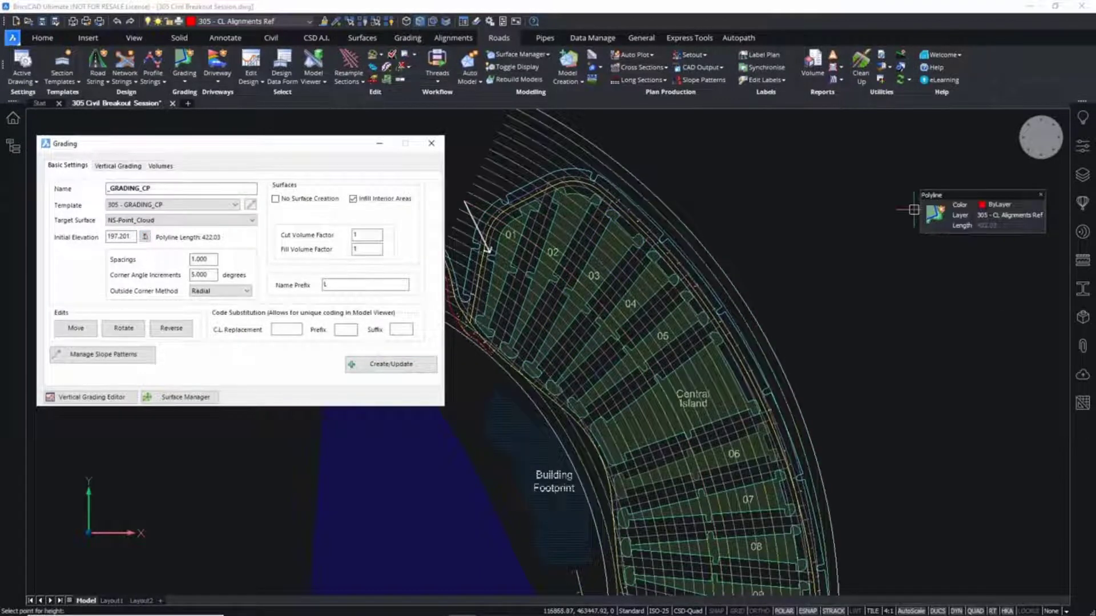
Step: Trace a water drop path on the _GRADING_CP surface from a point between islands 04 and 05, and inspect the path
{"action": "middle_click_drag", "start_coordinate": [781, 316], "coordinate": [789, 255]}
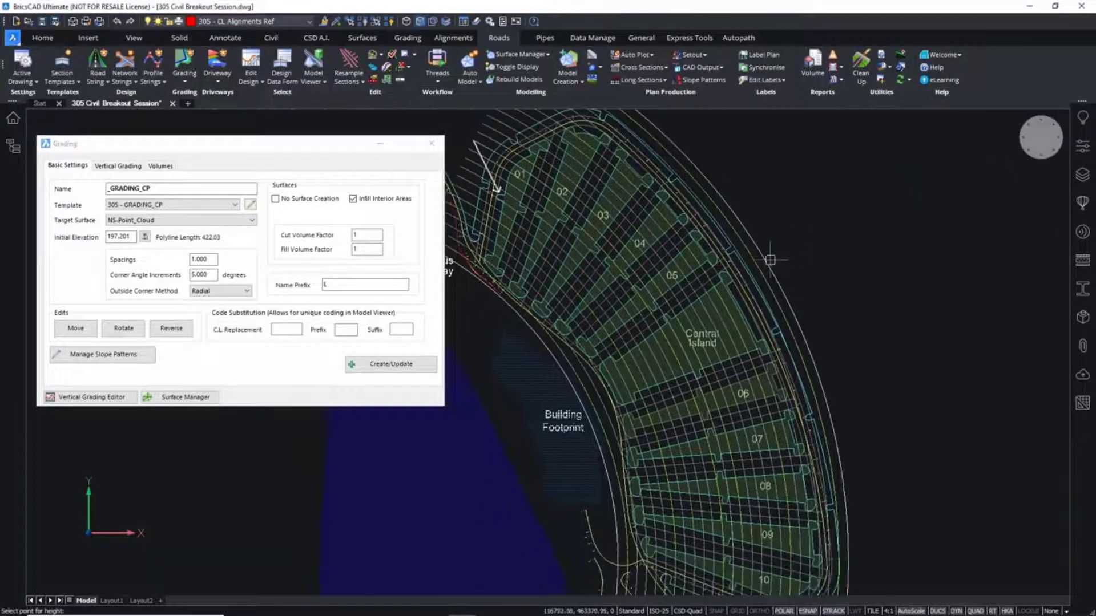
{"action": "scroll", "coordinate": [770, 260], "scroll_direction": "up", "scroll_amount": 3}
{"action": "key", "text": "Escape"}
{"action": "key", "text": "Escape"}
{"action": "middle_click_drag", "start_coordinate": [611, 337], "coordinate": [754, 311]}
{"action": "scroll", "coordinate": [690, 242], "scroll_direction": "up", "scroll_amount": 2}
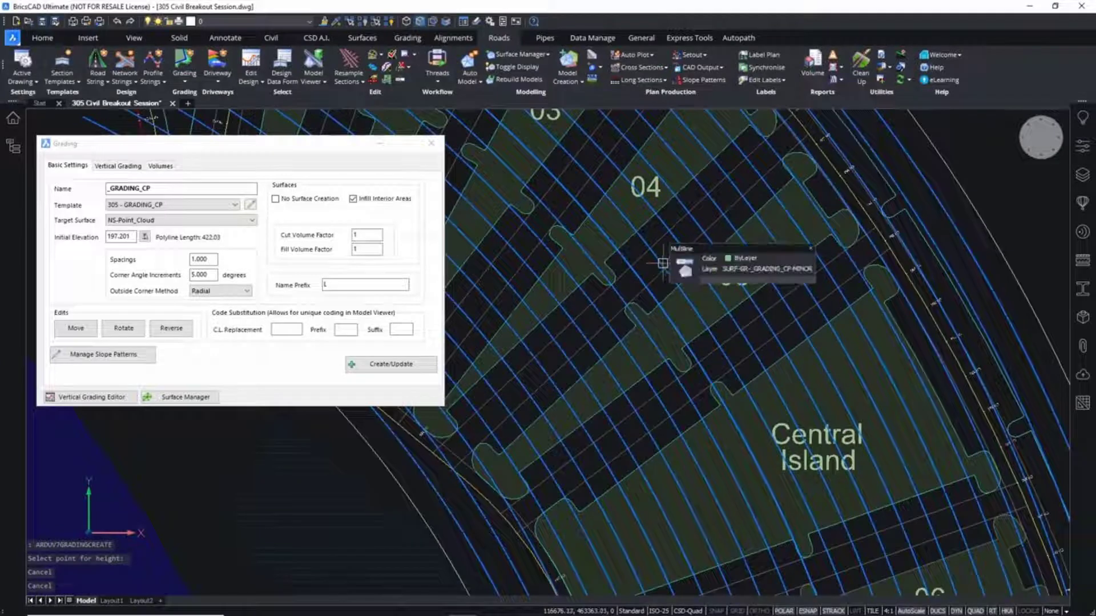
{"action": "mouse_move", "coordinate": [666, 264]}
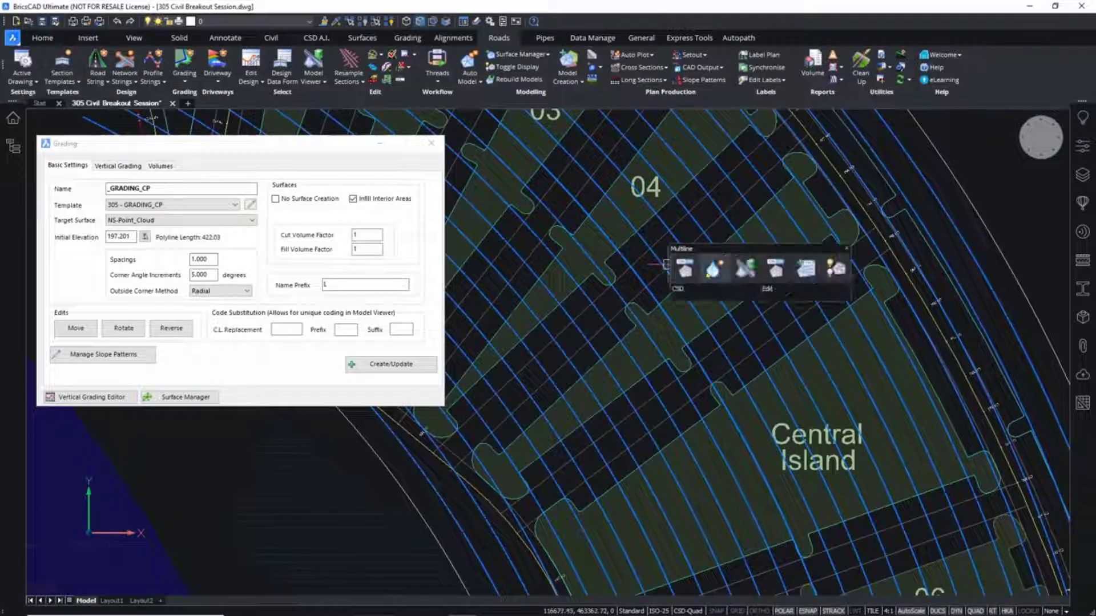
{"action": "left_click", "coordinate": [712, 268]}
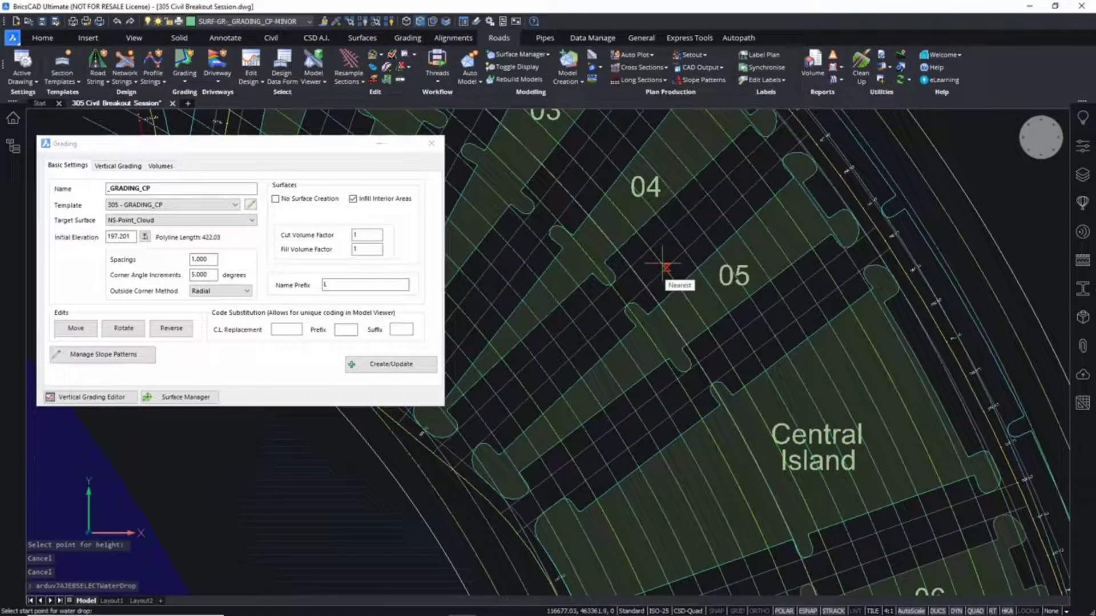
{"action": "left_click", "coordinate": [662, 265]}
{"action": "key", "text": "Escape"}
{"action": "mouse_move", "coordinate": [862, 123]}
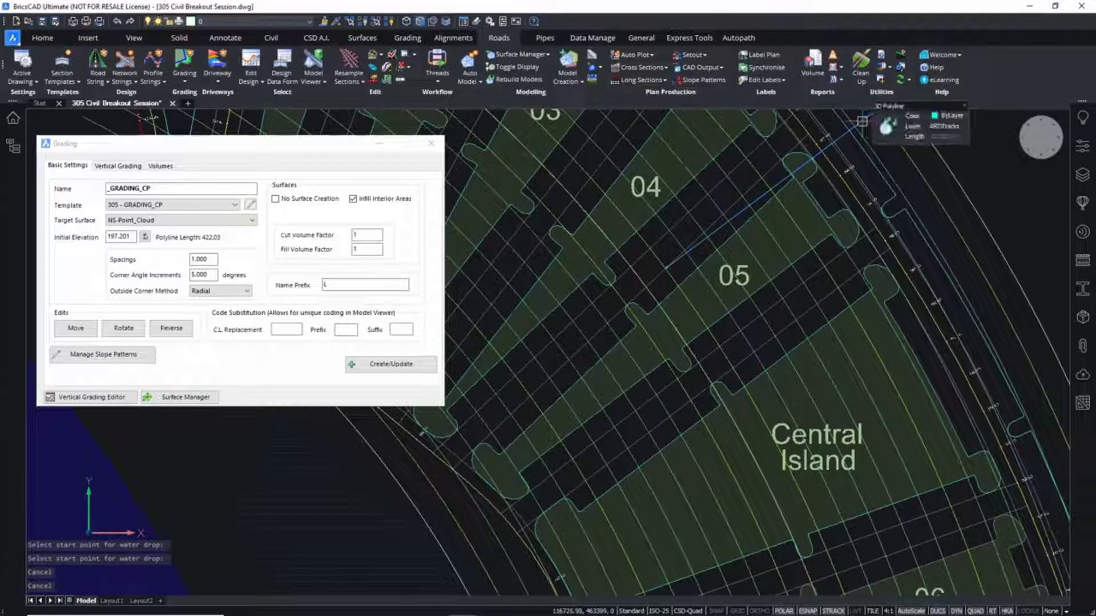
{"action": "key", "text": "Escape"}
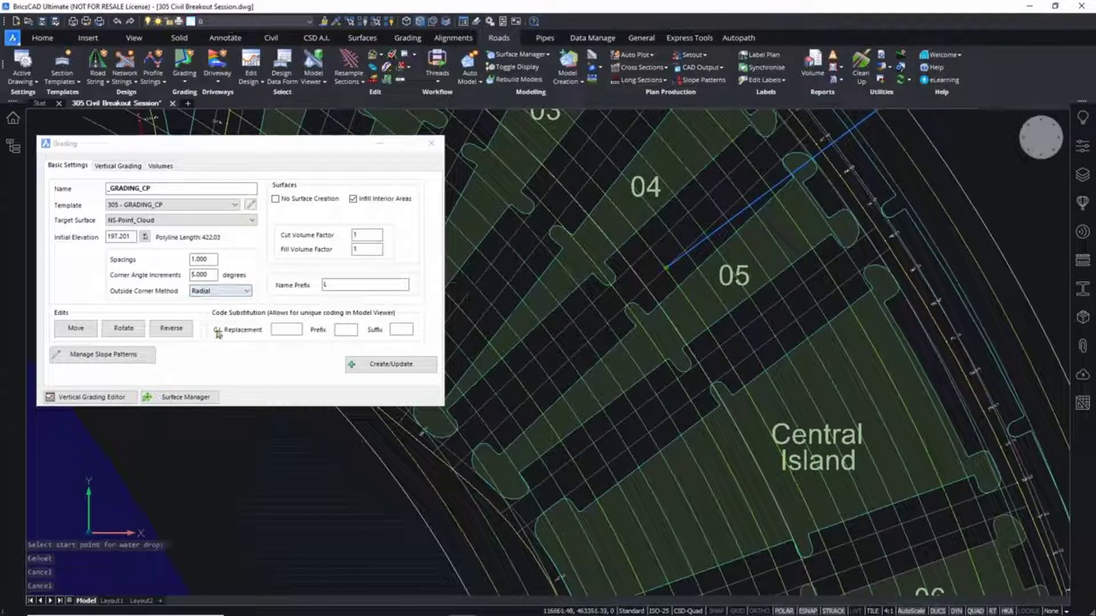
{"action": "key", "text": "Escape"}
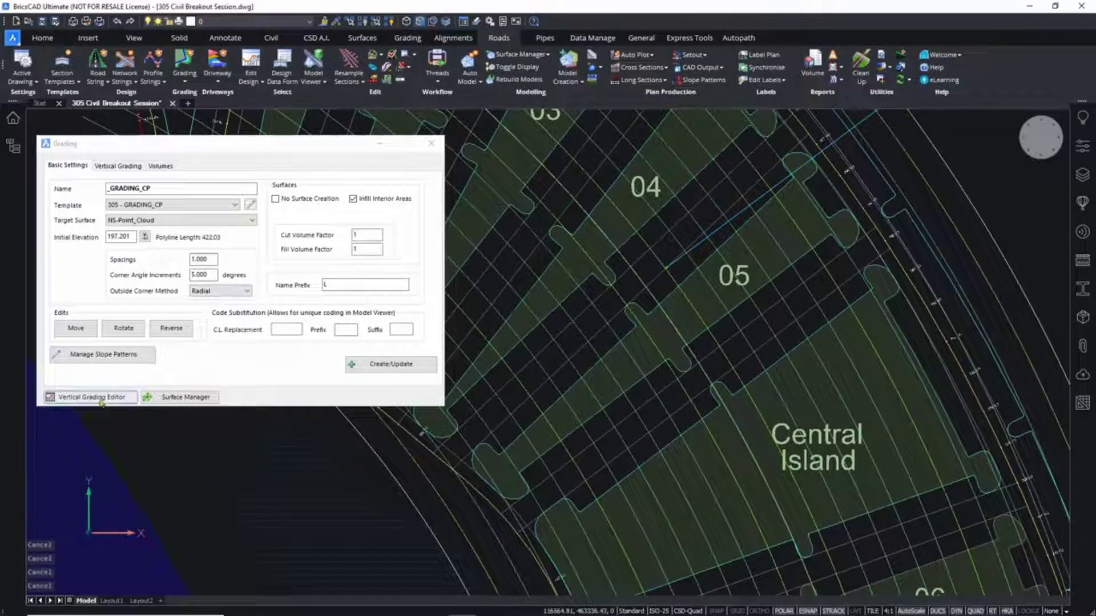
Step: Open the vertical grading editor for _GRADING_CP, close the Grading dialog, and shrink the editor window to uncover more of the car park
{"action": "left_click", "coordinate": [101, 403]}
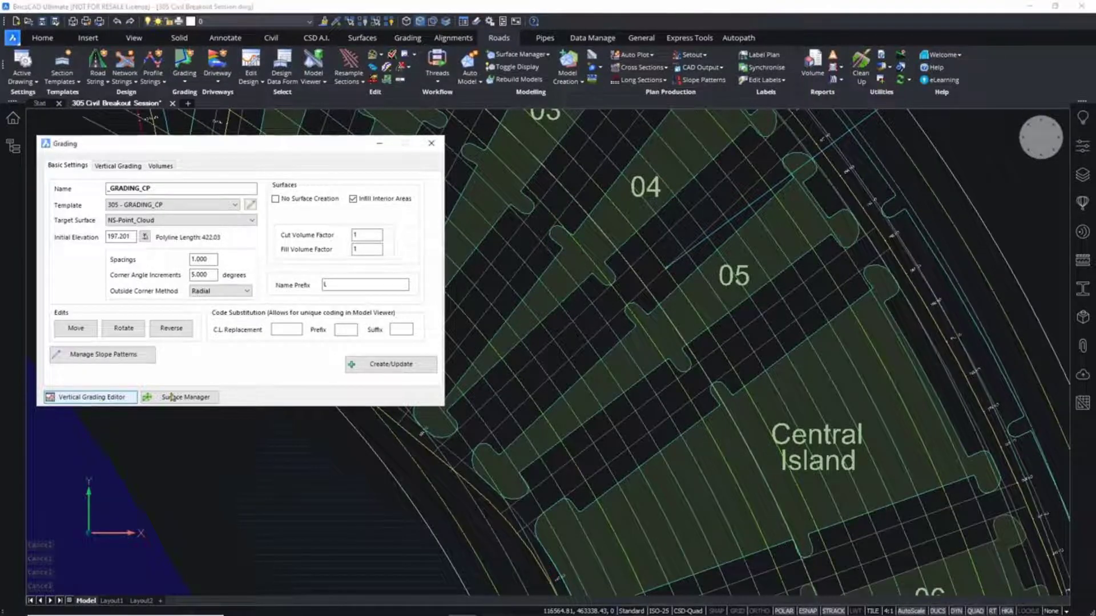
{"action": "left_click", "coordinate": [430, 144]}
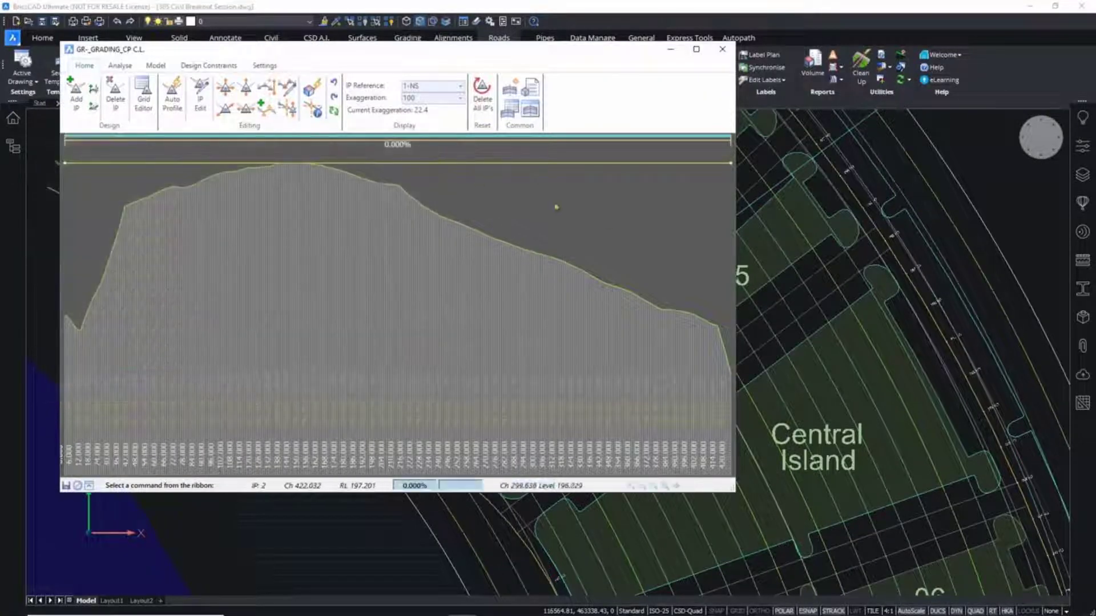
{"action": "mouse_move", "coordinate": [810, 266]}
{"action": "middle_mouse_down"}
{"action": "mouse_move", "coordinate": [849, 300]}
{"action": "mouse_move", "coordinate": [928, 315]}
{"action": "middle_mouse_up"}
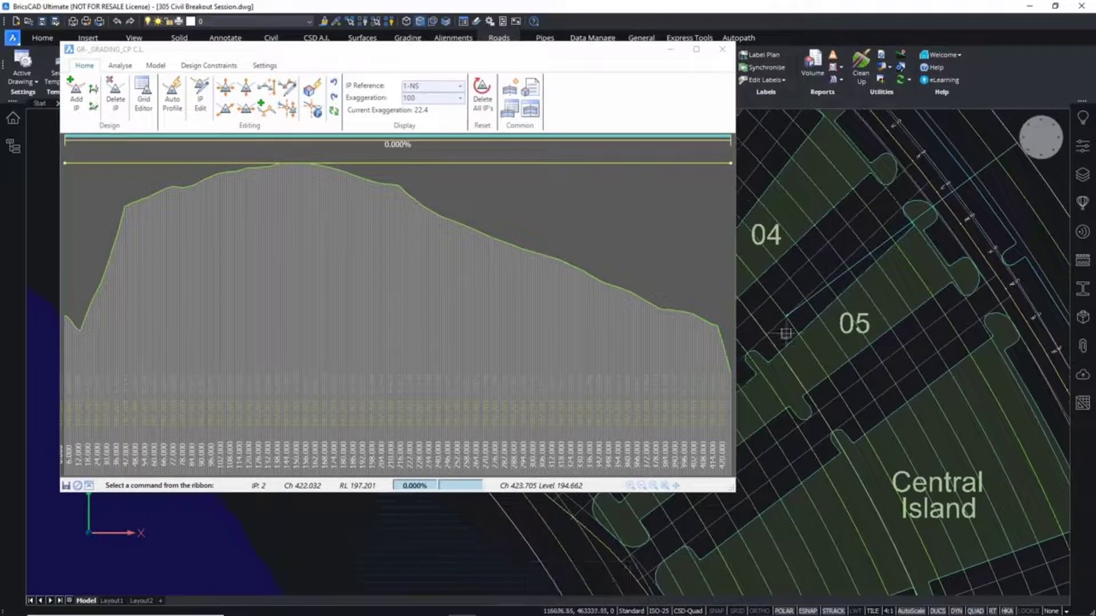
{"action": "left_click", "coordinate": [728, 487]}
{"action": "left_click_drag", "start_coordinate": [728, 487], "coordinate": [615, 423]}
{"action": "middle_click_drag", "start_coordinate": [784, 297], "coordinate": [757, 338]}
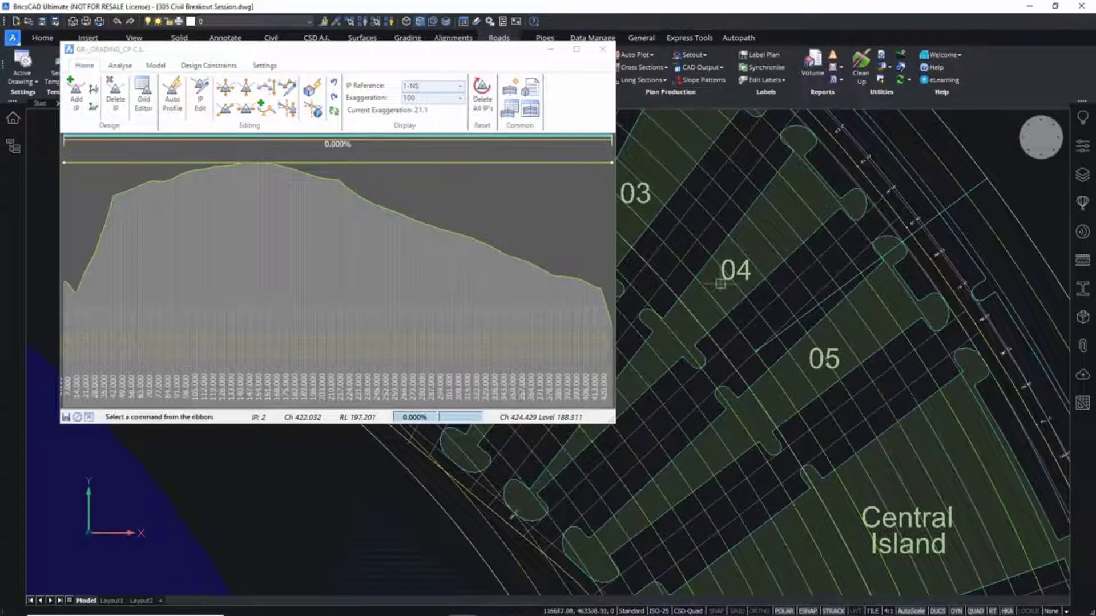
Step: Place the vertical grading editor beside the car park plan, switch the drawing to clean screen, and enlarge the editor's width towards the plan
{"action": "mouse_move", "coordinate": [494, 56]}
{"action": "left_mouse_down"}
{"action": "mouse_move", "coordinate": [757, 96]}
{"action": "mouse_move", "coordinate": [933, 86]}
{"action": "left_mouse_up"}
{"action": "middle_click_drag", "start_coordinate": [425, 289], "coordinate": [307, 296]}
{"action": "scroll", "coordinate": [279, 283], "scroll_direction": "down", "scroll_amount": 5}
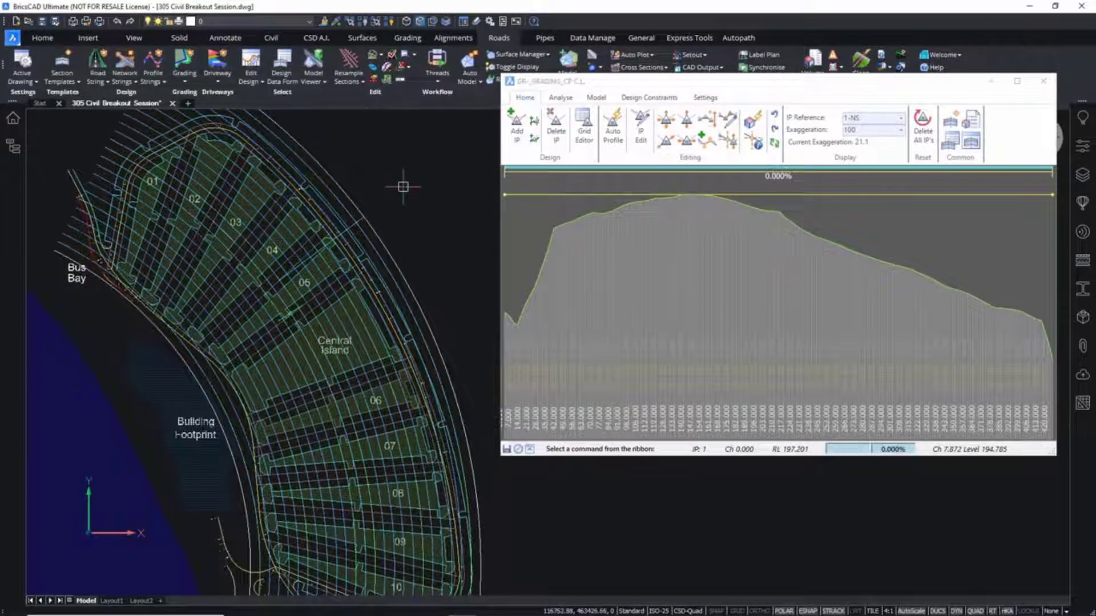
{"action": "key", "text": "Escape"}
{"action": "key", "text": "Escape"}
{"action": "key", "text": "Escape"}
{"action": "key", "text": "Escape"}
{"action": "middle_click_drag", "start_coordinate": [415, 183], "coordinate": [406, 187]}
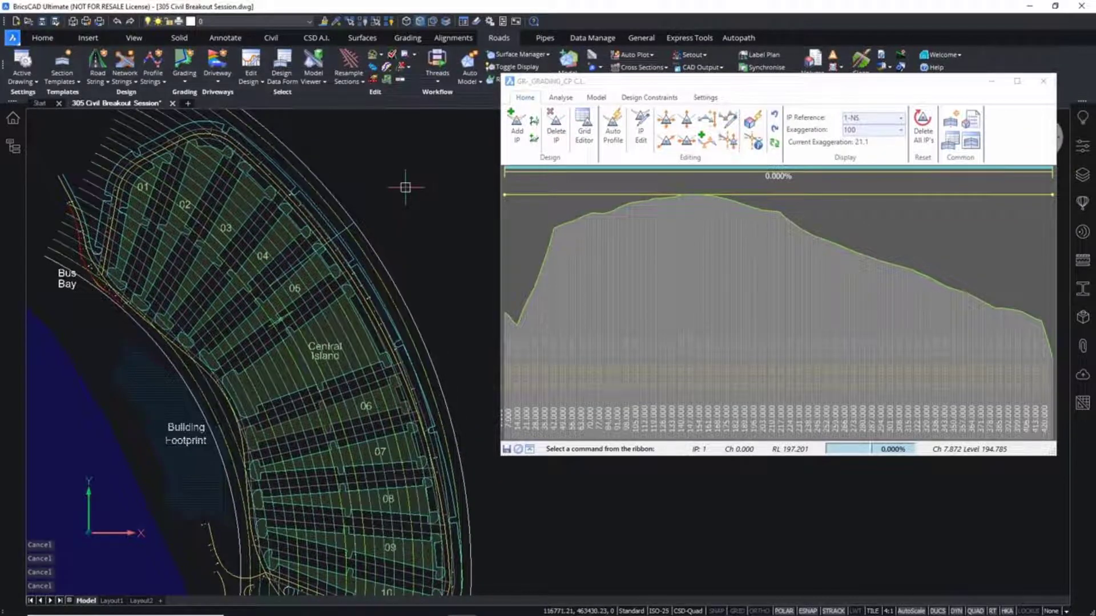
{"action": "key", "text": "ctrl+0"}
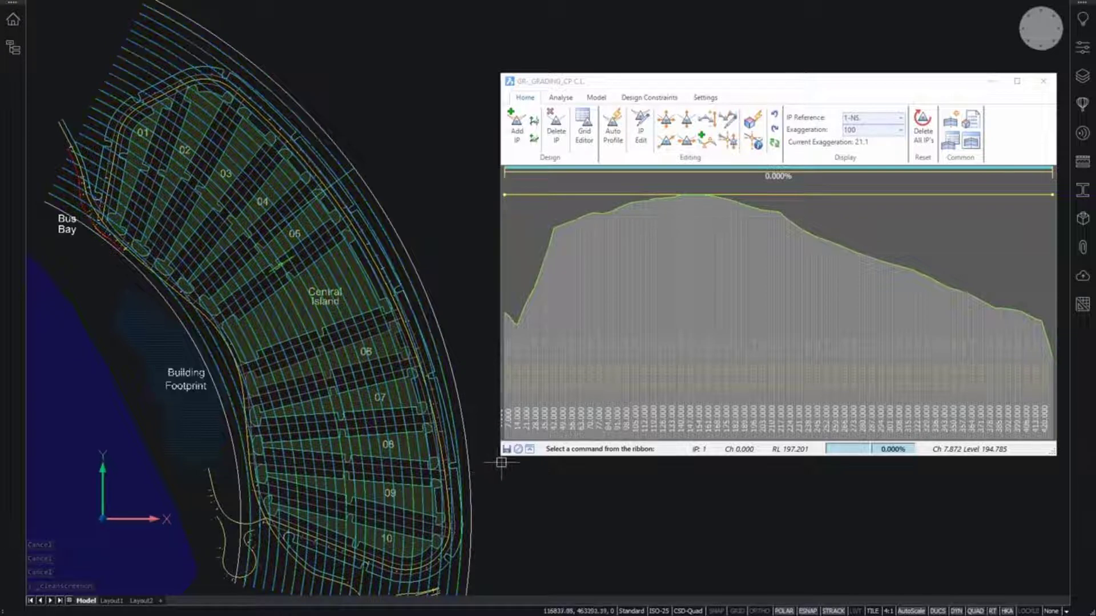
{"action": "left_click_drag", "start_coordinate": [501, 455], "coordinate": [477, 420]}
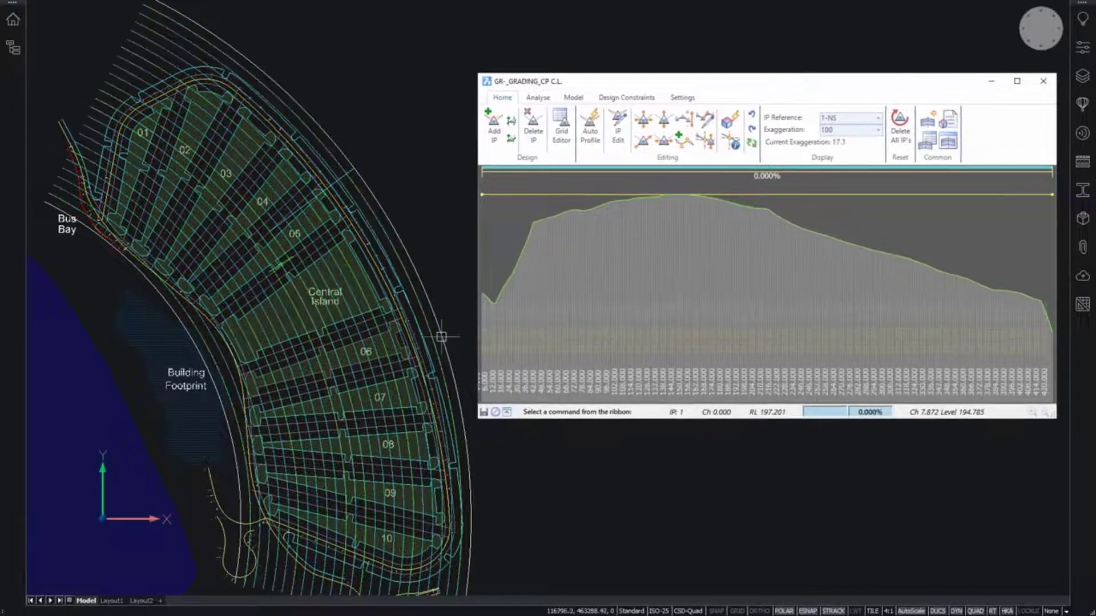
Step: Lower the first IP of the grading profile to about level 195.83 and the last IP to about level 195.61
{"action": "left_click", "coordinate": [663, 119]}
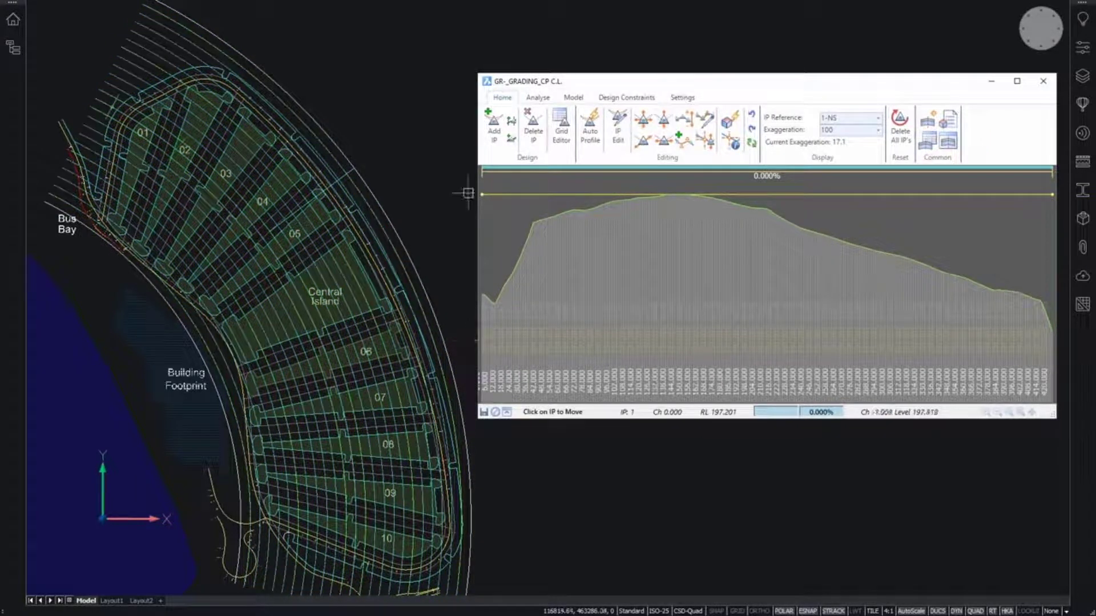
{"action": "left_click", "coordinate": [482, 196]}
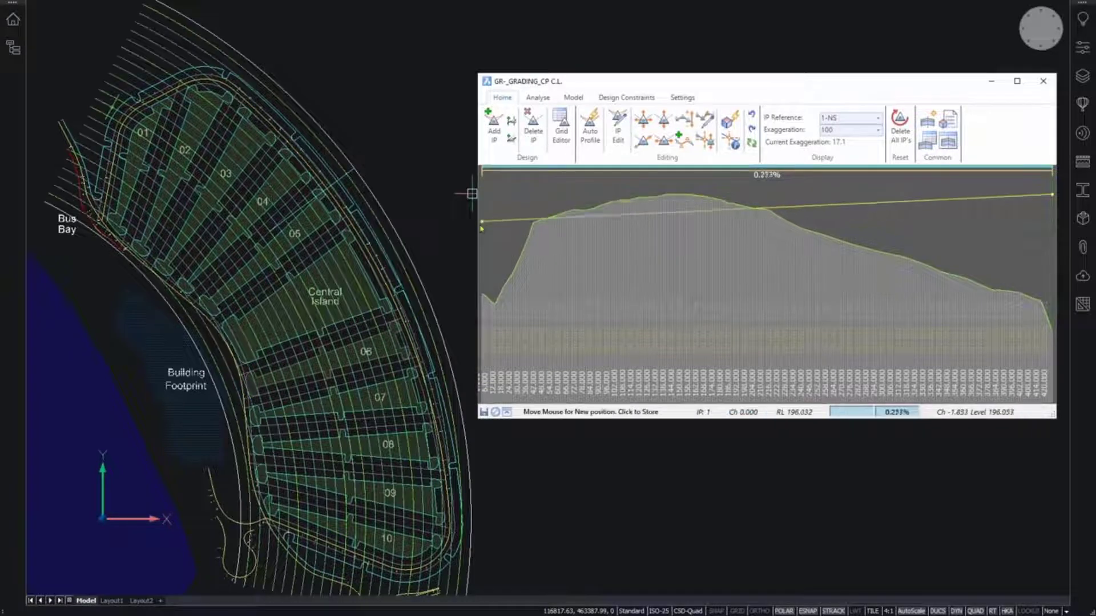
{"action": "left_click", "coordinate": [483, 226]}
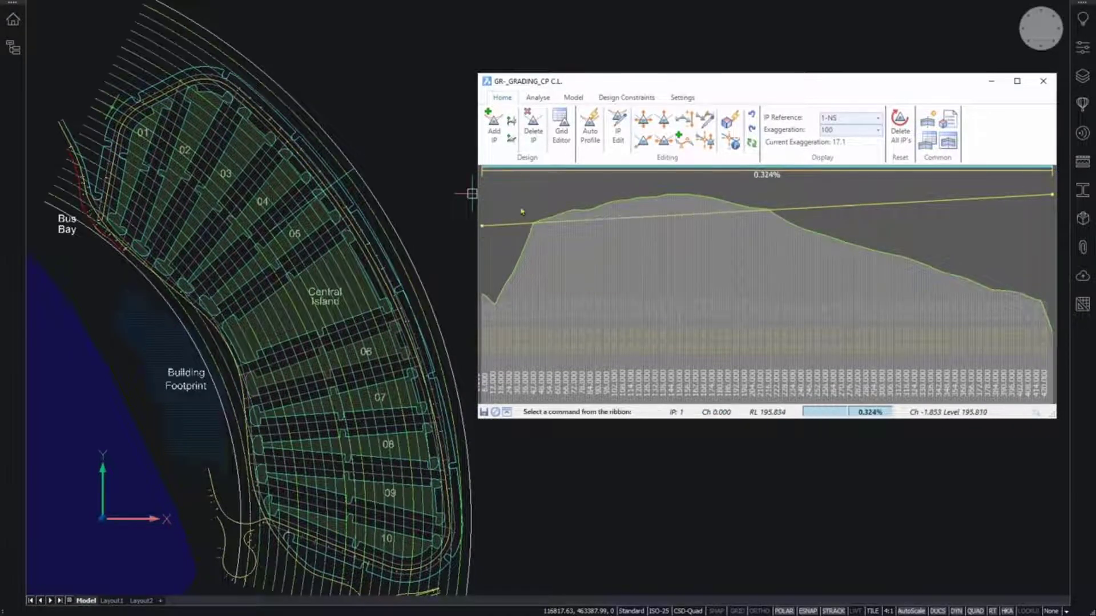
{"action": "left_click", "coordinate": [643, 120]}
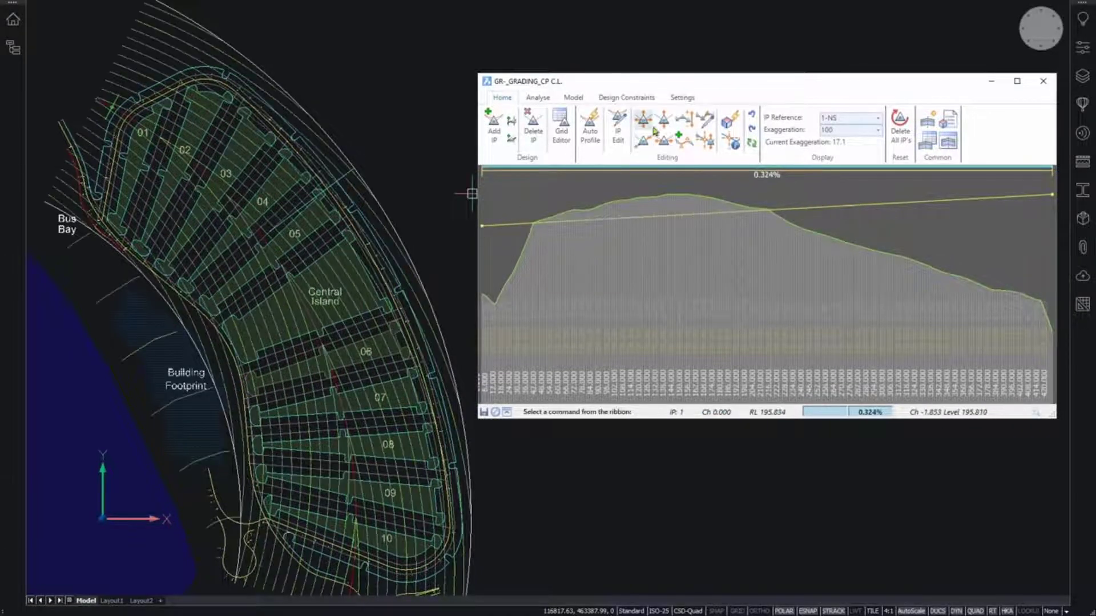
{"action": "left_click", "coordinate": [1053, 195]}
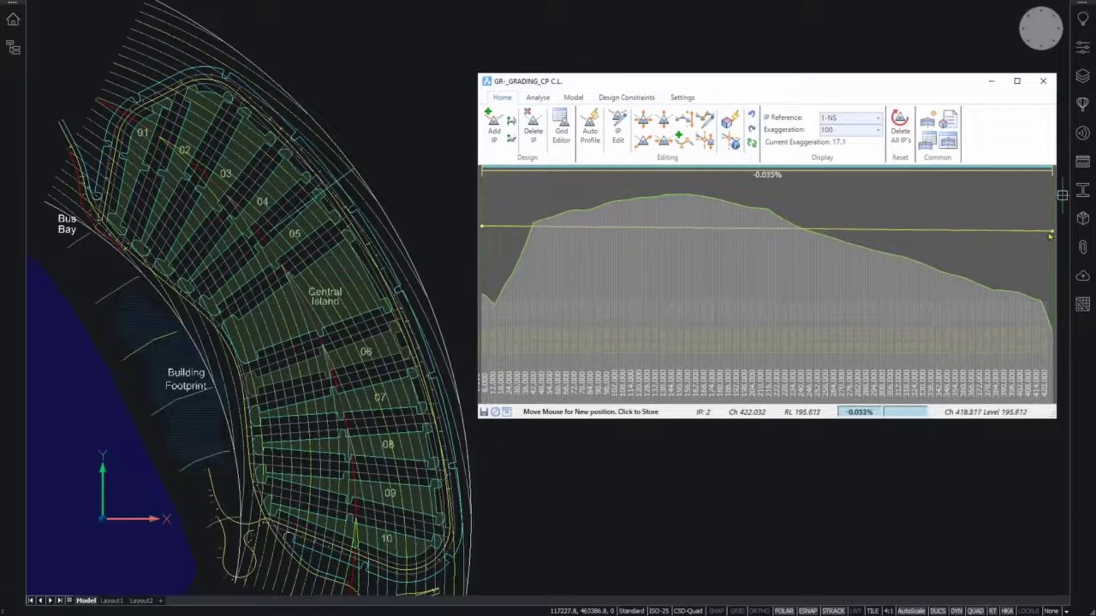
{"action": "left_click", "coordinate": [1052, 231]}
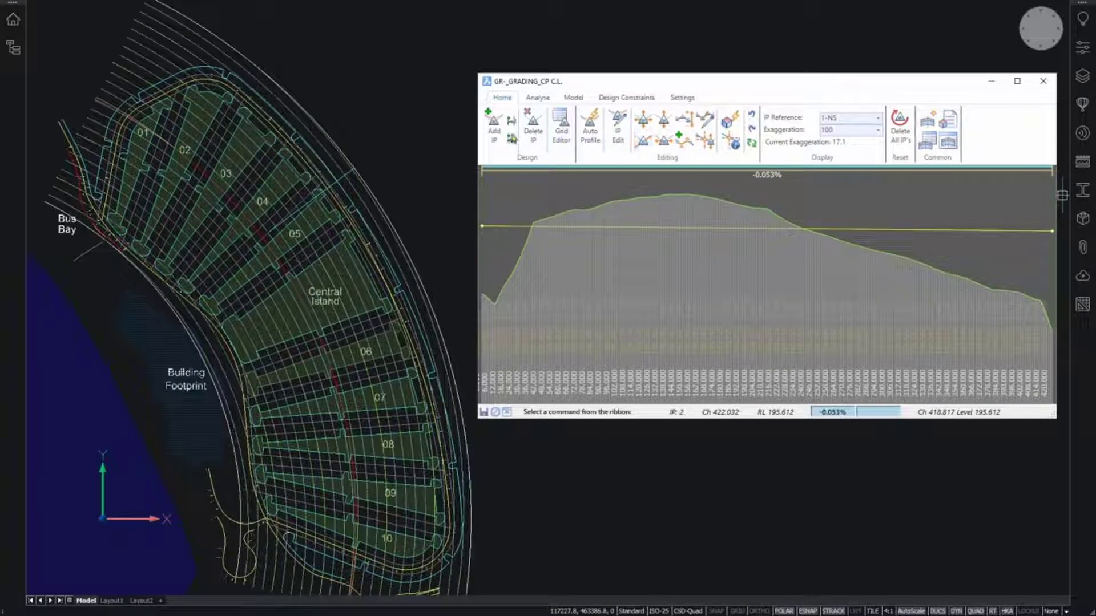
Step: Add an IP to the grading profile at about chainage 96.56 and level 197.94, with a vertical curve length of 60
{"action": "left_click", "coordinate": [494, 125]}
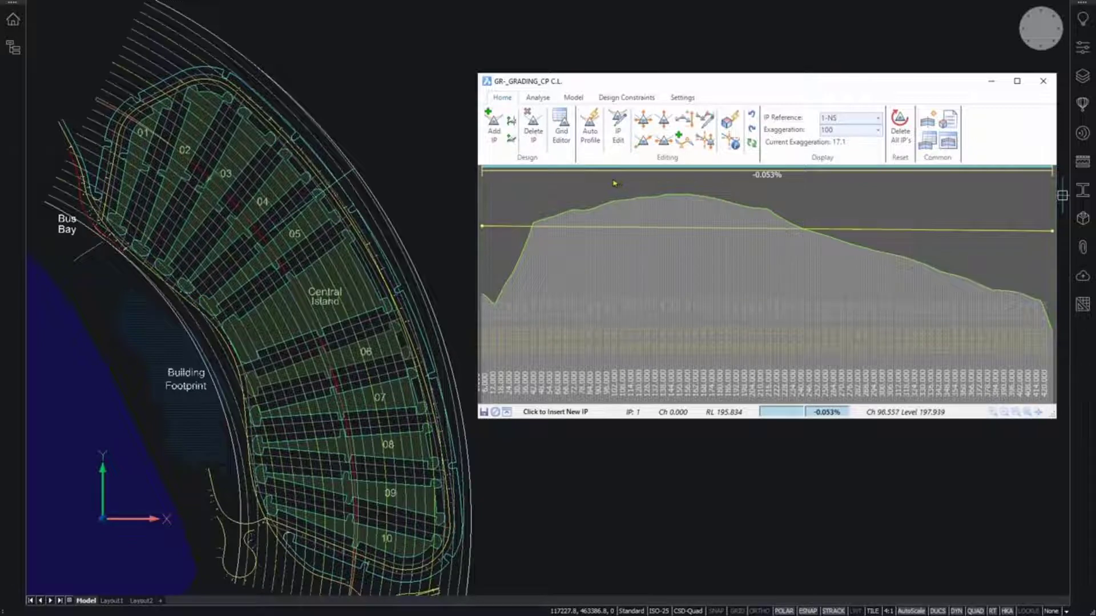
{"action": "left_click", "coordinate": [613, 184]}
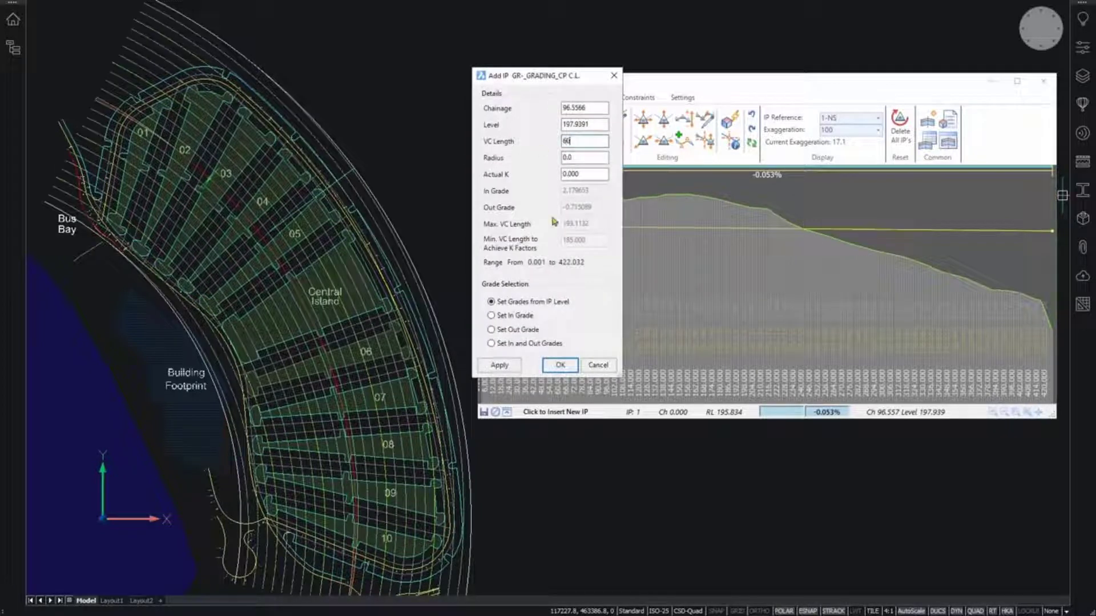
{"action": "left_click", "coordinate": [556, 366]}
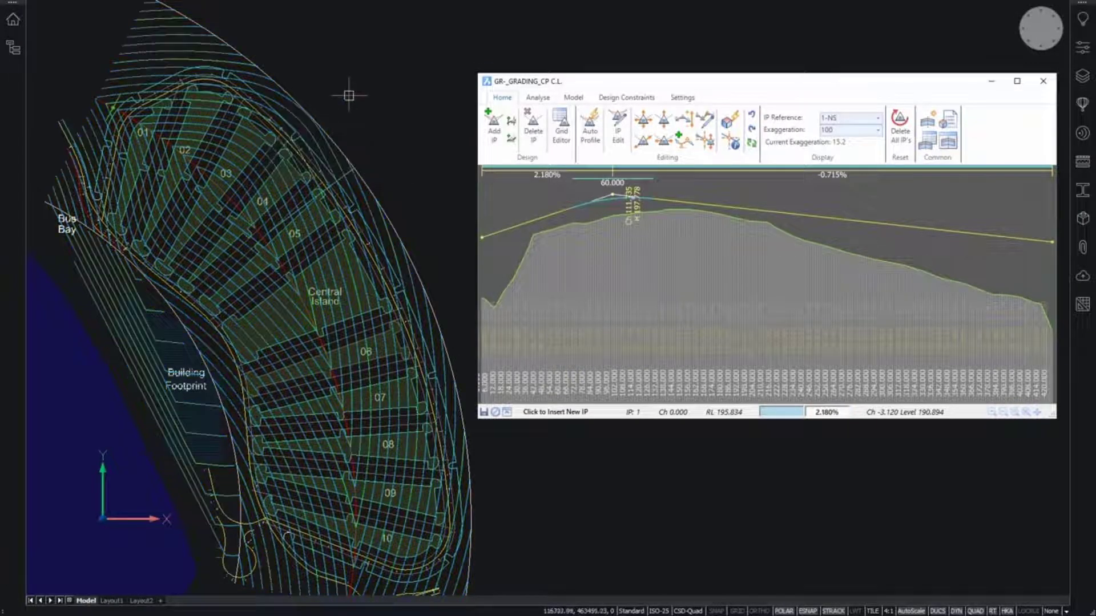
{"action": "key", "text": "Escape"}
Step: Update the water drop path between islands 04 and 05 to the revised grading surface and inspect its new course
{"action": "scroll", "coordinate": [268, 262], "scroll_direction": "up", "scroll_amount": 6, "text": "ctrl"}
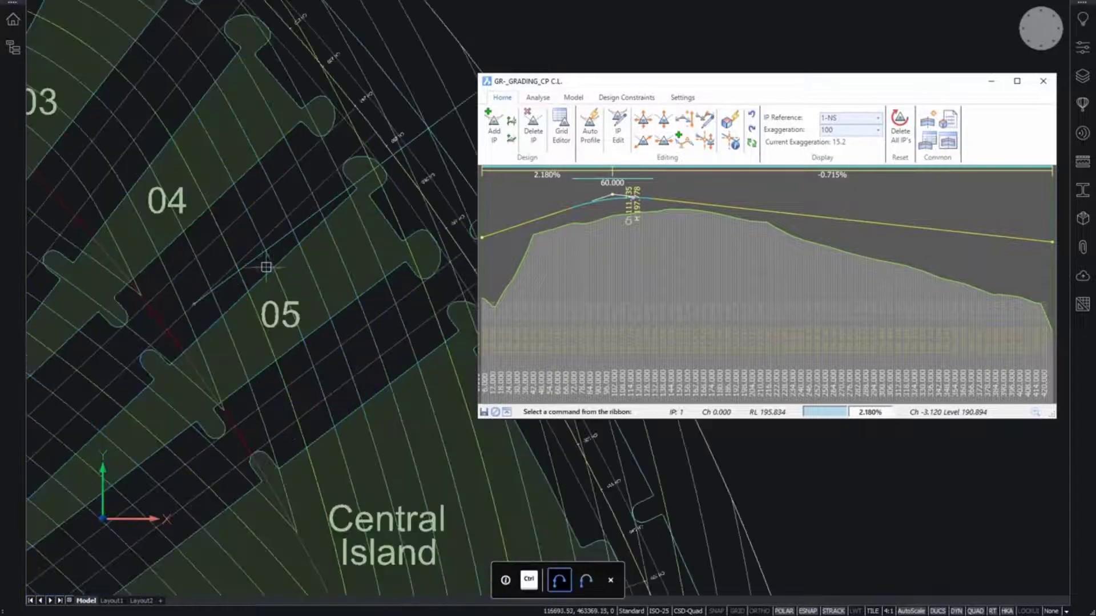
{"action": "mouse_move", "coordinate": [310, 216]}
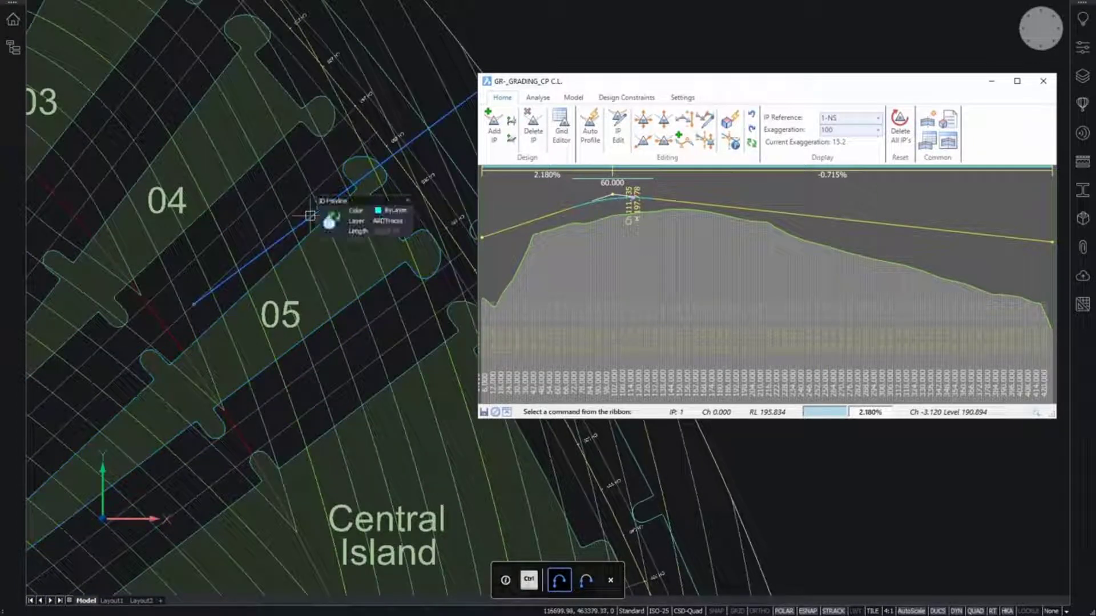
{"action": "left_click", "coordinate": [329, 222]}
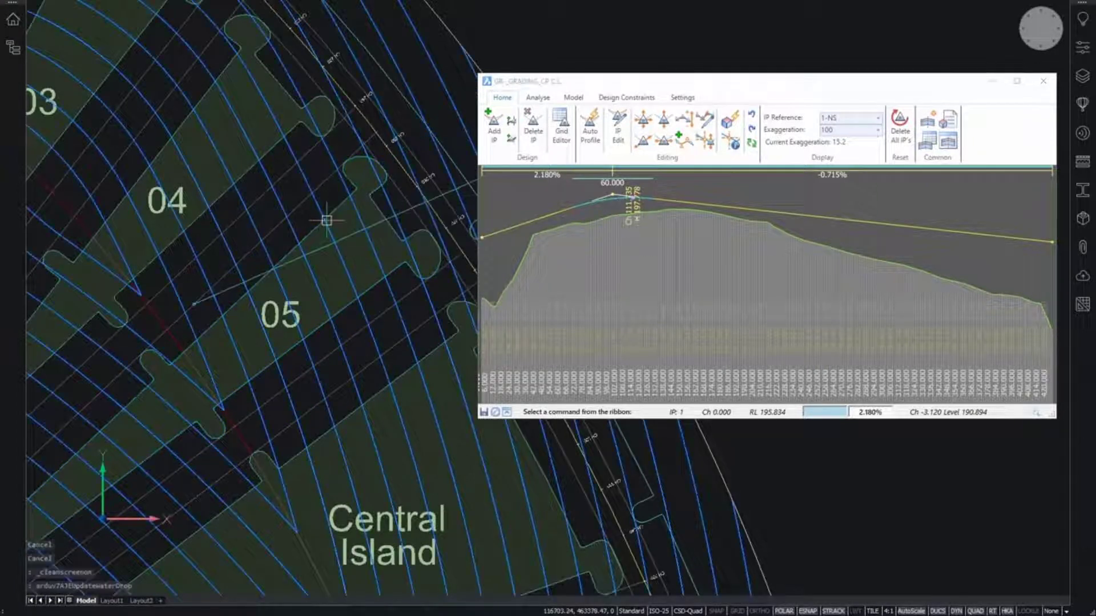
{"action": "key", "text": "Escape"}
{"action": "key", "text": "Escape"}
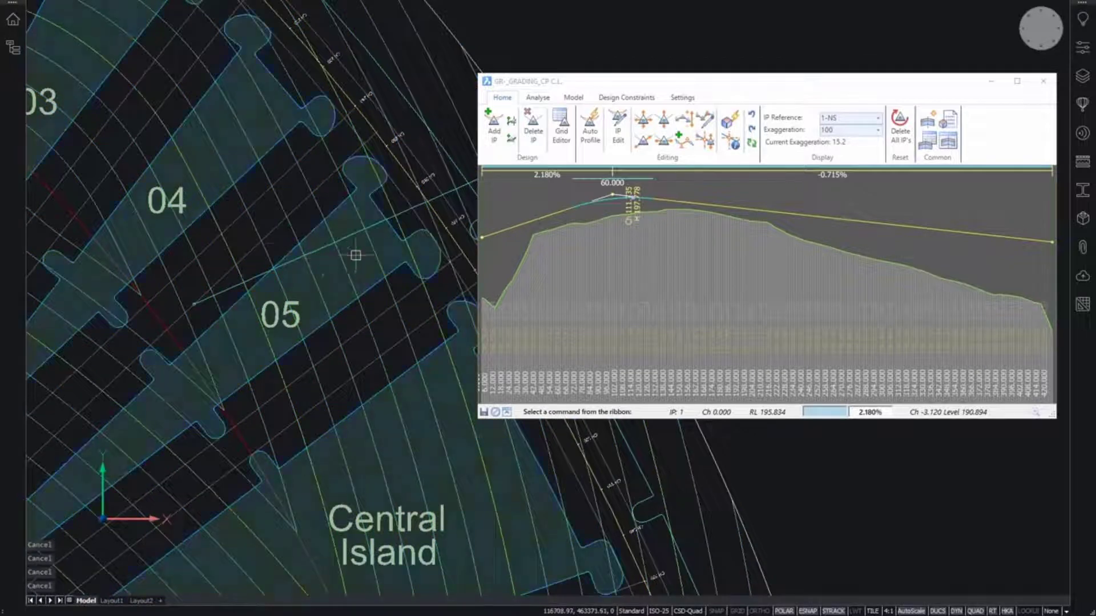
{"action": "scroll", "coordinate": [355, 254], "scroll_direction": "down", "scroll_amount": 3}
{"action": "mouse_move", "coordinate": [432, 216]}
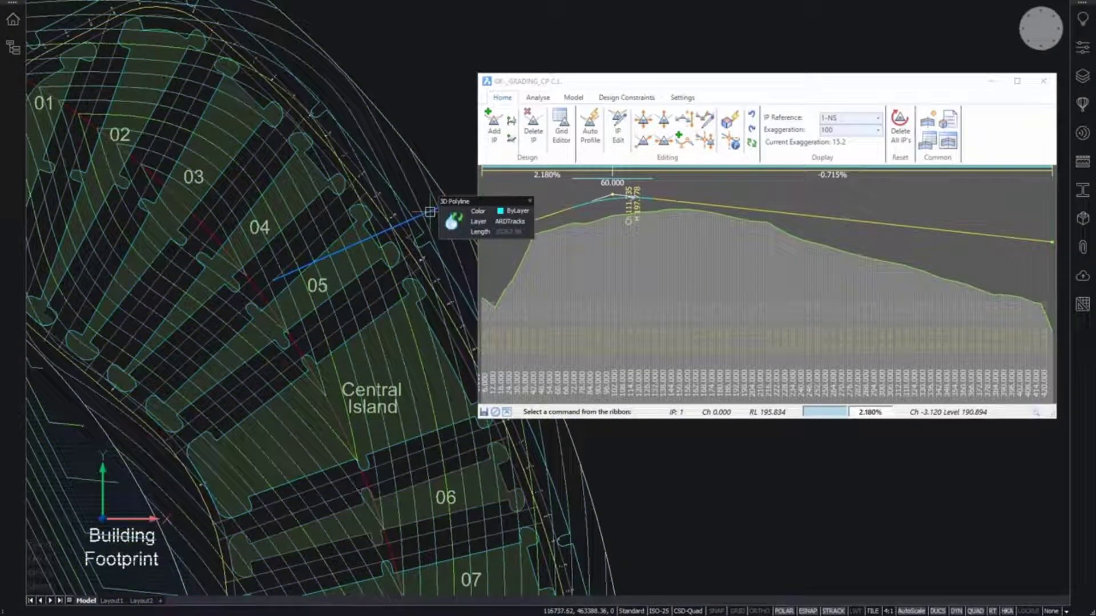
Step: Move the profile's middle IP to about chainage 209 and level 197.84, and update the water drop path beside island 05
{"action": "left_click", "coordinate": [643, 121]}
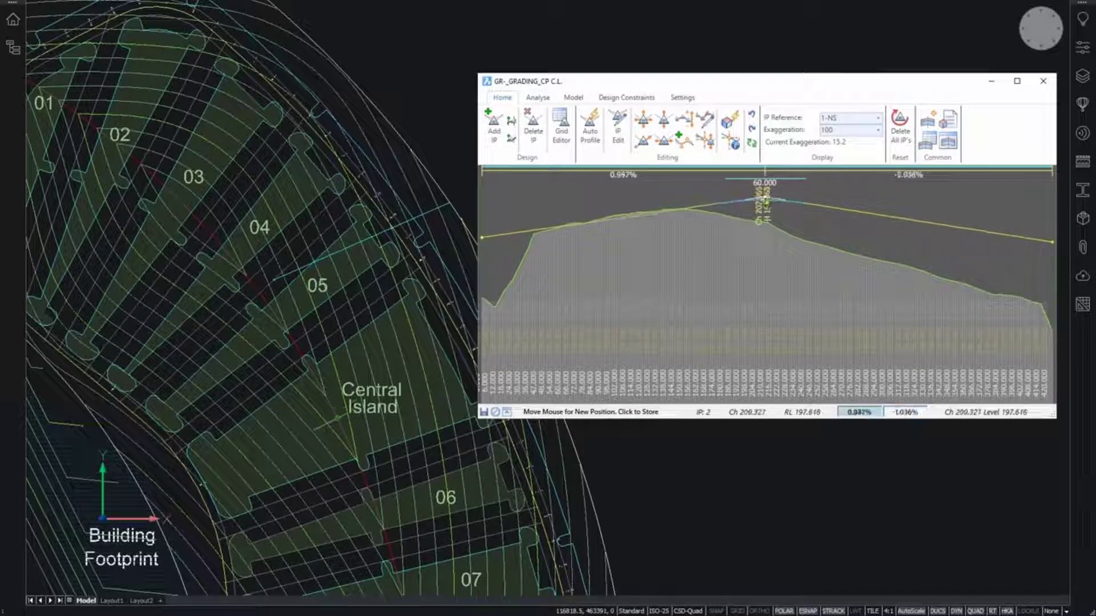
{"action": "left_click", "coordinate": [766, 199]}
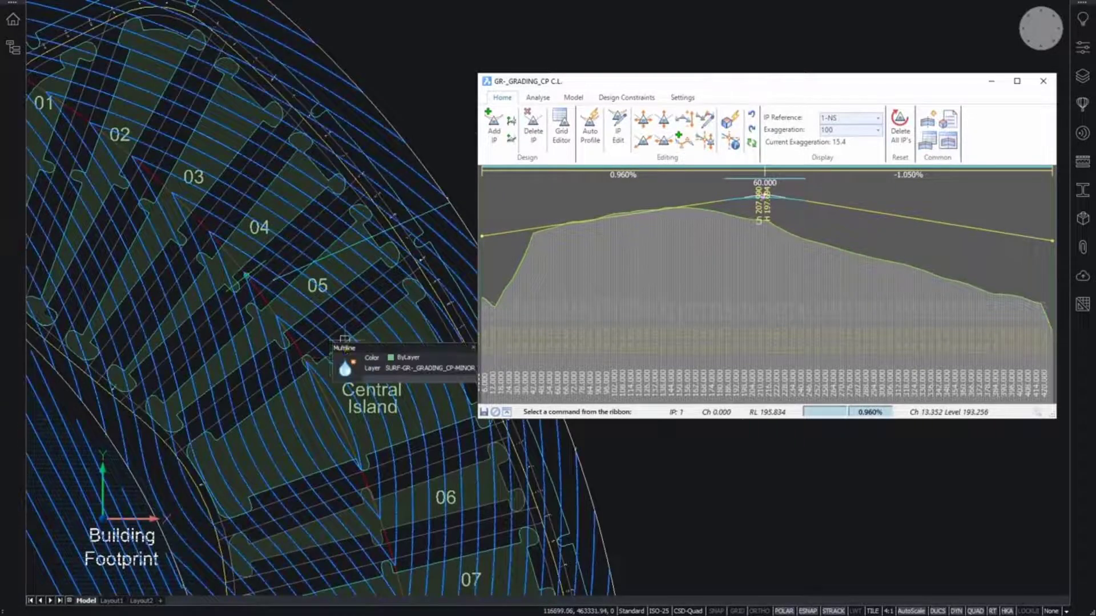
{"action": "scroll", "coordinate": [345, 339], "scroll_direction": "up", "scroll_amount": 4}
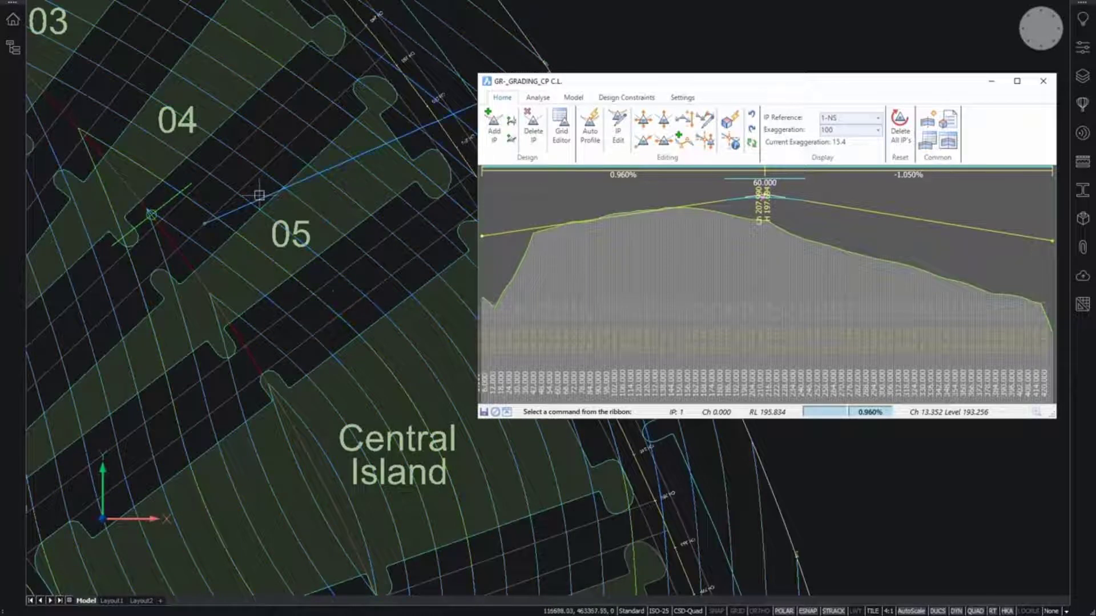
{"action": "left_click", "coordinate": [248, 221]}
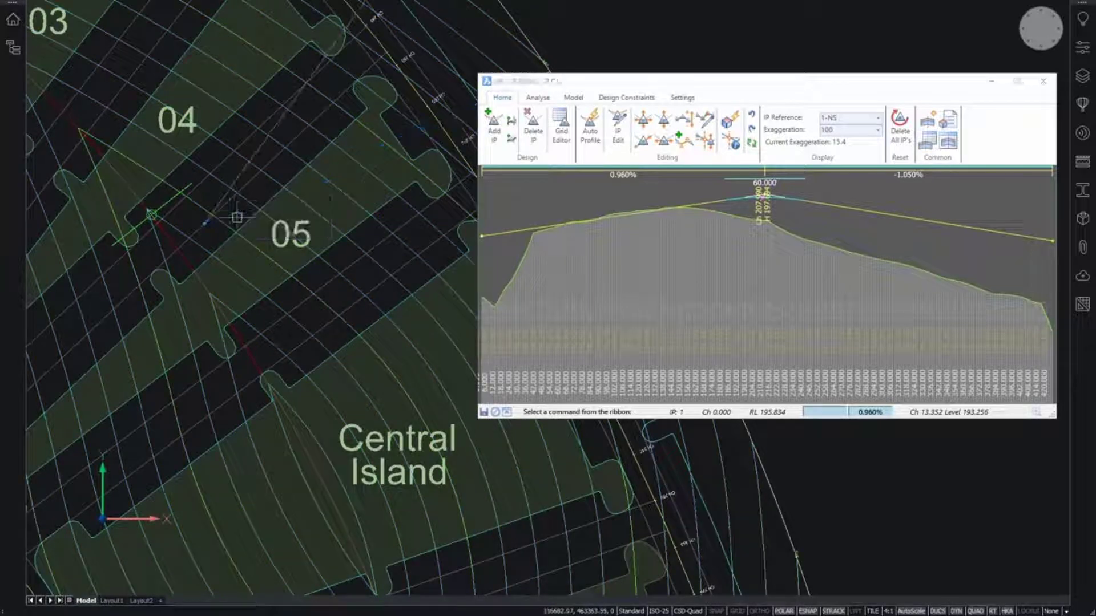
Step: Erase the water drop path between islands 04 and 05
{"action": "left_click", "coordinate": [268, 137]}
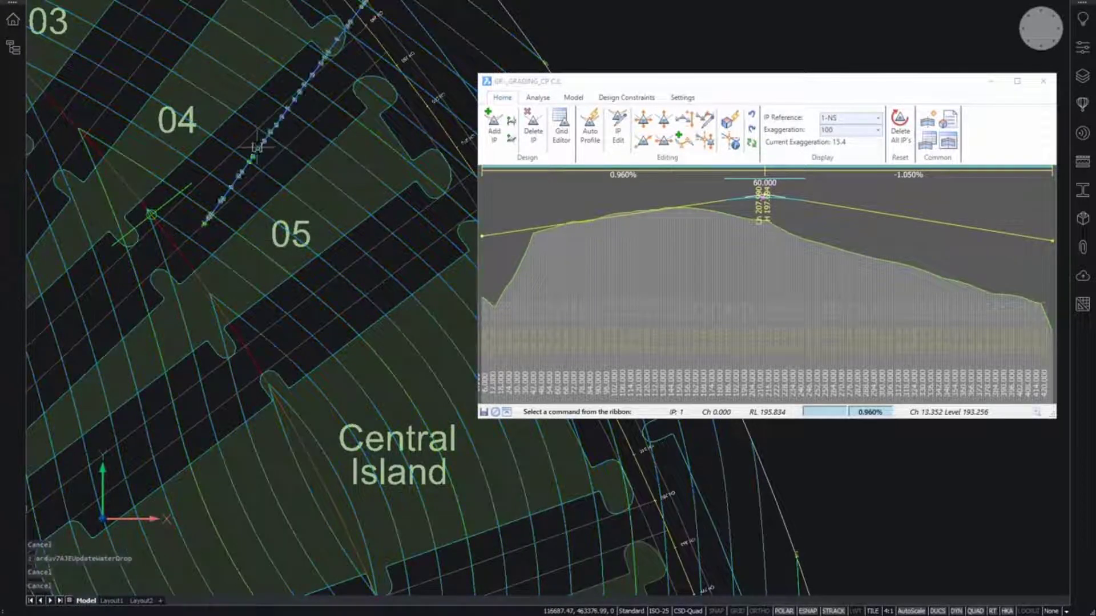
{"action": "key", "text": "Delete"}
{"action": "scroll", "coordinate": [317, 216], "scroll_direction": "down", "scroll_amount": 3}
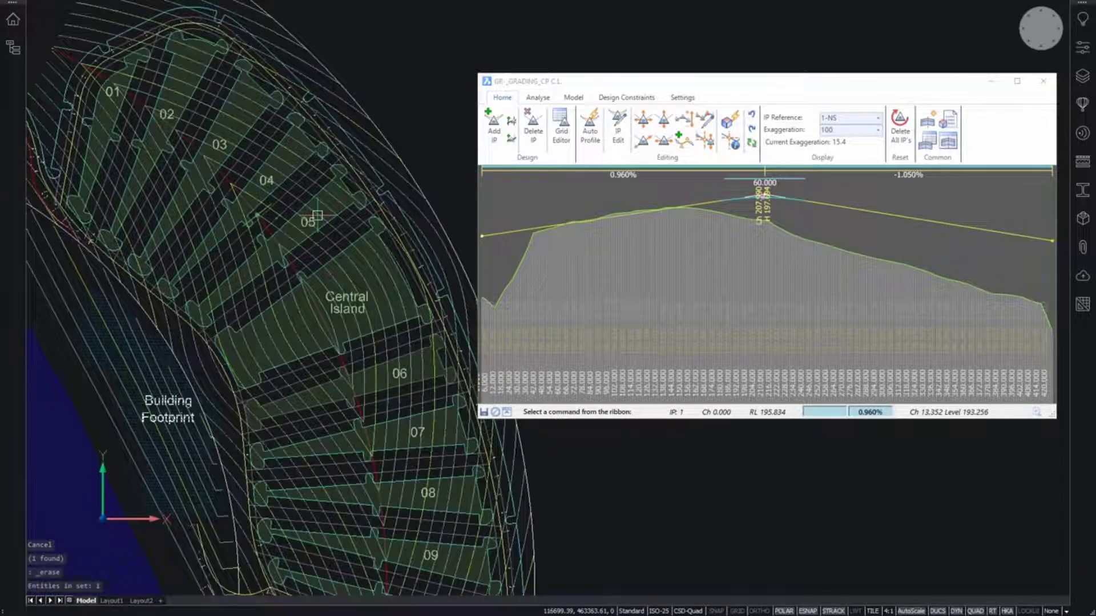
{"action": "scroll", "coordinate": [316, 215], "scroll_direction": "down", "scroll_amount": 3}
{"action": "scroll", "coordinate": [280, 237], "scroll_direction": "up", "scroll_amount": 3}
Step: Turn off the contour display of the _GRADING_CP surface
{"action": "mouse_move", "coordinate": [175, 338]}
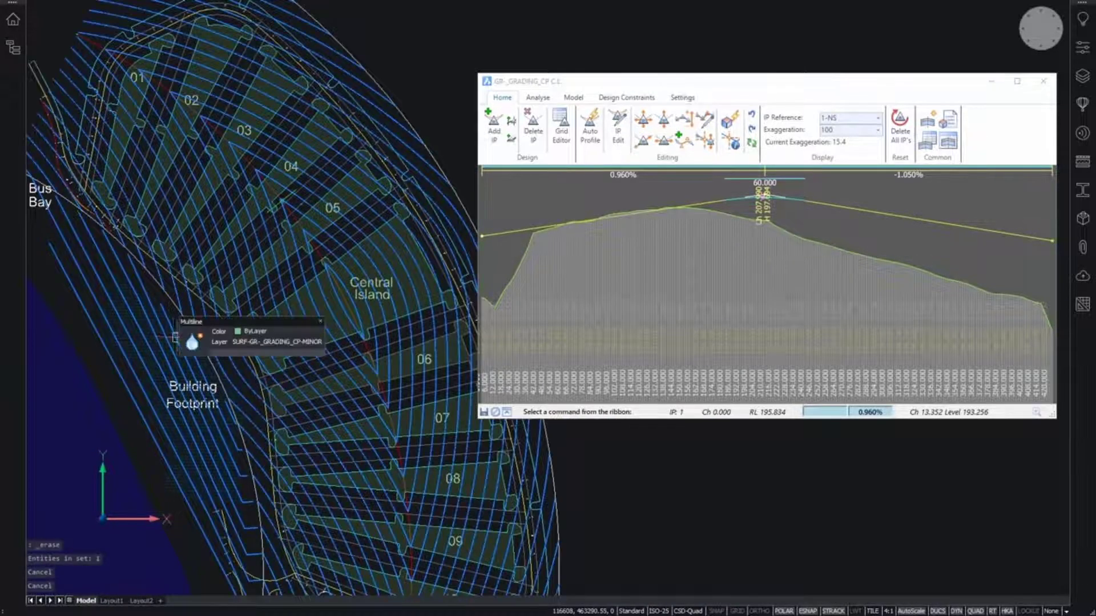
{"action": "key", "text": "Escape"}
{"action": "key", "text": "Escape"}
{"action": "mouse_move", "coordinate": [349, 76]}
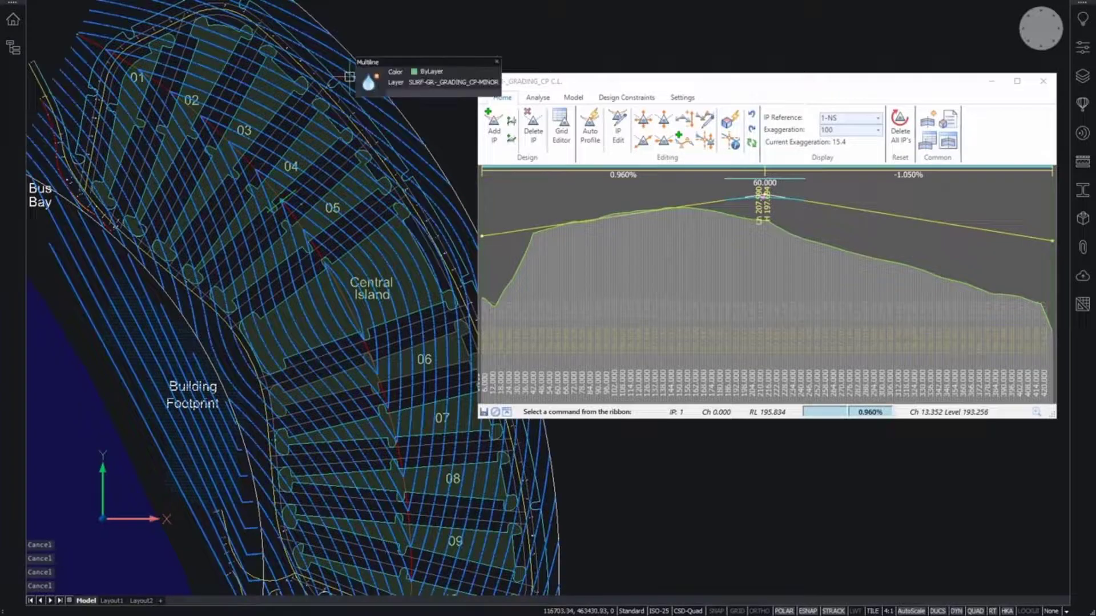
{"action": "left_click", "coordinate": [450, 92]}
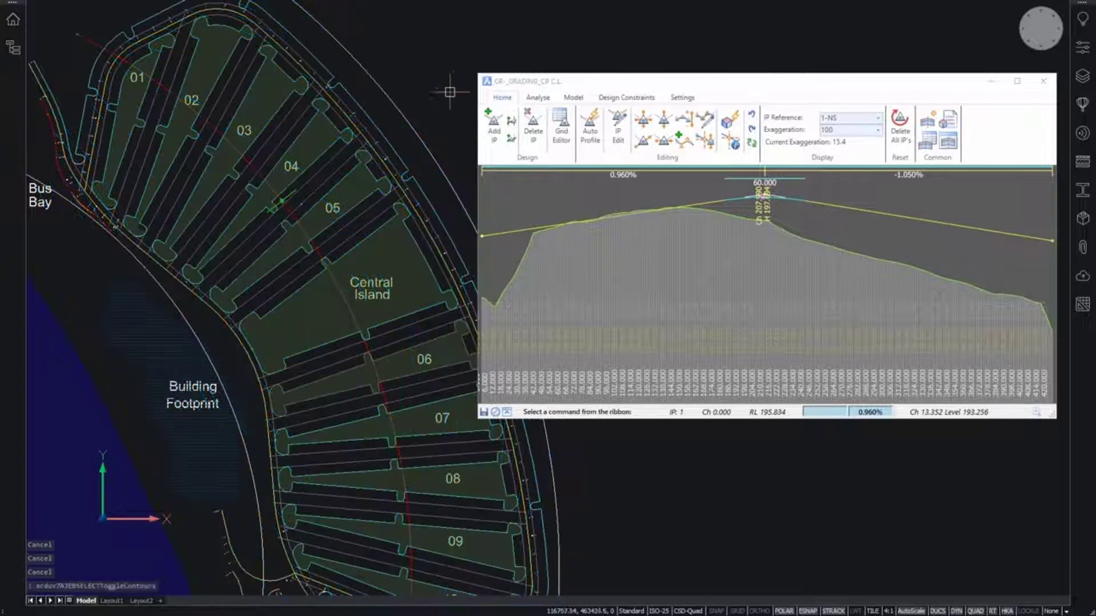
{"action": "key", "text": "Escape"}
{"action": "key", "text": "Escape"}
{"action": "key", "text": "Escape"}
{"action": "key", "text": "Escape"}
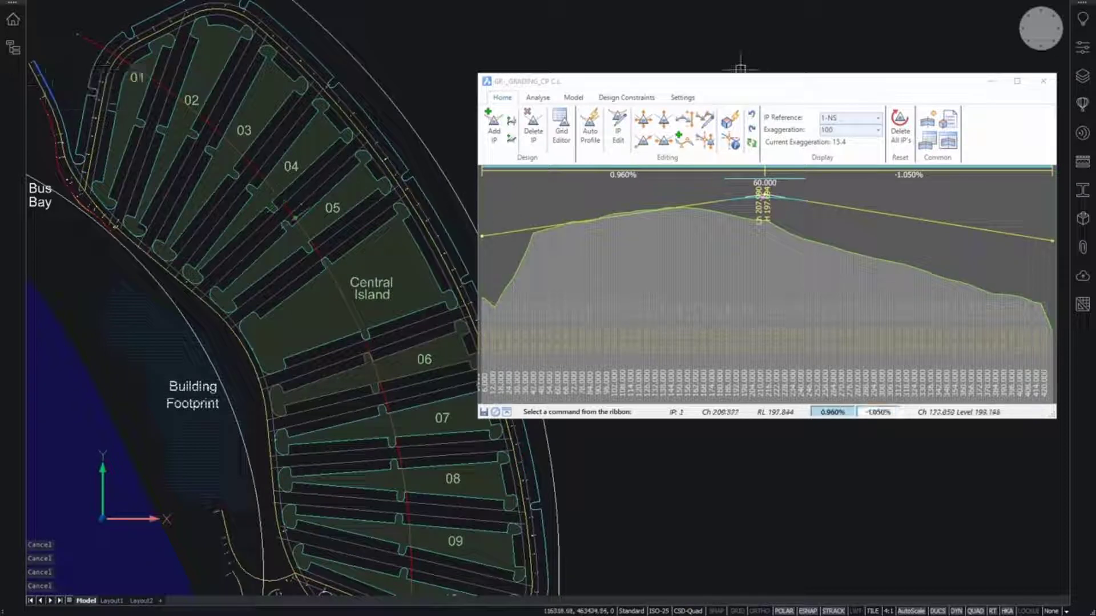
Step: Move the vertical grading editor window aside to clear the drawing around the car park and the Bus Bay
{"action": "left_click_drag", "start_coordinate": [740, 82], "coordinate": [1073, 509]}
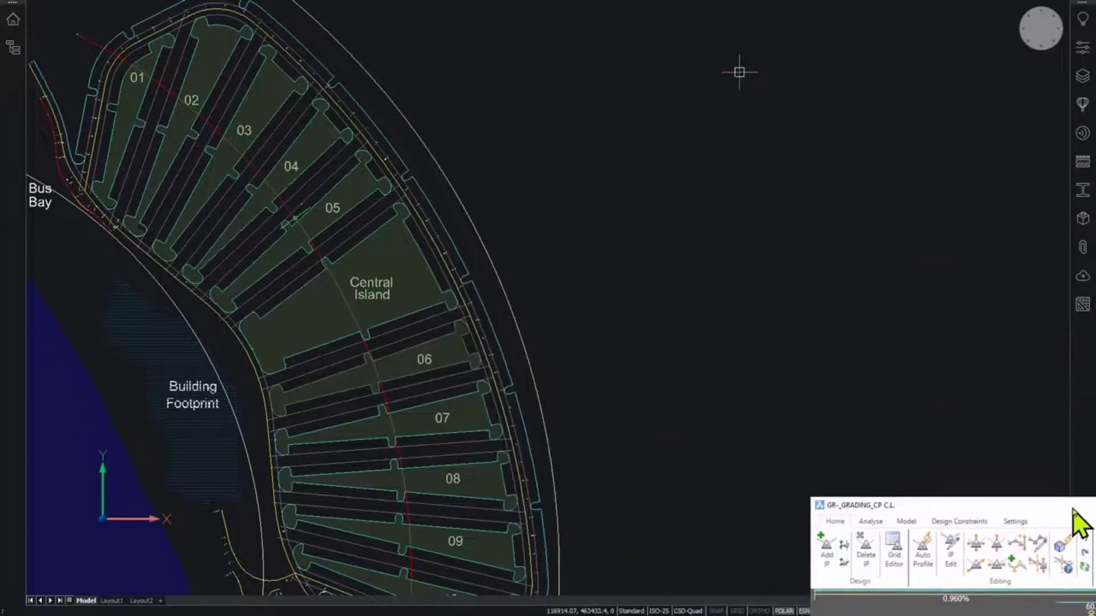
{"action": "middle_click_drag", "start_coordinate": [494, 190], "coordinate": [666, 222]}
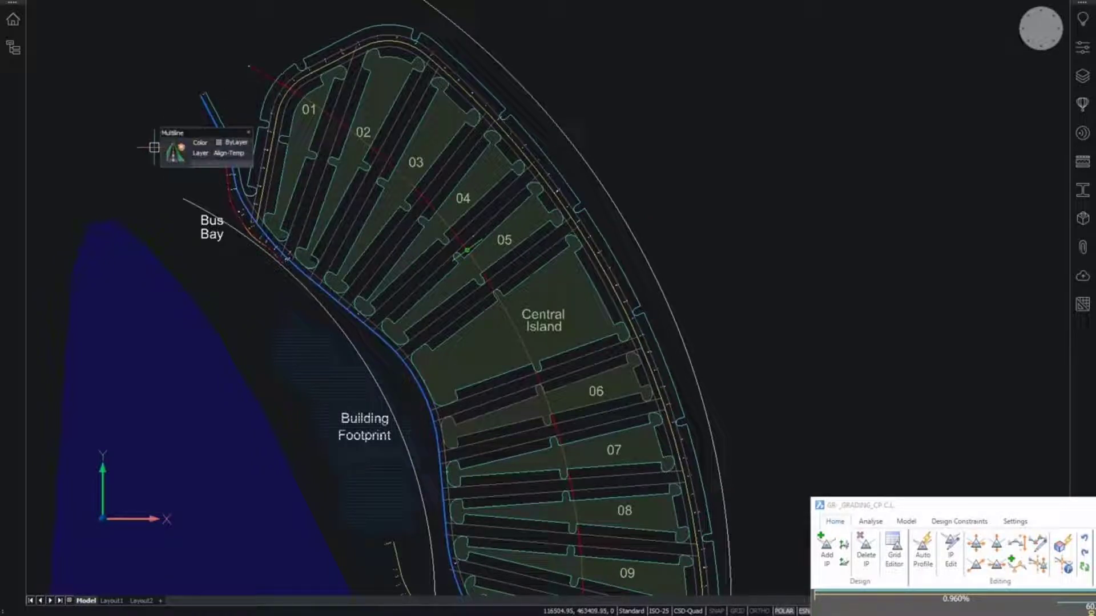
{"action": "key", "text": "Escape"}
{"action": "key", "text": "Escape"}
{"action": "key", "text": "Escape"}
{"action": "key", "text": "Escape"}
{"action": "scroll", "coordinate": [198, 213], "scroll_direction": "up", "scroll_amount": 3}
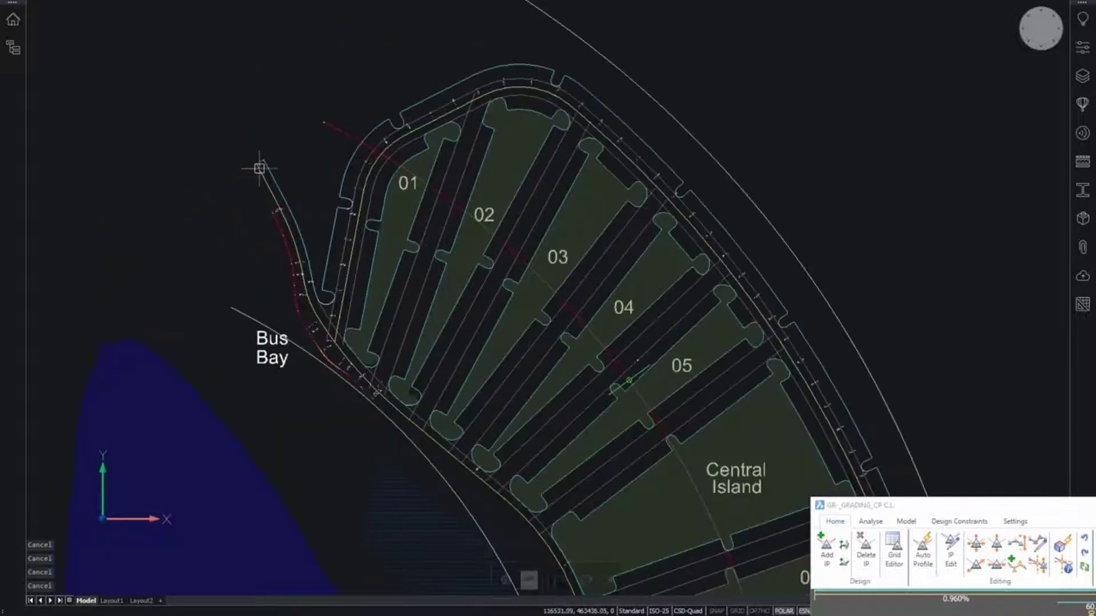
Step: Create a road string from the Main Road alignment with the 305 - Main Road template on the NS-Point_Cloud surface
{"action": "mouse_move", "coordinate": [262, 174]}
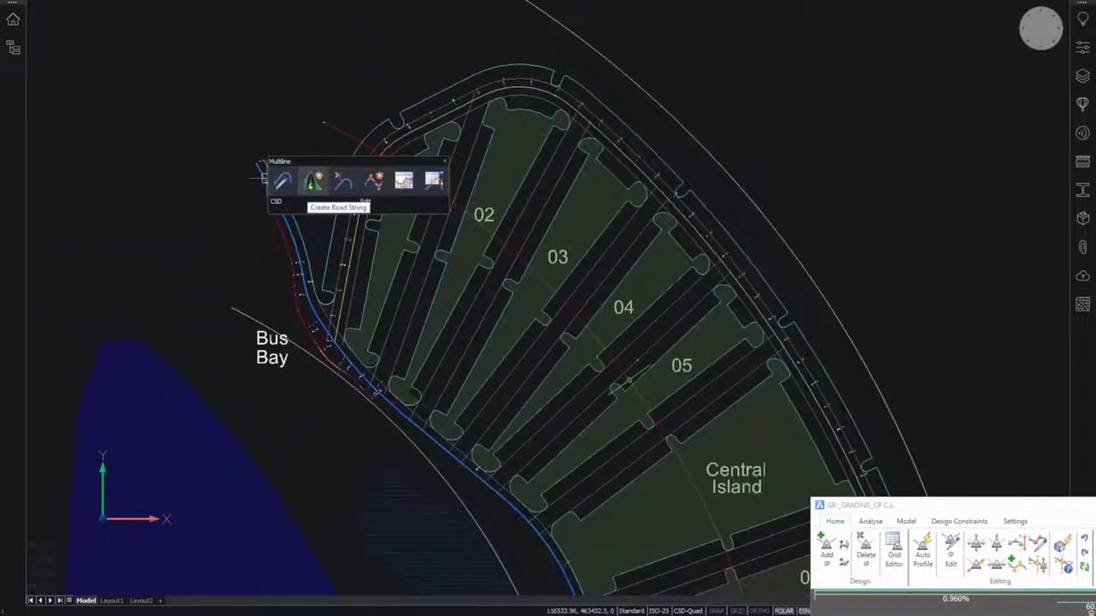
{"action": "left_click", "coordinate": [312, 184]}
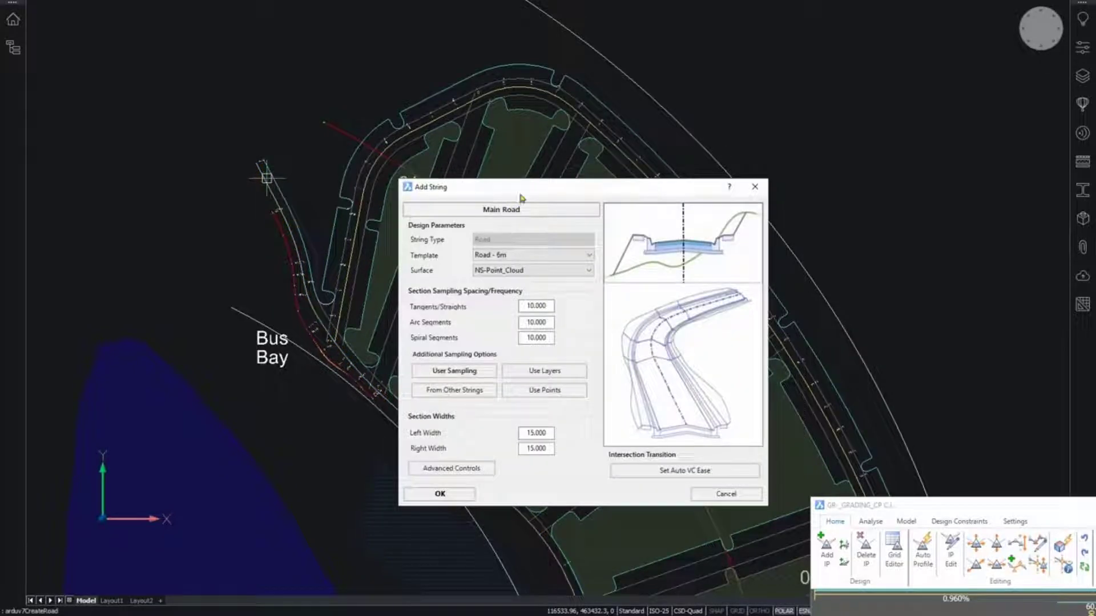
{"action": "left_click_drag", "start_coordinate": [520, 198], "coordinate": [217, 72]}
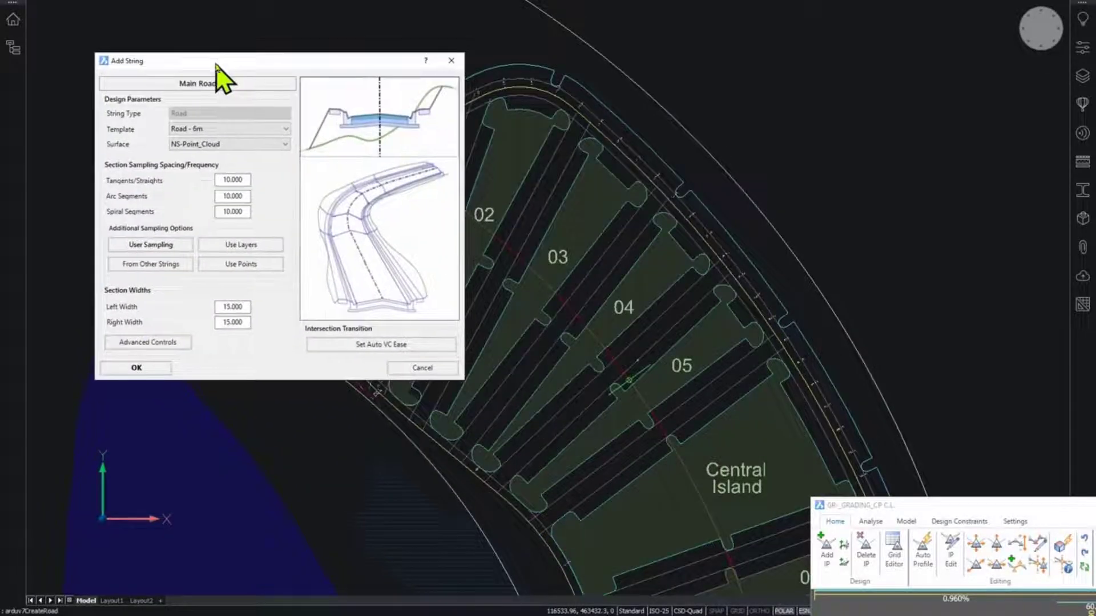
{"action": "left_click", "coordinate": [273, 129]}
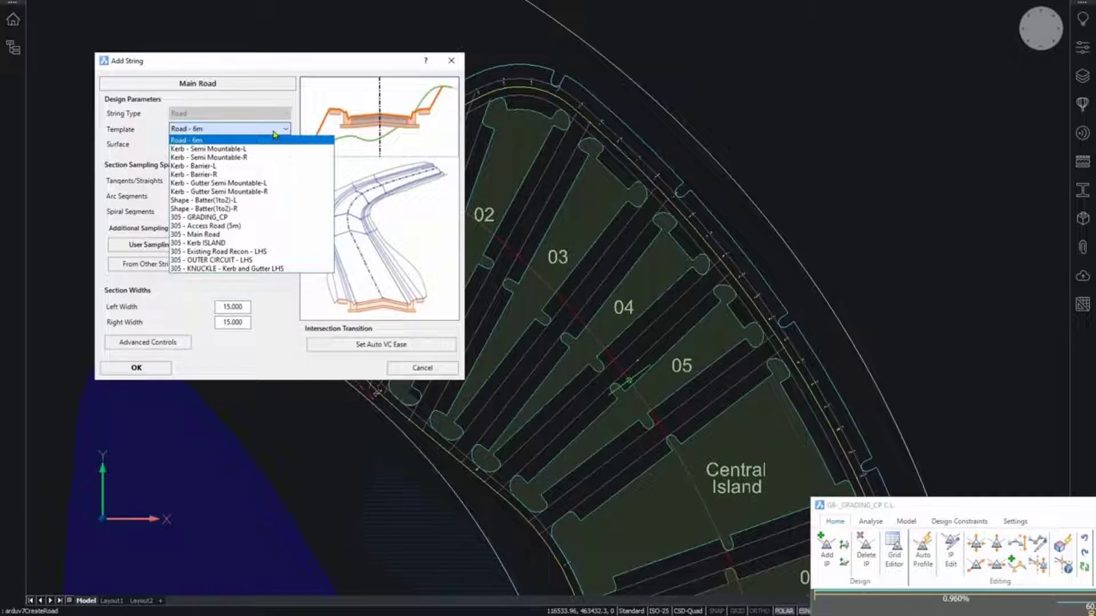
{"action": "left_click", "coordinate": [246, 234]}
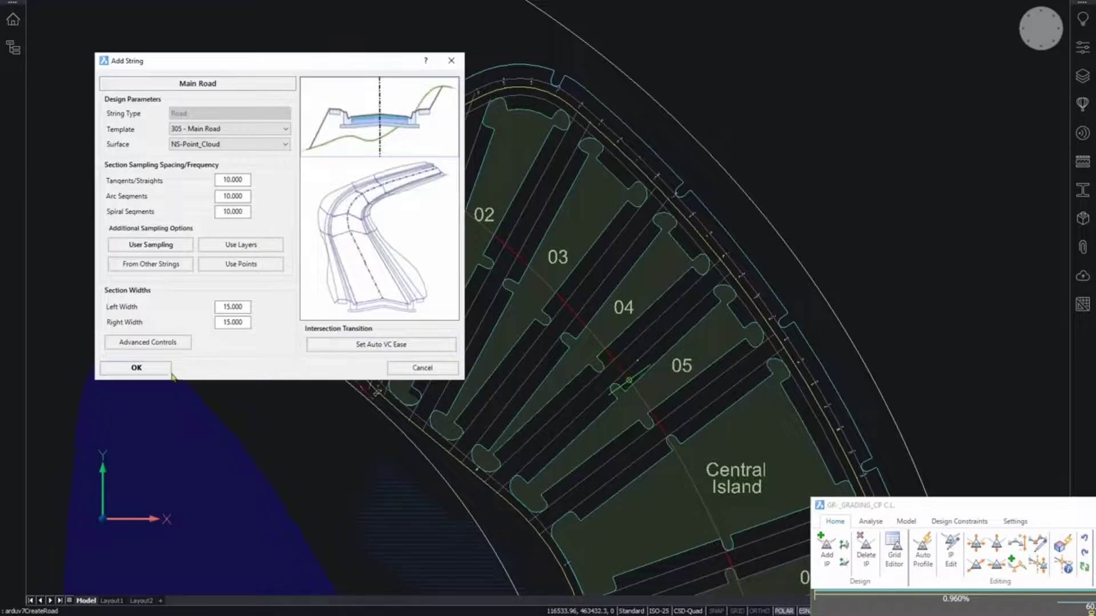
{"action": "left_click", "coordinate": [137, 368]}
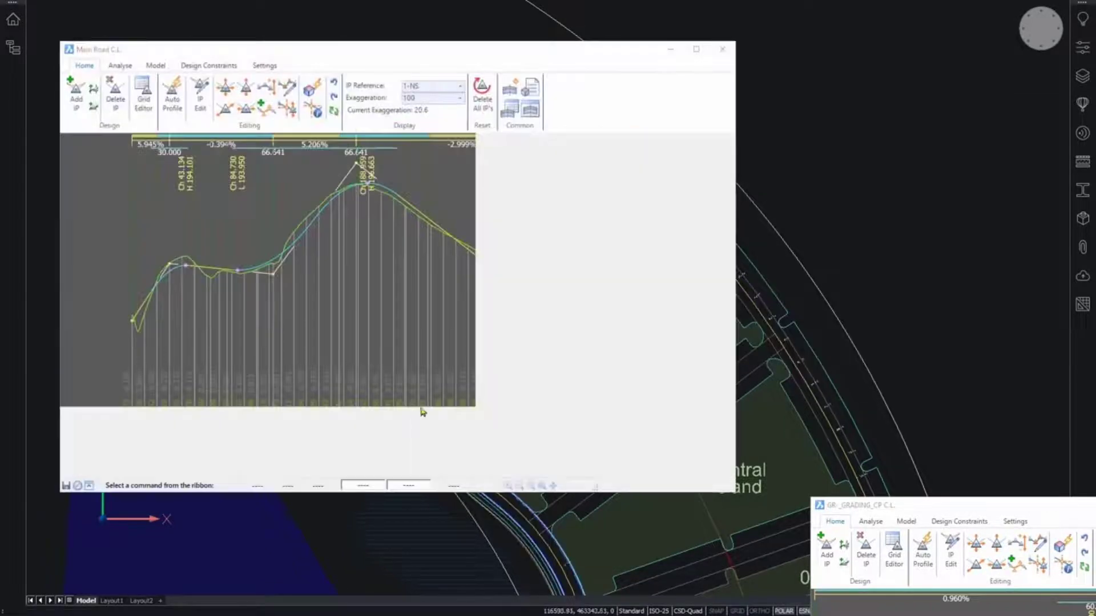
Step: Move the Main Road profile window aside to reveal the start of the new road near the Bus Bay
{"action": "left_click_drag", "start_coordinate": [494, 64], "coordinate": [489, 36]}
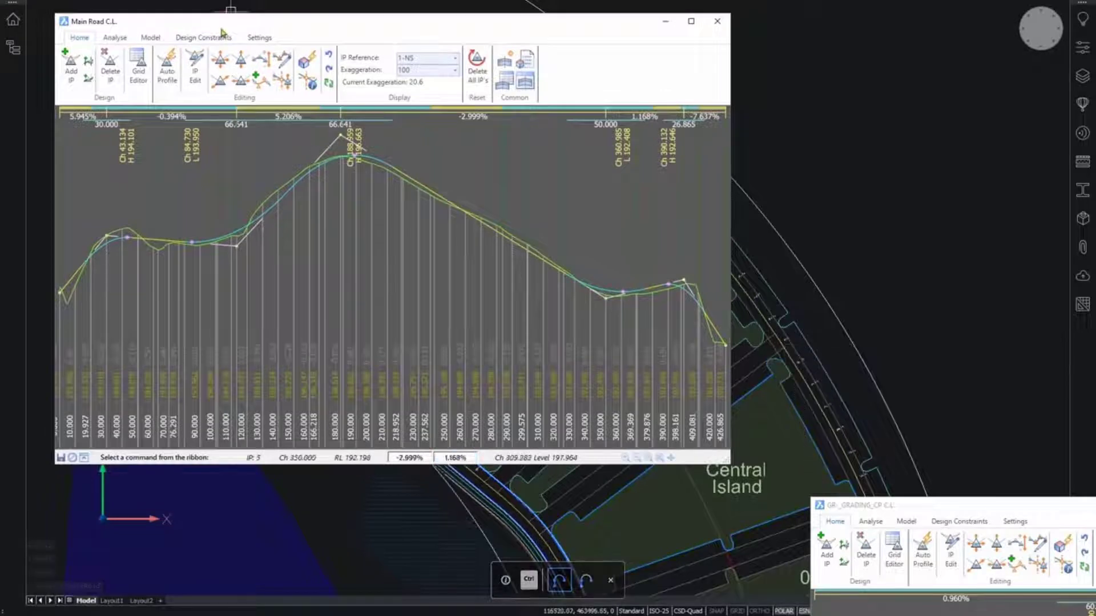
{"action": "mouse_move", "coordinate": [221, 28]}
{"action": "left_mouse_down"}
{"action": "mouse_move", "coordinate": [710, 49]}
{"action": "mouse_move", "coordinate": [689, 38]}
{"action": "left_mouse_up"}
{"action": "mouse_move", "coordinate": [350, 320]}
{"action": "middle_mouse_down"}
{"action": "mouse_move", "coordinate": [198, 247]}
{"action": "mouse_move", "coordinate": [216, 205]}
{"action": "middle_mouse_up"}
{"action": "scroll", "coordinate": [140, 88], "scroll_direction": "up", "scroll_amount": 1}
{"action": "scroll", "coordinate": [166, 171], "scroll_direction": "up", "scroll_amount": 3}
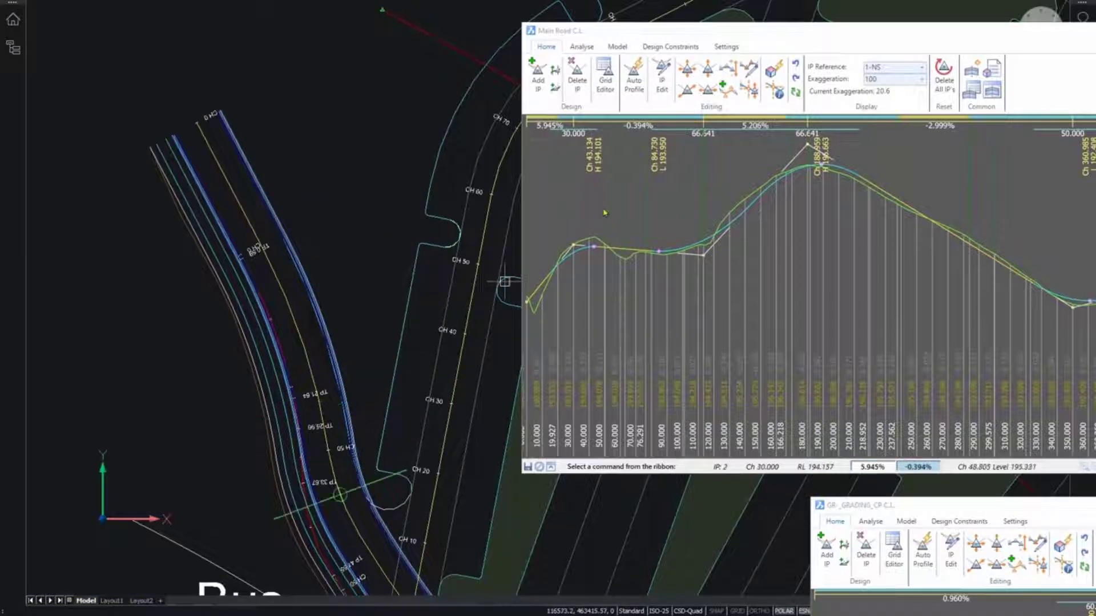
Step: Open the Main Road cross section at chainage 20, examine it against the plan, and close the viewer
{"action": "right_click", "coordinate": [564, 208]}
{"action": "left_click_drag", "start_coordinate": [665, 15], "coordinate": [261, 23]}
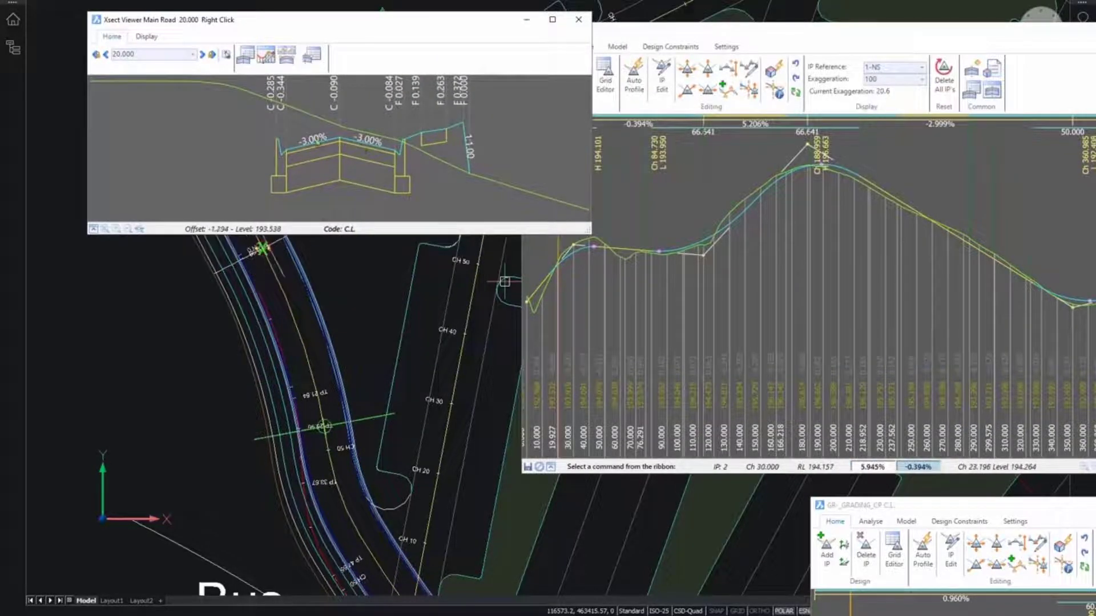
{"action": "middle_click_drag", "start_coordinate": [347, 308], "coordinate": [370, 374]}
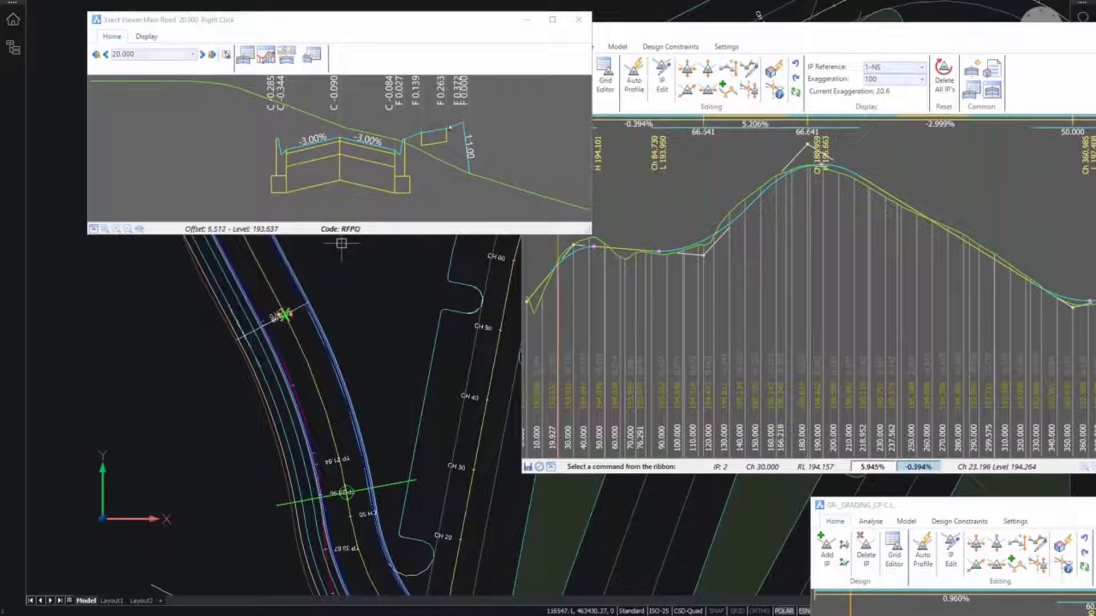
{"action": "left_click", "coordinate": [786, 39]}
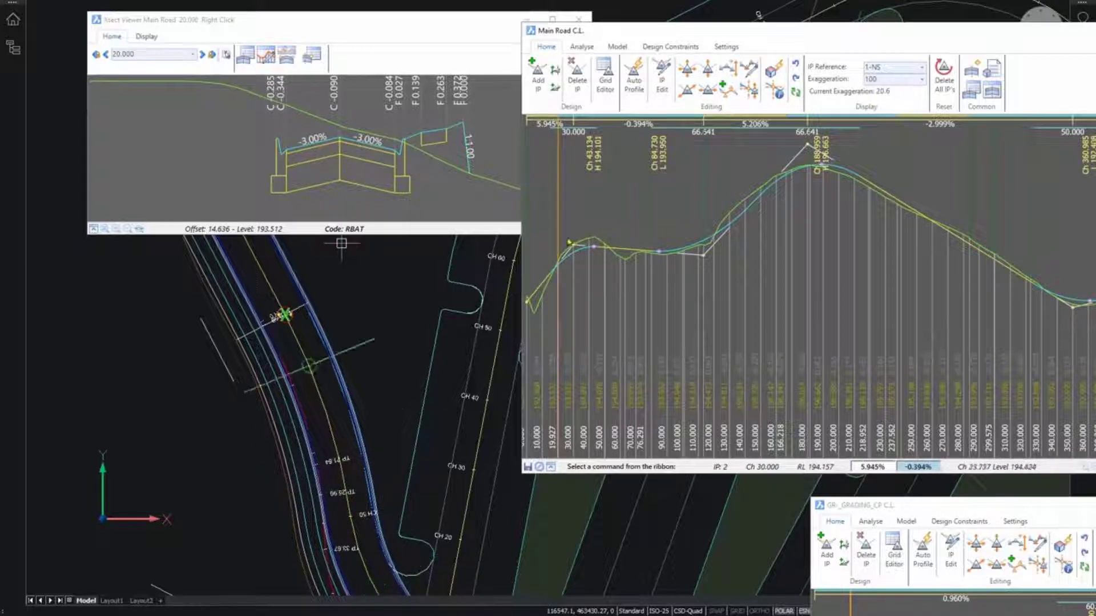
{"action": "left_click_drag", "start_coordinate": [502, 23], "coordinate": [468, 28]}
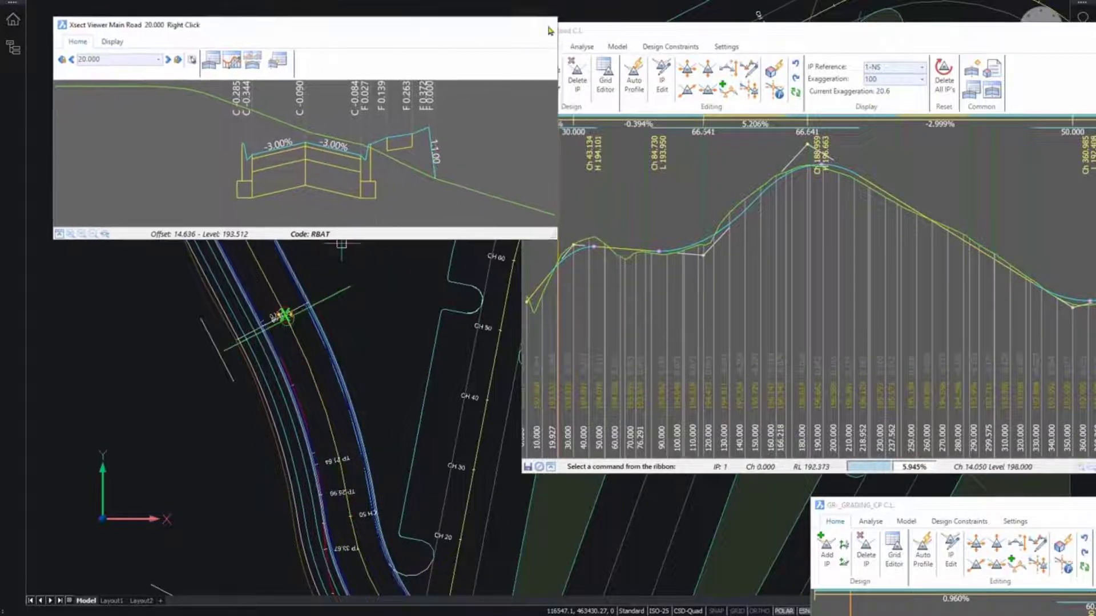
{"action": "left_click", "coordinate": [544, 25]}
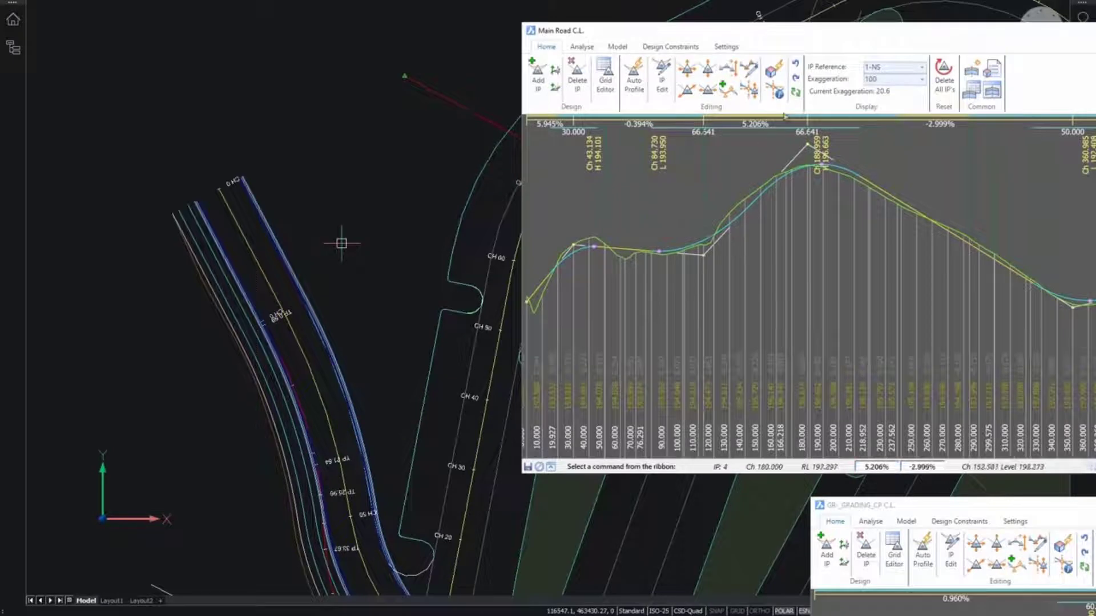
Step: Move the Main Road profile's fifth IP to about chainage 334 and level 191.65
{"action": "left_click_drag", "start_coordinate": [812, 41], "coordinate": [647, 39]}
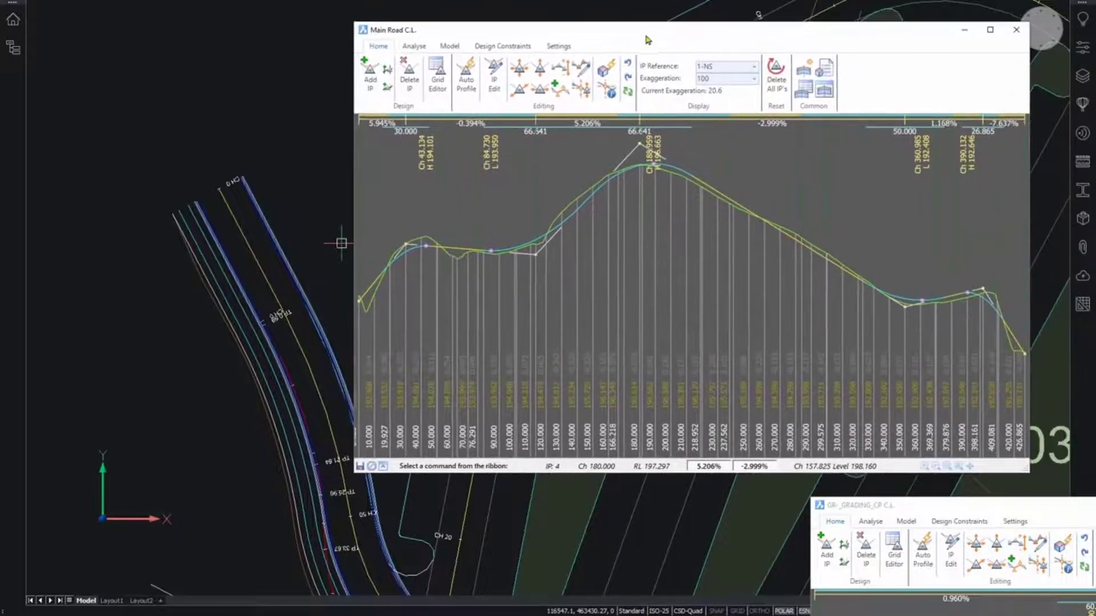
{"action": "left_click", "coordinate": [519, 68]}
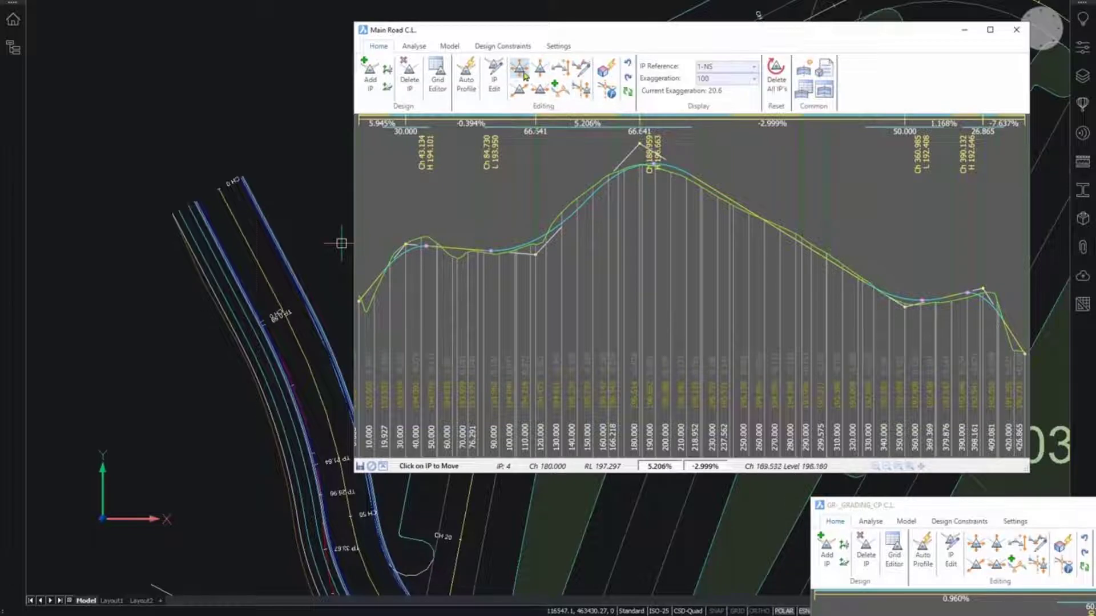
{"action": "left_click", "coordinate": [640, 146]}
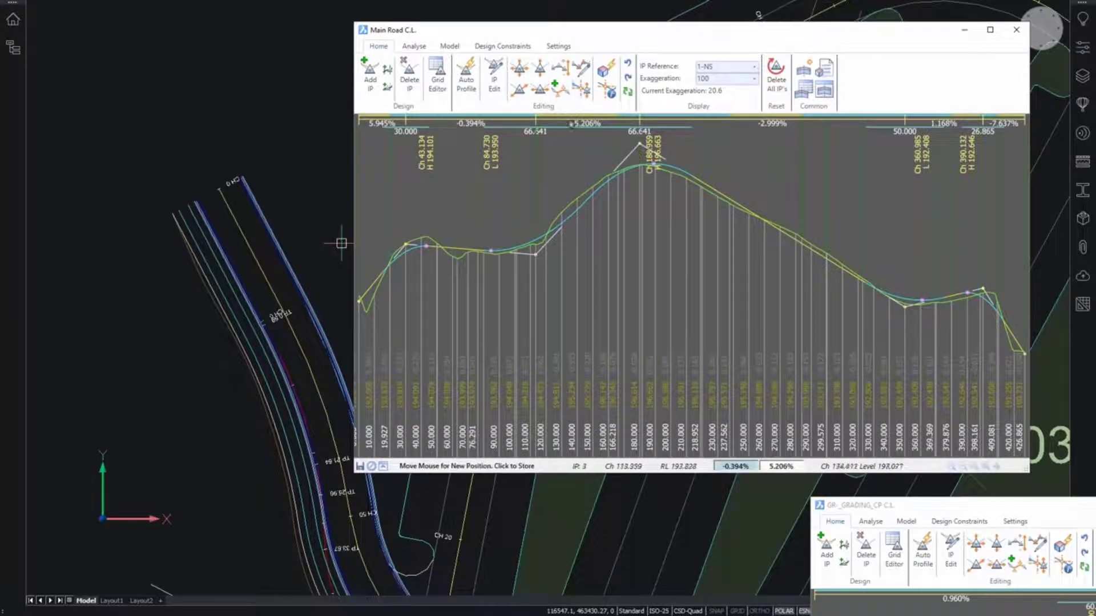
{"action": "left_click", "coordinate": [517, 89]}
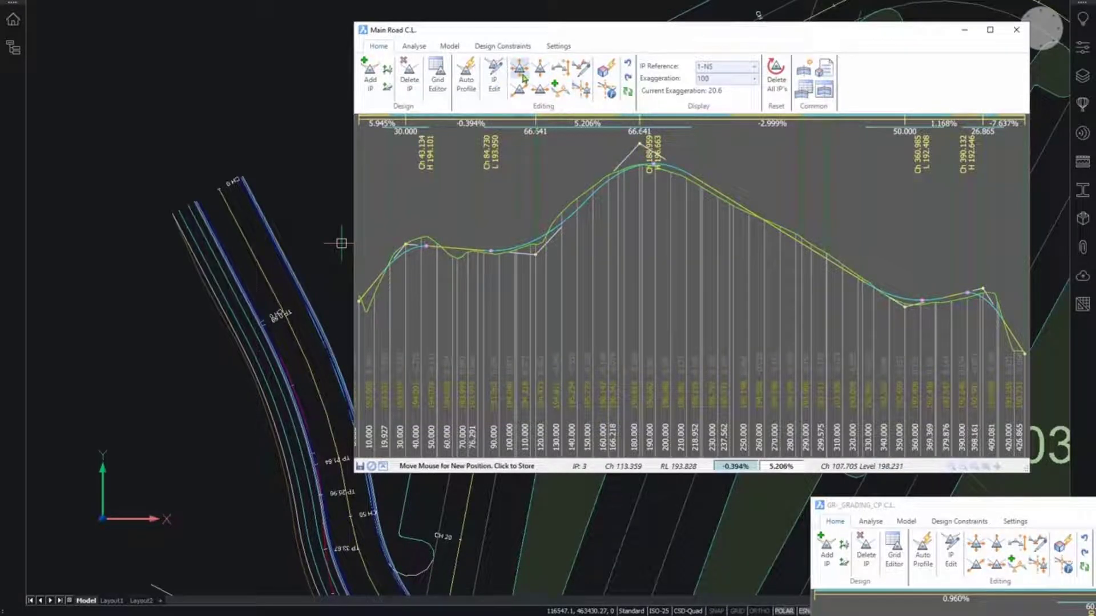
{"action": "left_click", "coordinate": [904, 308]}
{"action": "left_click", "coordinate": [880, 325]}
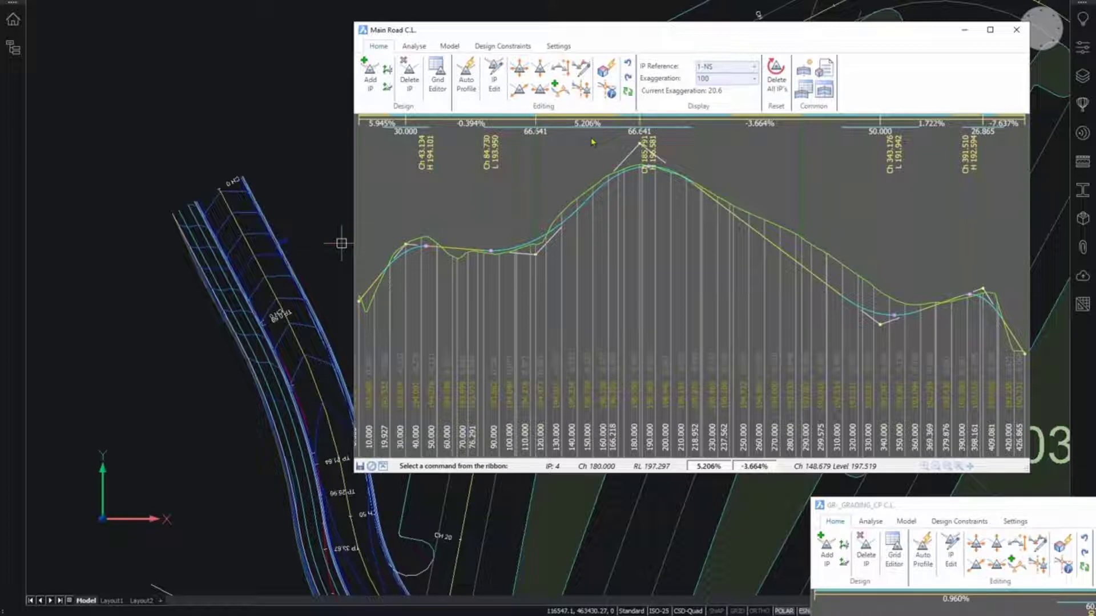
Step: Add and apply a Show Surface (Alignment) design constraint named GR, referencing the Main Road alignment and the GR-_GRADING_CP surface
{"action": "left_click", "coordinate": [508, 48]}
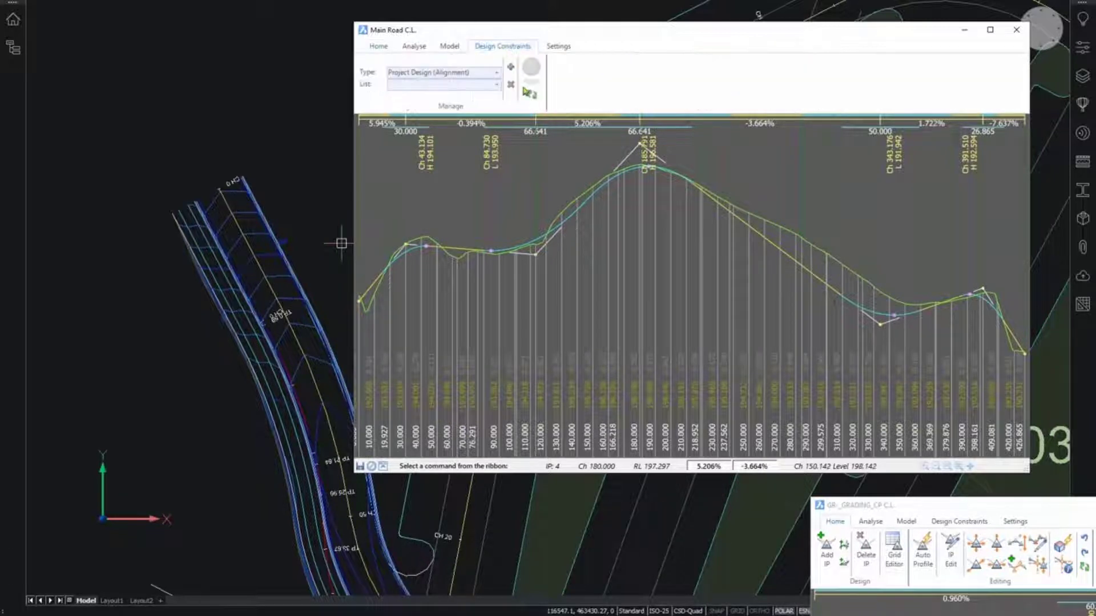
{"action": "left_click", "coordinate": [496, 73]}
{"action": "left_click", "coordinate": [457, 138]}
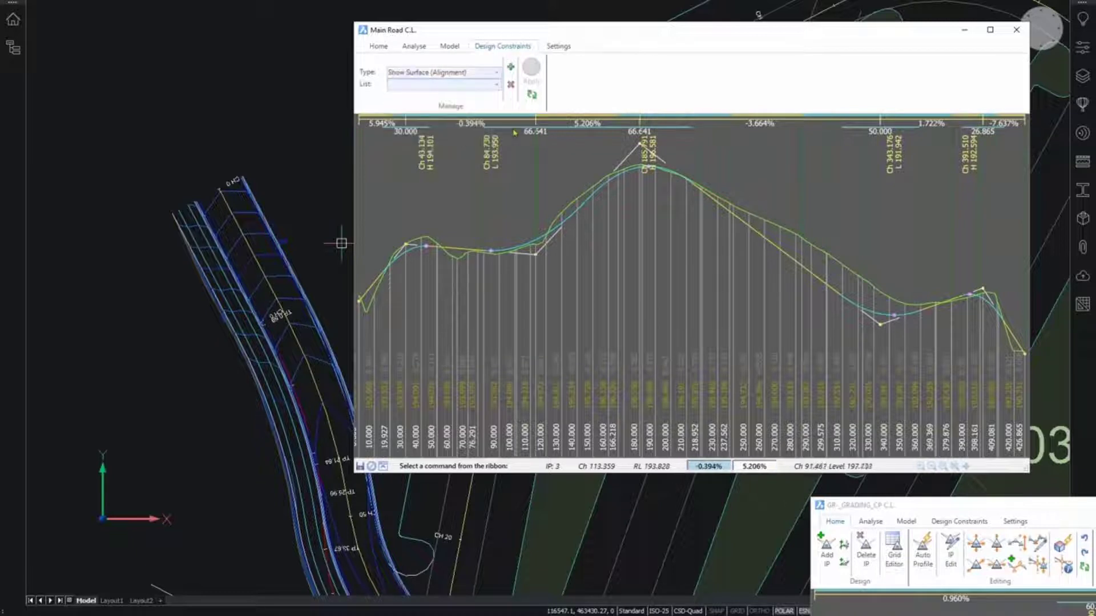
{"action": "left_click", "coordinate": [509, 67]}
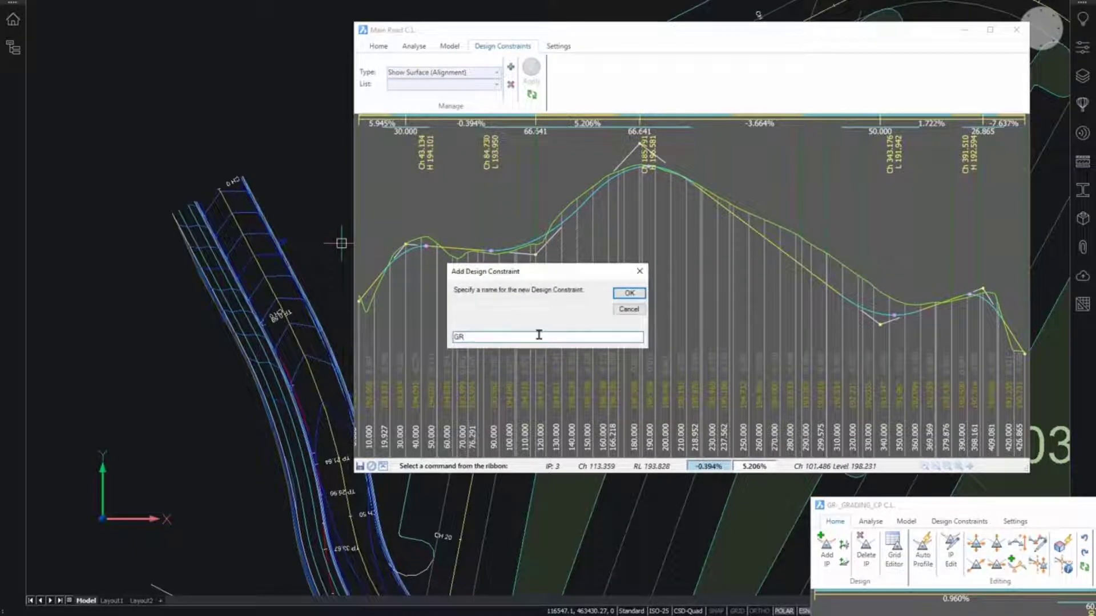
{"action": "left_click", "coordinate": [626, 292]}
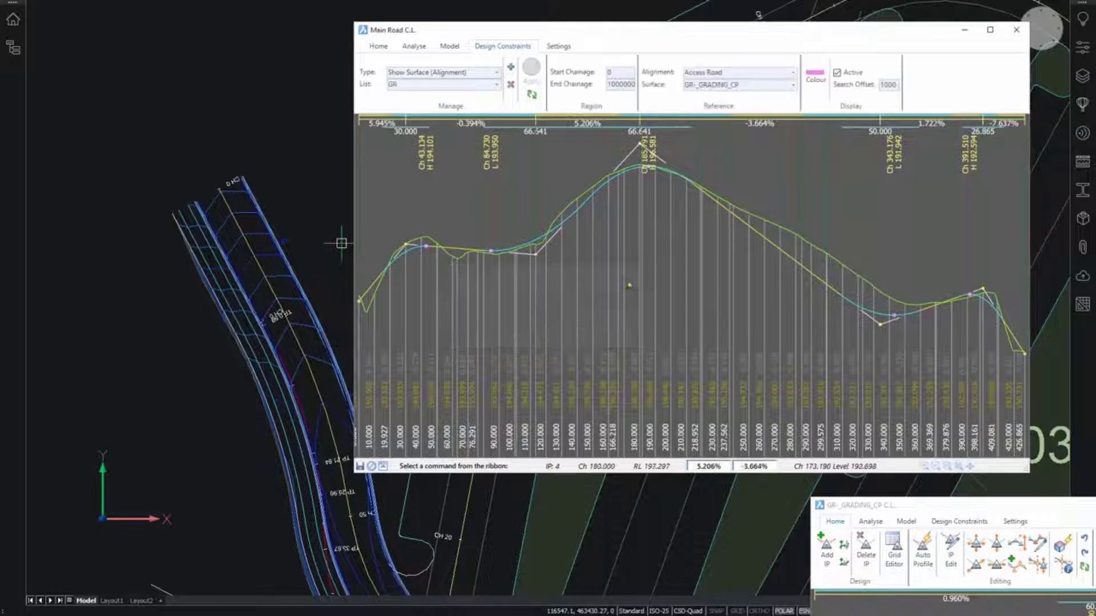
{"action": "left_click", "coordinate": [793, 73]}
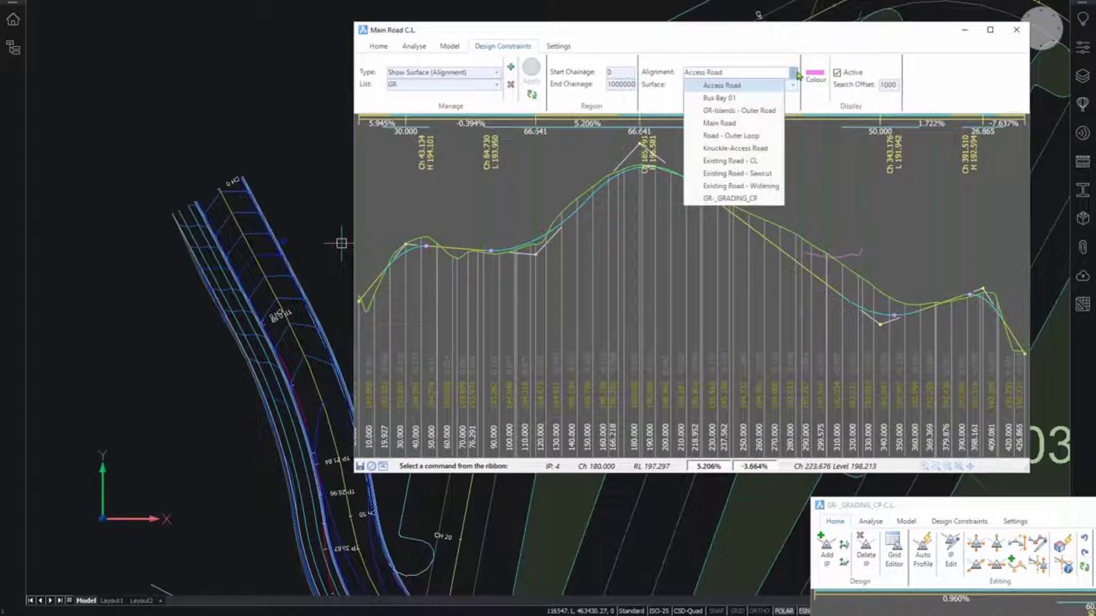
{"action": "left_click", "coordinate": [720, 122]}
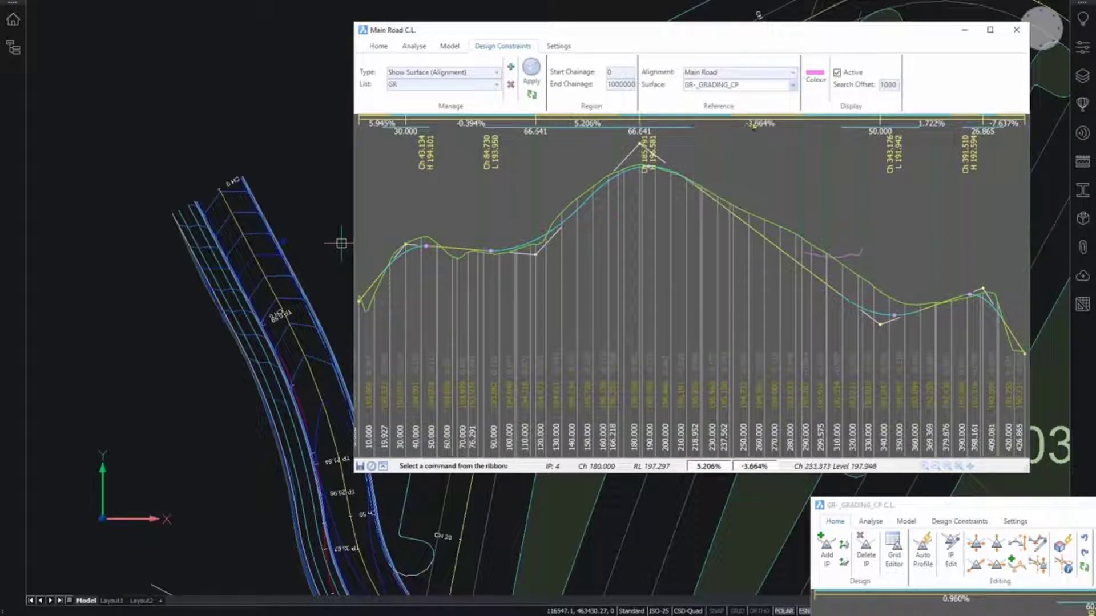
{"action": "left_click", "coordinate": [535, 75]}
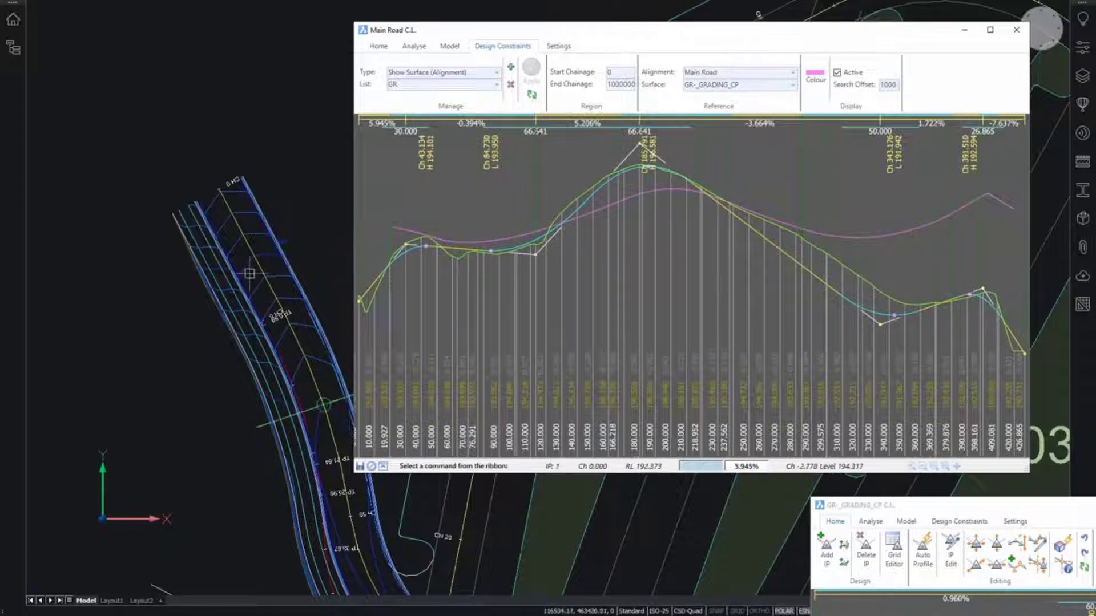
Step: Move the Main Road profile's third IP to about chainage 107.7 and level 194.28, towards the magenta grading surface line
{"action": "scroll", "coordinate": [251, 273], "scroll_direction": "down", "scroll_amount": 3}
{"action": "middle_click_drag", "start_coordinate": [300, 383], "coordinate": [164, 302]}
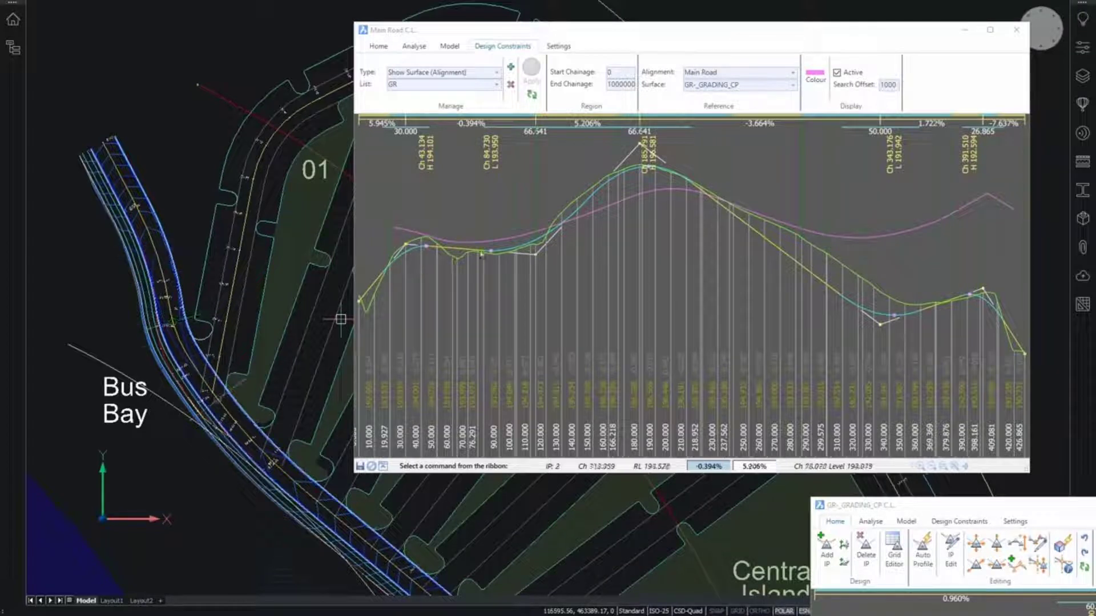
{"action": "left_click", "coordinate": [378, 45]}
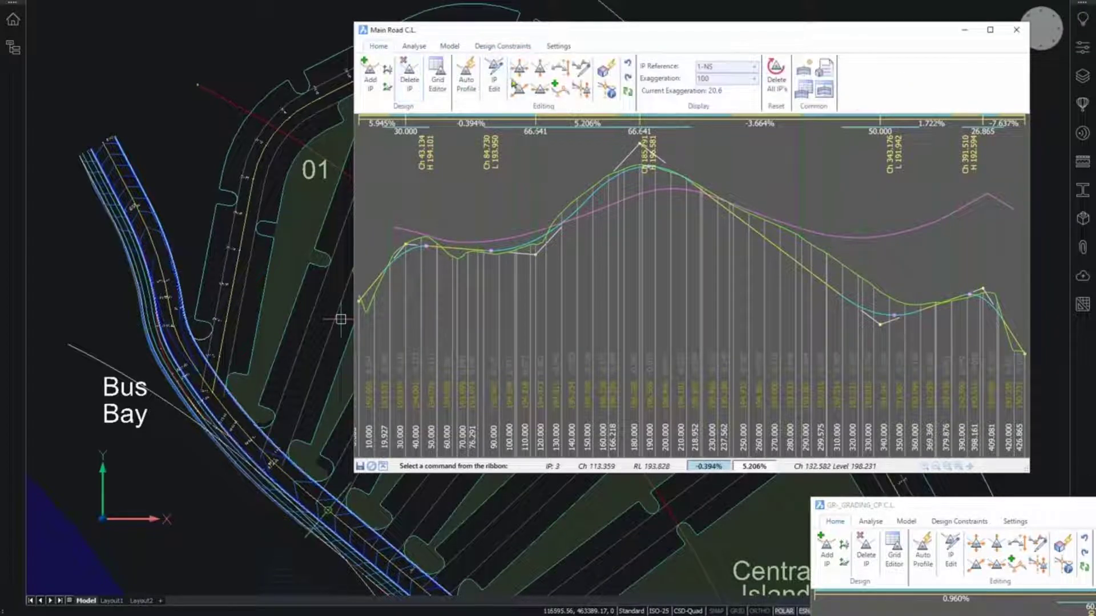
{"action": "left_click", "coordinate": [518, 68]}
{"action": "left_click", "coordinate": [537, 257]}
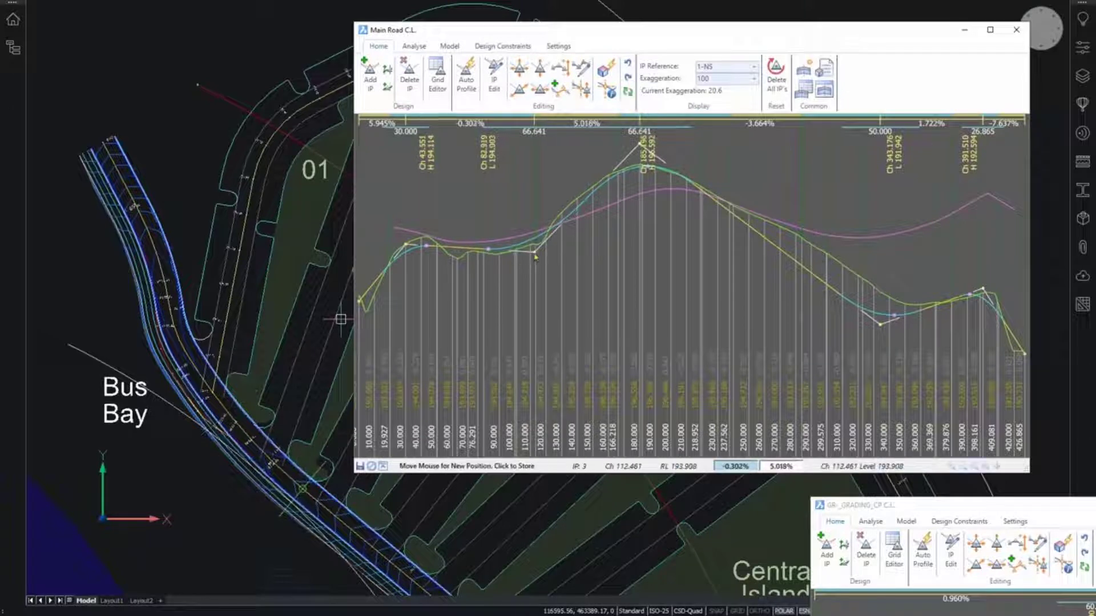
{"action": "left_click", "coordinate": [526, 240]}
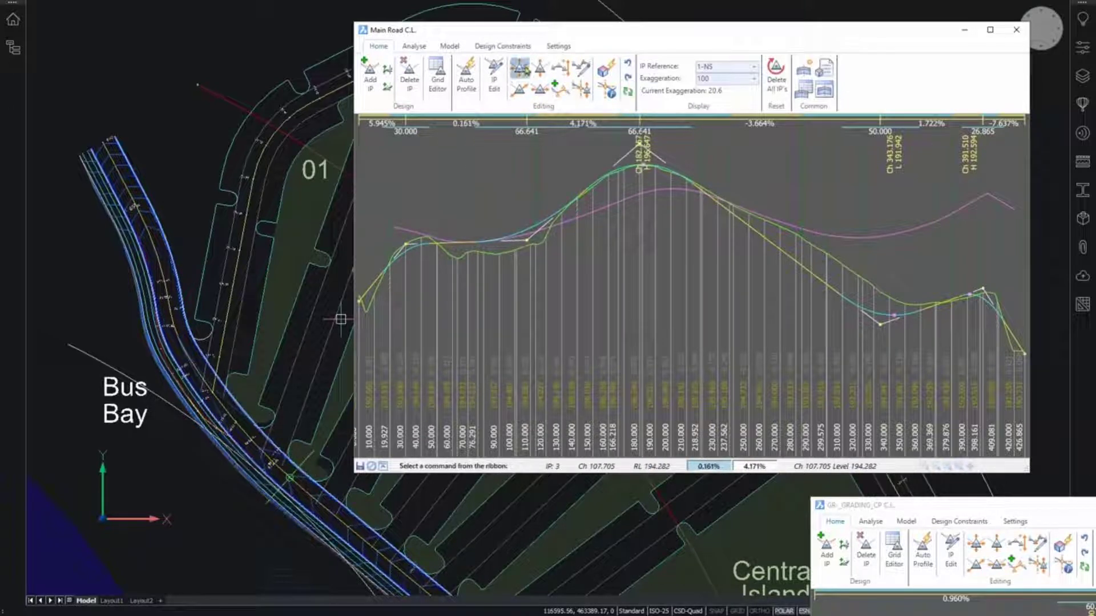
Step: Move the Main Road profile's crest IP to about chainage 209.4 and level 196.27
{"action": "left_click", "coordinate": [519, 68]}
{"action": "left_click", "coordinate": [640, 166]}
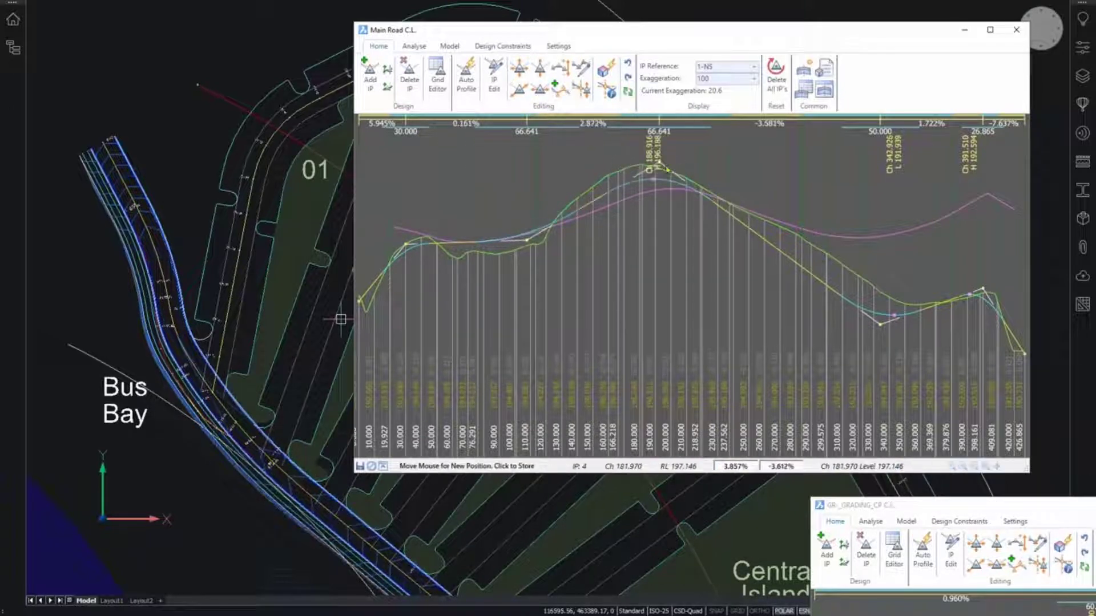
{"action": "left_click", "coordinate": [685, 159]}
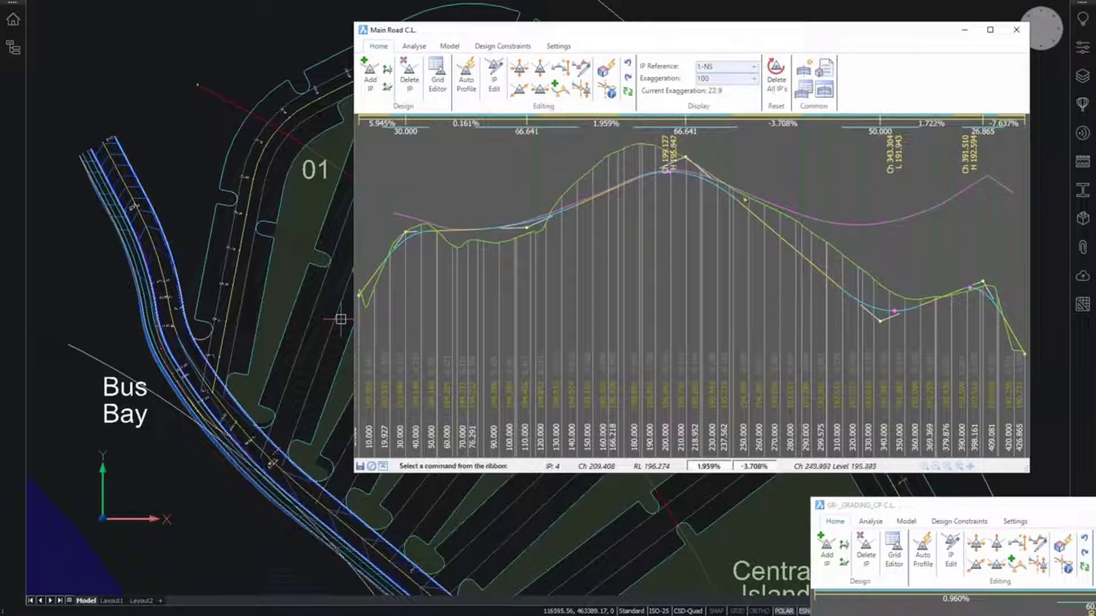
Step: Raise the Main Road profile's fifth IP to about chainage 340.4 and level 192.61
{"action": "scroll", "coordinate": [240, 380], "scroll_direction": "down", "scroll_amount": 3}
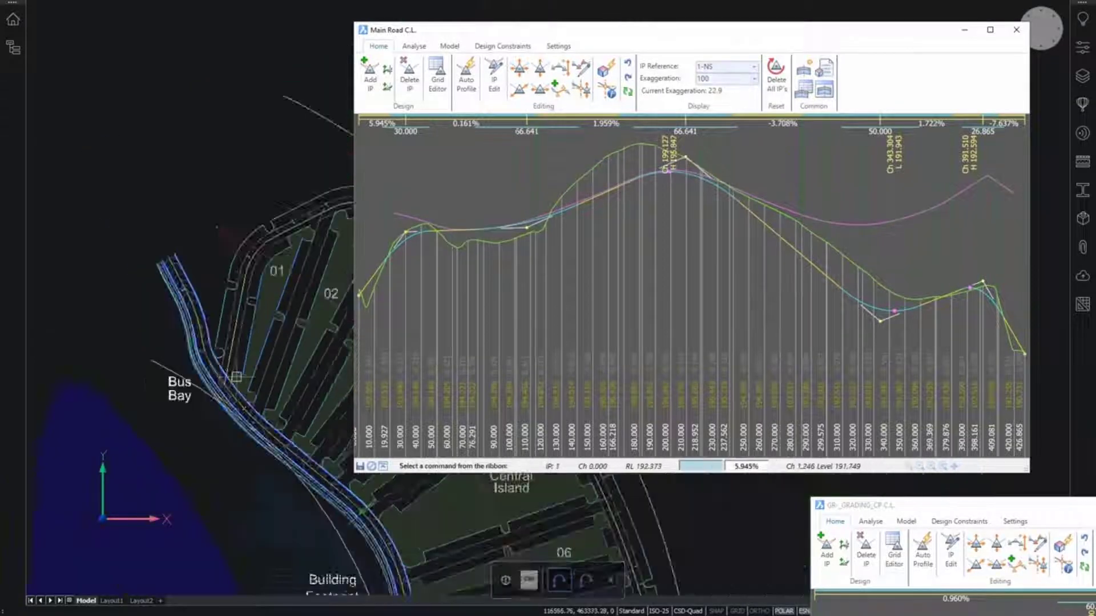
{"action": "middle_click_drag", "start_coordinate": [290, 457], "coordinate": [211, 250]}
{"action": "middle_click_drag", "start_coordinate": [325, 462], "coordinate": [234, 383]}
{"action": "scroll", "coordinate": [234, 383], "scroll_direction": "up", "scroll_amount": 3}
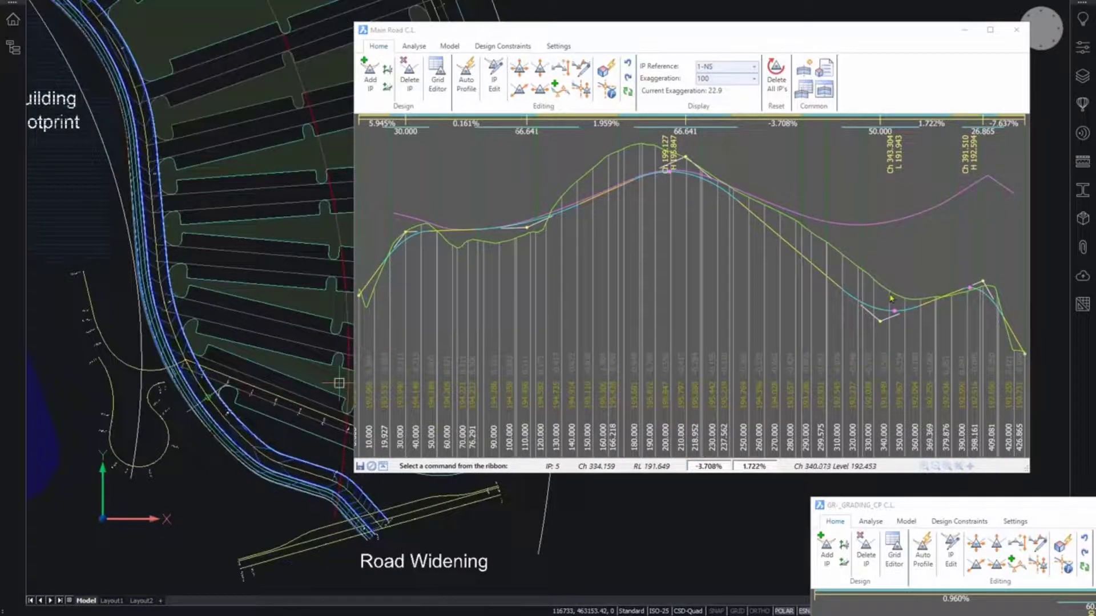
{"action": "left_click", "coordinate": [522, 73]}
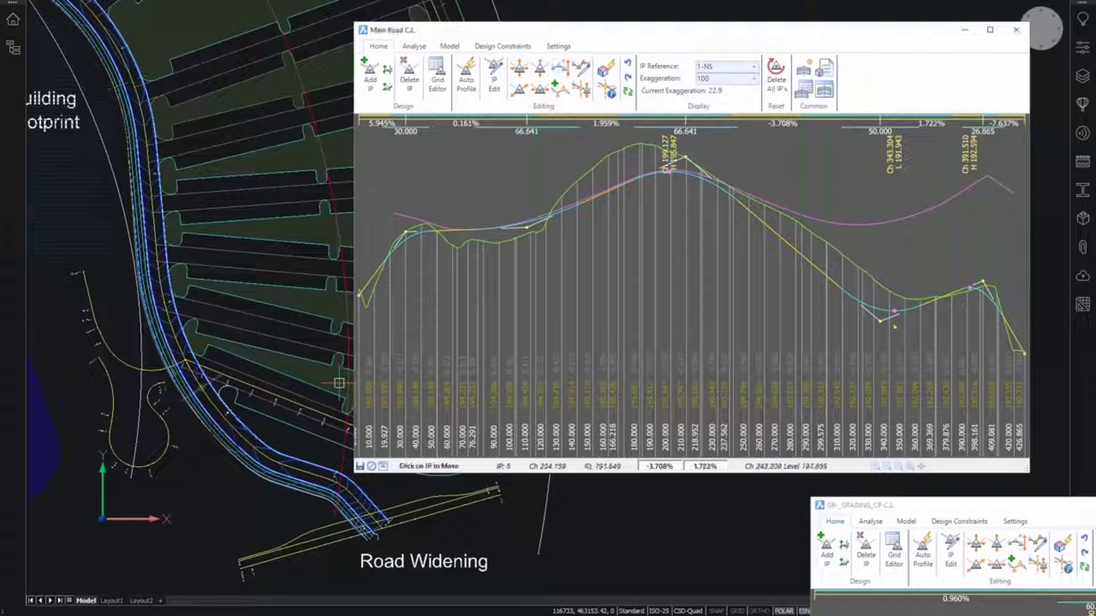
{"action": "left_click", "coordinate": [884, 325]}
{"action": "left_click", "coordinate": [890, 286]}
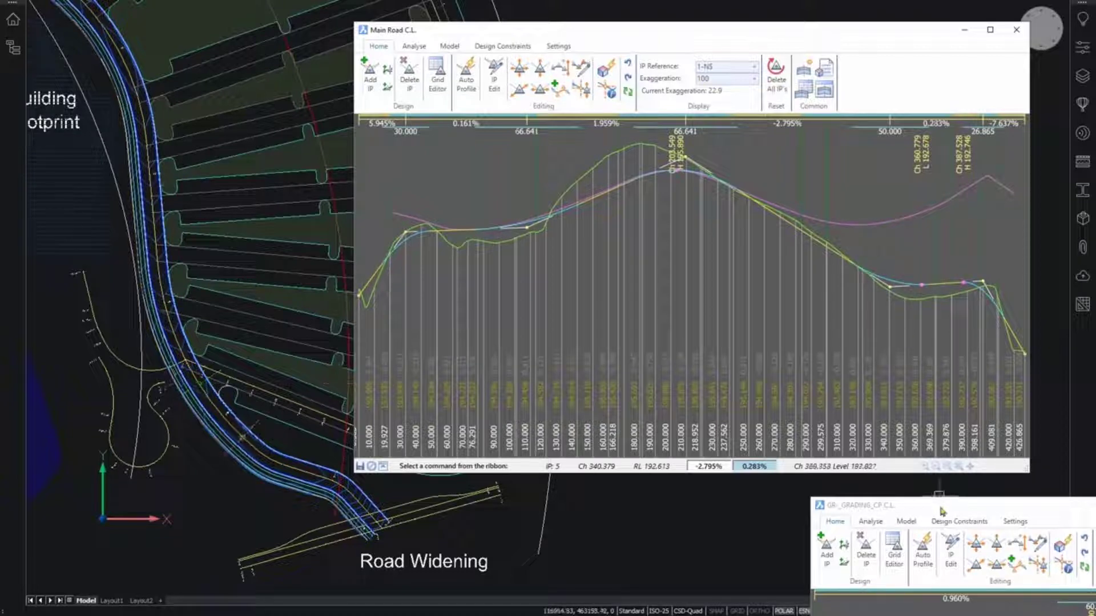
Step: Lower the GR-_GRADING_CP profile's last IP at chainage 422.03 to about level 194.38
{"action": "left_click_drag", "start_coordinate": [942, 511], "coordinate": [545, 209]}
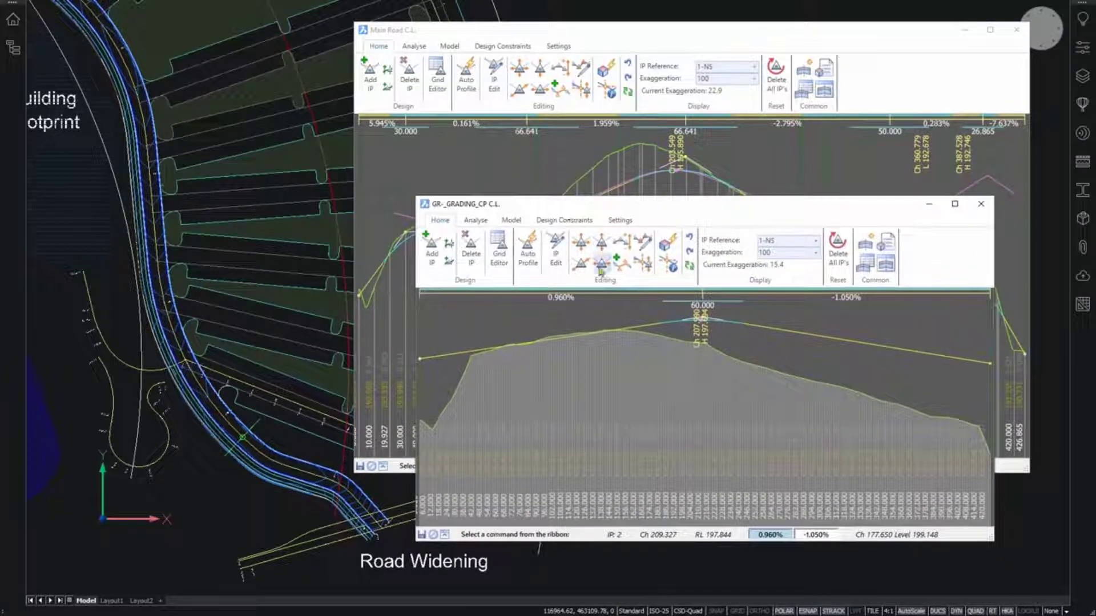
{"action": "left_click", "coordinate": [601, 242]}
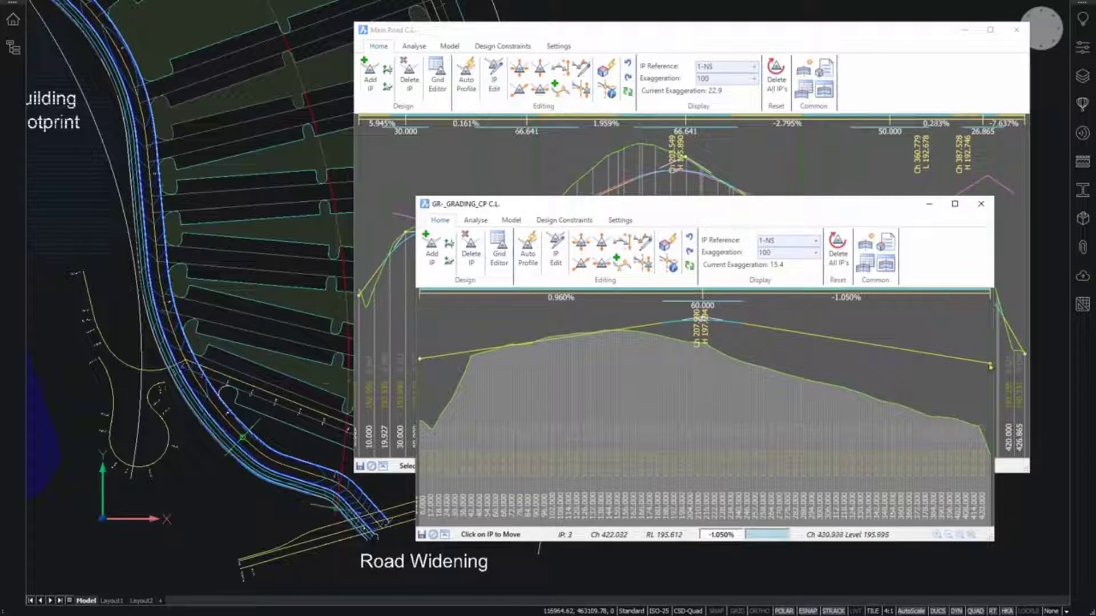
{"action": "left_click", "coordinate": [990, 366]}
{"action": "left_click", "coordinate": [971, 377]}
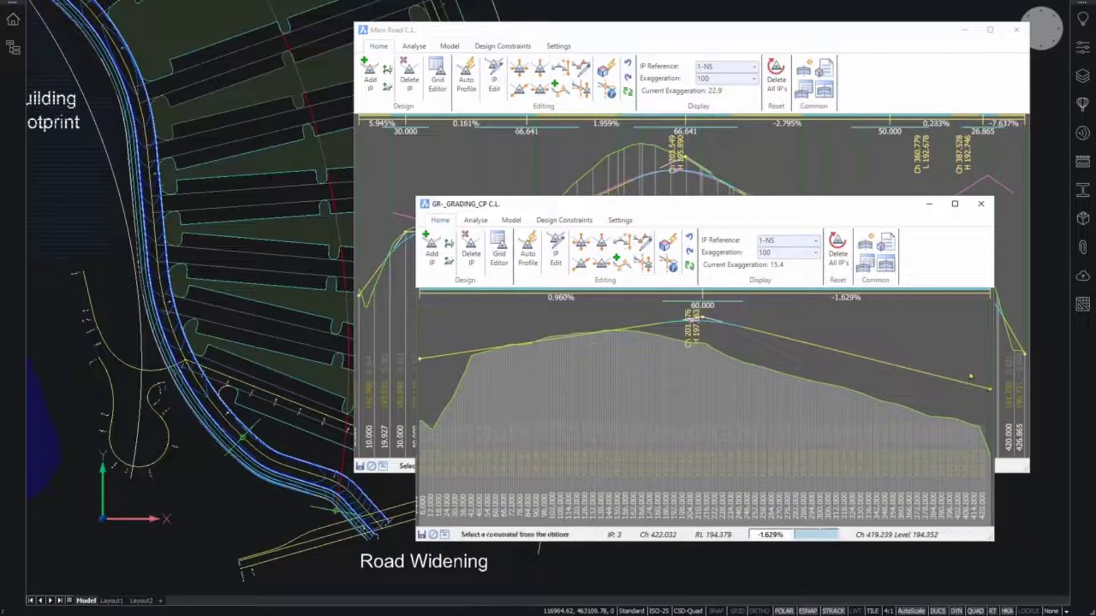
Step: Refresh the GR surface design constraint in the Main Road profile to pick up the regraded car park
{"action": "left_click_drag", "start_coordinate": [799, 210], "coordinate": [929, 331]}
{"action": "left_click", "coordinate": [688, 30]}
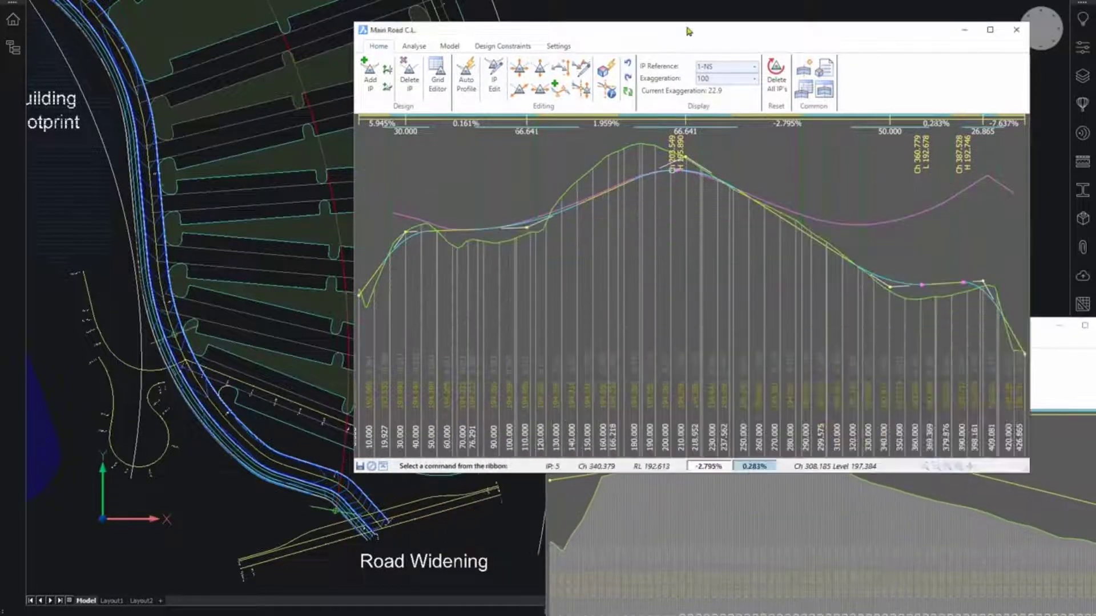
{"action": "left_click", "coordinate": [502, 46]}
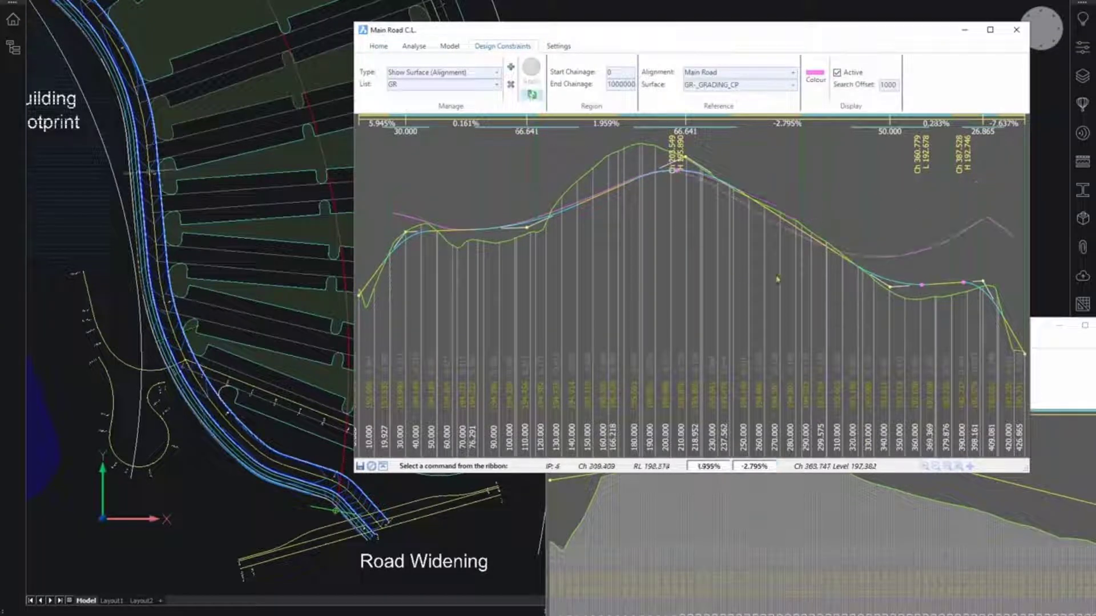
Step: Move the Main Road profile's crest IP to about chainage 198.8 and level 196.15, towards the magenta grading line
{"action": "left_click", "coordinate": [378, 46]}
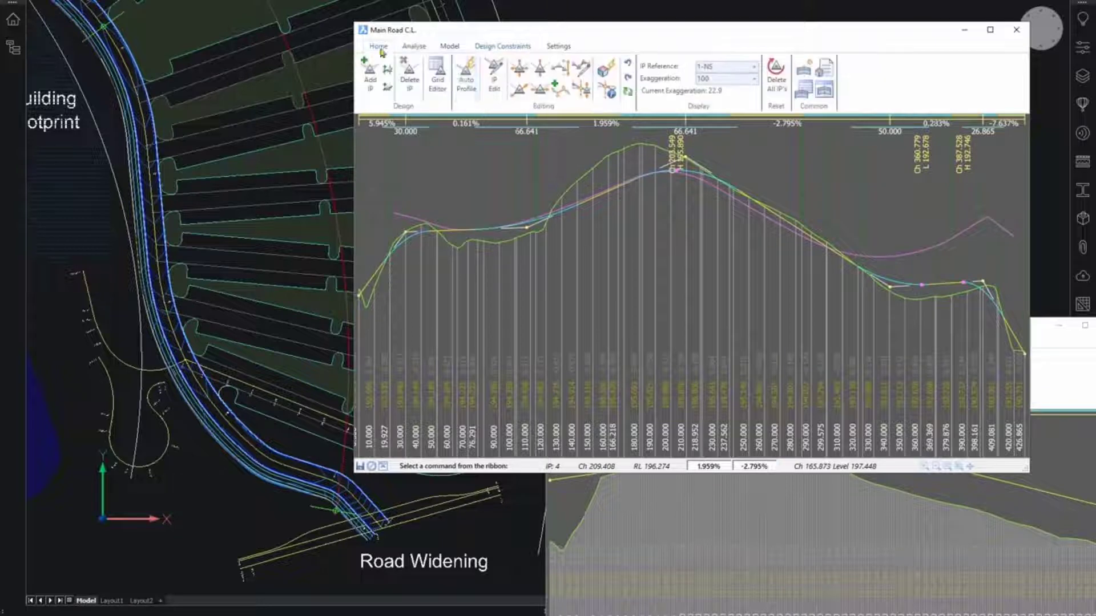
{"action": "left_click", "coordinate": [674, 169]}
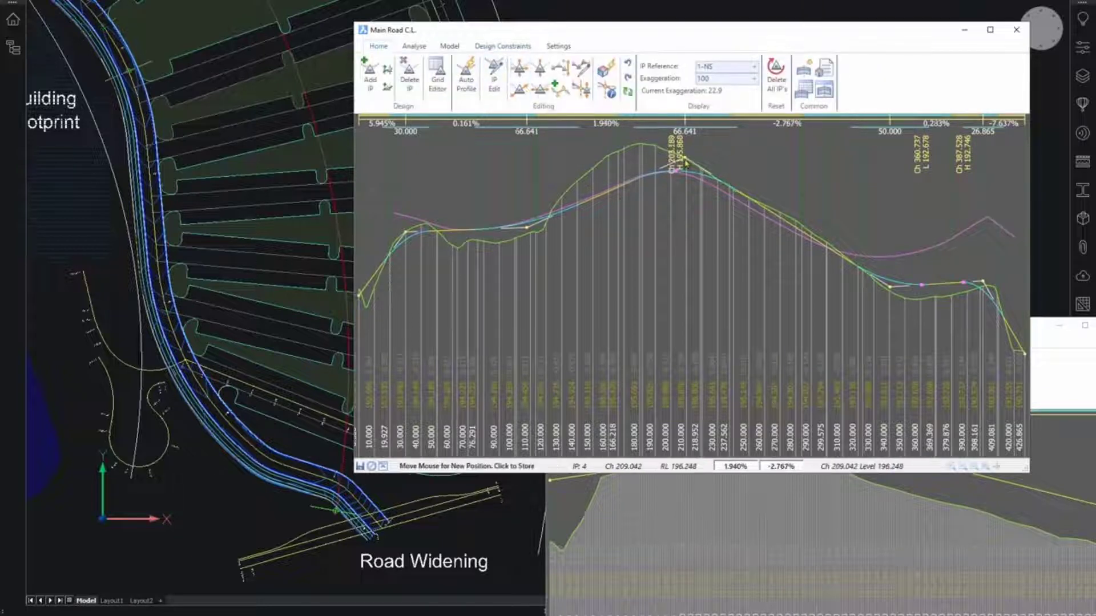
{"action": "left_click", "coordinate": [663, 172]}
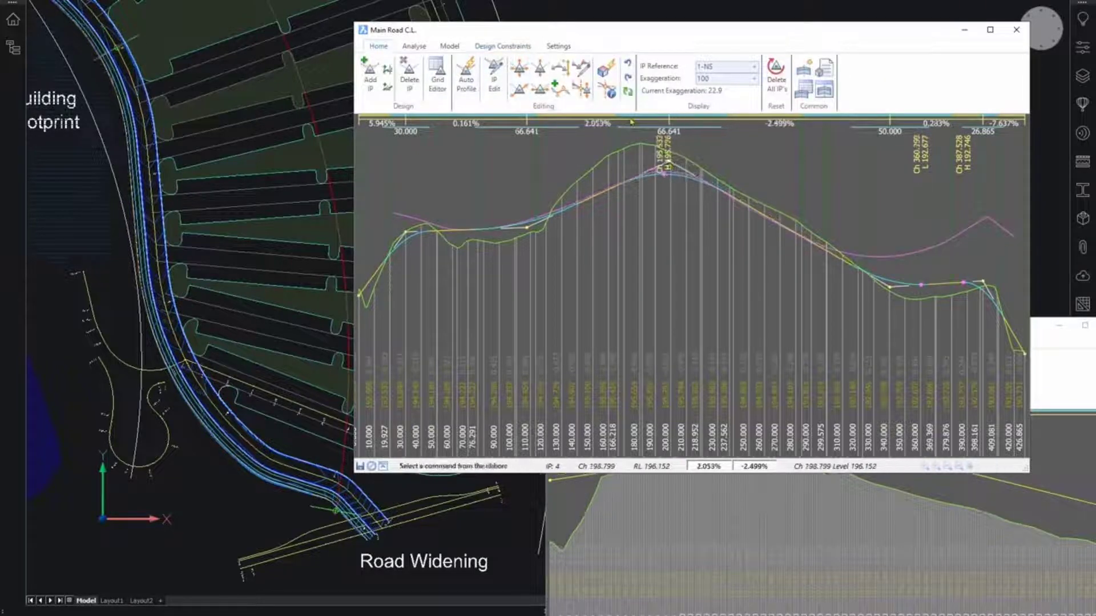
Step: Move the Main Road profile's fifth IP to about chainage 330.9 and level 193.06
{"action": "left_click", "coordinate": [519, 69]}
{"action": "left_click", "coordinate": [892, 287]}
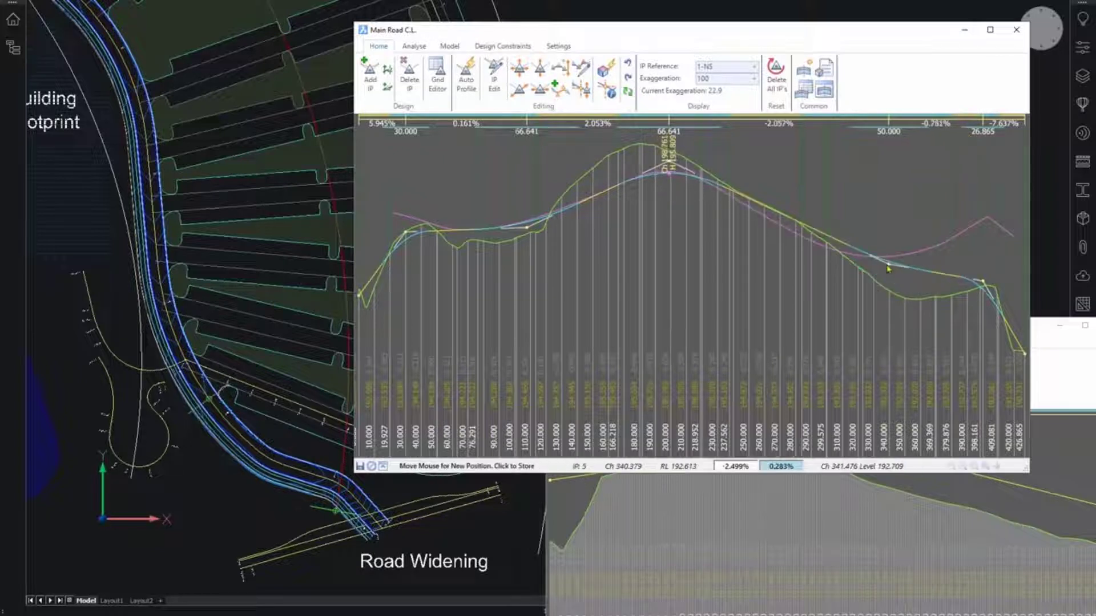
{"action": "left_click", "coordinate": [877, 276]}
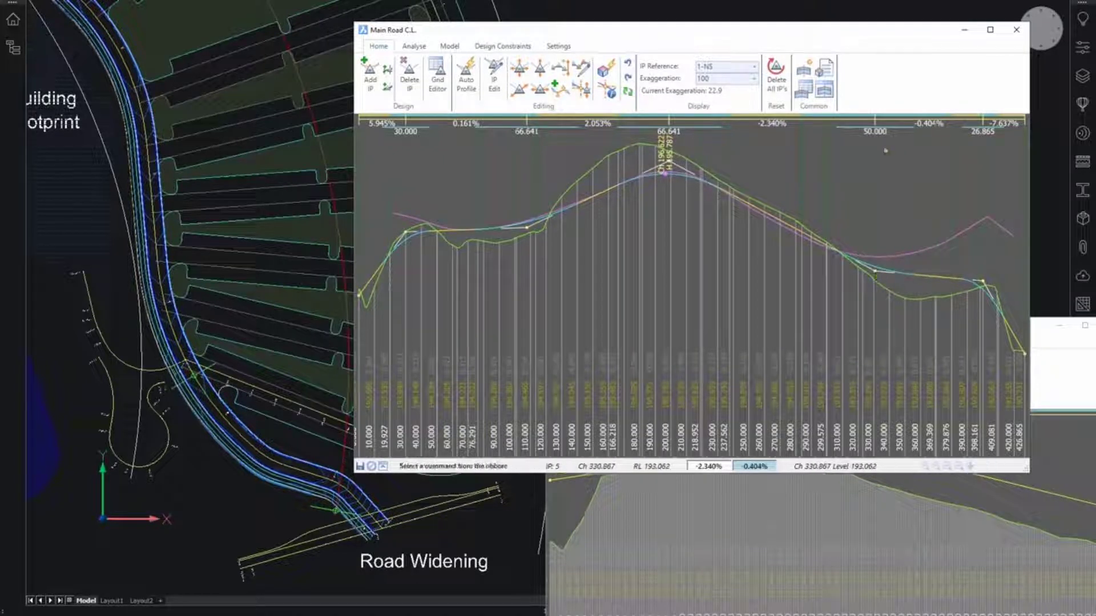
Step: Move the Main Road profile's sixth IP to about chainage 393.4 and level 192.53
{"action": "left_click", "coordinate": [518, 69]}
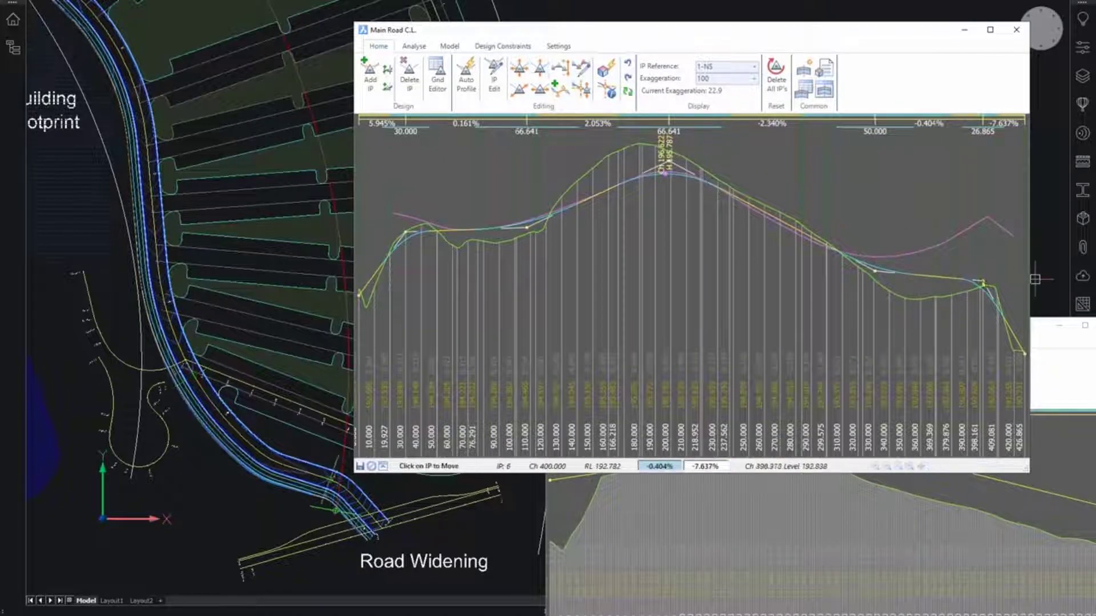
{"action": "left_click", "coordinate": [983, 283]}
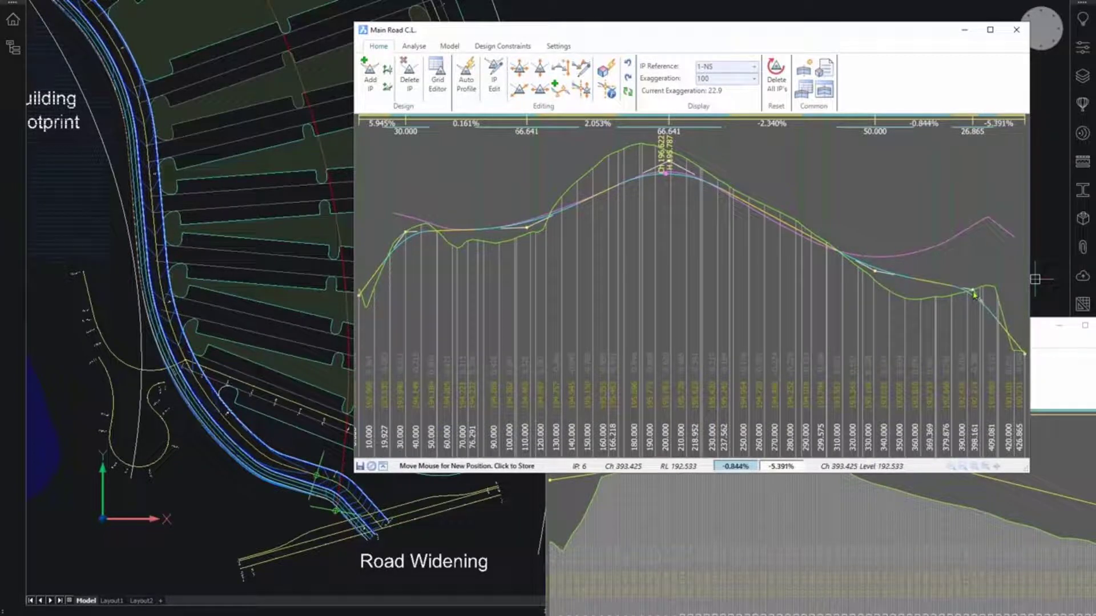
{"action": "left_click", "coordinate": [975, 295]}
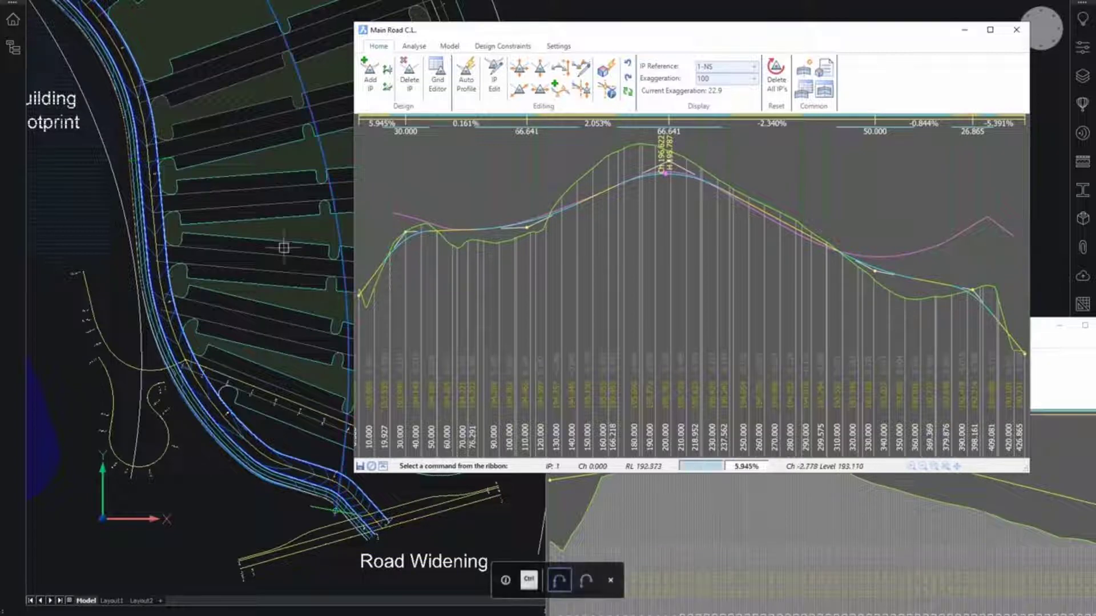
Step: Review the Main Road profile alongside the plan, and close both the Main Road and GR-_GRADING_CP profile windows
{"action": "middle_click_drag", "start_coordinate": [255, 254], "coordinate": [305, 333]}
{"action": "scroll", "coordinate": [428, 289], "scroll_direction": "down", "scroll_amount": 1}
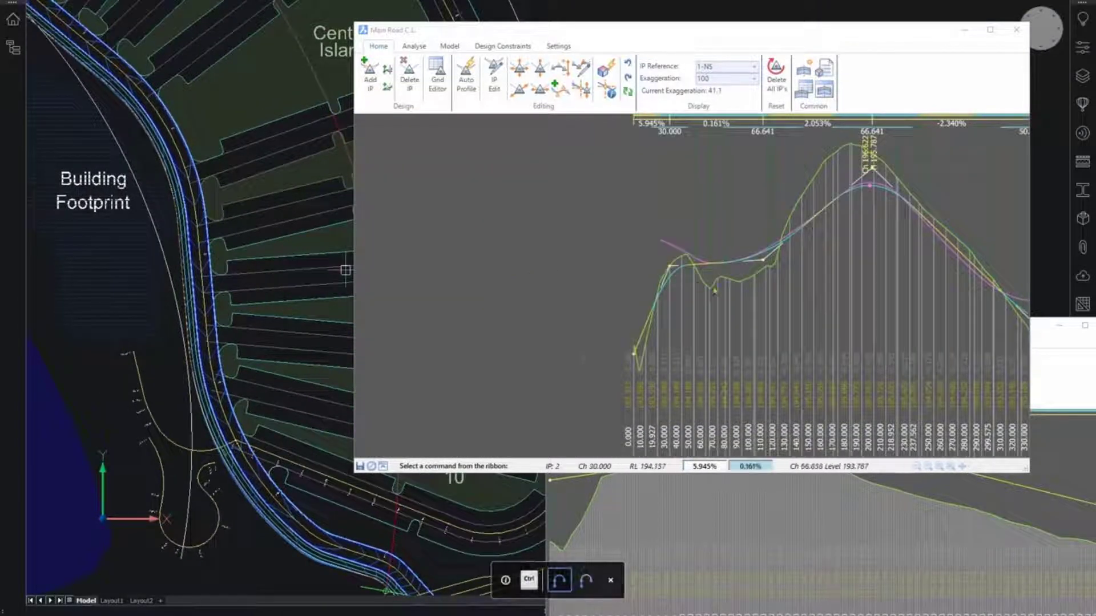
{"action": "scroll", "coordinate": [737, 284], "scroll_direction": "up", "scroll_amount": 1}
{"action": "middle_click_drag", "start_coordinate": [770, 286], "coordinate": [574, 297]}
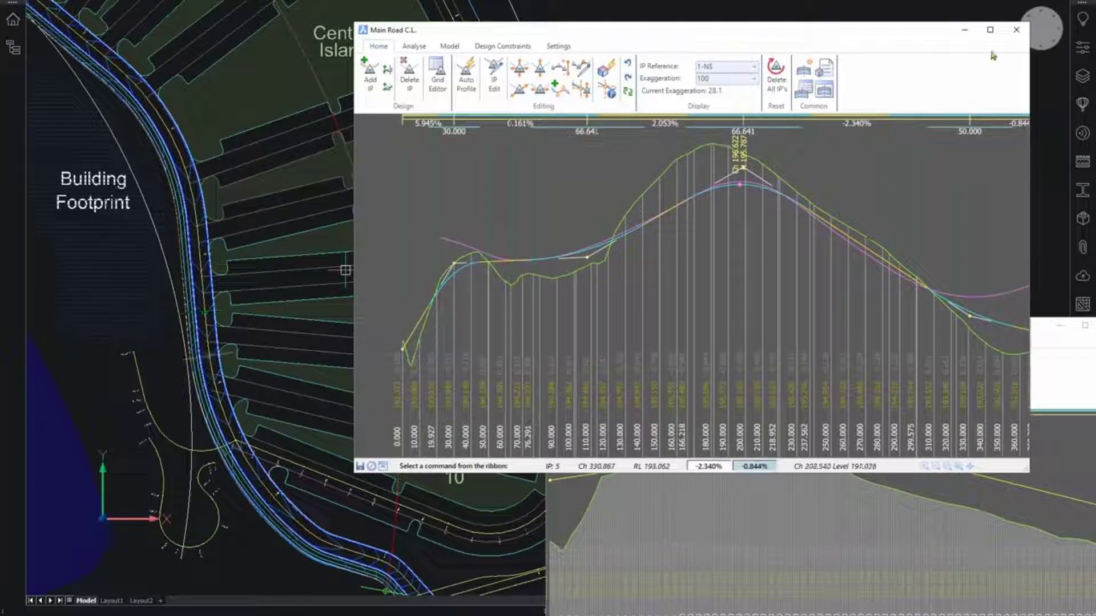
{"action": "left_click_drag", "start_coordinate": [826, 35], "coordinate": [748, 51]}
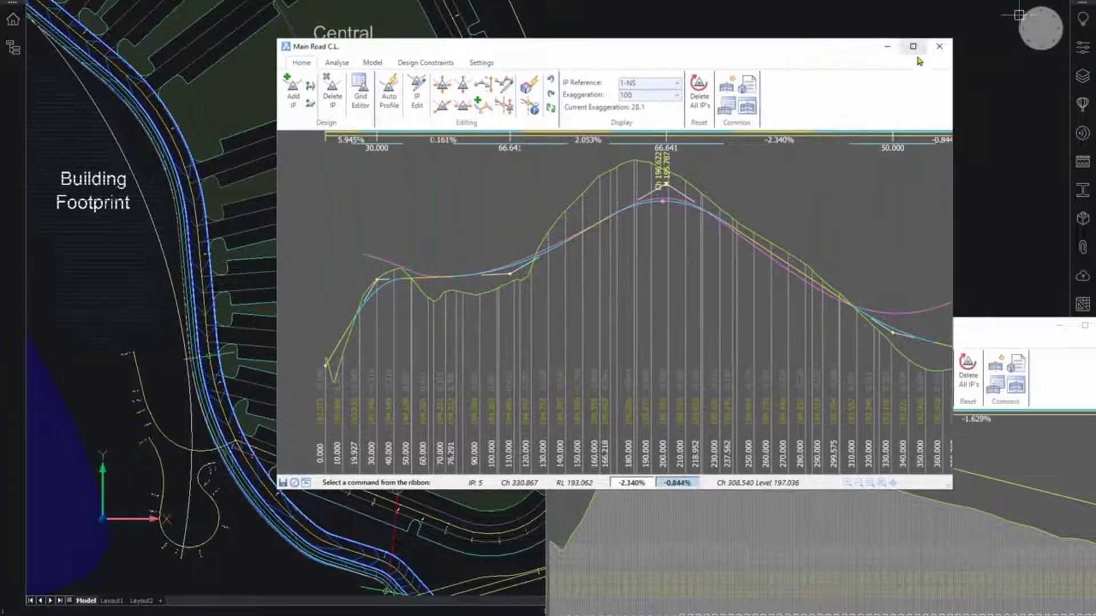
{"action": "left_click", "coordinate": [941, 49]}
{"action": "left_click_drag", "start_coordinate": [954, 331], "coordinate": [654, 167]}
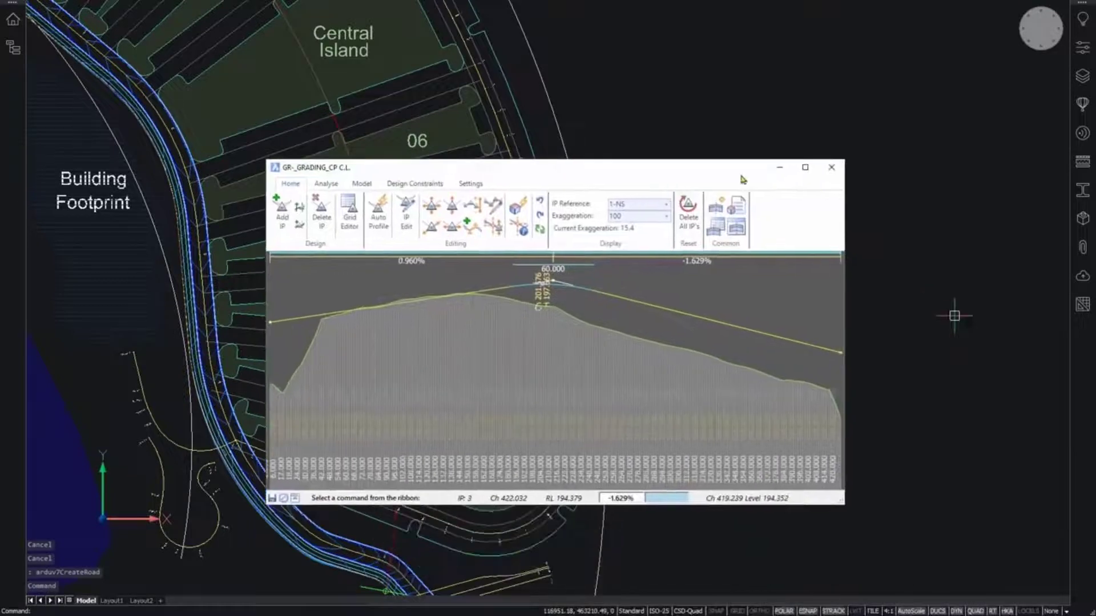
{"action": "left_click", "coordinate": [831, 168]}
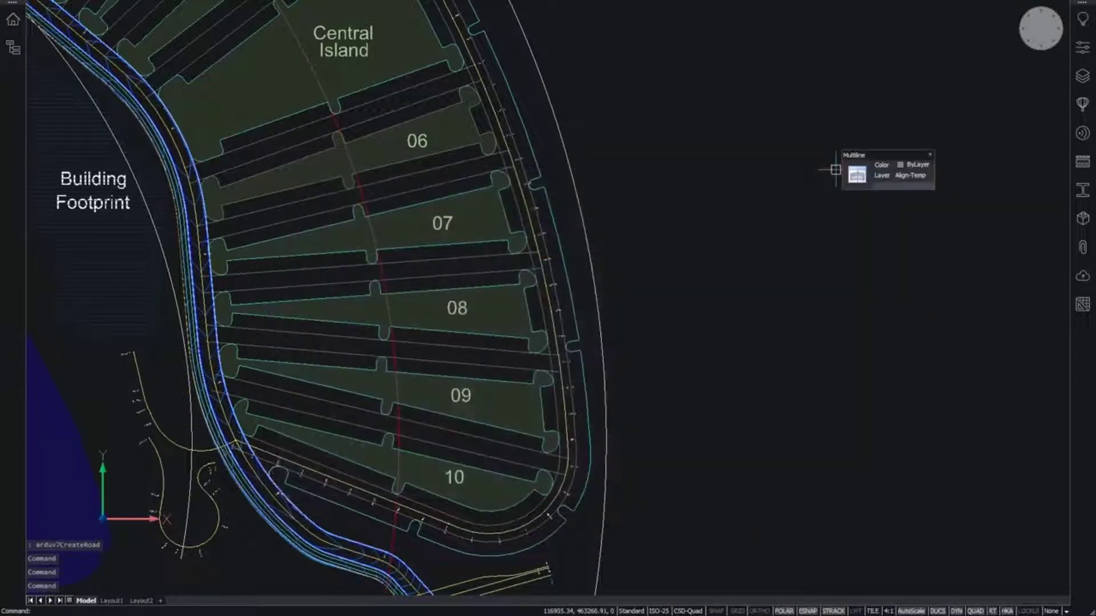
Step: Add a road string to the Access Road alignment with template 305 - Access Road (5m) and surface NS-Point_Cloud
{"action": "middle_click_drag", "start_coordinate": [670, 380], "coordinate": [918, 302]}
{"action": "scroll", "coordinate": [413, 355], "scroll_direction": "up", "scroll_amount": 8}
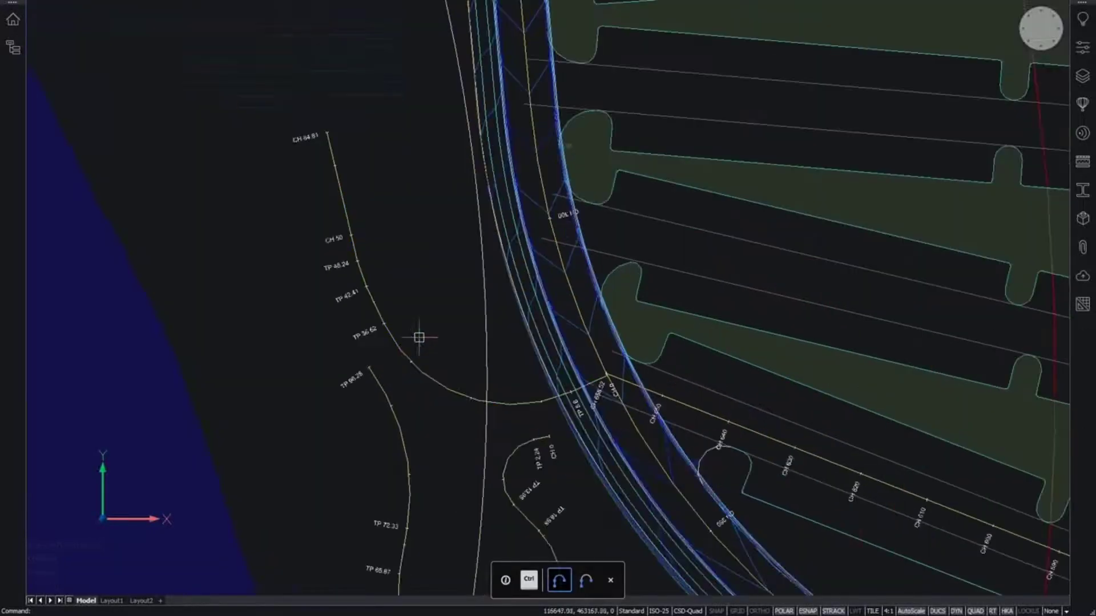
{"action": "mouse_move", "coordinate": [437, 325]}
{"action": "middle_mouse_down"}
{"action": "mouse_move", "coordinate": [392, 252]}
{"action": "mouse_move", "coordinate": [396, 264]}
{"action": "middle_mouse_up"}
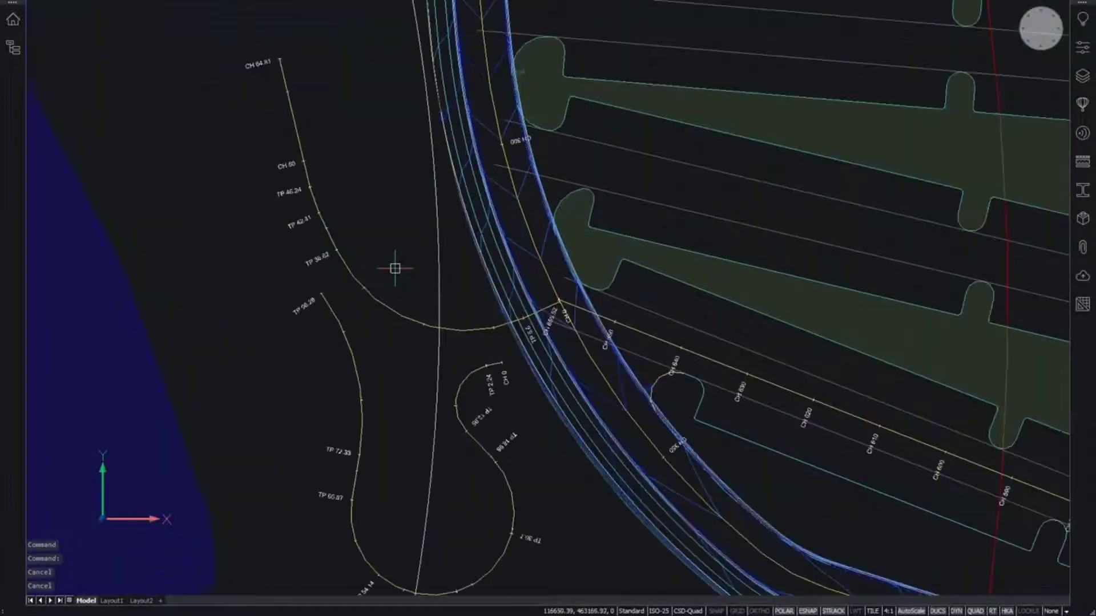
{"action": "mouse_move", "coordinate": [573, 311]}
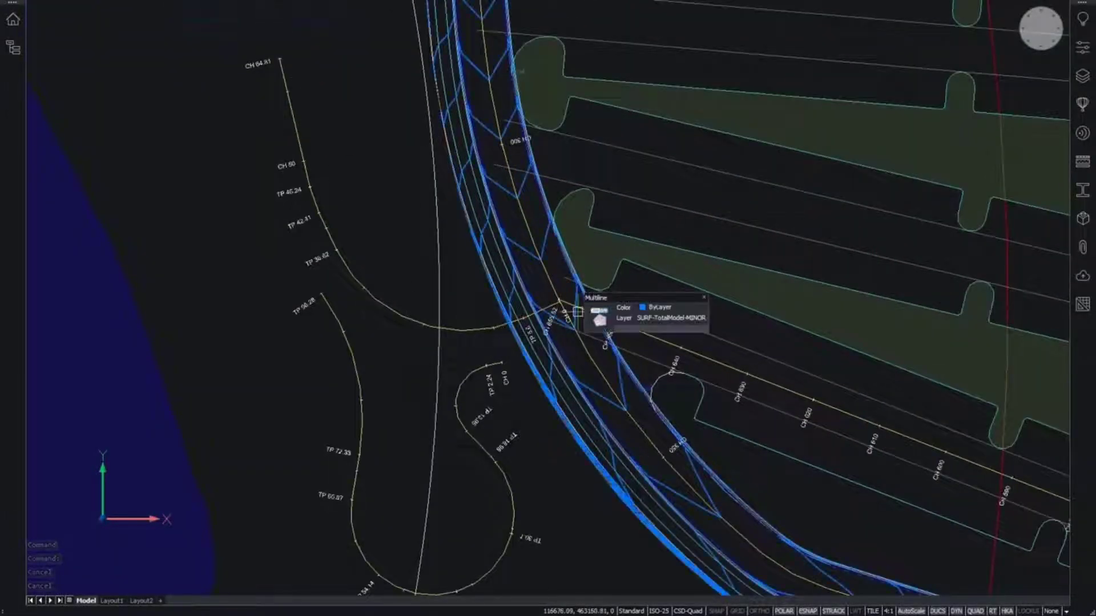
{"action": "left_click", "coordinate": [308, 125]}
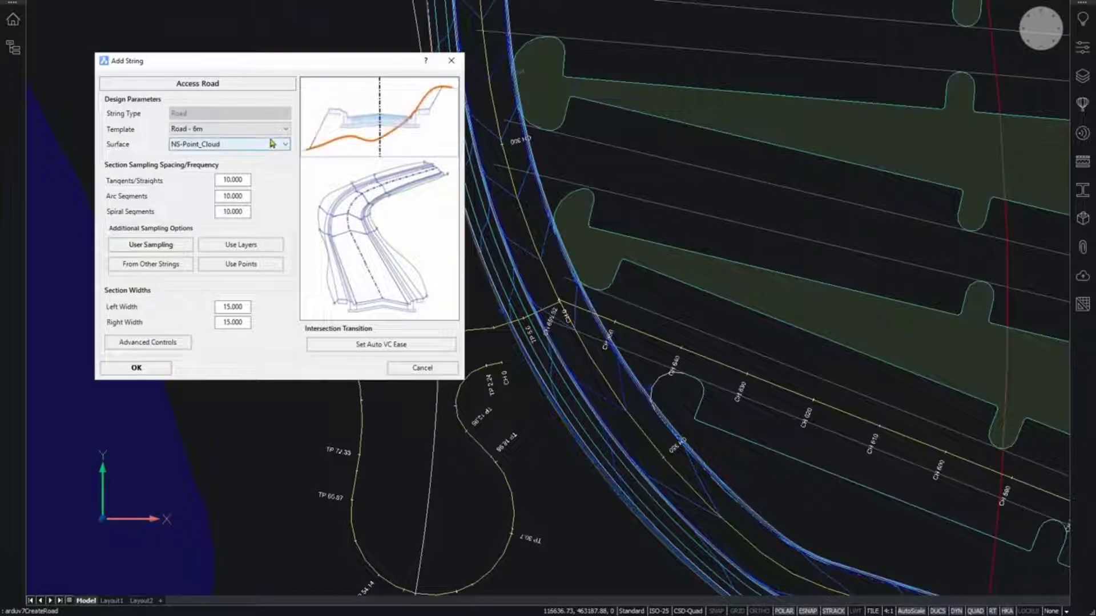
{"action": "left_click", "coordinate": [276, 130]}
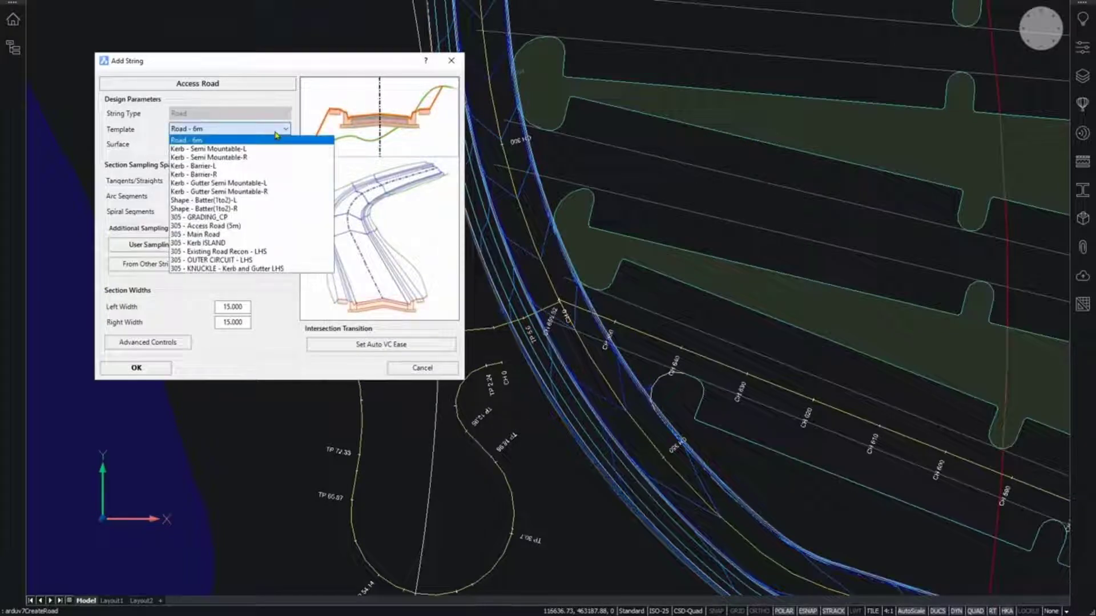
{"action": "left_click", "coordinate": [230, 227]}
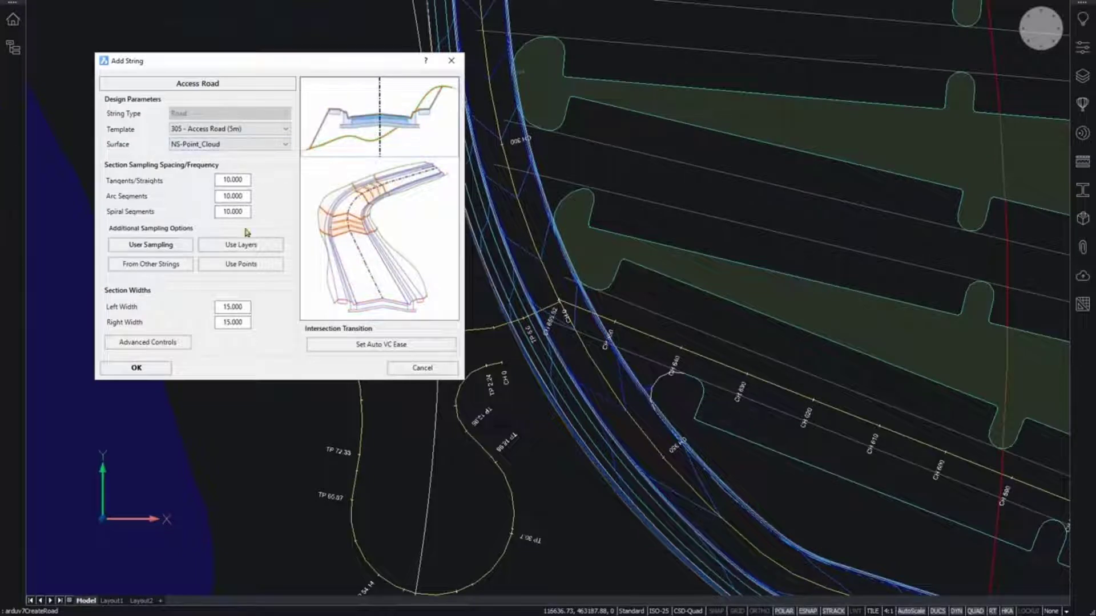
{"action": "left_click", "coordinate": [152, 368]}
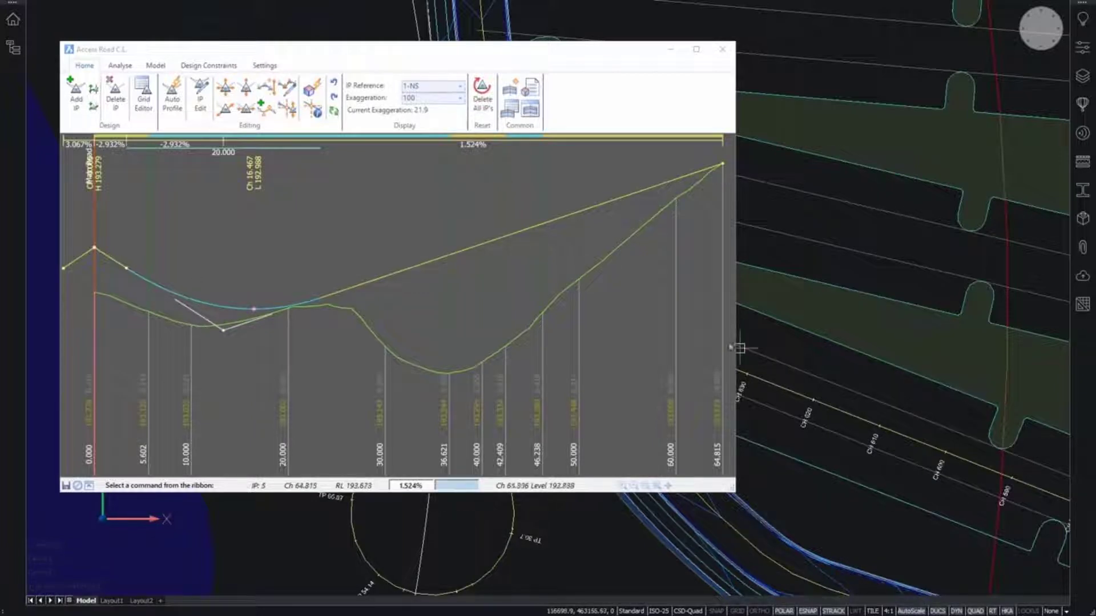
Step: Check the Access Road profile against the new road in plan, and close the profile window
{"action": "mouse_move", "coordinate": [437, 57]}
{"action": "left_mouse_down"}
{"action": "mouse_move", "coordinate": [929, 139]}
{"action": "mouse_move", "coordinate": [896, 105]}
{"action": "left_mouse_up"}
{"action": "middle_click_drag", "start_coordinate": [428, 259], "coordinate": [247, 274]}
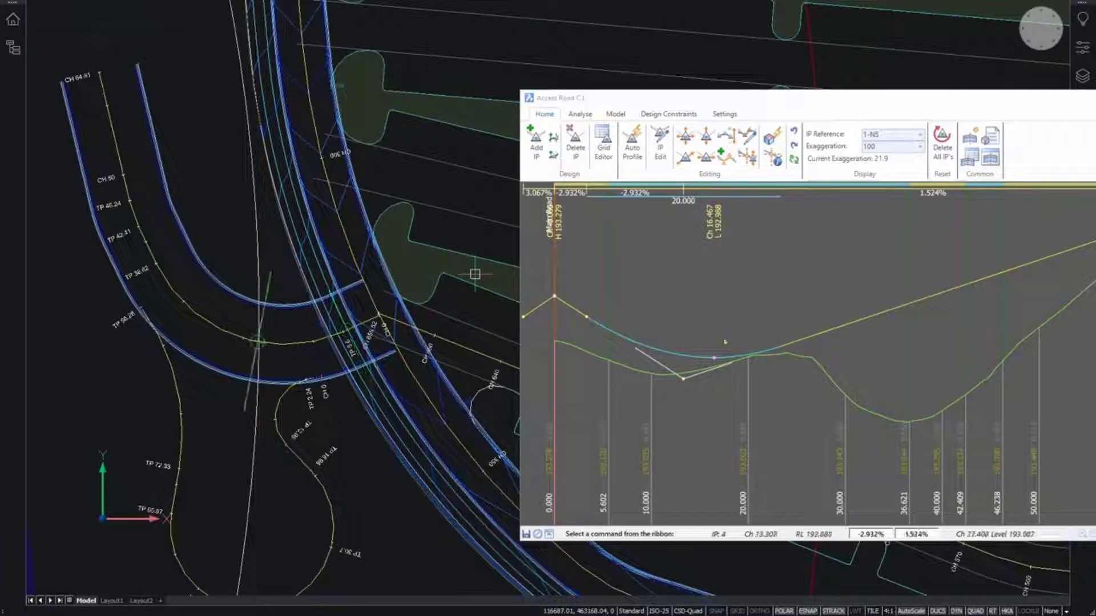
{"action": "left_click_drag", "start_coordinate": [913, 102], "coordinate": [781, 90]}
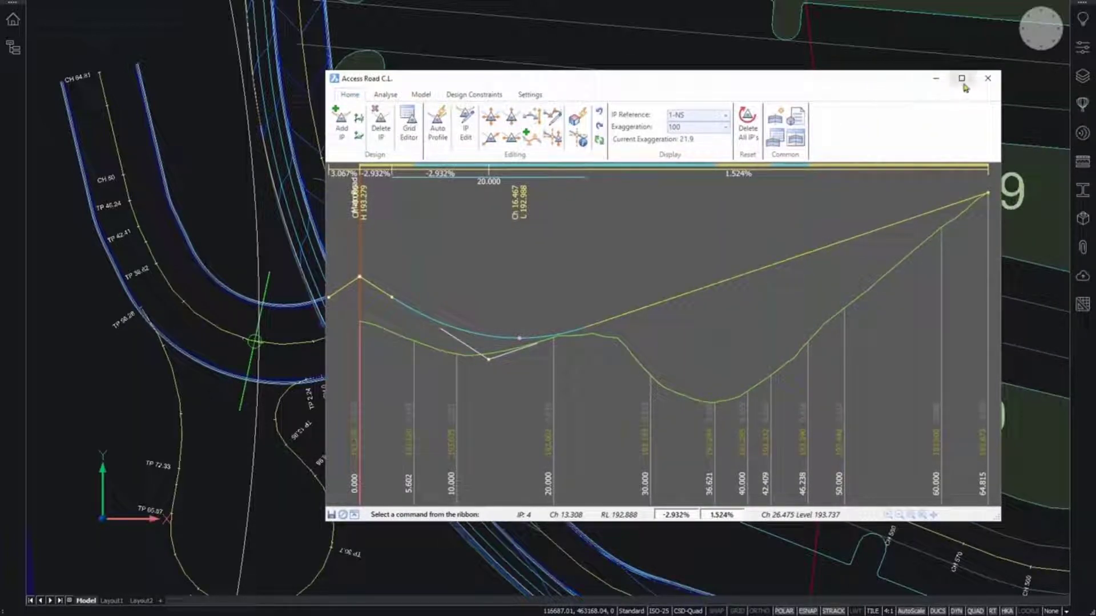
{"action": "left_click", "coordinate": [987, 80]}
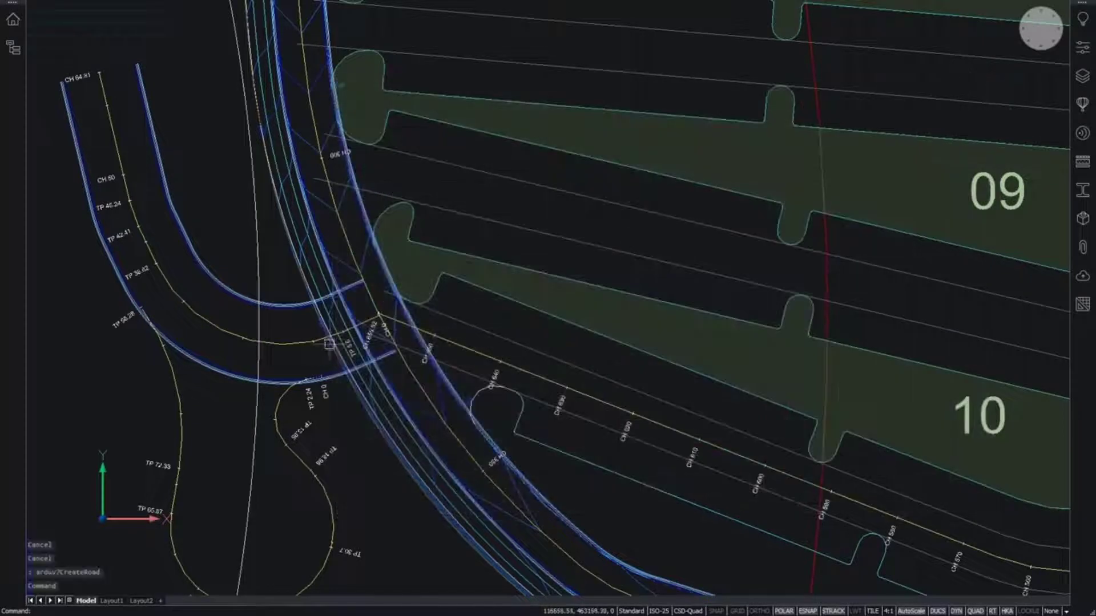
Step: Examine the geometry and direction of the Knuckle-Access Road alignment in its details, leaving it unedited
{"action": "scroll", "coordinate": [416, 311], "scroll_direction": "up", "scroll_amount": 5}
{"action": "left_click", "coordinate": [311, 290]}
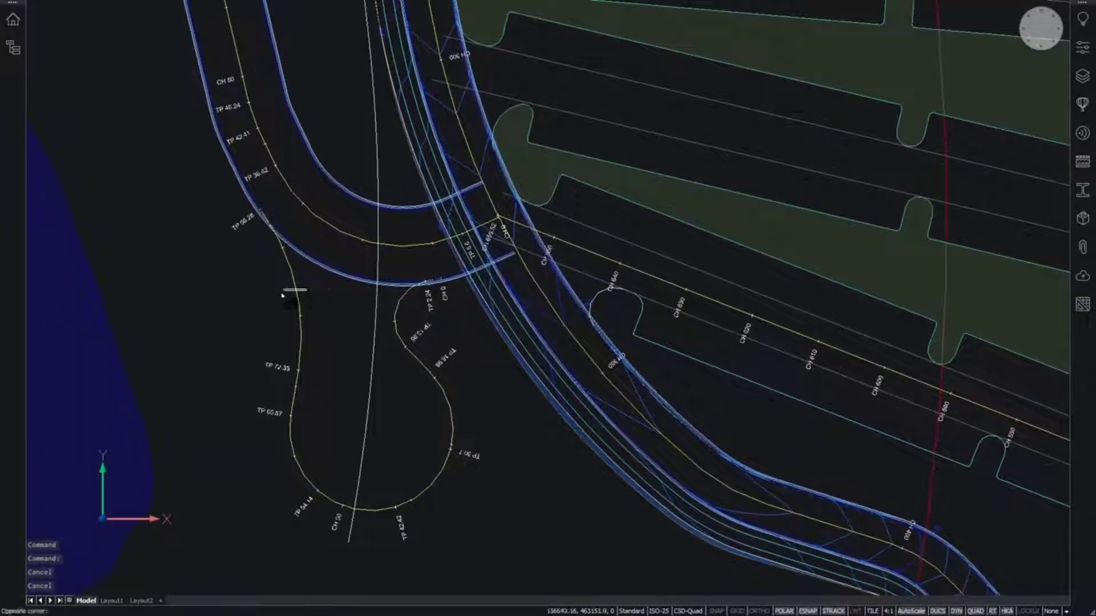
{"action": "left_click", "coordinate": [279, 293]}
{"action": "key", "text": "Escape"}
{"action": "key", "text": "Escape"}
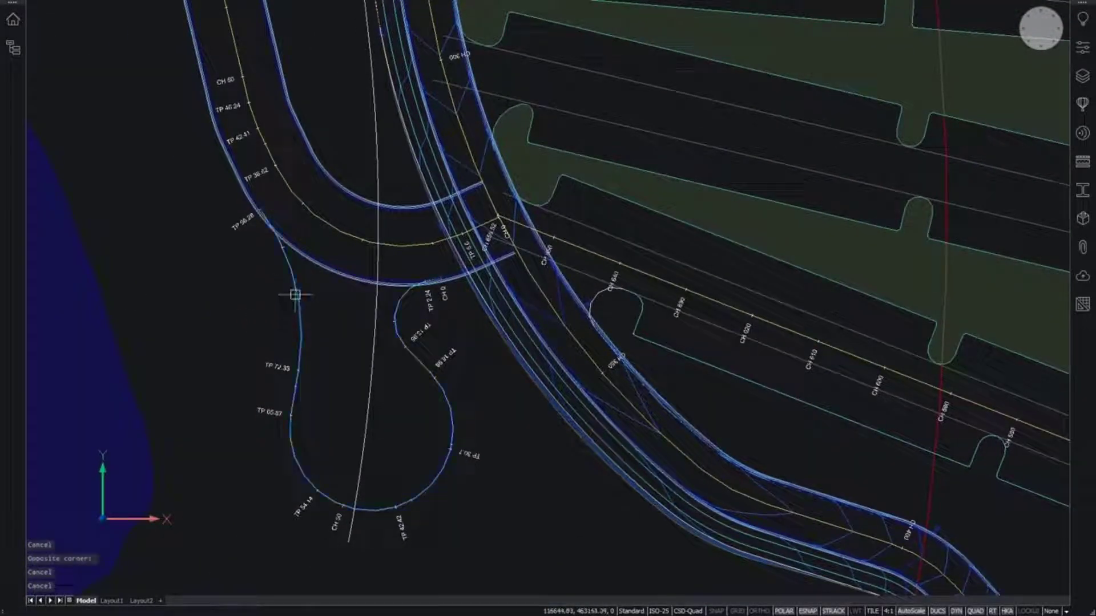
{"action": "mouse_move", "coordinate": [318, 301]}
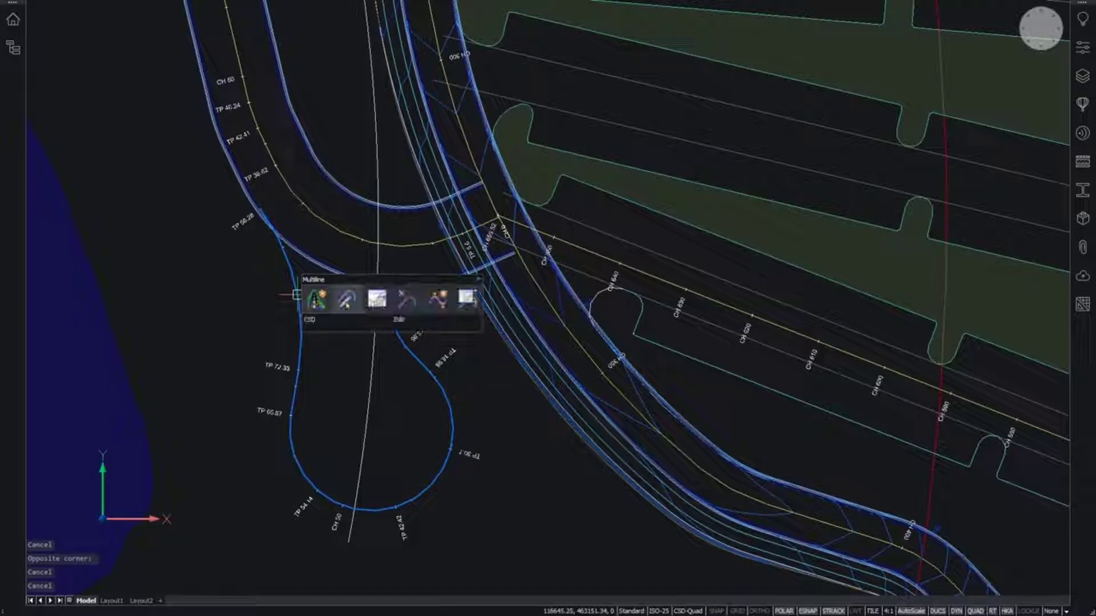
{"action": "left_click", "coordinate": [347, 301]}
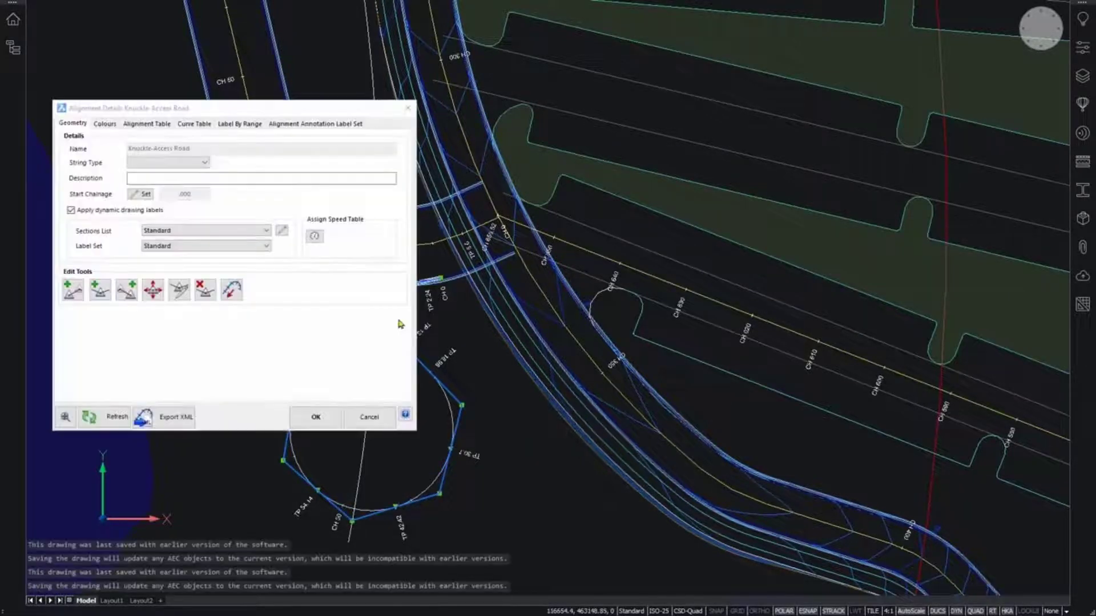
{"action": "left_click_drag", "start_coordinate": [313, 116], "coordinate": [791, 110]}
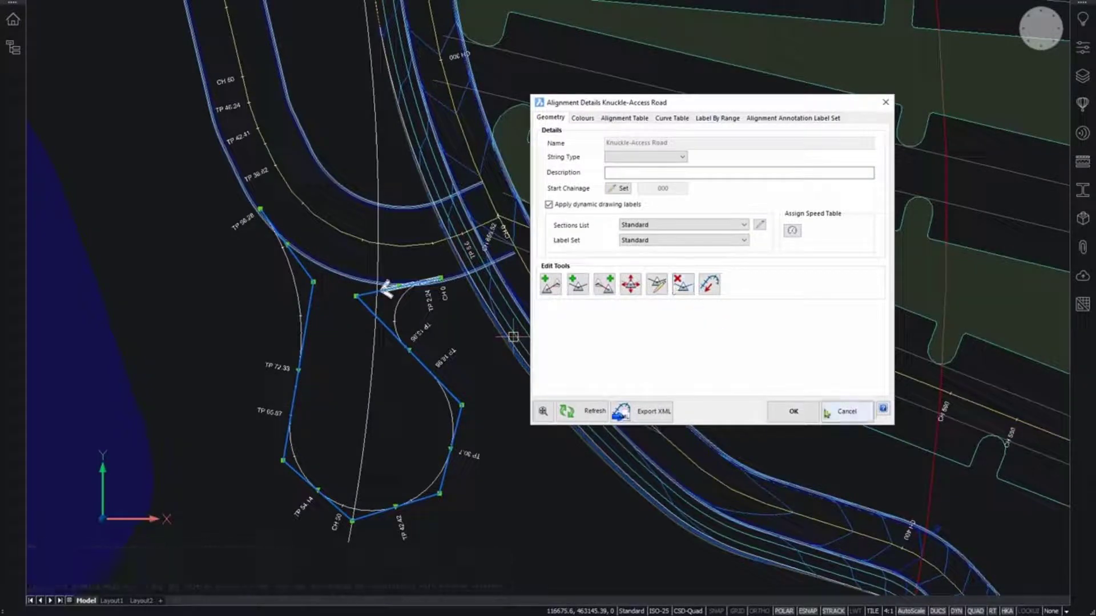
{"action": "left_click", "coordinate": [846, 412]}
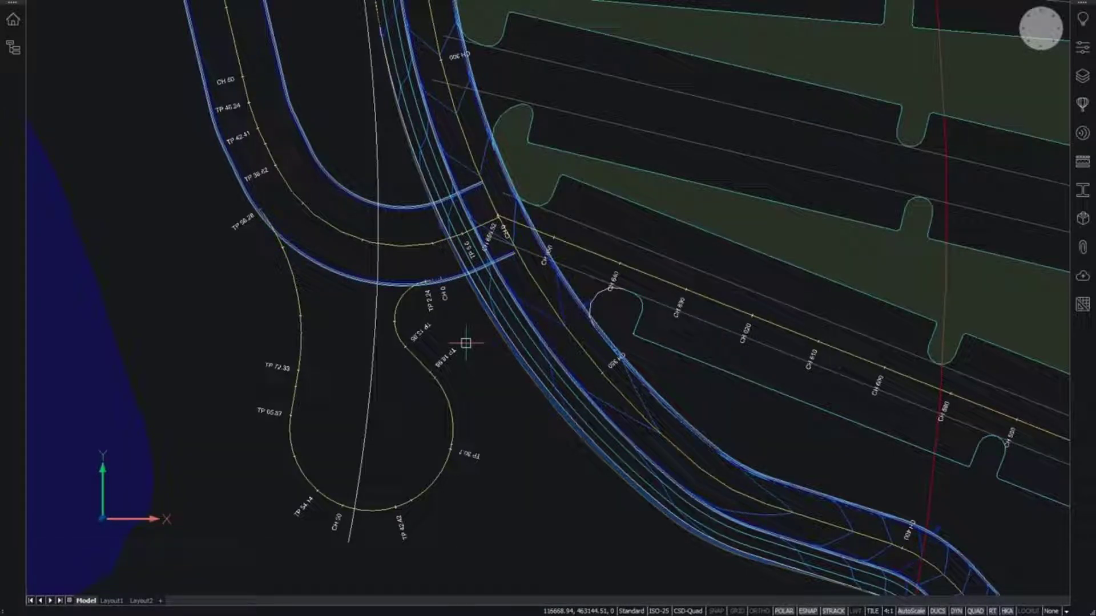
Step: Start a new knuckle definition named Access Road k with Access Road as the adjacent road
{"action": "key", "text": "Escape"}
{"action": "key", "text": "Escape"}
{"action": "right_click", "coordinate": [238, 292]}
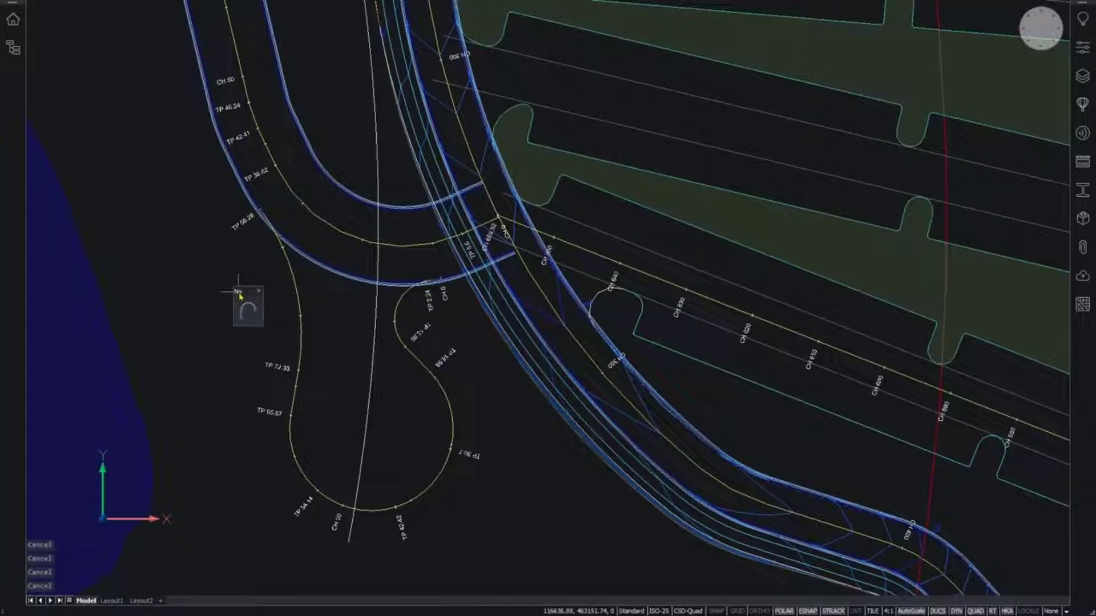
{"action": "mouse_move", "coordinate": [242, 303]}
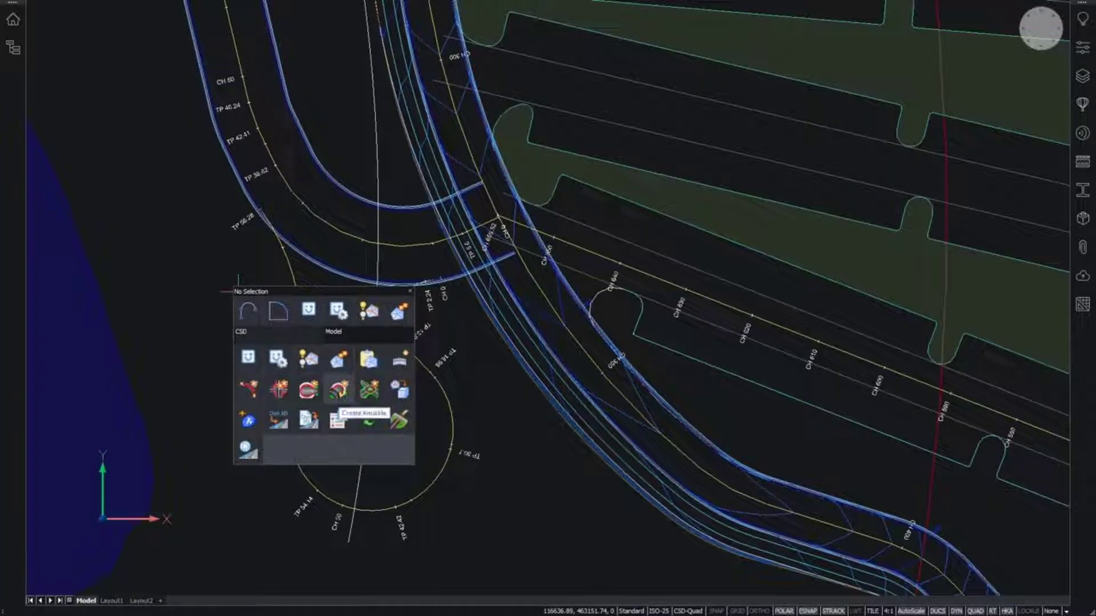
{"action": "left_click", "coordinate": [339, 390]}
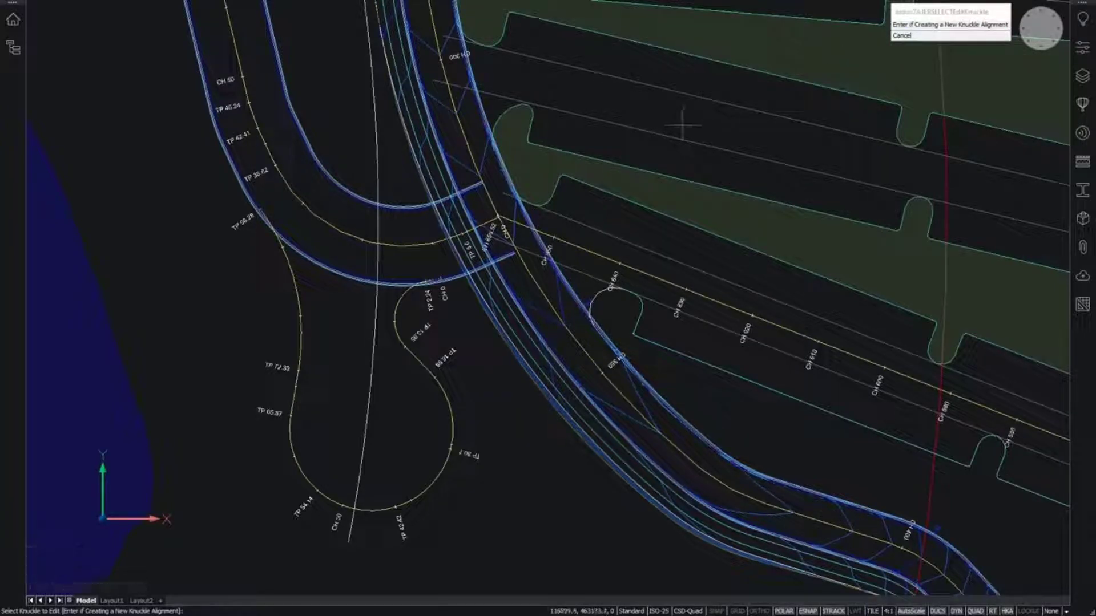
{"action": "key", "text": "Return"}
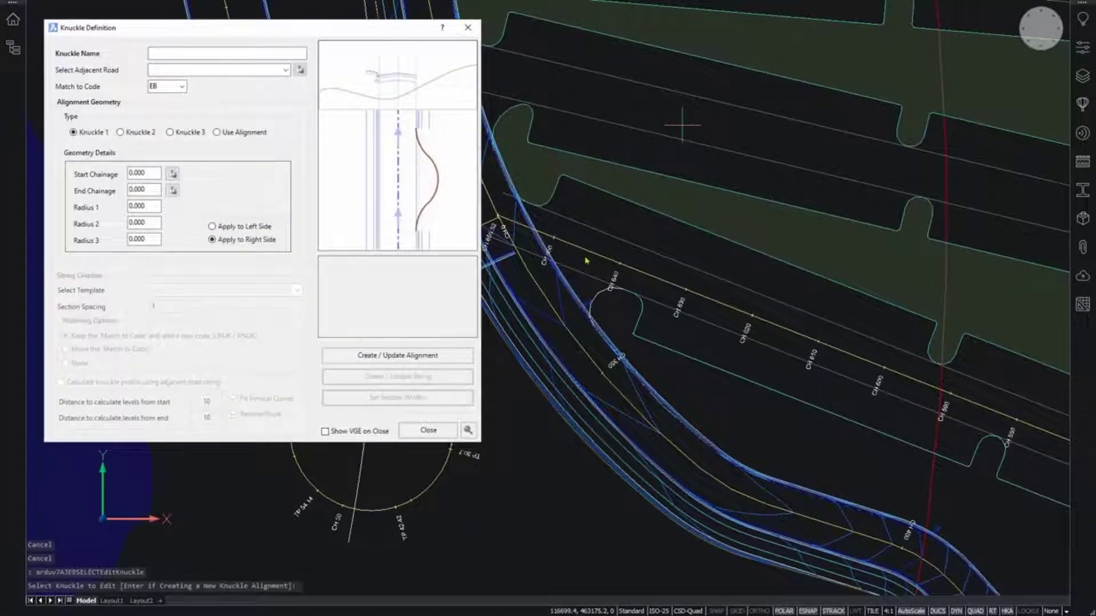
{"action": "left_click_drag", "start_coordinate": [336, 27], "coordinate": [895, 40]}
{"action": "left_click", "coordinate": [794, 67]}
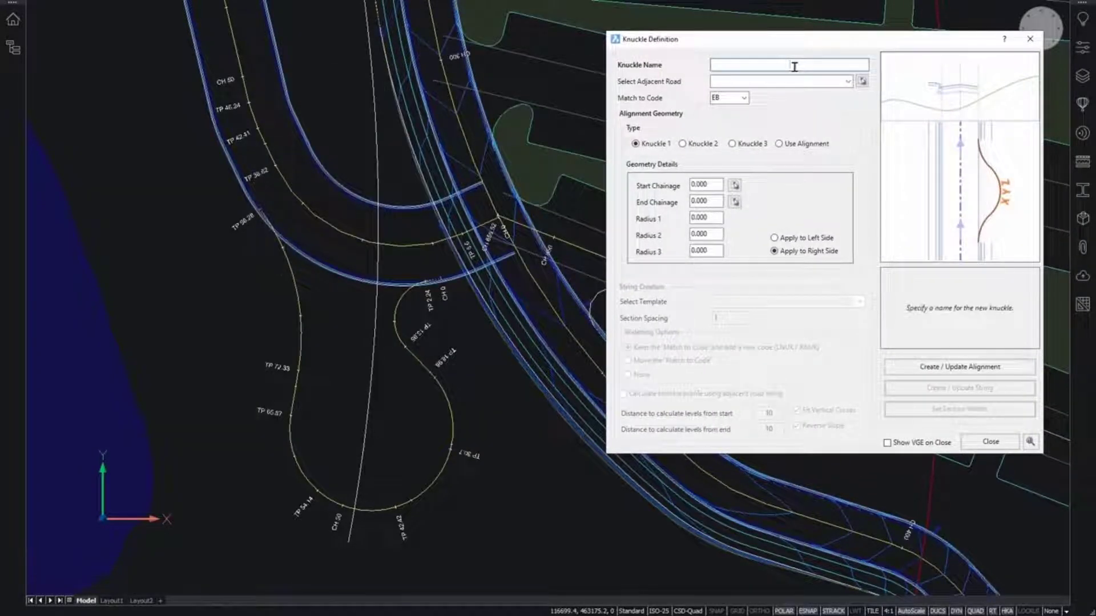
{"action": "type", "text": "Access Road k"}
{"action": "left_click", "coordinate": [833, 80]}
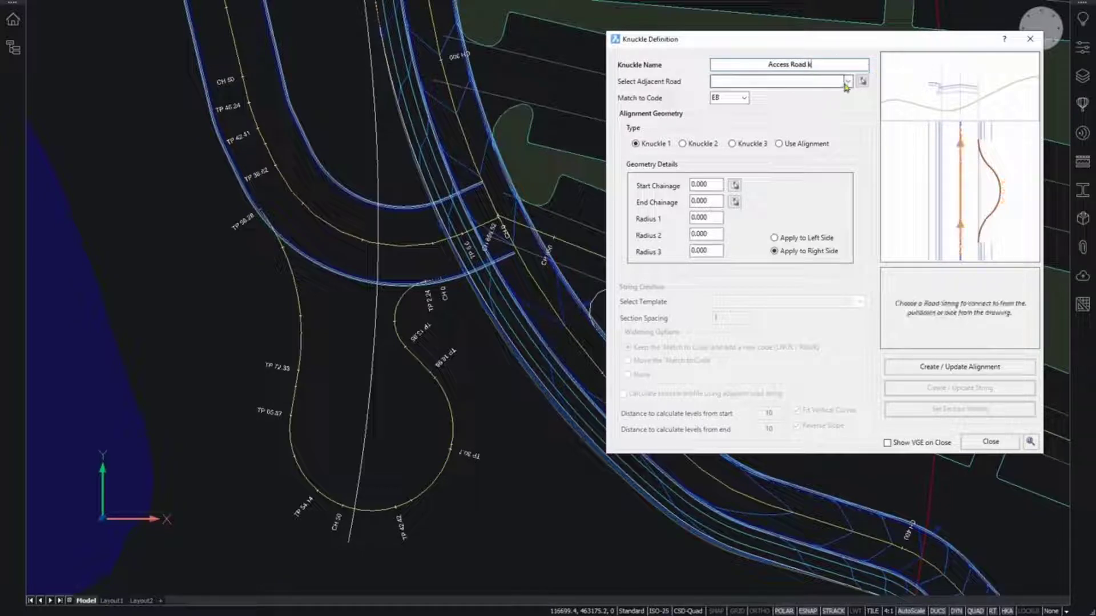
{"action": "left_click", "coordinate": [847, 81]}
{"action": "left_click", "coordinate": [765, 104]}
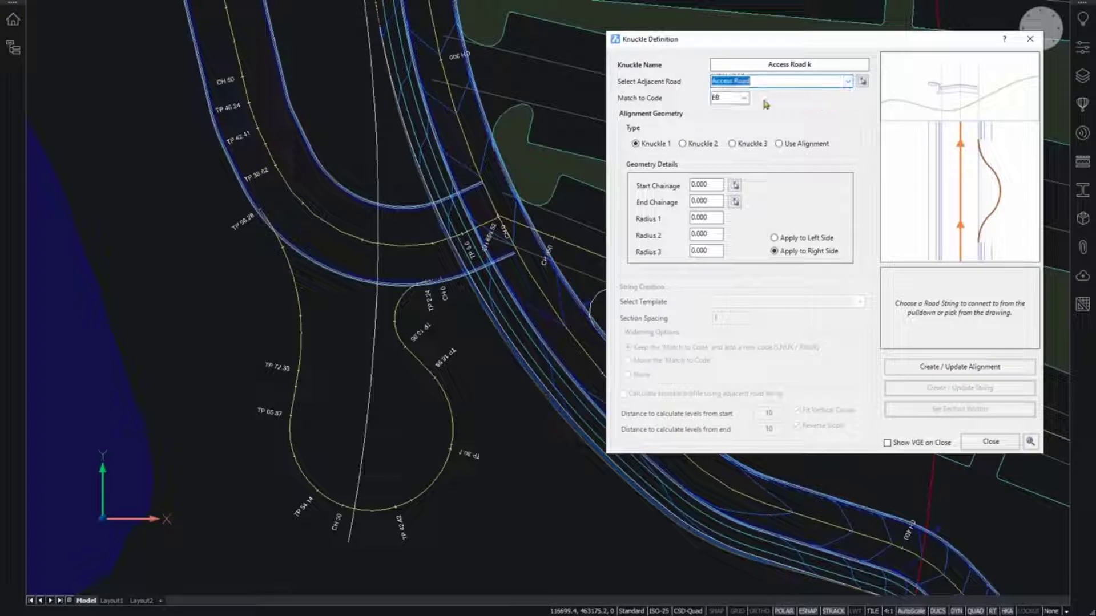
Step: Examine the chainage and radius parameters of Knuckle 1 and the geometry options of Knuckle 2 and Knuckle 3
{"action": "left_click", "coordinate": [703, 183]}
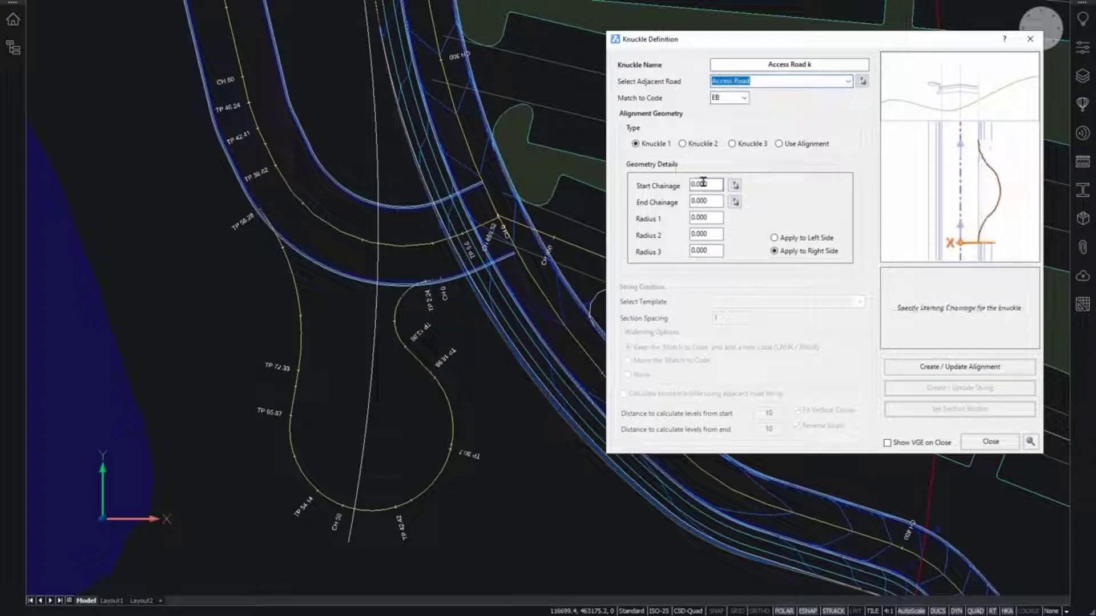
{"action": "left_click", "coordinate": [703, 200]}
{"action": "left_click", "coordinate": [703, 216]}
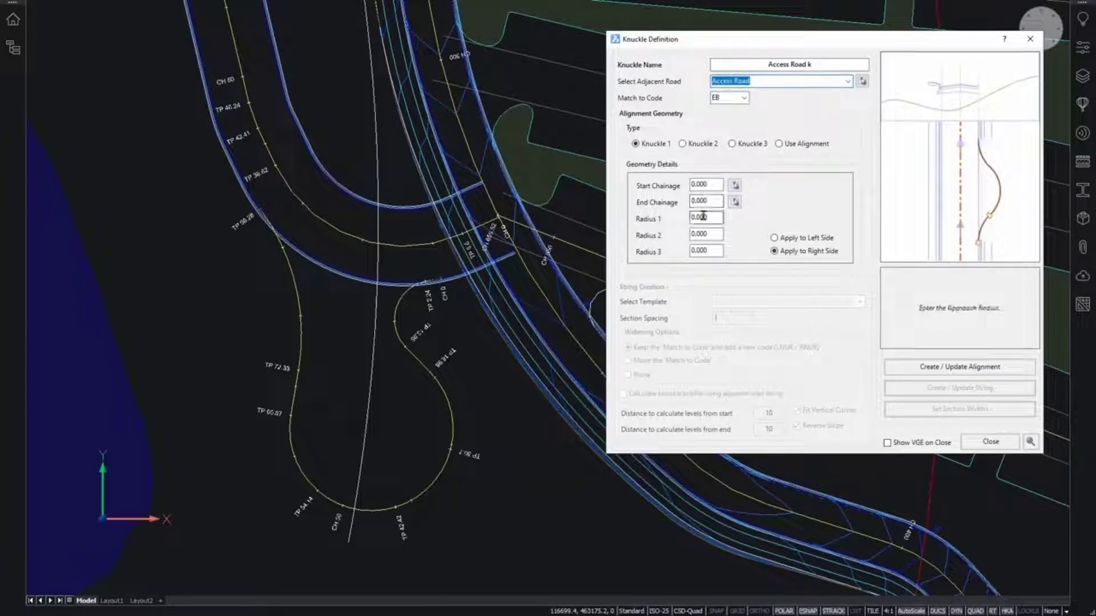
{"action": "left_click", "coordinate": [702, 233]}
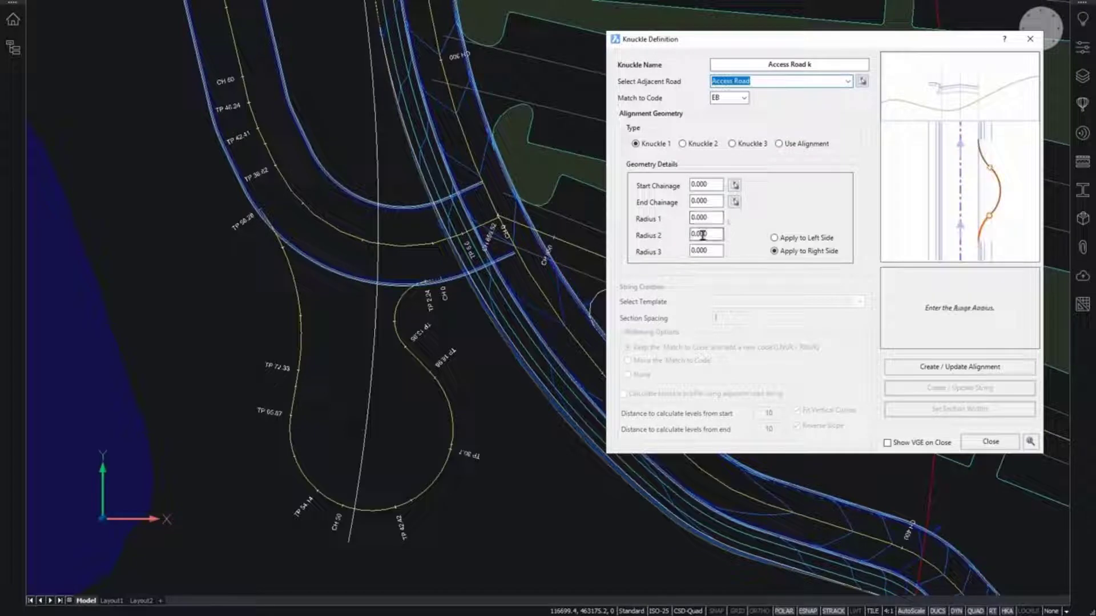
{"action": "left_click", "coordinate": [702, 216]}
{"action": "left_click", "coordinate": [706, 201]}
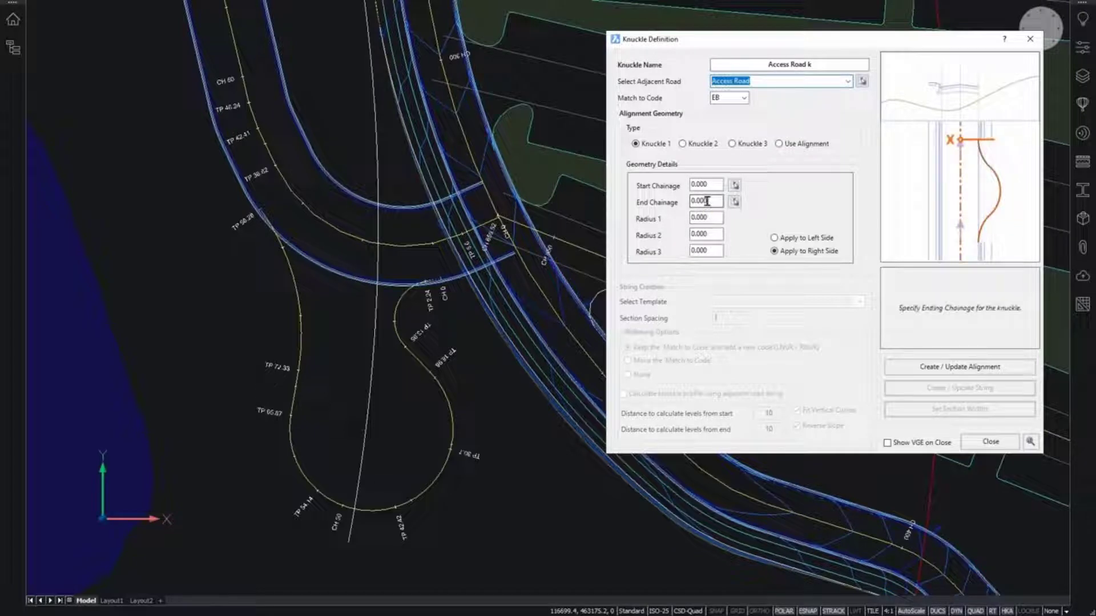
{"action": "left_click", "coordinate": [714, 144]}
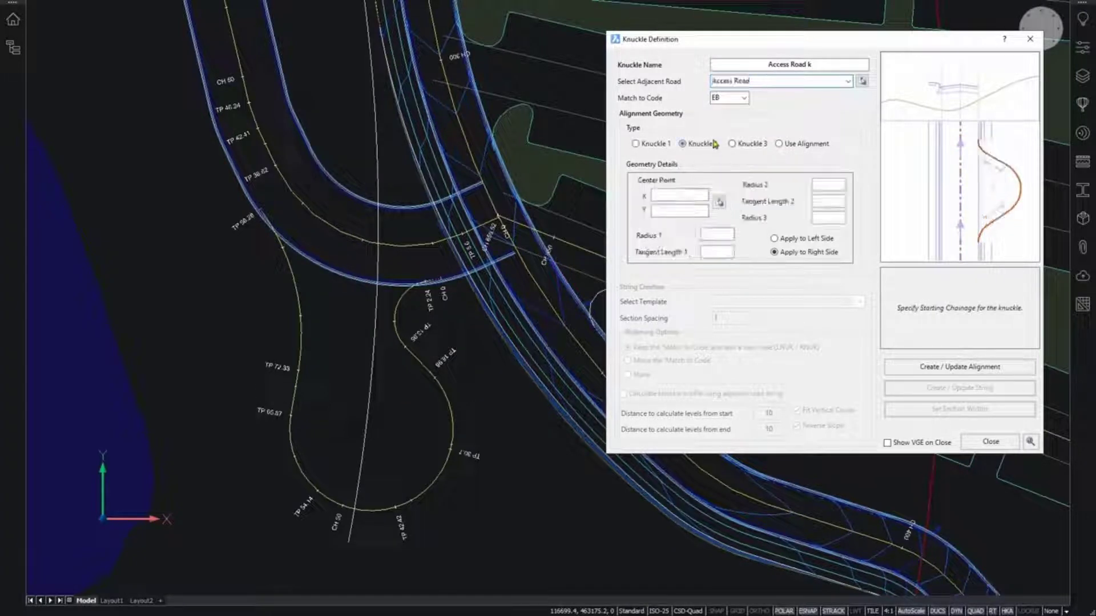
{"action": "left_click", "coordinate": [746, 150]}
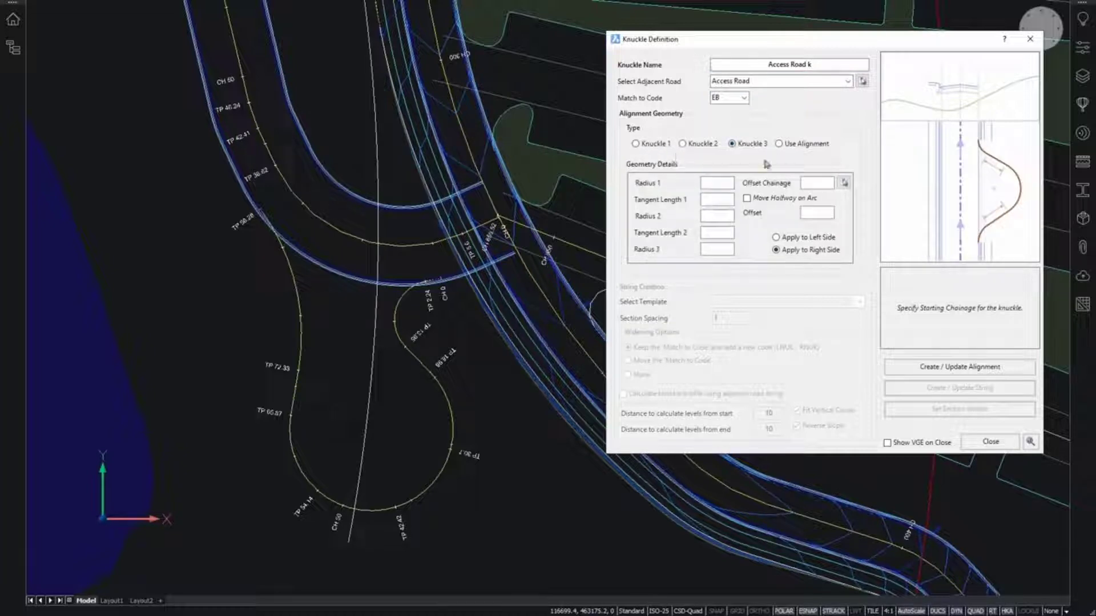
Step: Base the knuckle geometry on the existing Knuckle-Access Road alignment and create the knuckle alignment
{"action": "left_click", "coordinate": [778, 144]}
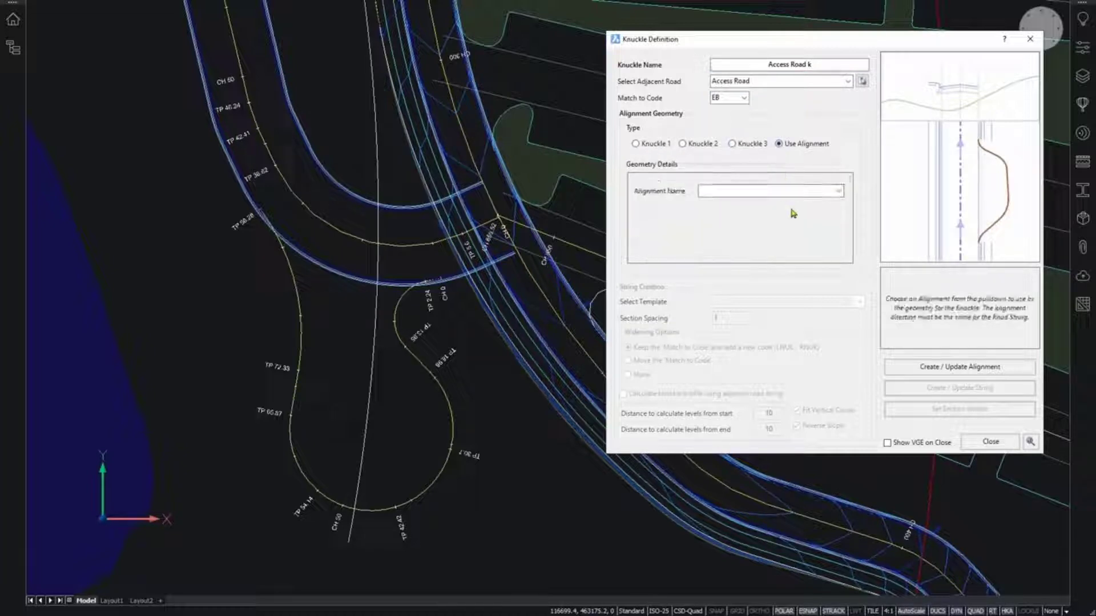
{"action": "left_click", "coordinate": [838, 191]}
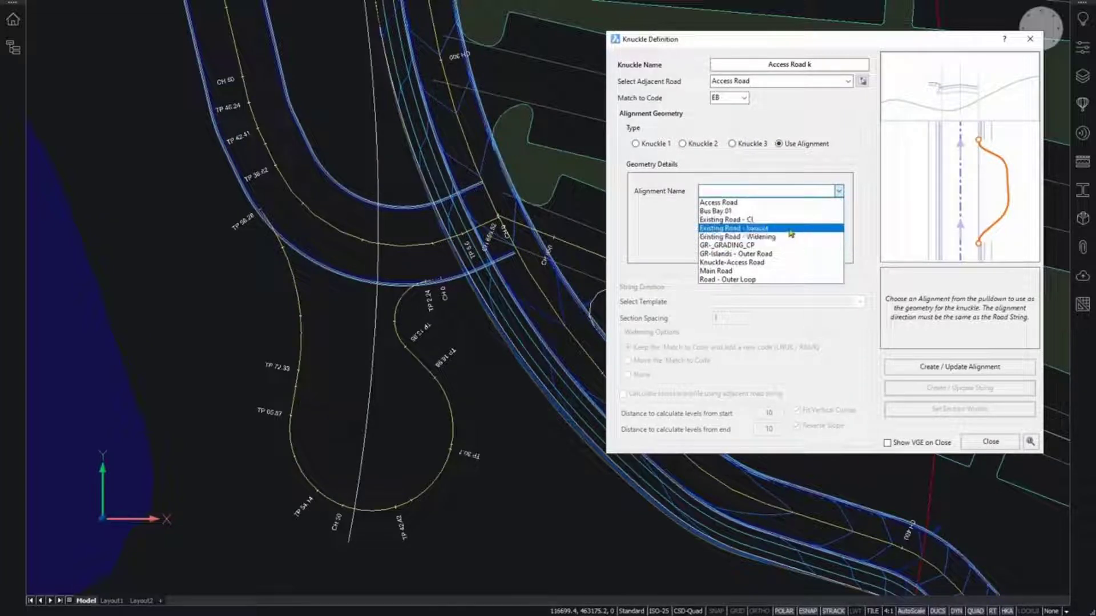
{"action": "left_click", "coordinate": [757, 264]}
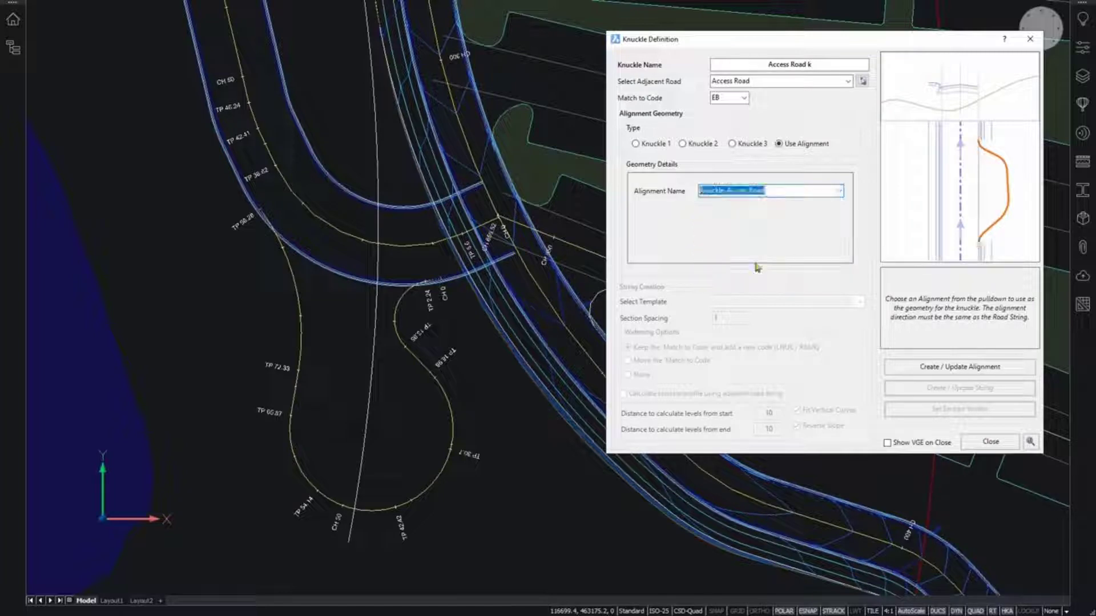
{"action": "left_click", "coordinate": [953, 369]}
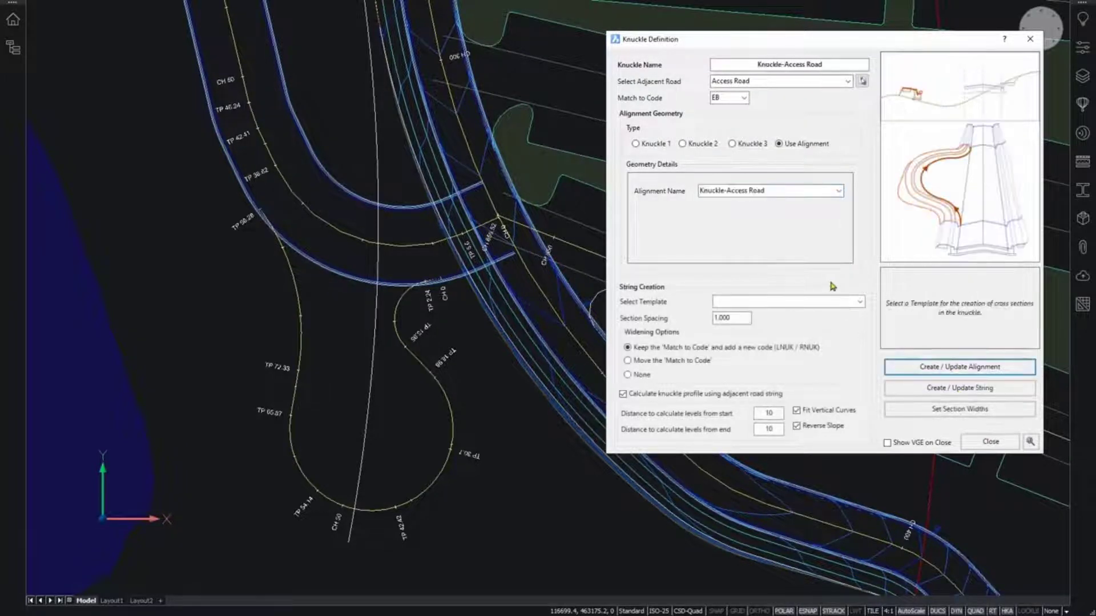
Step: Create the knuckle string with template 305 - KNUCKLE - Kerb and Gutter LHS and Reverse Slope off, and close the definition
{"action": "left_click", "coordinate": [860, 302]}
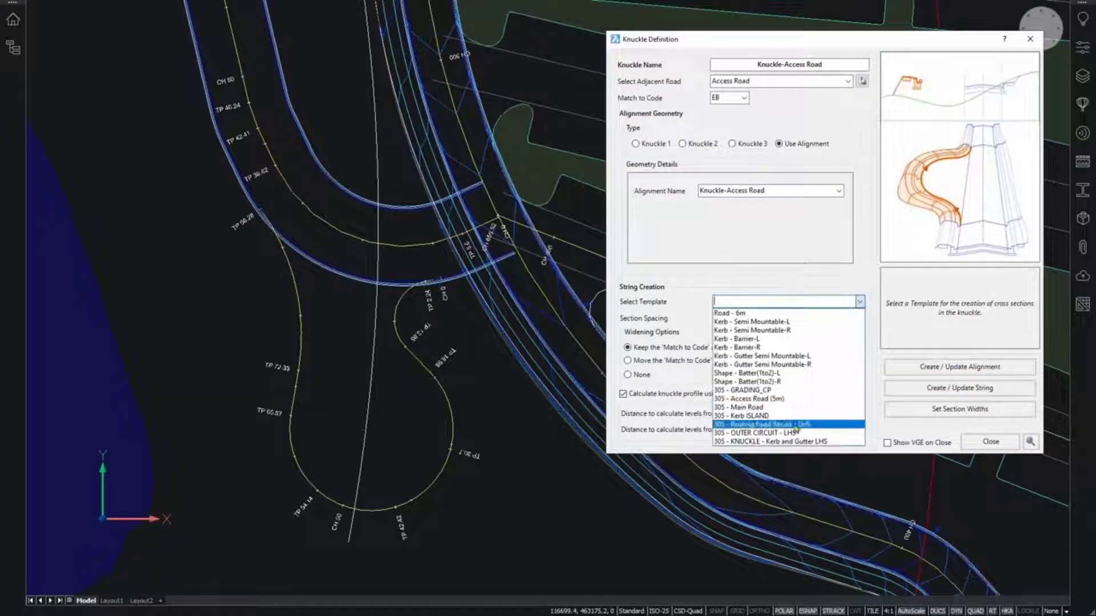
{"action": "left_click", "coordinate": [770, 441]}
{"action": "mouse_move", "coordinate": [716, 365]}
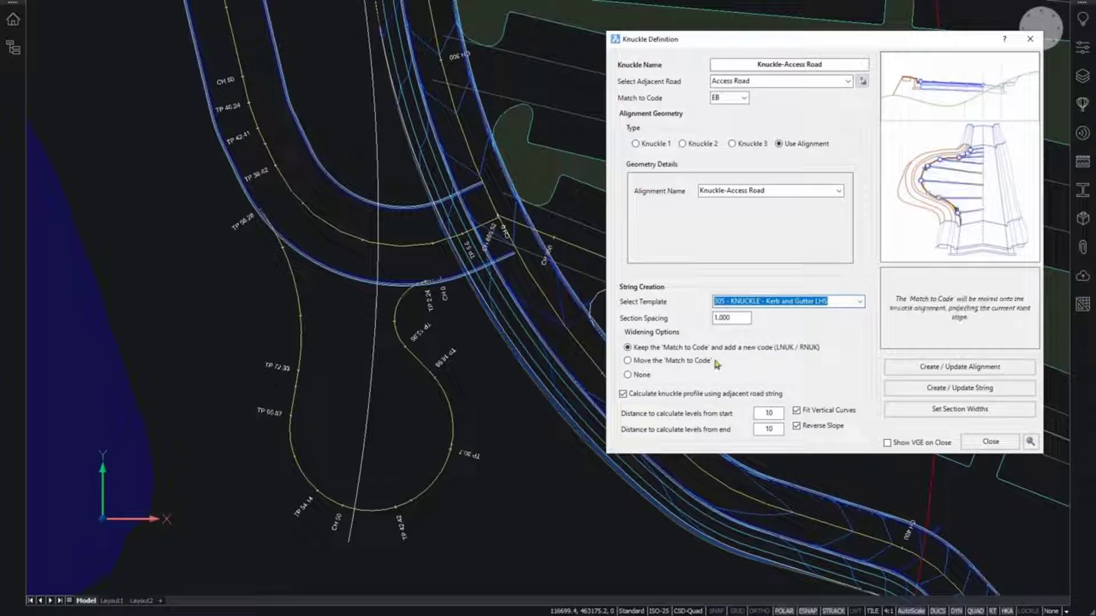
{"action": "mouse_move", "coordinate": [798, 430]}
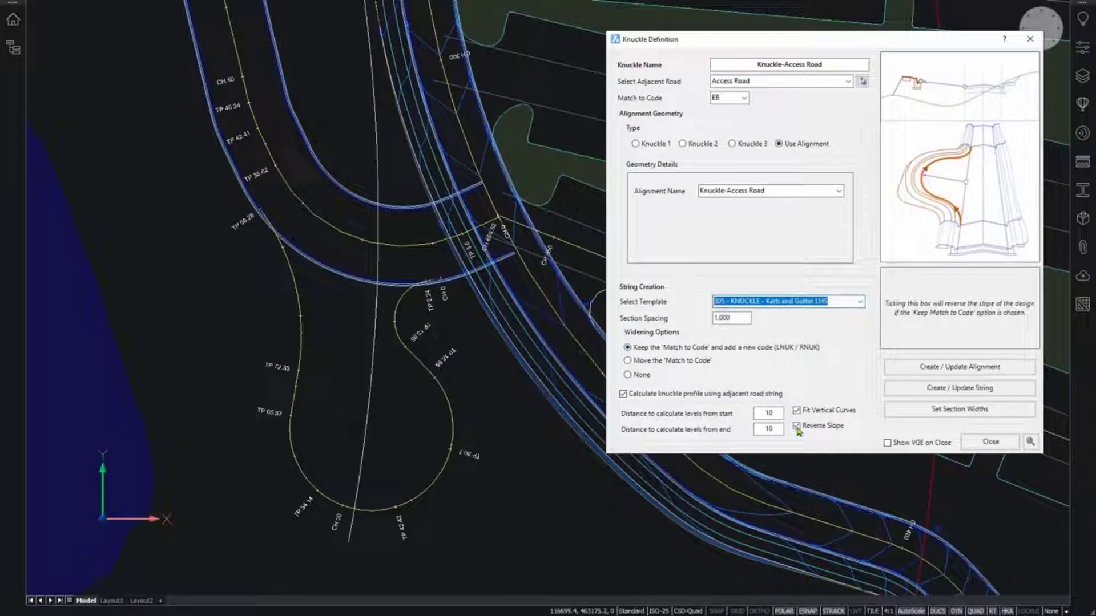
{"action": "left_click", "coordinate": [796, 428]}
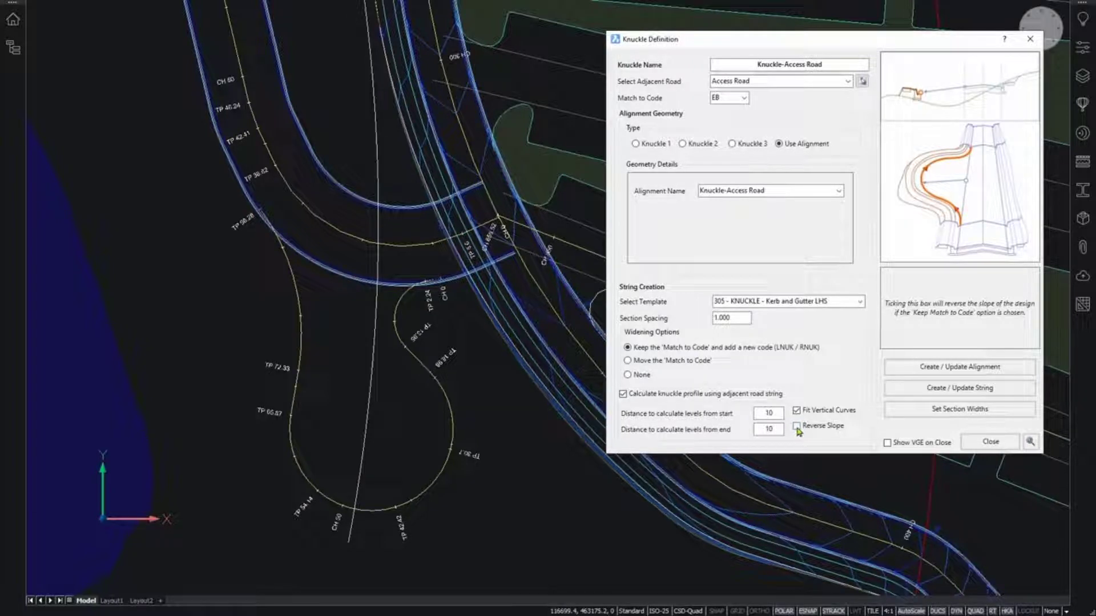
{"action": "left_click", "coordinate": [963, 391]}
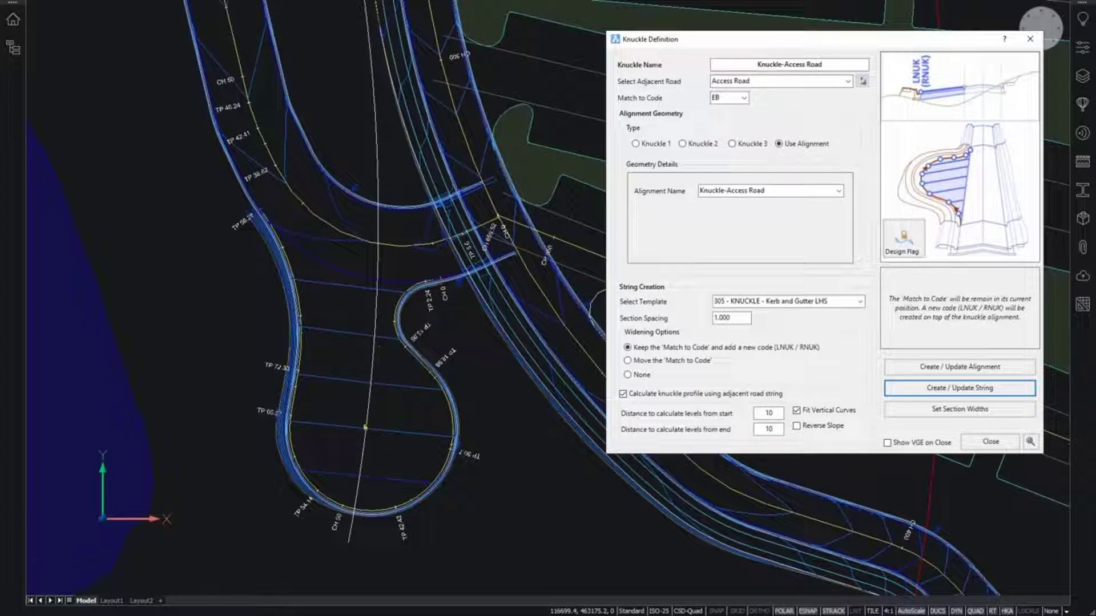
{"action": "left_click", "coordinate": [998, 445]}
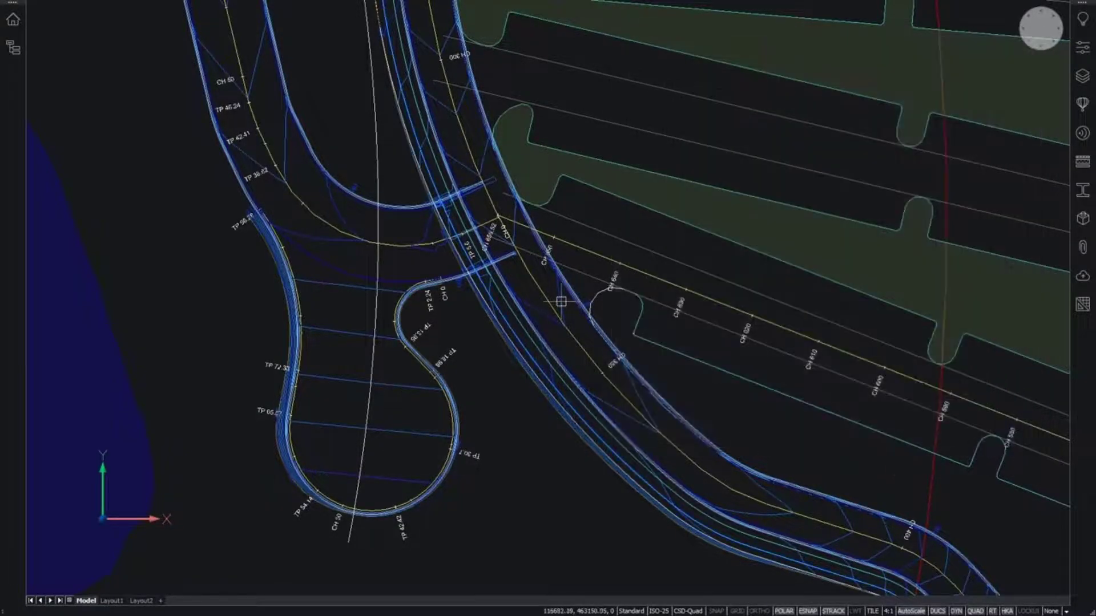
Step: Inspect the finished knuckle and the junction between the Access Road and Main Road in plan
{"action": "scroll", "coordinate": [569, 192], "scroll_direction": "down", "scroll_amount": 5}
{"action": "scroll", "coordinate": [563, 293], "scroll_direction": "up", "scroll_amount": 3}
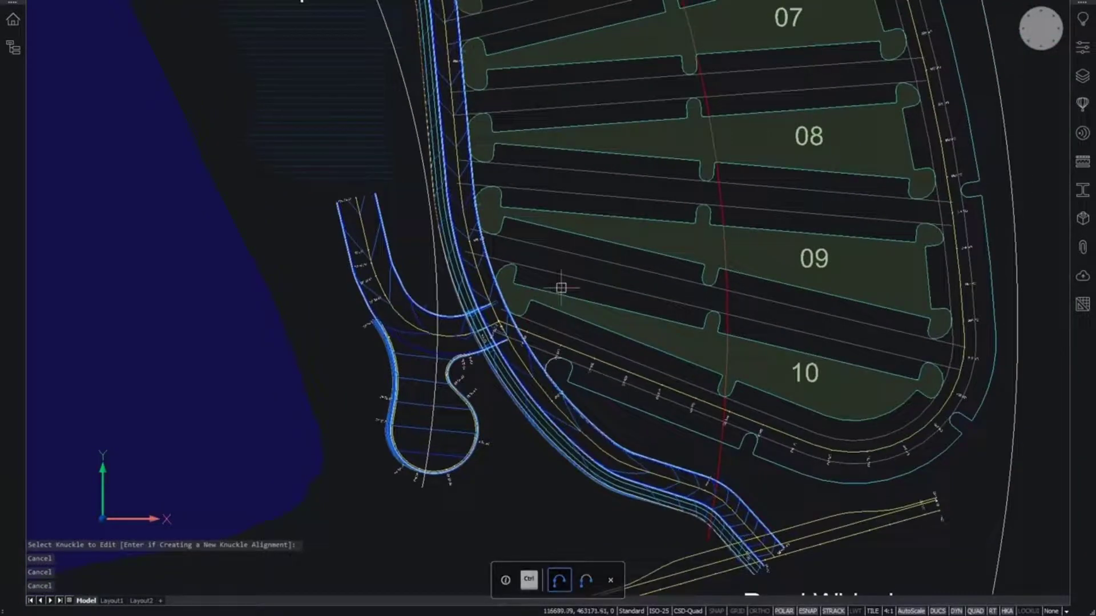
{"action": "scroll", "coordinate": [561, 287], "scroll_direction": "down", "scroll_amount": 2}
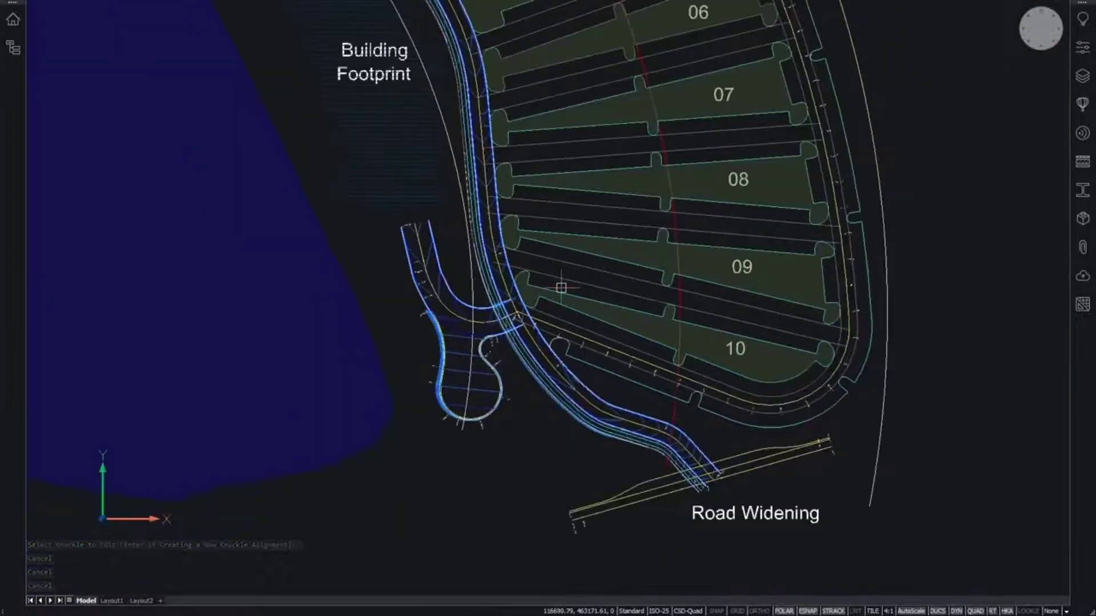
{"action": "key", "text": "Return"}
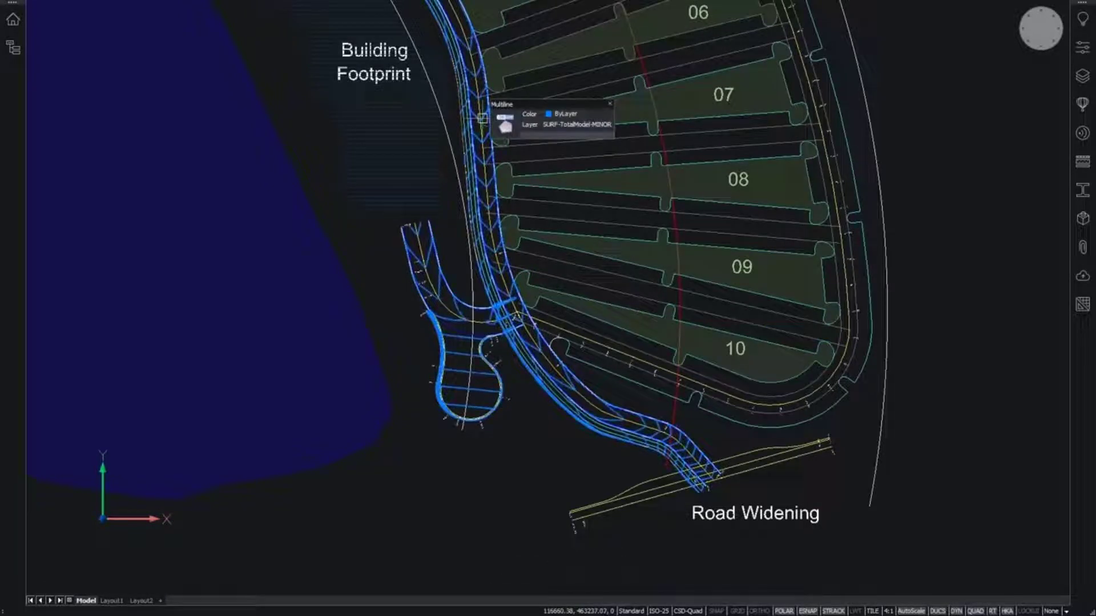
{"action": "scroll", "coordinate": [463, 315], "scroll_direction": "up", "scroll_amount": 2}
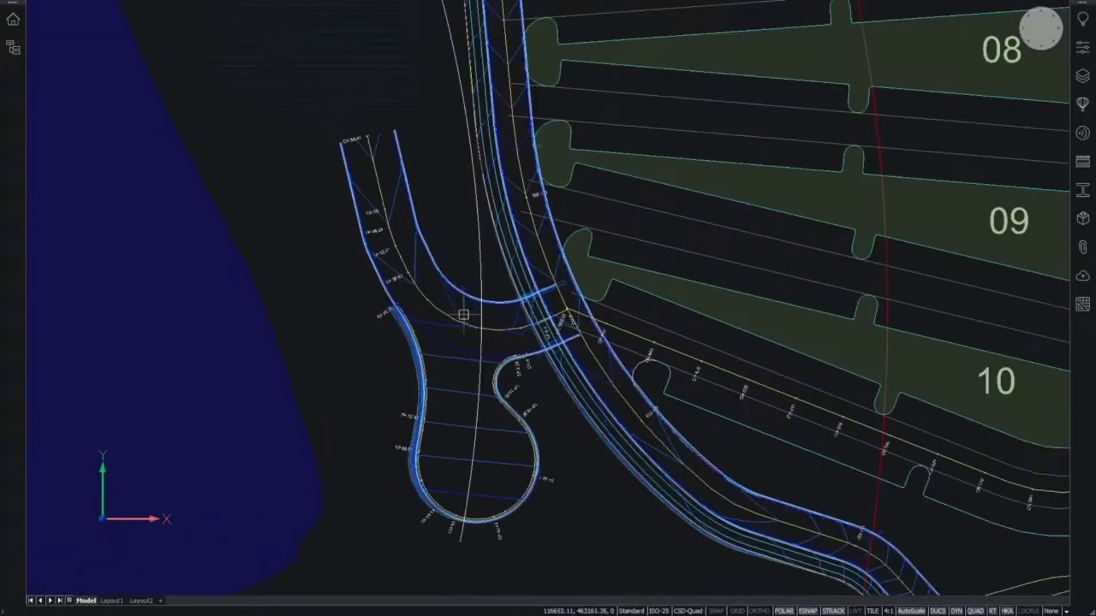
{"action": "scroll", "coordinate": [571, 317], "scroll_direction": "up", "scroll_amount": 1}
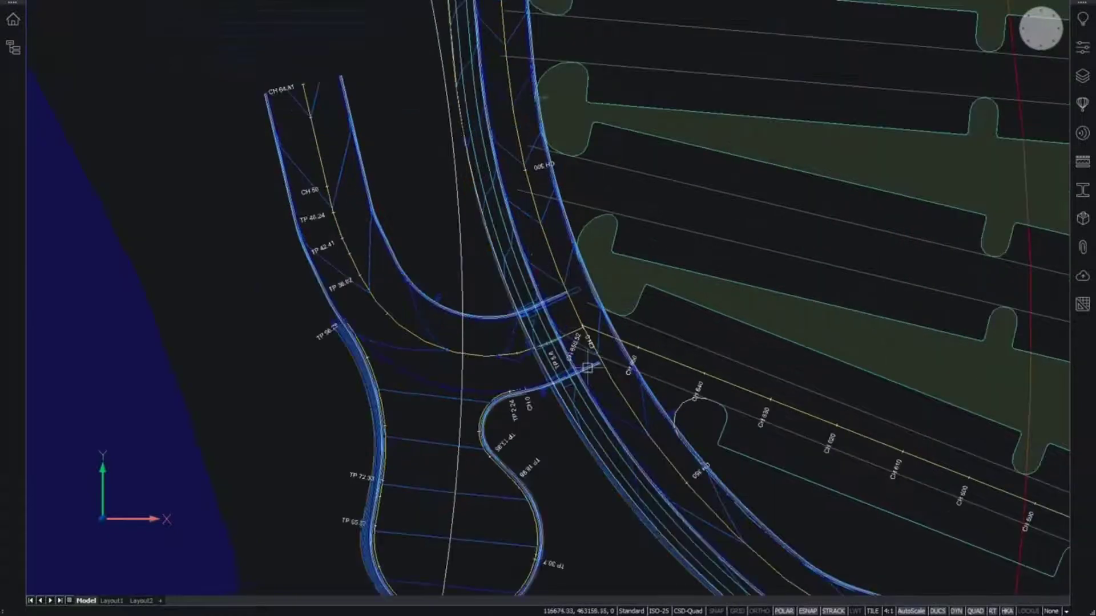
{"action": "scroll", "coordinate": [570, 317], "scroll_direction": "up", "scroll_amount": 1}
{"action": "middle_click_drag", "start_coordinate": [571, 317], "coordinate": [571, 252]}
{"action": "scroll", "coordinate": [533, 174], "scroll_direction": "up", "scroll_amount": 3}
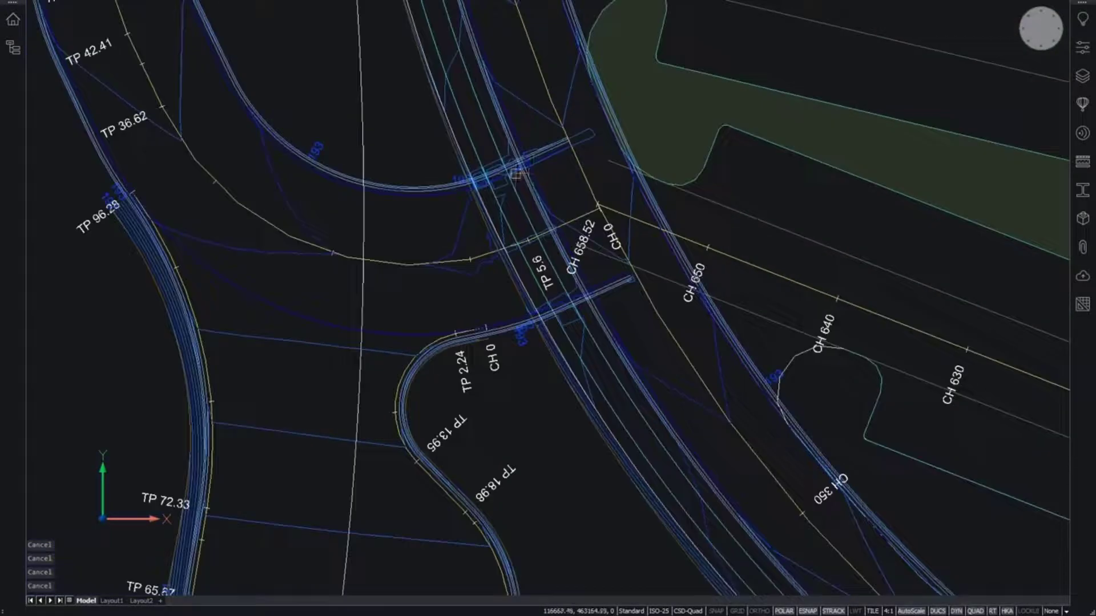
{"action": "scroll", "coordinate": [441, 248], "scroll_direction": "down", "scroll_amount": 1}
{"action": "scroll", "coordinate": [308, 272], "scroll_direction": "down", "scroll_amount": 1}
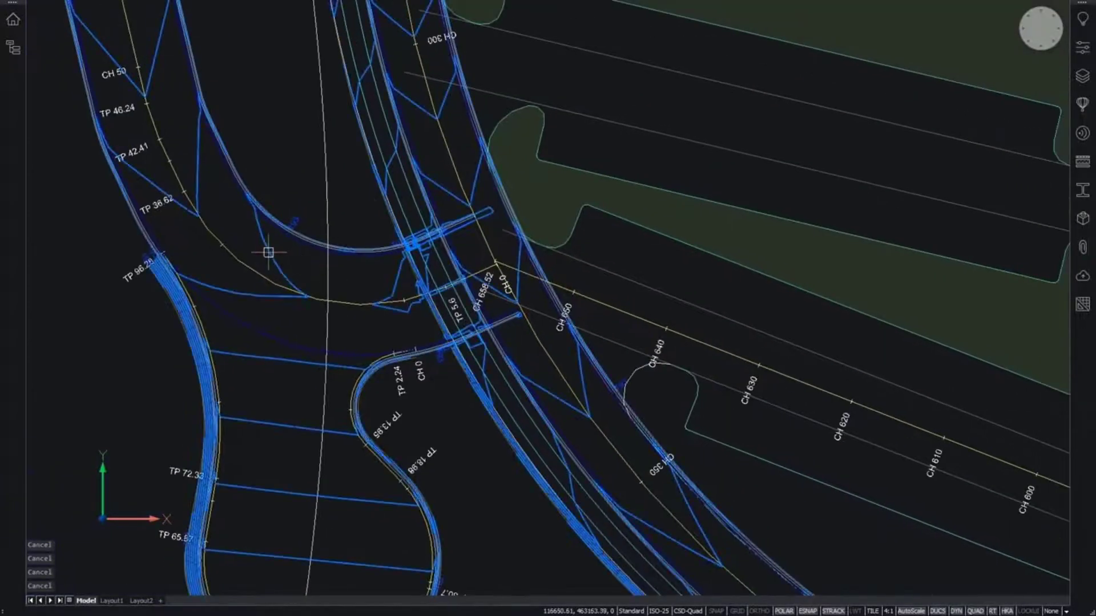
Step: Toggle the total model surface's triangles on to check the road and knuckle meshing, and turn them off again
{"action": "left_click", "coordinate": [318, 263]}
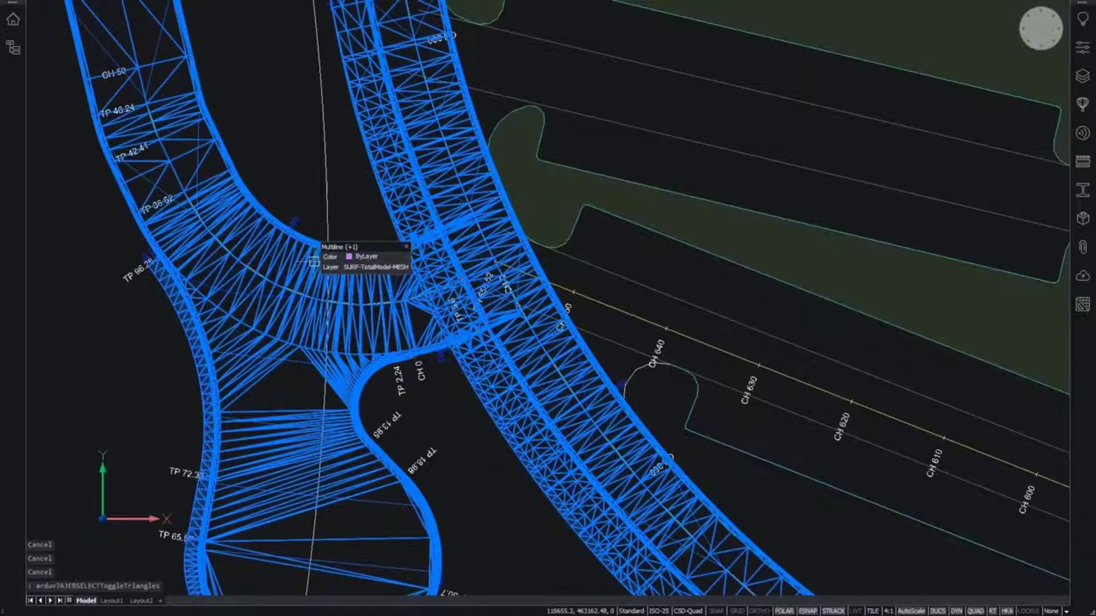
{"action": "key", "text": "Escape"}
{"action": "left_click", "coordinate": [332, 271]}
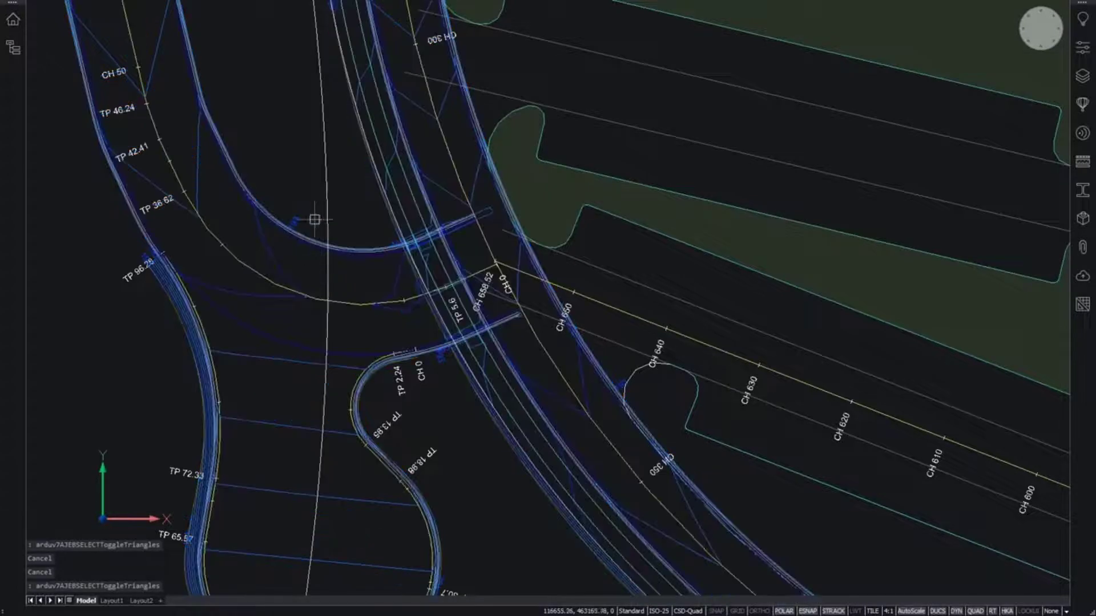
{"action": "key", "text": "Escape"}
{"action": "key", "text": "Escape"}
Step: Create the Main Road-Access Road-START-R kerb return at the junction as a single arc with radius 4
{"action": "middle_click_drag", "start_coordinate": [307, 190], "coordinate": [320, 239]}
{"action": "key", "text": "Escape"}
{"action": "key", "text": "Escape"}
{"action": "mouse_move", "coordinate": [293, 180]}
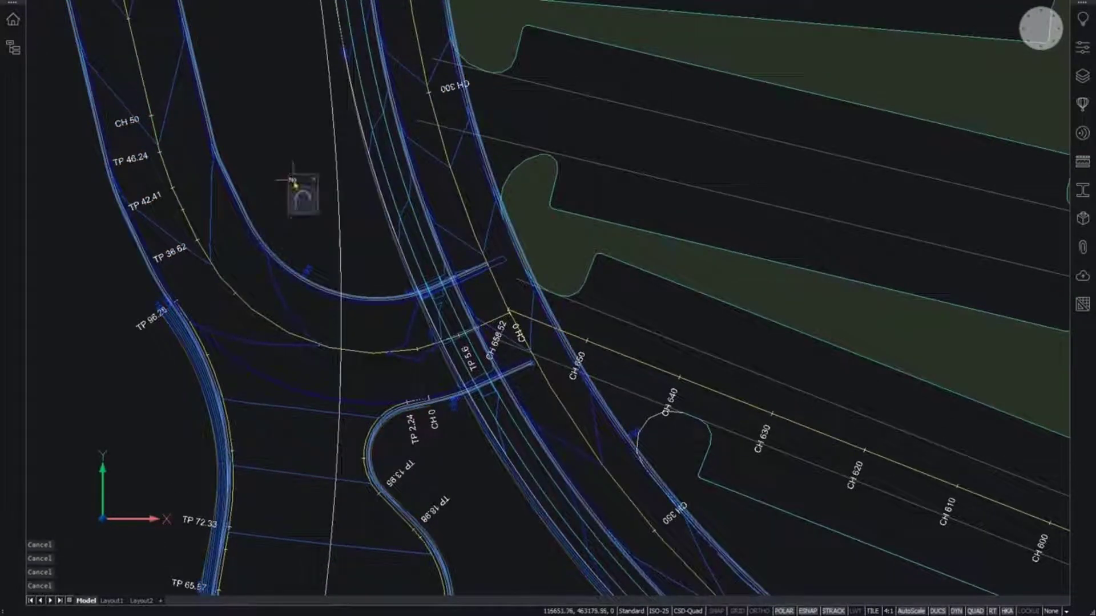
{"action": "mouse_move", "coordinate": [302, 199]}
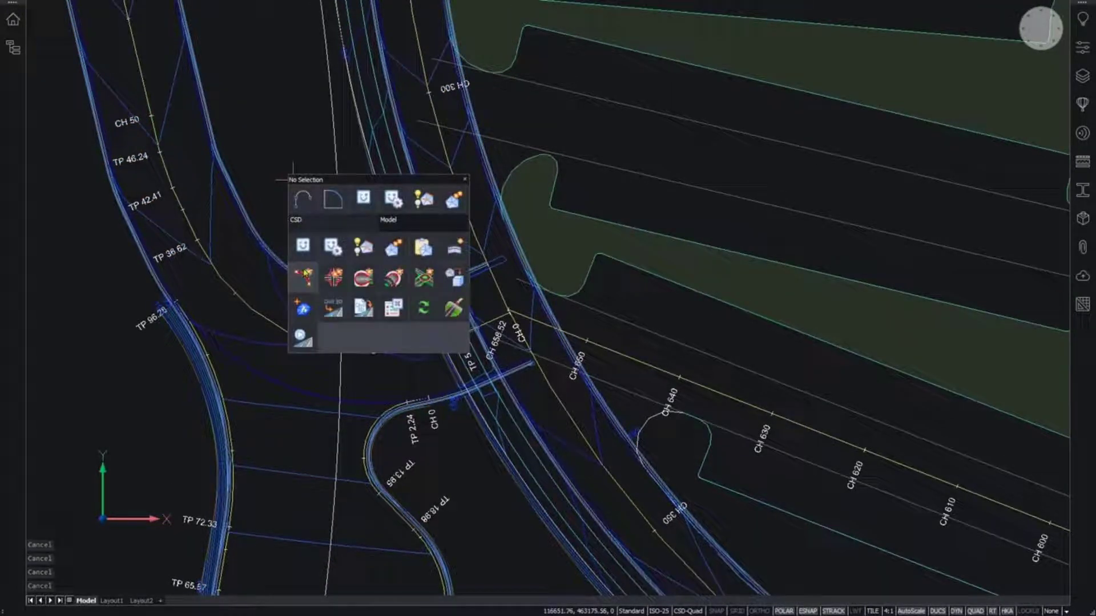
{"action": "left_click", "coordinate": [304, 278]}
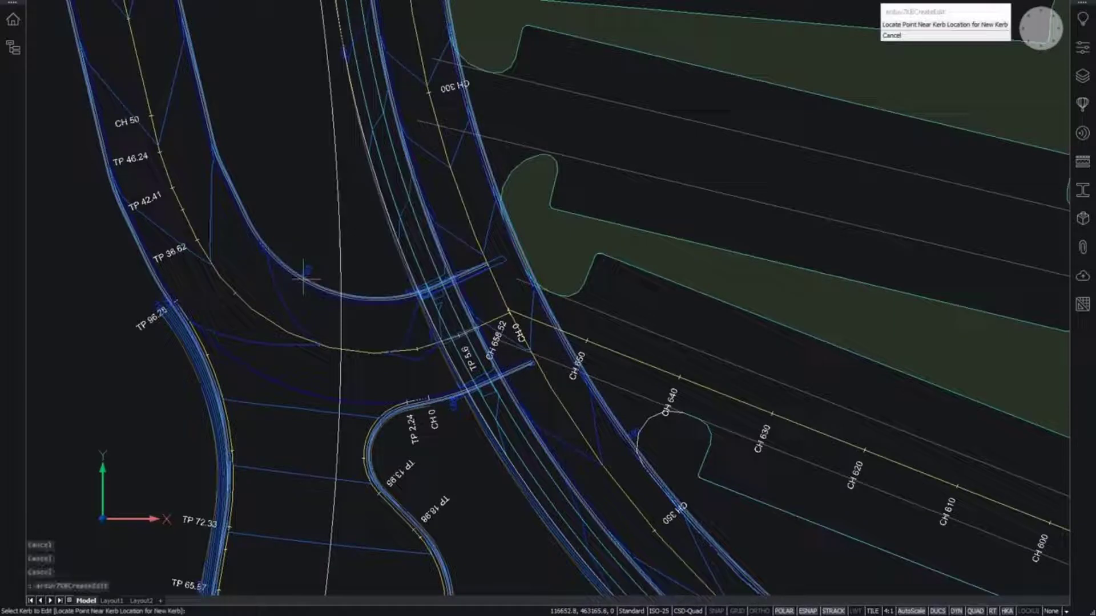
{"action": "left_click", "coordinate": [375, 263]}
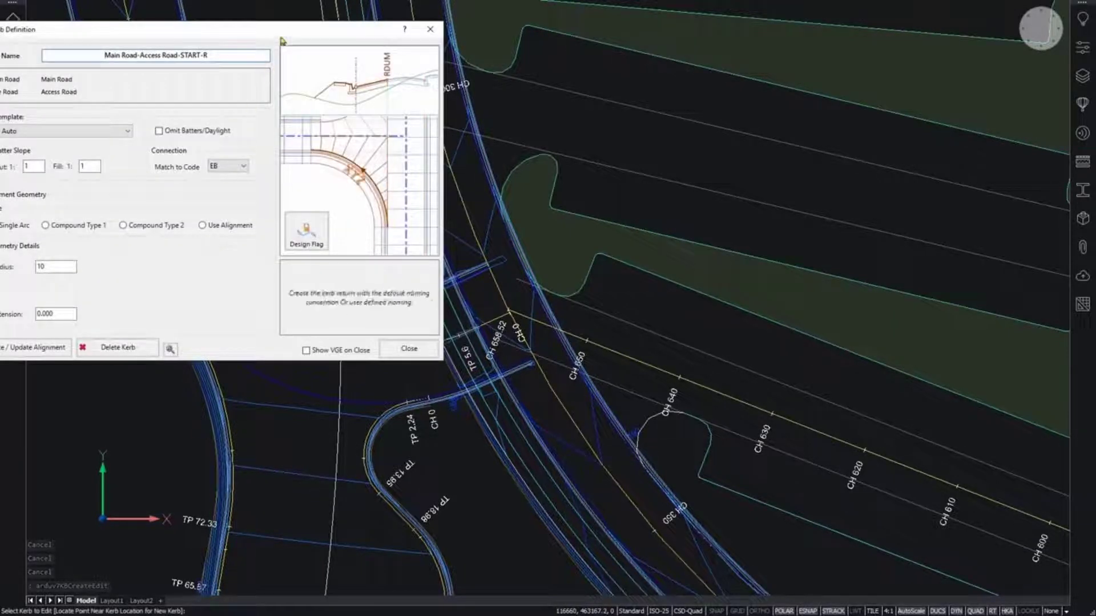
{"action": "left_click_drag", "start_coordinate": [285, 29], "coordinate": [398, 29]}
{"action": "mouse_move", "coordinate": [189, 228]}
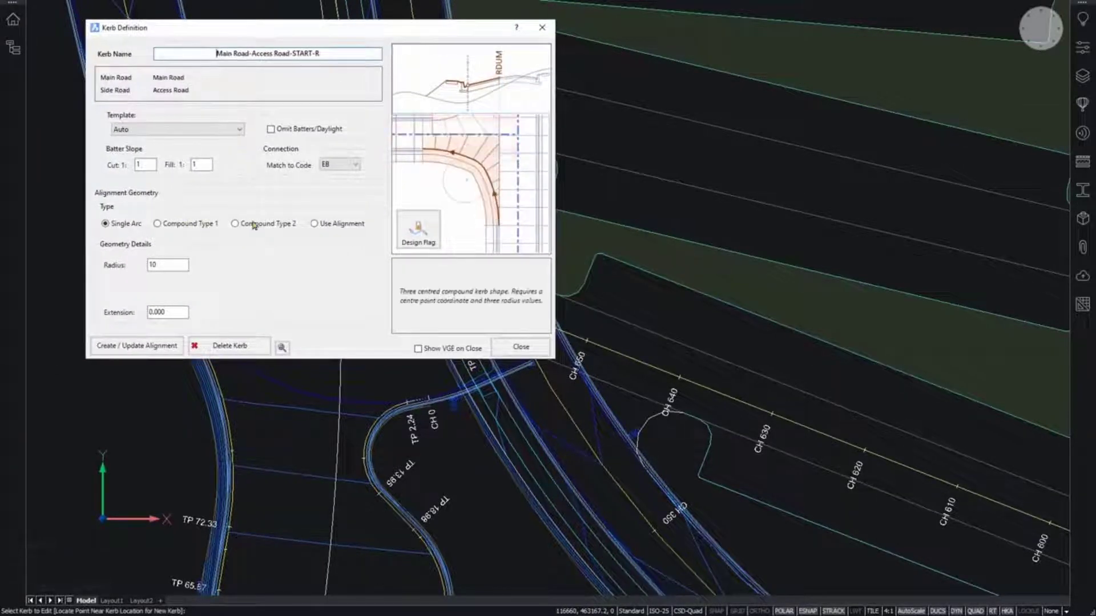
{"action": "mouse_move", "coordinate": [326, 230]}
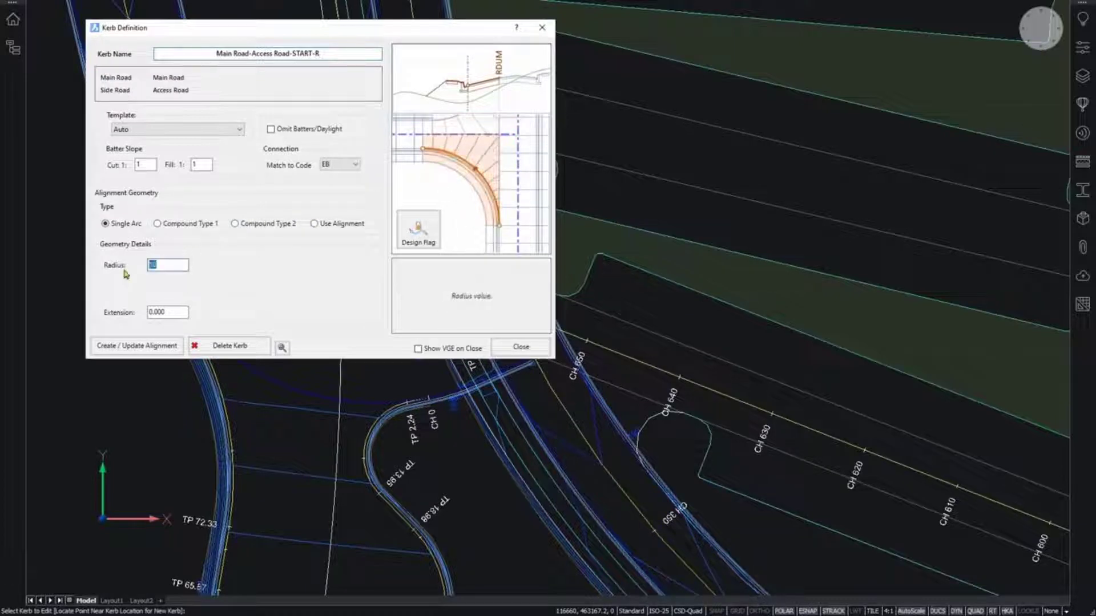
{"action": "type", "text": "4"}
{"action": "left_click", "coordinate": [146, 346]}
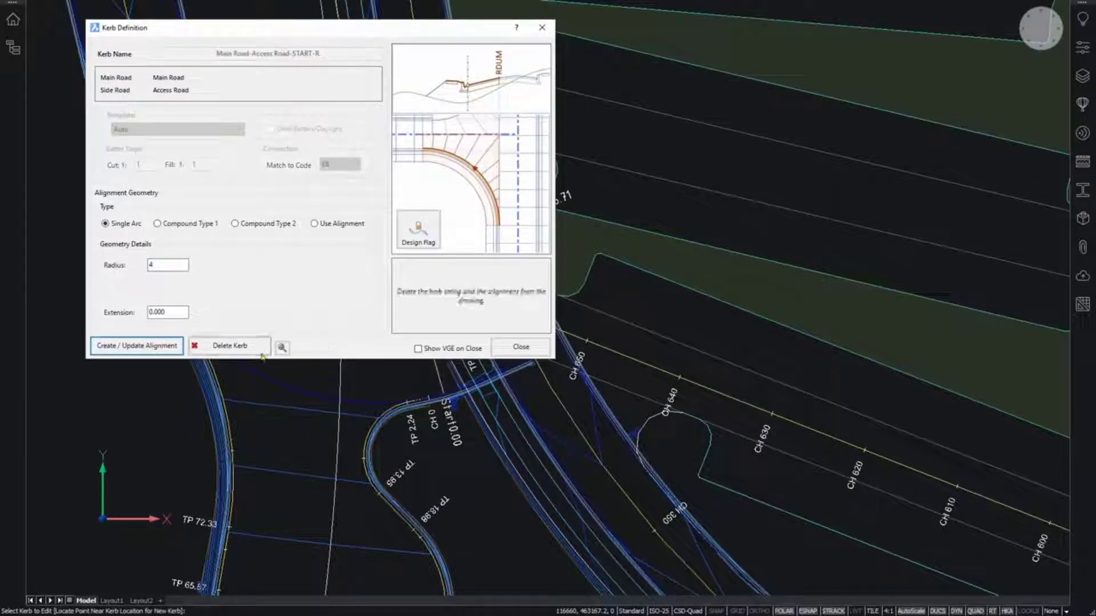
{"action": "left_click", "coordinate": [521, 348]}
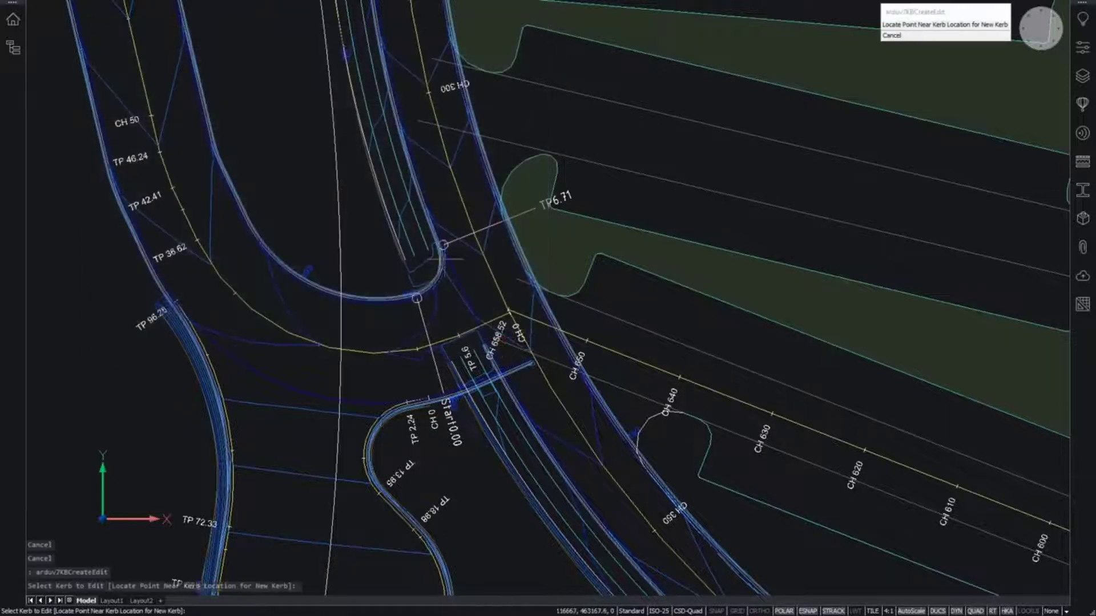
Step: Create the Main Road-Access Road-START-L kerb return on the junction's opposite corner with radius 7, and end kerb editing
{"action": "middle_click_drag", "start_coordinate": [446, 324], "coordinate": [457, 190]}
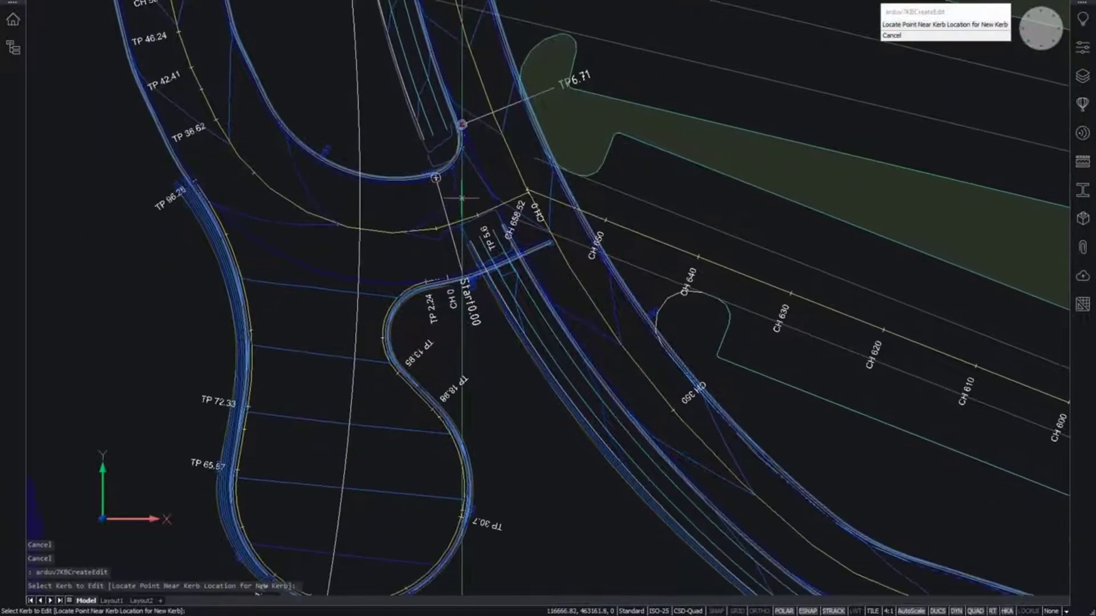
{"action": "left_click", "coordinate": [489, 345]}
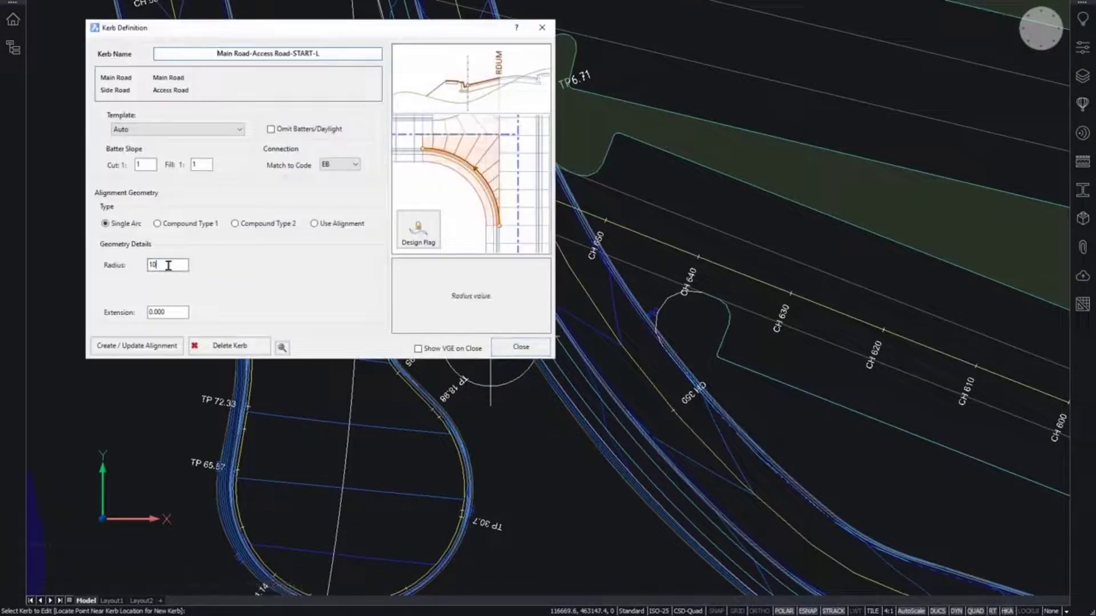
{"action": "left_click_drag", "start_coordinate": [168, 265], "coordinate": [125, 267]}
{"action": "type", "text": "7"}
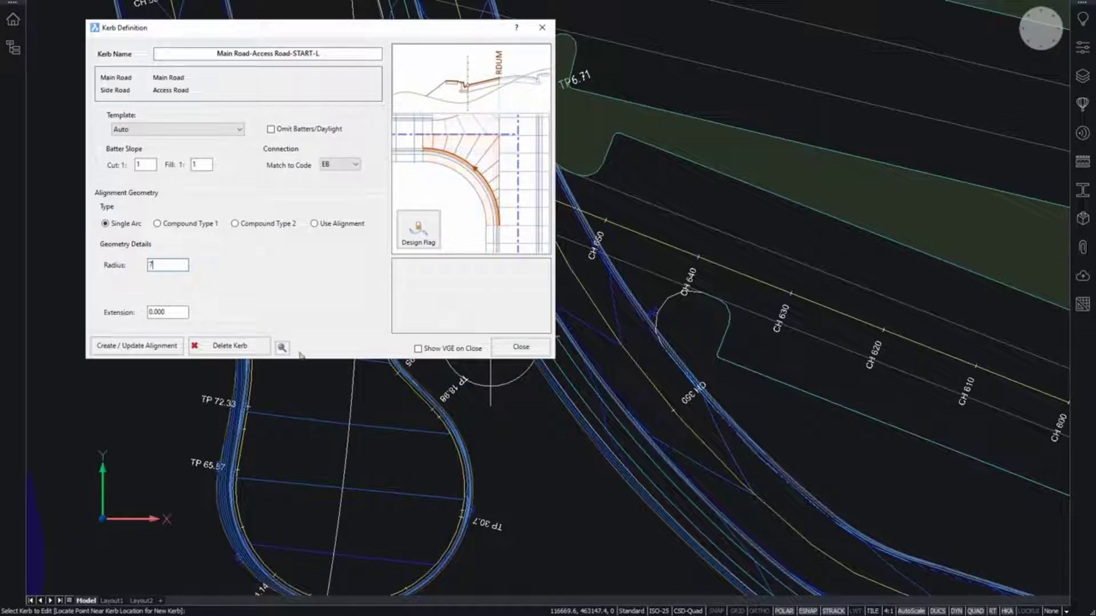
{"action": "left_click", "coordinate": [524, 347]}
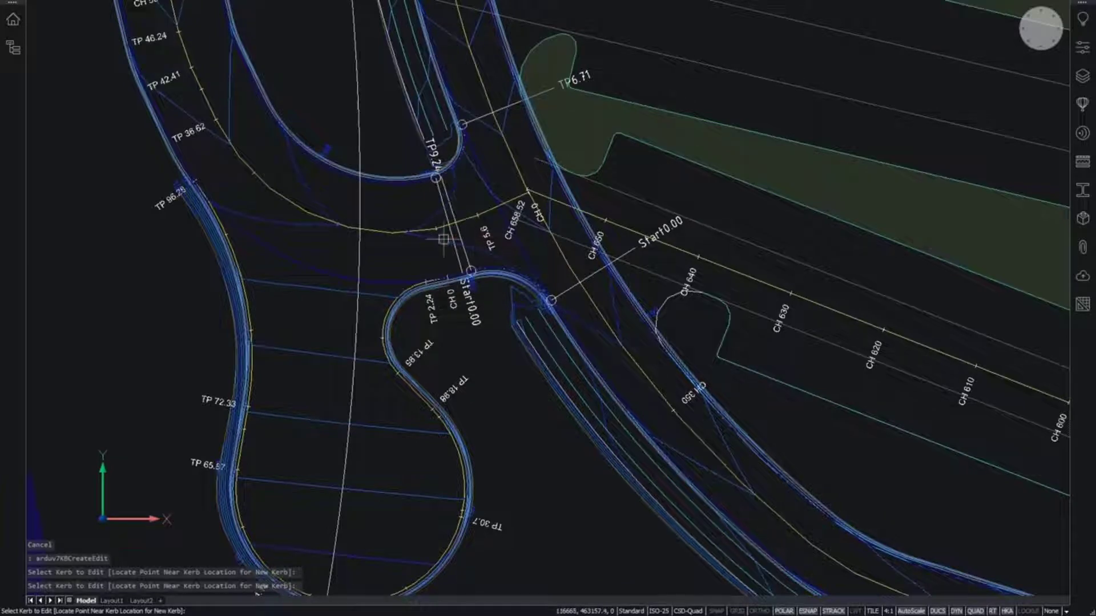
{"action": "key", "text": "Escape"}
{"action": "key", "text": "Escape"}
{"action": "key", "text": "Escape"}
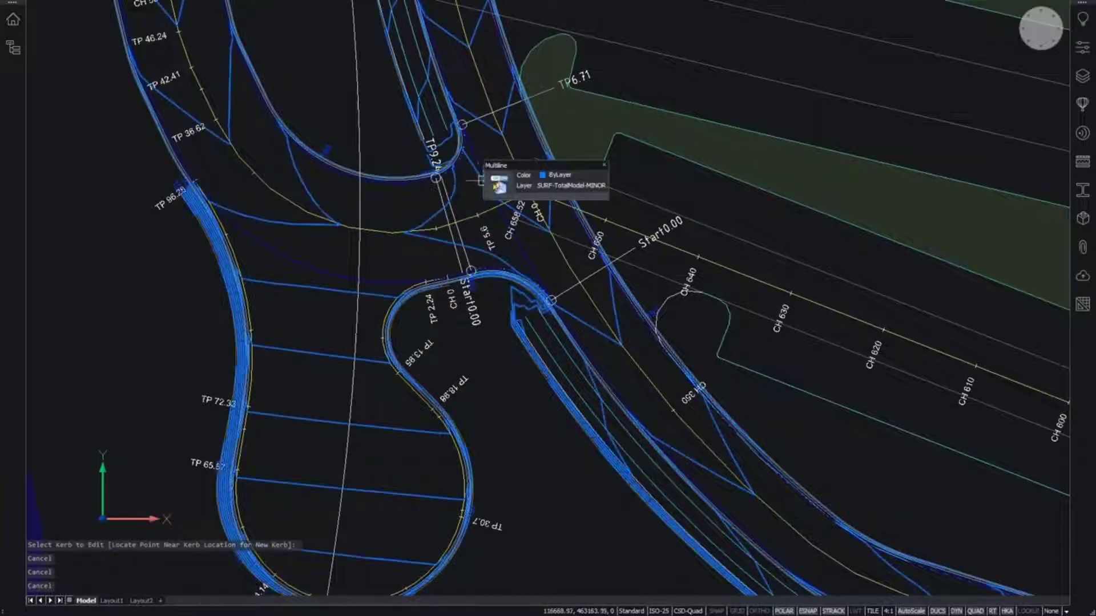
Step: Toggle the total model surface's triangles on to check the meshing around the junction kerbs, and turn them off again
{"action": "left_click", "coordinate": [499, 186]}
{"action": "scroll", "coordinate": [507, 199], "scroll_direction": "up", "scroll_amount": 3}
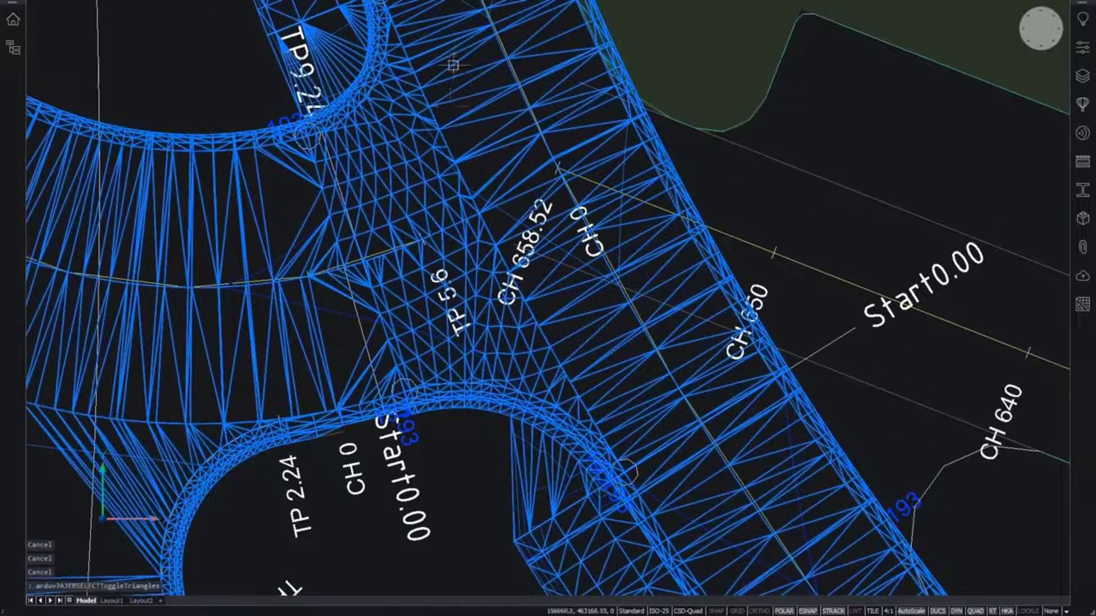
{"action": "scroll", "coordinate": [427, 326], "scroll_direction": "down", "scroll_amount": 3}
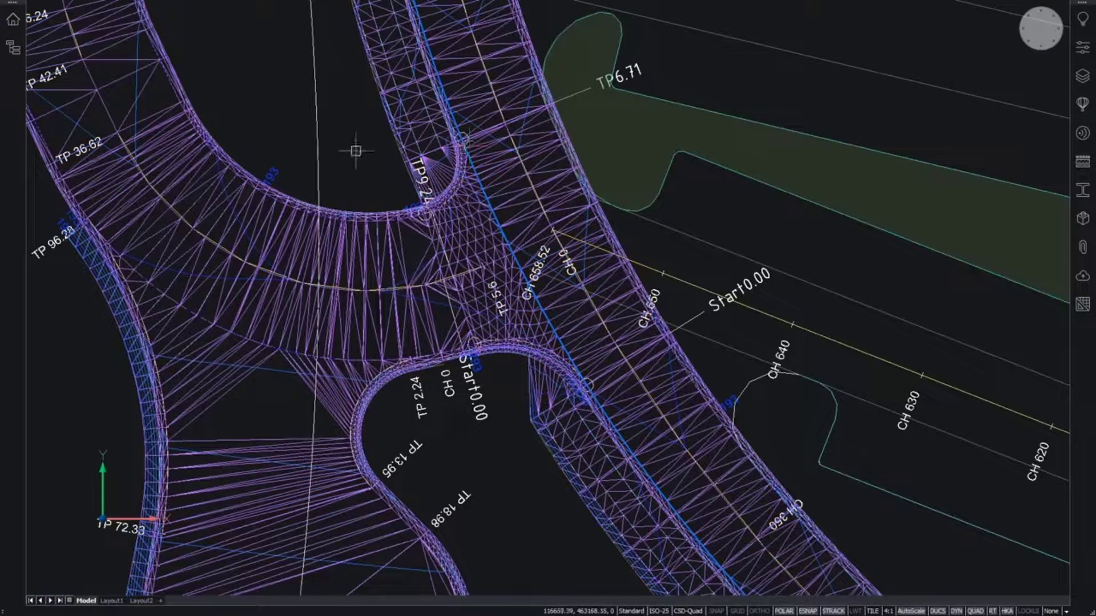
{"action": "key", "text": "Escape"}
{"action": "key", "text": "Escape"}
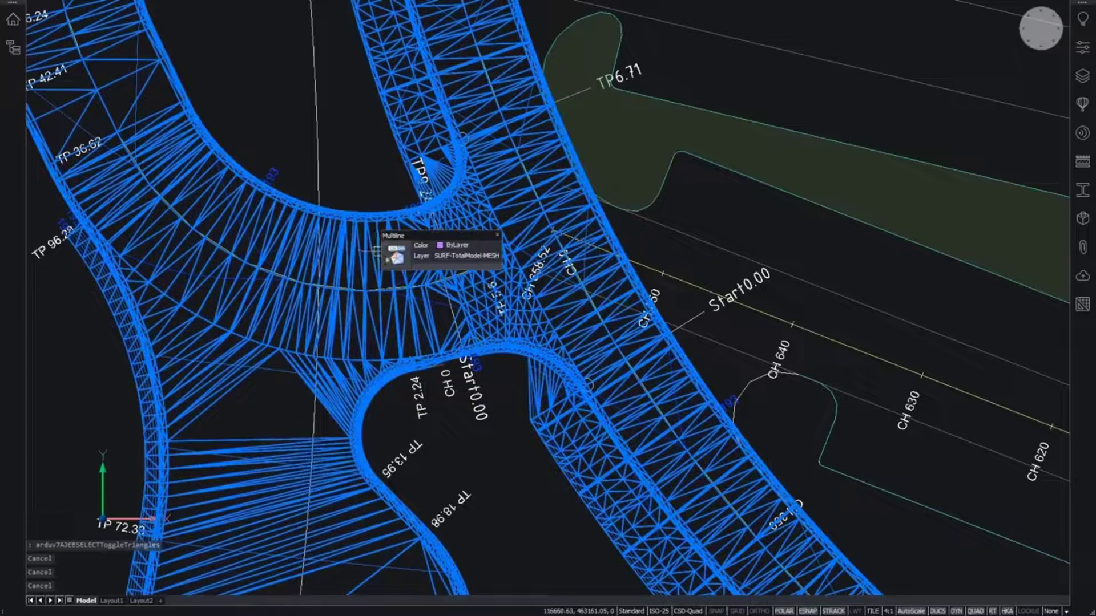
{"action": "mouse_move", "coordinate": [395, 264]}
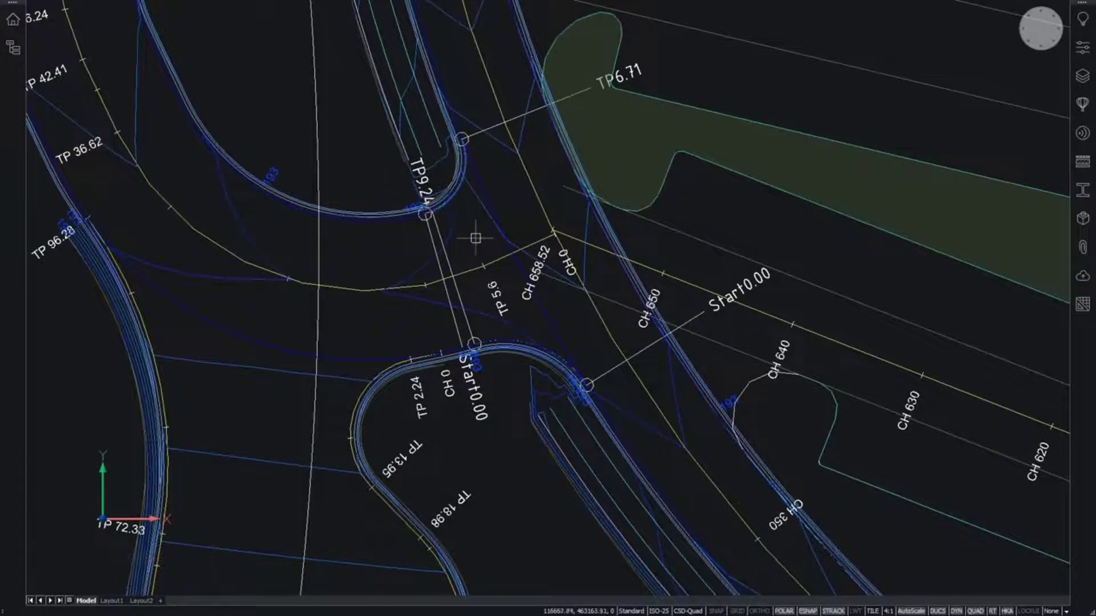
Step: Turn on lineweight display at the Bus Bay so the bay's alignment along Main Road stands out
{"action": "scroll", "coordinate": [496, 261], "scroll_direction": "down", "scroll_amount": 6}
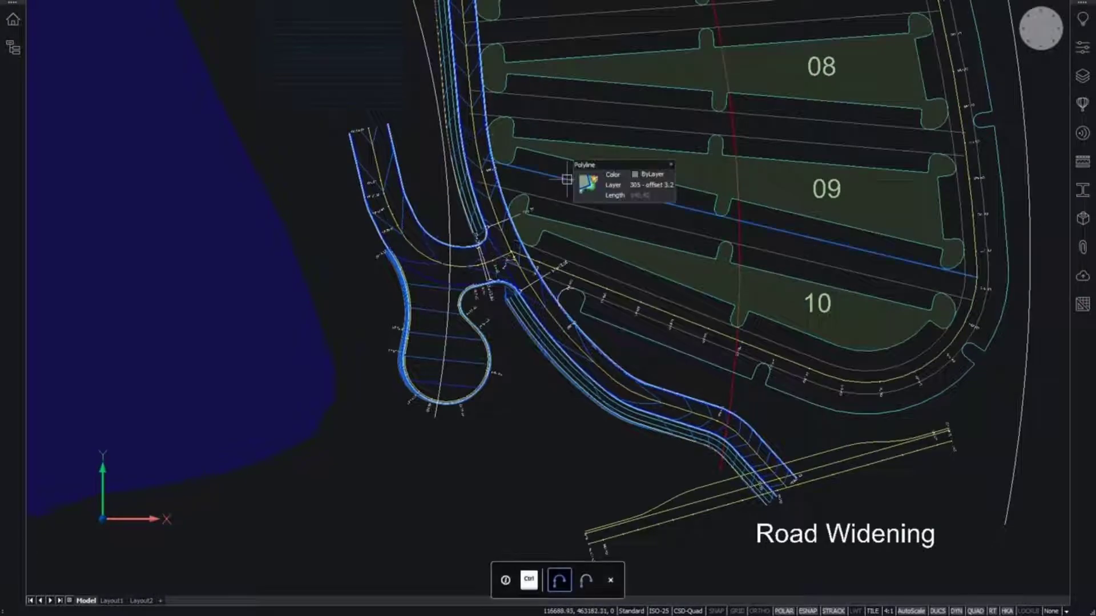
{"action": "mouse_move", "coordinate": [549, 88]}
{"action": "middle_mouse_down"}
{"action": "mouse_move", "coordinate": [569, 259]}
{"action": "mouse_move", "coordinate": [602, 382]}
{"action": "middle_mouse_up"}
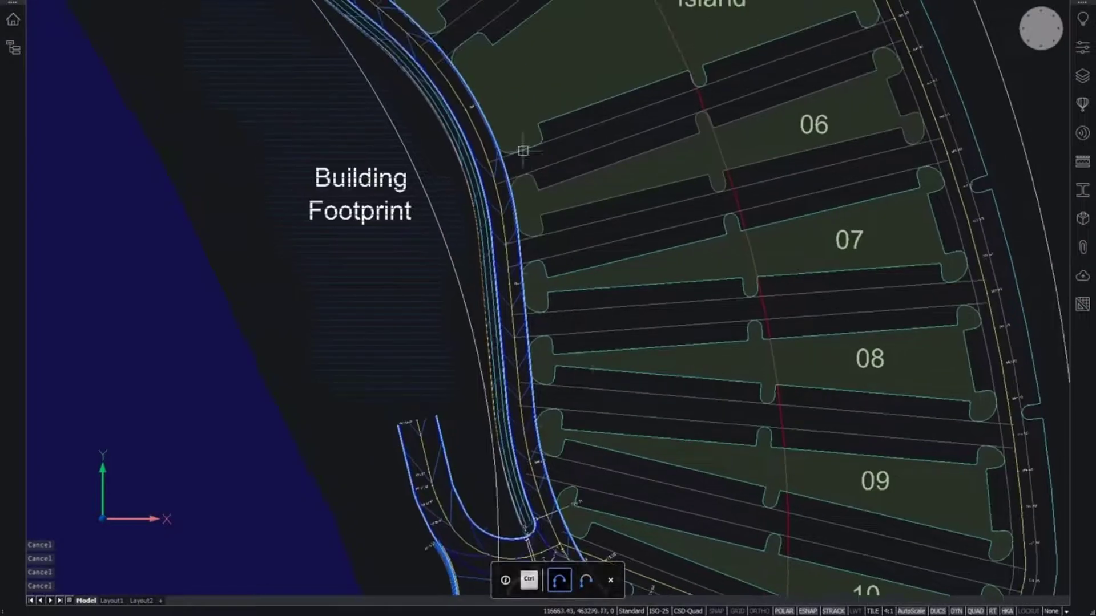
{"action": "mouse_move", "coordinate": [519, 151]}
{"action": "middle_mouse_down"}
{"action": "mouse_move", "coordinate": [696, 374]}
{"action": "mouse_move", "coordinate": [624, 308]}
{"action": "middle_mouse_up"}
{"action": "scroll", "coordinate": [416, 118], "scroll_direction": "up", "scroll_amount": 5}
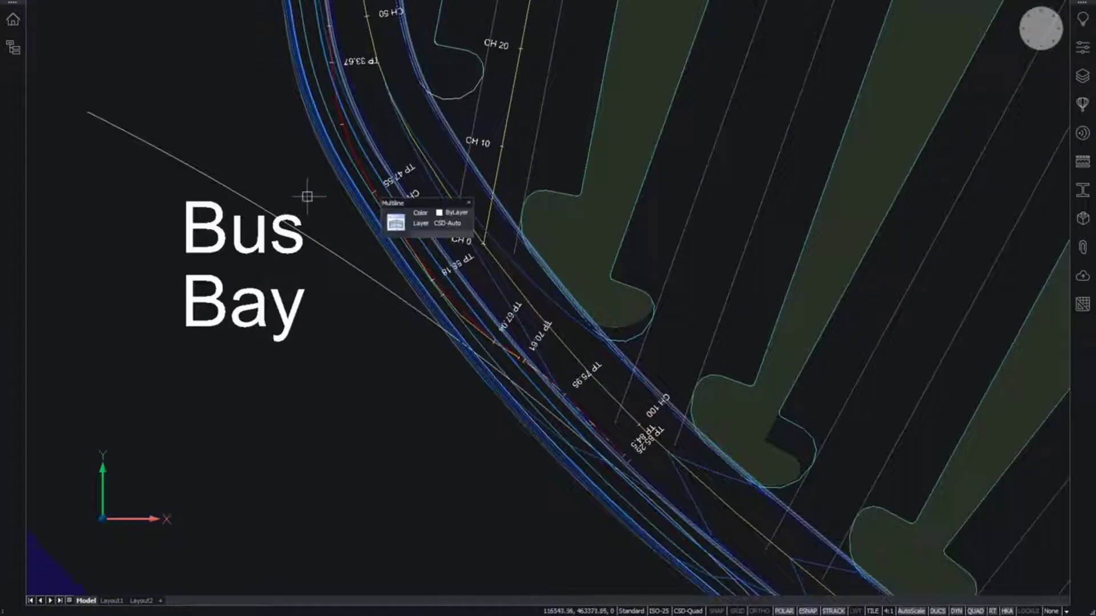
{"action": "key", "text": "Escape"}
{"action": "key", "text": "Escape"}
{"action": "key", "text": "Escape"}
{"action": "key", "text": "Escape"}
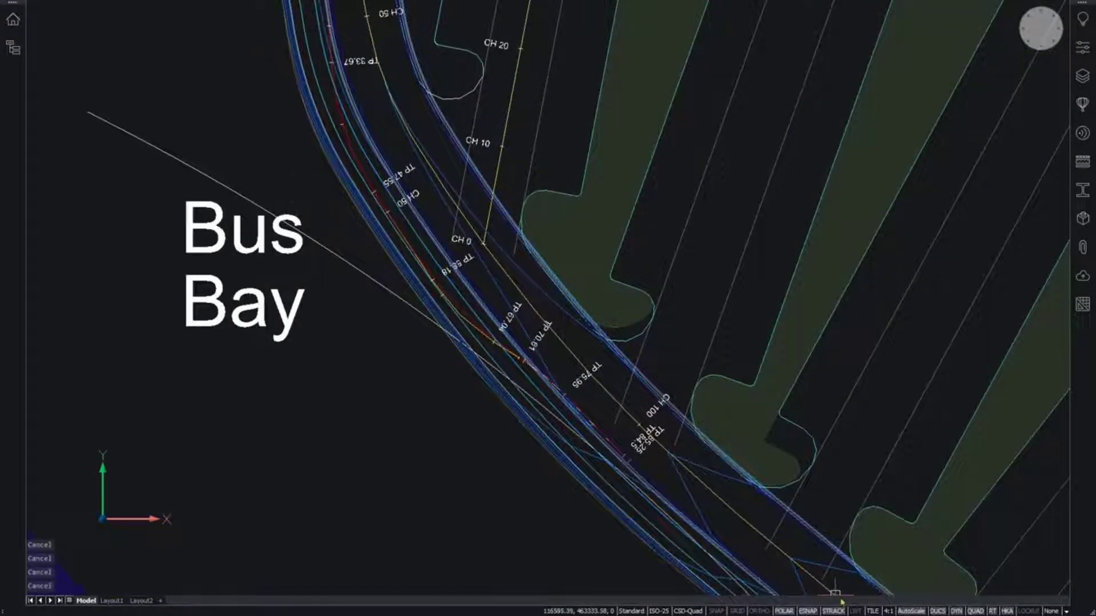
{"action": "left_click", "coordinate": [855, 612]}
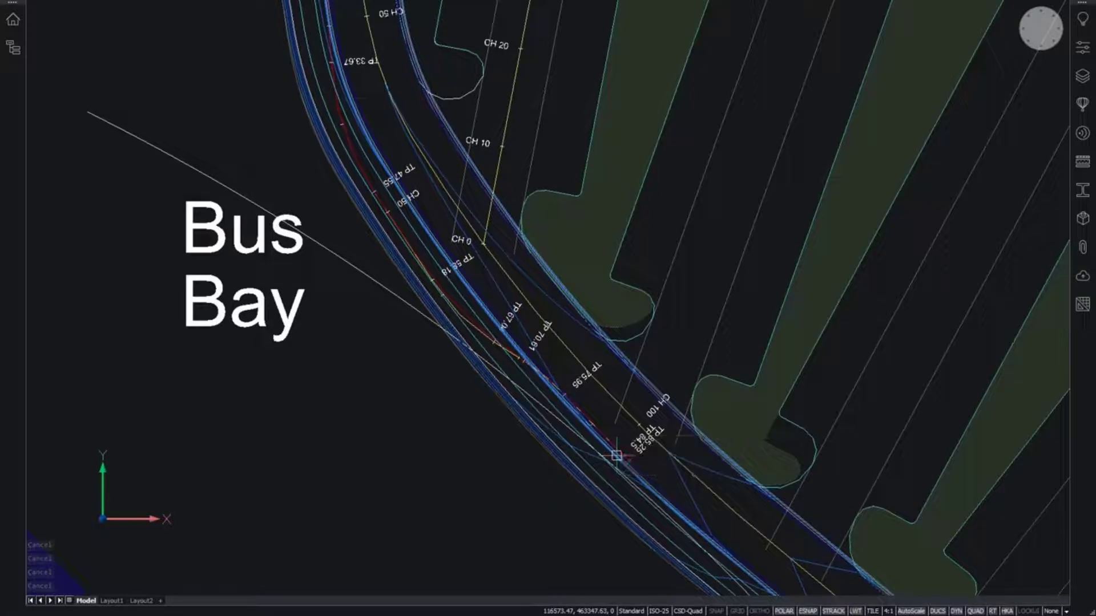
{"action": "middle_click_drag", "start_coordinate": [322, 208], "coordinate": [342, 312]}
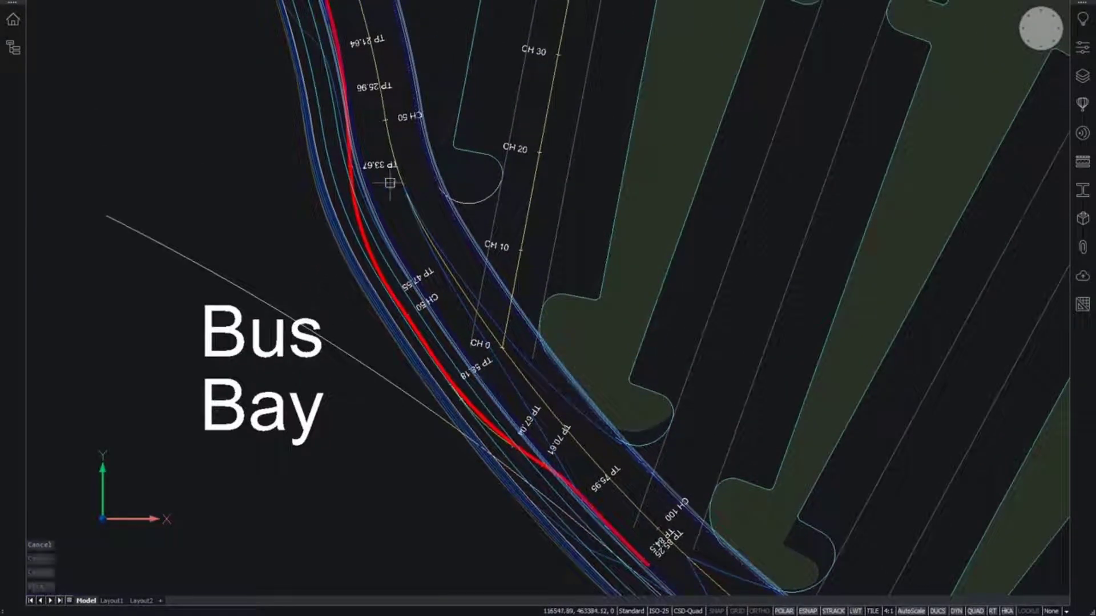
Step: Open the cross-section viewer for Main Road beside the bus bay and step through the sections to chainage 70.000
{"action": "mouse_move", "coordinate": [391, 148]}
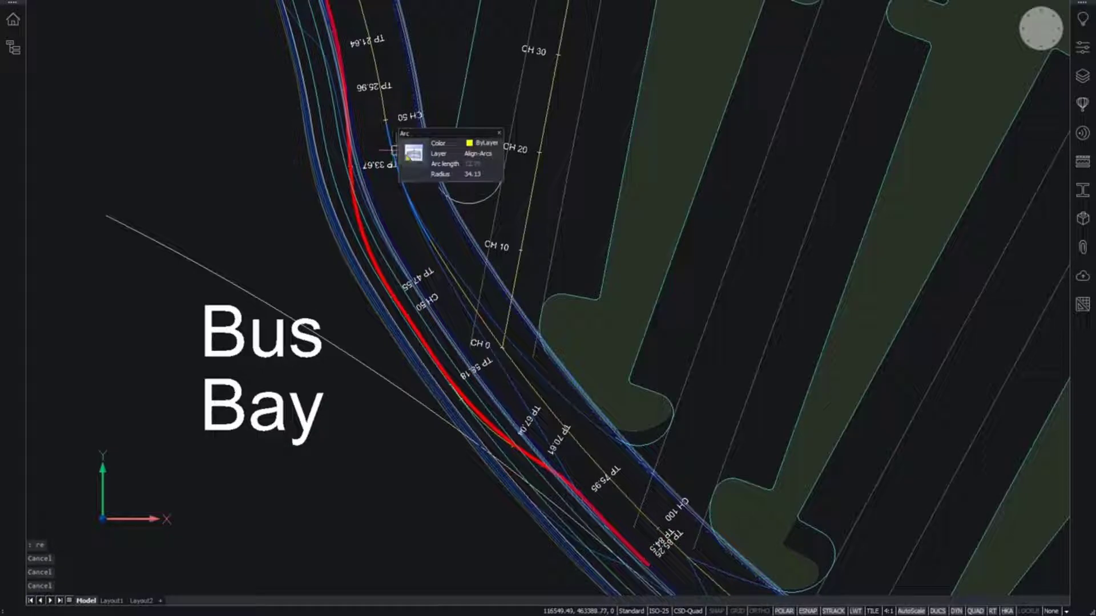
{"action": "left_click", "coordinate": [407, 156]}
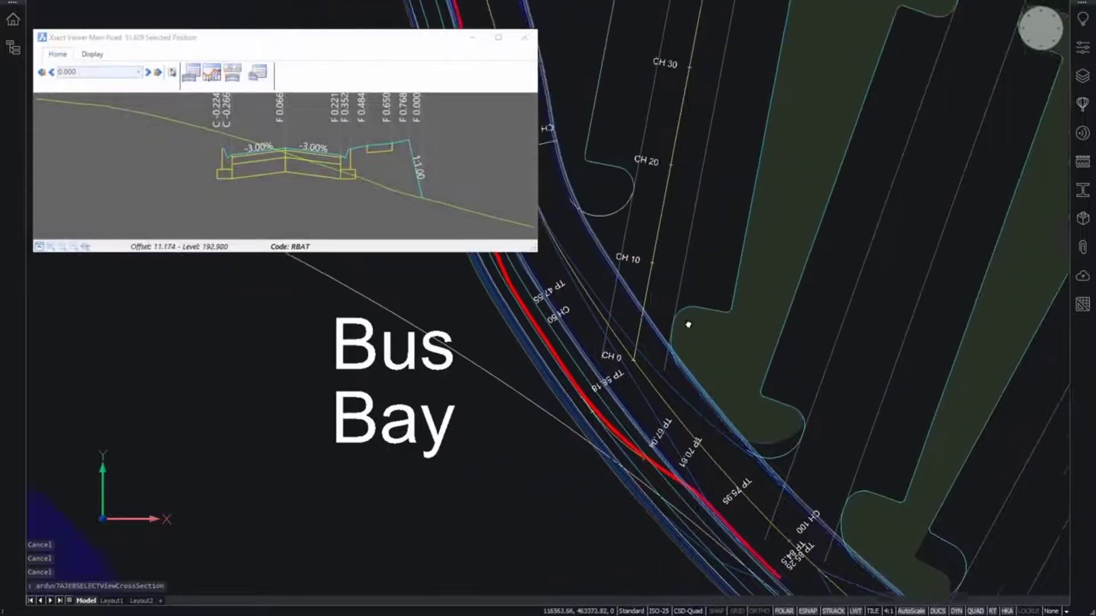
{"action": "middle_click_drag", "start_coordinate": [688, 324], "coordinate": [856, 267]}
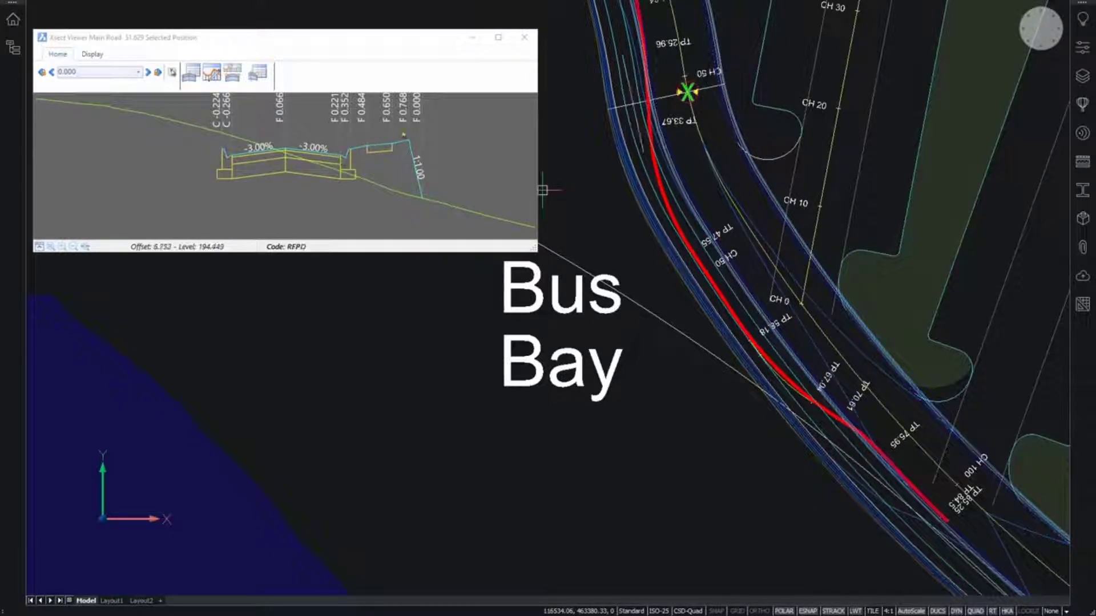
{"action": "scroll", "coordinate": [434, 79], "scroll_direction": "down", "scroll_amount": 1}
{"action": "scroll", "coordinate": [435, 79], "scroll_direction": "down", "scroll_amount": 4}
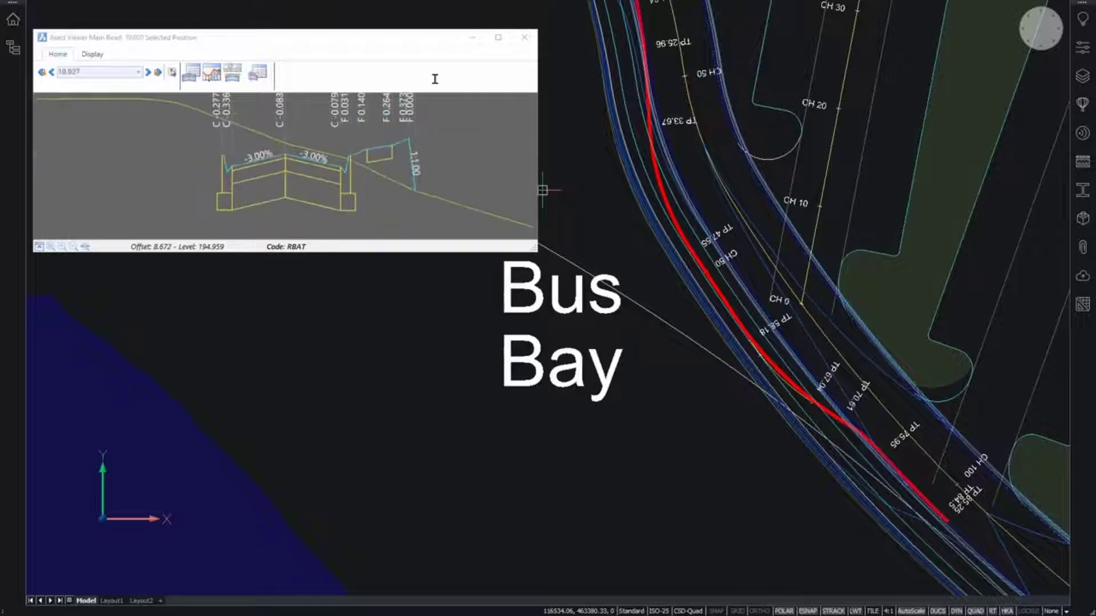
{"action": "scroll", "coordinate": [434, 78], "scroll_direction": "down", "scroll_amount": 6}
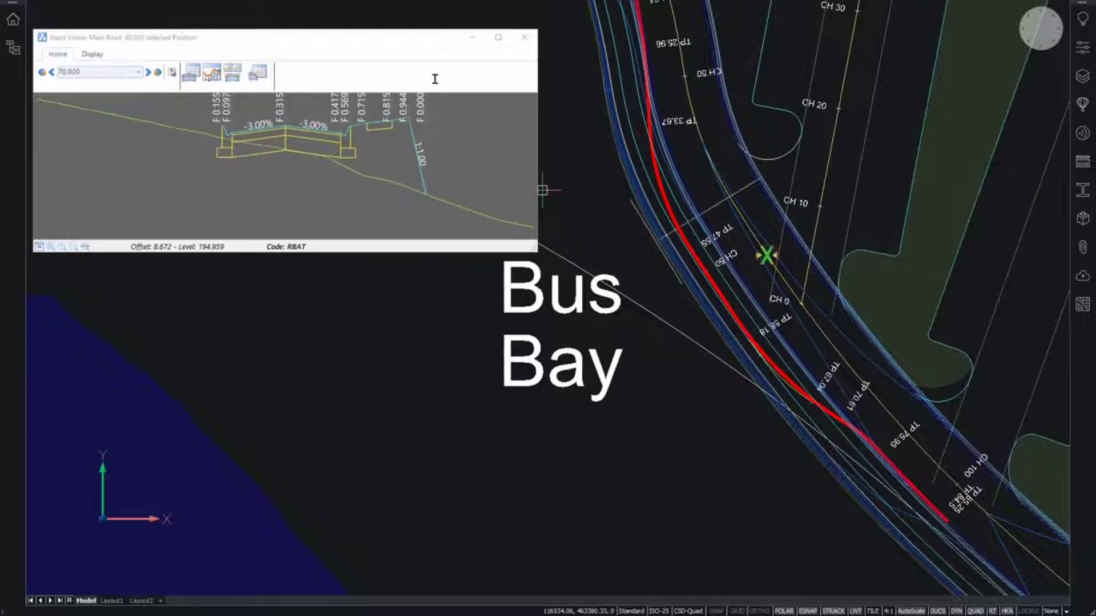
{"action": "scroll", "coordinate": [691, 247], "scroll_direction": "up", "scroll_amount": 3}
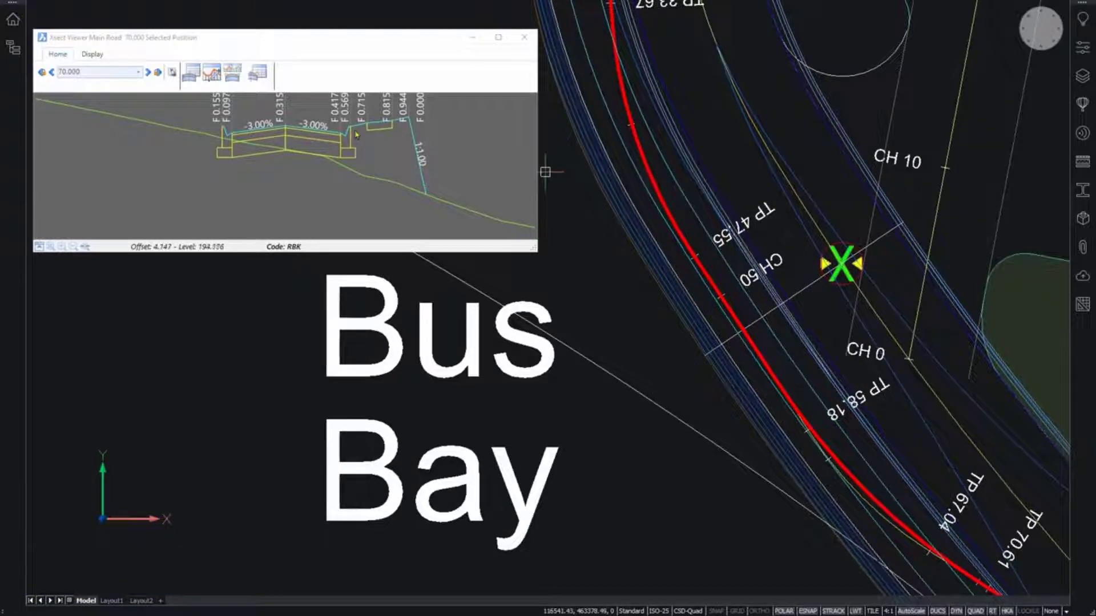
Step: Turn on Show Code in the cross-section viewer's display settings
{"action": "left_click", "coordinate": [93, 53]}
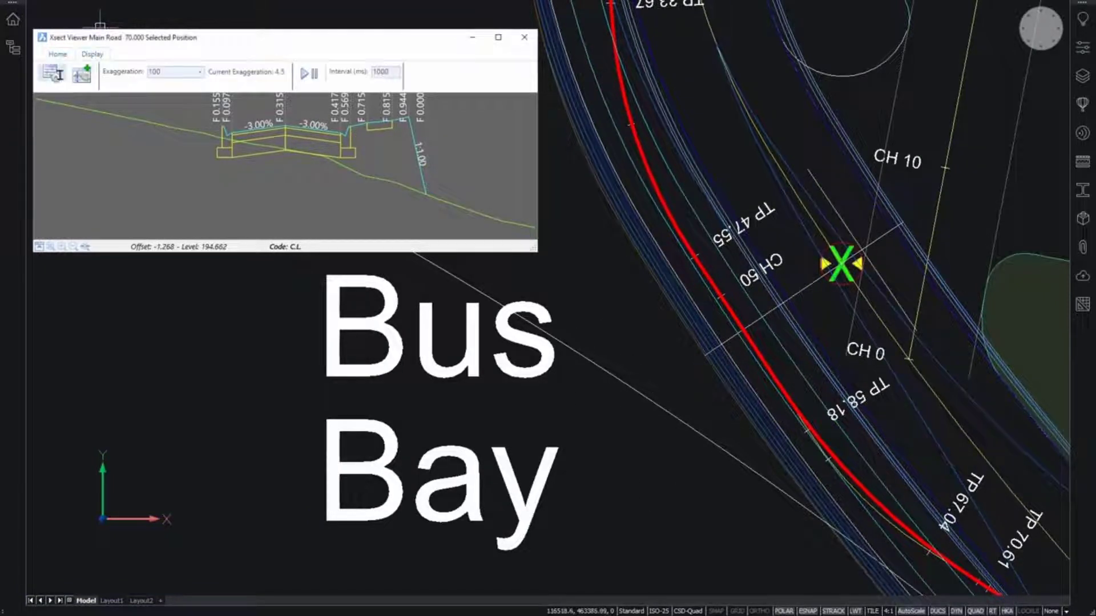
{"action": "left_click", "coordinate": [52, 73]}
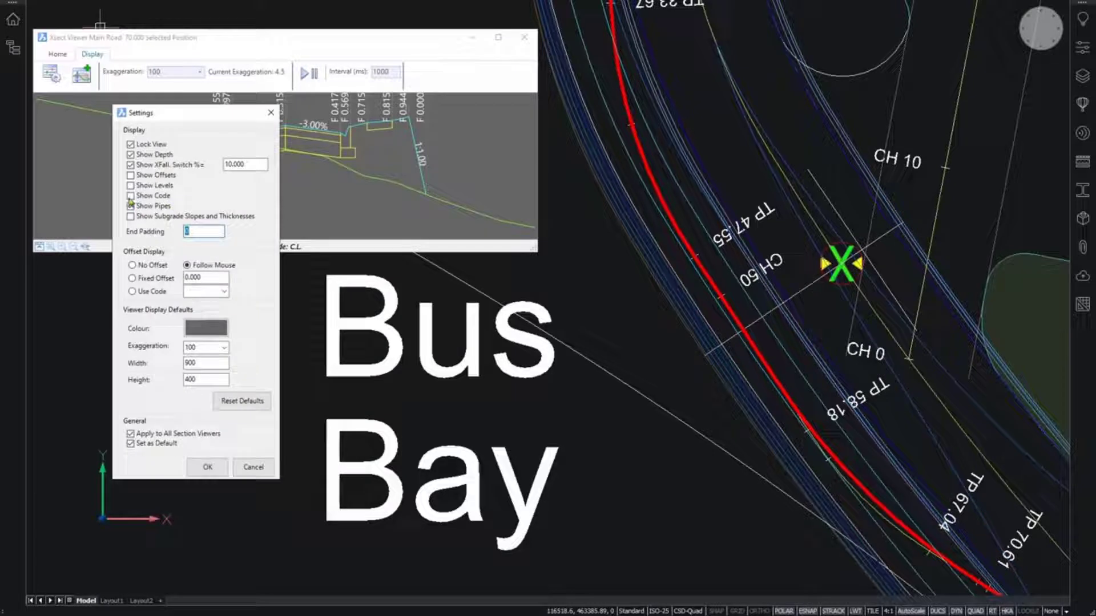
{"action": "left_click", "coordinate": [208, 467]}
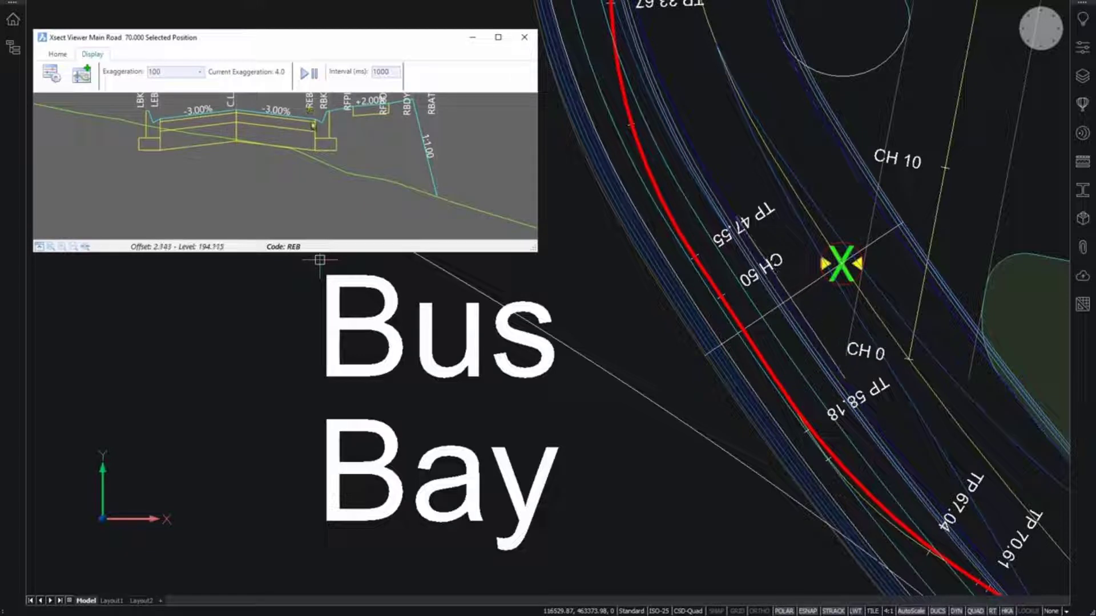
Step: Add a Match Code to Alignment variation on Main Road that ties code REB to Bus Bay 01 over the alignment extents
{"action": "right_click", "coordinate": [313, 125]}
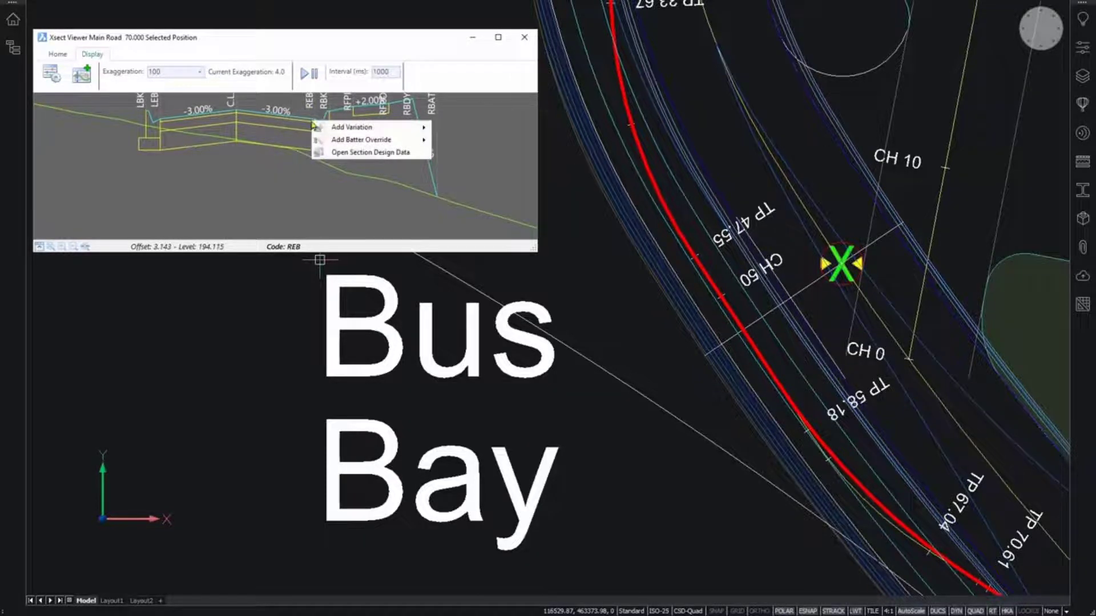
{"action": "mouse_move", "coordinate": [346, 130]}
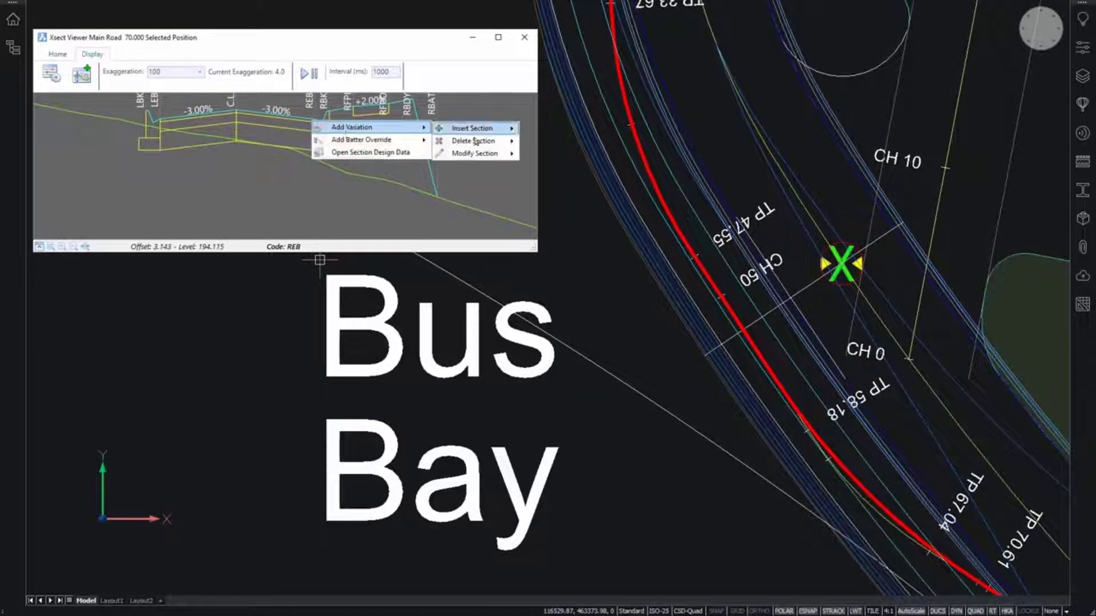
{"action": "mouse_move", "coordinate": [506, 161]}
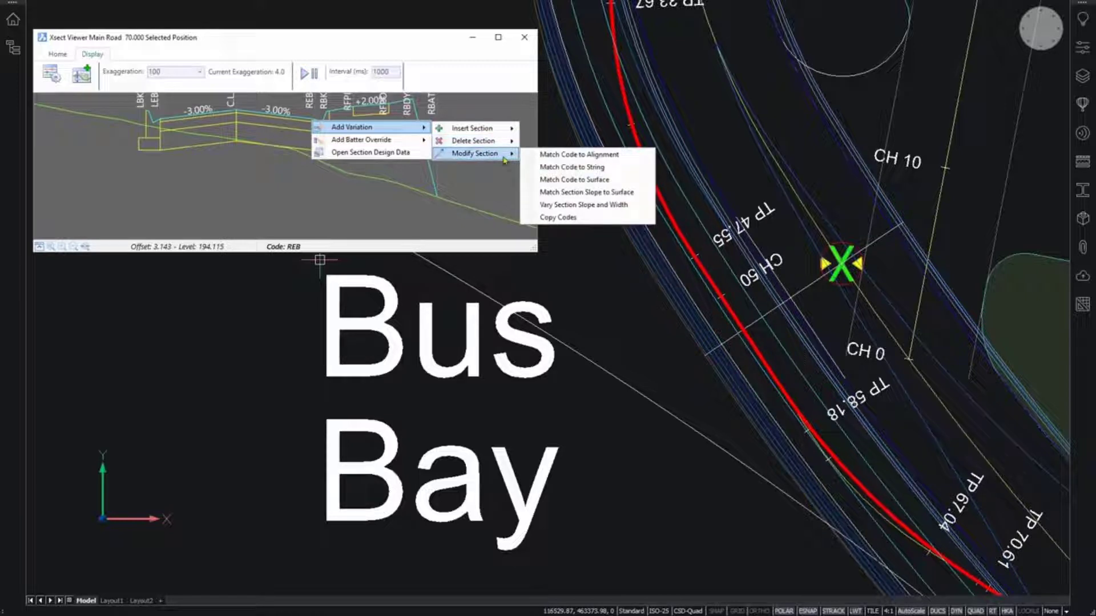
{"action": "left_click", "coordinate": [586, 160]}
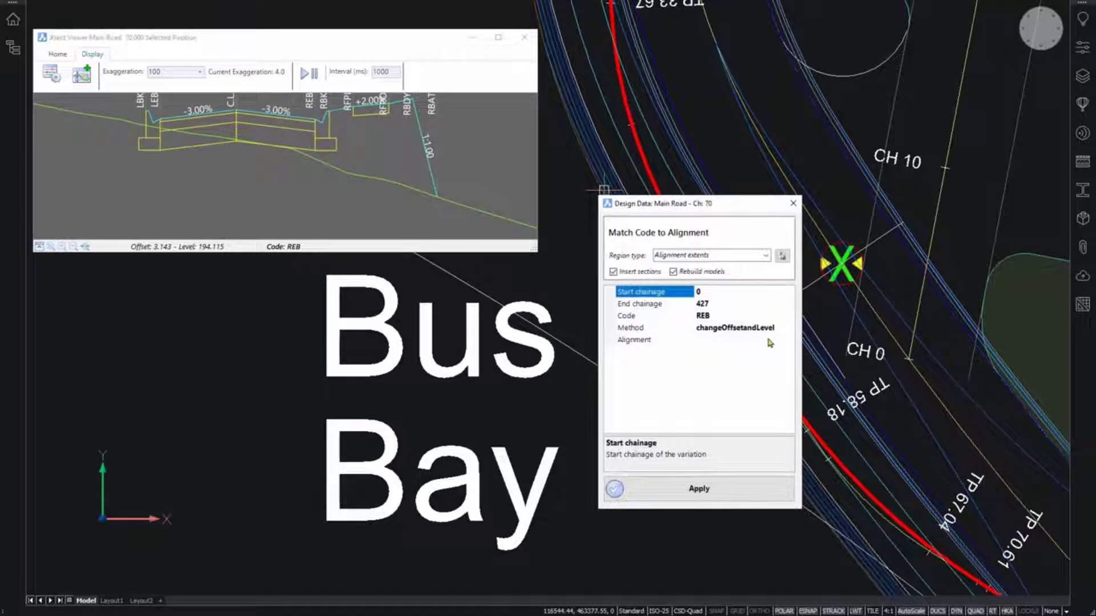
{"action": "left_click", "coordinate": [770, 340]}
{"action": "left_click", "coordinate": [789, 341]}
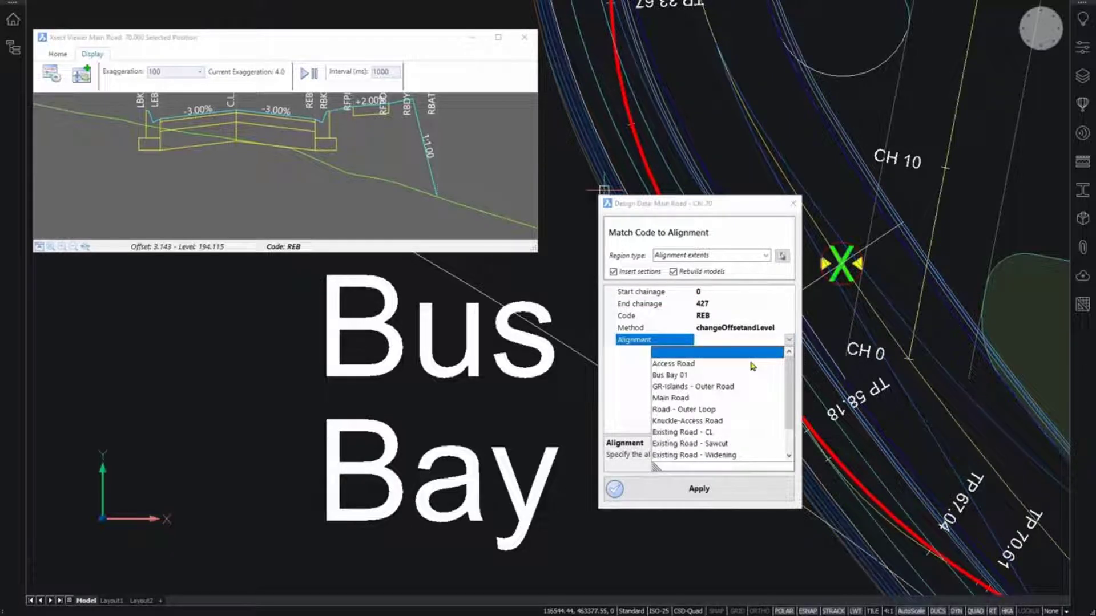
{"action": "left_click", "coordinate": [712, 375]}
{"action": "left_click", "coordinate": [721, 495]}
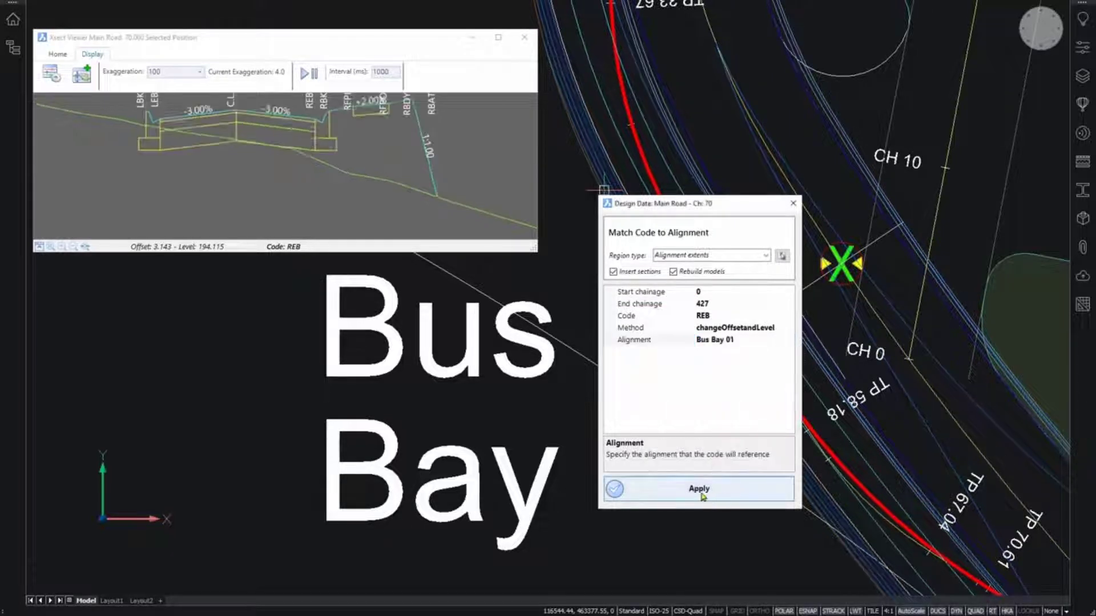
Step: Check the widened Main Road sections along the bus bay and close the cross-section viewer
{"action": "scroll", "coordinate": [700, 179], "scroll_direction": "down", "scroll_amount": 2}
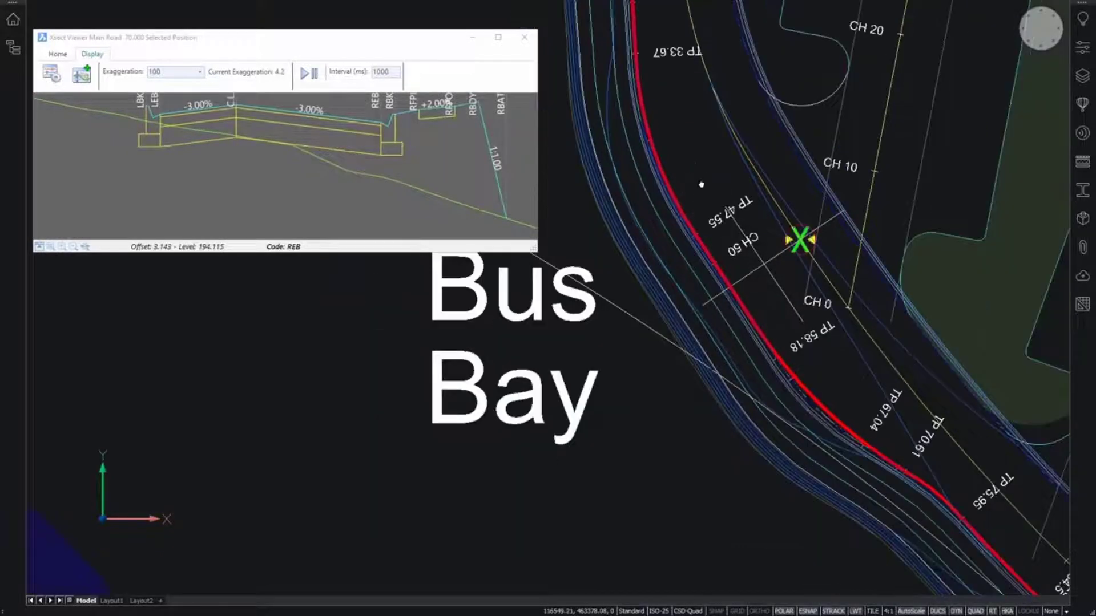
{"action": "middle_click_drag", "start_coordinate": [703, 184], "coordinate": [650, 271]}
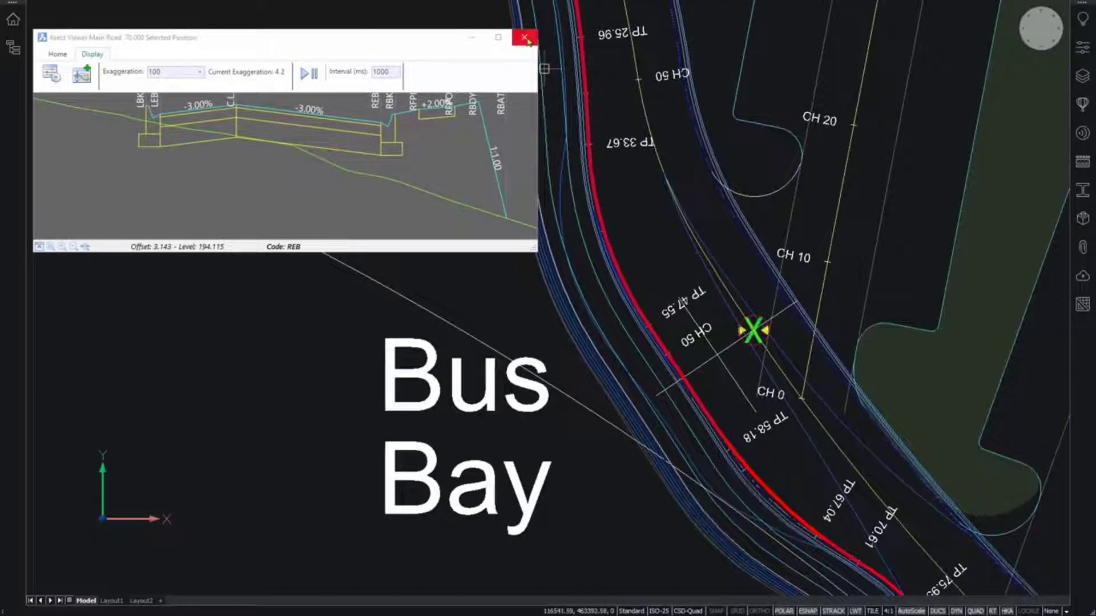
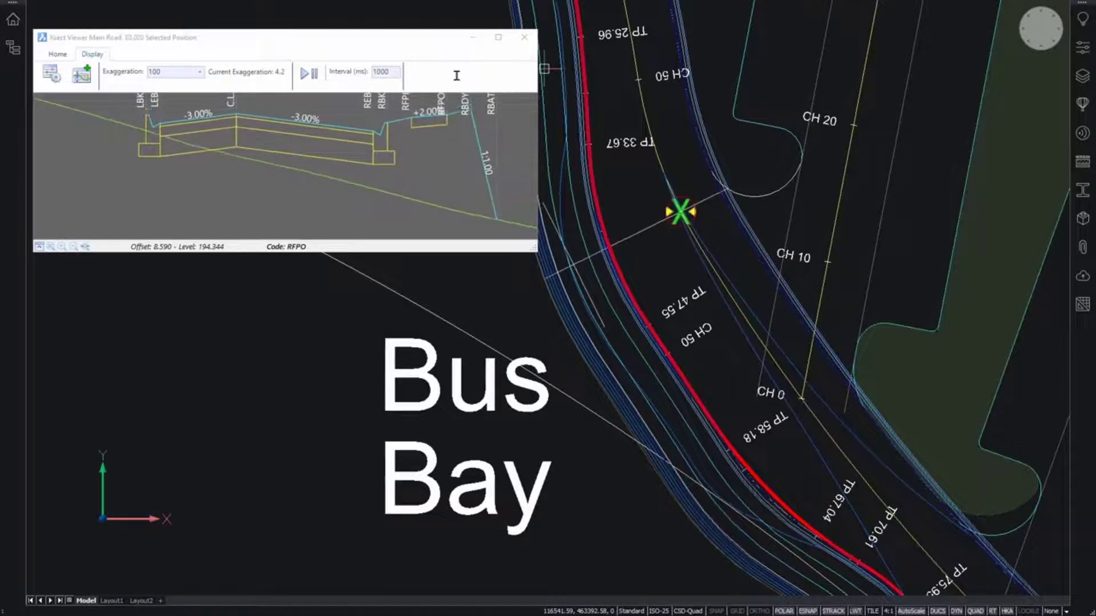
{"action": "left_click", "coordinate": [524, 37]}
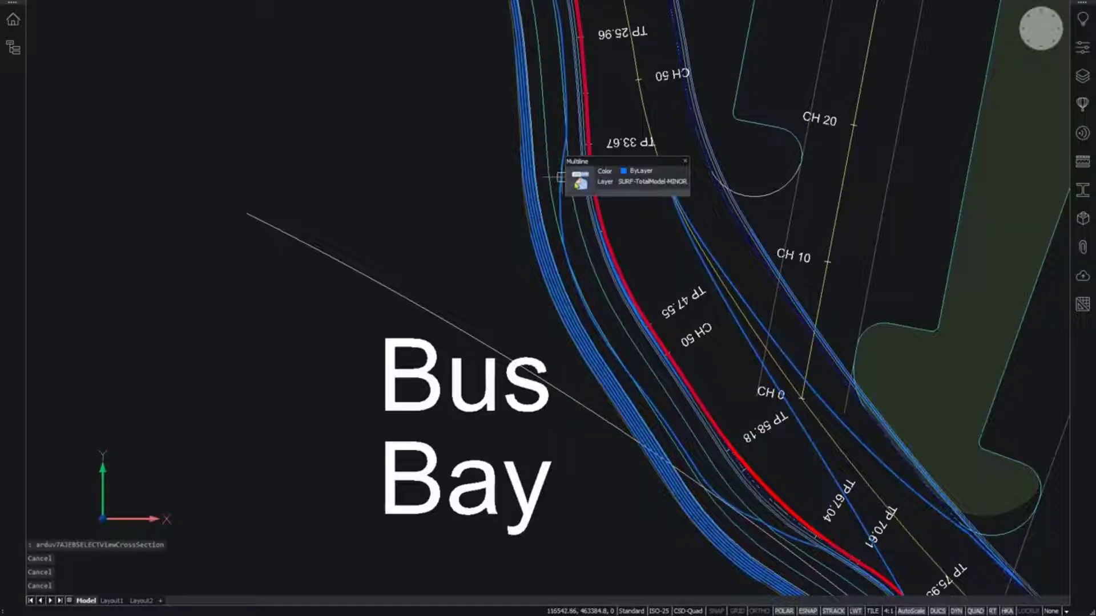
Step: Turn on the total model surface's triangles to check the meshing through the bus bay and along Main Road
{"action": "left_click", "coordinate": [578, 185]}
{"action": "scroll", "coordinate": [422, 133], "scroll_direction": "down", "scroll_amount": 2}
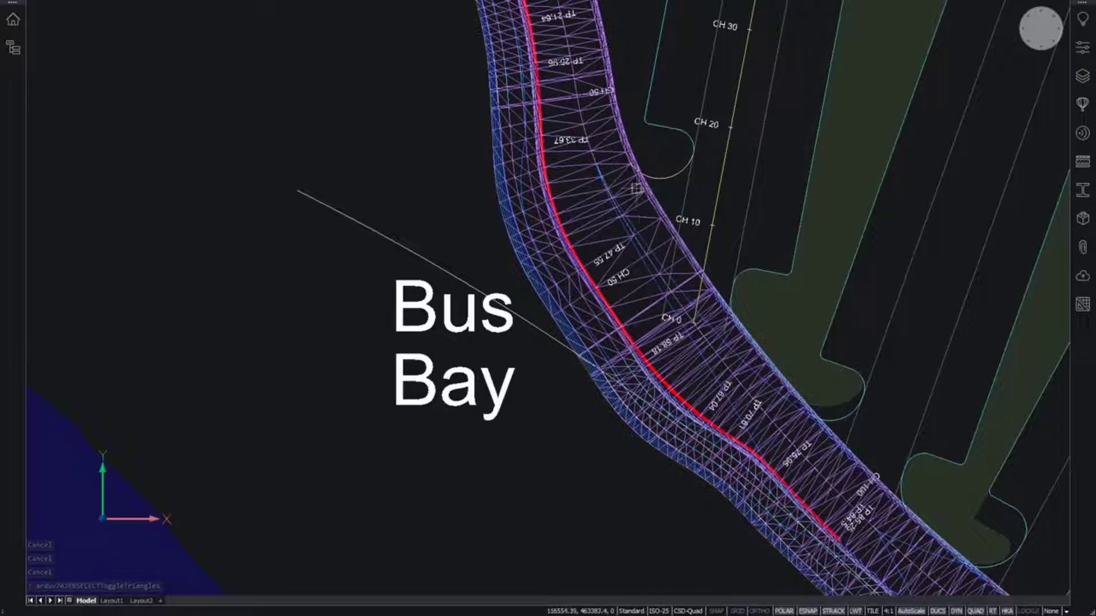
{"action": "left_click", "coordinate": [521, 306]}
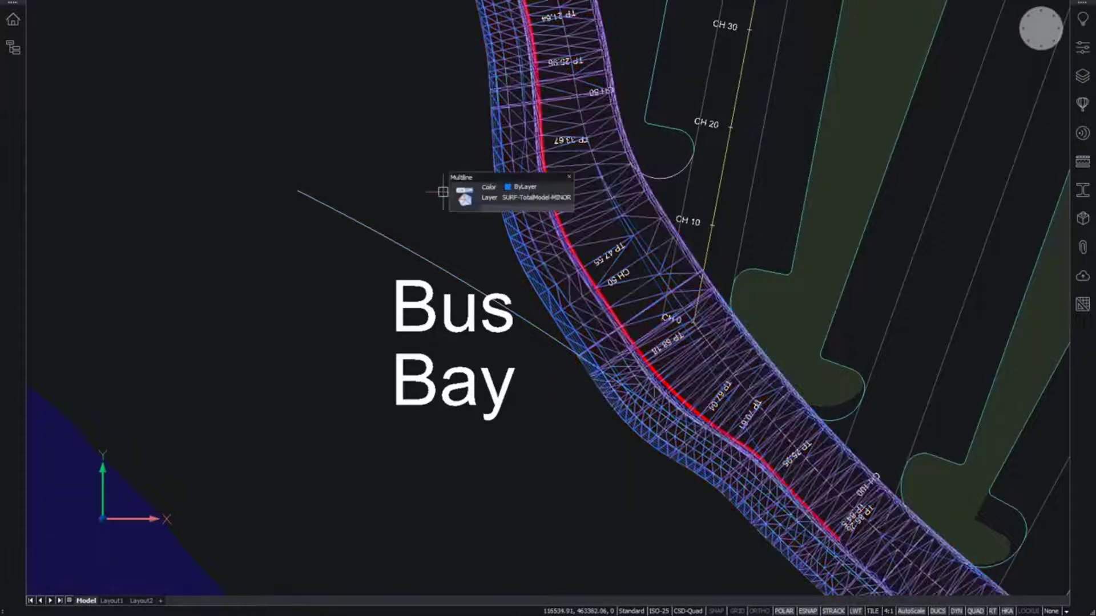
{"action": "scroll", "coordinate": [443, 192], "scroll_direction": "down", "scroll_amount": 3}
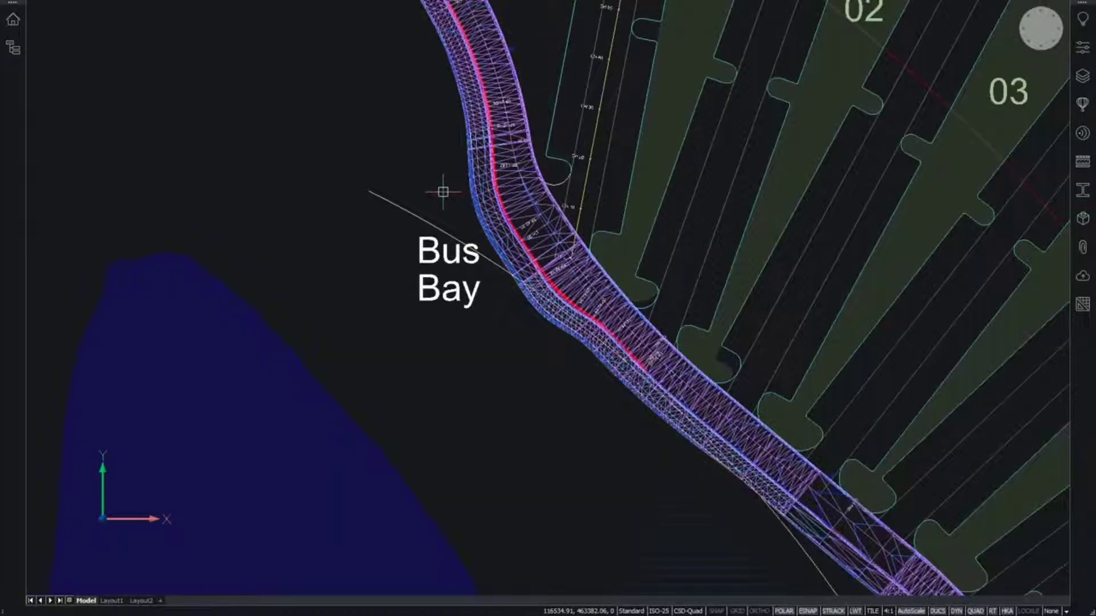
{"action": "key", "text": "Escape"}
{"action": "key", "text": "Escape"}
{"action": "scroll", "coordinate": [504, 315], "scroll_direction": "down", "scroll_amount": 2}
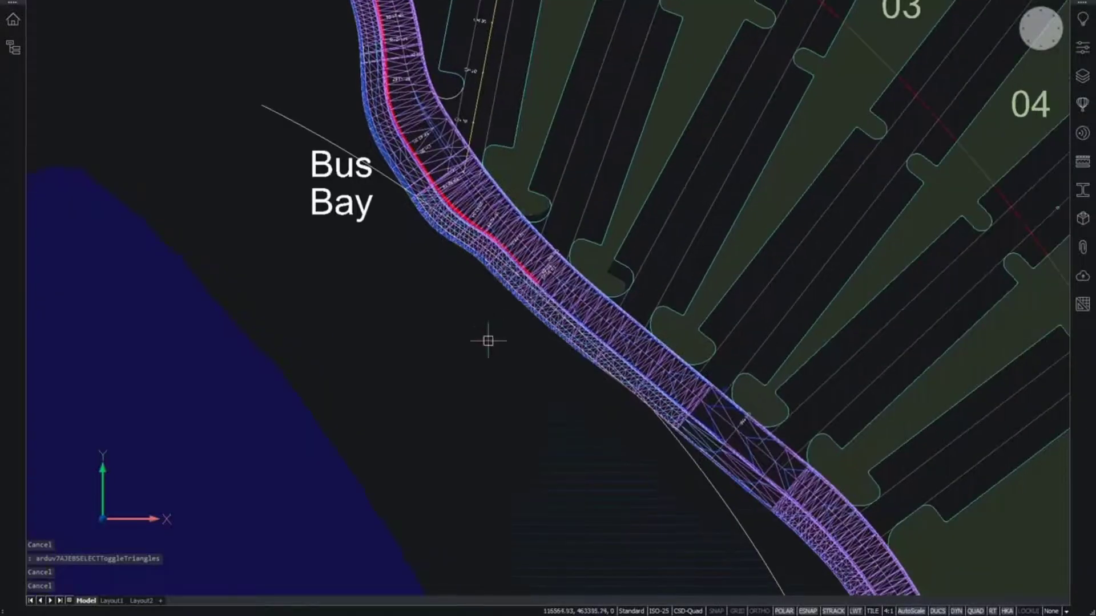
{"action": "scroll", "coordinate": [489, 337], "scroll_direction": "down", "scroll_amount": 2}
{"action": "scroll", "coordinate": [489, 365], "scroll_direction": "down", "scroll_amount": 2}
{"action": "middle_click_drag", "start_coordinate": [489, 365], "coordinate": [481, 172]}
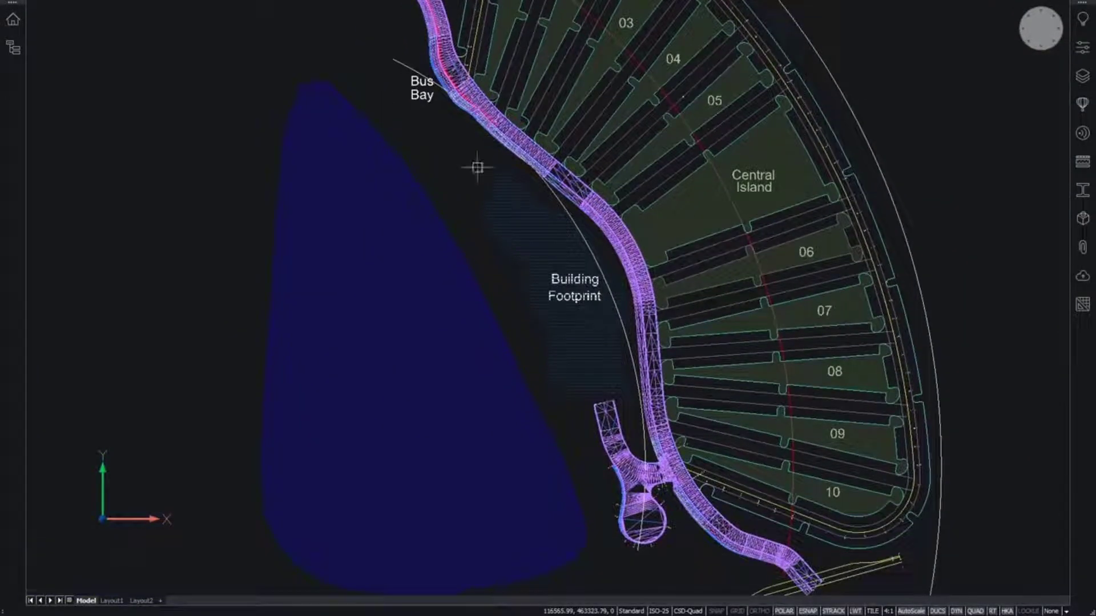
Step: Examine the meshed surface around the access road junction and knuckle, and back along Main Road to the bus bay
{"action": "scroll", "coordinate": [619, 485], "scroll_direction": "up", "scroll_amount": 3}
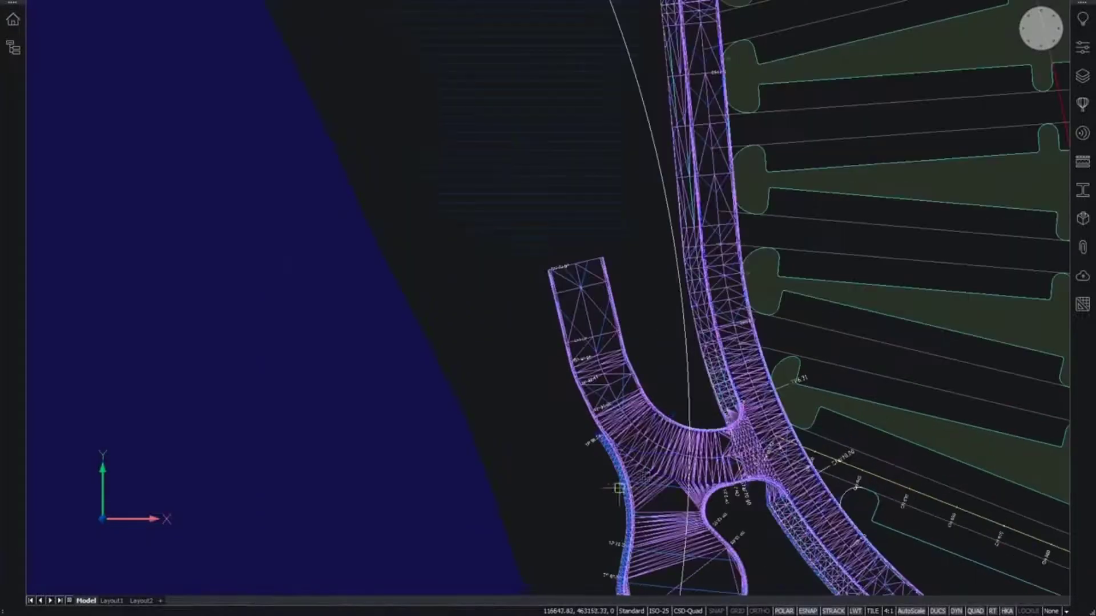
{"action": "scroll", "coordinate": [602, 392], "scroll_direction": "down", "scroll_amount": 2}
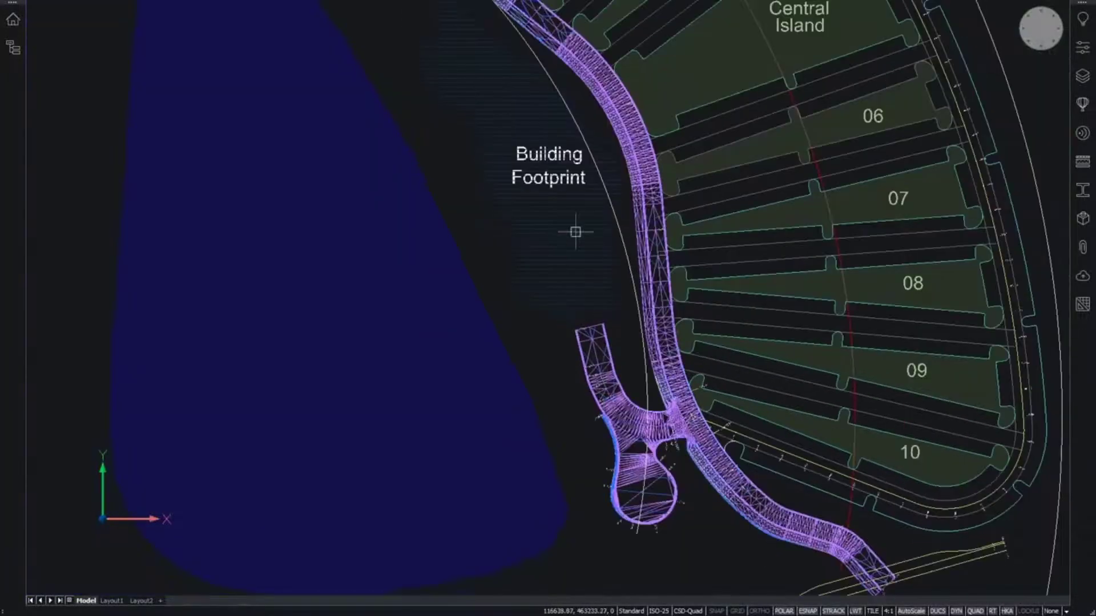
{"action": "middle_click_drag", "start_coordinate": [523, 154], "coordinate": [563, 365]}
{"action": "scroll", "coordinate": [485, 114], "scroll_direction": "up", "scroll_amount": 2}
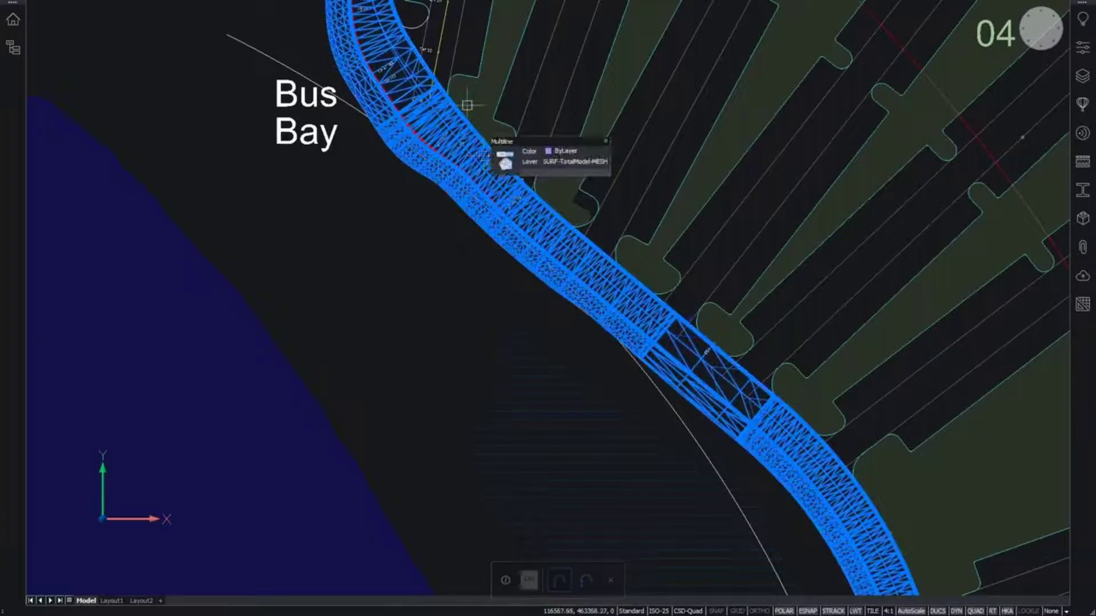
{"action": "scroll", "coordinate": [491, 105], "scroll_direction": "up", "scroll_amount": 2}
{"action": "key", "text": "Escape"}
{"action": "key", "text": "Escape"}
{"action": "key", "text": "Escape"}
{"action": "key", "text": "Escape"}
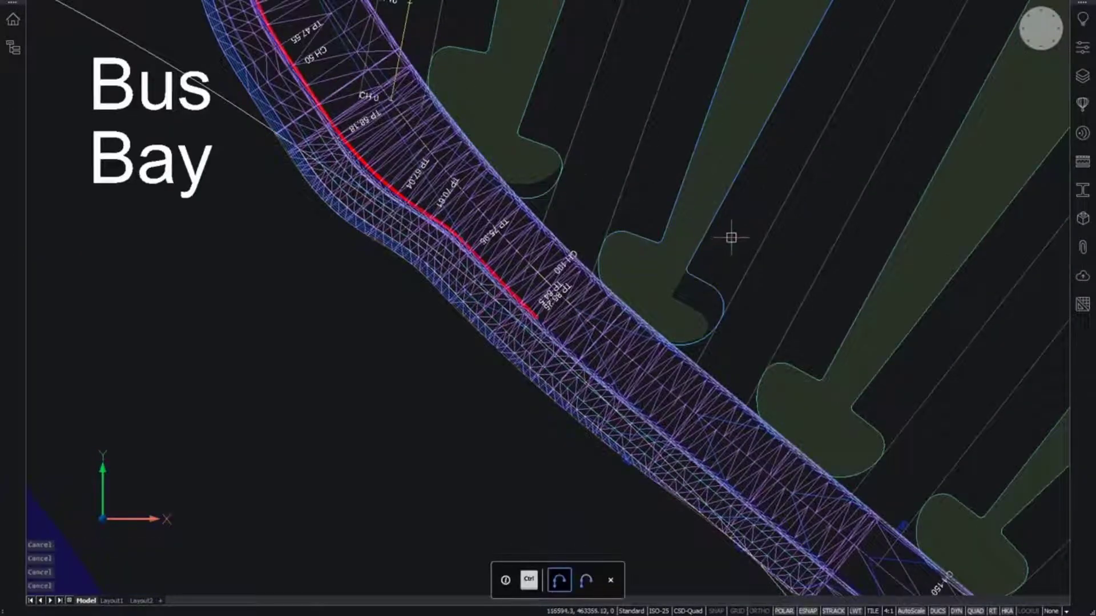
Step: Highlight the car park island outlines beside Main Road to examine where they meet the road edge, and clear the selection
{"action": "scroll", "coordinate": [713, 268], "scroll_direction": "up", "scroll_amount": 3}
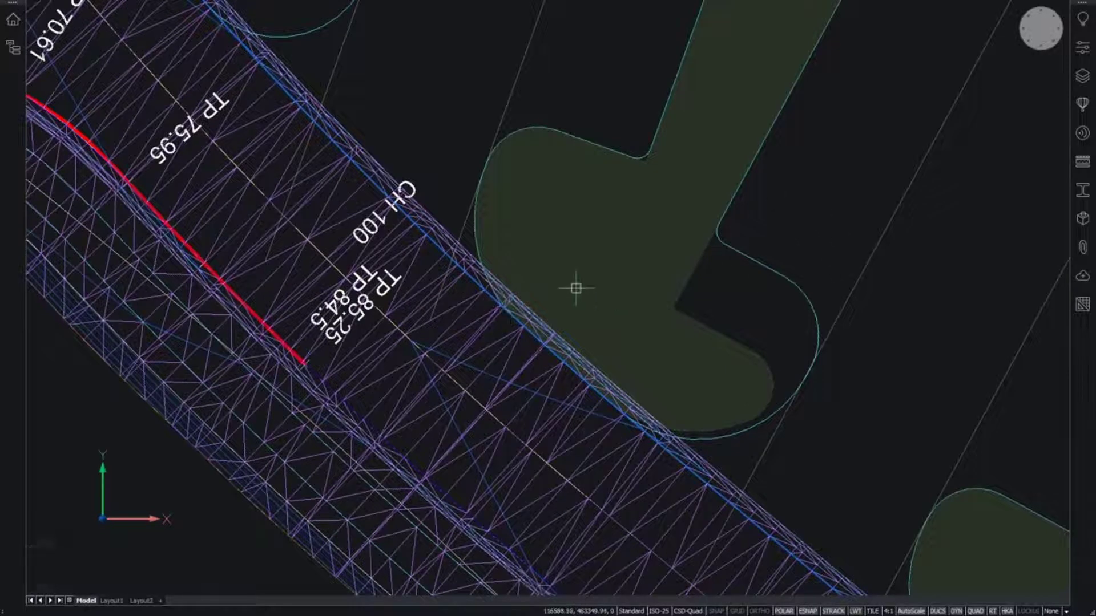
{"action": "left_click", "coordinate": [764, 199]}
{"action": "left_click", "coordinate": [691, 268]}
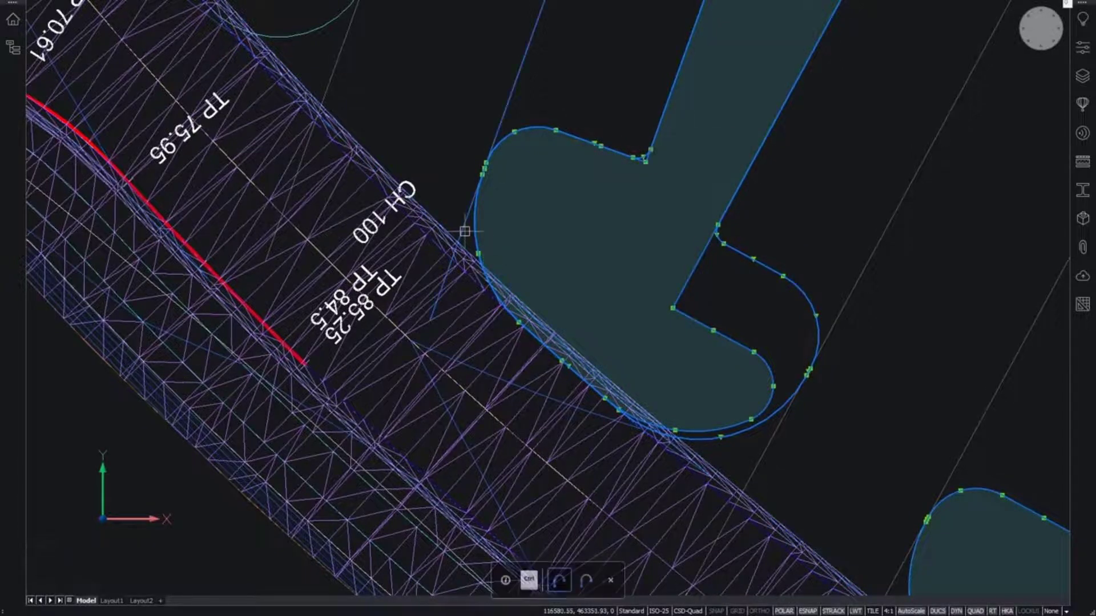
{"action": "scroll", "coordinate": [465, 231], "scroll_direction": "down", "scroll_amount": 2}
{"action": "middle_click_drag", "start_coordinate": [405, 109], "coordinate": [506, 296]}
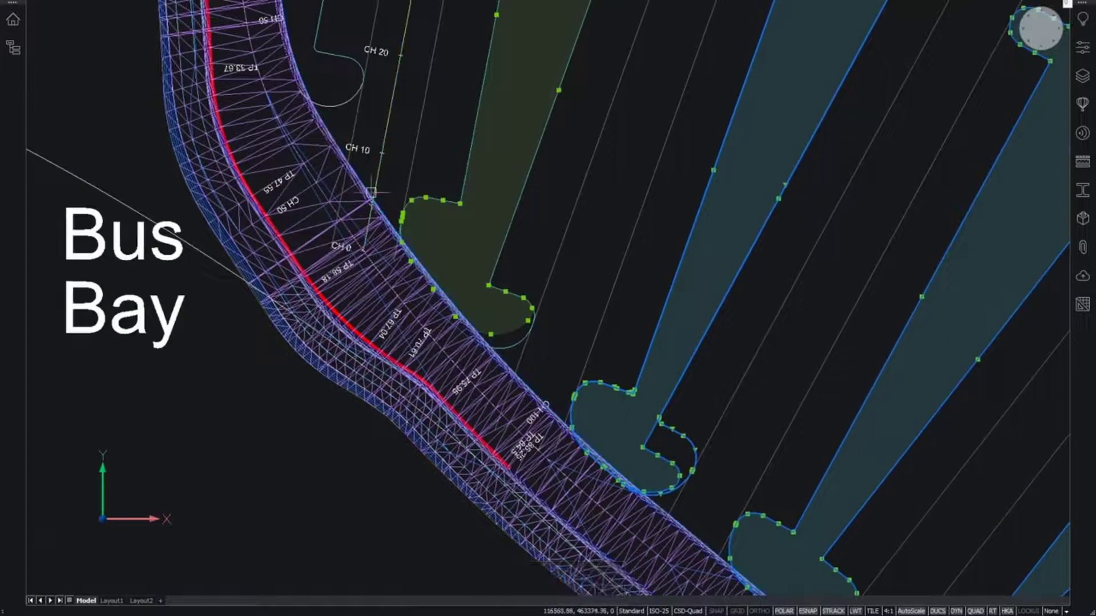
{"action": "scroll", "coordinate": [368, 188], "scroll_direction": "up", "scroll_amount": 1}
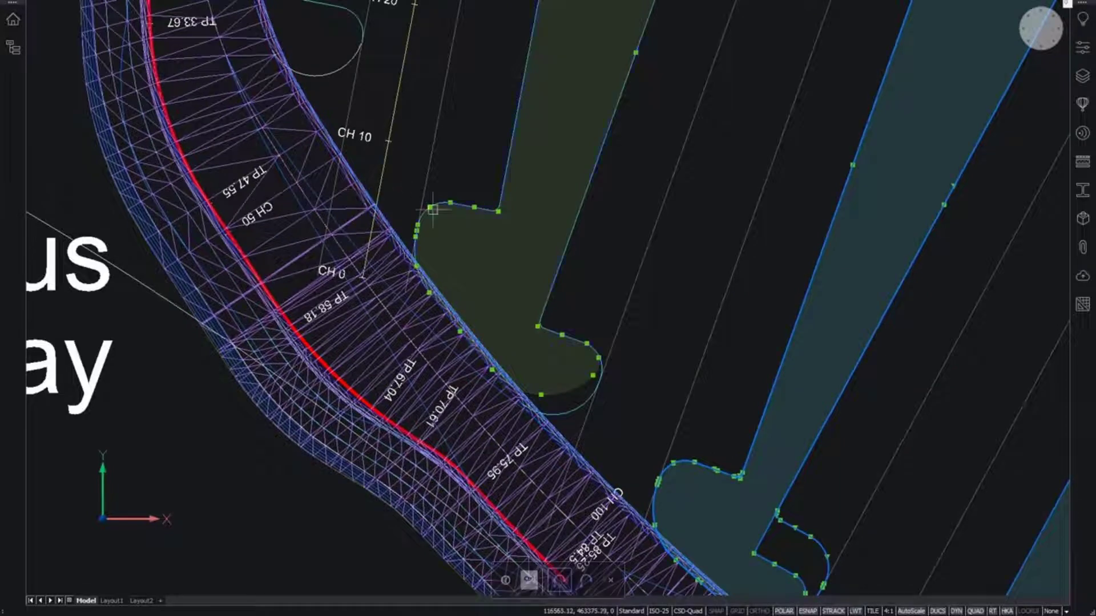
{"action": "key", "text": "Escape"}
{"action": "key", "text": "Escape"}
{"action": "key", "text": "Escape"}
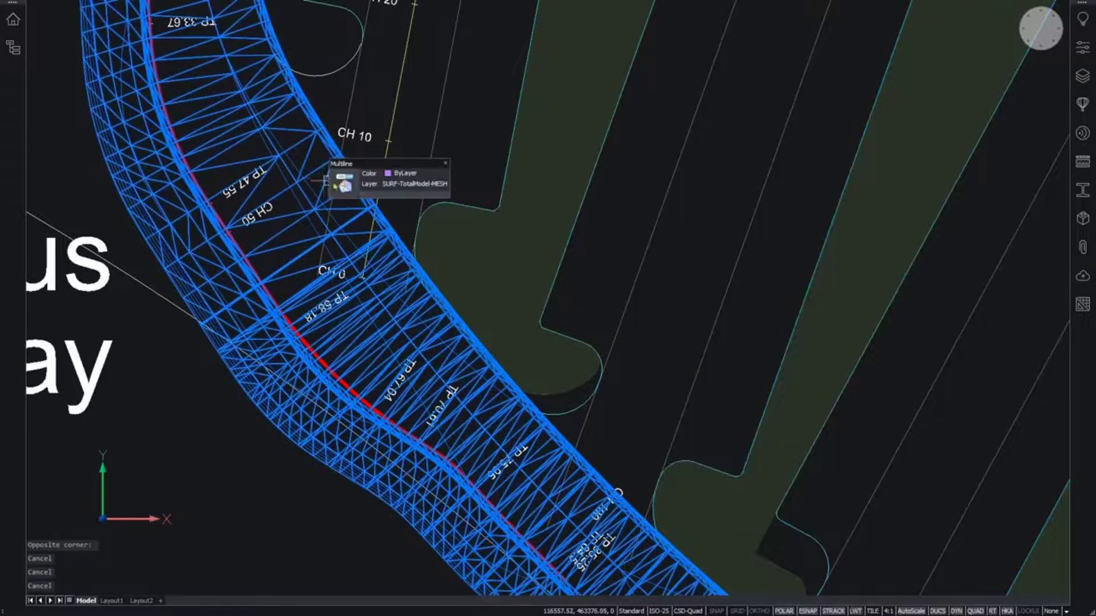
Step: Turn off the total model surface's triangles near the bus bay
{"action": "left_click", "coordinate": [343, 186]}
{"action": "key", "text": "Escape"}
{"action": "key", "text": "Escape"}
{"action": "key", "text": "Escape"}
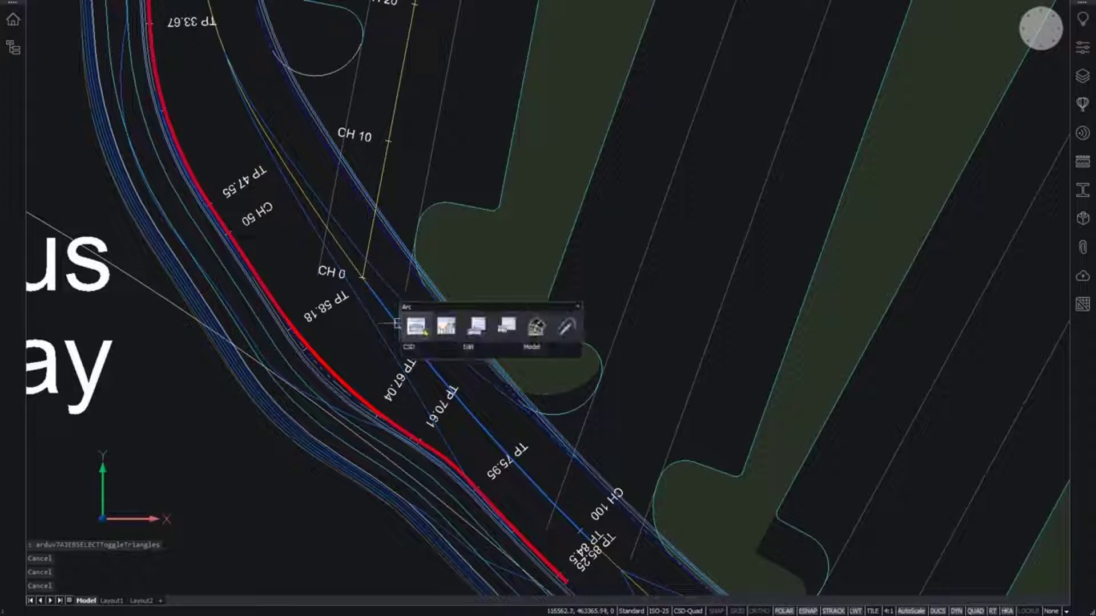
Step: Using Main Road's cross-section viewer, delete the sections behind left code LEB from chainage 75 to 325
{"action": "left_click", "coordinate": [440, 333]}
{"action": "left_click_drag", "start_coordinate": [374, 45], "coordinate": [827, 47]}
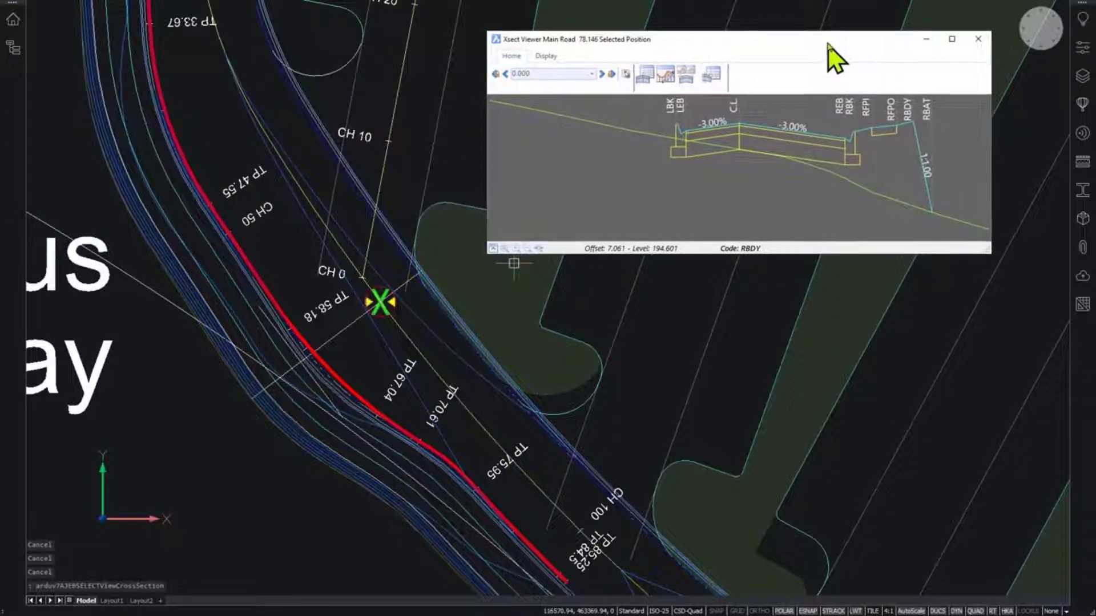
{"action": "right_click", "coordinate": [690, 135]}
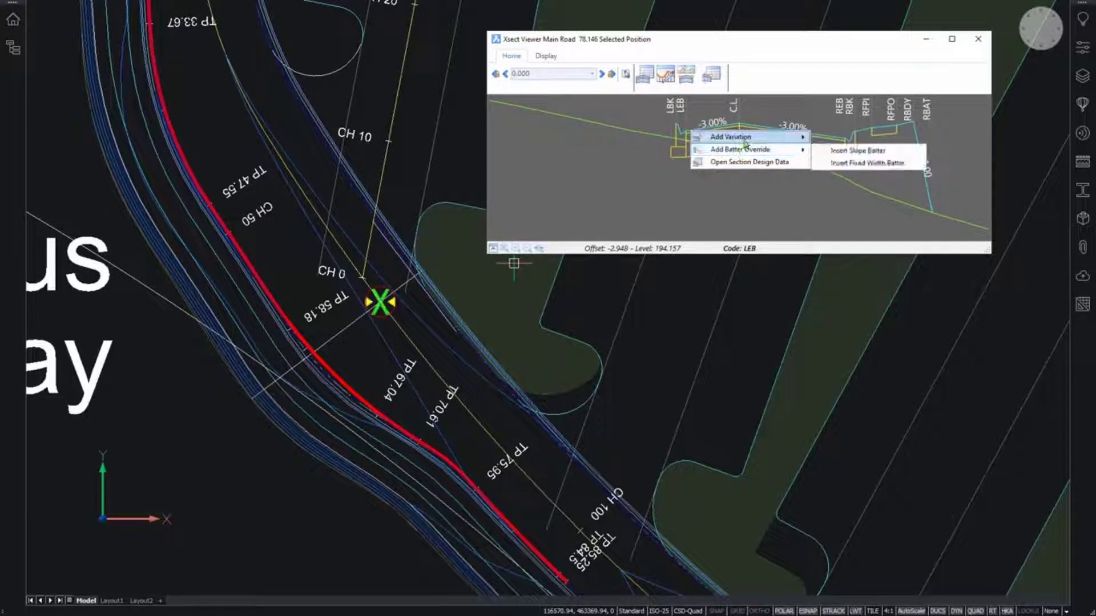
{"action": "mouse_move", "coordinate": [748, 140]}
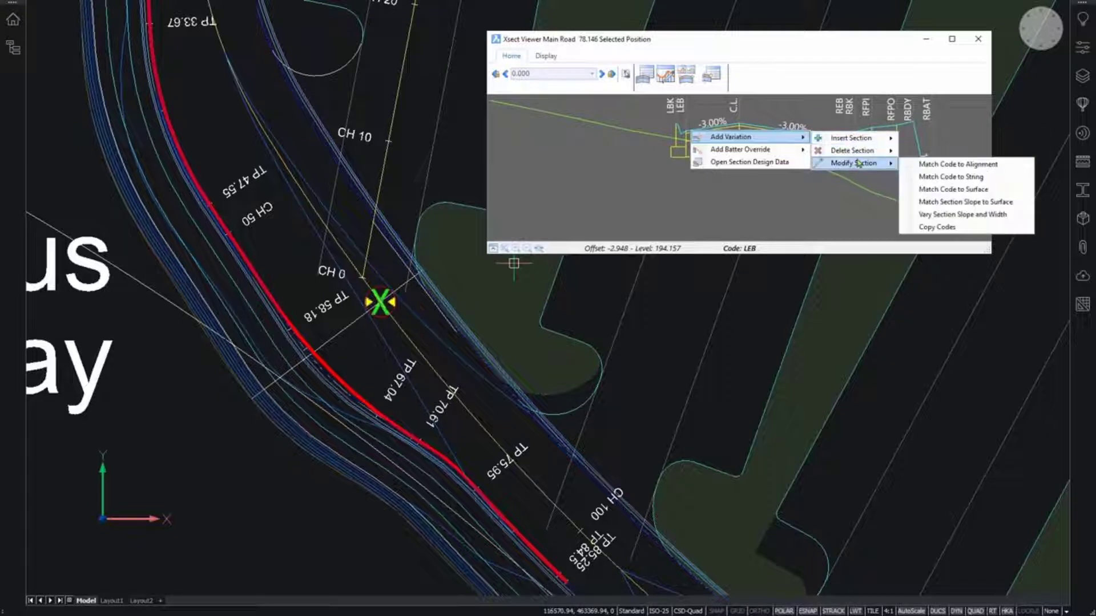
{"action": "mouse_move", "coordinate": [860, 157]}
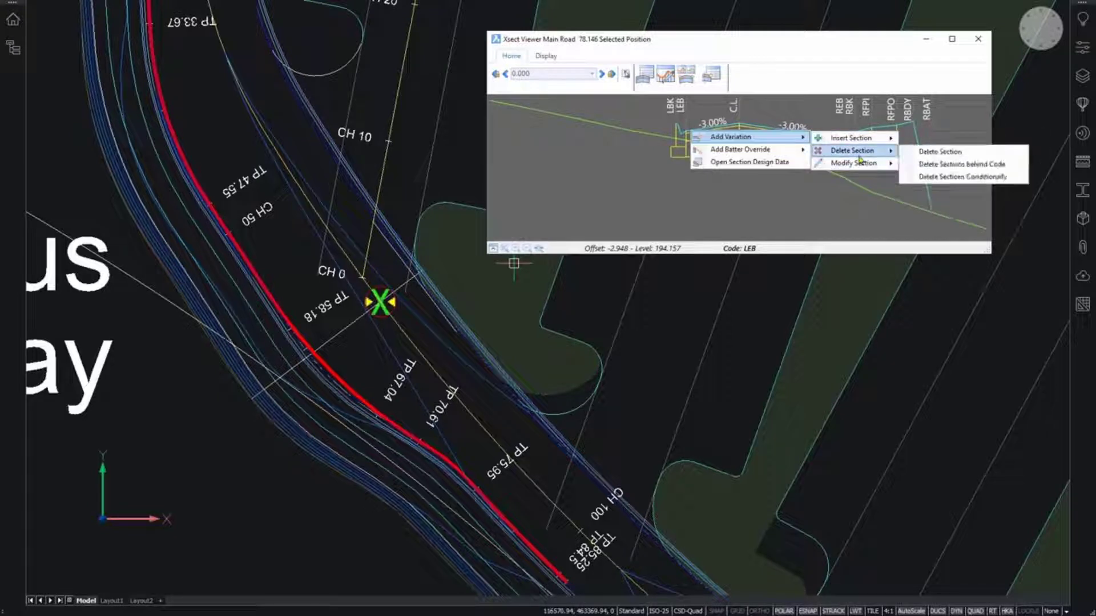
{"action": "left_click", "coordinate": [945, 165]}
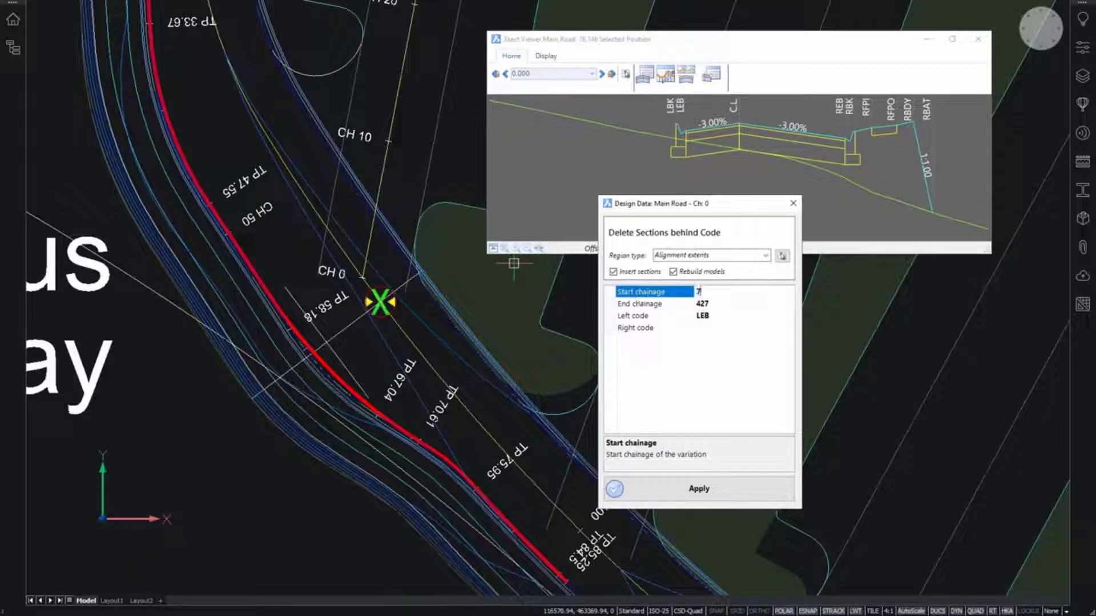
{"action": "left_click", "coordinate": [726, 305]}
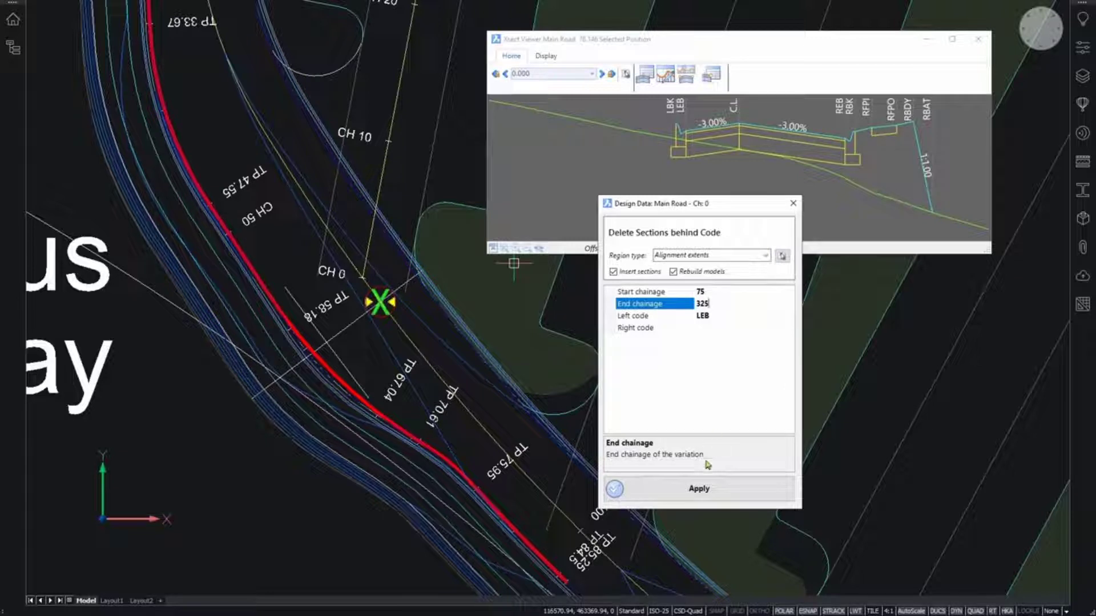
{"action": "left_click", "coordinate": [715, 497]}
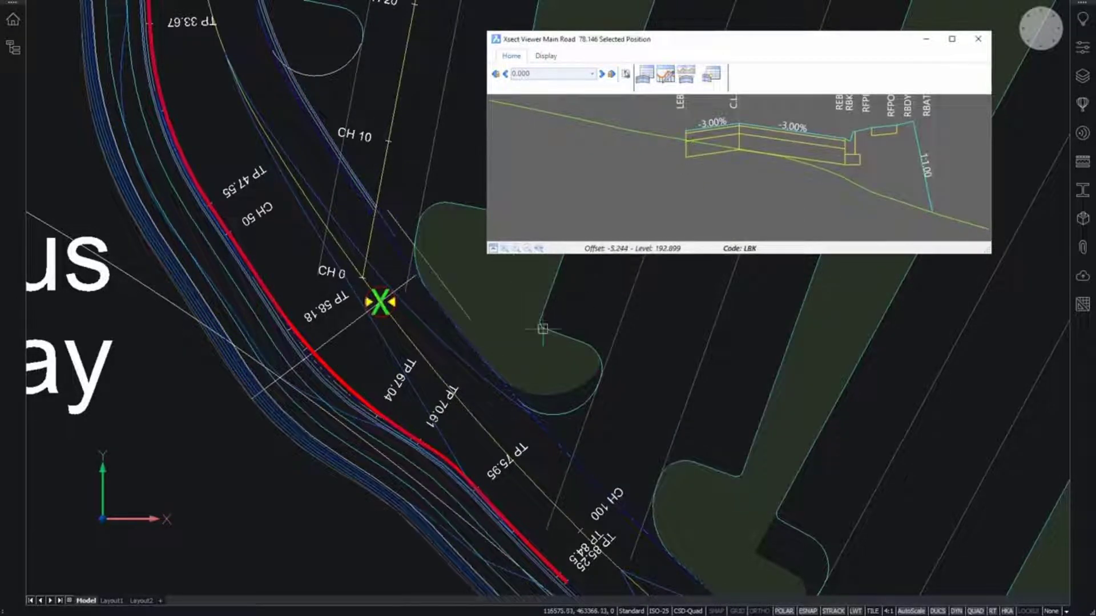
Step: Delete Main Road's LEB section from chainage 75 to 325 with a cross-section variation, and close the cross-section viewer
{"action": "scroll", "coordinate": [418, 283], "scroll_direction": "up", "scroll_amount": 3}
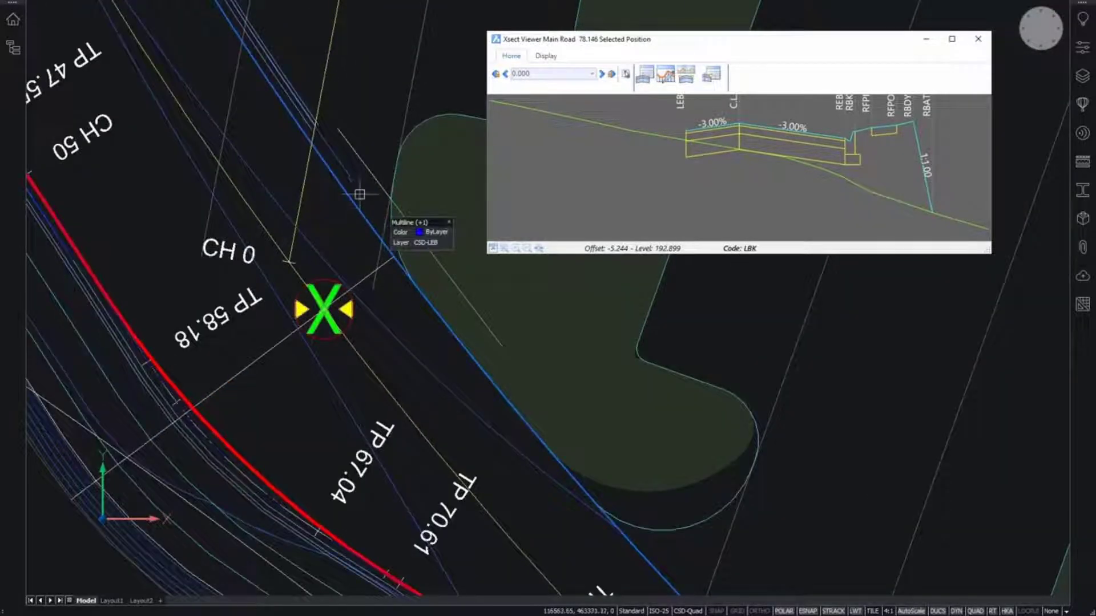
{"action": "scroll", "coordinate": [437, 337], "scroll_direction": "down", "scroll_amount": 5}
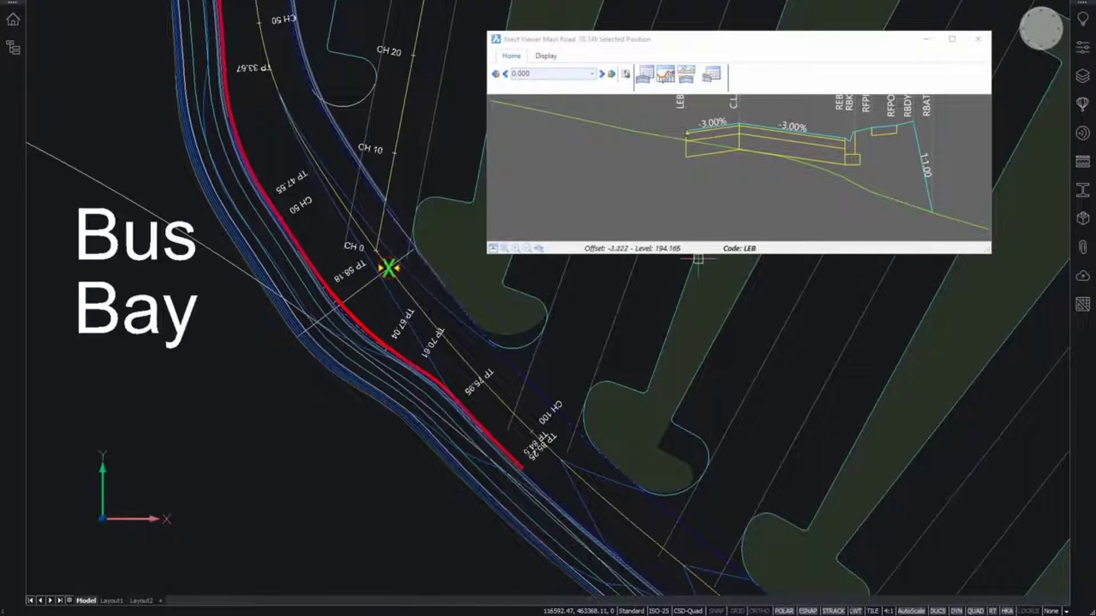
{"action": "right_click", "coordinate": [685, 135]}
{"action": "mouse_move", "coordinate": [788, 138]}
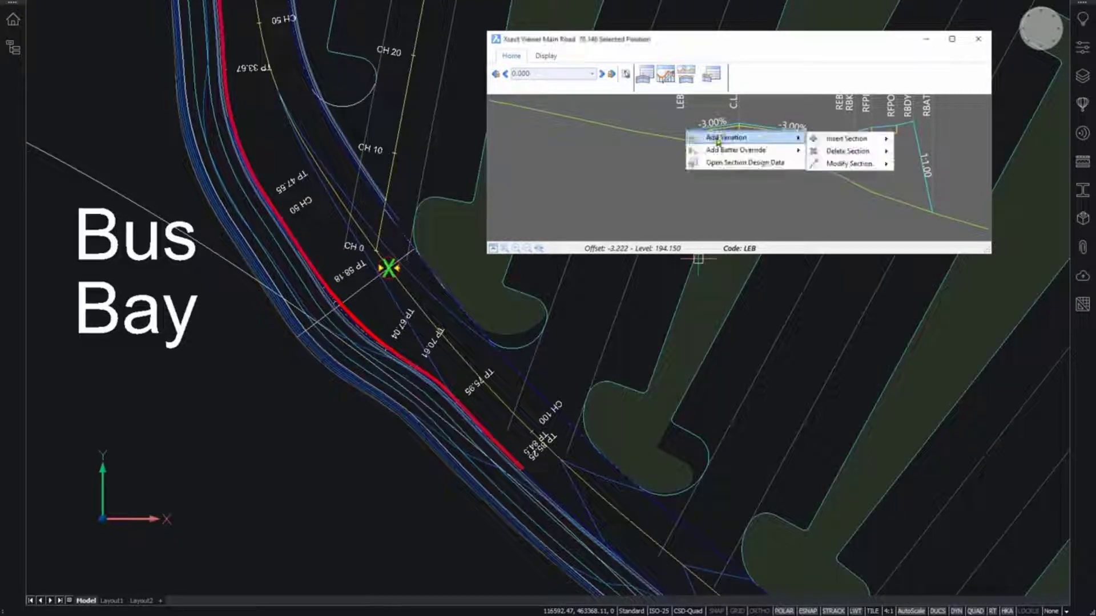
{"action": "mouse_move", "coordinate": [835, 141]}
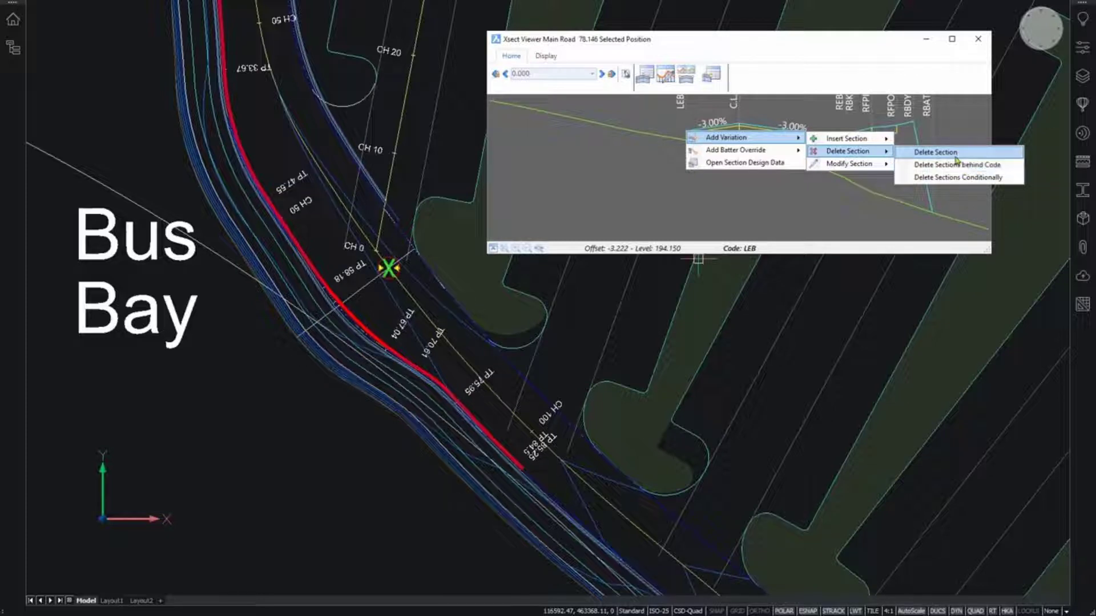
{"action": "left_click", "coordinate": [955, 158]}
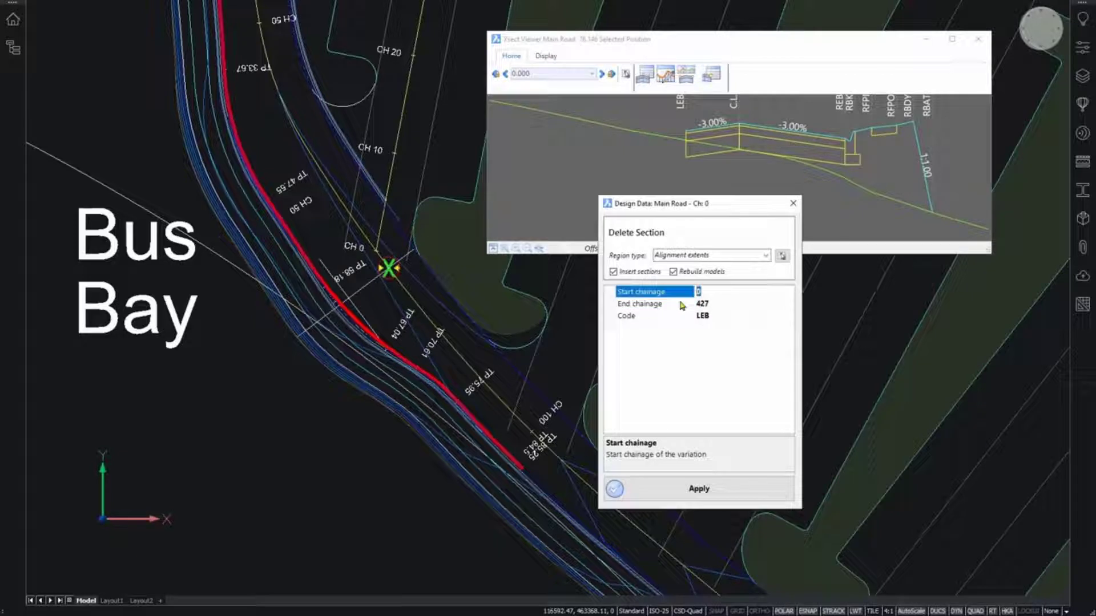
{"action": "left_click", "coordinate": [729, 306]}
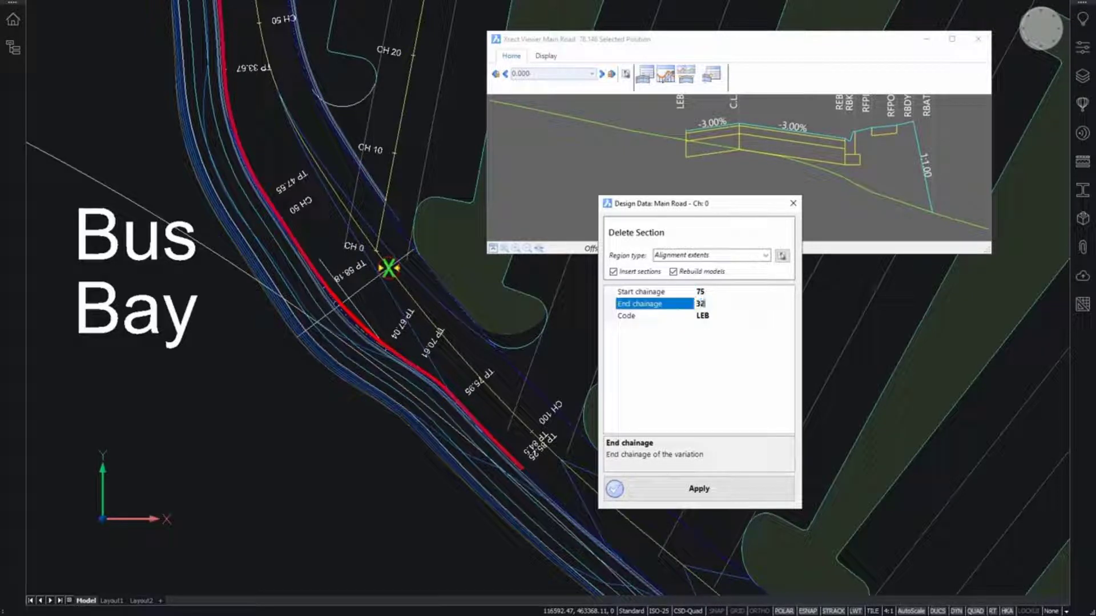
{"action": "left_click", "coordinate": [710, 492]}
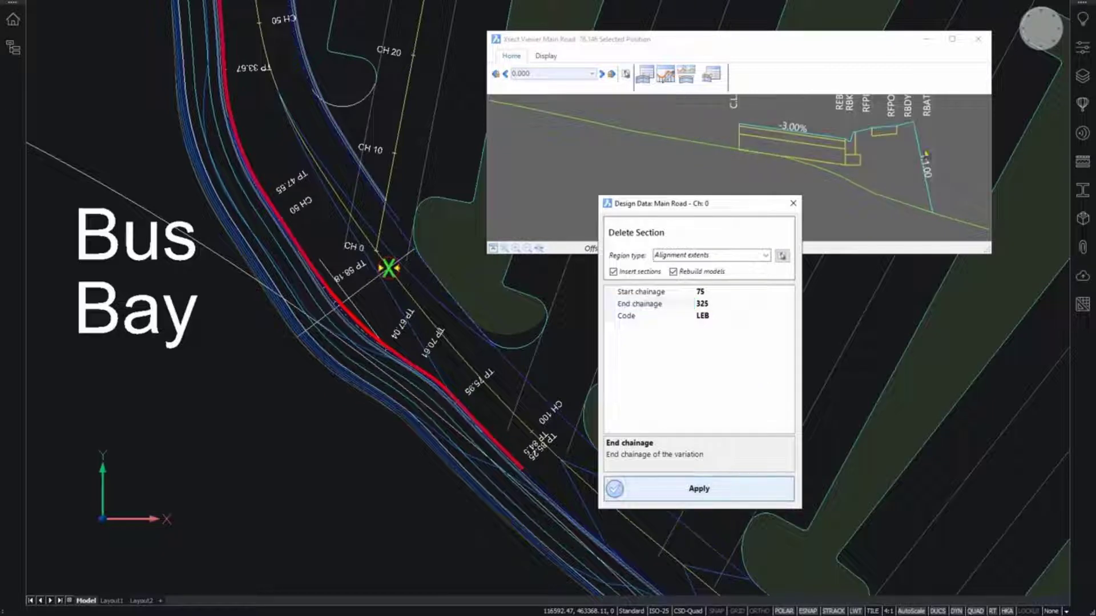
{"action": "left_click", "coordinate": [978, 40]}
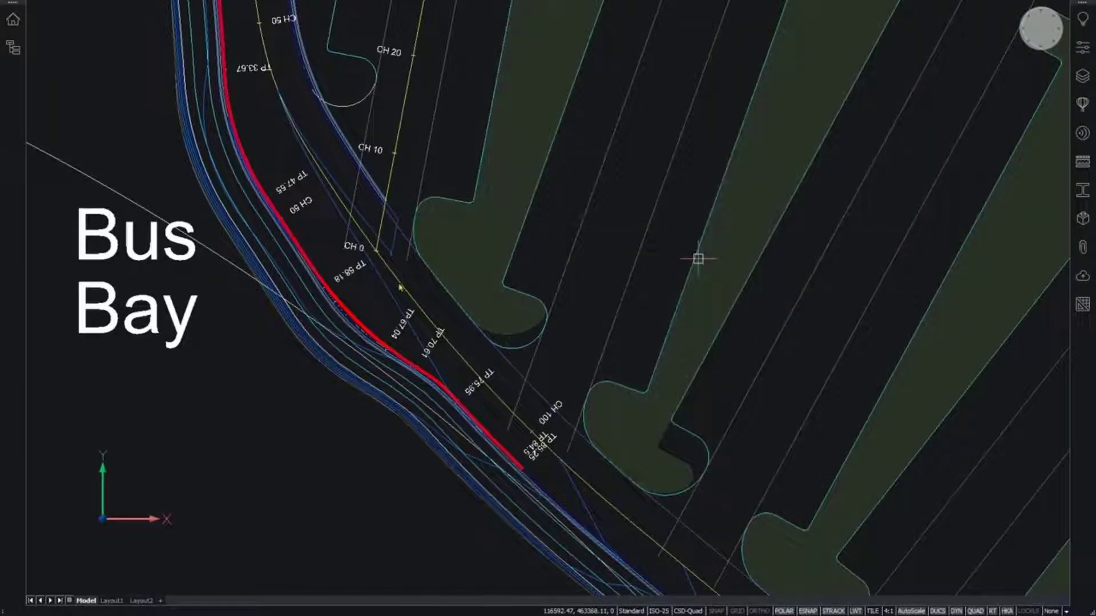
{"action": "left_click", "coordinate": [338, 163]}
{"action": "left_click", "coordinate": [359, 194]}
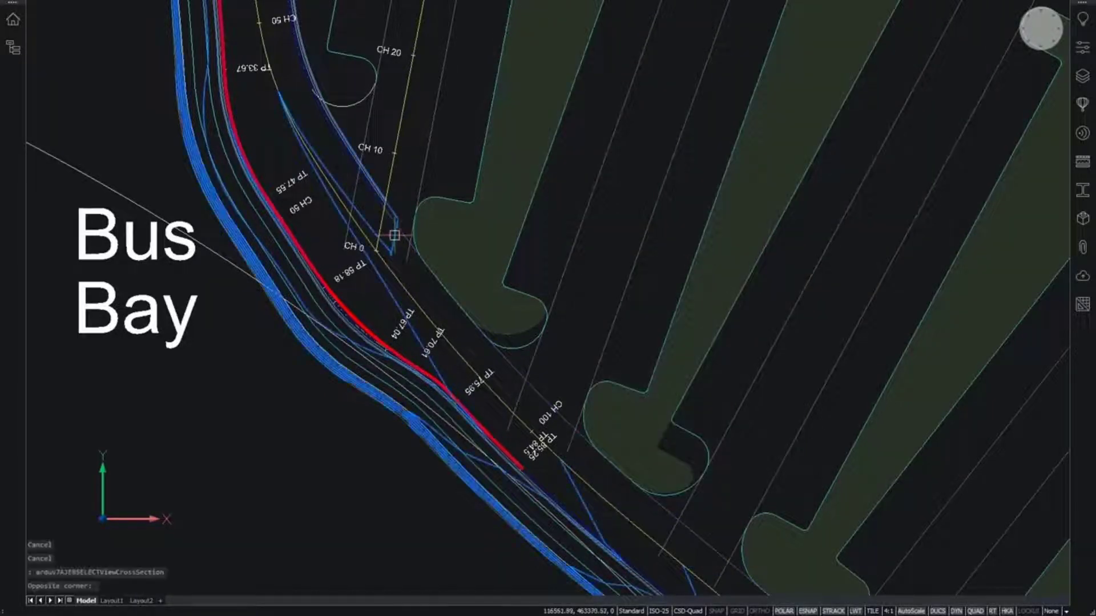
{"action": "key", "text": "Escape"}
{"action": "key", "text": "Escape"}
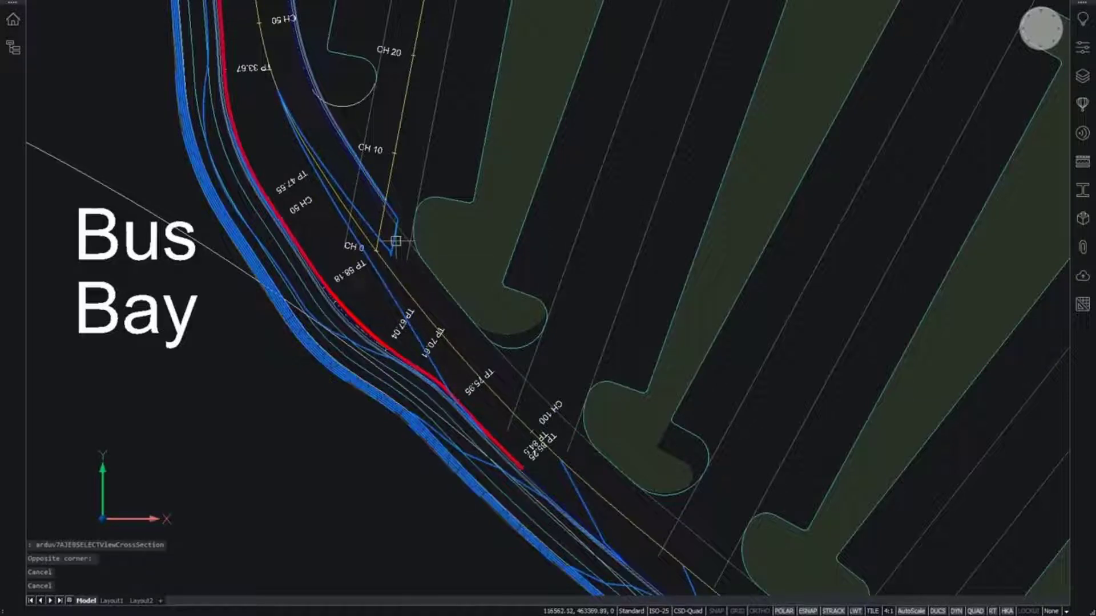
Step: Turn on the total model surface's triangles around the car park entry beside the bus bay
{"action": "left_click", "coordinate": [402, 243]}
{"action": "left_click", "coordinate": [416, 251]}
{"action": "middle_click_drag", "start_coordinate": [449, 184], "coordinate": [480, 280]}
{"action": "scroll", "coordinate": [452, 377], "scroll_direction": "up", "scroll_amount": 3}
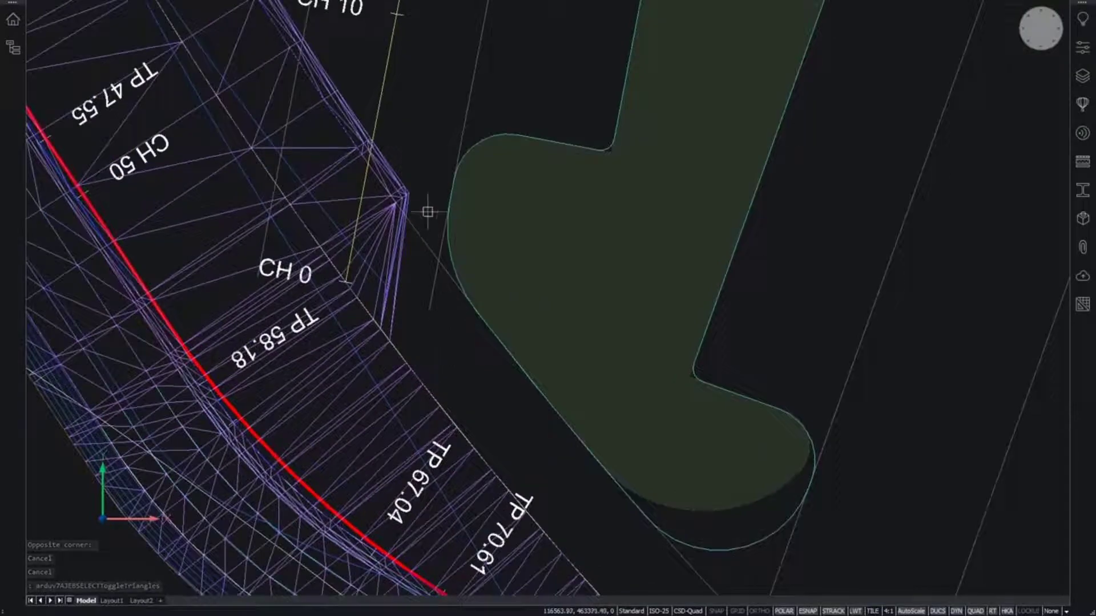
Step: Examine the meshed surface along Main Road from the bus bay past the building footprint to the access road junction, and back
{"action": "scroll", "coordinate": [423, 205], "scroll_direction": "down", "scroll_amount": 3}
{"action": "scroll", "coordinate": [424, 203], "scroll_direction": "down", "scroll_amount": 4}
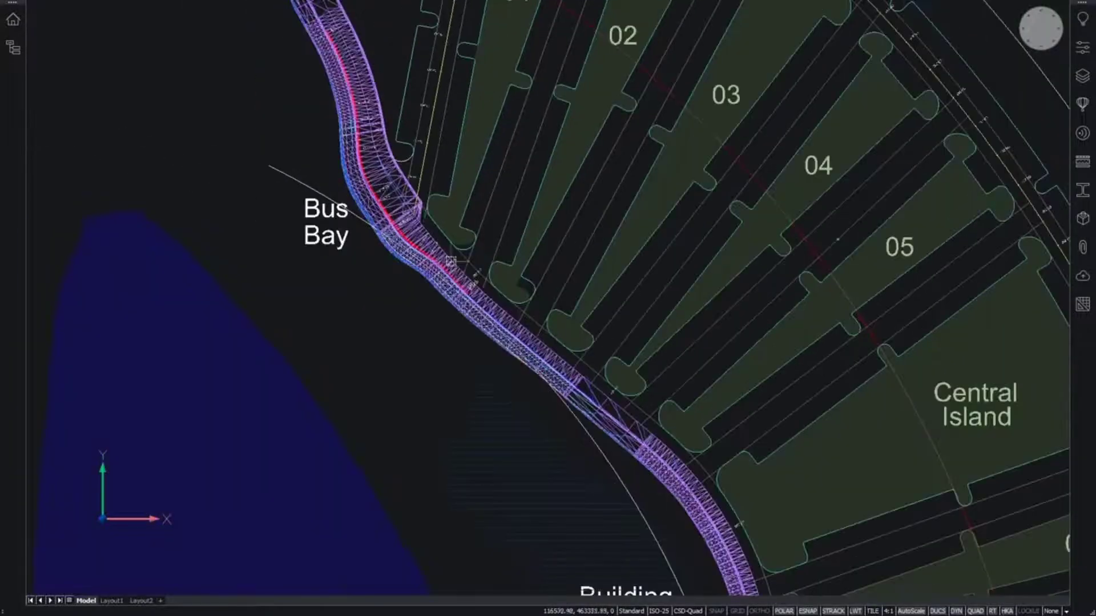
{"action": "middle_click_drag", "start_coordinate": [570, 356], "coordinate": [399, 114]}
{"action": "middle_click_drag", "start_coordinate": [578, 329], "coordinate": [545, 171]}
{"action": "middle_click_drag", "start_coordinate": [636, 399], "coordinate": [609, 205]}
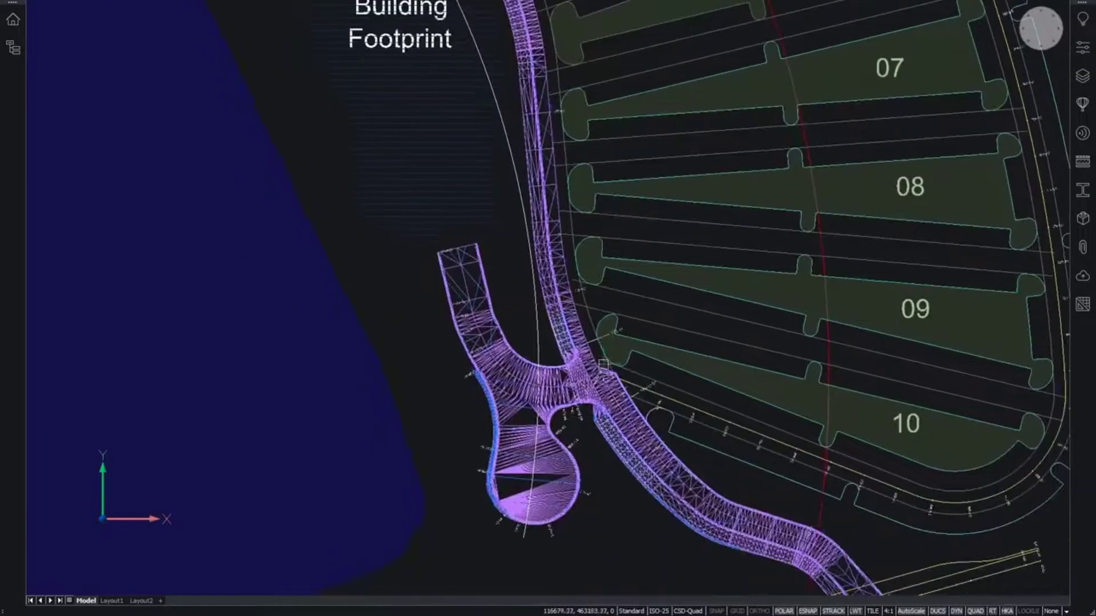
{"action": "scroll", "coordinate": [604, 379], "scroll_direction": "up", "scroll_amount": 4}
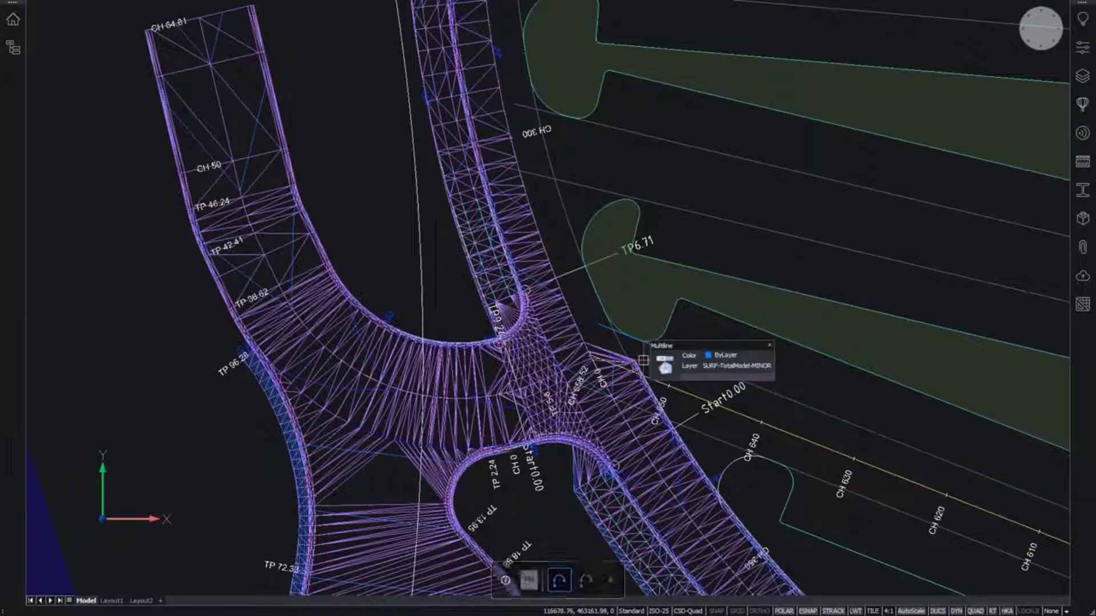
{"action": "scroll", "coordinate": [643, 360], "scroll_direction": "down", "scroll_amount": 5}
{"action": "middle_click_drag", "start_coordinate": [625, 125], "coordinate": [638, 338]}
{"action": "scroll", "coordinate": [626, 233], "scroll_direction": "down", "scroll_amount": 2}
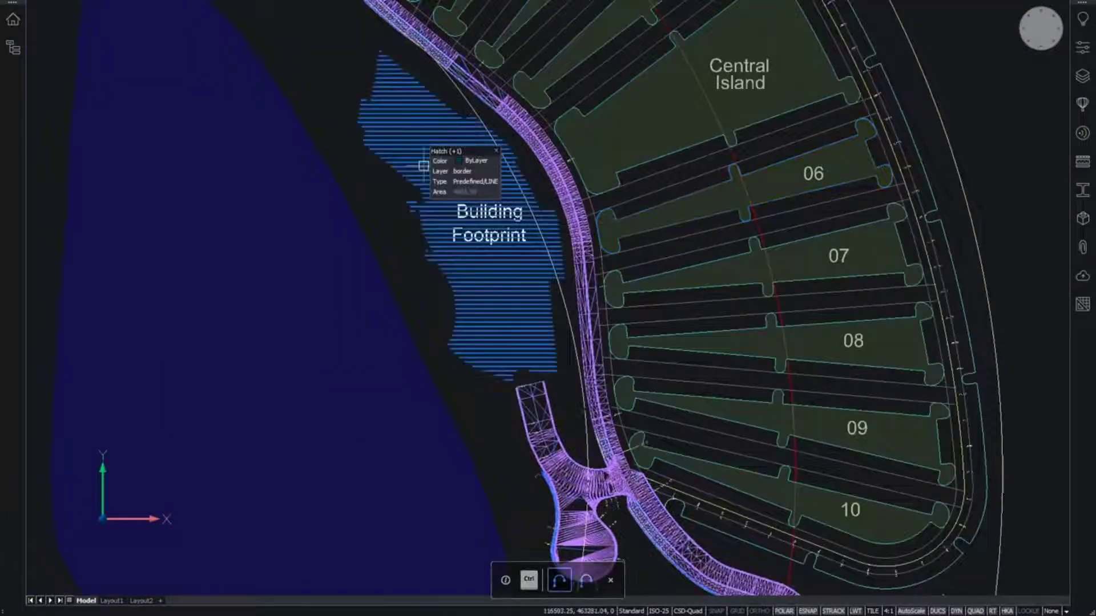
{"action": "middle_click_drag", "start_coordinate": [531, 168], "coordinate": [511, 228]}
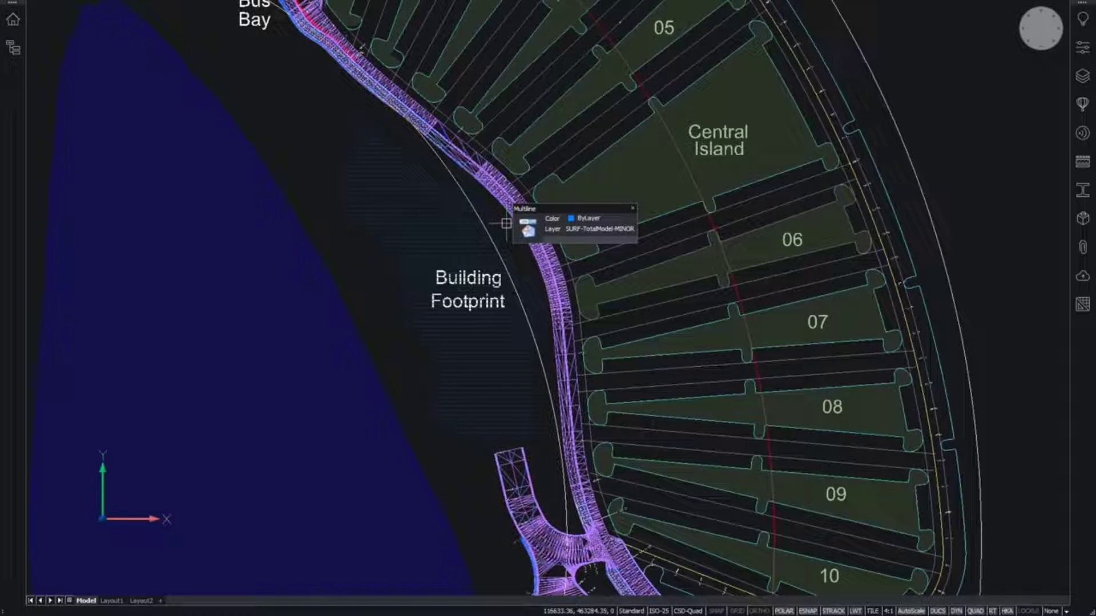
{"action": "middle_click_drag", "start_coordinate": [372, 92], "coordinate": [466, 194]}
{"action": "scroll", "coordinate": [394, 78], "scroll_direction": "up", "scroll_amount": 4}
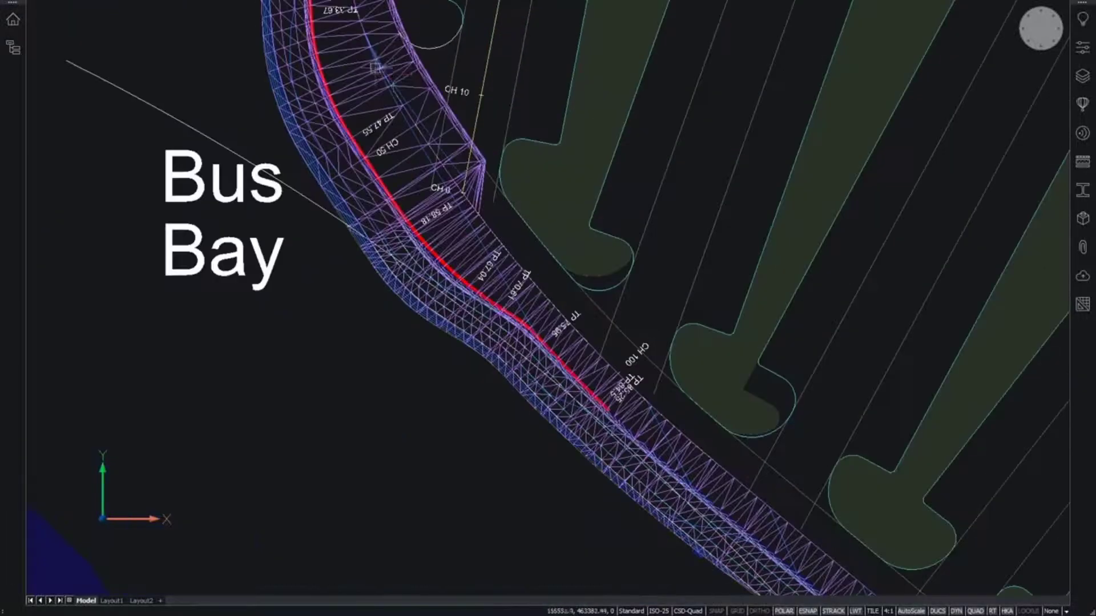
{"action": "scroll", "coordinate": [354, 333], "scroll_direction": "down", "scroll_amount": 3}
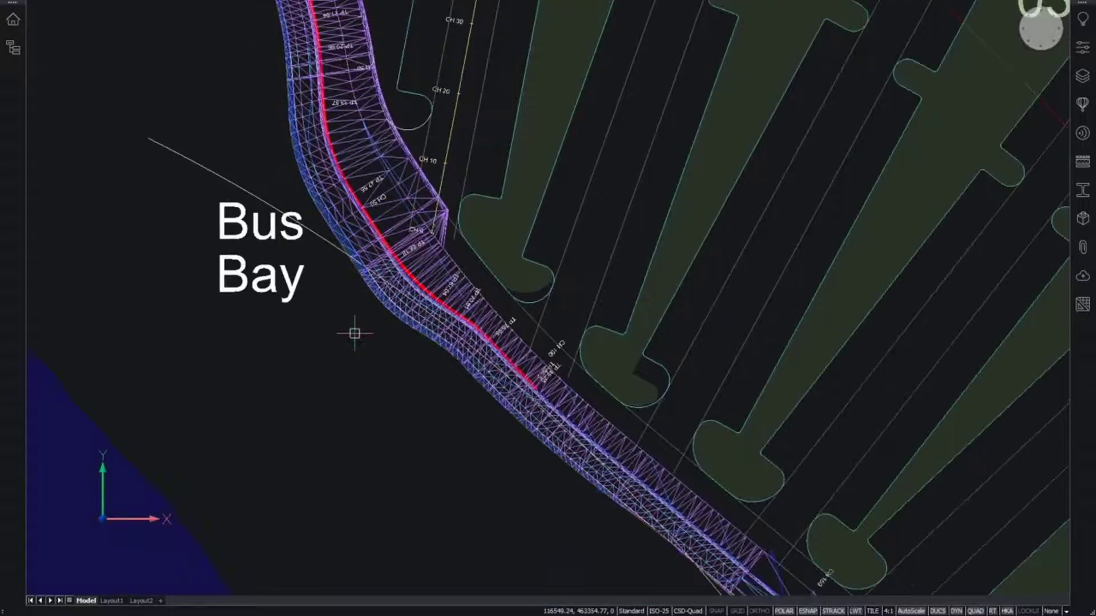
{"action": "key", "text": "Escape"}
{"action": "key", "text": "Escape"}
{"action": "key", "text": "Escape"}
{"action": "key", "text": "Escape"}
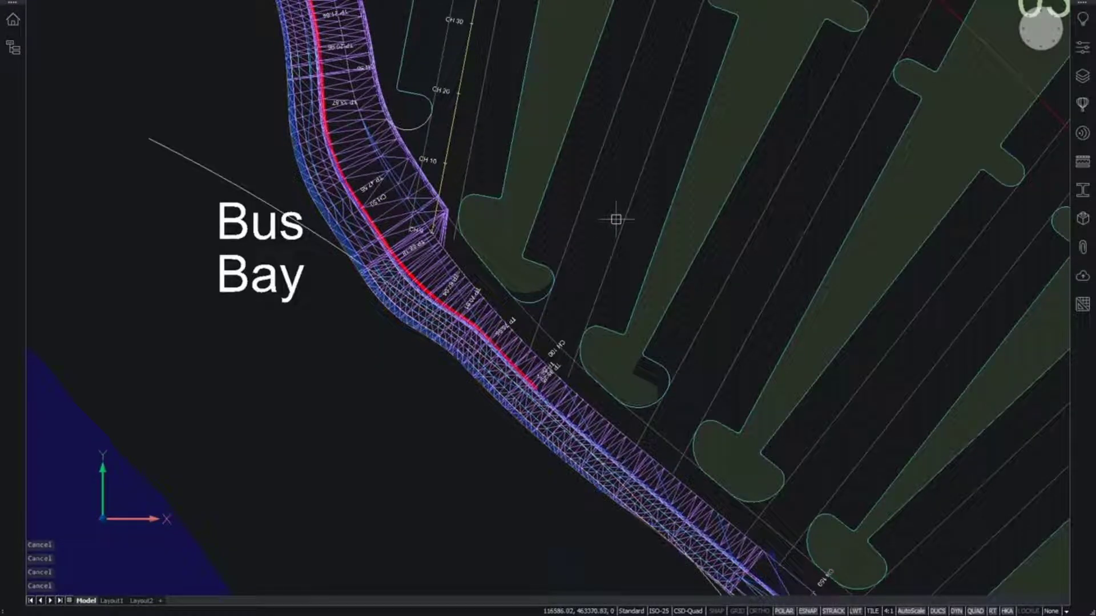
Step: Examine the start of the outer loop alignment beside Main Road, highlight the adjacent island outline, and clear the selection
{"action": "scroll", "coordinate": [580, 213], "scroll_direction": "down", "scroll_amount": 3}
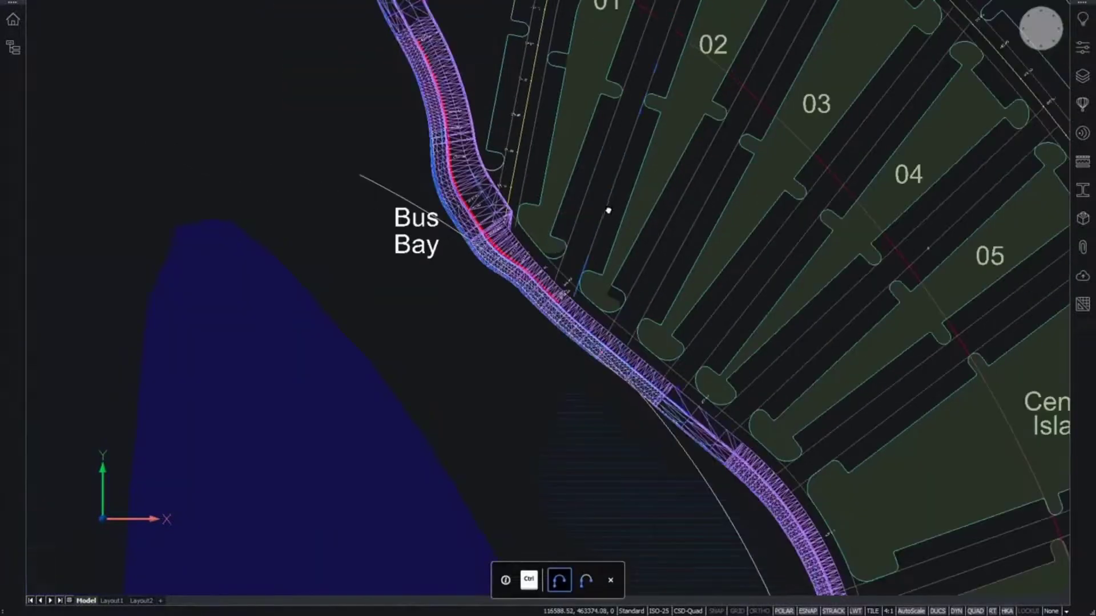
{"action": "middle_click_drag", "start_coordinate": [606, 210], "coordinate": [482, 242]}
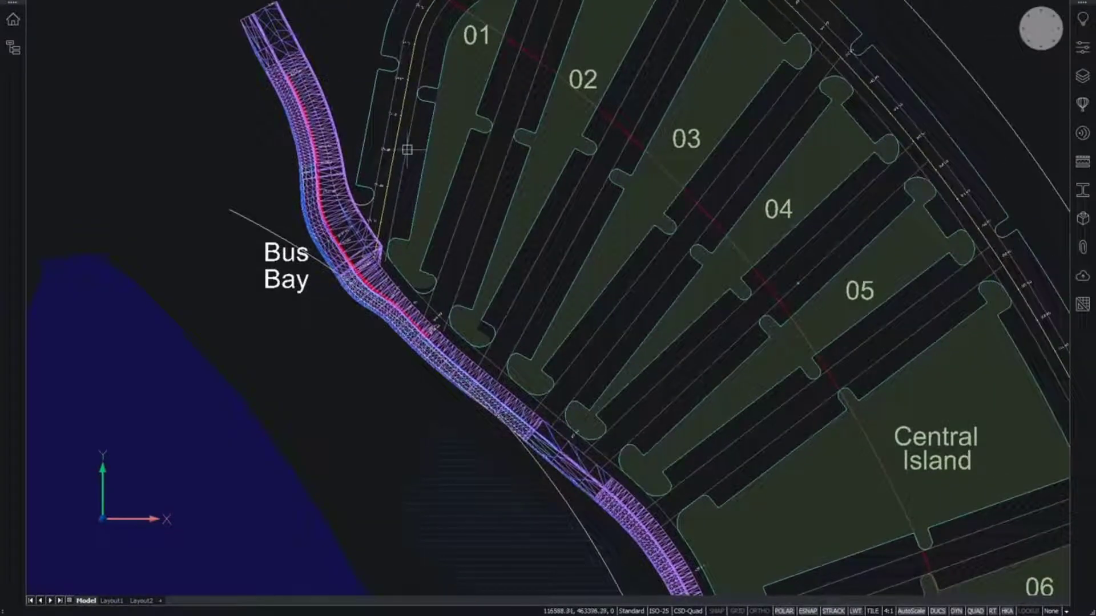
{"action": "scroll", "coordinate": [386, 165], "scroll_direction": "up", "scroll_amount": 3}
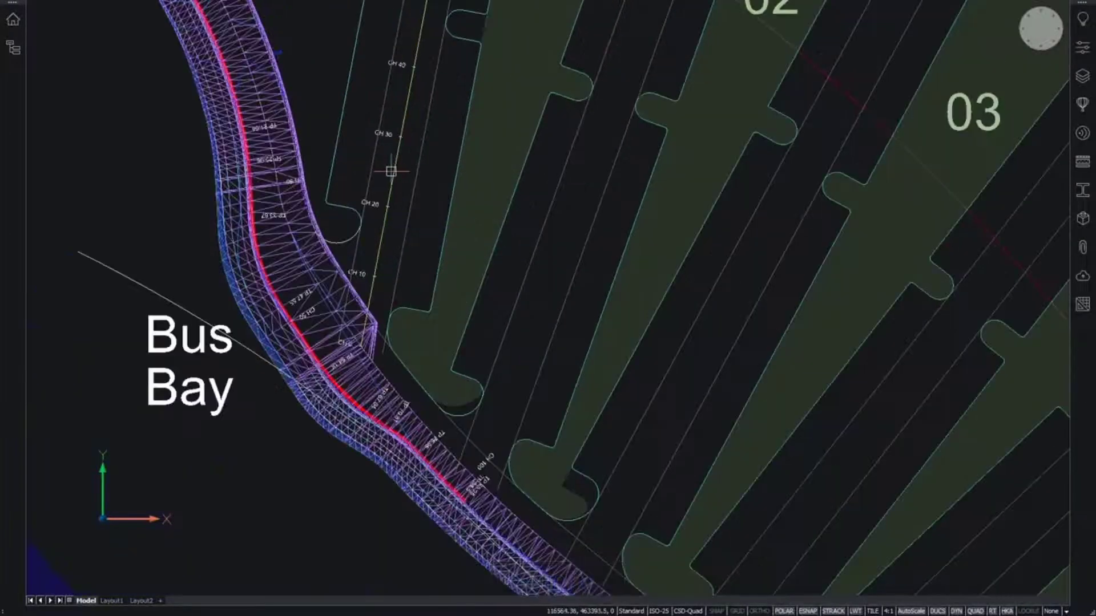
{"action": "scroll", "coordinate": [396, 174], "scroll_direction": "up", "scroll_amount": 2}
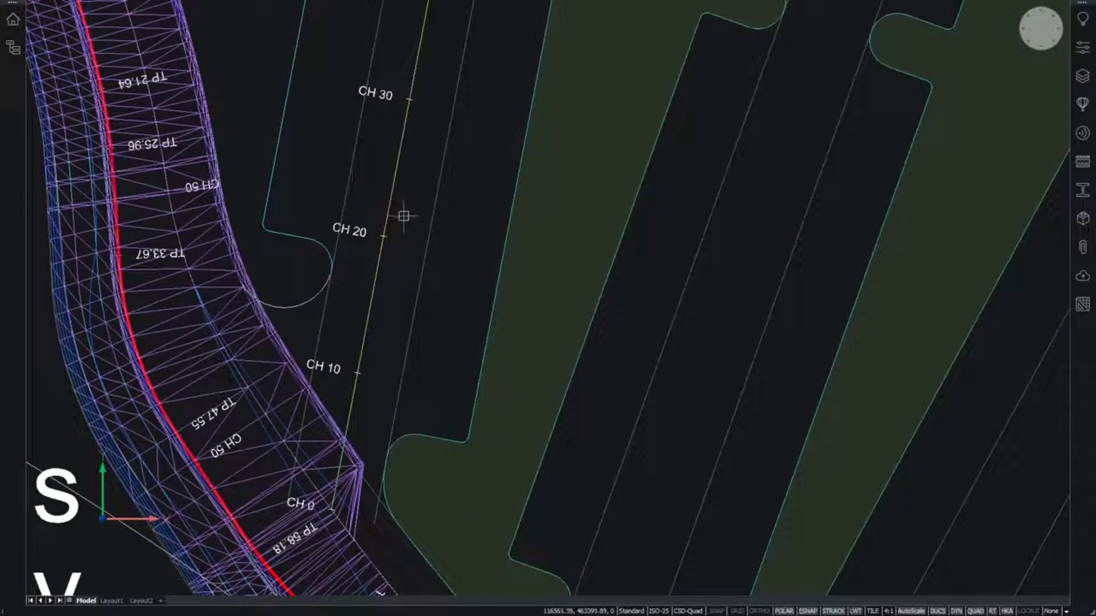
{"action": "left_click", "coordinate": [488, 314]}
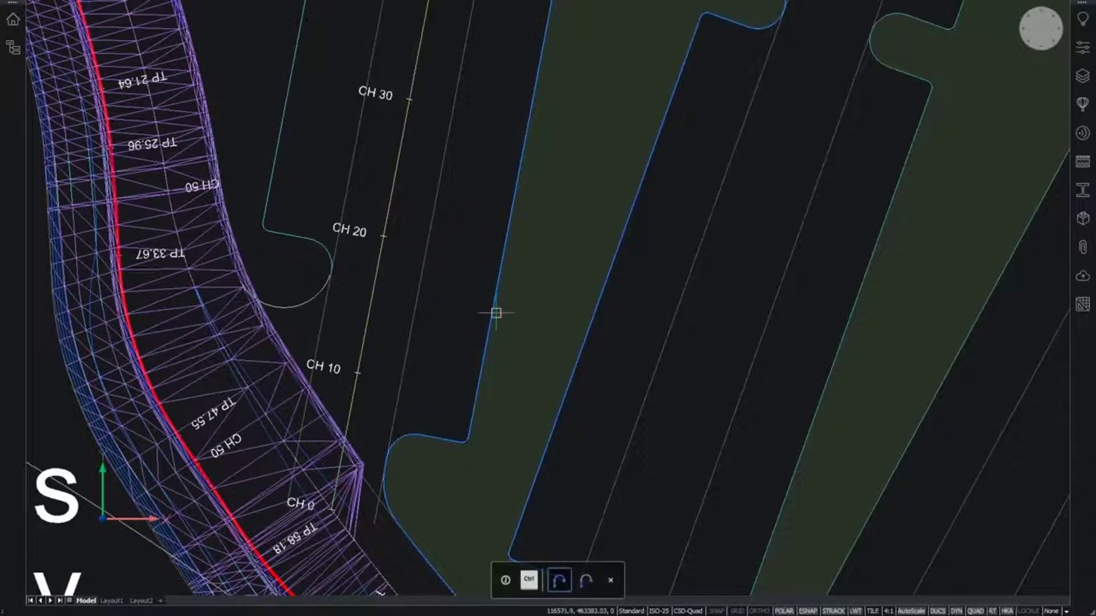
{"action": "key", "text": "Escape"}
{"action": "key", "text": "Escape"}
{"action": "key", "text": "Escape"}
{"action": "key", "text": "Escape"}
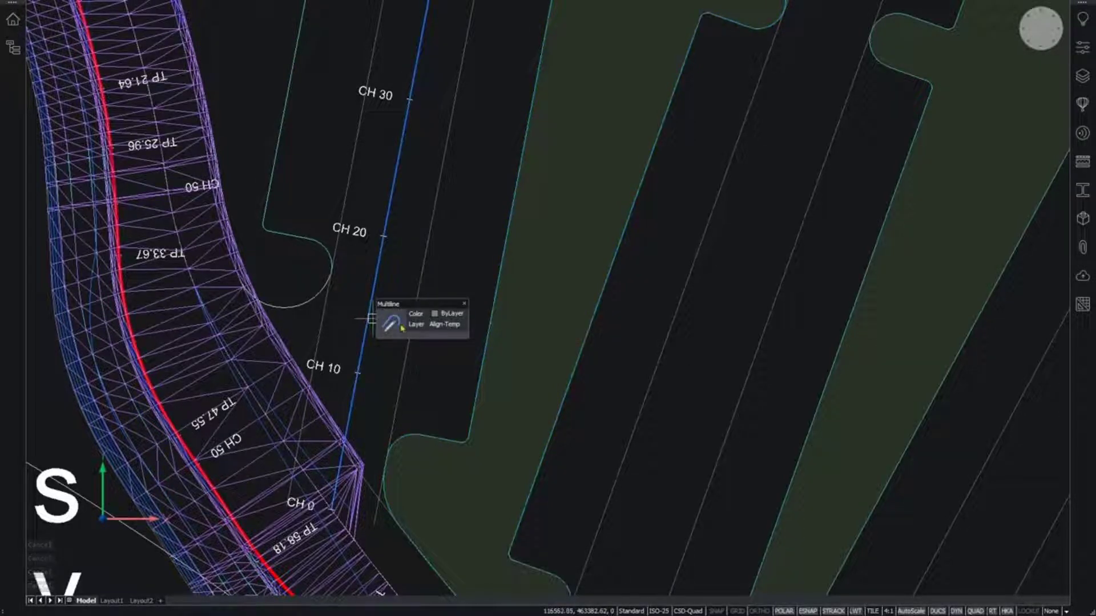
Step: Create a road string along the Outer Loop alignment using the 305 - OUTER CIRCUIT - LHS template and the NS-Point_Cloud surface
{"action": "left_click", "coordinate": [425, 328]}
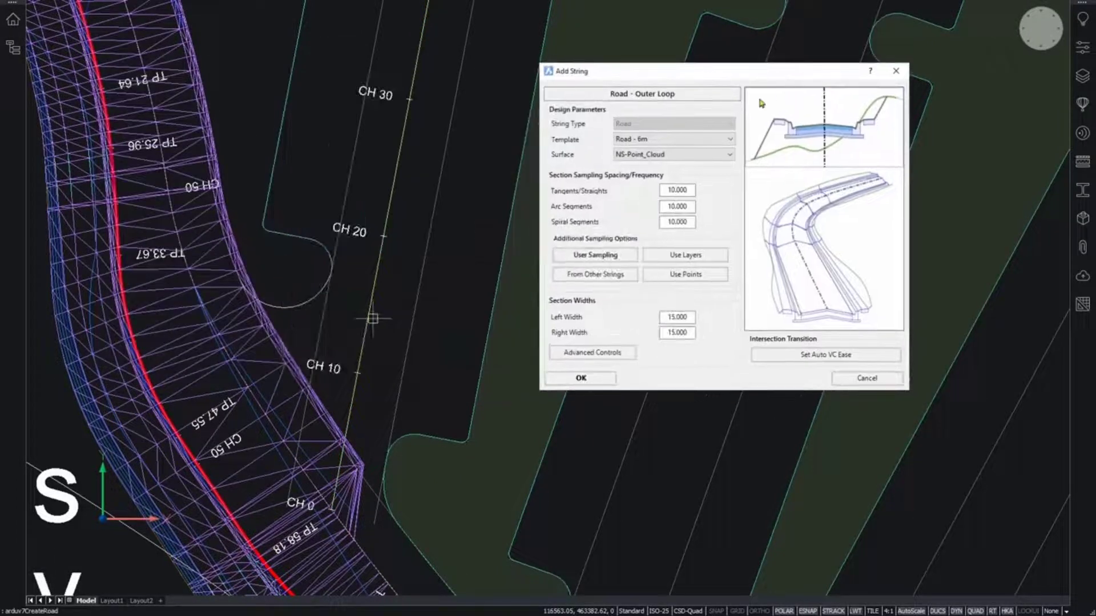
{"action": "left_click", "coordinate": [706, 140]}
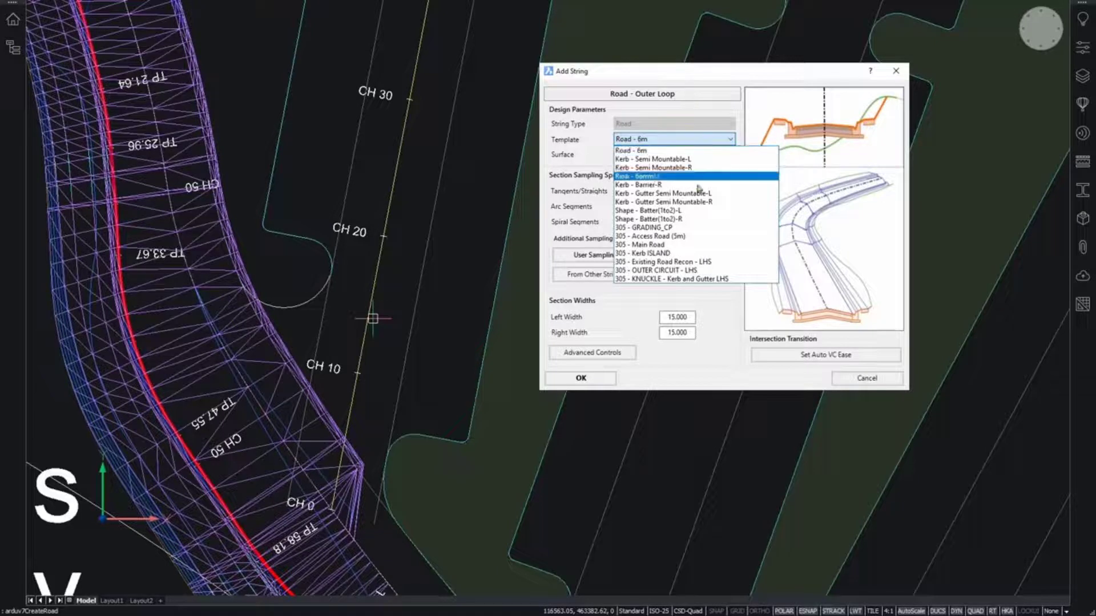
{"action": "left_click", "coordinate": [673, 270]}
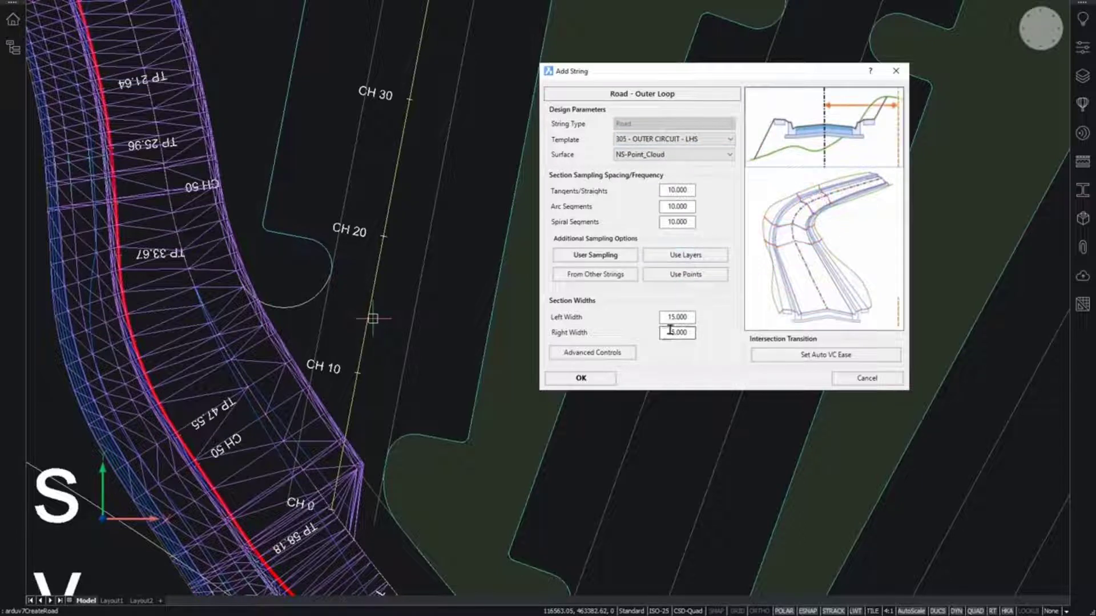
{"action": "left_click", "coordinate": [581, 378]}
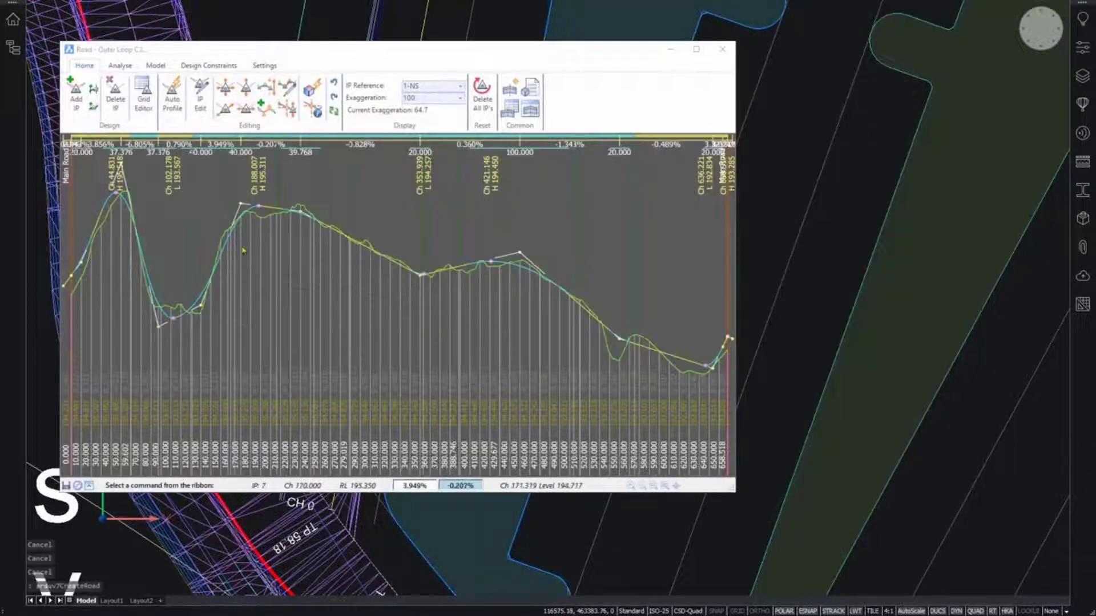
Step: Check the Outer Loop's cross section at chainage 70 from its vertical profile, with the profile window moved clear of the plan
{"action": "mouse_move", "coordinate": [406, 55]}
{"action": "left_mouse_down"}
{"action": "mouse_move", "coordinate": [702, 75]}
{"action": "mouse_move", "coordinate": [798, 68]}
{"action": "left_mouse_up"}
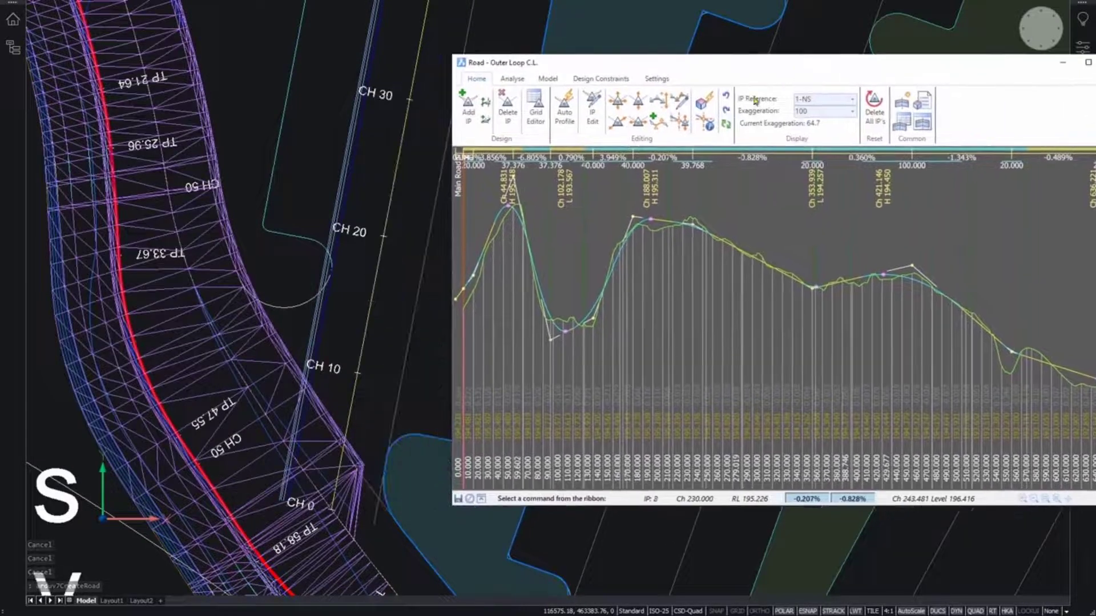
{"action": "scroll", "coordinate": [348, 319], "scroll_direction": "down", "scroll_amount": 2}
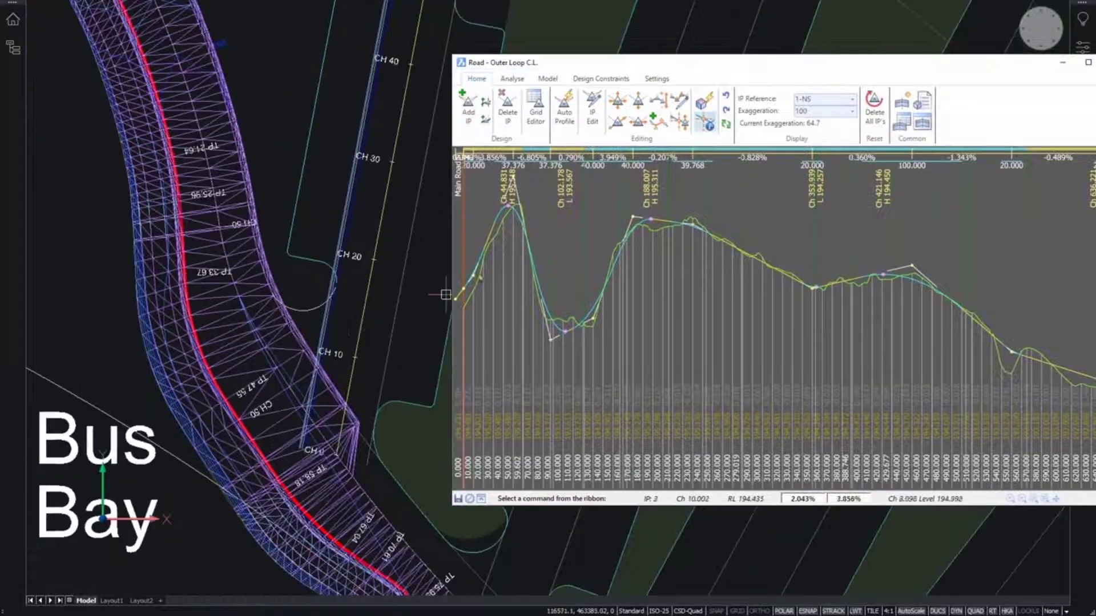
{"action": "right_click", "coordinate": [534, 233]}
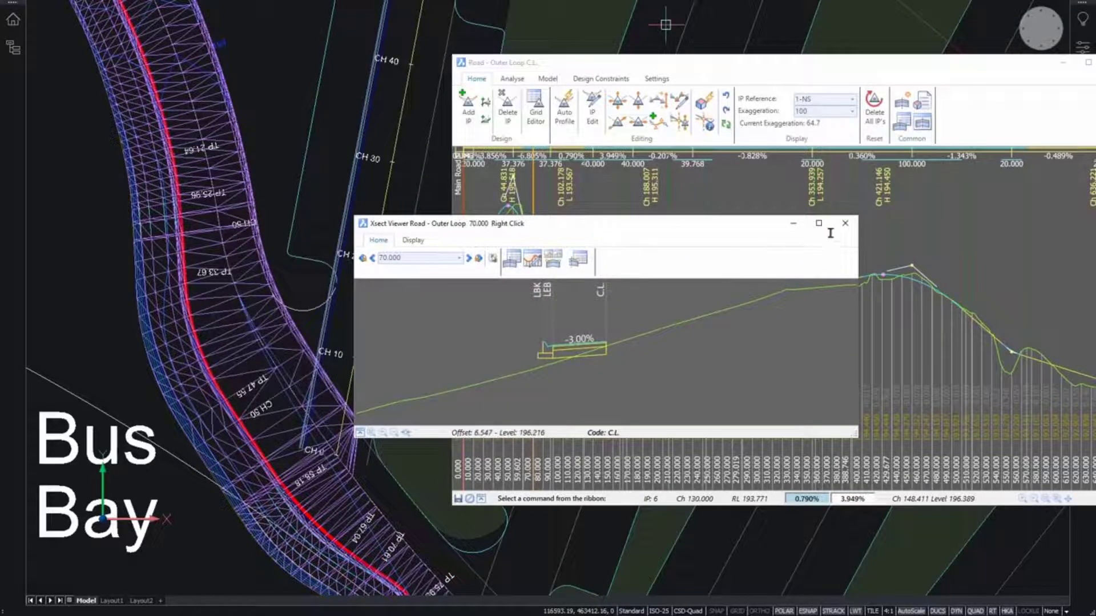
{"action": "left_click", "coordinate": [845, 223]}
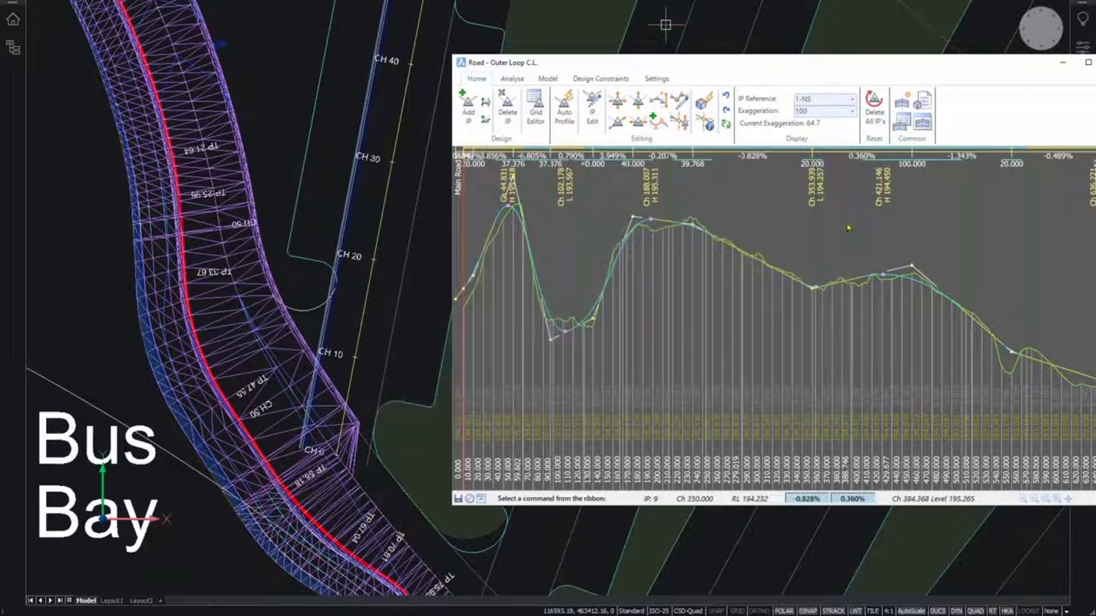
Step: Move the Outer Loop profile's IP at chainage 350 to about chainage 339, level 193.93
{"action": "left_click_drag", "start_coordinate": [798, 72], "coordinate": [678, 77]}
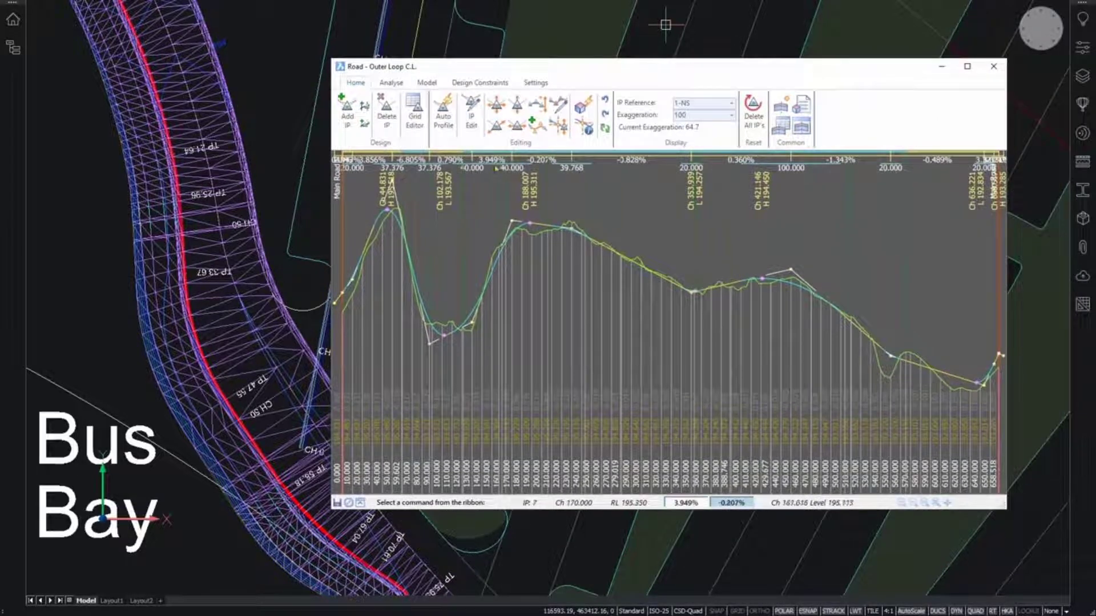
{"action": "left_click", "coordinate": [499, 109]}
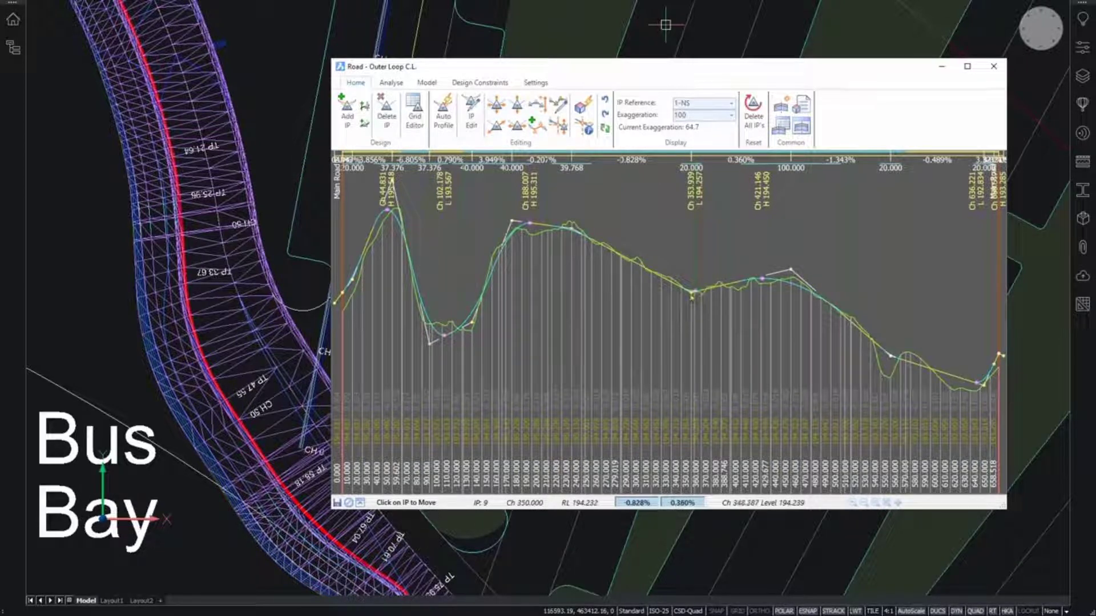
{"action": "left_click", "coordinate": [692, 295]}
{"action": "left_click", "coordinate": [684, 293]}
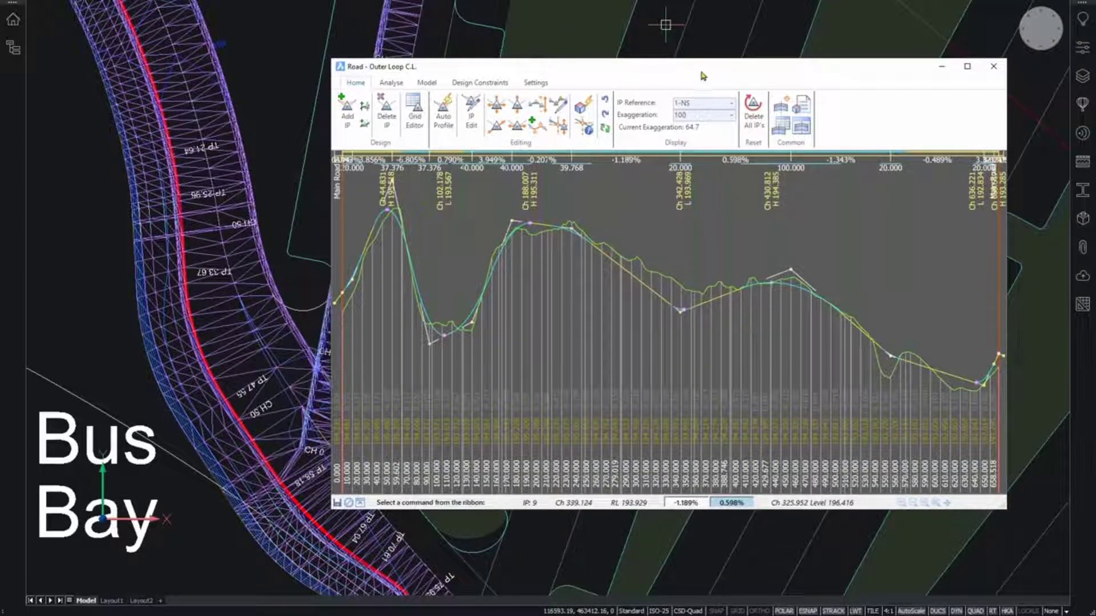
Step: Add a Show Surface (Alignment) design constraint named gr that references the Road - Outer Loop alignment and the GR-_GRADING_CP surface
{"action": "left_click_drag", "start_coordinate": [706, 72], "coordinate": [619, 75]}
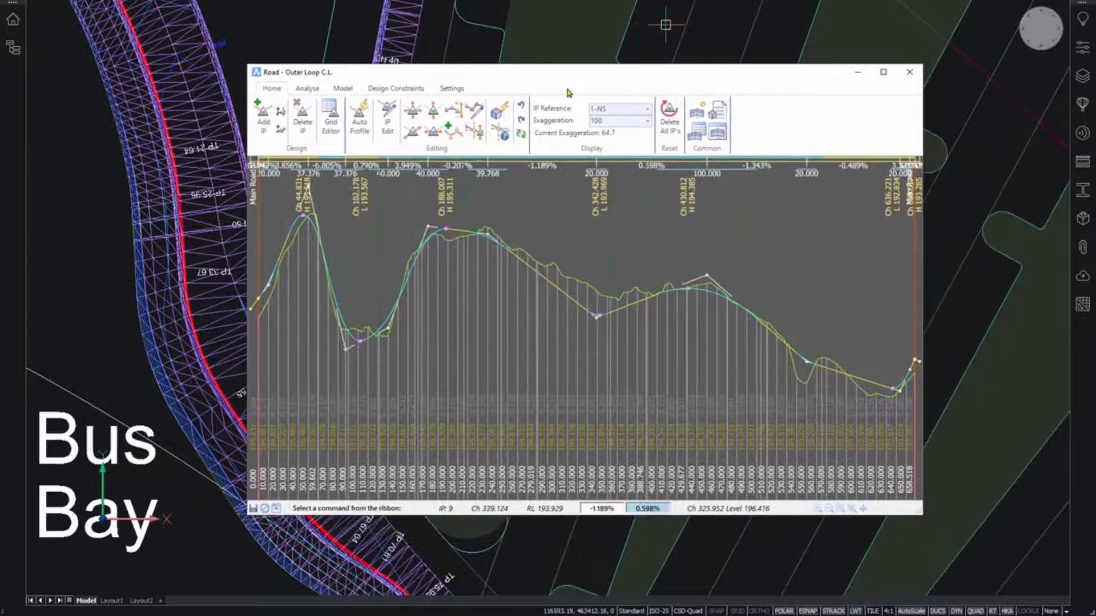
{"action": "left_click", "coordinate": [399, 88]}
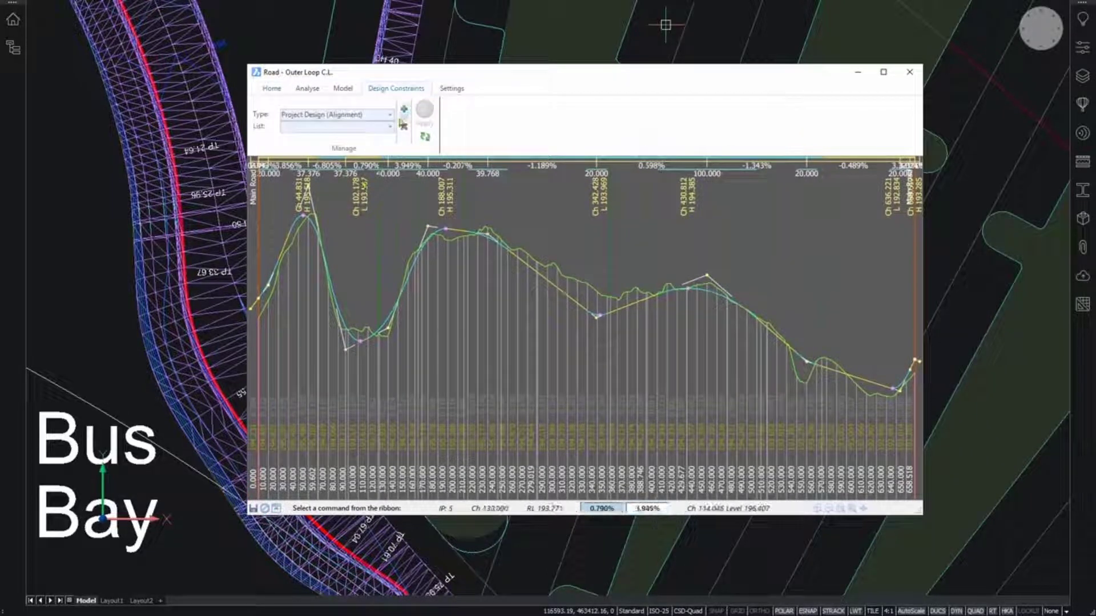
{"action": "left_click", "coordinate": [390, 115]}
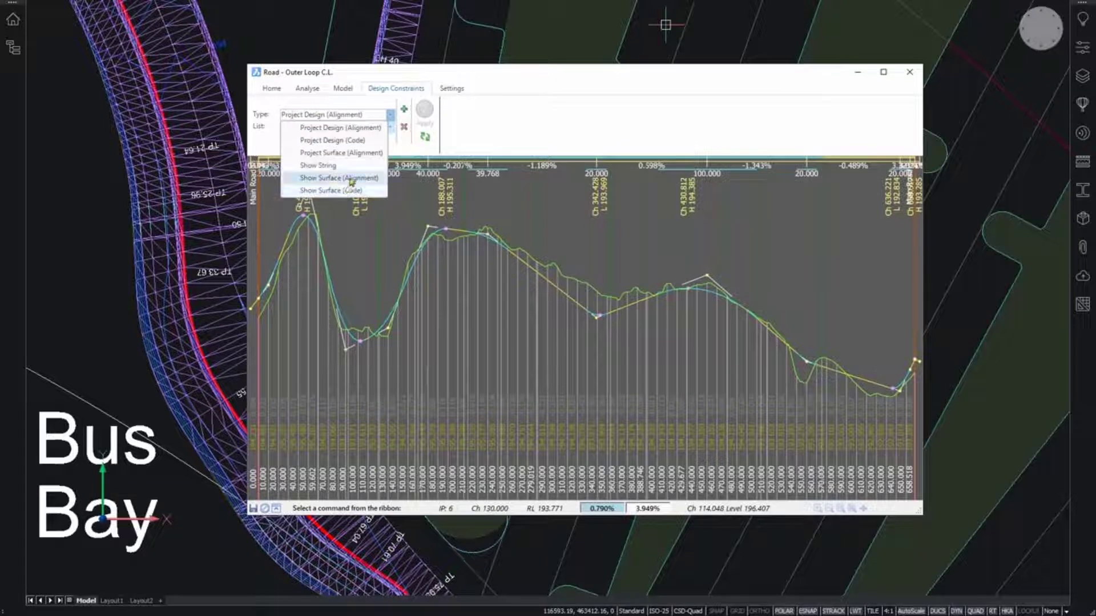
{"action": "left_click", "coordinate": [348, 178]}
{"action": "left_click", "coordinate": [405, 111]}
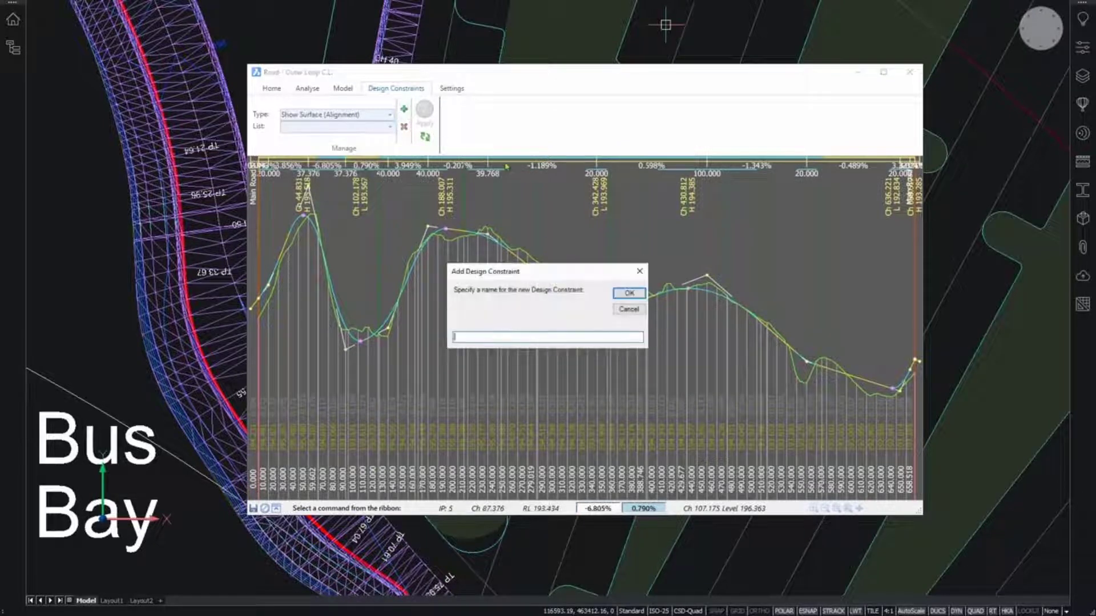
{"action": "type", "text": "gr"}
{"action": "left_click", "coordinate": [629, 293]}
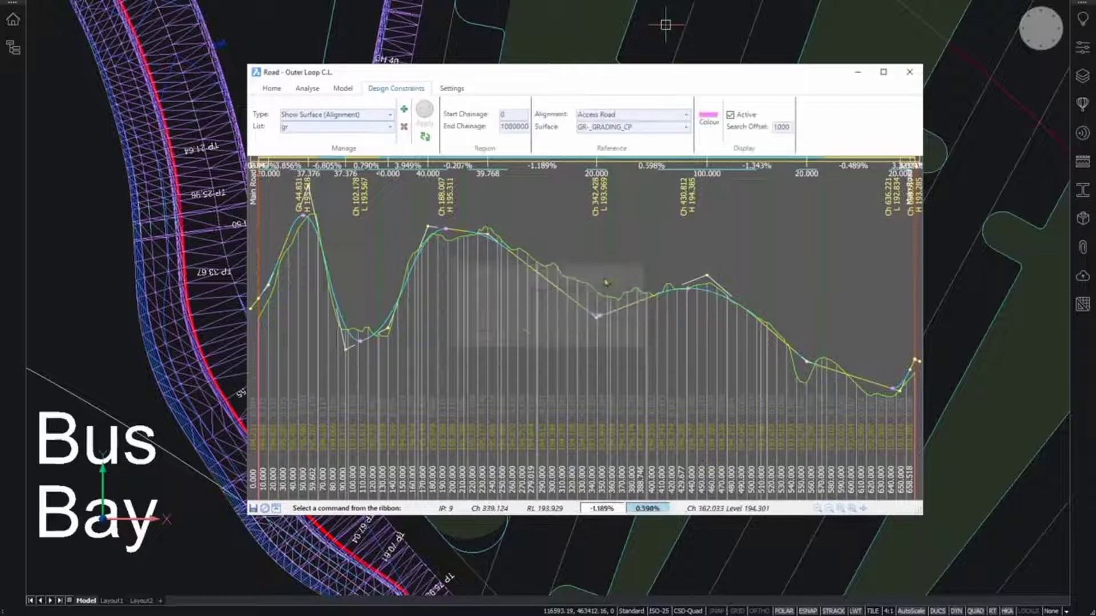
{"action": "left_click", "coordinate": [687, 116]}
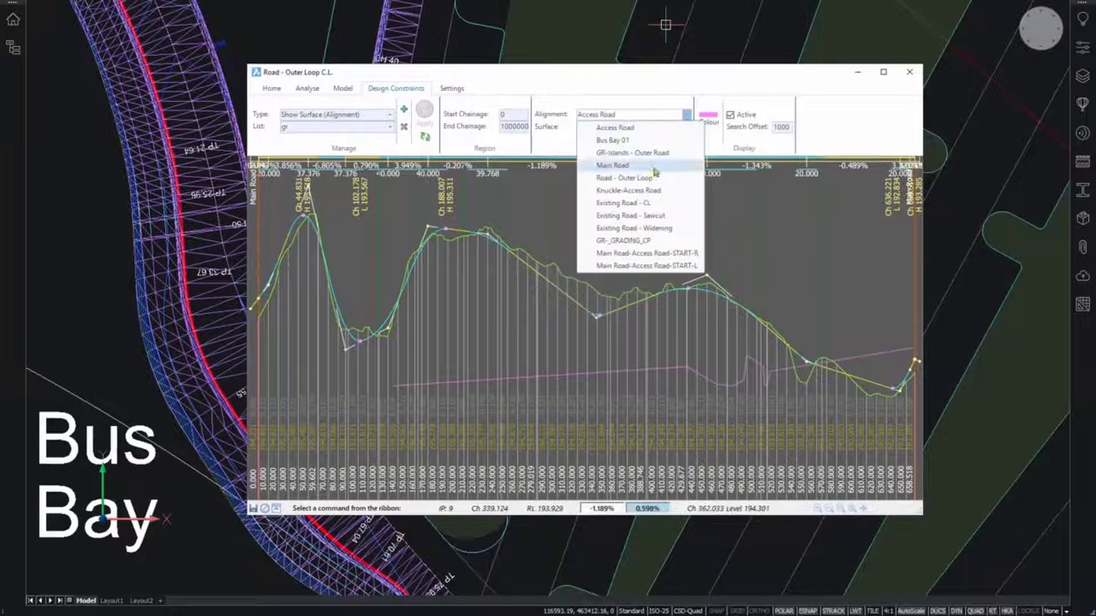
{"action": "left_click", "coordinate": [625, 178]}
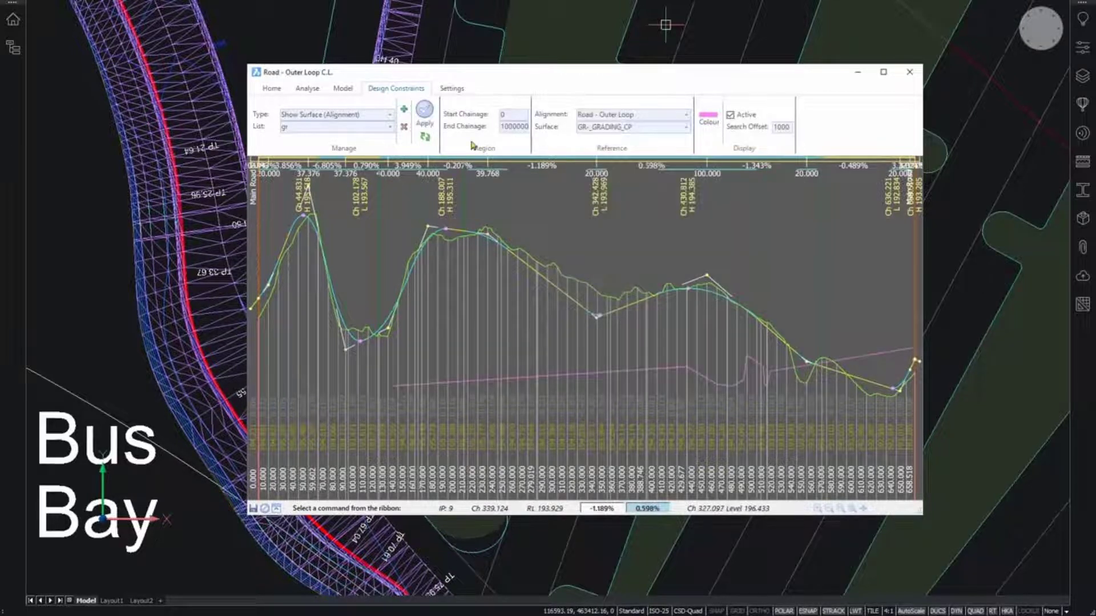
{"action": "left_click", "coordinate": [425, 110]}
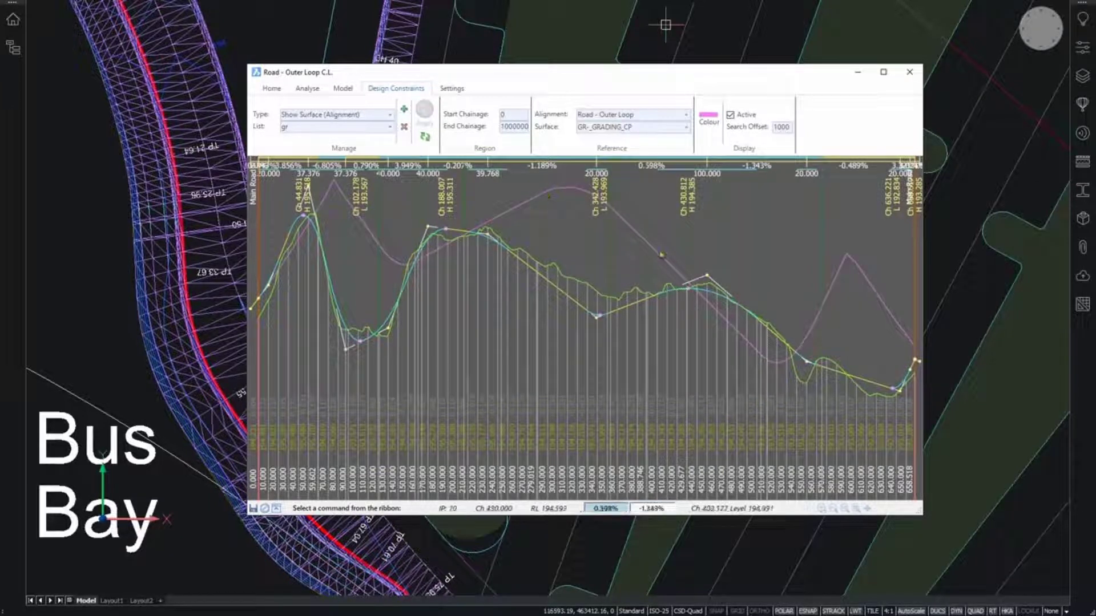
Step: Raise IP 9 onto the grading surface line's central peak, at about chainage 312.8, level 195.98
{"action": "left_click", "coordinate": [278, 90]}
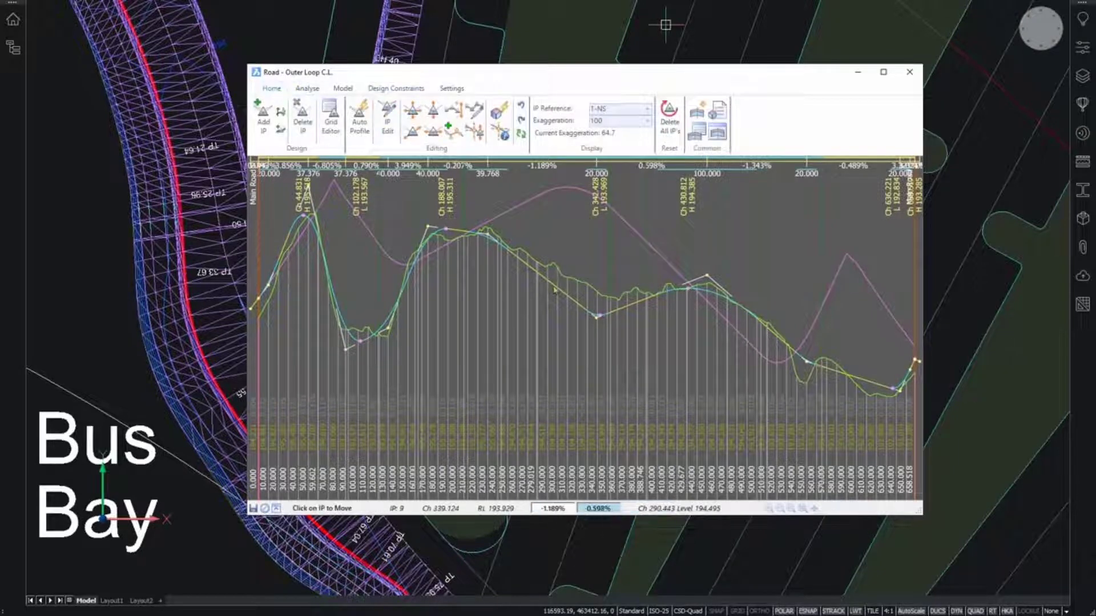
{"action": "left_click", "coordinate": [598, 317]}
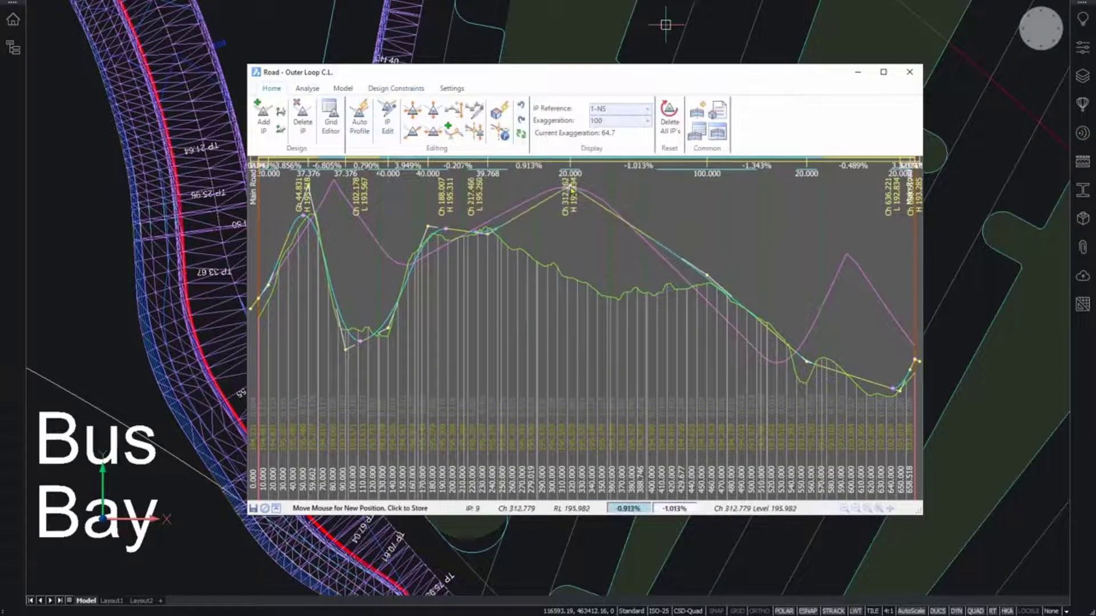
{"action": "left_click", "coordinate": [570, 185]}
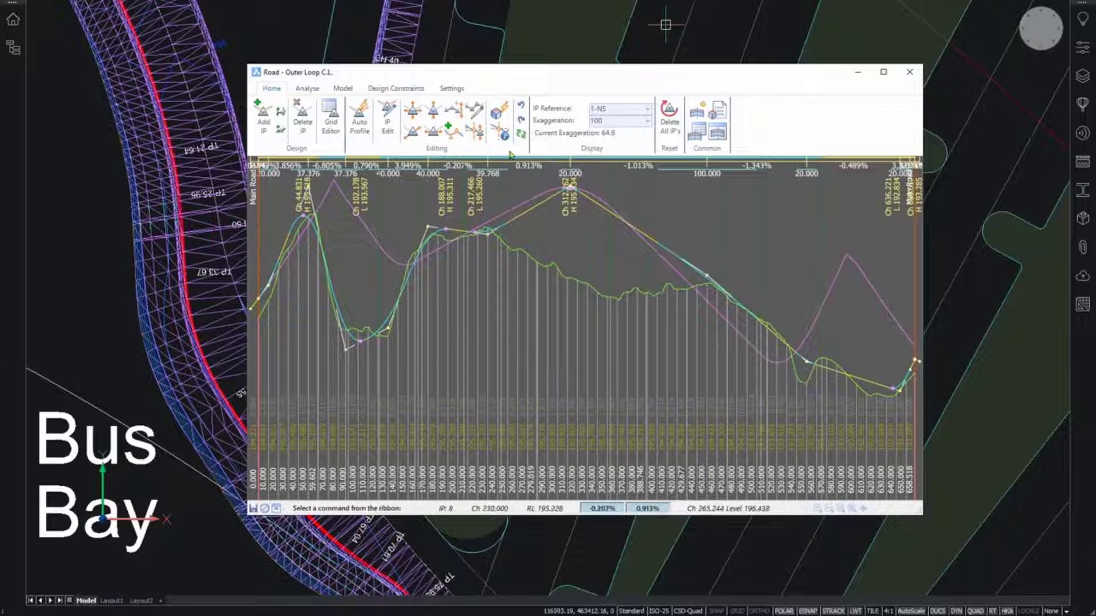
Step: Delete all IPs and calculate an auto profile from the GR-_GRADING_CP reference surface with fitting enabled and a minimum vertical curve length of 20
{"action": "left_click", "coordinate": [668, 111]}
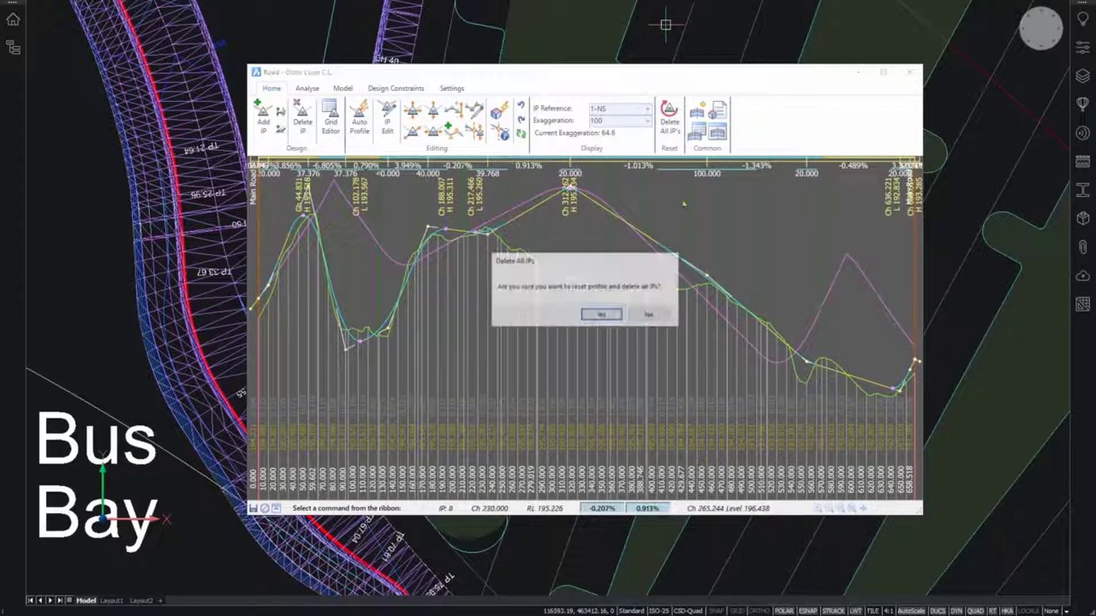
{"action": "left_click", "coordinate": [590, 313]}
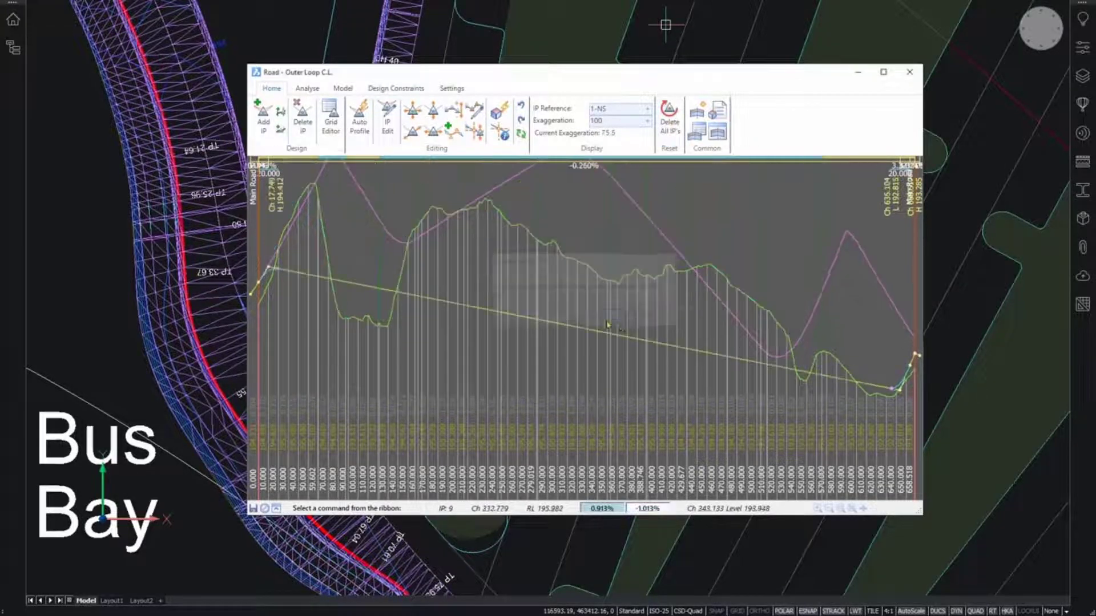
{"action": "left_click", "coordinate": [361, 123]}
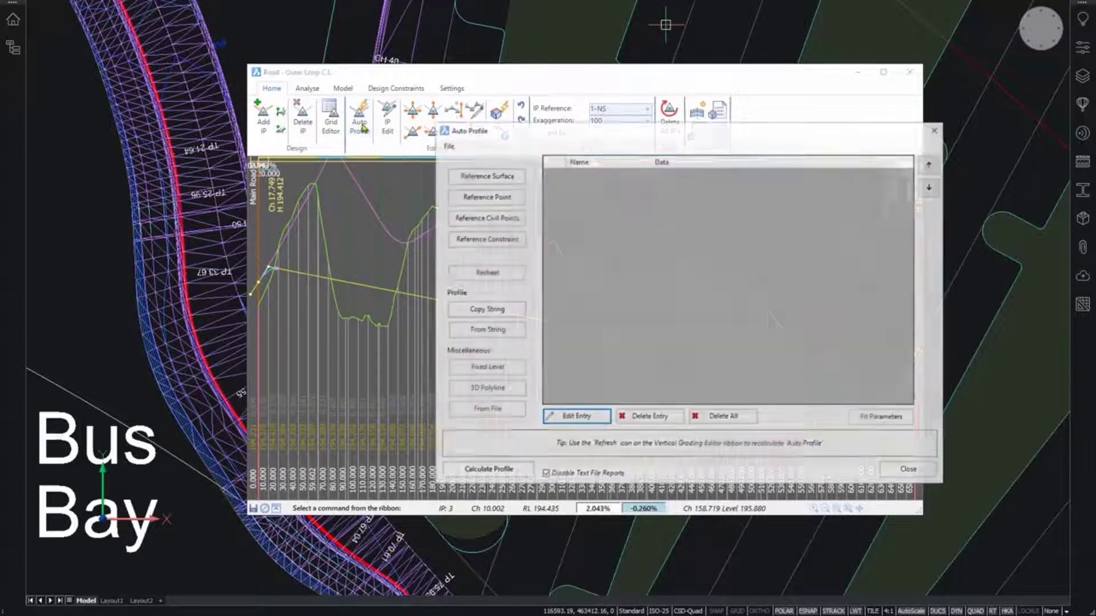
{"action": "left_click", "coordinate": [512, 183]}
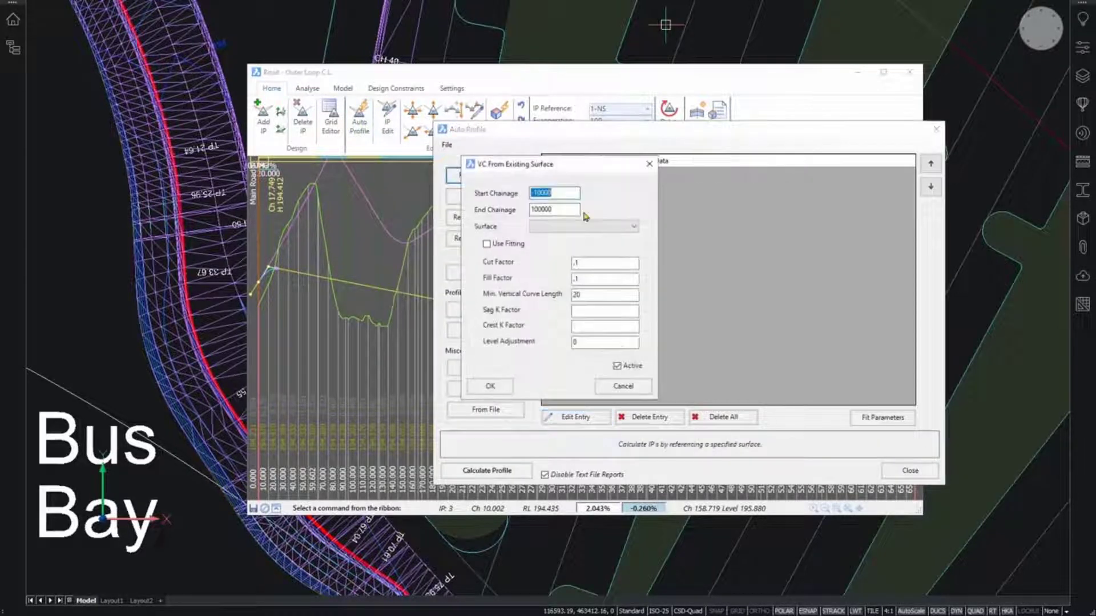
{"action": "left_click", "coordinate": [622, 227]}
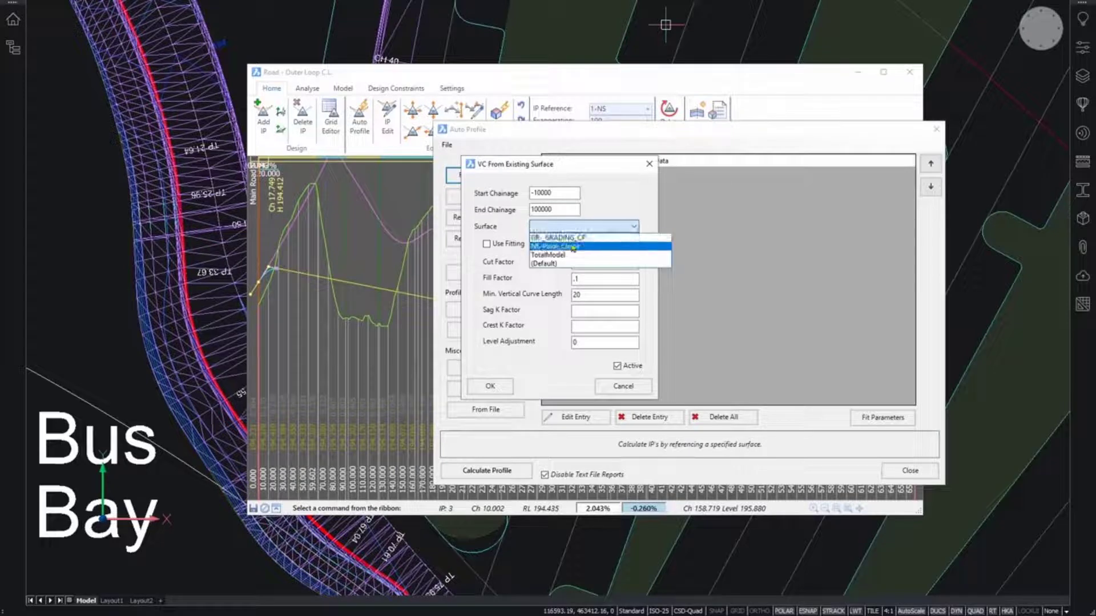
{"action": "left_click", "coordinate": [599, 238]}
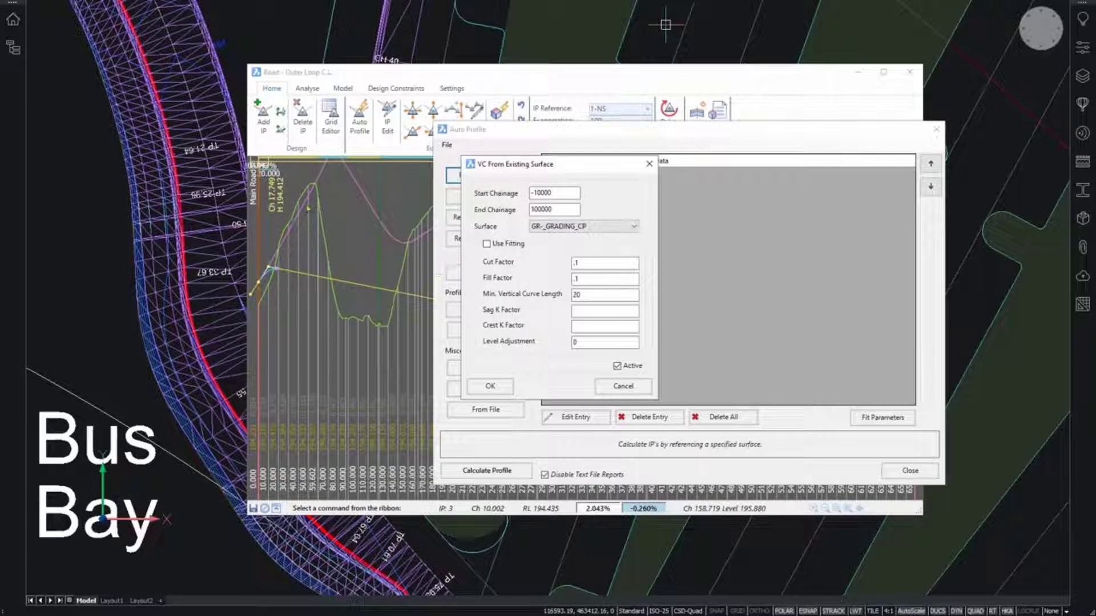
{"action": "left_click", "coordinate": [487, 245]}
{"action": "double_click", "coordinate": [579, 294]}
{"action": "left_click", "coordinate": [490, 386]}
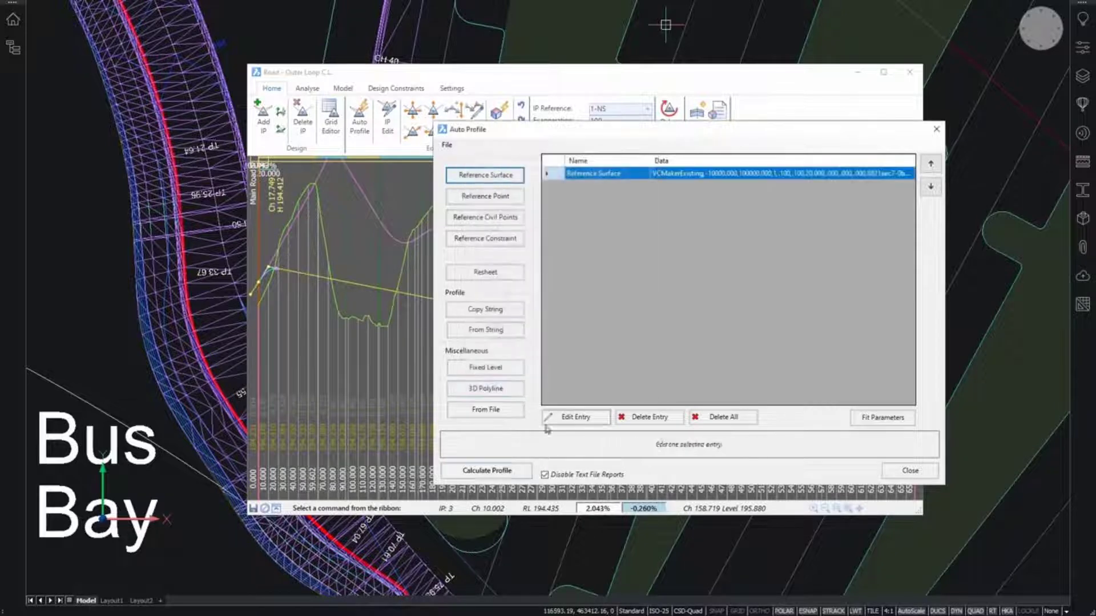
{"action": "left_click", "coordinate": [500, 475]}
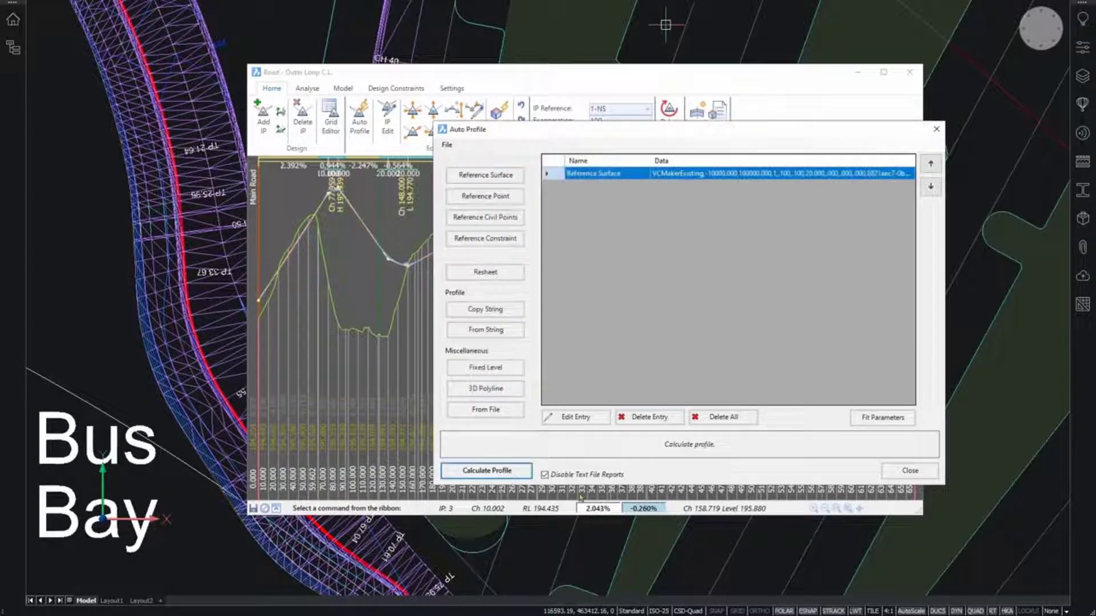
{"action": "left_click", "coordinate": [910, 470]}
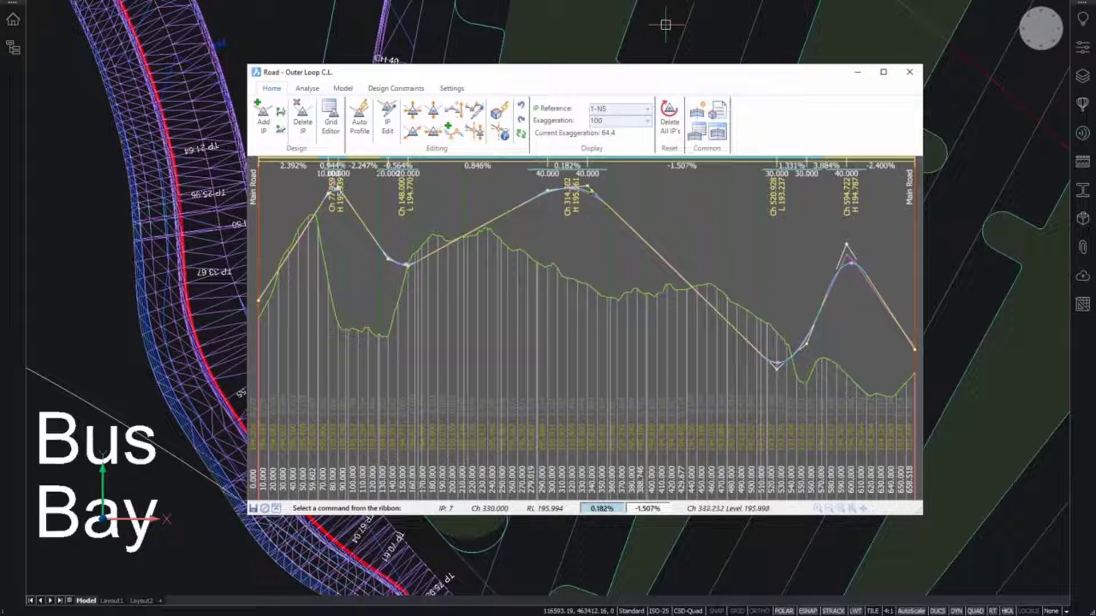
Step: Fine-tune the sag IP near chainage 520 of the Outer Loop profile and close the vertical grading editor
{"action": "left_click", "coordinate": [412, 111]}
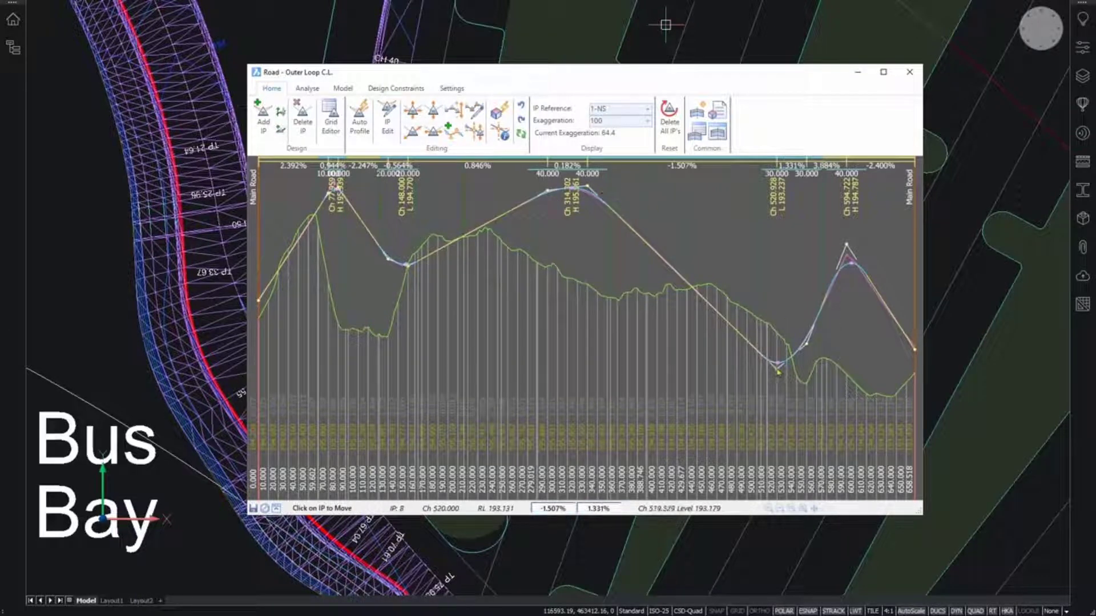
{"action": "left_click", "coordinate": [778, 367]}
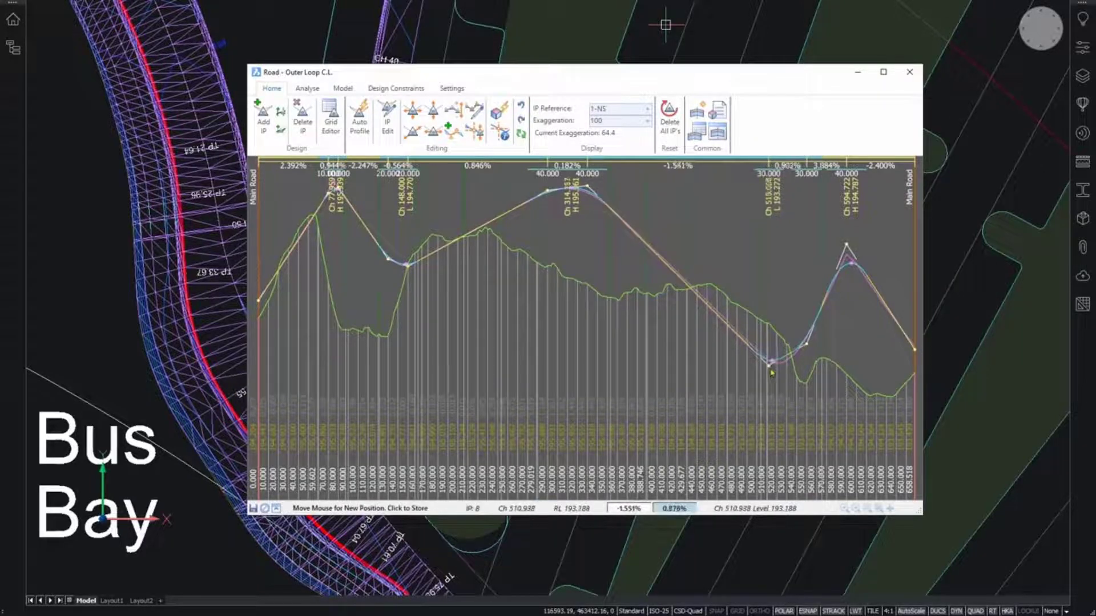
{"action": "left_click", "coordinate": [776, 369]}
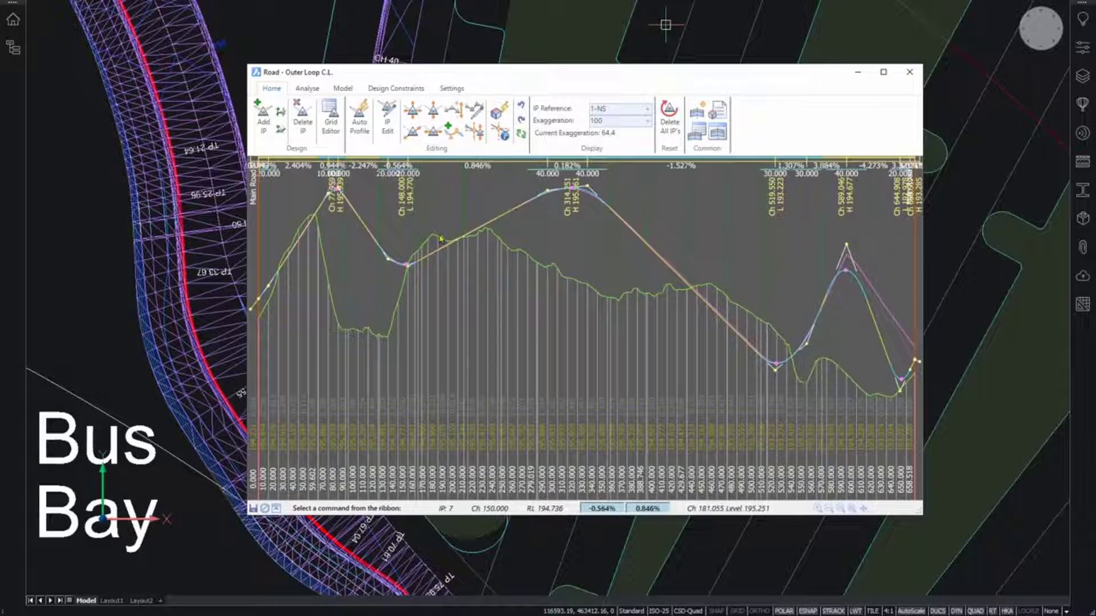
{"action": "left_click", "coordinate": [910, 73]}
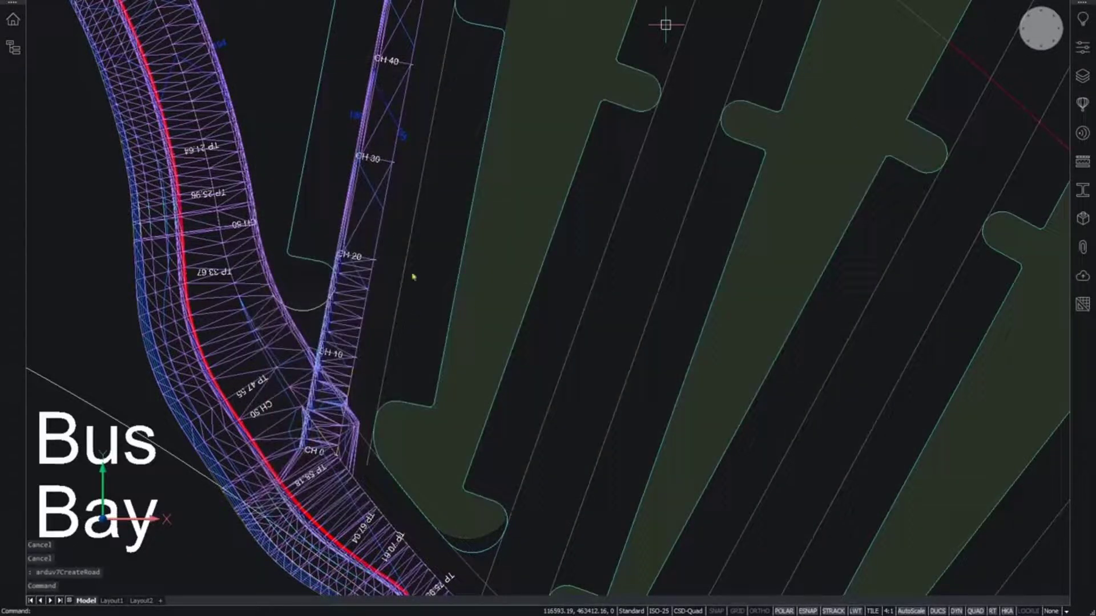
Step: Automatically add kerb returns with a default radius of 3.5 where the Outer Loop meets Main Road
{"action": "left_click", "coordinate": [334, 330]}
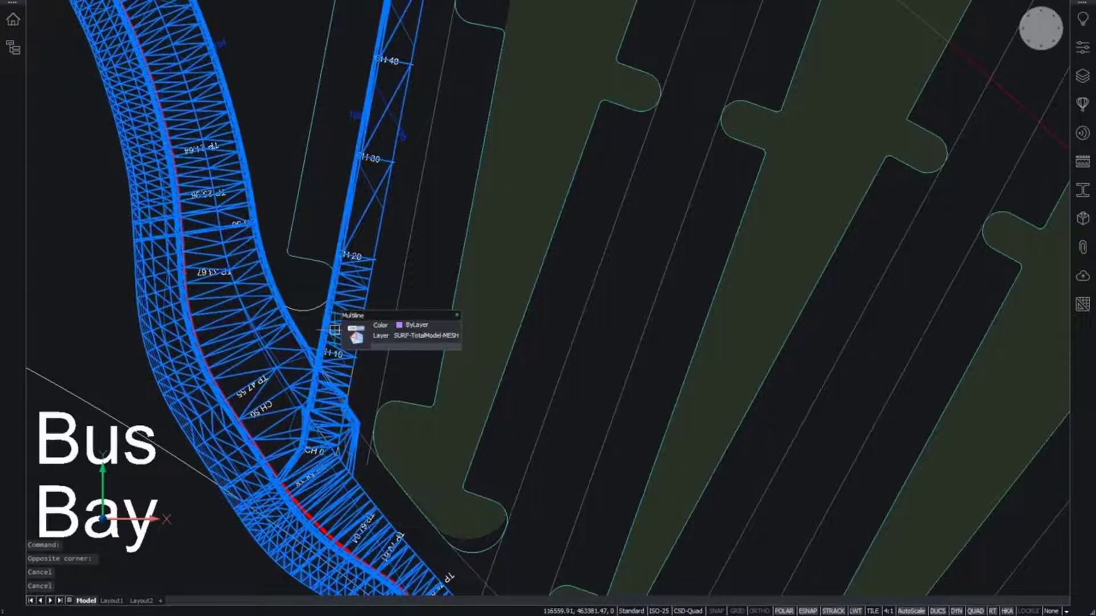
{"action": "scroll", "coordinate": [335, 329], "scroll_direction": "down", "scroll_amount": 5}
{"action": "middle_click_drag", "start_coordinate": [440, 363], "coordinate": [388, 154]}
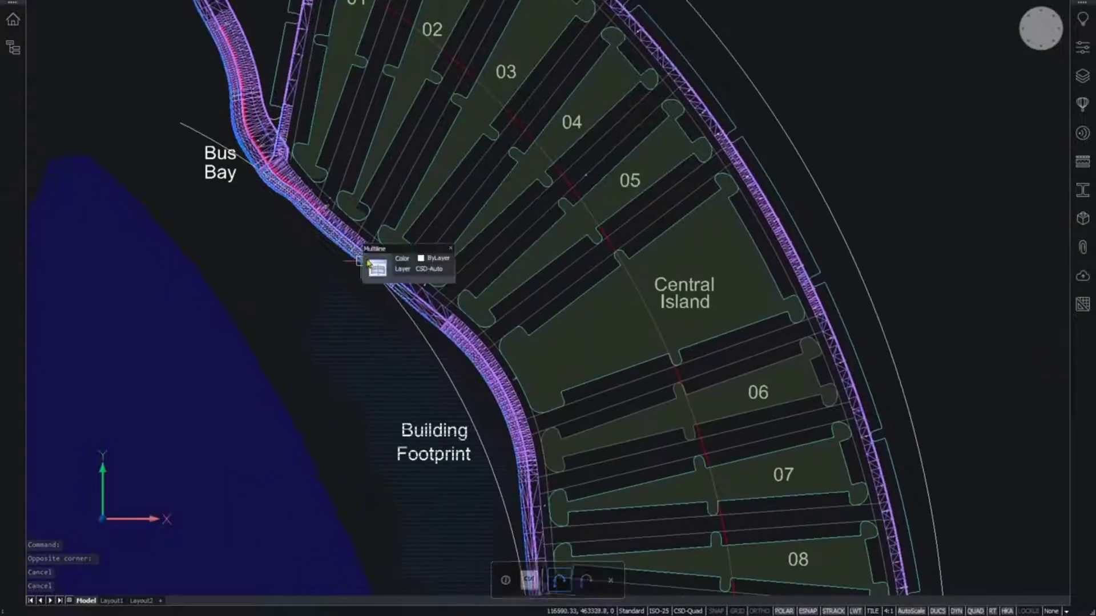
{"action": "middle_click_drag", "start_coordinate": [334, 191], "coordinate": [318, 306]}
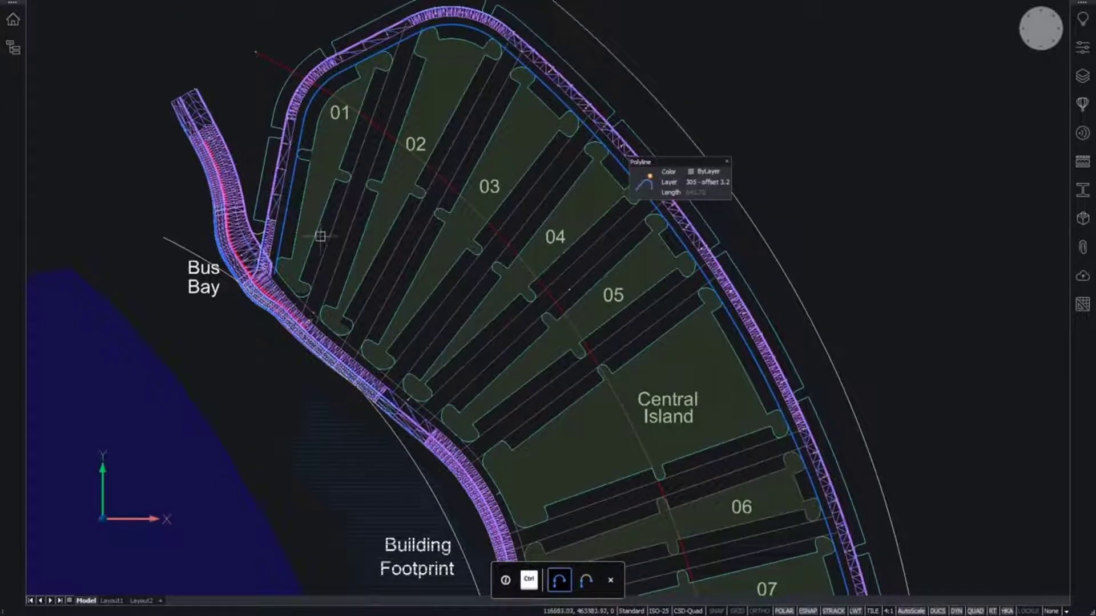
{"action": "scroll", "coordinate": [252, 233], "scroll_direction": "up", "scroll_amount": 5}
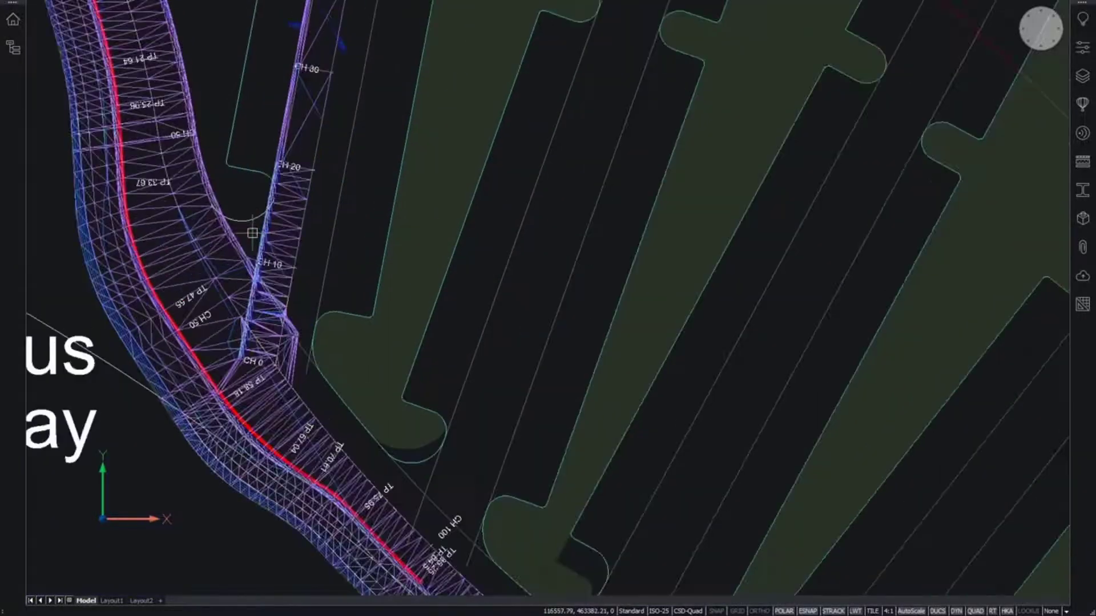
{"action": "middle_click_drag", "start_coordinate": [252, 233], "coordinate": [466, 255]}
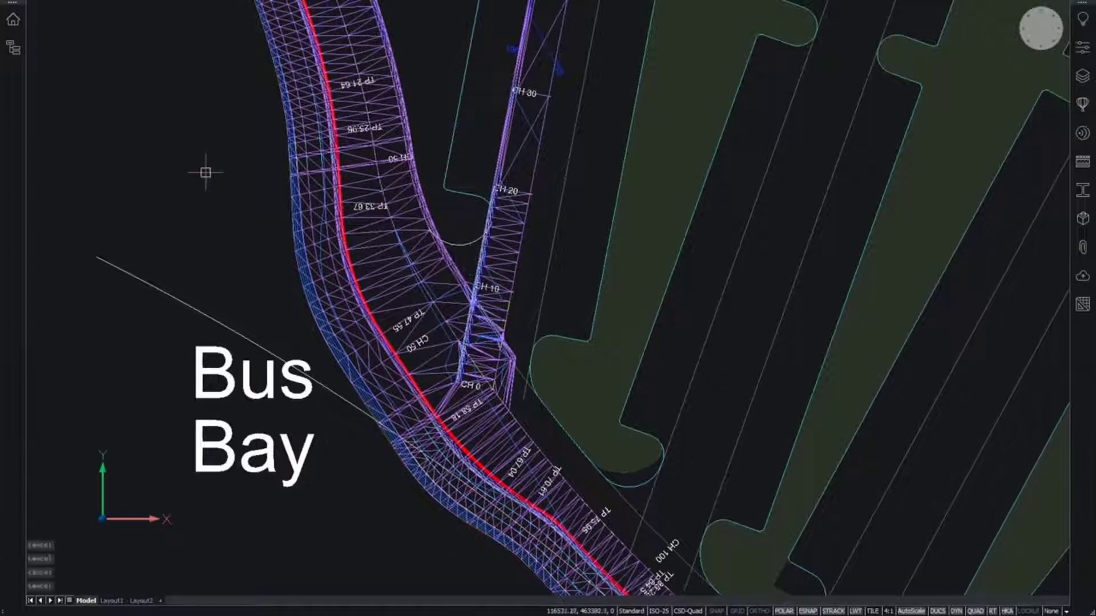
{"action": "right_click", "coordinate": [227, 150]}
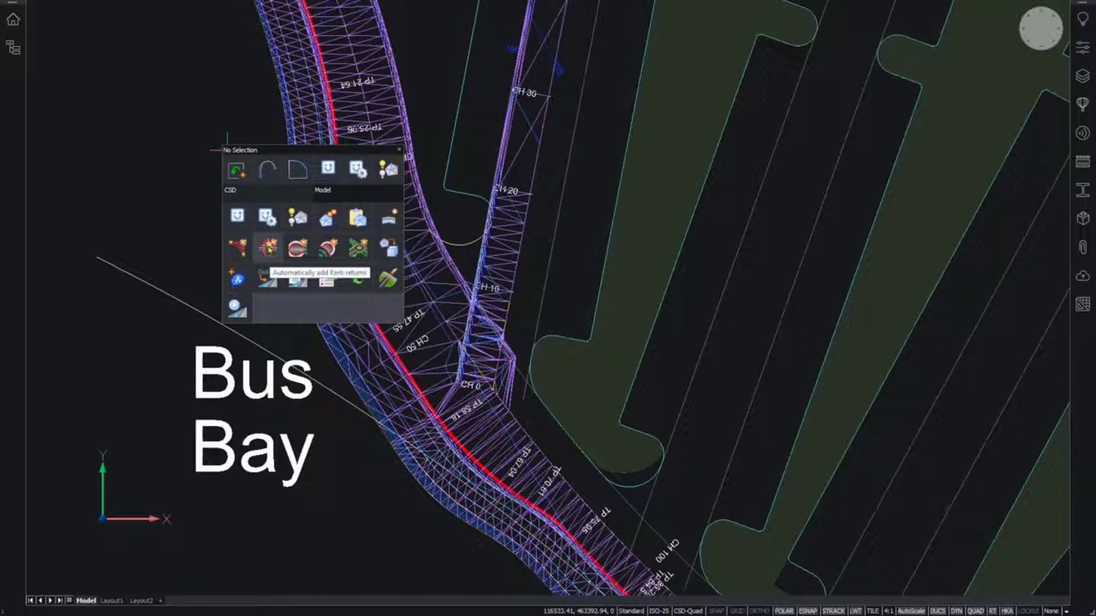
{"action": "left_click", "coordinate": [269, 249]}
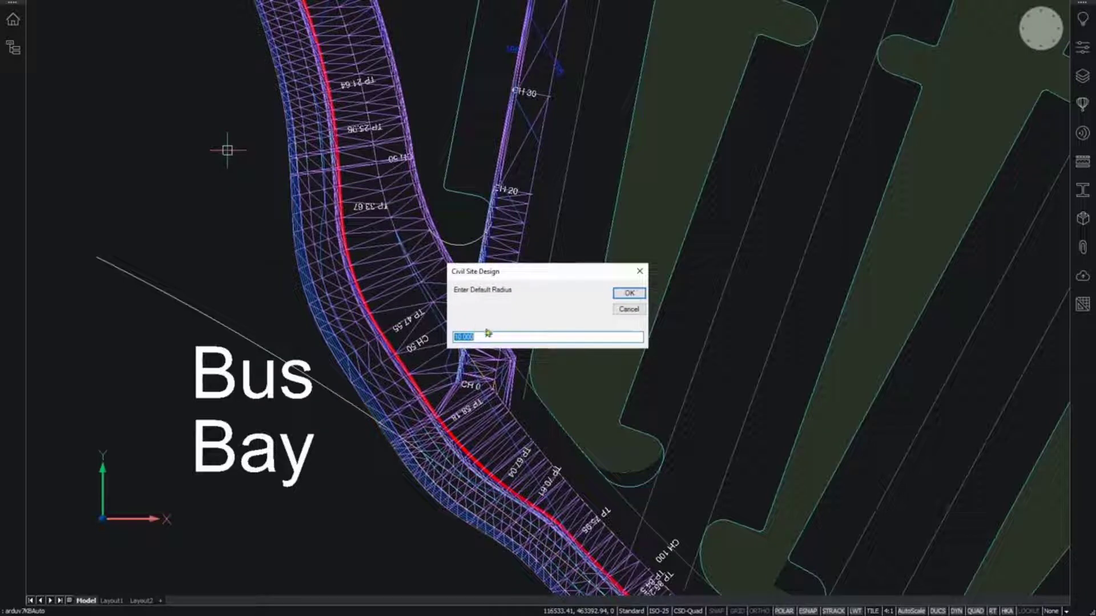
{"action": "type", "text": "3.5"}
{"action": "left_click", "coordinate": [629, 294]}
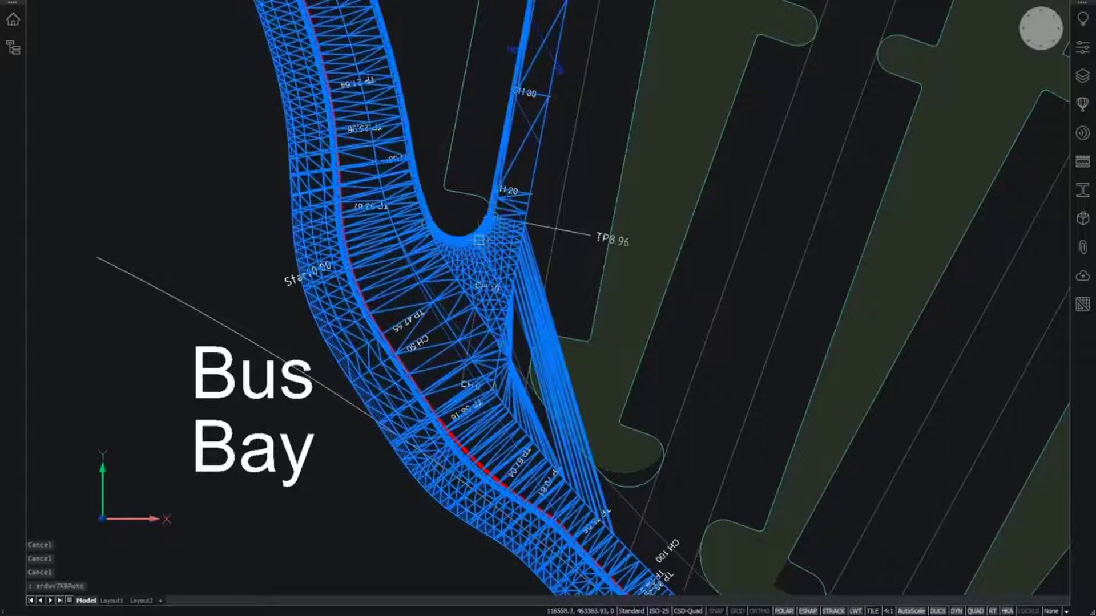
Step: Examine the kerb returns and surface triangulation at both junctions where the Outer Loop meets Main Road
{"action": "scroll", "coordinate": [494, 232], "scroll_direction": "up", "scroll_amount": 3}
{"action": "key", "text": "Escape"}
{"action": "key", "text": "Escape"}
{"action": "key", "text": "Escape"}
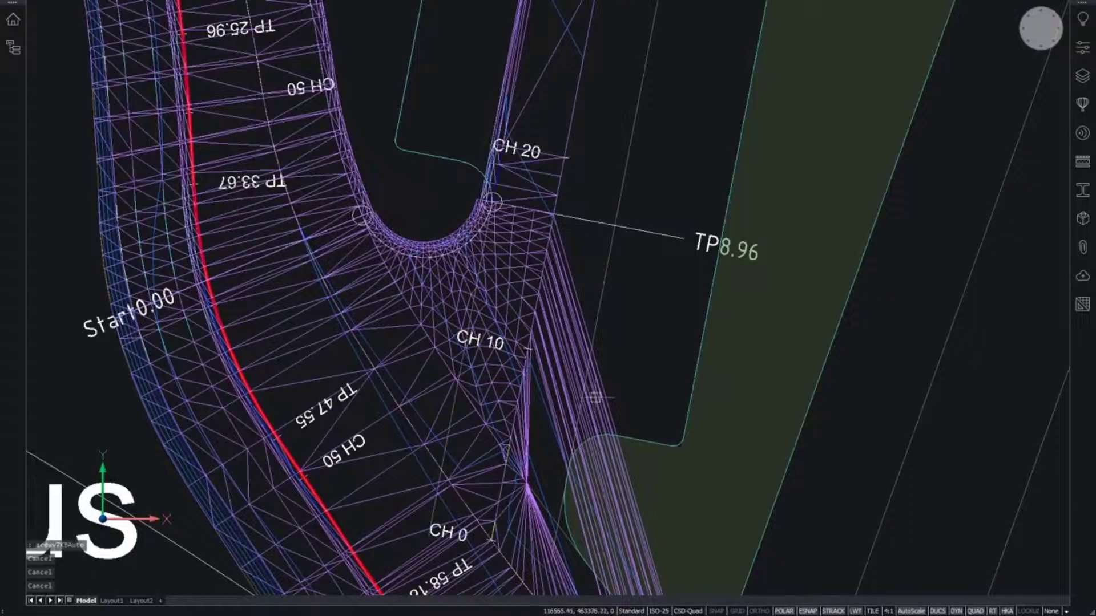
{"action": "middle_click_drag", "start_coordinate": [596, 390], "coordinate": [566, 257]}
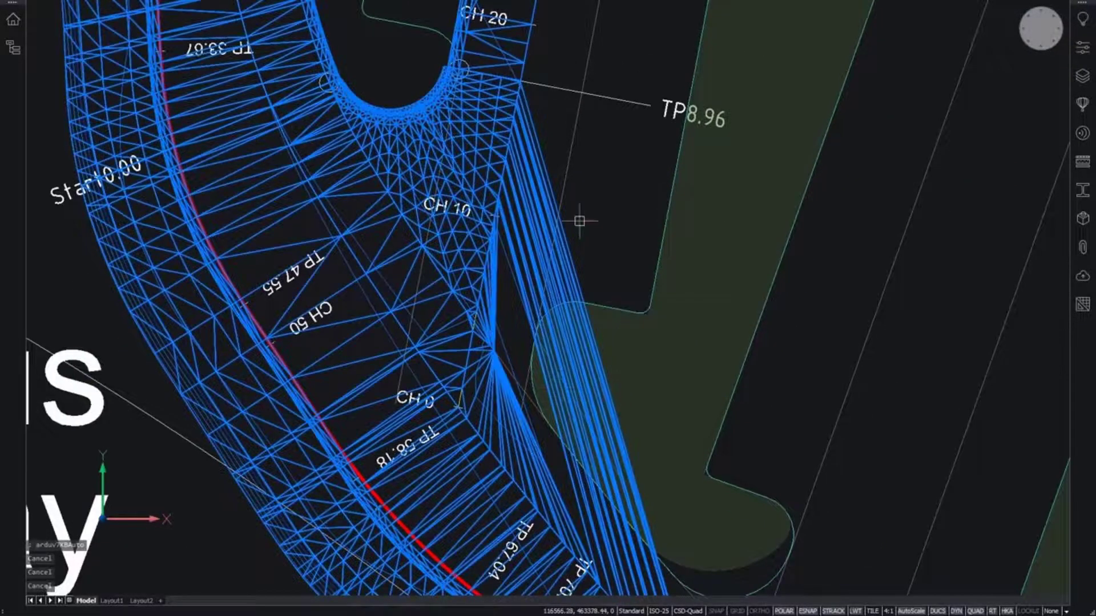
{"action": "key", "text": "Escape"}
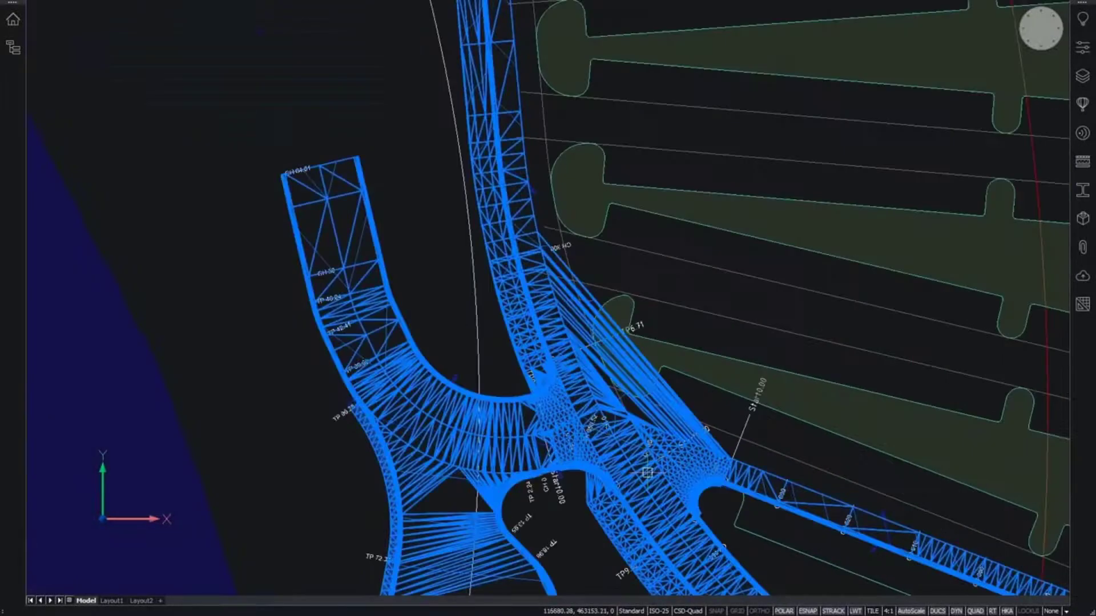
{"action": "scroll", "coordinate": [647, 472], "scroll_direction": "up", "scroll_amount": 5}
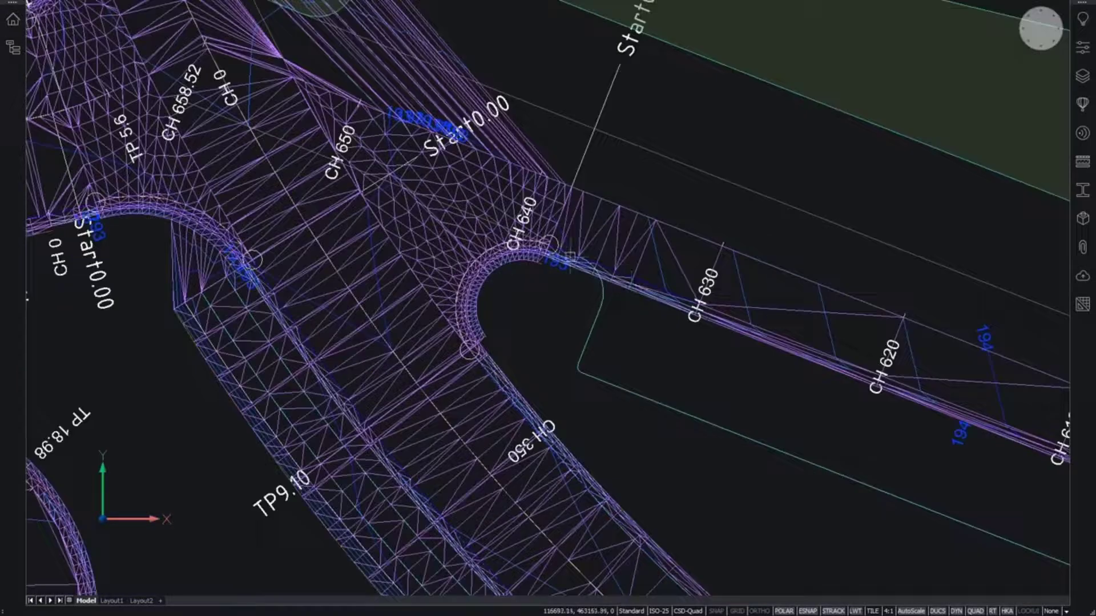
{"action": "scroll", "coordinate": [515, 326], "scroll_direction": "down", "scroll_amount": 2}
{"action": "key", "text": "Escape"}
{"action": "key", "text": "Escape"}
{"action": "key", "text": "Escape"}
{"action": "key", "text": "Escape"}
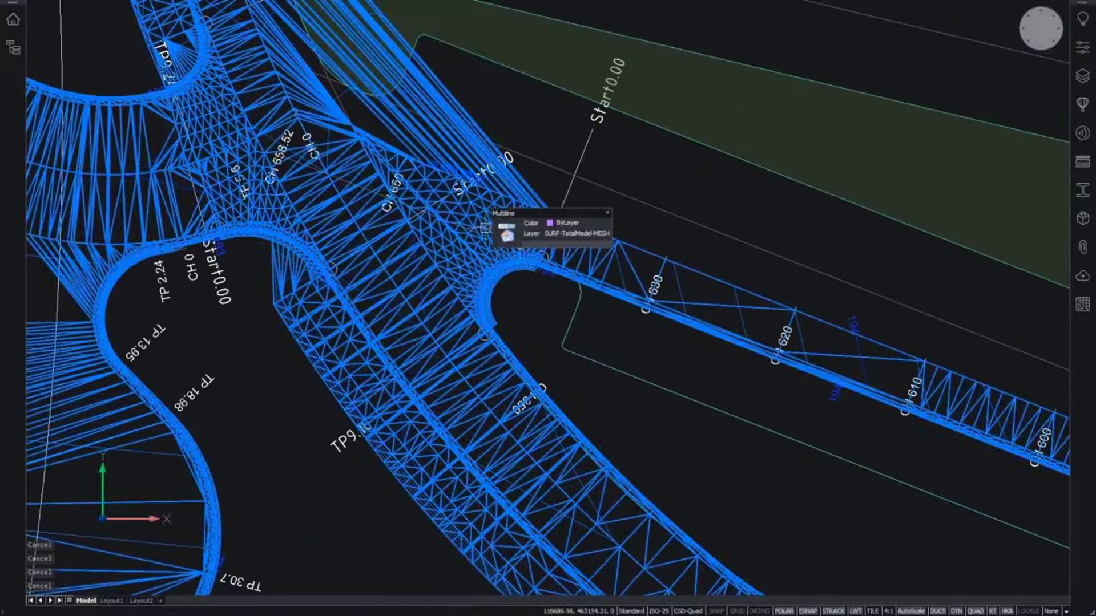
Step: Switch off the triangle display of the TotalModel surface
{"action": "left_click", "coordinate": [507, 235]}
{"action": "scroll", "coordinate": [559, 340], "scroll_direction": "down", "scroll_amount": 5}
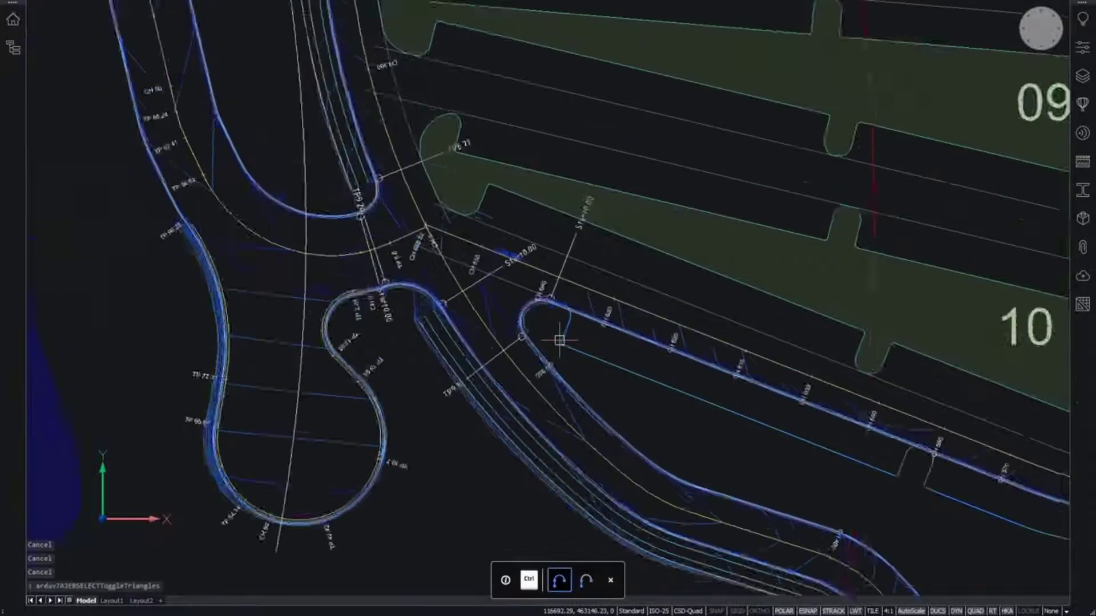
{"action": "middle_click_drag", "start_coordinate": [509, 149], "coordinate": [574, 327]}
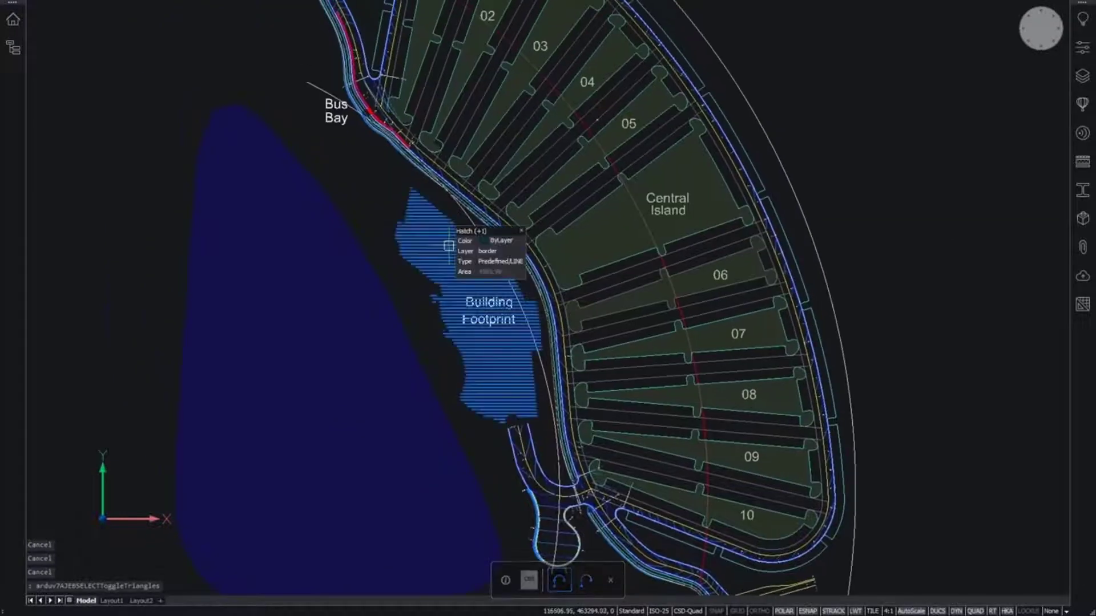
{"action": "key", "text": "Escape"}
{"action": "key", "text": "Escape"}
{"action": "key", "text": "Escape"}
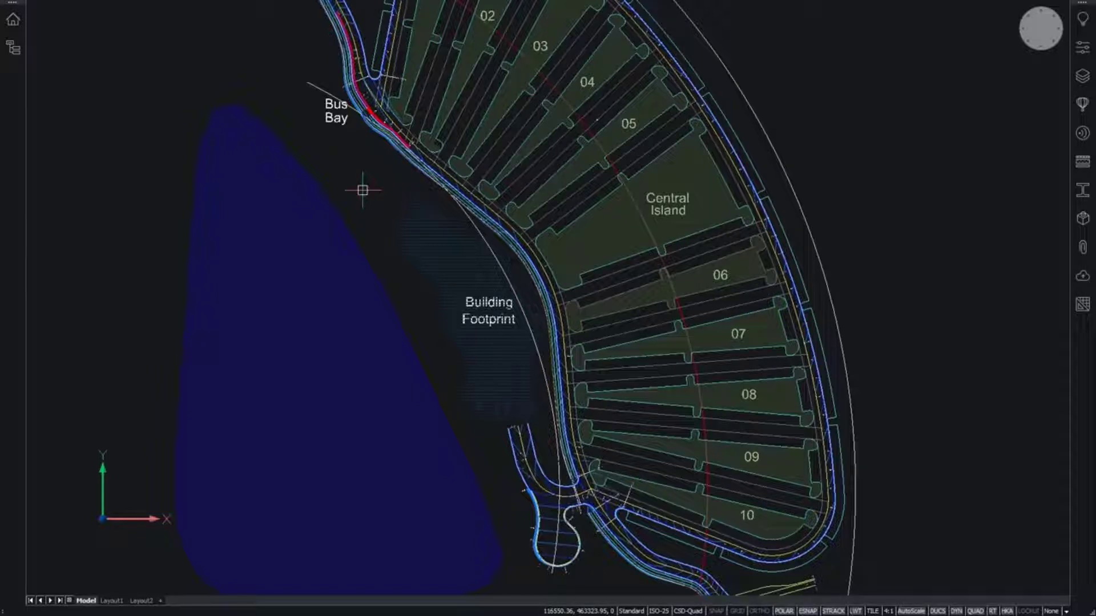
Step: Leave the clean-screen display and restore the full interface around the Road Widening area
{"action": "middle_click_drag", "start_coordinate": [521, 337], "coordinate": [439, 156]}
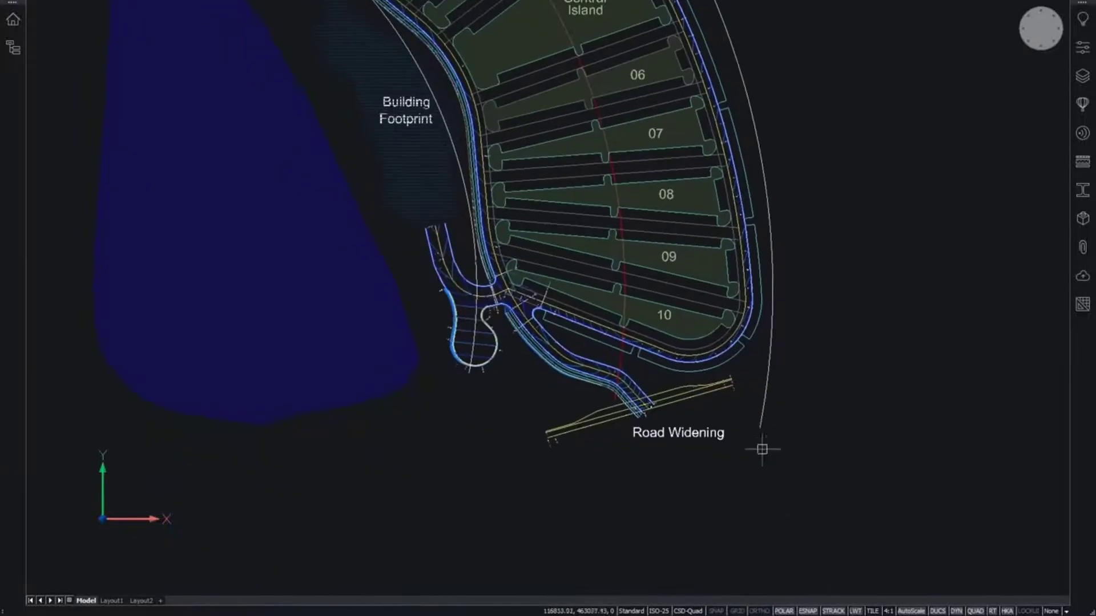
{"action": "scroll", "coordinate": [759, 449], "scroll_direction": "up", "scroll_amount": 3}
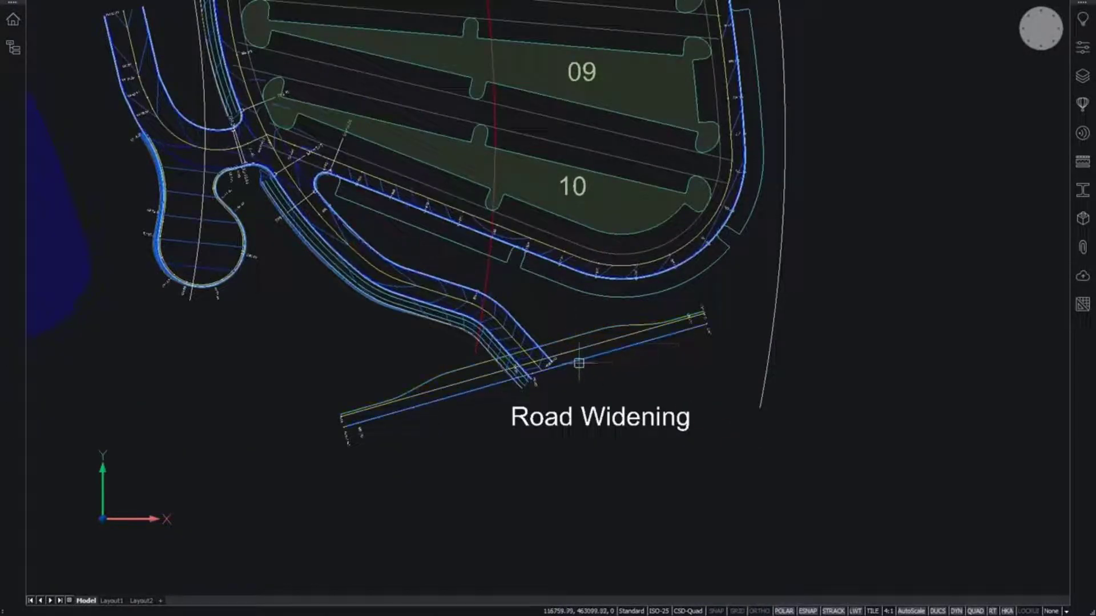
{"action": "mouse_move", "coordinate": [578, 350]}
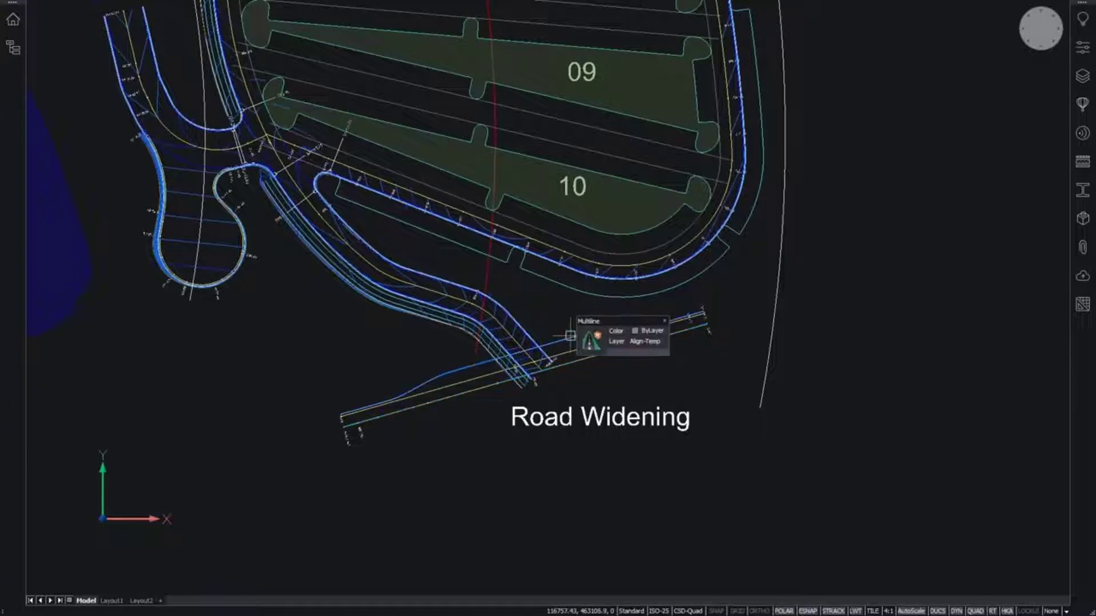
{"action": "middle_click_drag", "start_coordinate": [852, 322], "coordinate": [832, 343]}
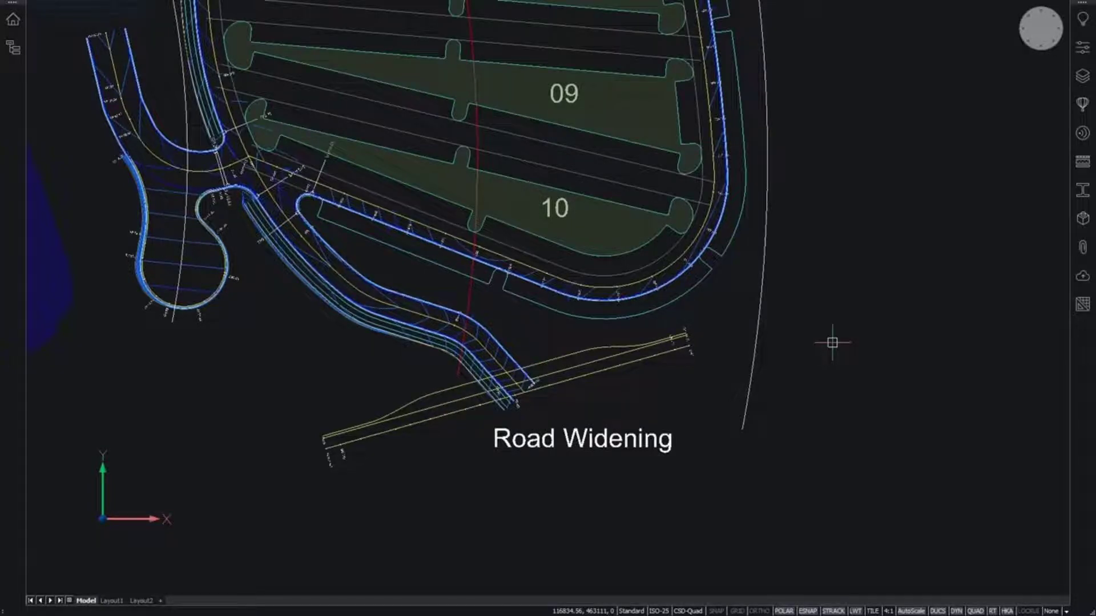
{"action": "key", "text": "ctrl+0"}
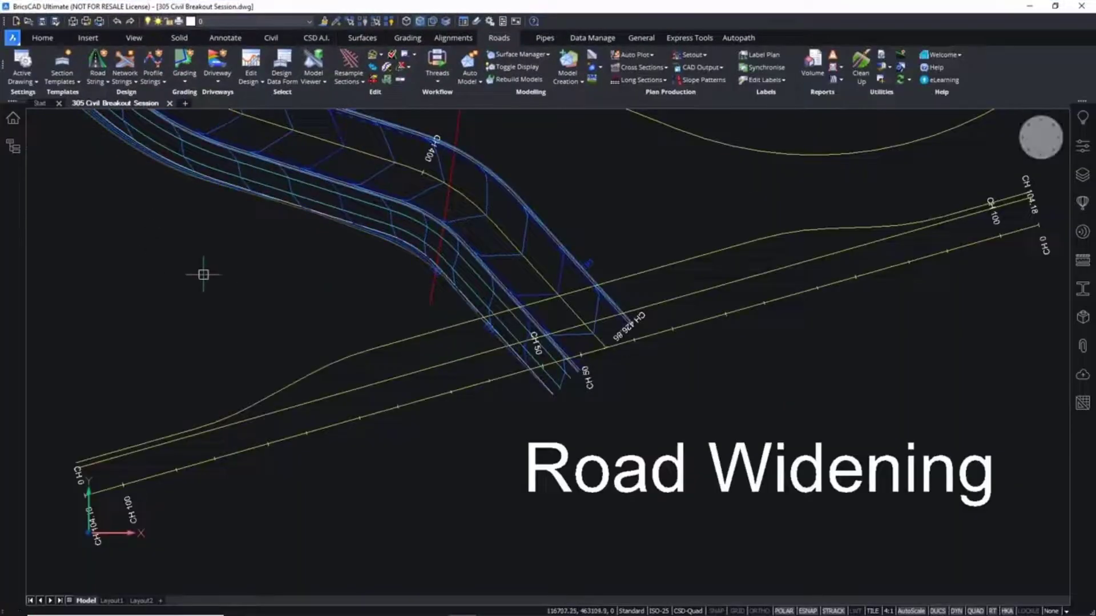
{"action": "middle_click_drag", "start_coordinate": [204, 274], "coordinate": [211, 275]}
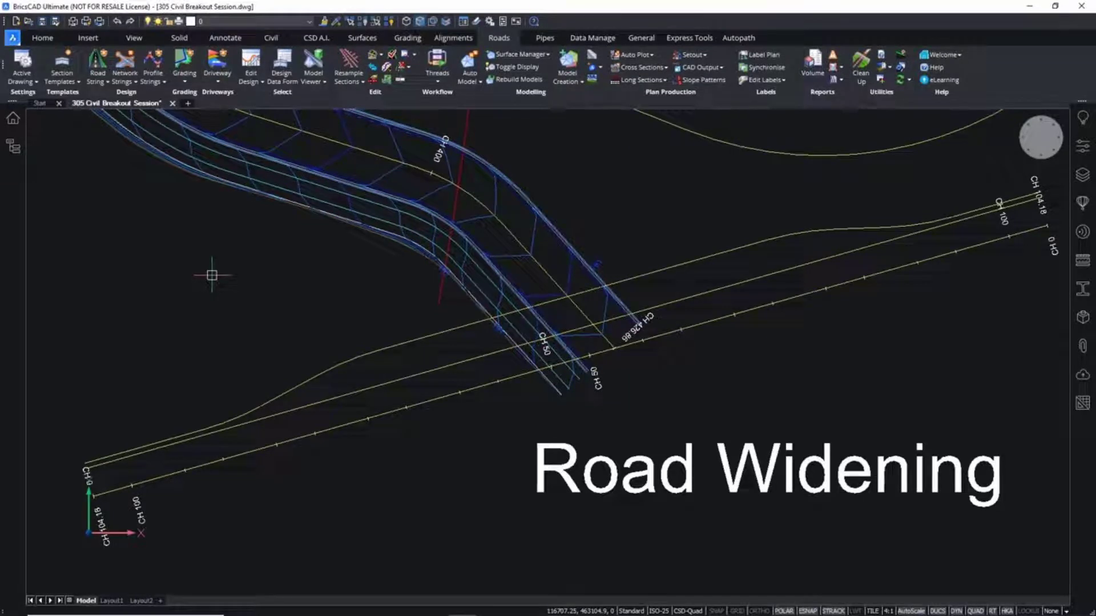
{"action": "key", "text": "Escape"}
{"action": "key", "text": "Escape"}
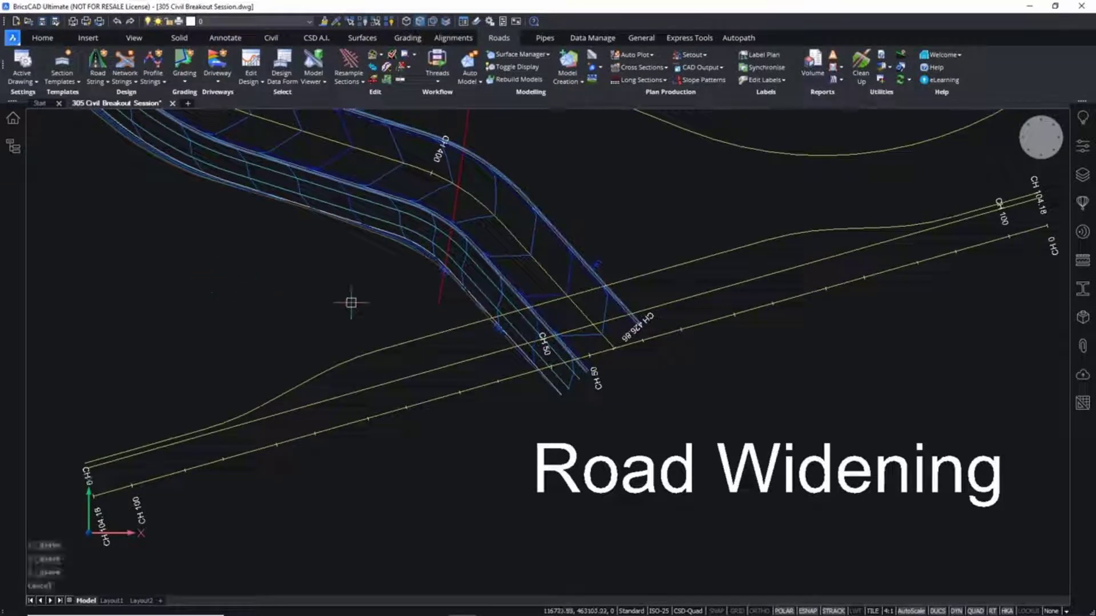
Step: Inspect the Road Widening alignments, from the straight lower line to the curved widened edge
{"action": "left_click", "coordinate": [393, 411]}
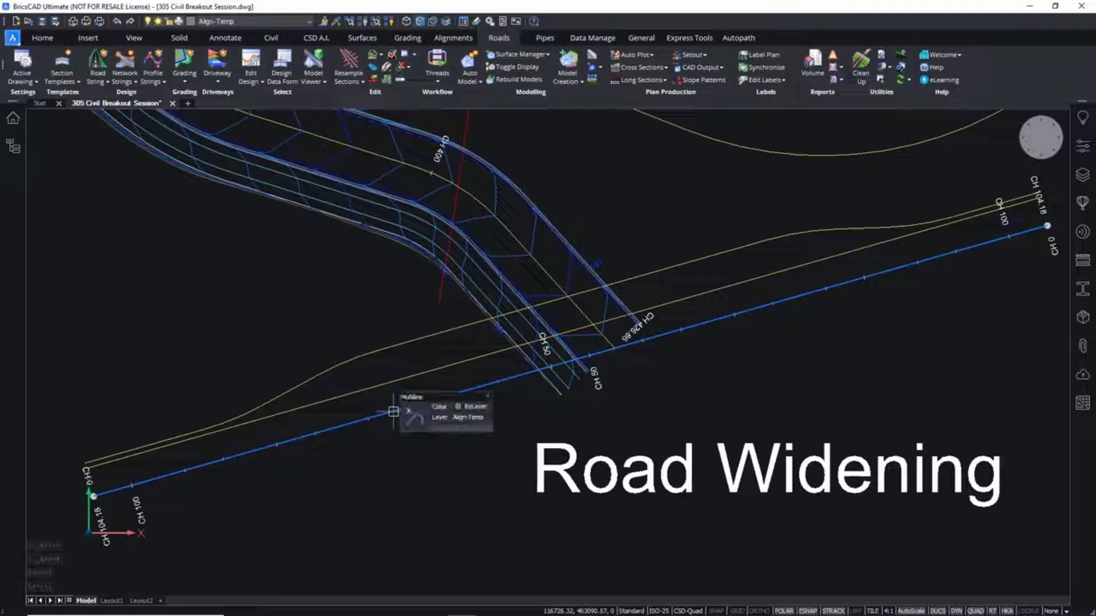
{"action": "key", "text": "Escape"}
{"action": "key", "text": "Escape"}
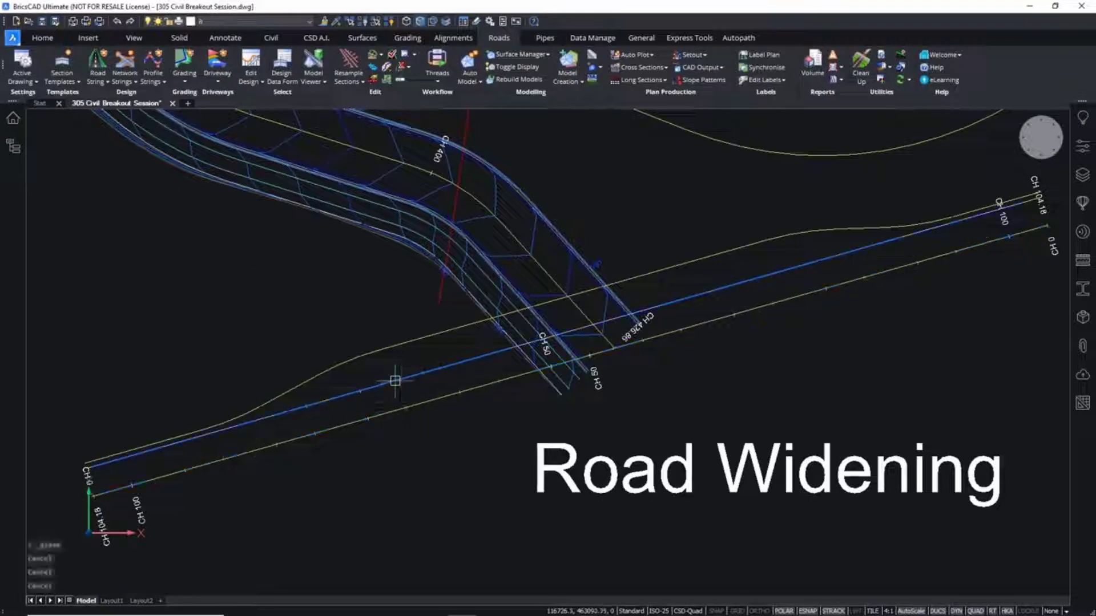
{"action": "left_click", "coordinate": [389, 345]}
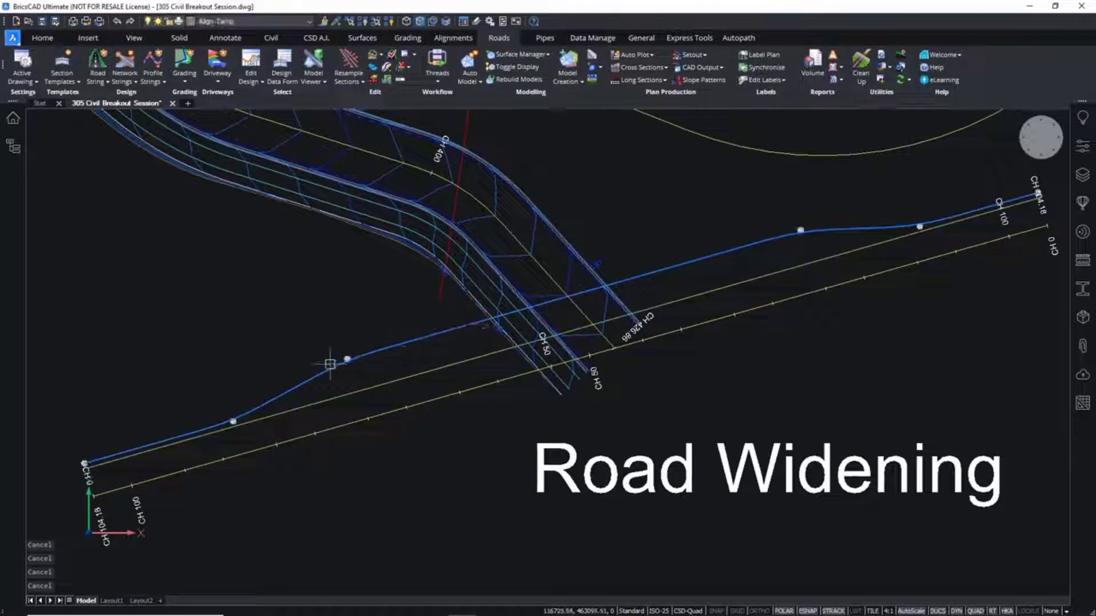
{"action": "key", "text": "Escape"}
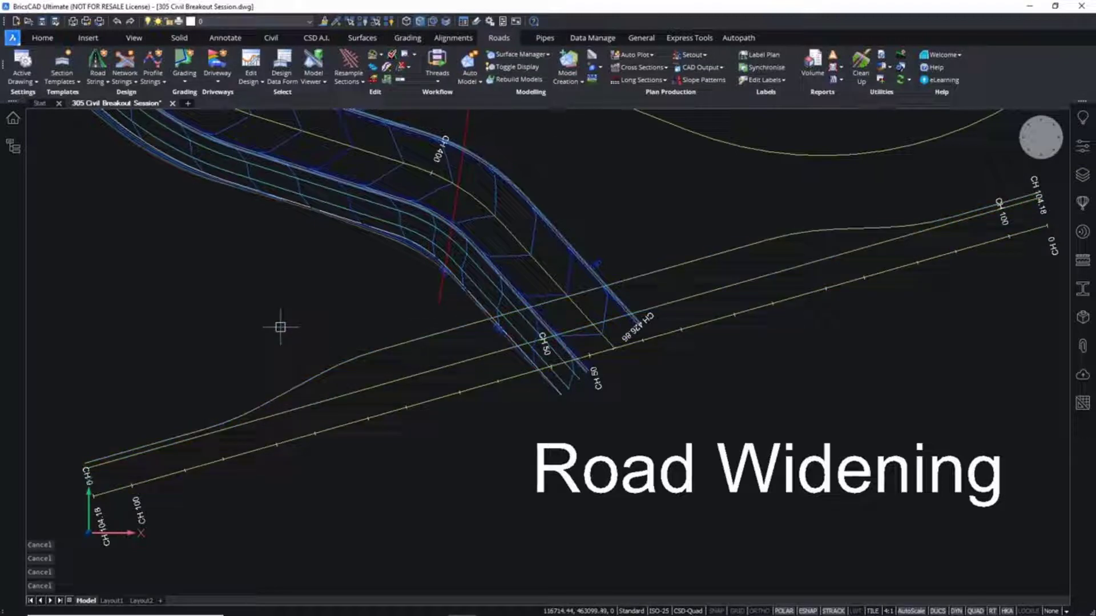
Step: Open the CSD A.I. Project Assist settings
{"action": "left_click", "coordinate": [315, 37]}
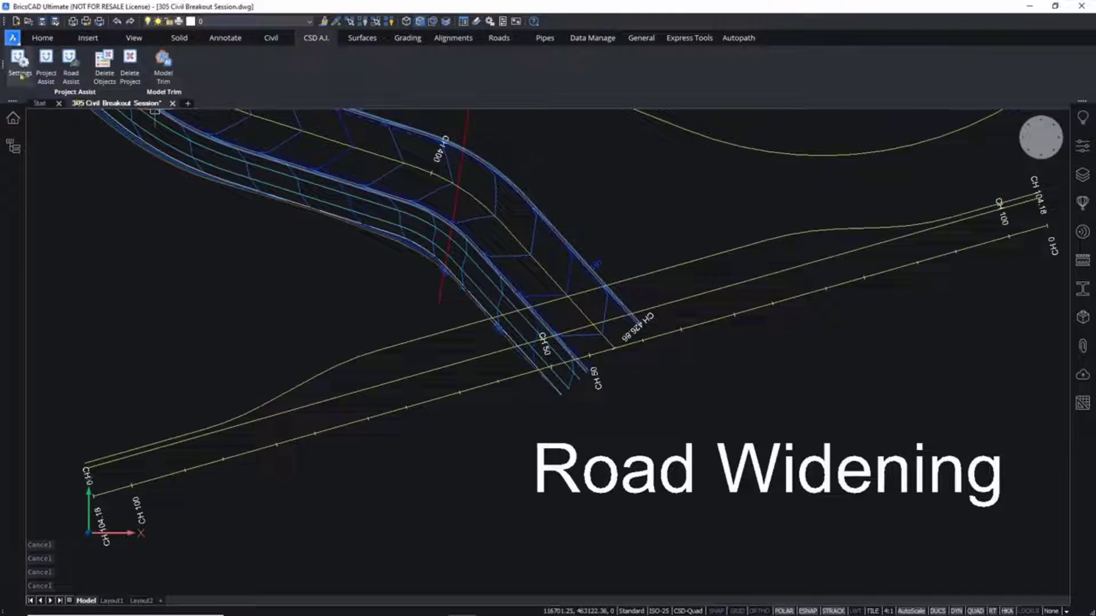
Step: Start Project Assist for the existing road alignments and review the usage assigned to the Existing Road CL, Sawcut and Widening alignments
{"action": "right_click", "coordinate": [214, 231]}
{"action": "mouse_move", "coordinate": [225, 277]}
{"action": "left_click", "coordinate": [231, 304]}
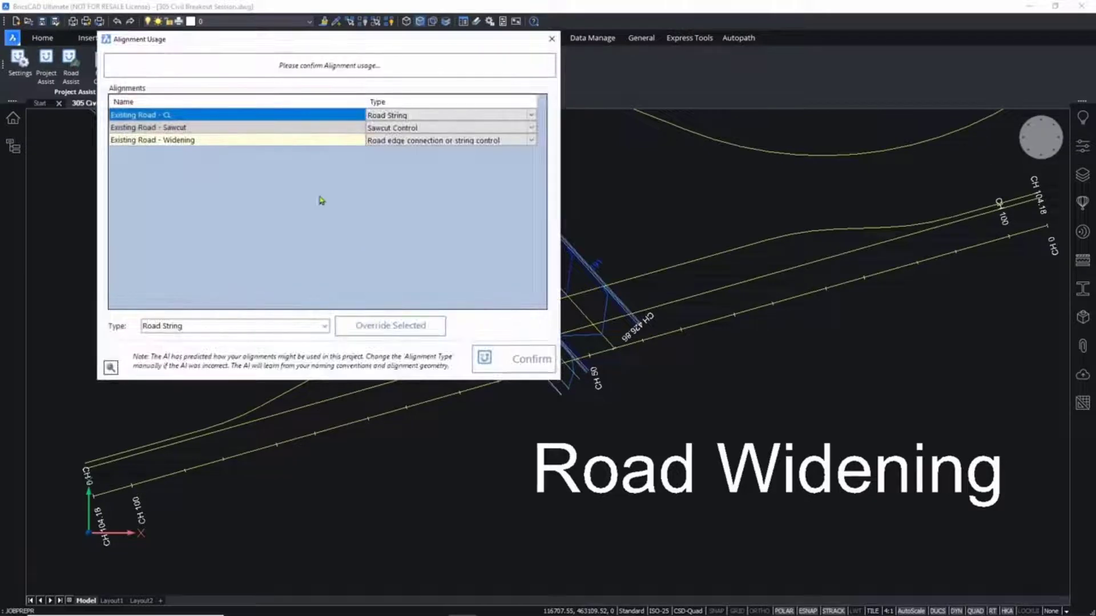
{"action": "left_click", "coordinate": [276, 115]}
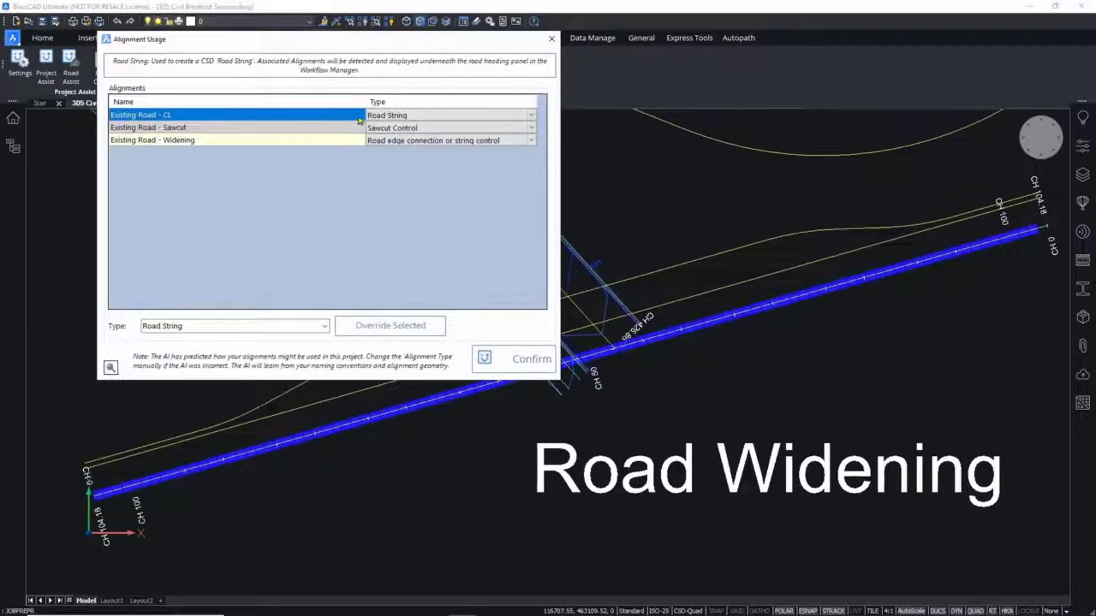
{"action": "left_click", "coordinate": [280, 128]}
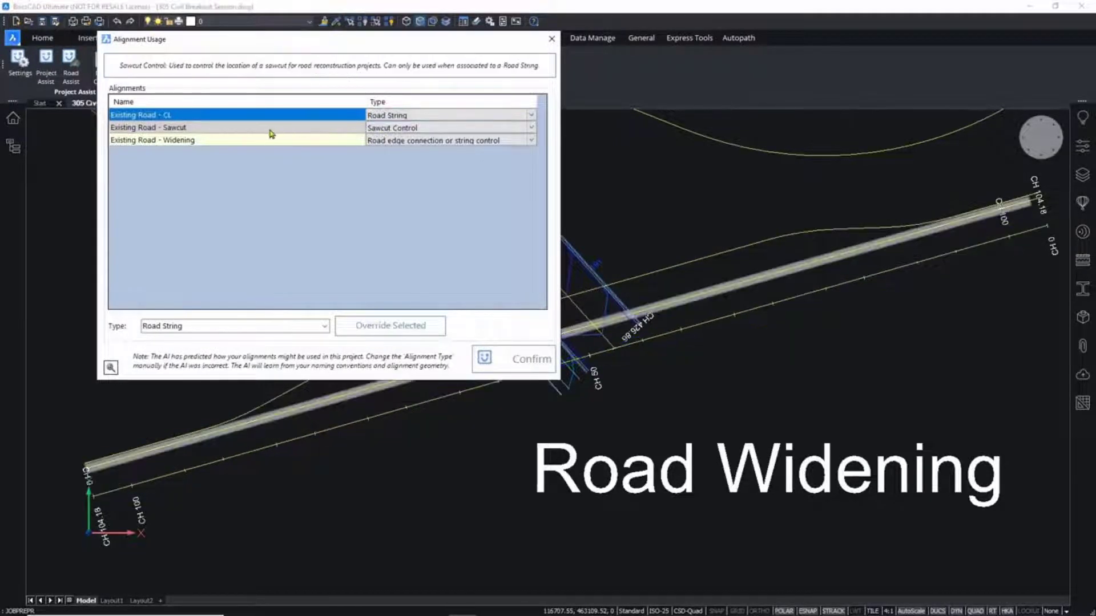
{"action": "left_click", "coordinate": [194, 140]}
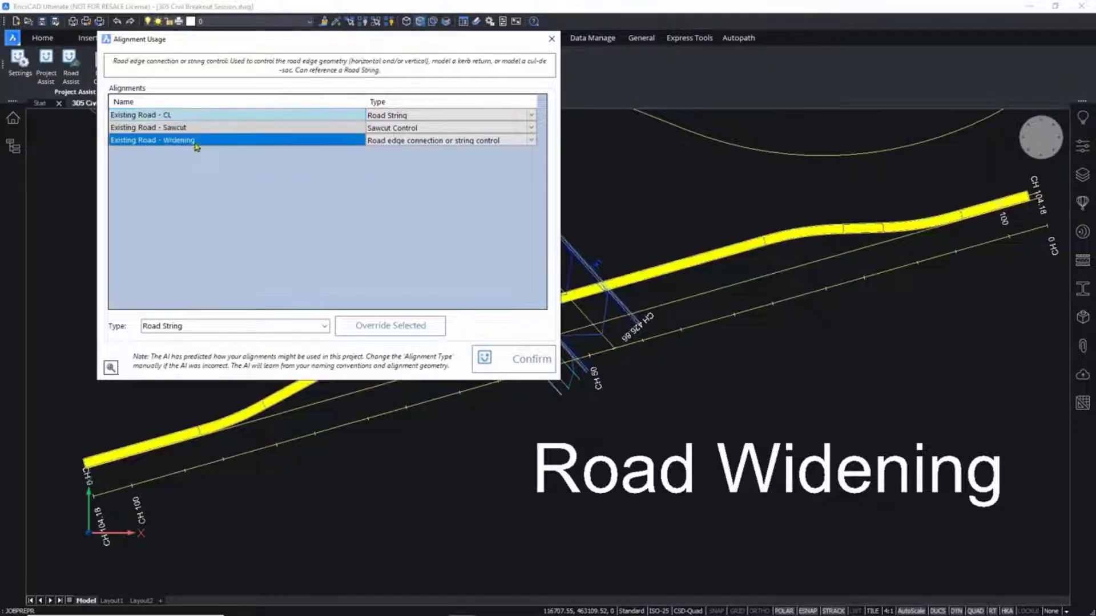
Step: Set Existing Road - Widening to Road edge connection or string control, keep Existing Road - Sawcut as Sawcut Control, and confirm the alignment usage
{"action": "left_click", "coordinate": [531, 141]}
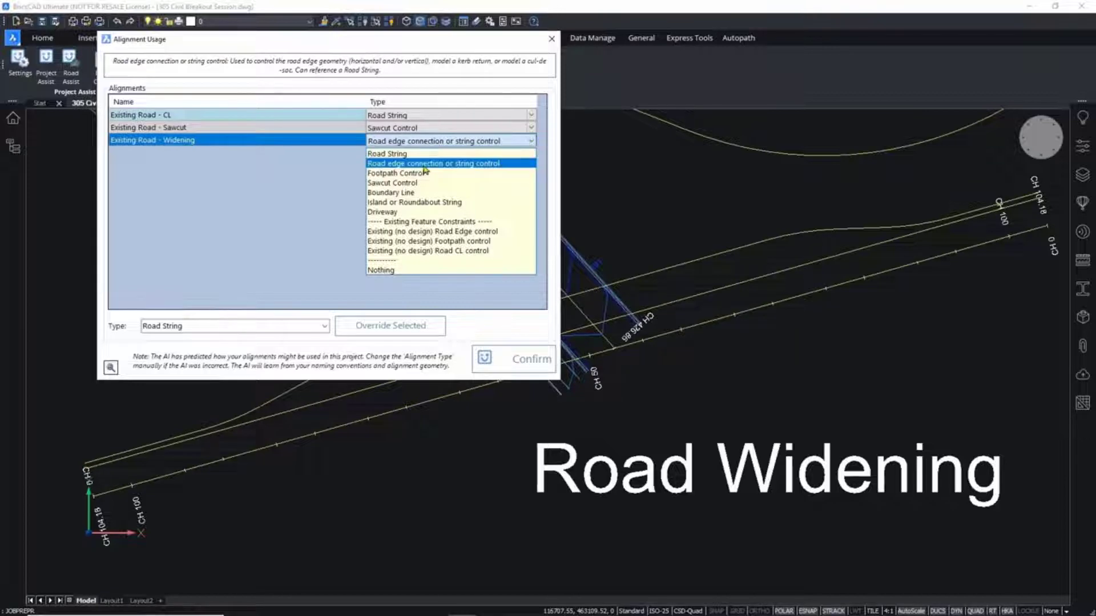
{"action": "left_click", "coordinate": [423, 168]}
{"action": "left_click", "coordinate": [334, 128]}
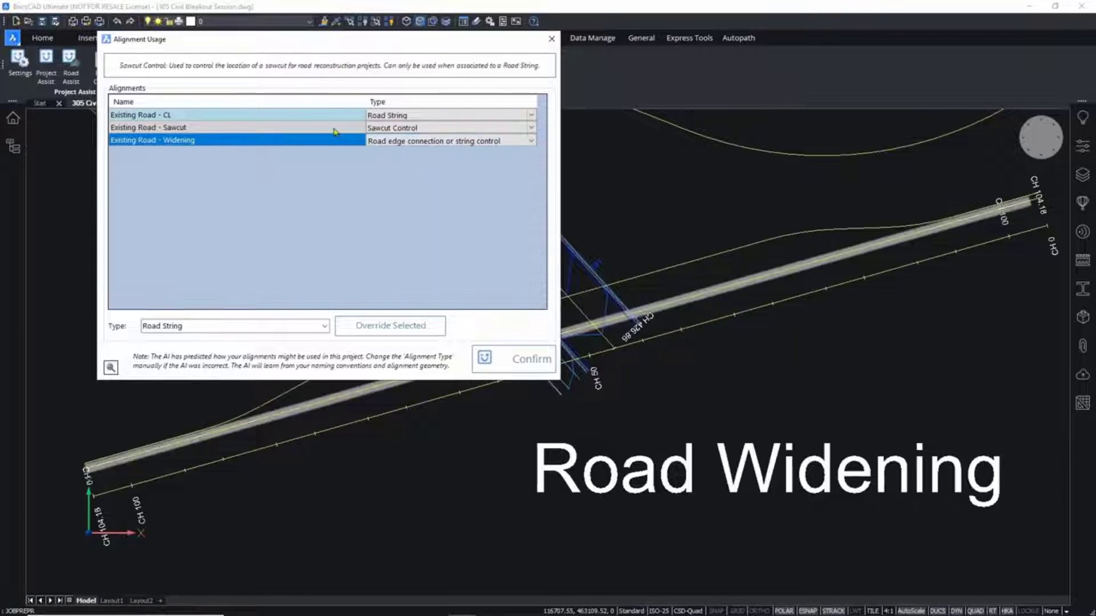
{"action": "left_click", "coordinate": [511, 130]}
{"action": "left_click", "coordinate": [425, 128]}
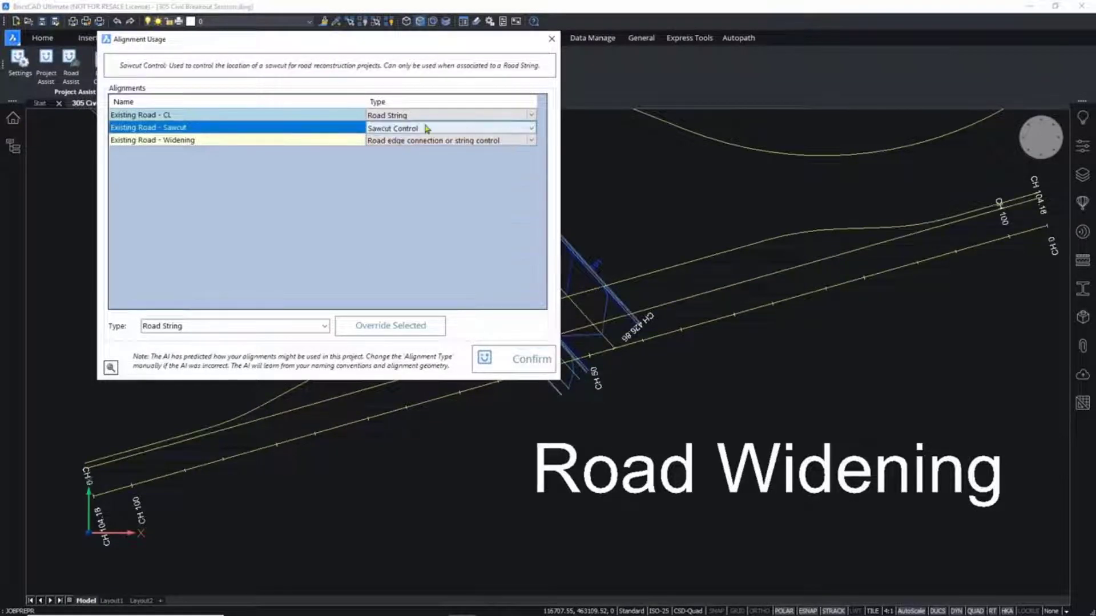
{"action": "left_click", "coordinate": [329, 117]}
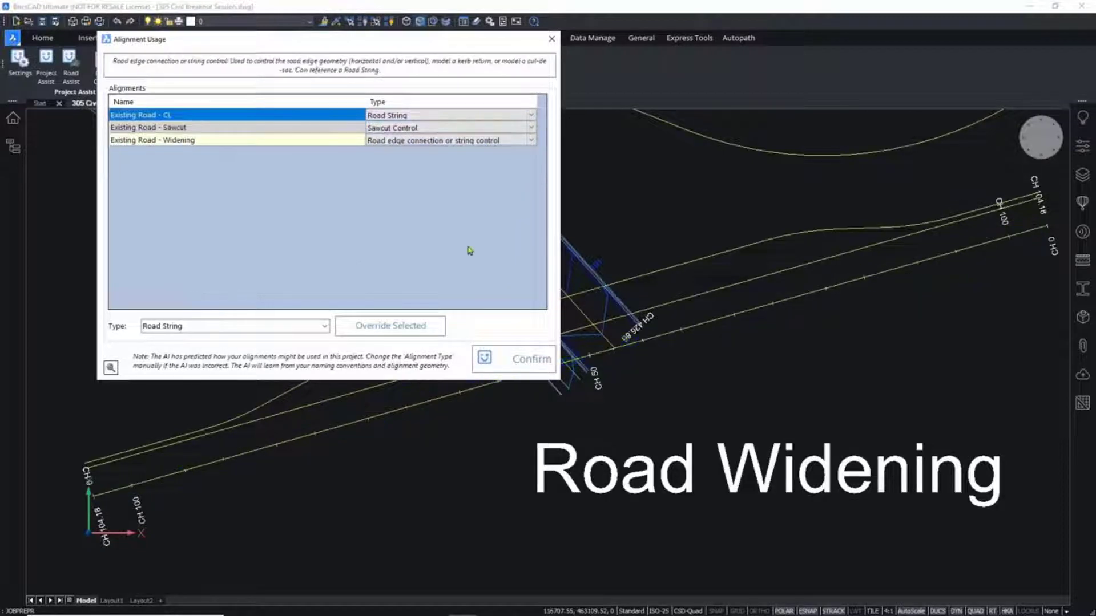
{"action": "left_click", "coordinate": [499, 358]}
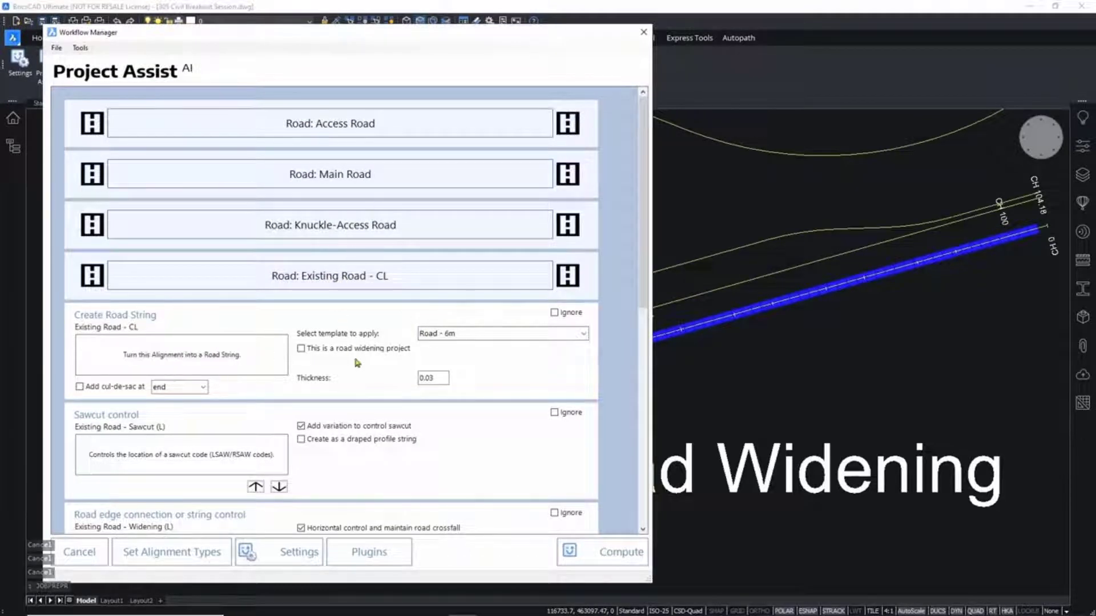
Step: Mark Existing Road - CL as a road widening project and apply the template 305 - Existing Road Recon - LHS
{"action": "left_click", "coordinate": [302, 348]}
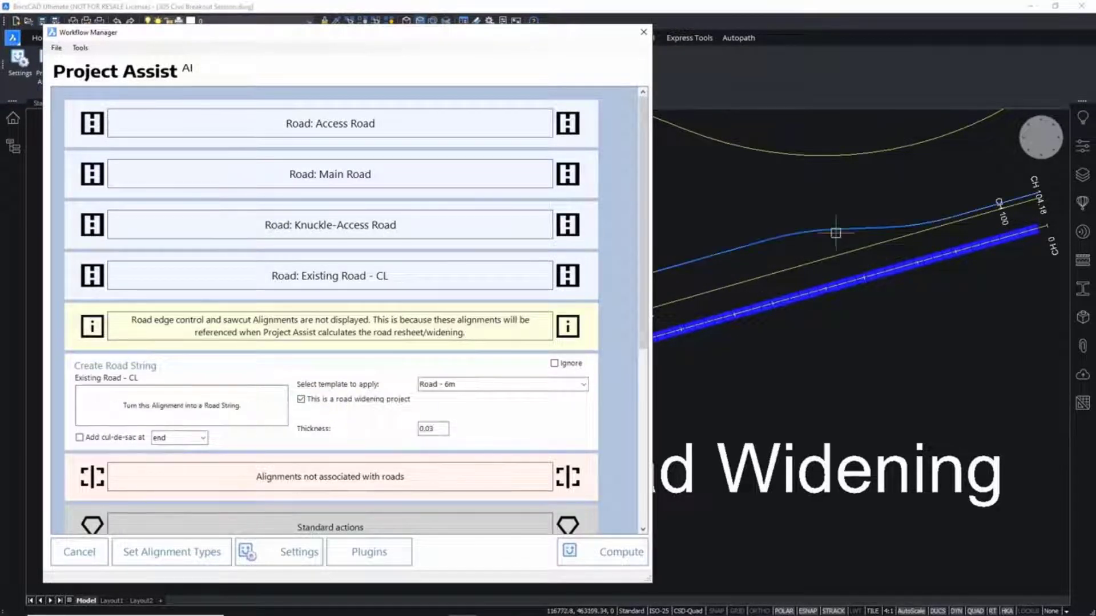
{"action": "mouse_move", "coordinate": [827, 248]}
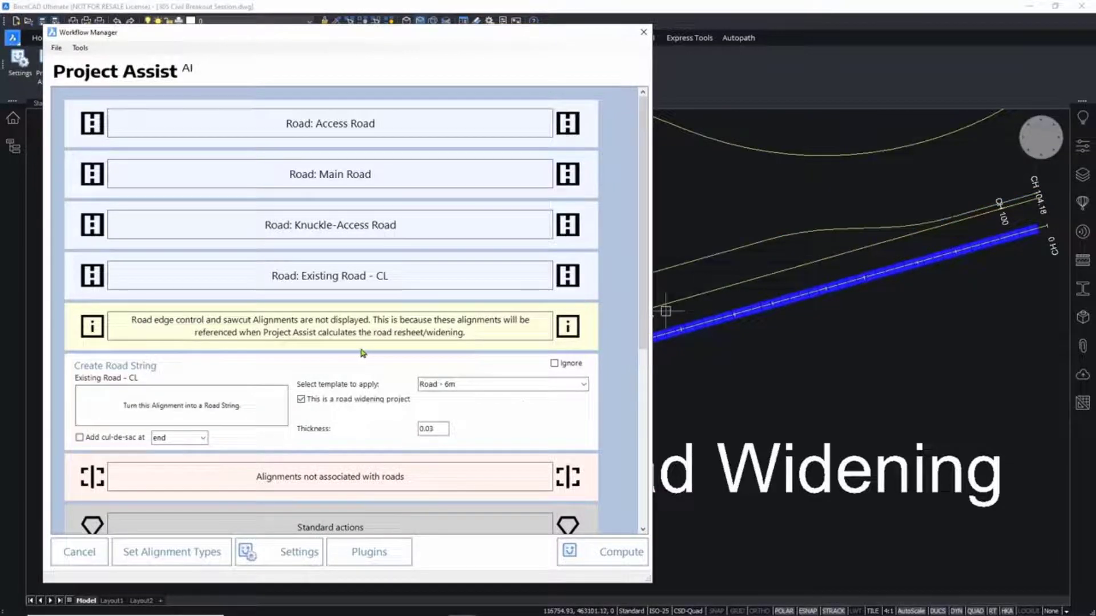
{"action": "left_click", "coordinate": [584, 384]}
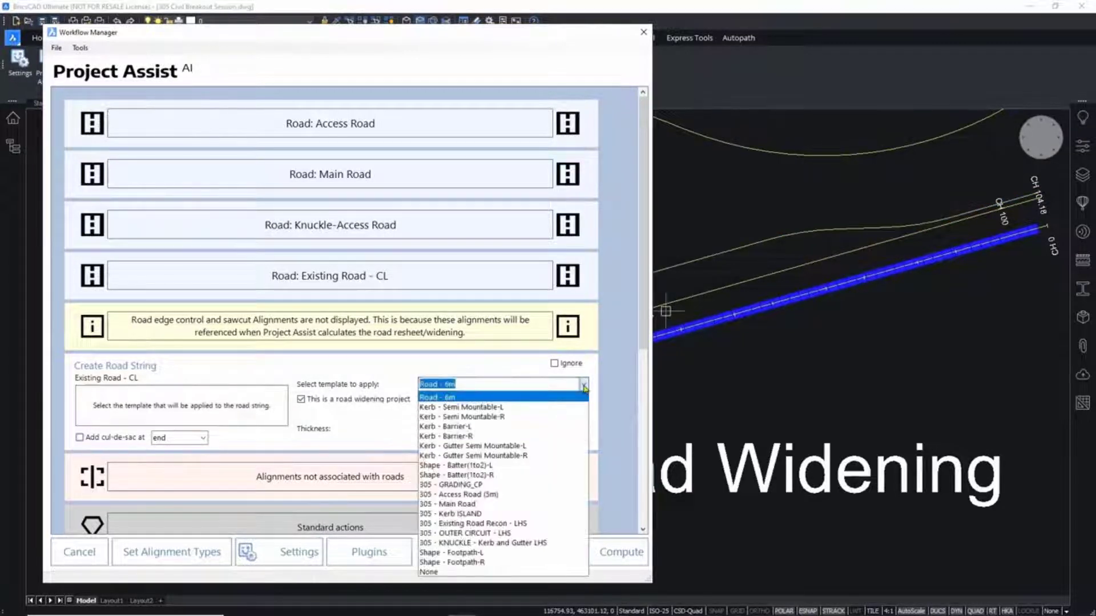
{"action": "left_click", "coordinate": [502, 524]}
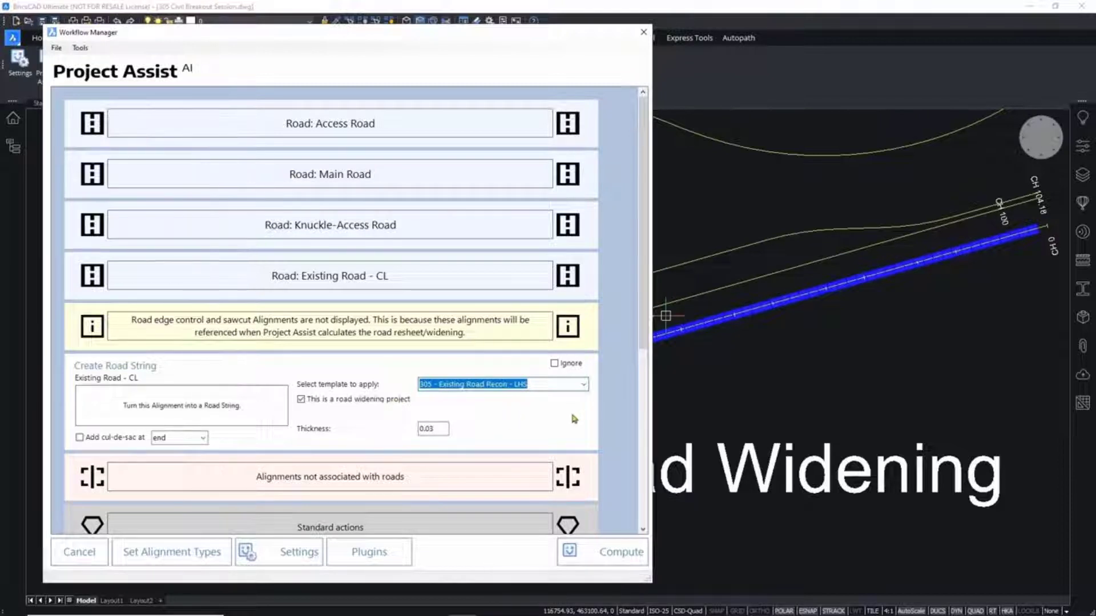
Step: Compute the project with auto kerb returns at radius 7, created as saddle
{"action": "left_click_drag", "start_coordinate": [640, 325], "coordinate": [642, 471]}
{"action": "left_click", "coordinate": [434, 321]}
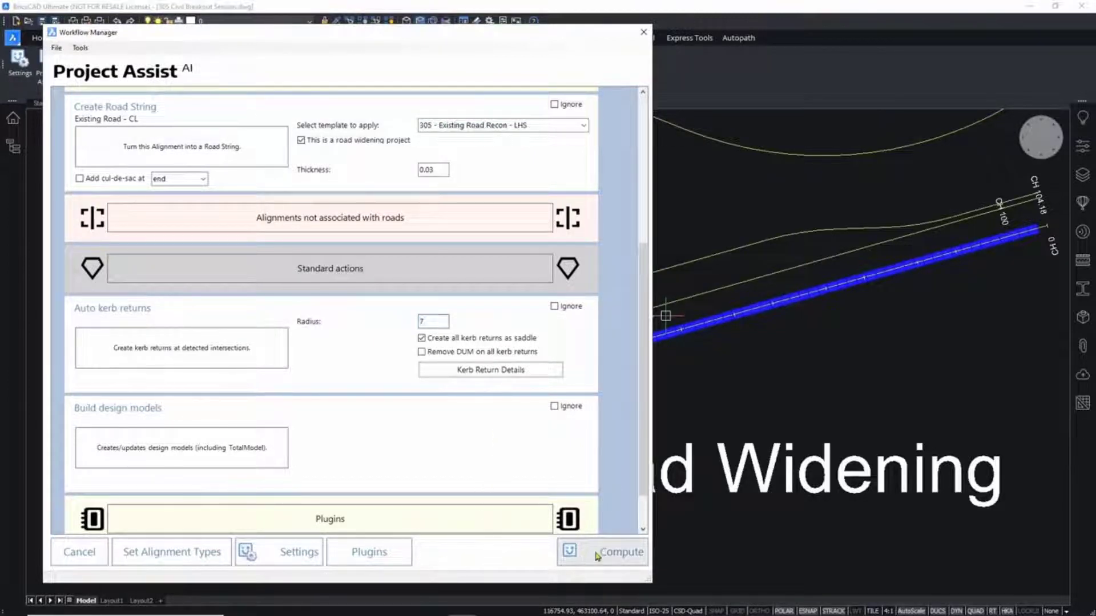
{"action": "left_click", "coordinate": [570, 554]}
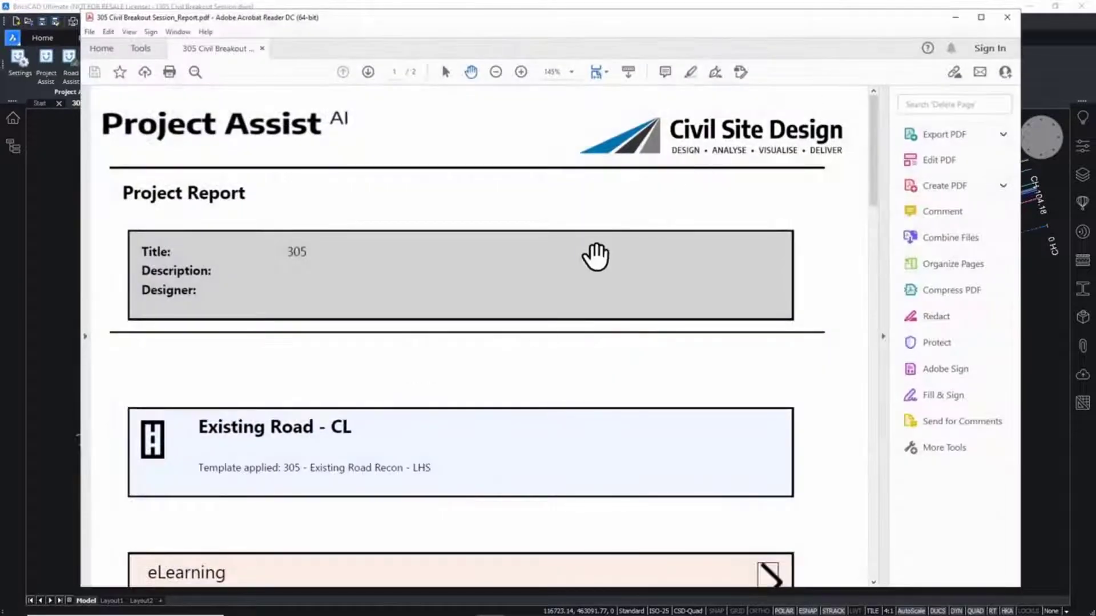
Step: Read through the Project Assist report for Existing Road - CL down to the numbered list of design actions
{"action": "left_click_drag", "start_coordinate": [555, 372], "coordinate": [576, 203]}
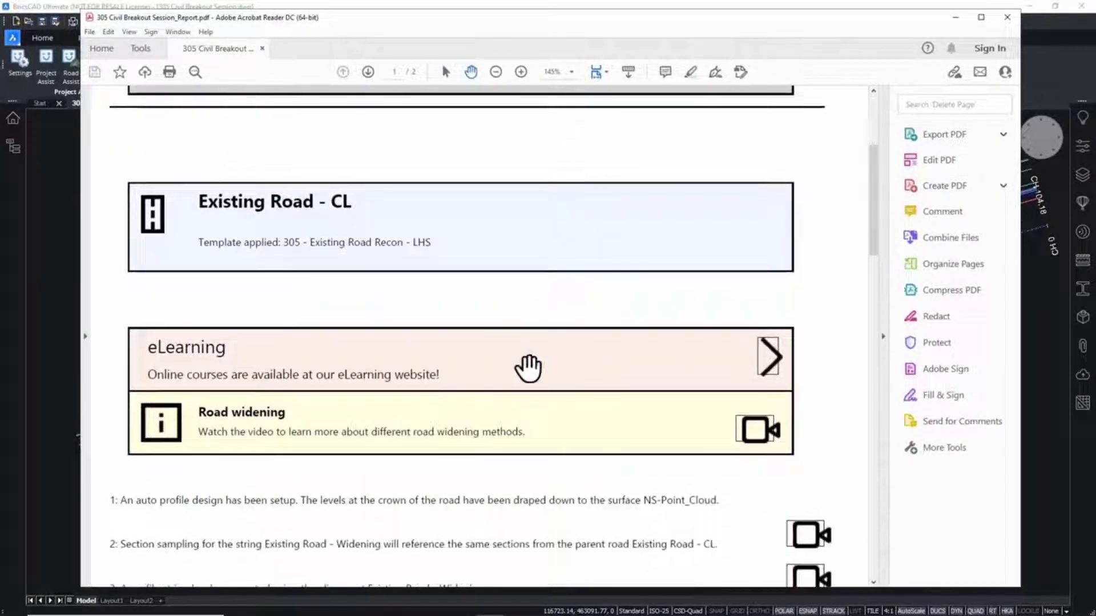
{"action": "left_click_drag", "start_coordinate": [526, 367], "coordinate": [577, 137]}
{"action": "left_click_drag", "start_coordinate": [534, 407], "coordinate": [536, 366]}
{"action": "scroll", "coordinate": [428, 394], "scroll_direction": "down", "scroll_amount": 4}
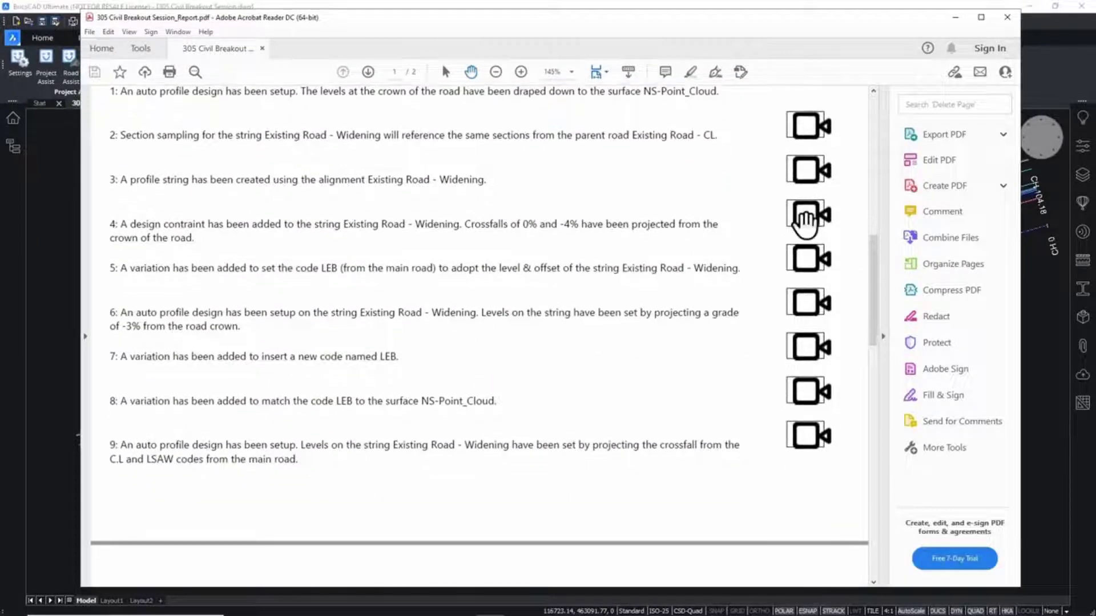
Step: Play the help video for the variation tying code LEB to the Existing Road - Widening string, and close the video and report
{"action": "left_click", "coordinate": [815, 264]}
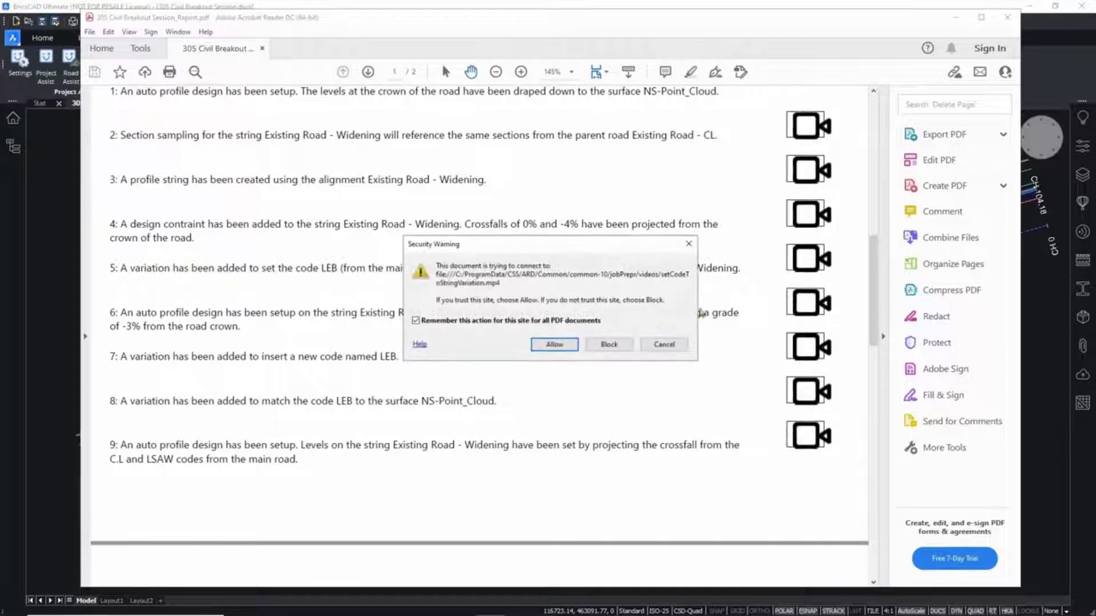
{"action": "left_click", "coordinate": [554, 345]}
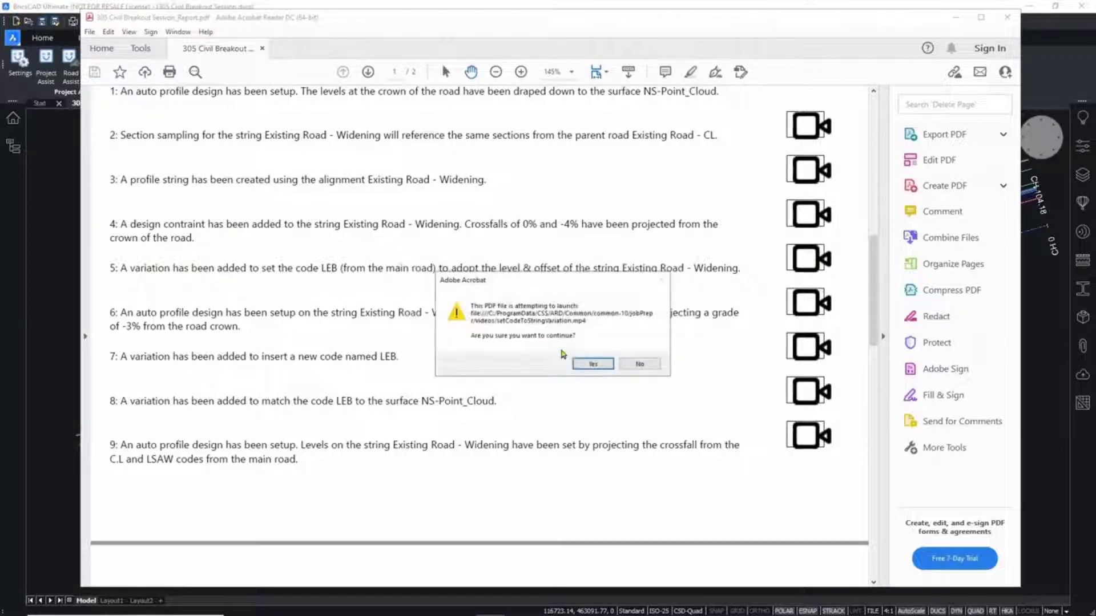
{"action": "left_click", "coordinate": [594, 362]}
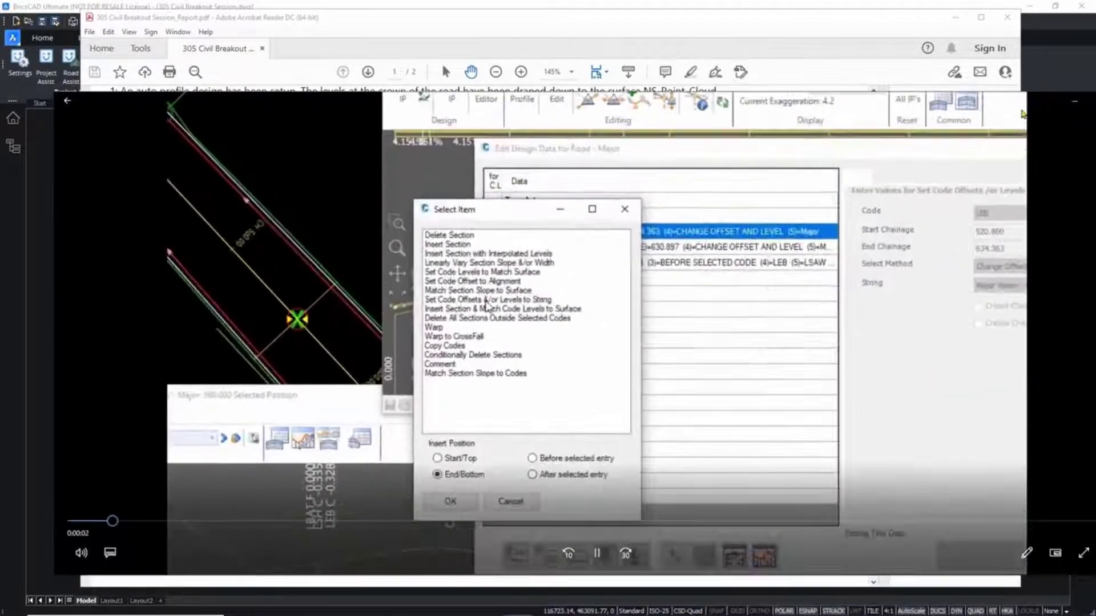
{"action": "left_click_drag", "start_coordinate": [1051, 93], "coordinate": [939, 102]}
{"action": "left_click", "coordinate": [1017, 109]}
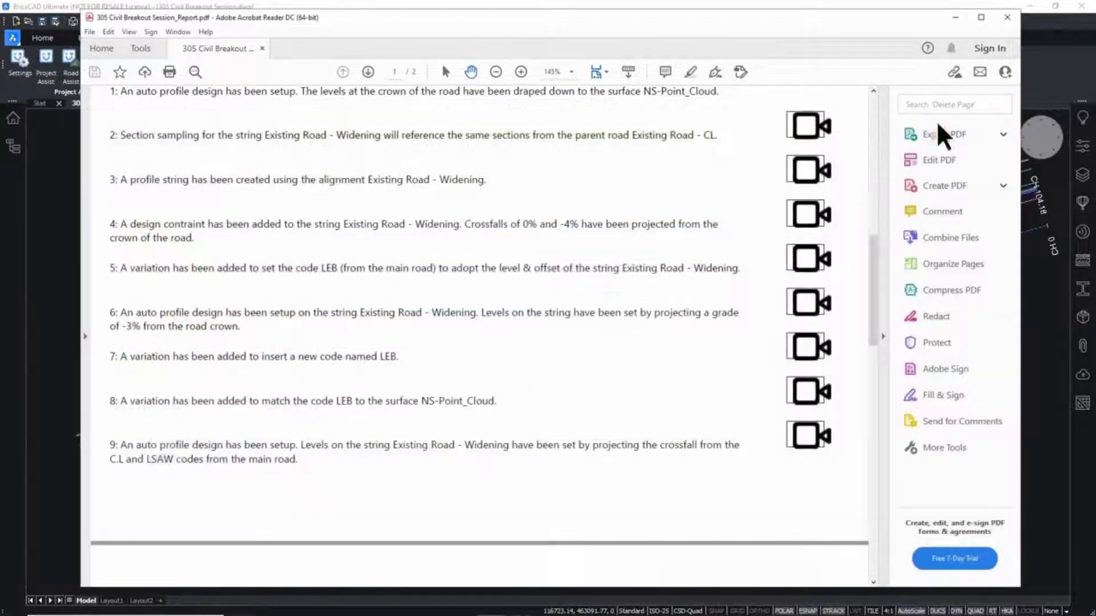
{"action": "left_click", "coordinate": [1007, 18]}
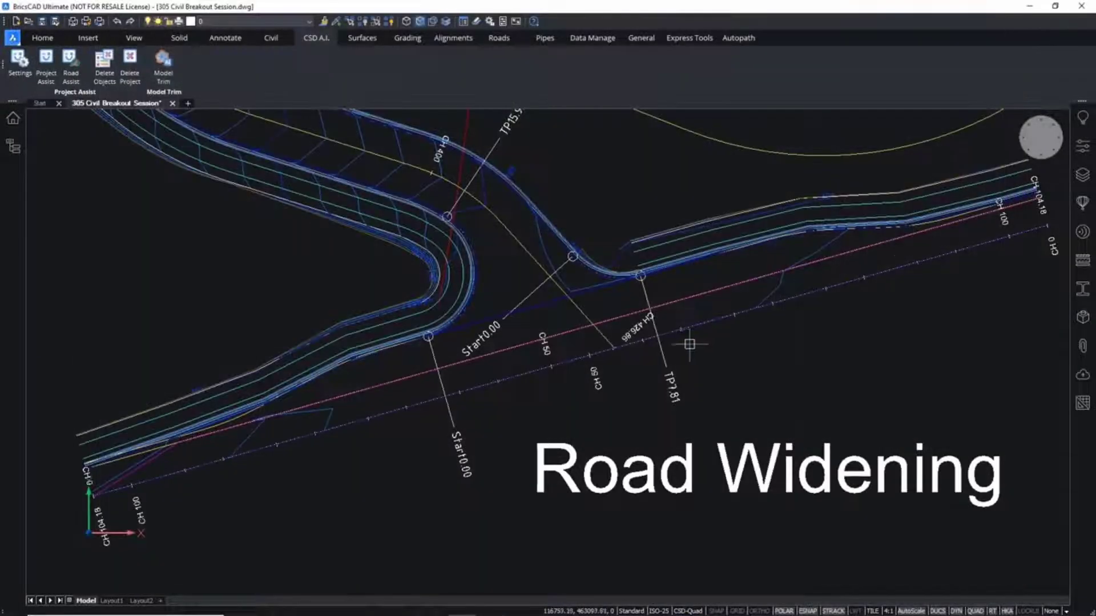
Step: Review the cross sections of Existing Road - CL between chainages 30 and 60, and close the cross section viewer
{"action": "key", "text": "Escape"}
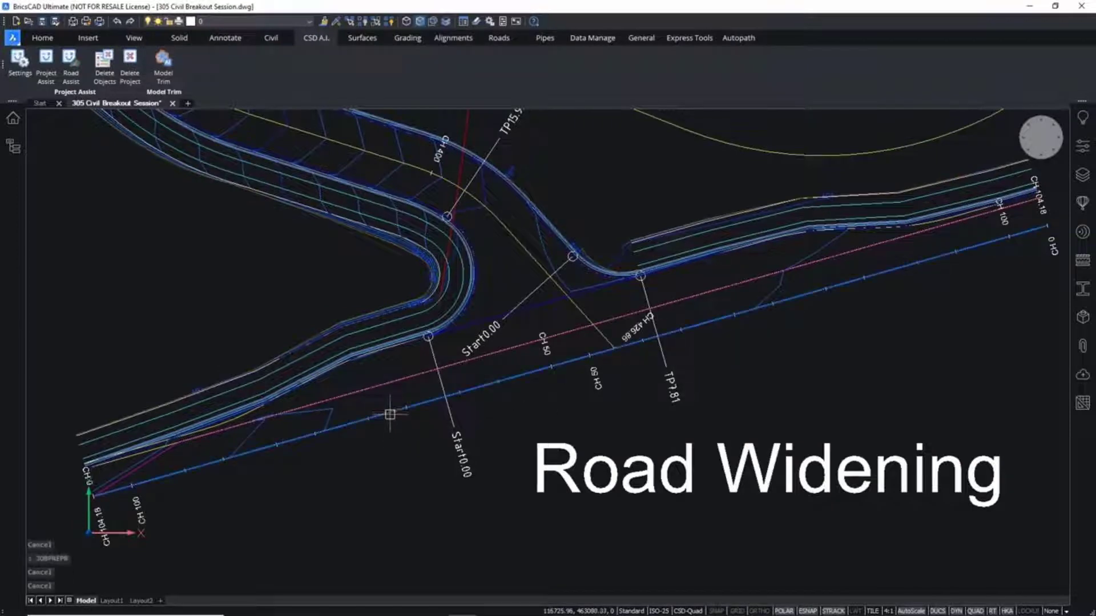
{"action": "left_click", "coordinate": [462, 423]}
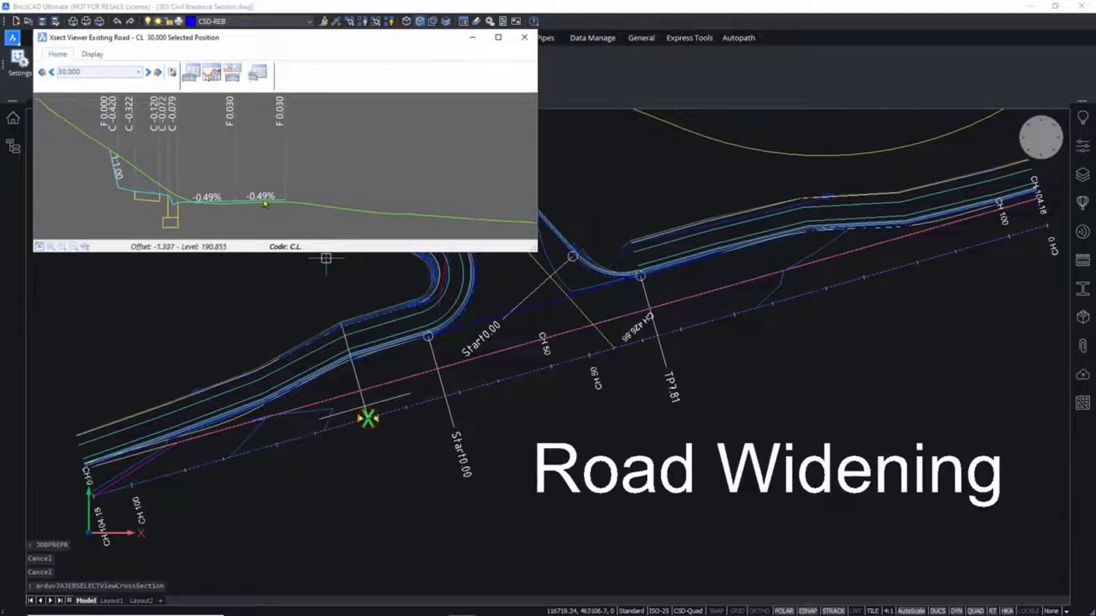
{"action": "scroll", "coordinate": [319, 380], "scroll_direction": "up", "scroll_amount": 3}
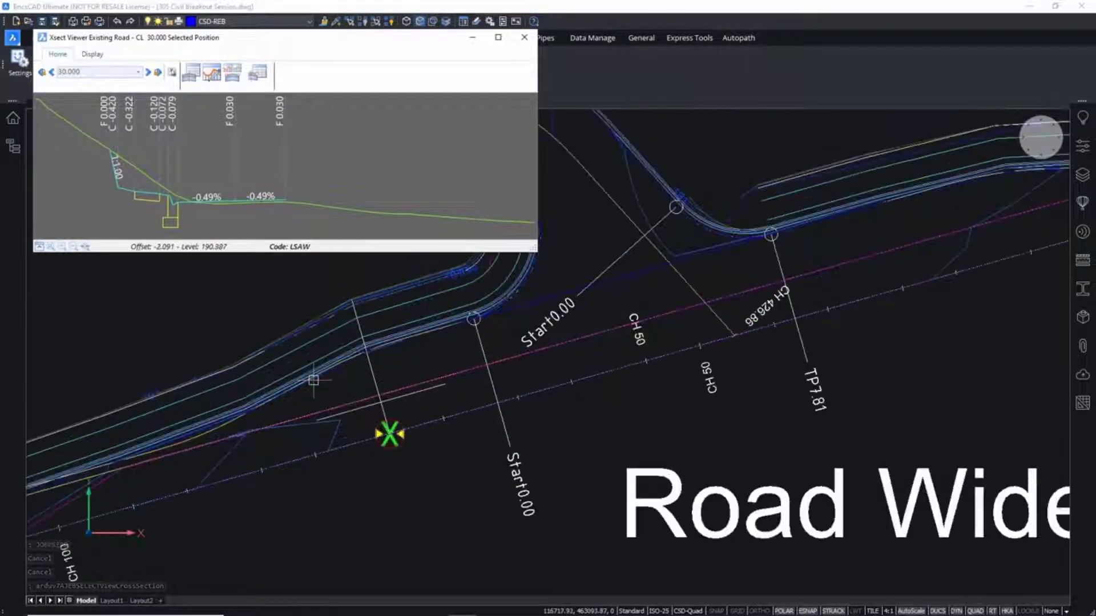
{"action": "middle_click_drag", "start_coordinate": [324, 376], "coordinate": [436, 374]}
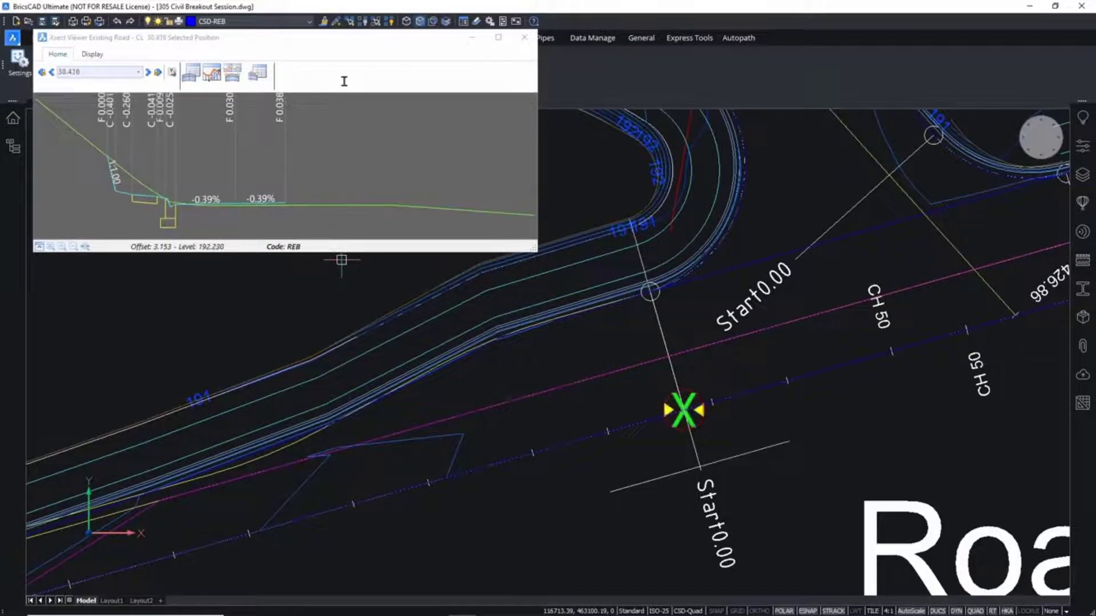
{"action": "key", "text": "Down"}
{"action": "key", "text": "Down"}
{"action": "key", "text": "Down"}
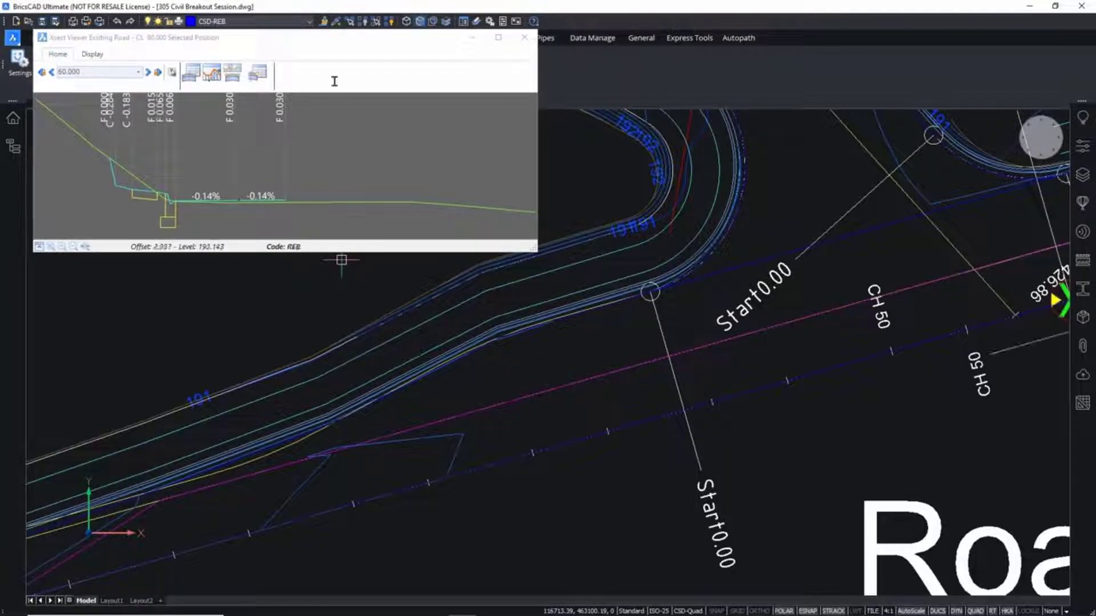
{"action": "key", "text": "Up"}
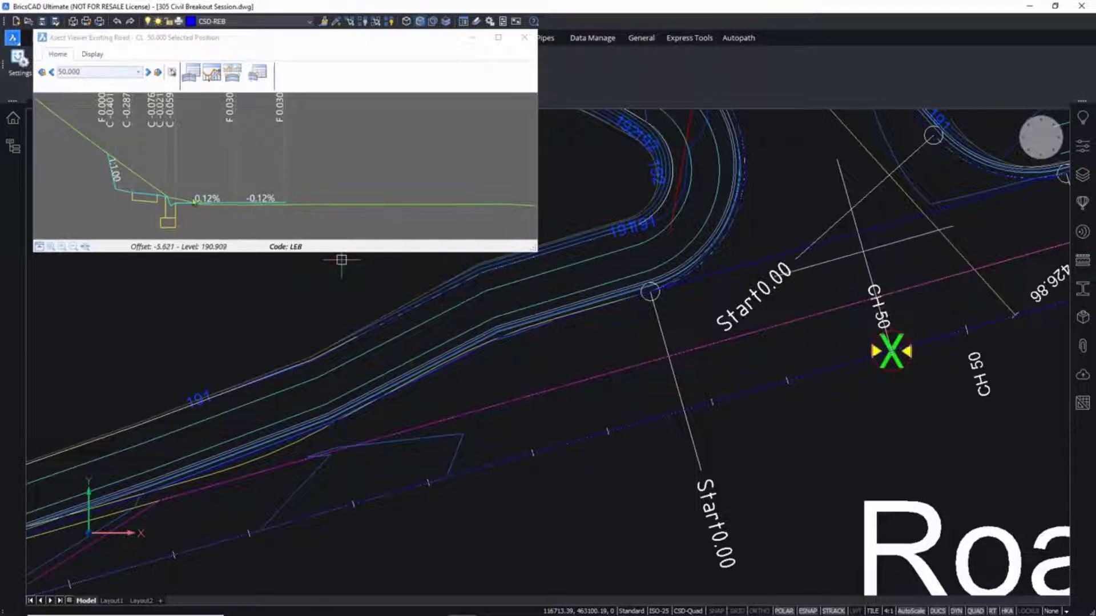
{"action": "left_click", "coordinate": [525, 37]}
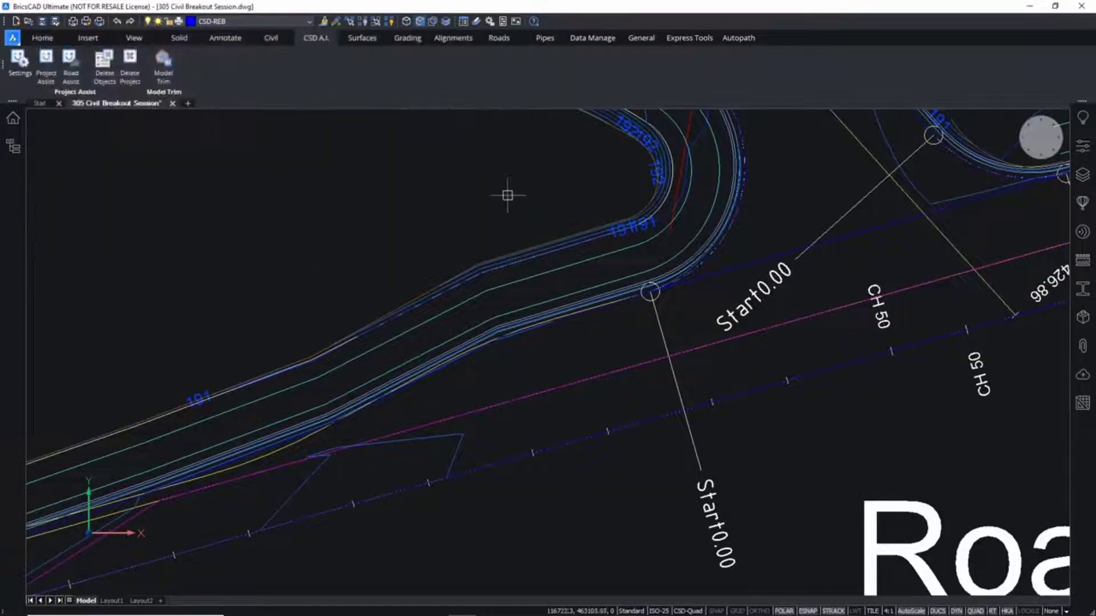
Step: Show the surface triangles of the TotalModel at the intersection with the existing road
{"action": "scroll", "coordinate": [503, 197], "scroll_direction": "down", "scroll_amount": 3}
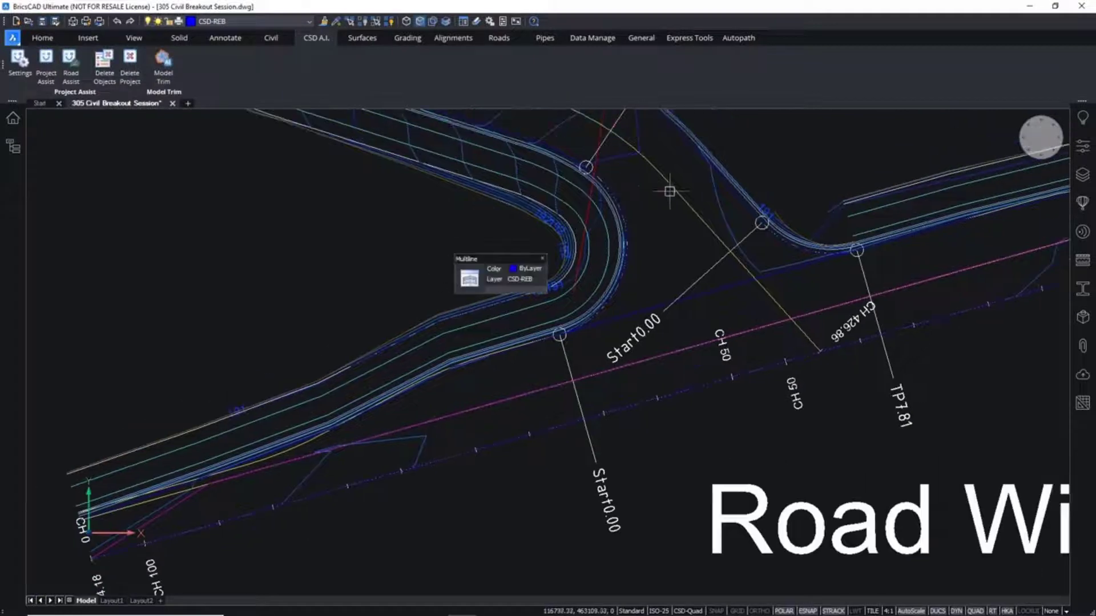
{"action": "left_click", "coordinate": [713, 202]}
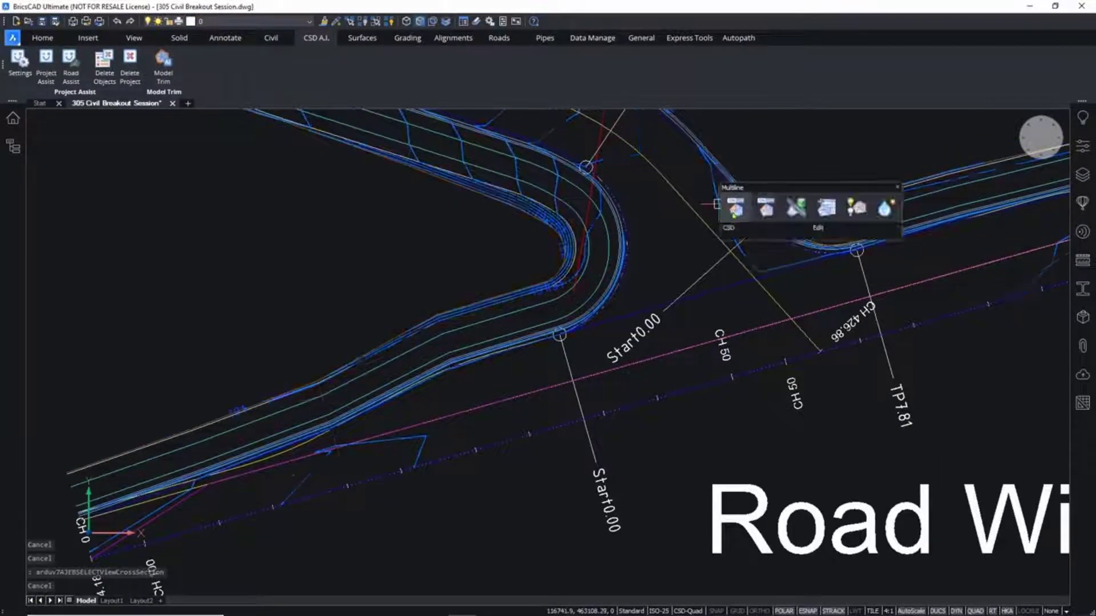
{"action": "left_click", "coordinate": [734, 211]}
{"action": "middle_click_drag", "start_coordinate": [533, 336], "coordinate": [360, 384]}
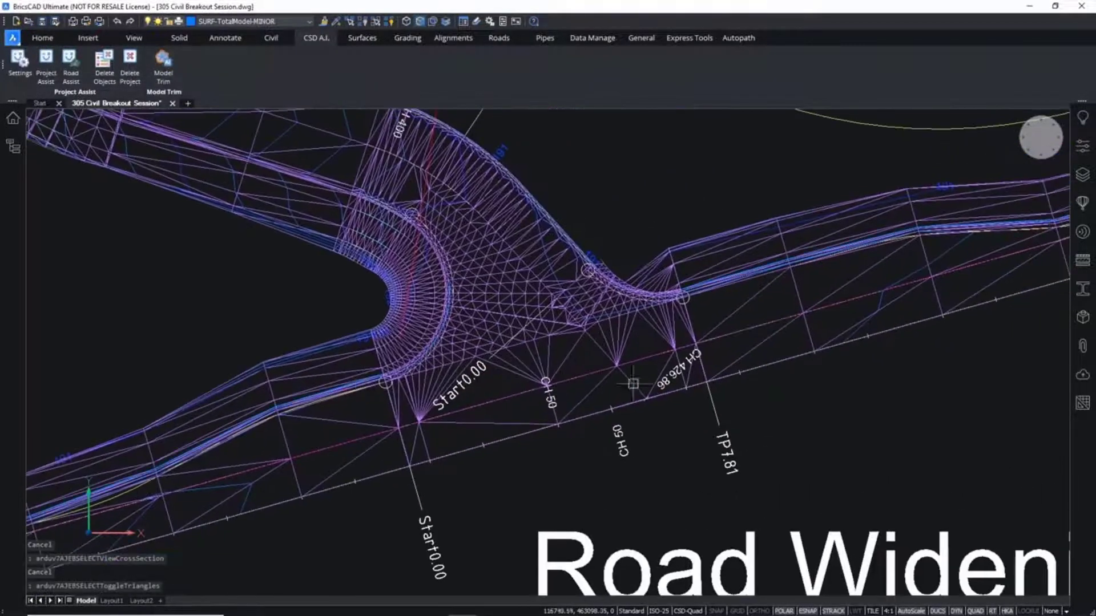
{"action": "key", "text": "Escape"}
{"action": "key", "text": "Escape"}
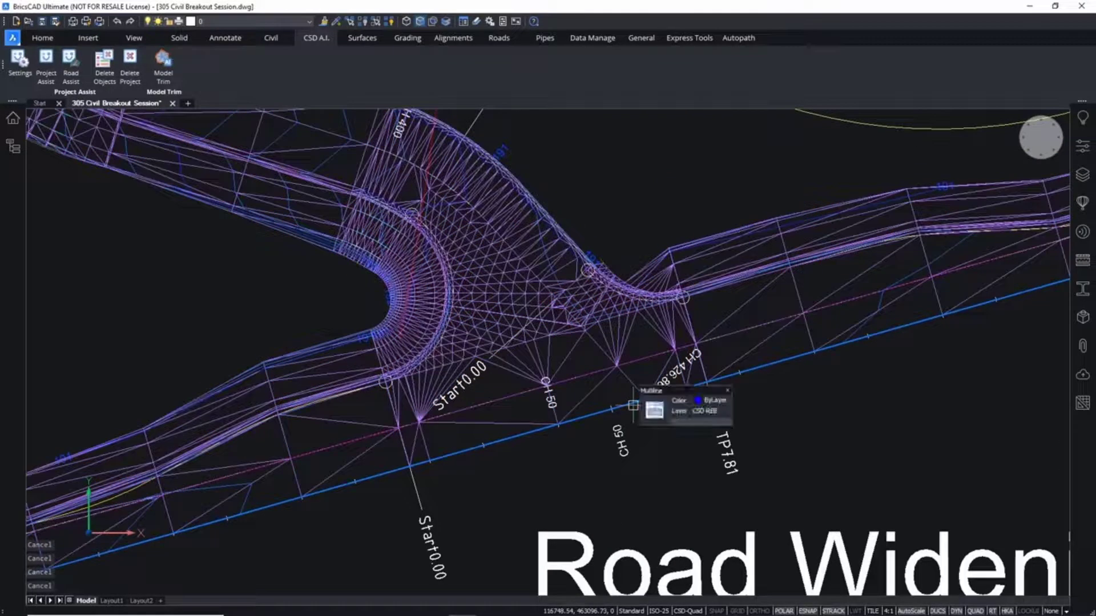
Step: In the cross section of Existing Road - CL at chainage 50, delete section LFPI from the current chainage to the alignment end
{"action": "double_click", "coordinate": [558, 424]}
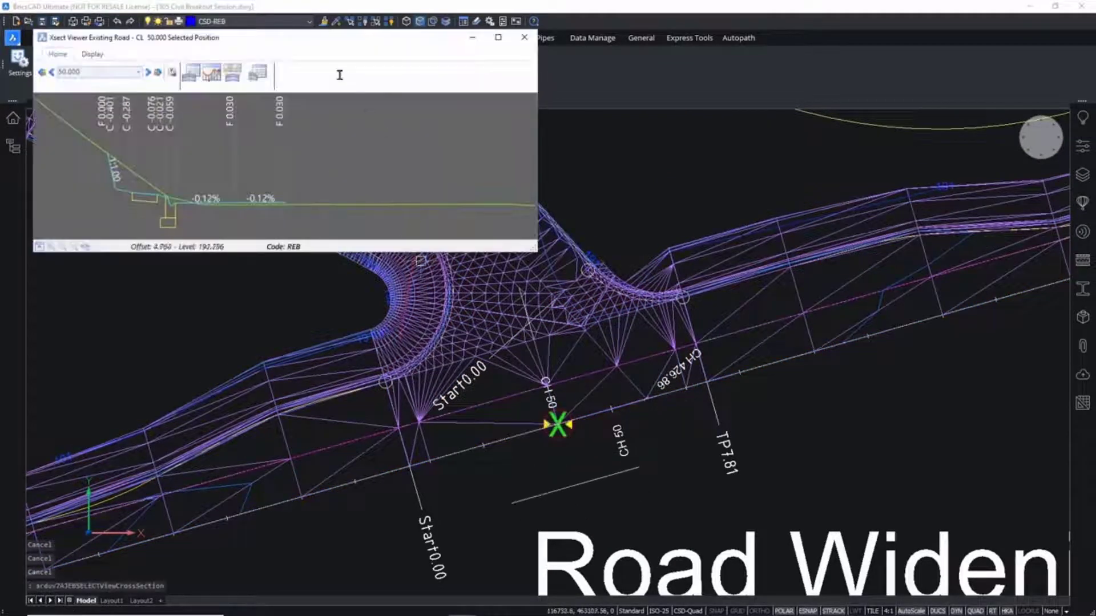
{"action": "key", "text": "Right"}
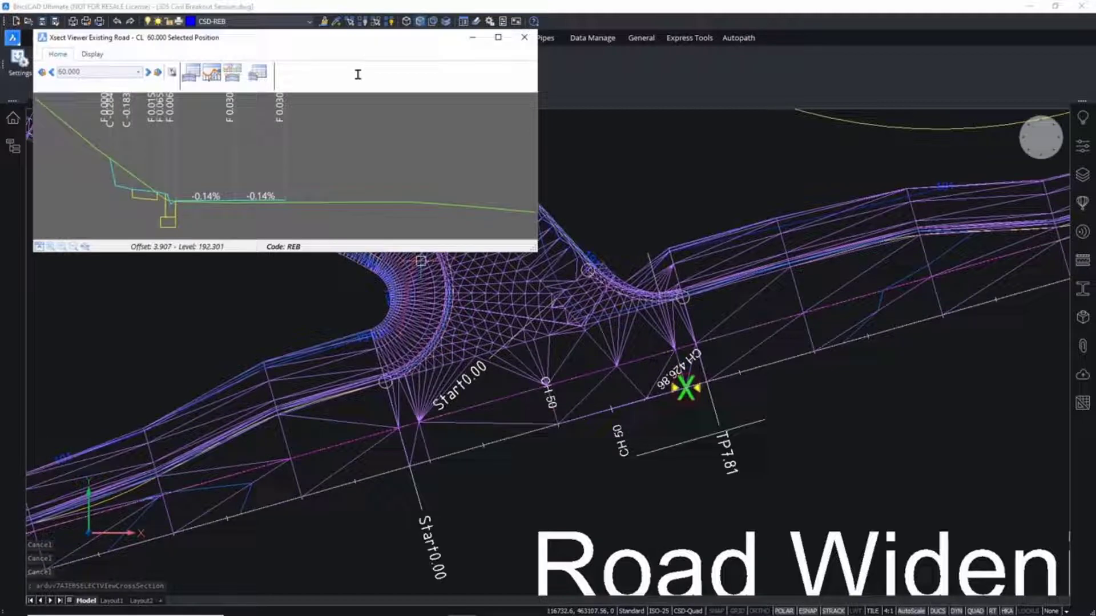
{"action": "key", "text": "Left"}
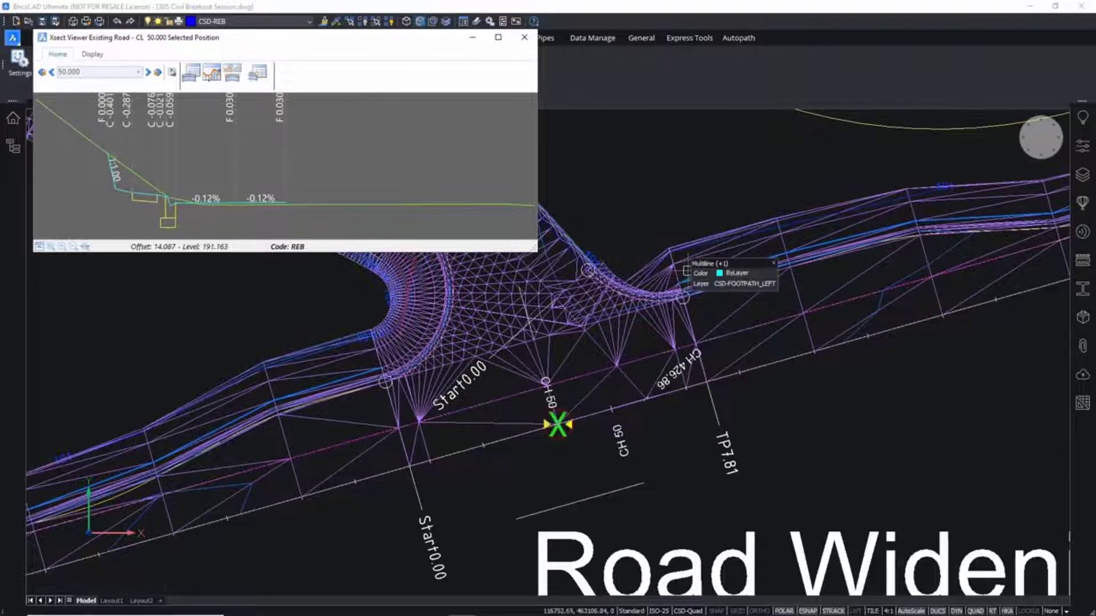
{"action": "right_click", "coordinate": [158, 198]}
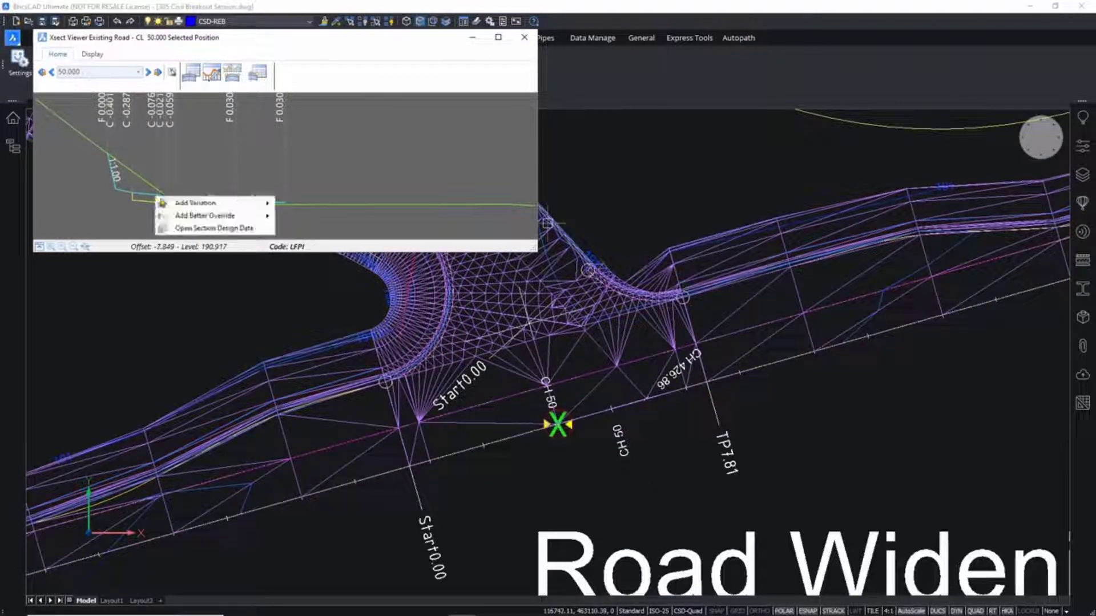
{"action": "mouse_move", "coordinate": [193, 208]}
{"action": "mouse_move", "coordinate": [345, 220]}
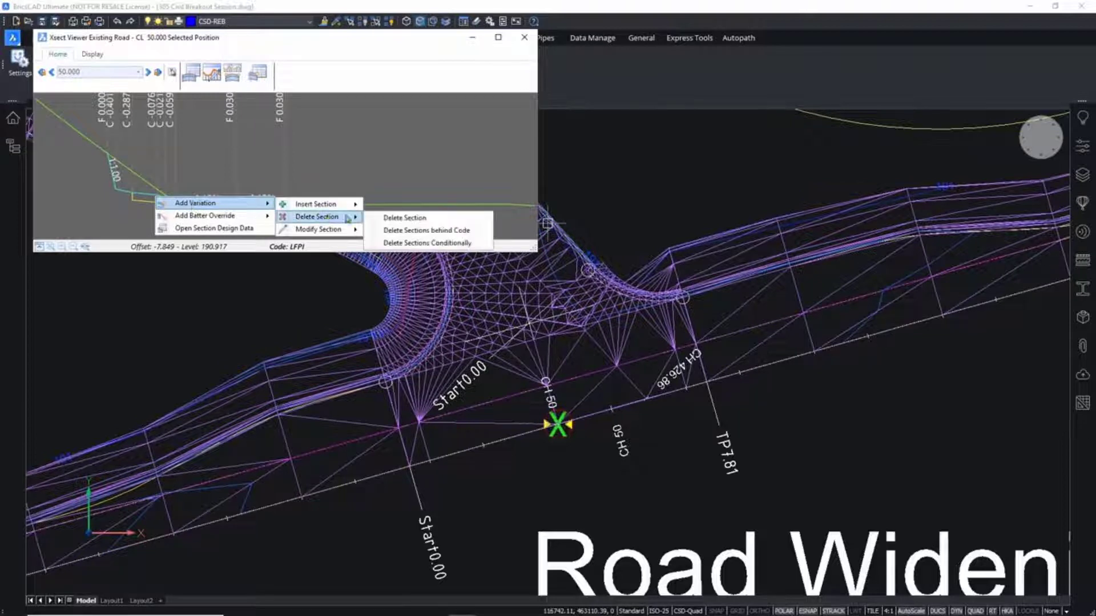
{"action": "left_click", "coordinate": [431, 220]}
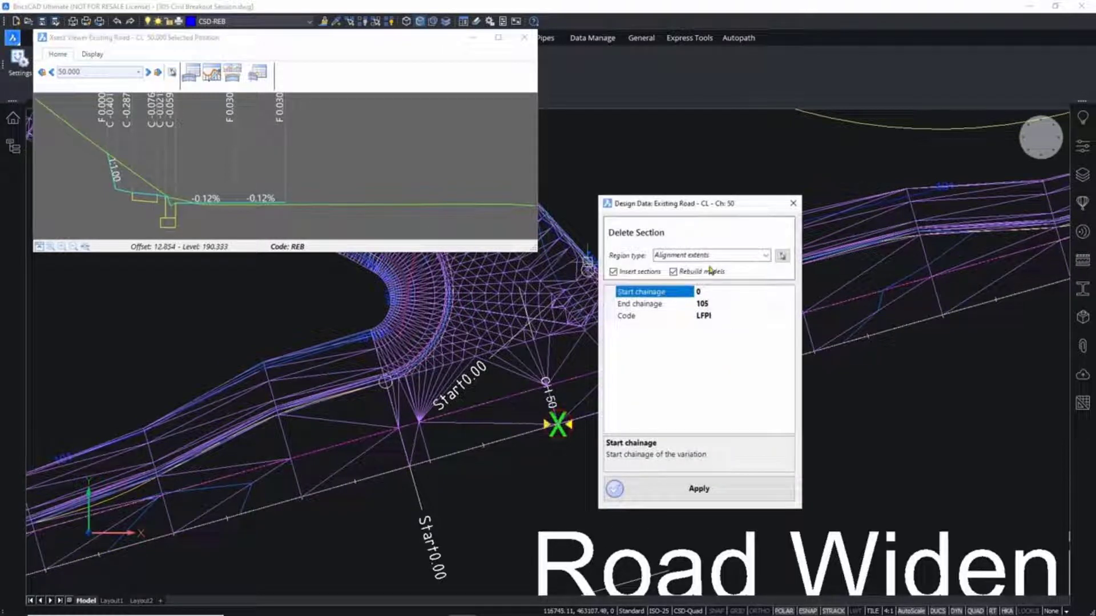
{"action": "left_click", "coordinate": [763, 255]}
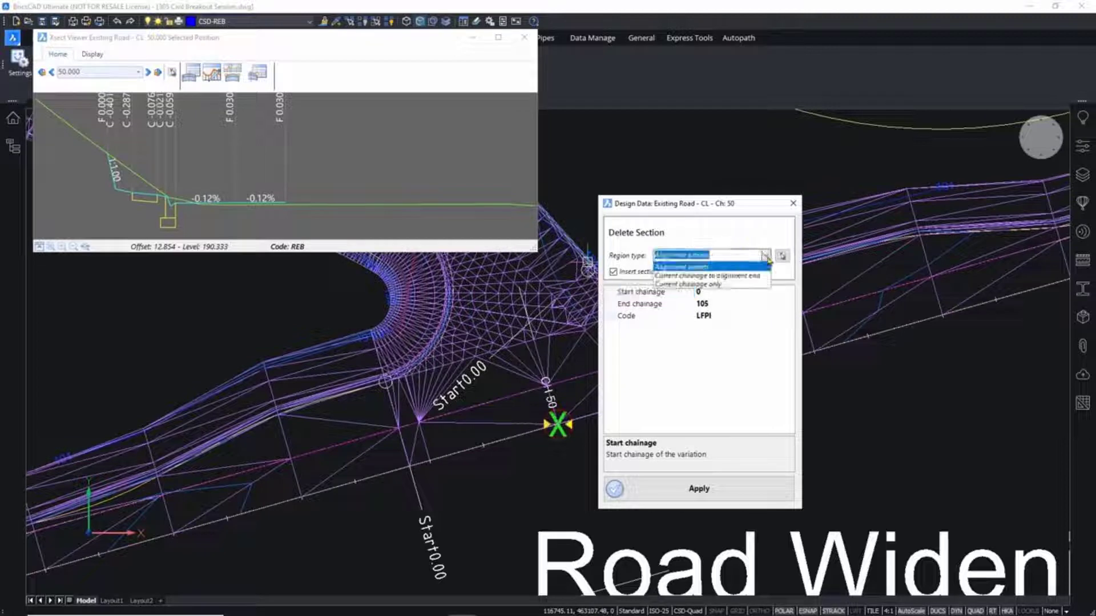
{"action": "left_click", "coordinate": [745, 275]}
{"action": "left_click", "coordinate": [696, 490]}
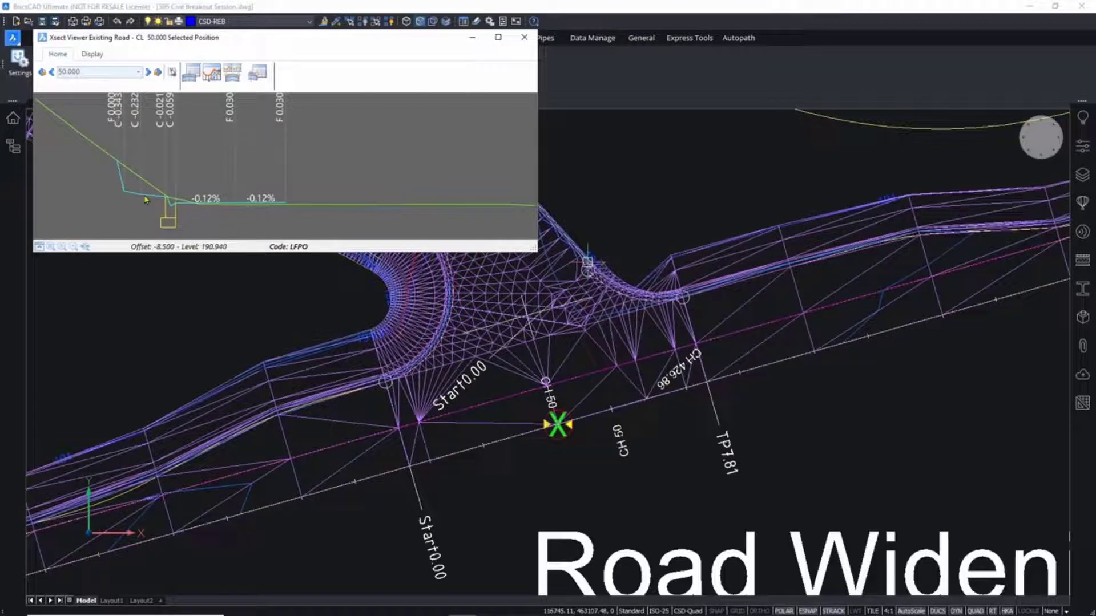
Step: Add a variation deleting section LFPO from chainage 50 to the alignment end of Existing Road - CL, and close the cross section viewer
{"action": "right_click", "coordinate": [146, 200]}
{"action": "mouse_move", "coordinate": [229, 201]}
{"action": "mouse_move", "coordinate": [308, 215]}
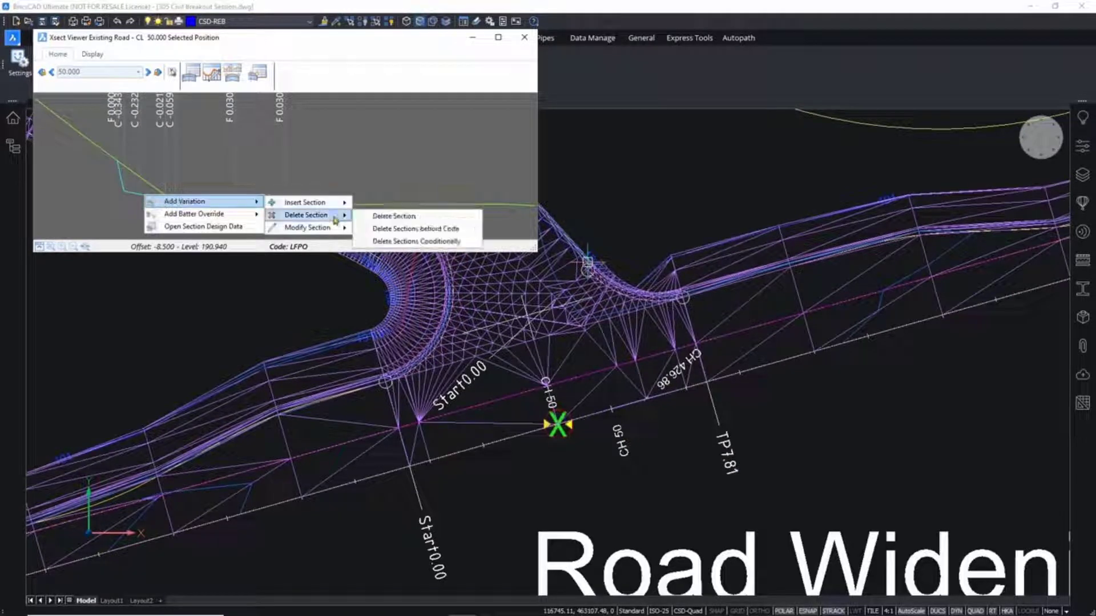
{"action": "left_click", "coordinate": [437, 228]}
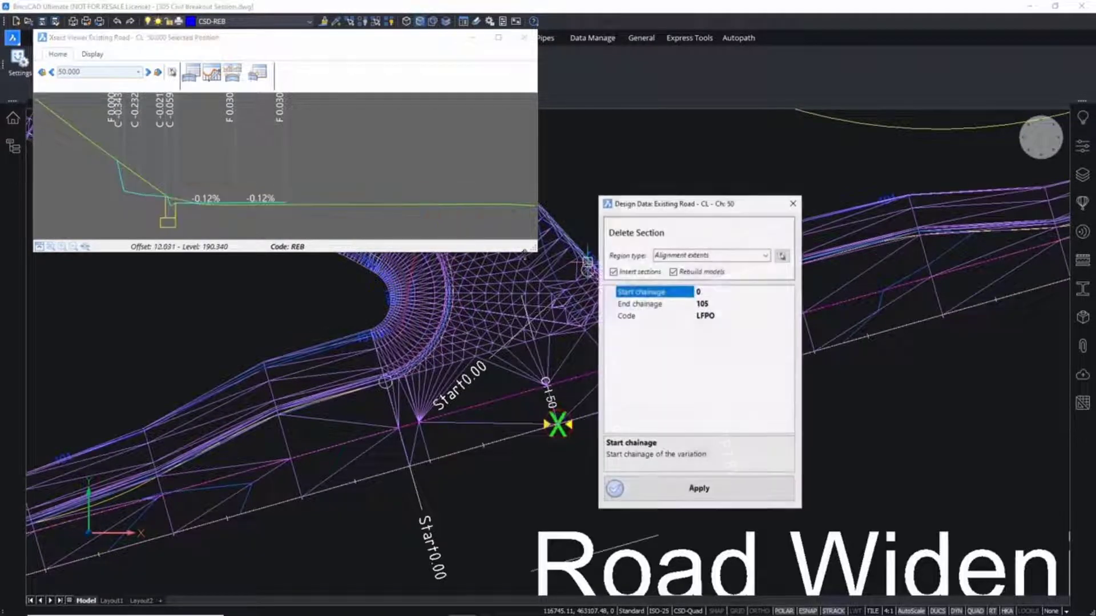
{"action": "left_click", "coordinate": [762, 256]}
{"action": "left_click", "coordinate": [767, 257]}
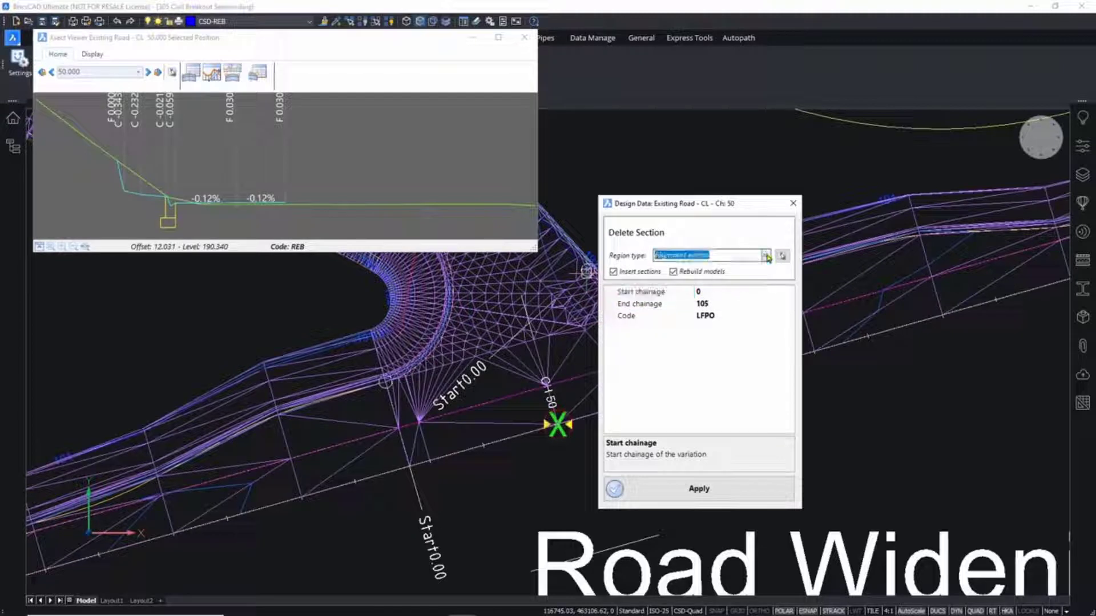
{"action": "left_click", "coordinate": [767, 259]}
{"action": "left_click", "coordinate": [740, 277]}
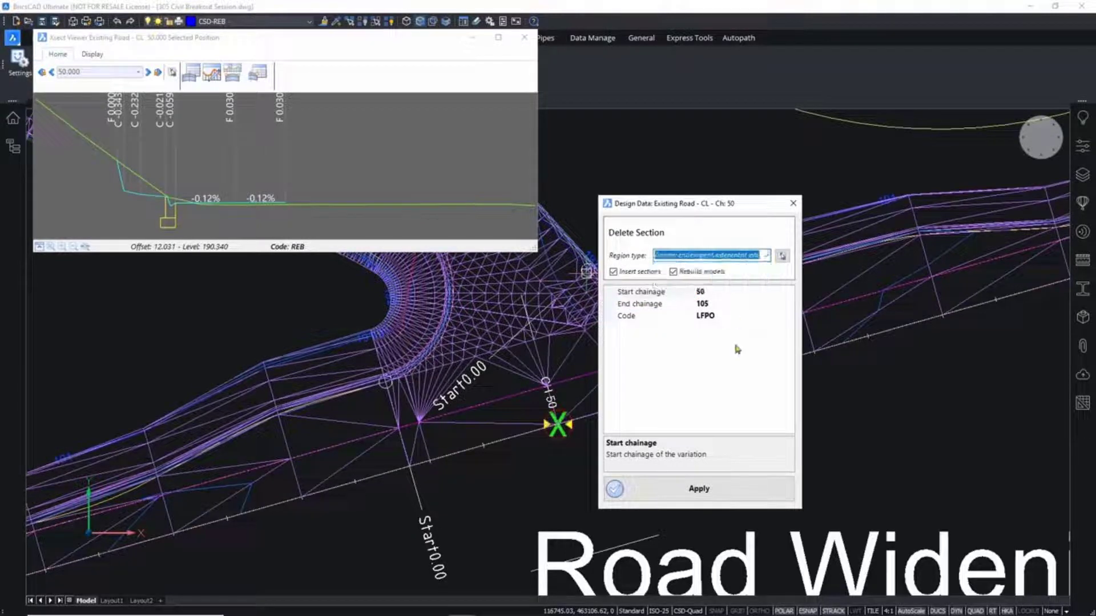
{"action": "left_click", "coordinate": [713, 491]}
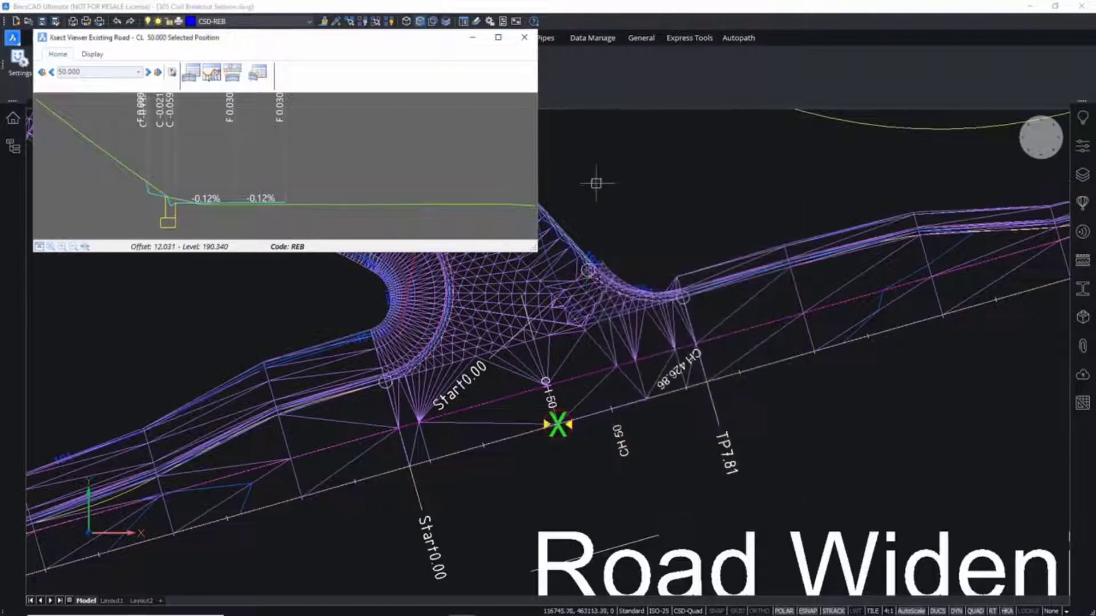
{"action": "left_click", "coordinate": [524, 37]}
Step: Hide the surface triangles of the TotalModel at the road widening intersection
{"action": "left_click", "coordinate": [728, 306]}
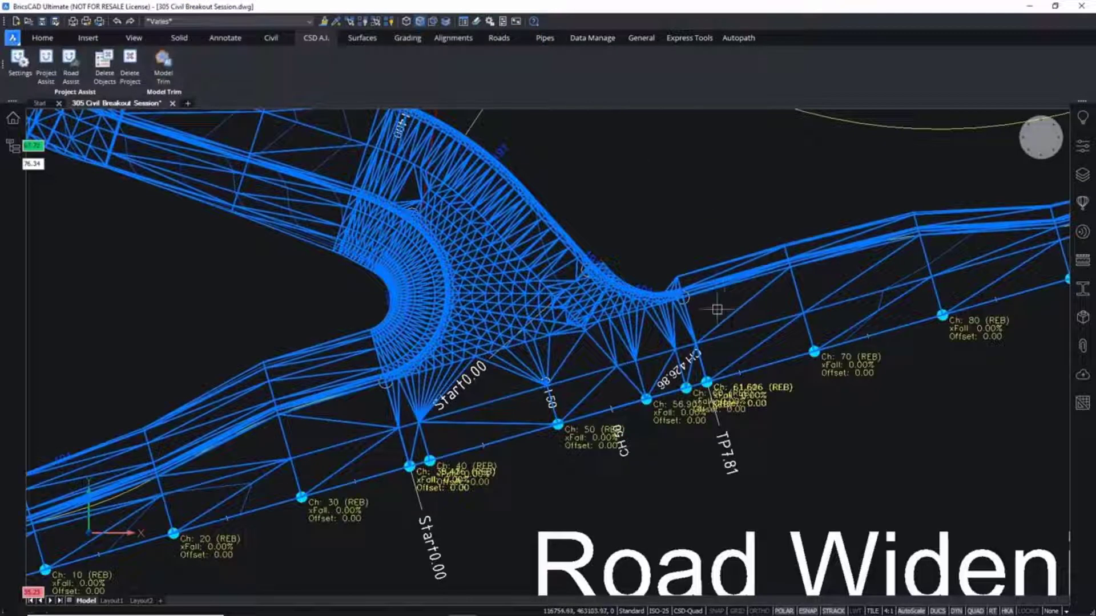
{"action": "key", "text": "Escape"}
{"action": "key", "text": "Escape"}
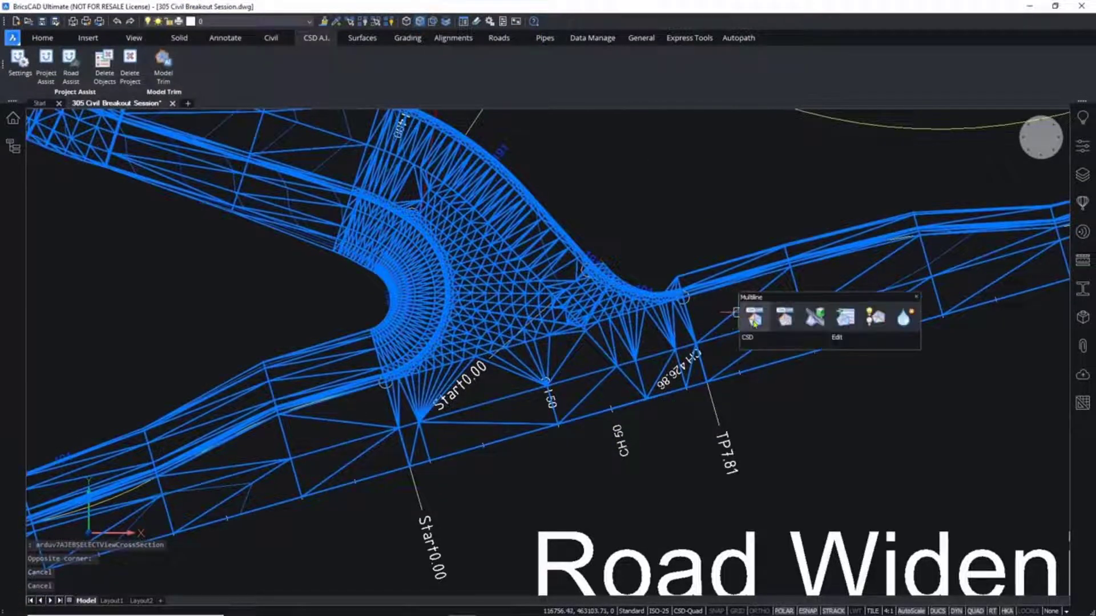
{"action": "left_click", "coordinate": [752, 322]}
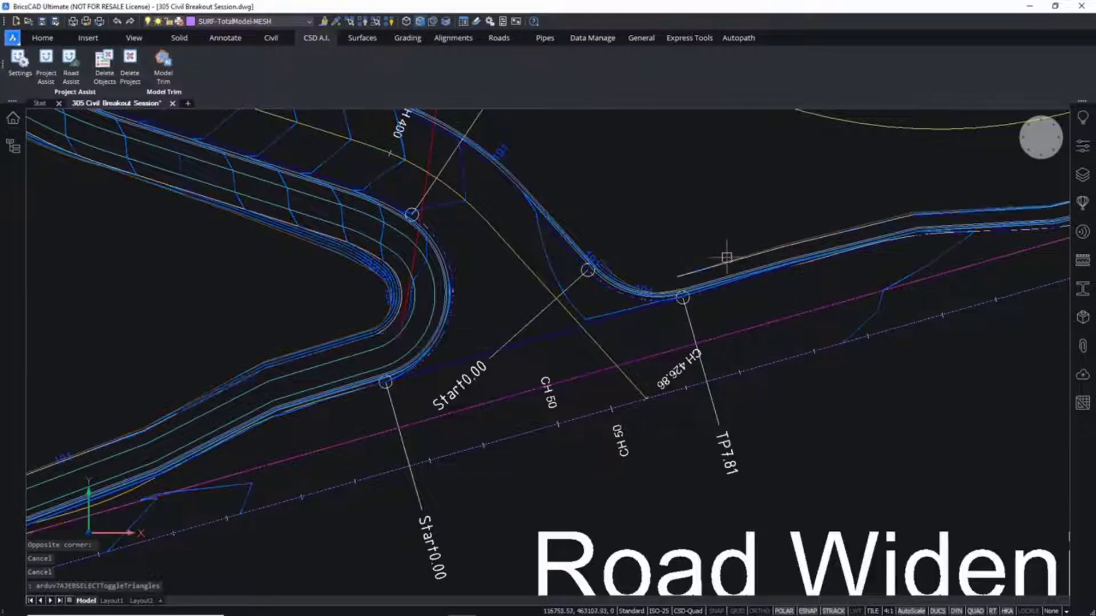
Step: Look over the road widening and the parking islands of the site from the south end up to the bus bay
{"action": "scroll", "coordinate": [677, 256], "scroll_direction": "down", "scroll_amount": 3}
{"action": "scroll", "coordinate": [651, 264], "scroll_direction": "up", "scroll_amount": 4}
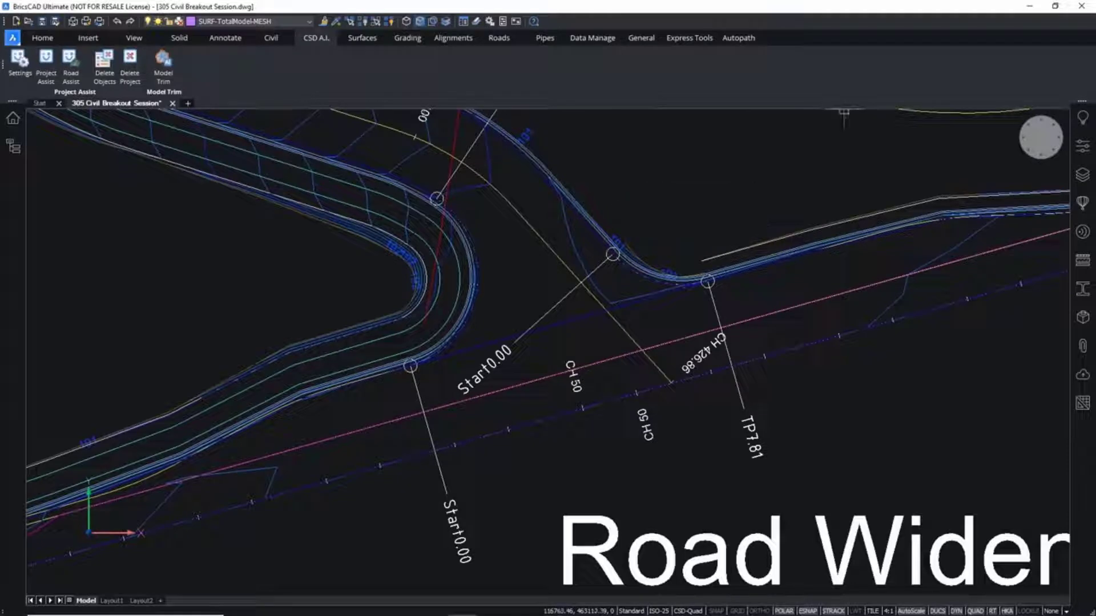
{"action": "scroll", "coordinate": [649, 394], "scroll_direction": "down", "scroll_amount": 4}
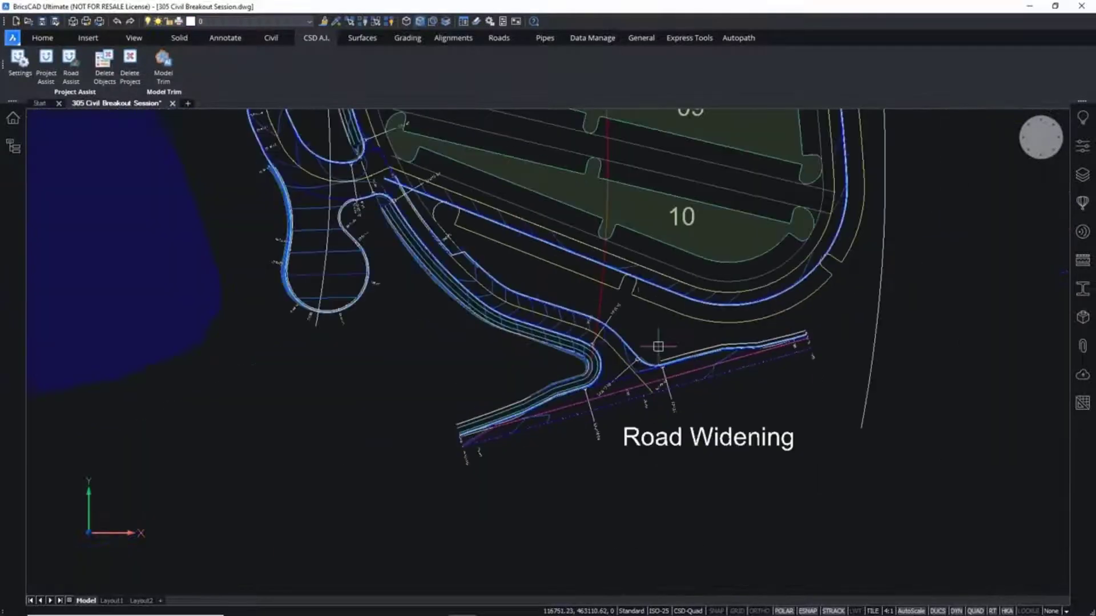
{"action": "middle_click_drag", "start_coordinate": [631, 328], "coordinate": [660, 465]}
{"action": "scroll", "coordinate": [638, 393], "scroll_direction": "down", "scroll_amount": 2}
{"action": "middle_click_drag", "start_coordinate": [599, 335], "coordinate": [614, 455]}
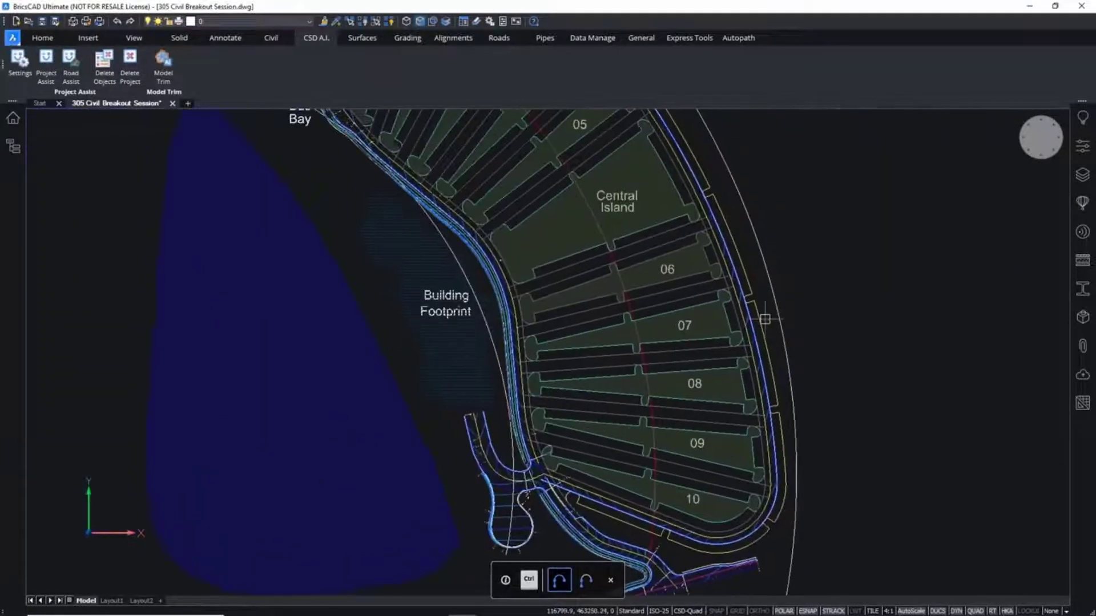
{"action": "middle_click_drag", "start_coordinate": [811, 270], "coordinate": [818, 380]}
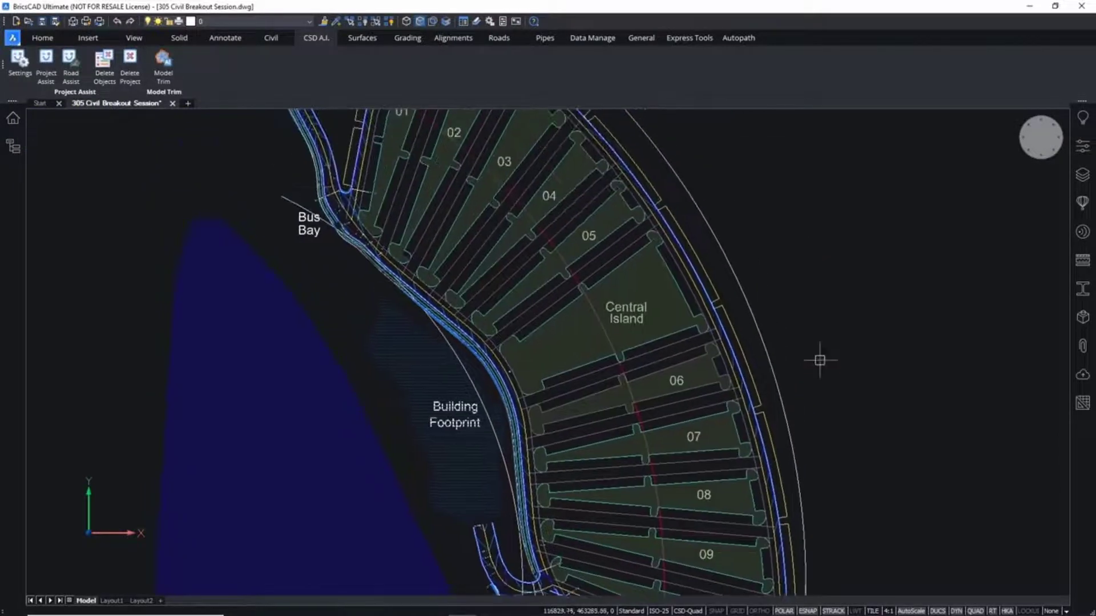
{"action": "middle_click_drag", "start_coordinate": [816, 292], "coordinate": [819, 364]}
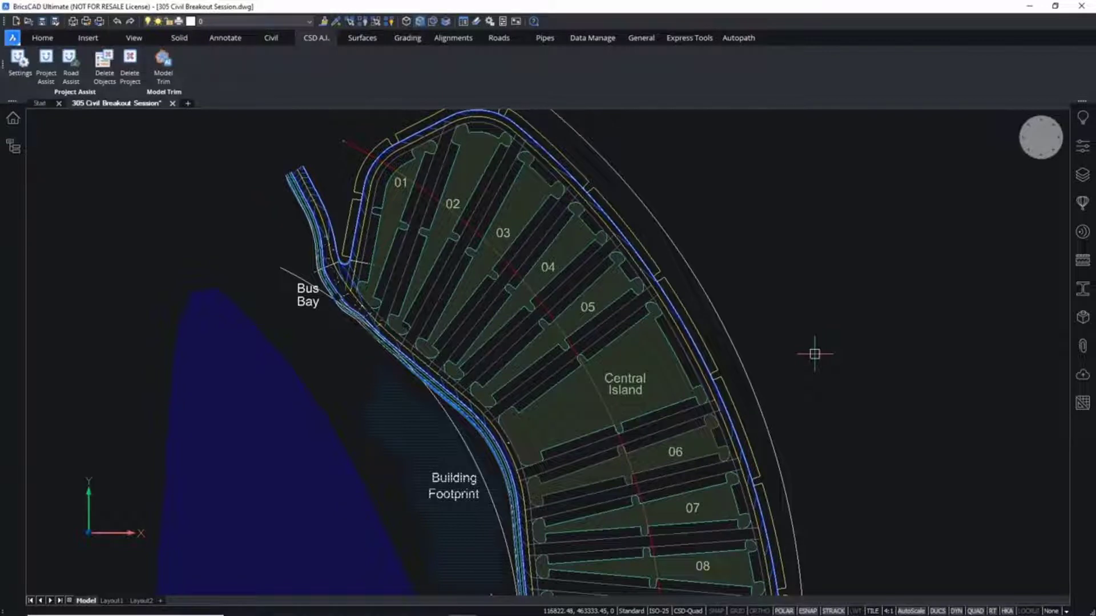
Step: Start a grading from the concrete outline polyline of parking island 01 near the bus bay, and name it ISLAND 01
{"action": "scroll", "coordinate": [383, 214], "scroll_direction": "up", "scroll_amount": 4}
{"action": "middle_click_drag", "start_coordinate": [367, 245], "coordinate": [379, 277]}
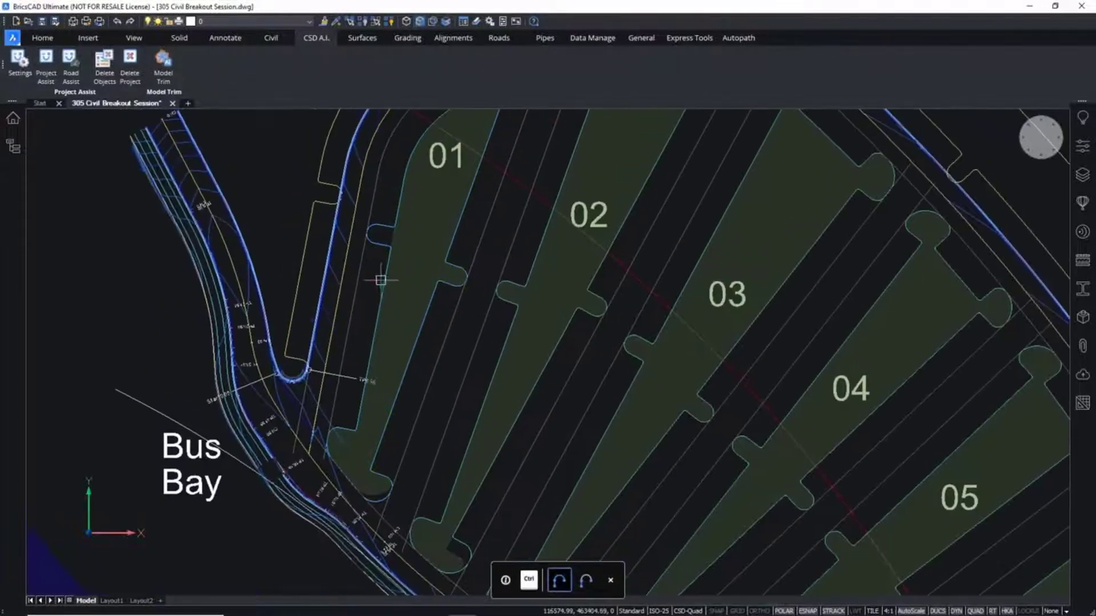
{"action": "scroll", "coordinate": [384, 270], "scroll_direction": "up", "scroll_amount": 1}
{"action": "middle_click_drag", "start_coordinate": [411, 431], "coordinate": [434, 272]}
{"action": "scroll", "coordinate": [412, 354], "scroll_direction": "up", "scroll_amount": 1}
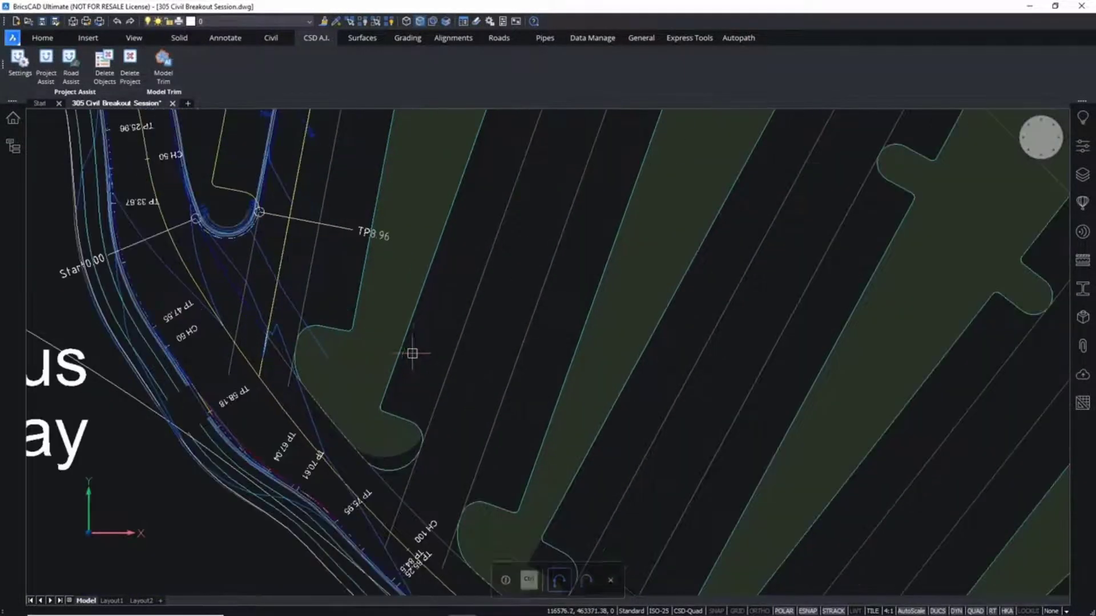
{"action": "mouse_move", "coordinate": [414, 330]}
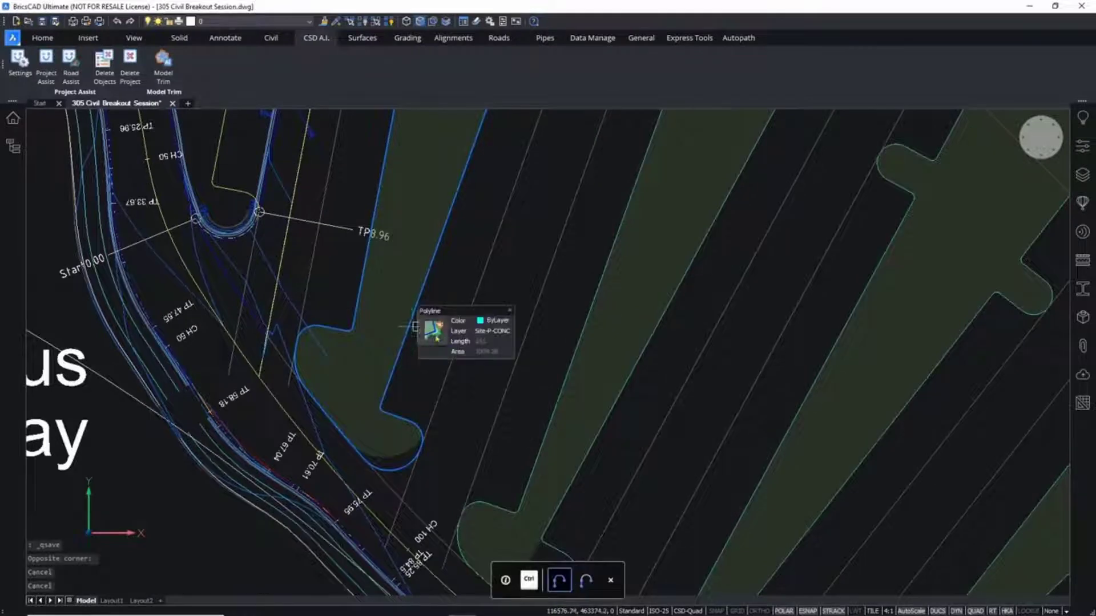
{"action": "left_click", "coordinate": [432, 330]}
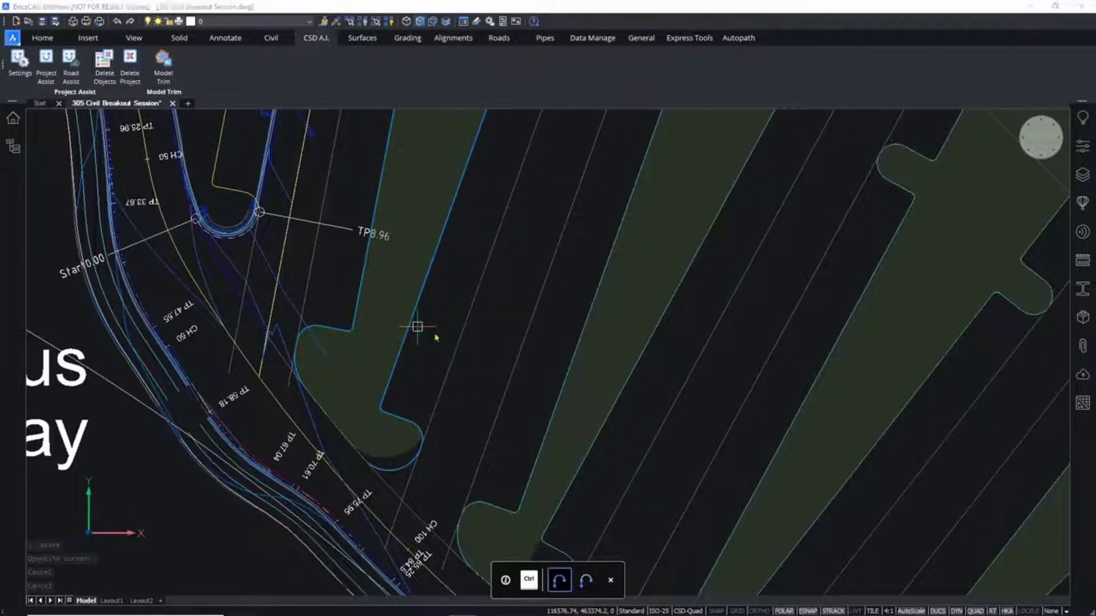
{"action": "mouse_move", "coordinate": [328, 150]}
{"action": "left_mouse_down"}
{"action": "mouse_move", "coordinate": [895, 108]}
{"action": "mouse_move", "coordinate": [846, 171]}
{"action": "left_mouse_up"}
{"action": "type", "text": "ISLAND 01"}
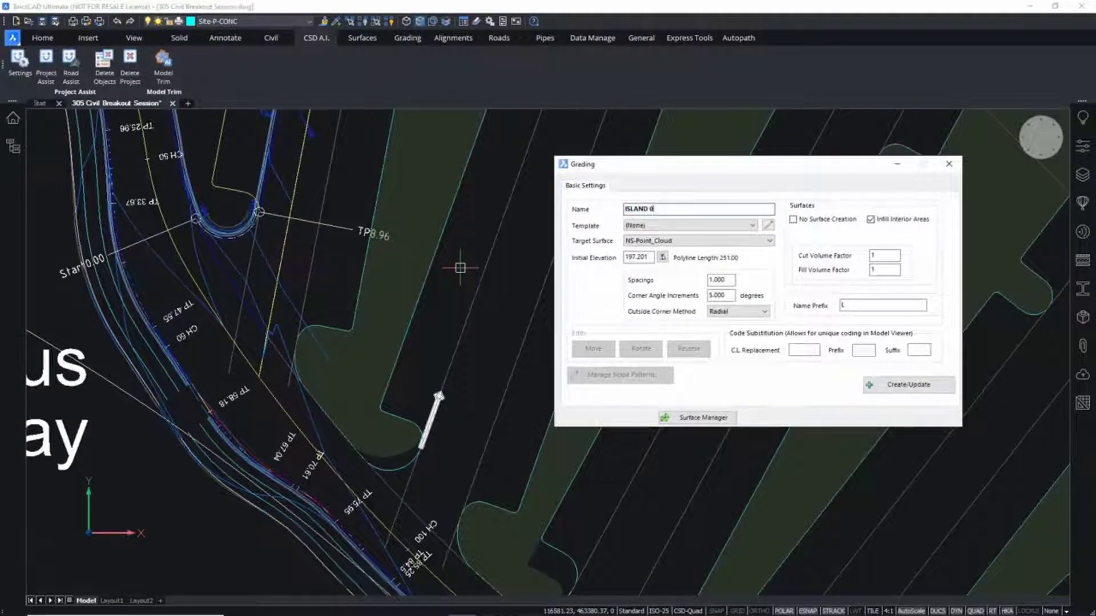
Step: Create the ISLAND 01 grading with template 305 - Kerb ISLAND, target surface GR-_GRADING and an initial elevation picked on the island outline
{"action": "left_click", "coordinate": [753, 228]}
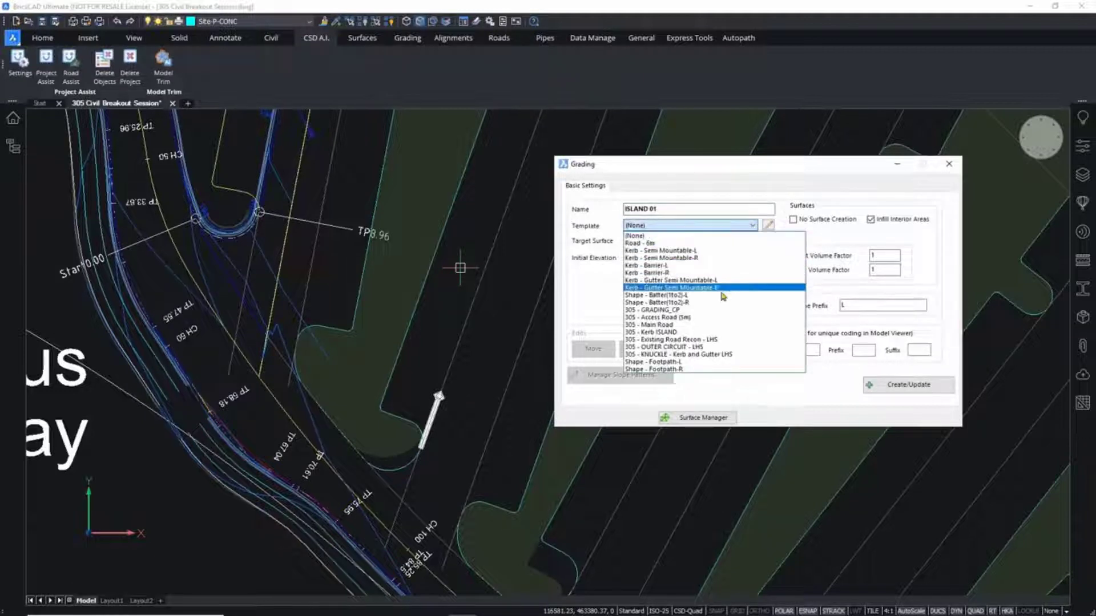
{"action": "left_click", "coordinate": [679, 333]}
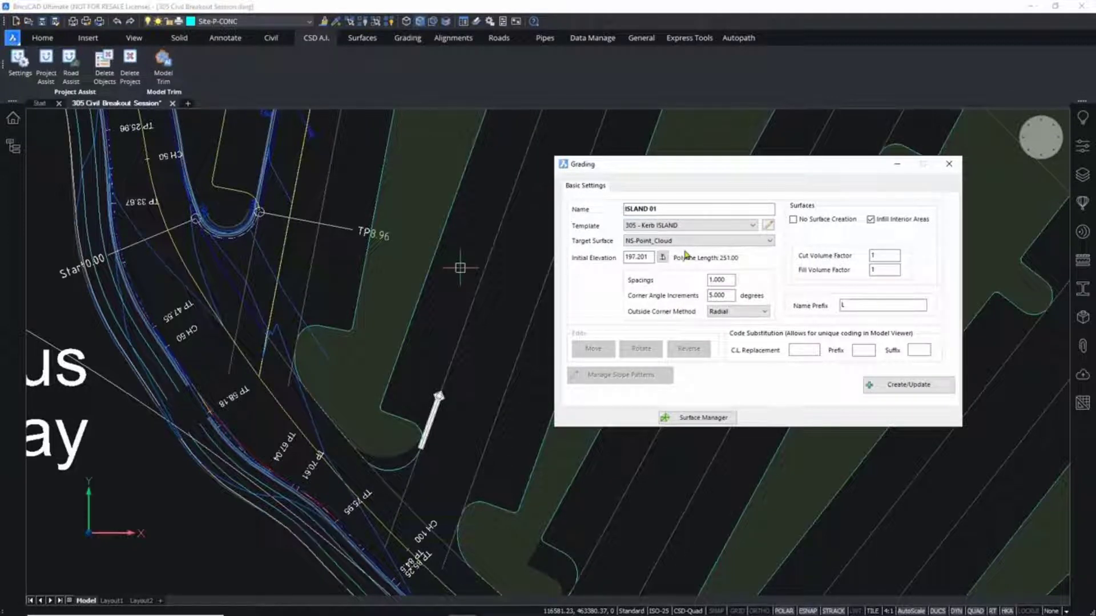
{"action": "left_click", "coordinate": [723, 243]}
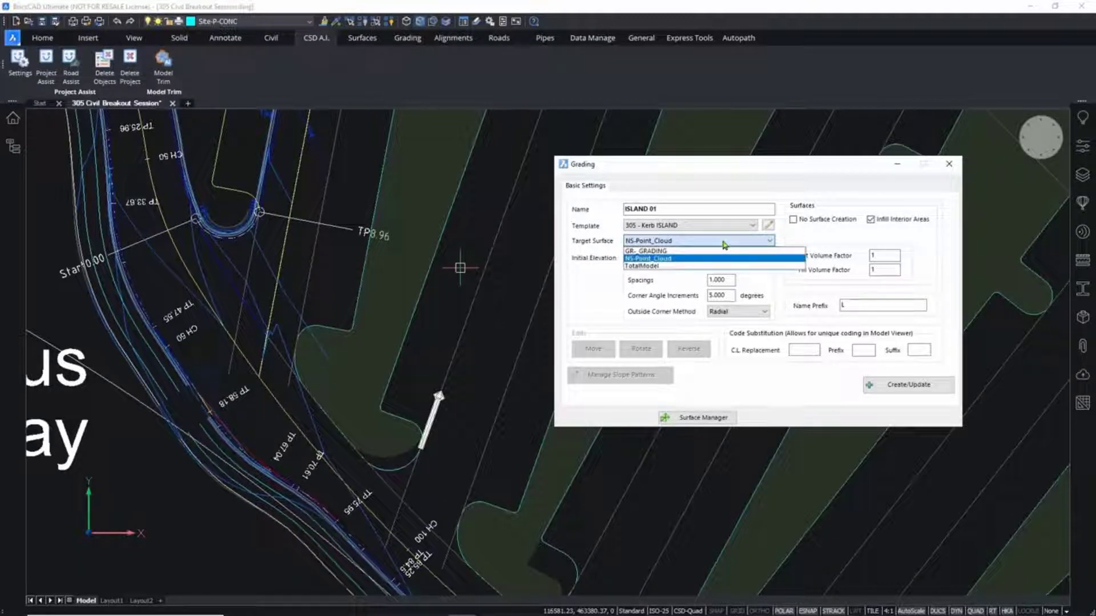
{"action": "left_click", "coordinate": [683, 256]}
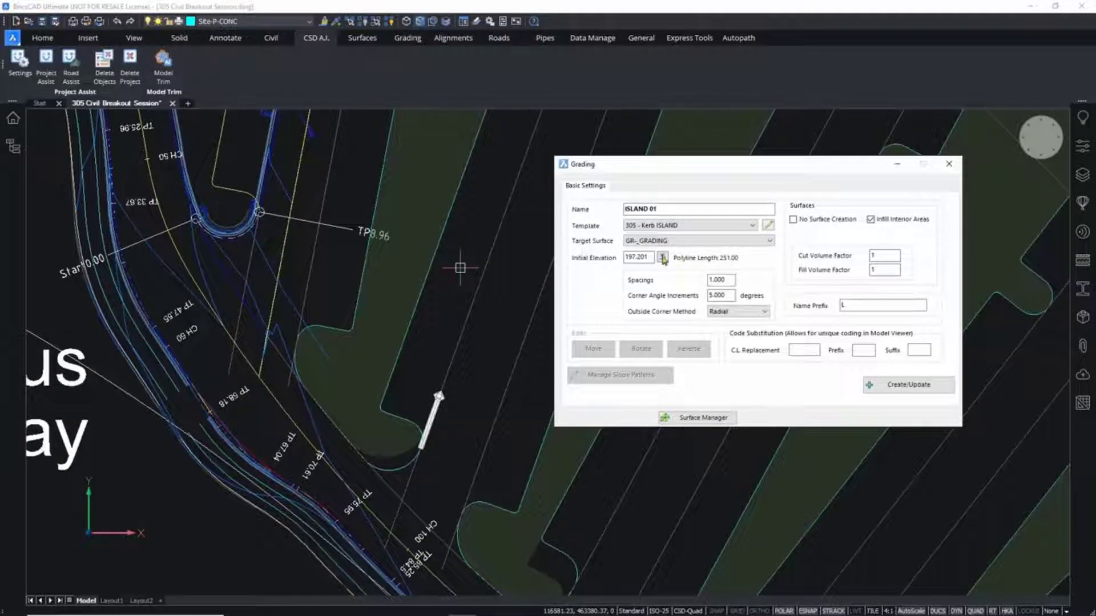
{"action": "left_click", "coordinate": [663, 258]}
{"action": "left_click", "coordinate": [442, 224]}
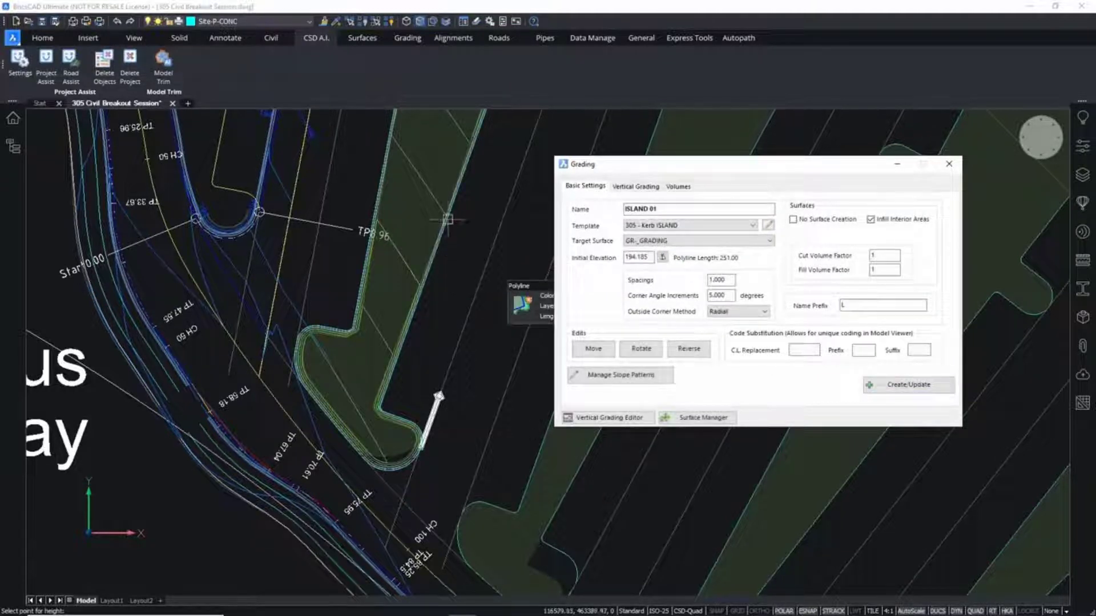
Step: Add a reference surface entry using GR-ISLAND 01 to the auto profile of ISLAND 01 in the vertical grading editor, and calculate the profile
{"action": "left_click", "coordinate": [622, 421]}
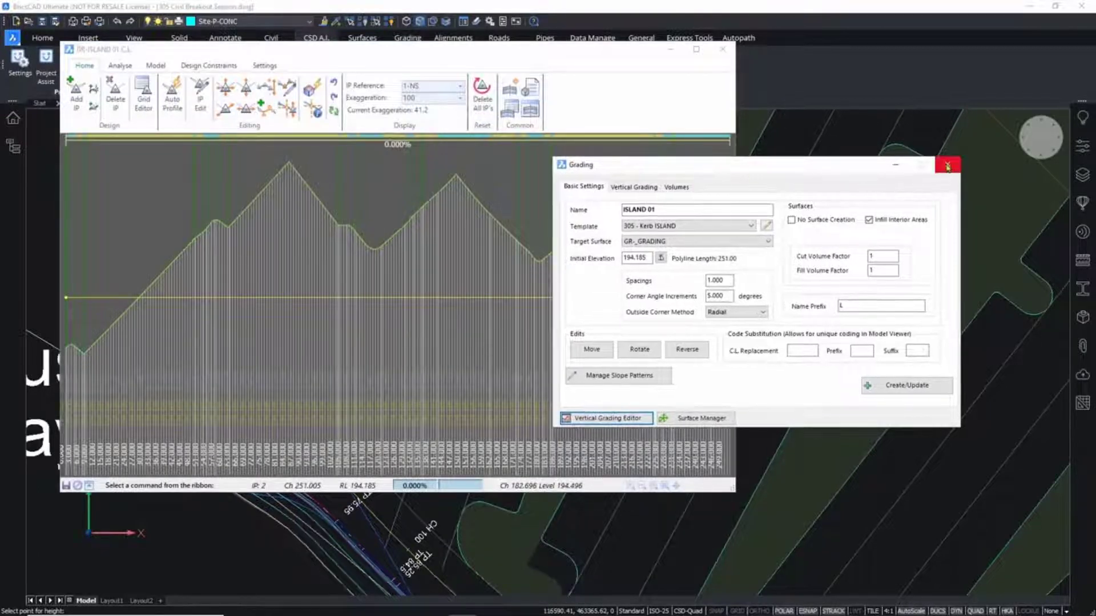
{"action": "left_click", "coordinate": [948, 164]}
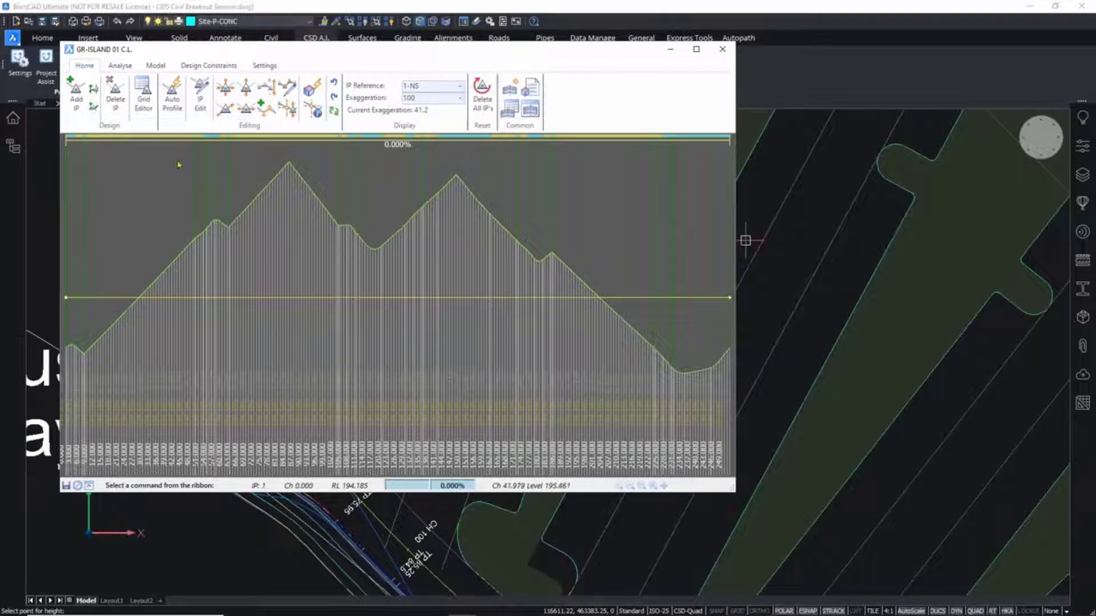
{"action": "left_click", "coordinate": [173, 109]}
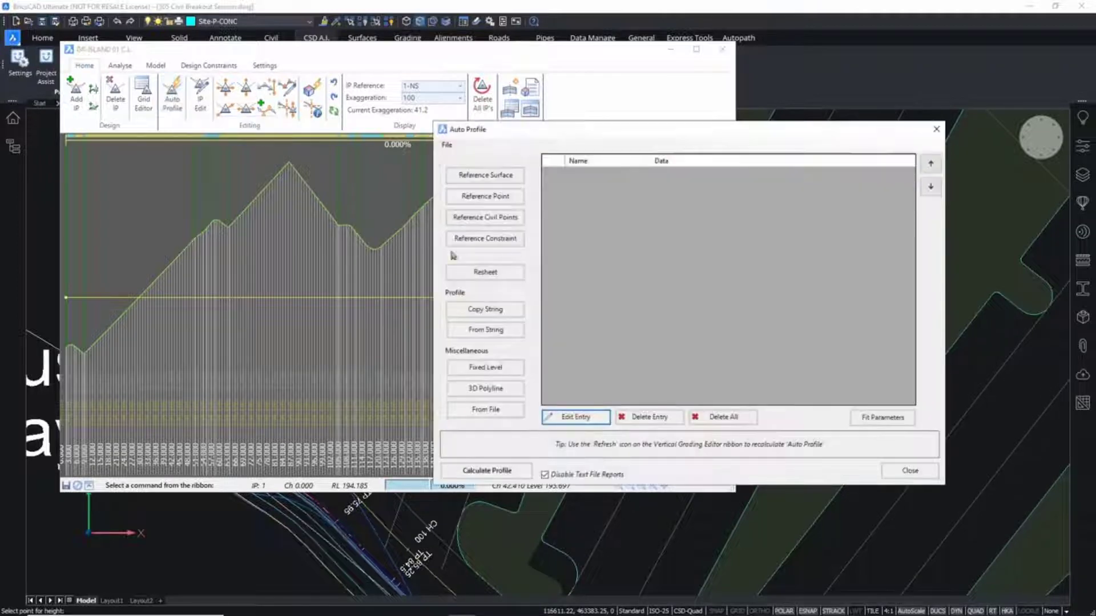
{"action": "left_click", "coordinate": [485, 176]}
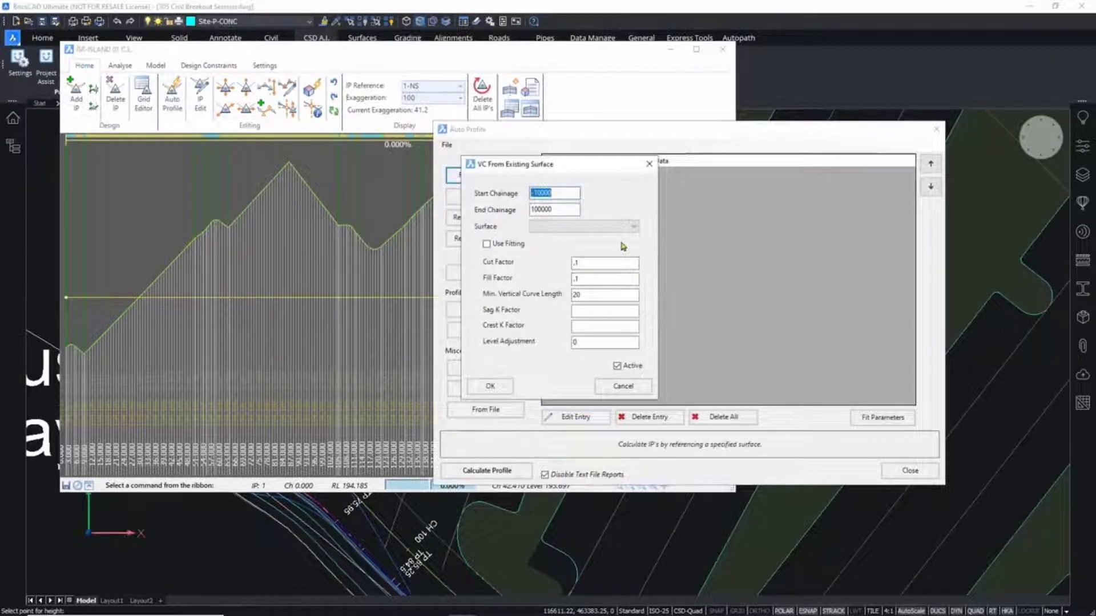
{"action": "left_click", "coordinate": [632, 226]}
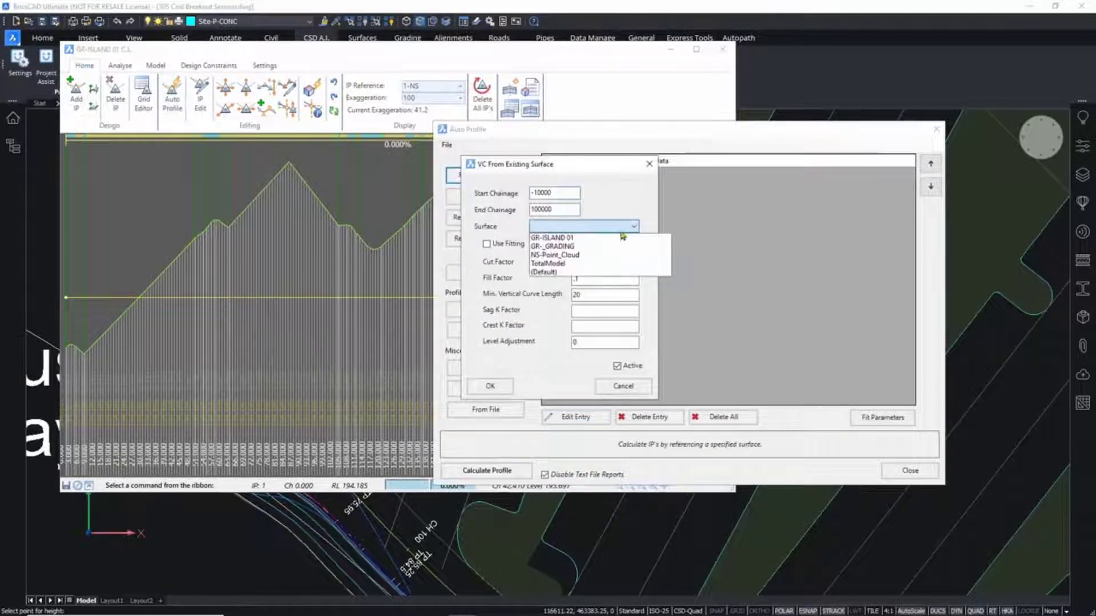
{"action": "left_click", "coordinate": [578, 239]}
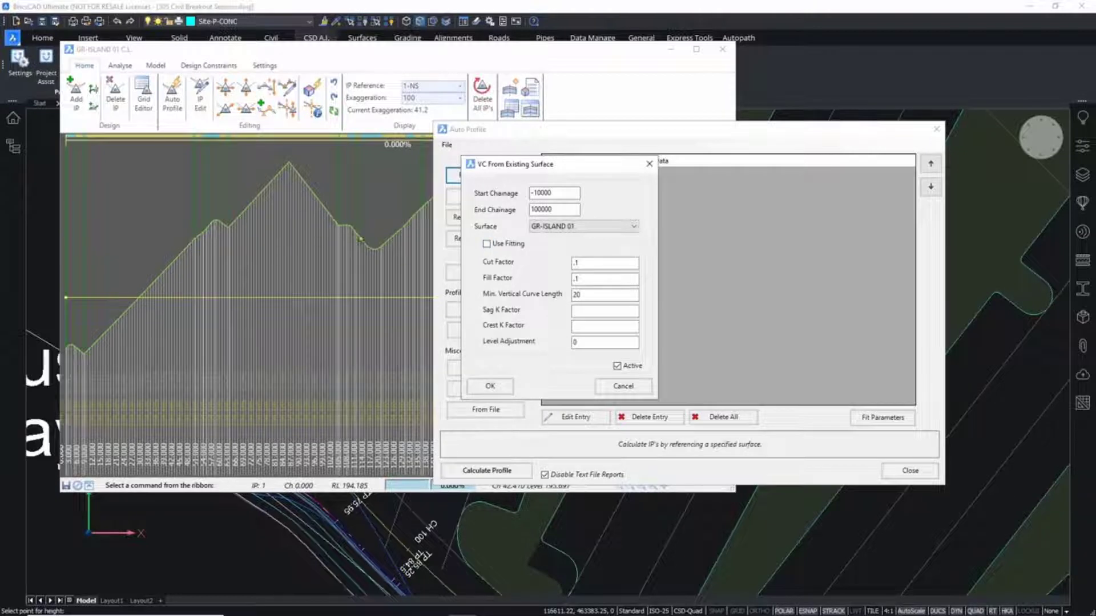
{"action": "left_click", "coordinate": [499, 387]}
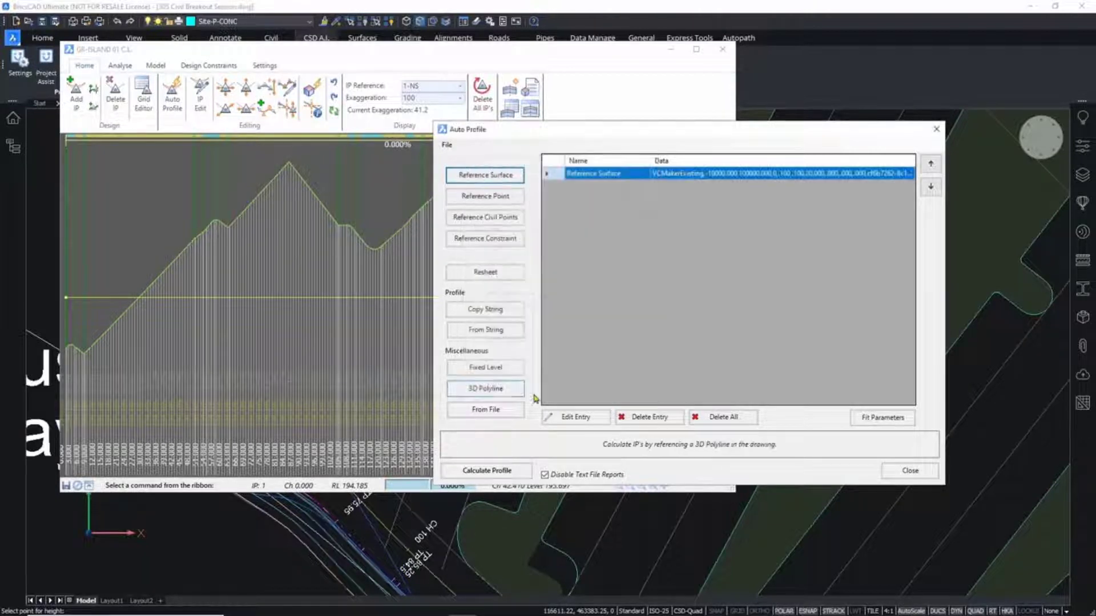
{"action": "left_click", "coordinate": [487, 472]}
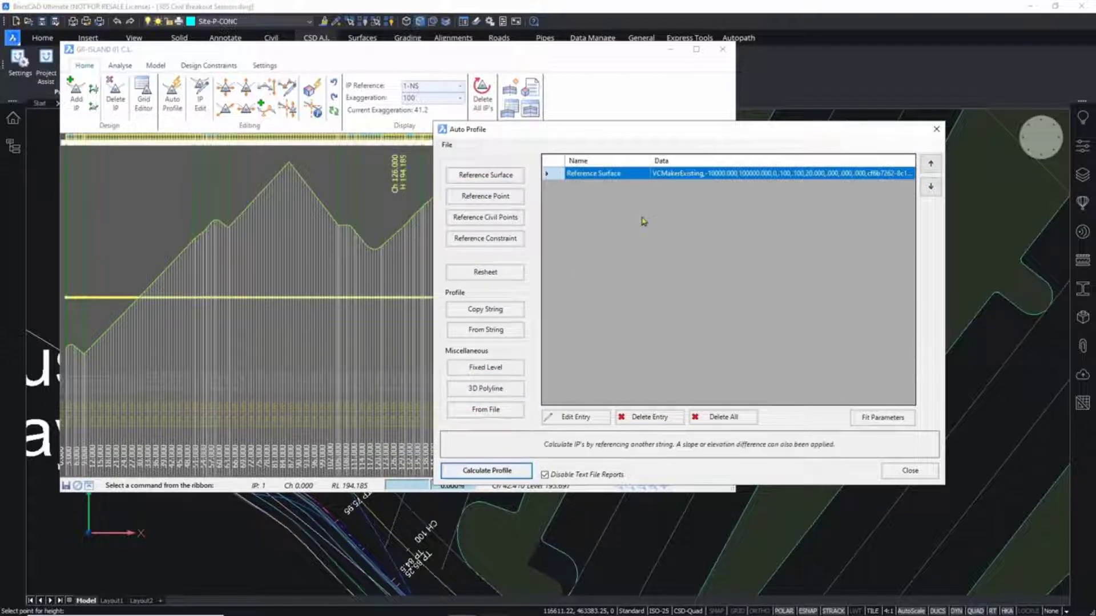
Step: Change the auto profile entry's reference surface to GR-_GRADING, recalculate the ISLAND 01 profile and close the vertical grading editor
{"action": "left_click", "coordinate": [686, 179]}
{"action": "double_click", "coordinate": [686, 179]}
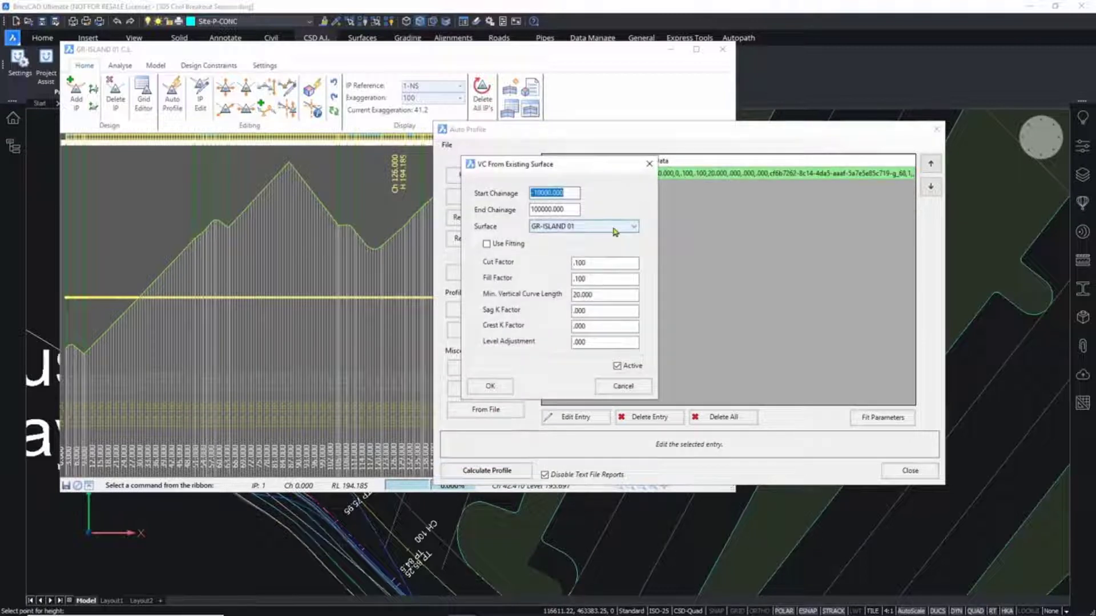
{"action": "left_click", "coordinate": [617, 231]}
{"action": "left_click", "coordinate": [582, 251]}
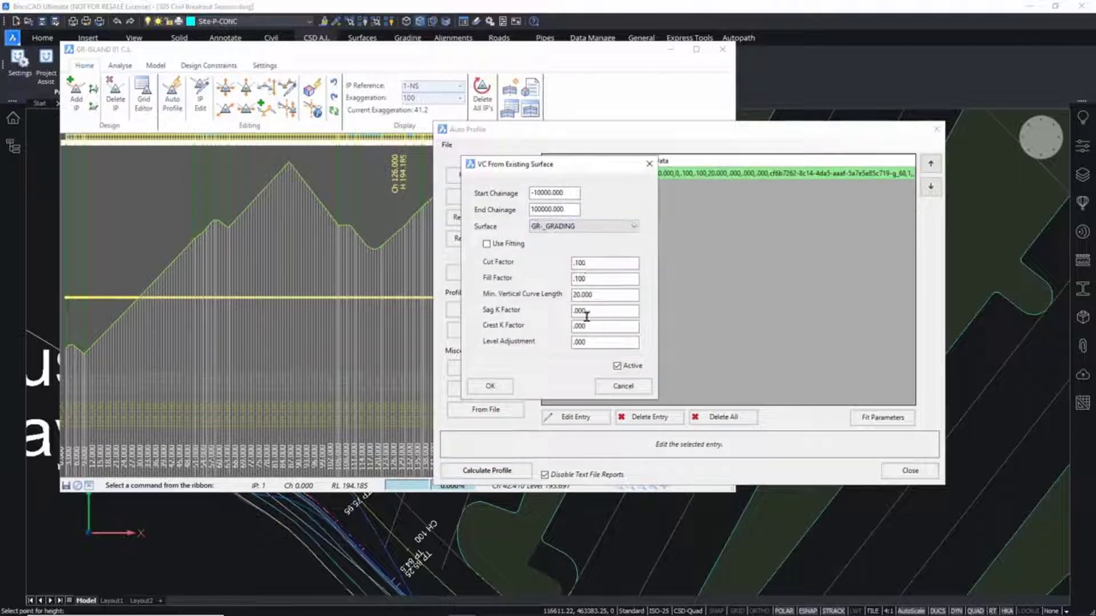
{"action": "left_click", "coordinate": [490, 388]}
{"action": "left_click", "coordinate": [497, 471]}
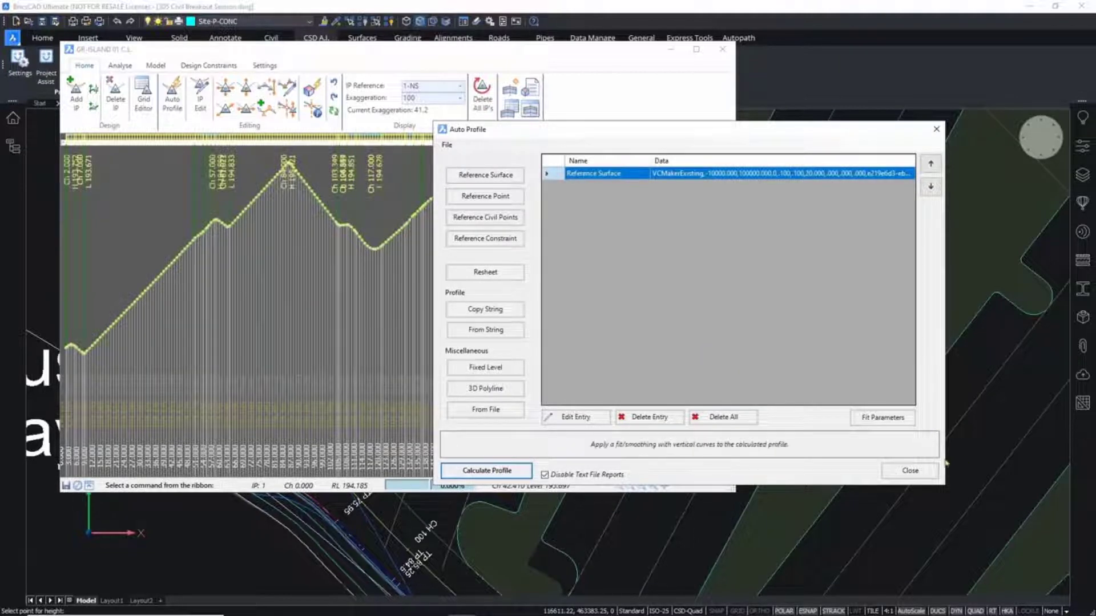
{"action": "left_click", "coordinate": [909, 470]}
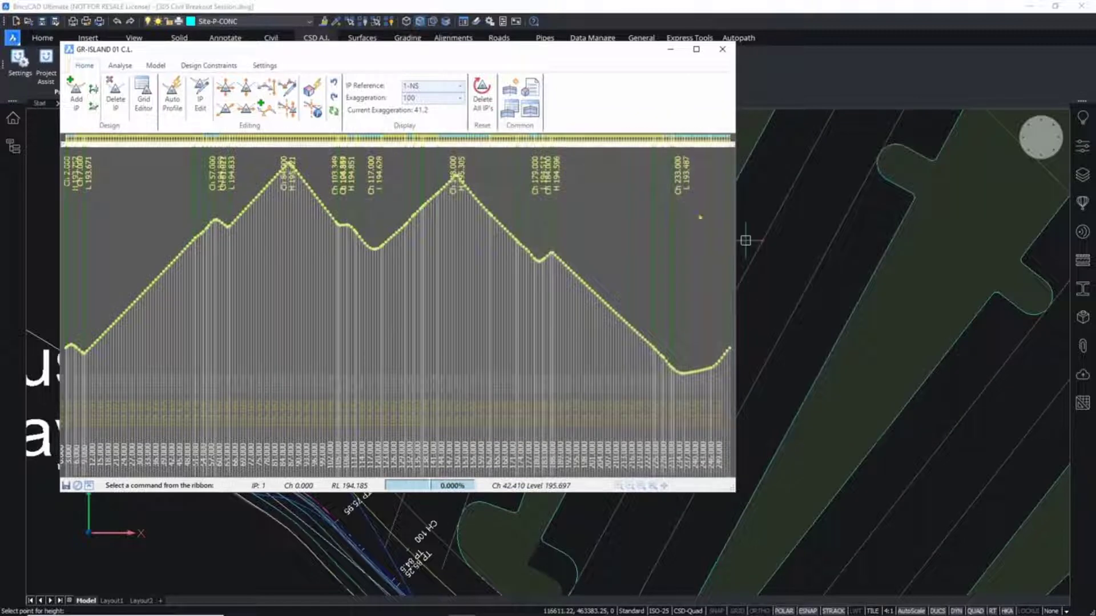
{"action": "left_click", "coordinate": [723, 51]}
Step: Create a grading named ISLAND 02 from the outline polyline of parking island 02 with template 305 - Kerb ISLAND and target surface GR-_GRADING
{"action": "left_click", "coordinate": [465, 245]}
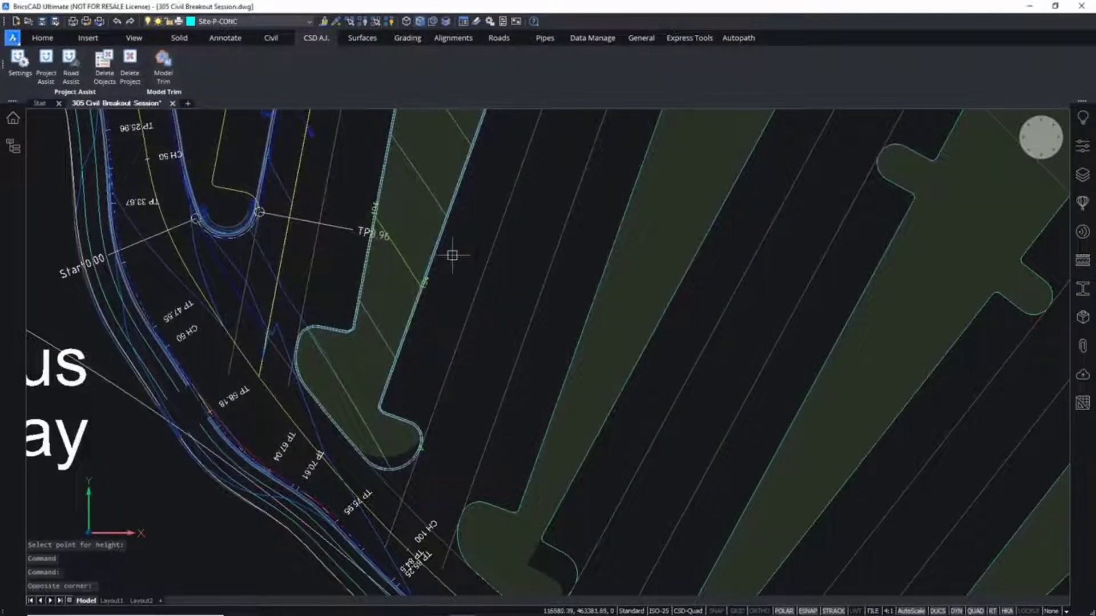
{"action": "scroll", "coordinate": [459, 289], "scroll_direction": "down", "scroll_amount": 2}
{"action": "middle_click_drag", "start_coordinate": [489, 254], "coordinate": [457, 314]}
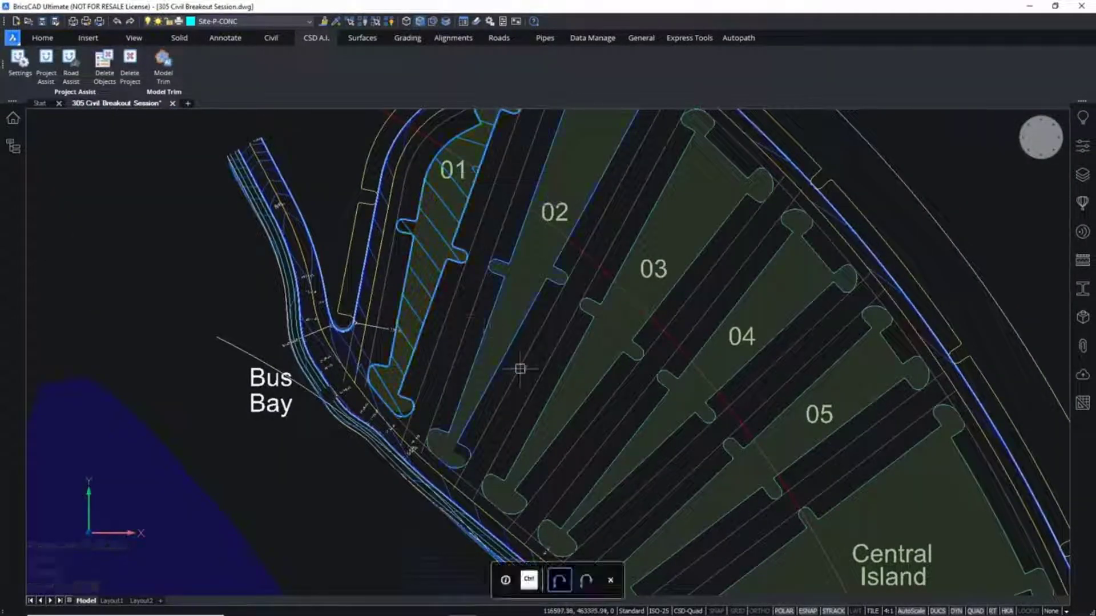
{"action": "key", "text": "Escape"}
{"action": "key", "text": "Escape"}
{"action": "key", "text": "Escape"}
{"action": "key", "text": "Escape"}
{"action": "scroll", "coordinate": [485, 407], "scroll_direction": "up", "scroll_amount": 3}
{"action": "middle_click_drag", "start_coordinate": [465, 423], "coordinate": [482, 364]}
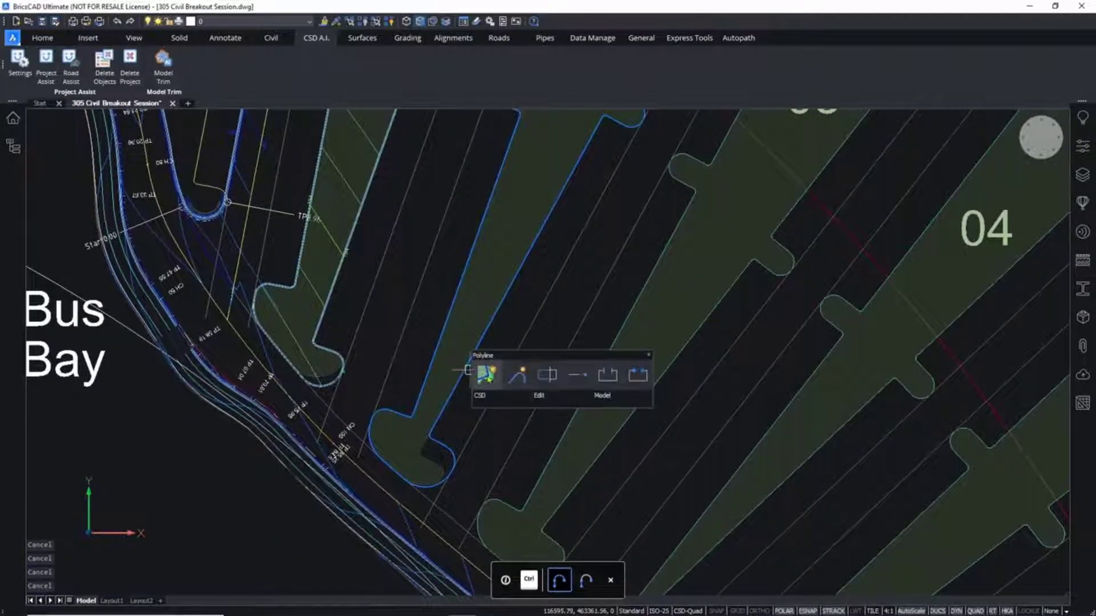
{"action": "left_click", "coordinate": [487, 374]}
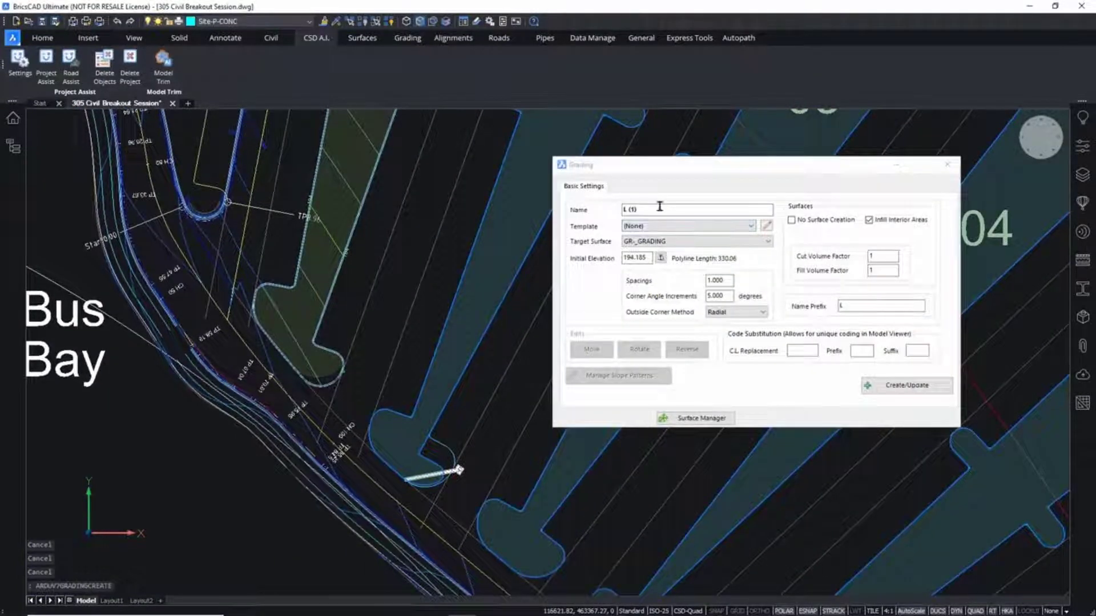
{"action": "left_click", "coordinate": [662, 209]}
{"action": "type", "text": "ISLAND 02"}
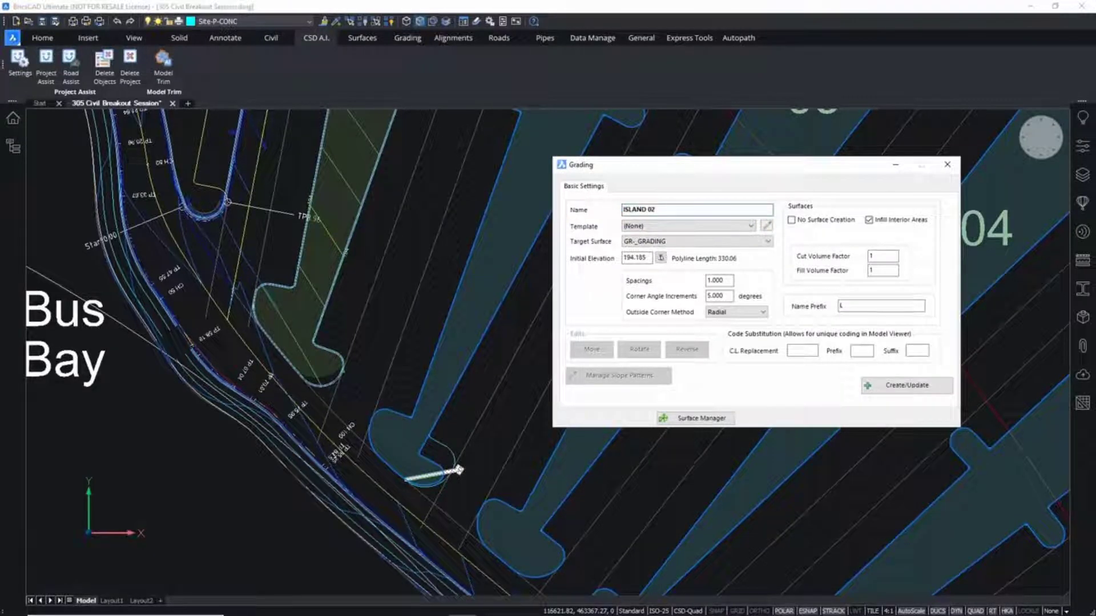
{"action": "left_click", "coordinate": [752, 226]}
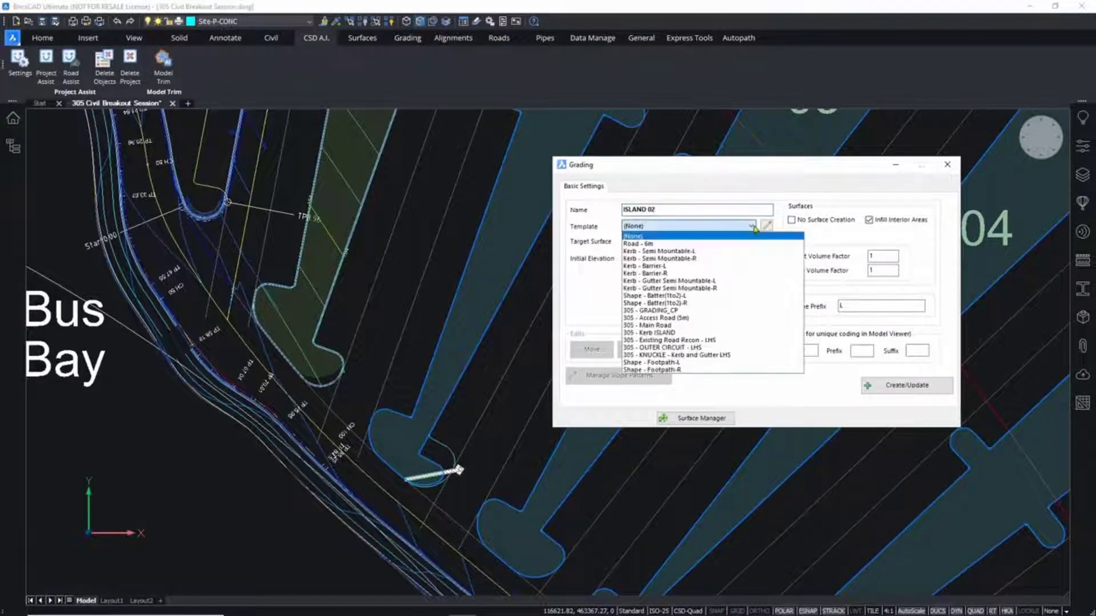
{"action": "left_click", "coordinate": [711, 333]}
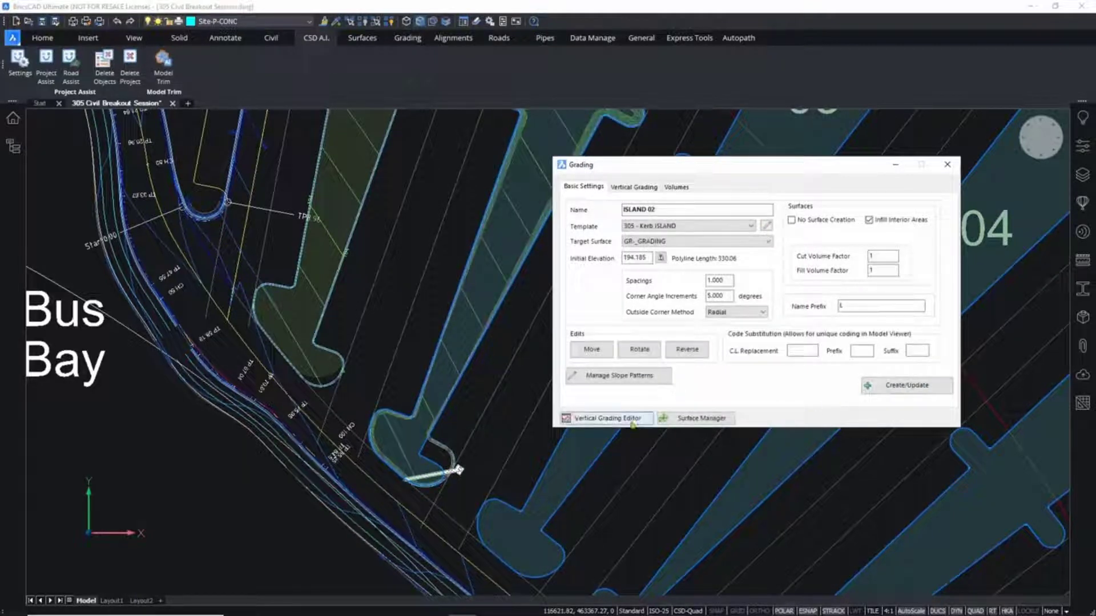
Step: Replace all IPs in the vertical grading of ISLAND 02 with IPs draped on the target surface, and close the grading settings
{"action": "left_click", "coordinate": [651, 188]}
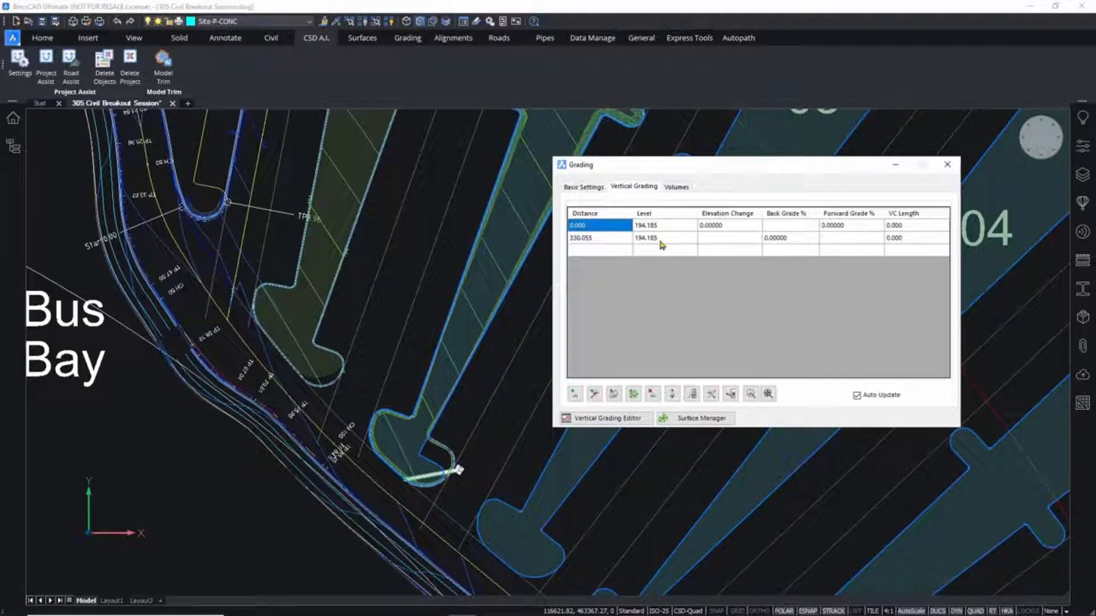
{"action": "left_click", "coordinate": [634, 395]}
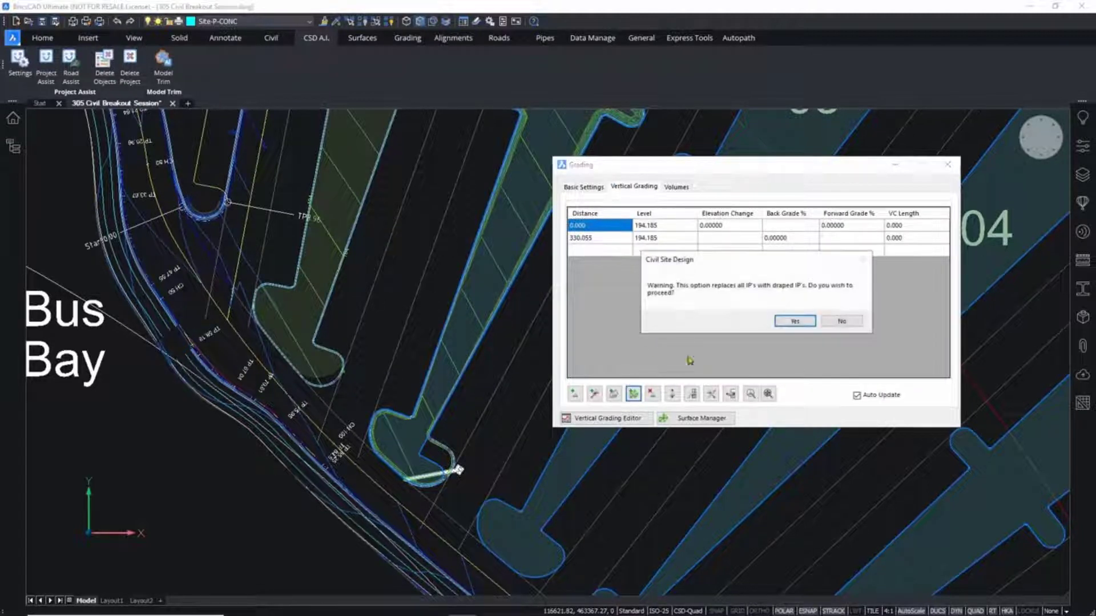
{"action": "left_click", "coordinate": [795, 320]}
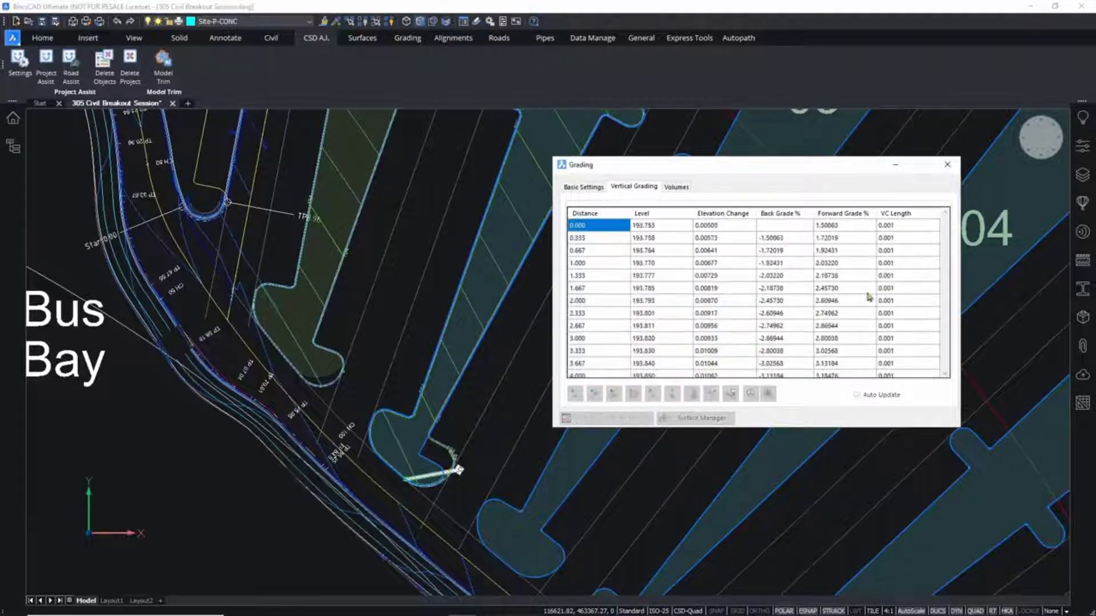
{"action": "left_click", "coordinate": [947, 164]}
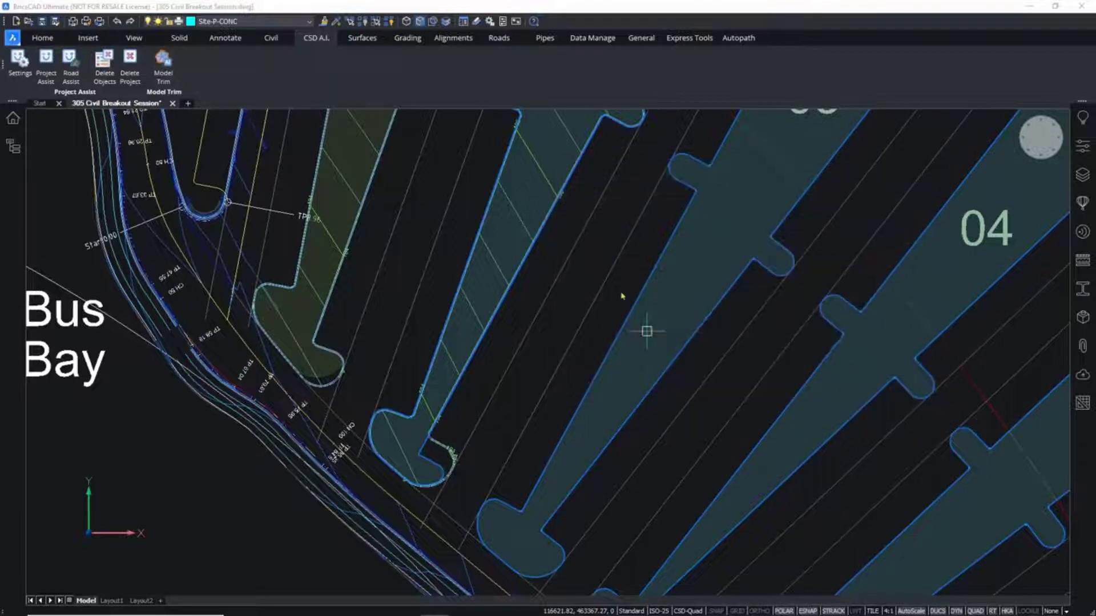
Step: Create gradings ISLAND 03 to ISLAND 06 from the matching parking island outlines, using template 305 - Kerb ISLAND and target surface GR-_GRADING
{"action": "middle_click_drag", "start_coordinate": [646, 331], "coordinate": [542, 403]}
{"action": "left_click", "coordinate": [597, 320]}
{"action": "left_click_drag", "start_coordinate": [656, 210], "coordinate": [513, 202]}
{"action": "type", "text": "ISLAND 03"}
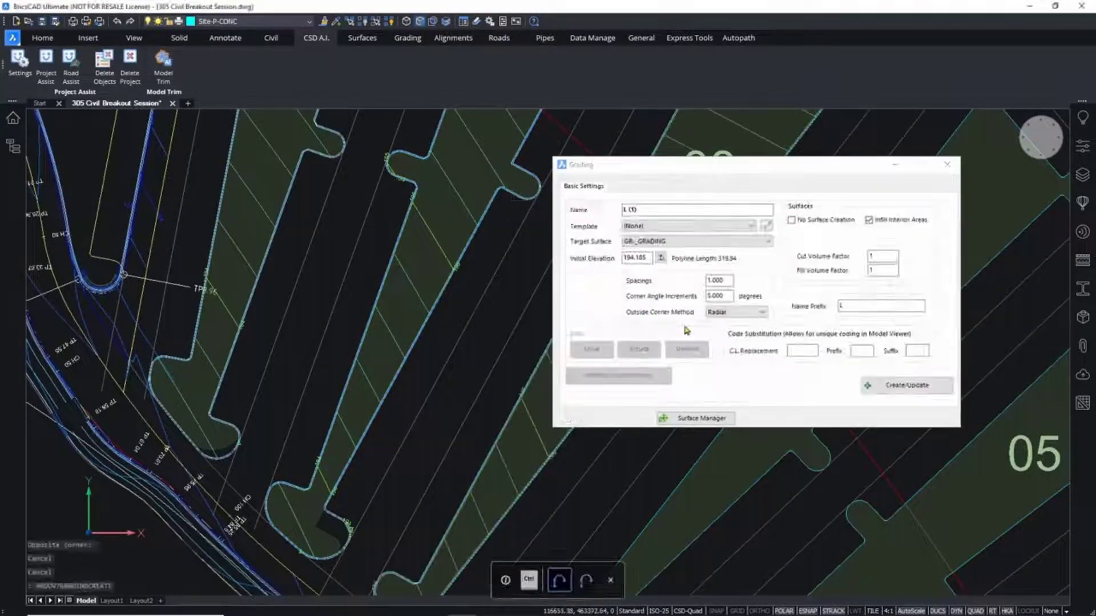
{"action": "left_click", "coordinate": [688, 226]}
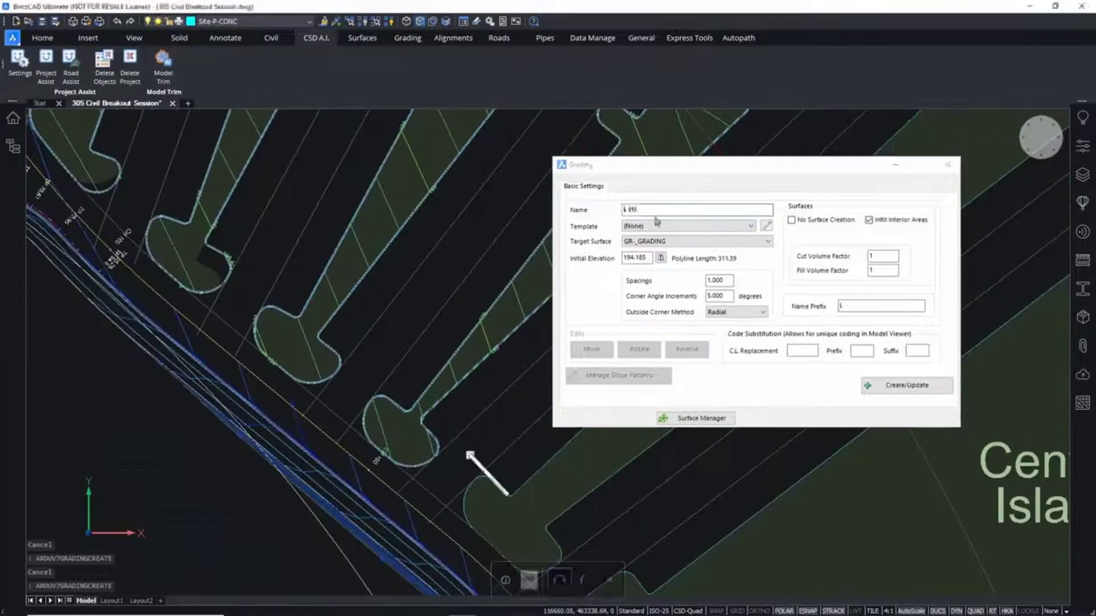
{"action": "left_click", "coordinate": [688, 226]}
{"action": "left_click", "coordinate": [706, 333]}
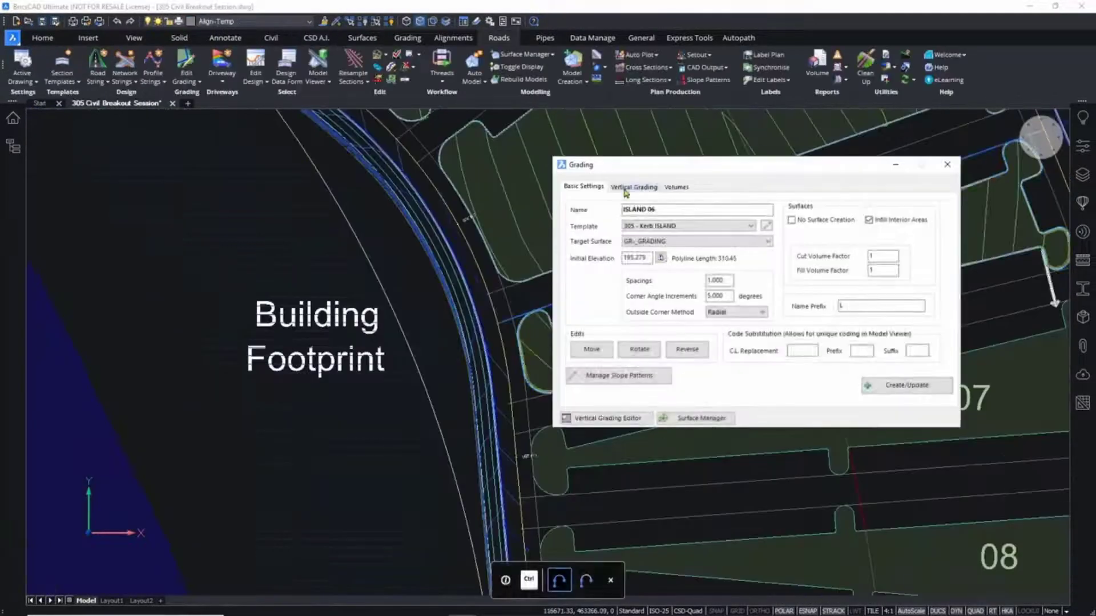
Step: Drape the vertical grading of ISLAND 06 on its target surface, and create the ISLAND 07 grading with template 305 - Kerb ISLAND
{"action": "left_click", "coordinate": [628, 187]}
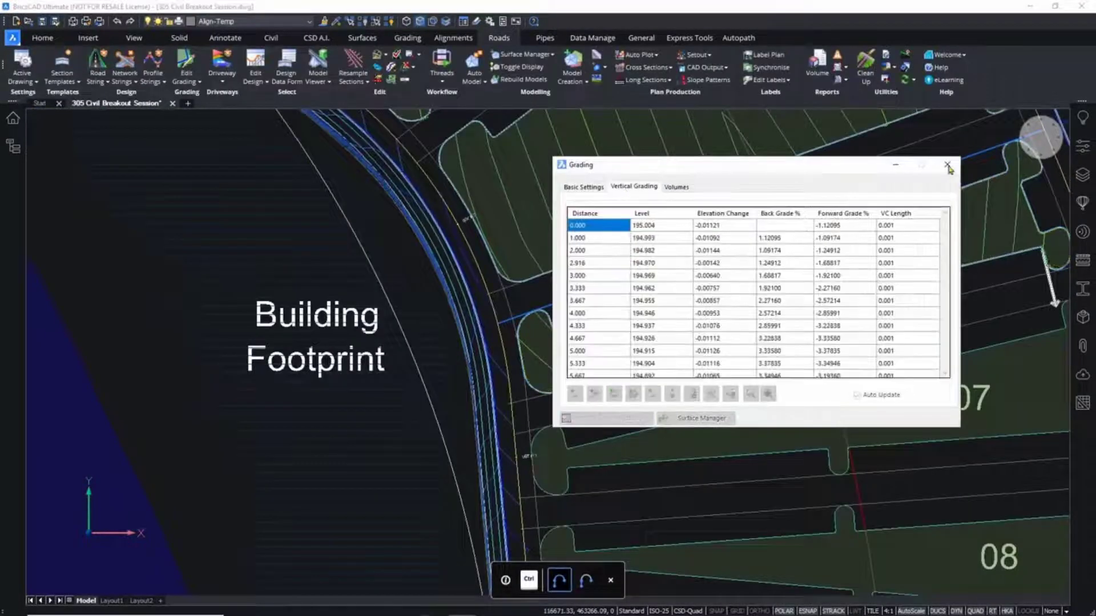
{"action": "left_click", "coordinate": [947, 165]}
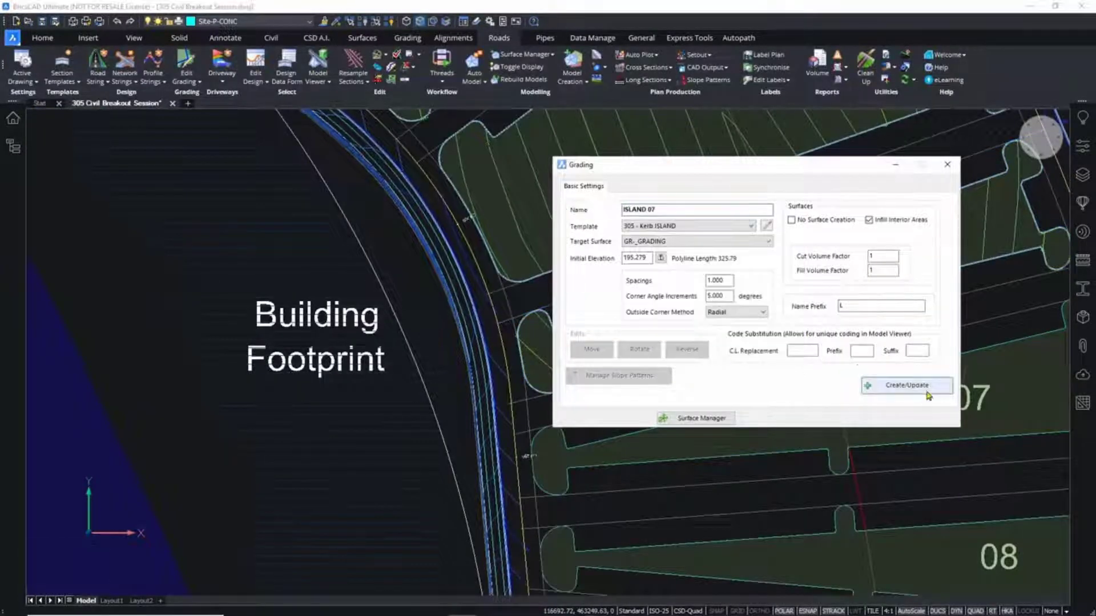
{"action": "left_click", "coordinate": [907, 385]}
{"action": "left_click", "coordinate": [946, 165]}
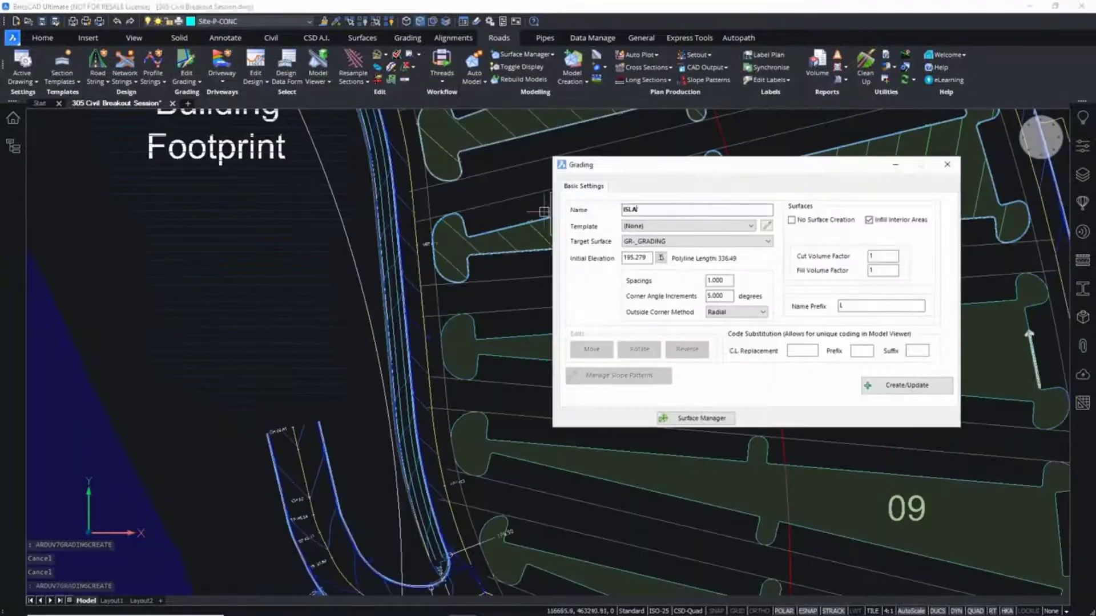
Step: Create the gradings ISLAND 08 and ISLAND 09 from their island outlines with template 305 - Kerb ISLAND and target surface GR-_GRADING
{"action": "left_click", "coordinate": [800, 228]}
{"action": "left_click", "coordinate": [720, 320]}
{"action": "left_click", "coordinate": [906, 386]}
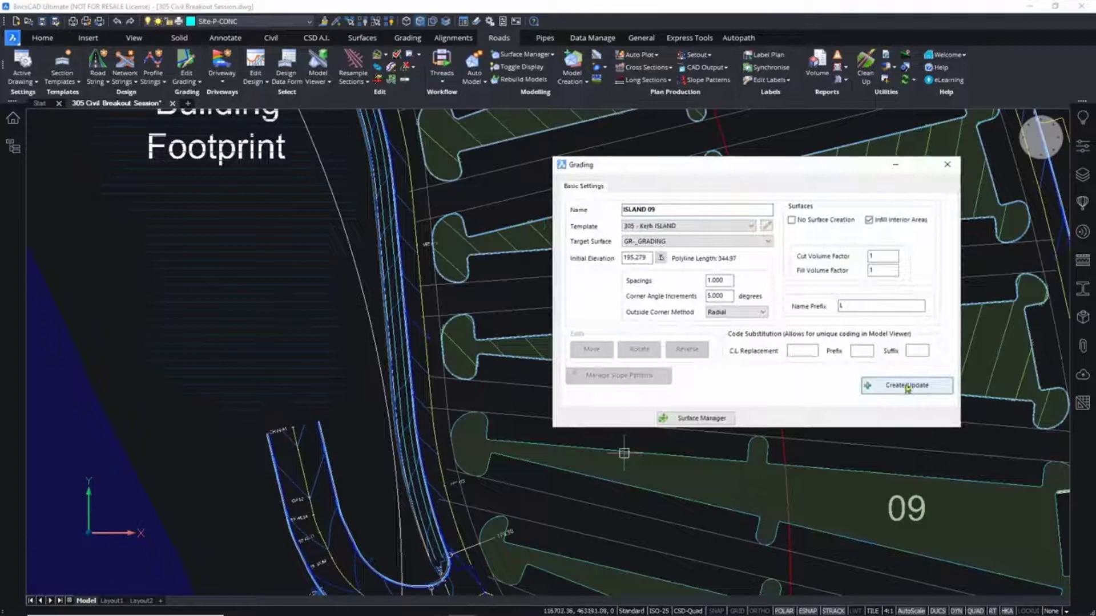
{"action": "left_click", "coordinate": [906, 385]}
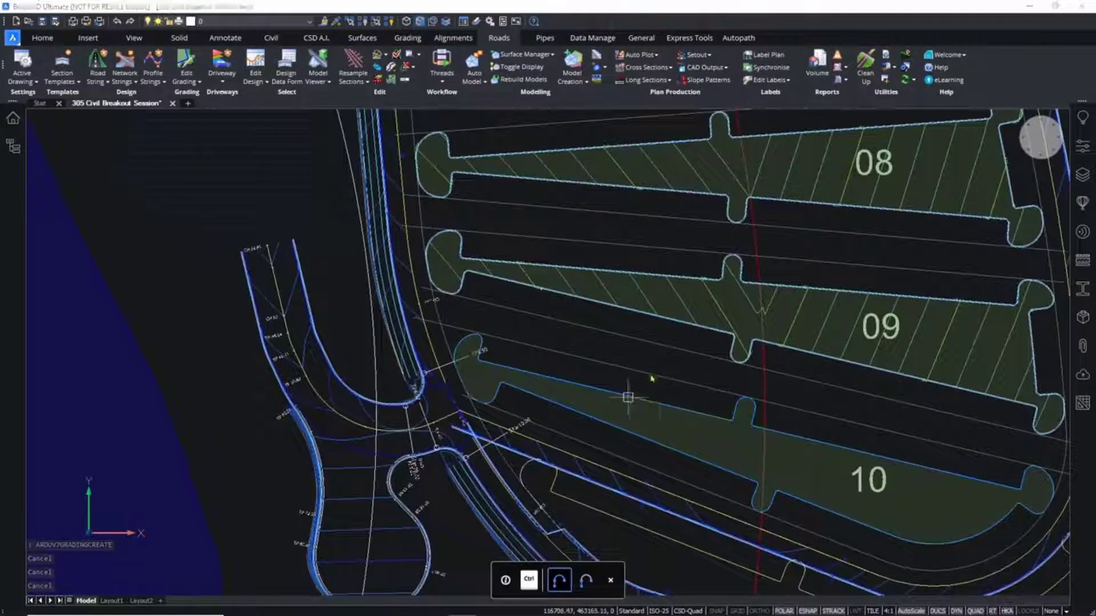
Step: Create the ISLAND 10 grading from its outline with template 305 - Kerb ISLAND, and drape its vertical grading on target surface GR-_GRADING
{"action": "left_click", "coordinate": [628, 391]}
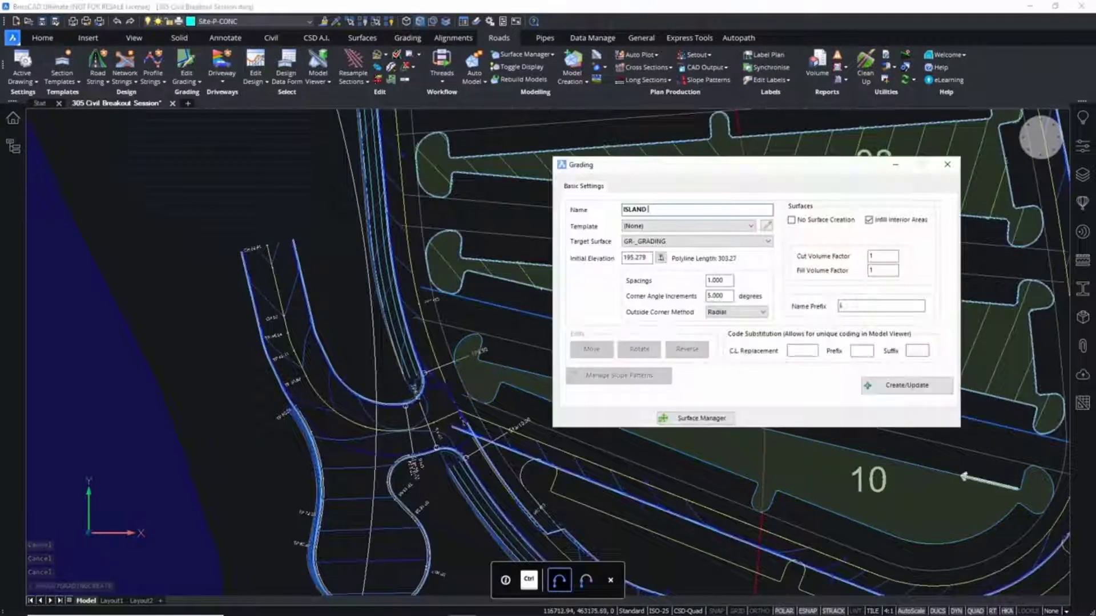
{"action": "type", "text": "10"}
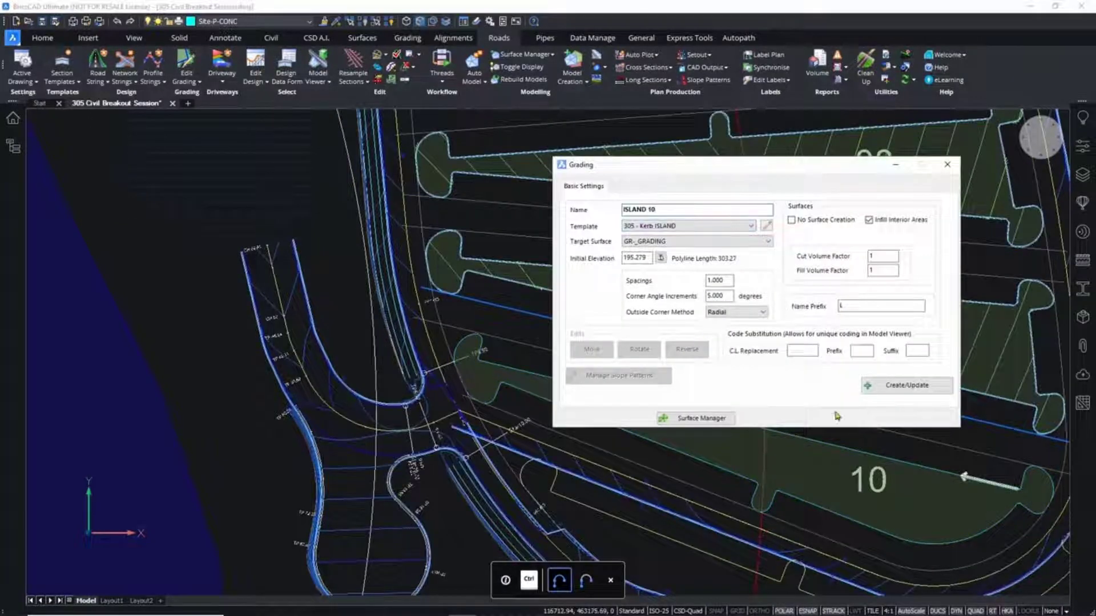
{"action": "left_click", "coordinate": [906, 386]}
{"action": "left_click", "coordinate": [631, 391]}
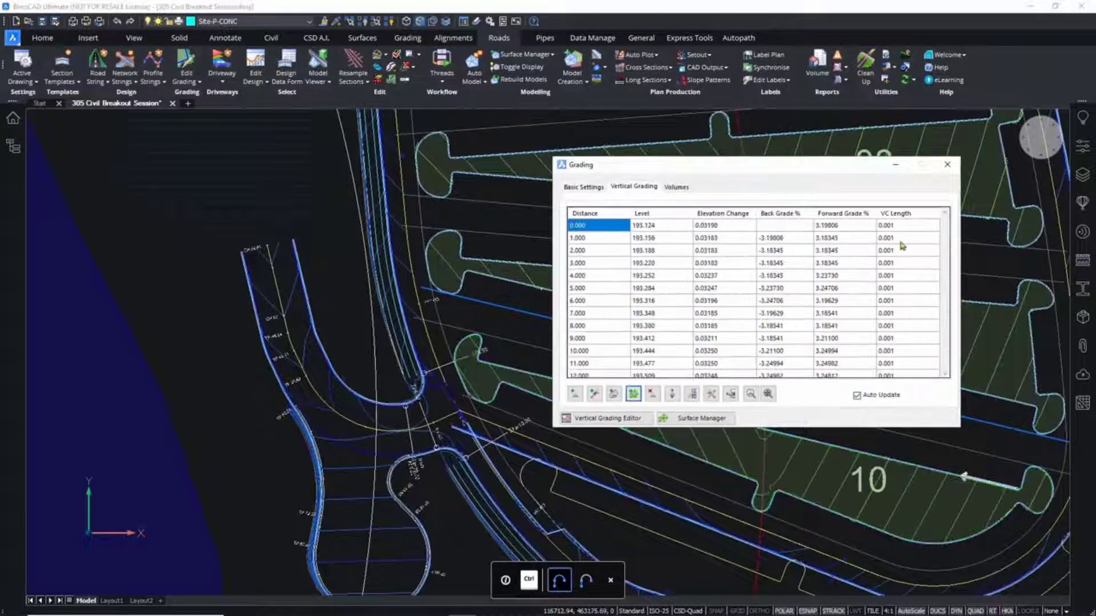
{"action": "left_click", "coordinate": [947, 165]}
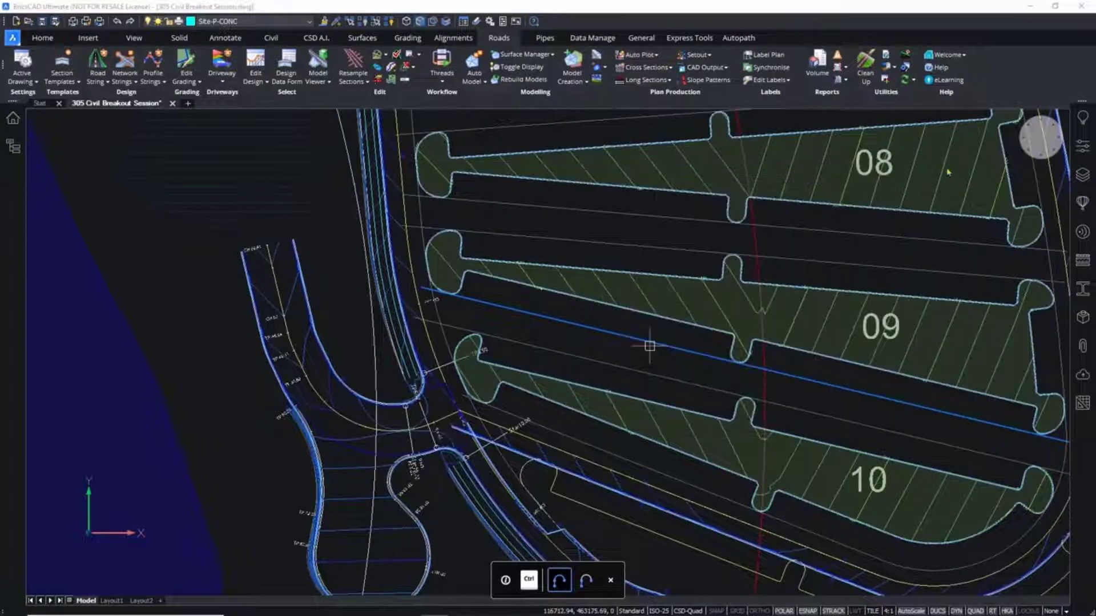
Step: Show the triangles of the TotalModel surface near the Bus Bay to inspect the existing road model, and hide them again
{"action": "scroll", "coordinate": [947, 172], "scroll_direction": "down", "scroll_amount": 3}
{"action": "middle_click_drag", "start_coordinate": [945, 184], "coordinate": [845, 412]}
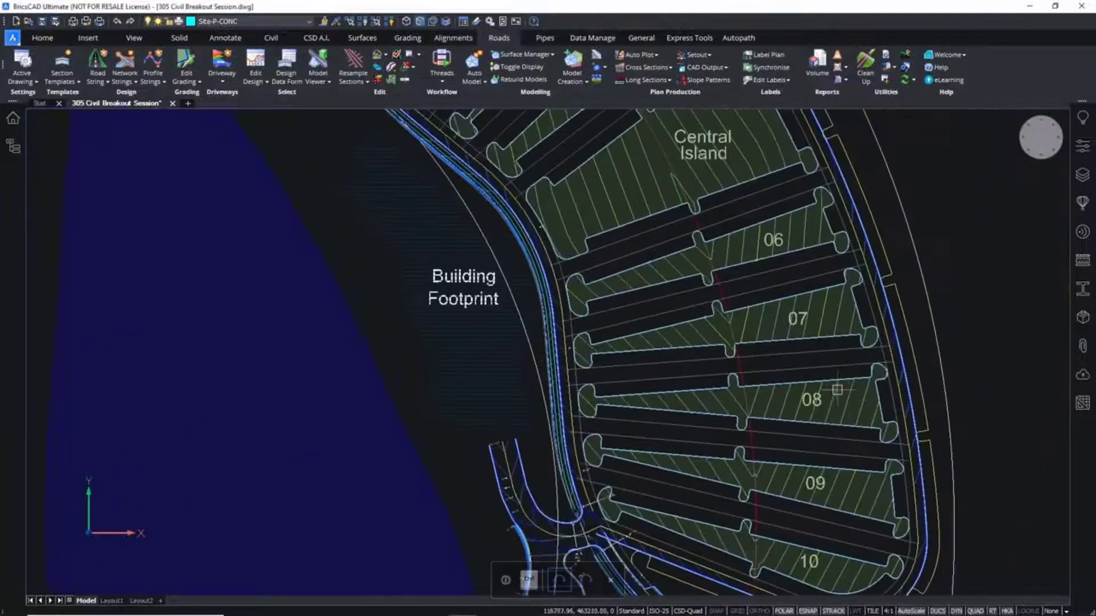
{"action": "mouse_move", "coordinate": [615, 265]}
{"action": "middle_mouse_down"}
{"action": "mouse_move", "coordinate": [678, 391]}
{"action": "mouse_move", "coordinate": [679, 450]}
{"action": "middle_mouse_up"}
{"action": "scroll", "coordinate": [563, 211], "scroll_direction": "up", "scroll_amount": 3}
{"action": "middle_click_drag", "start_coordinate": [424, 261], "coordinate": [687, 391]}
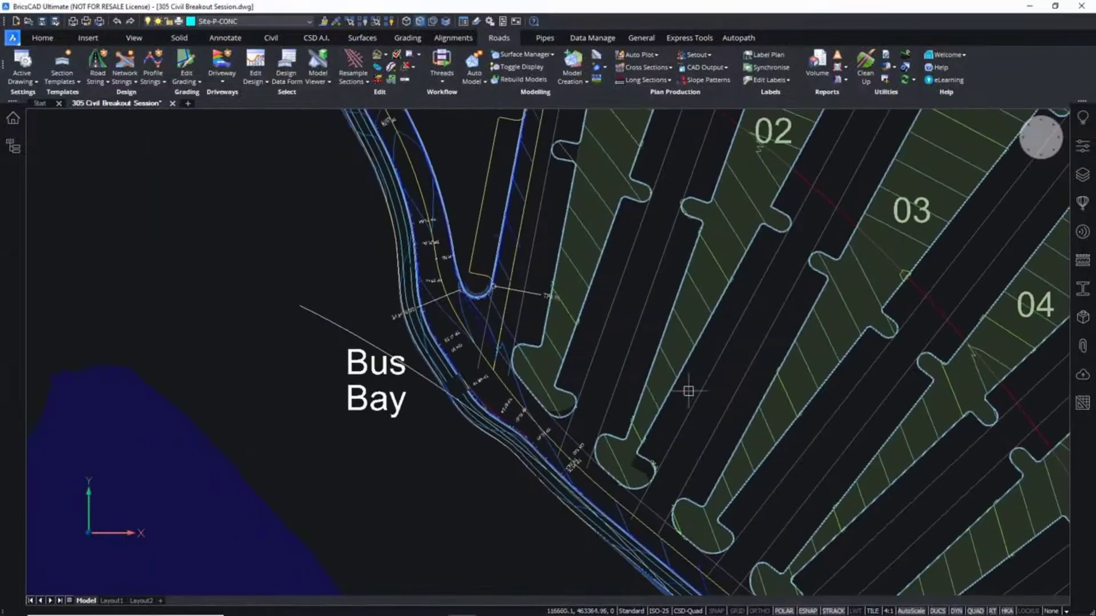
{"action": "scroll", "coordinate": [564, 267], "scroll_direction": "up", "scroll_amount": 2}
{"action": "key", "text": "Escape"}
{"action": "key", "text": "Escape"}
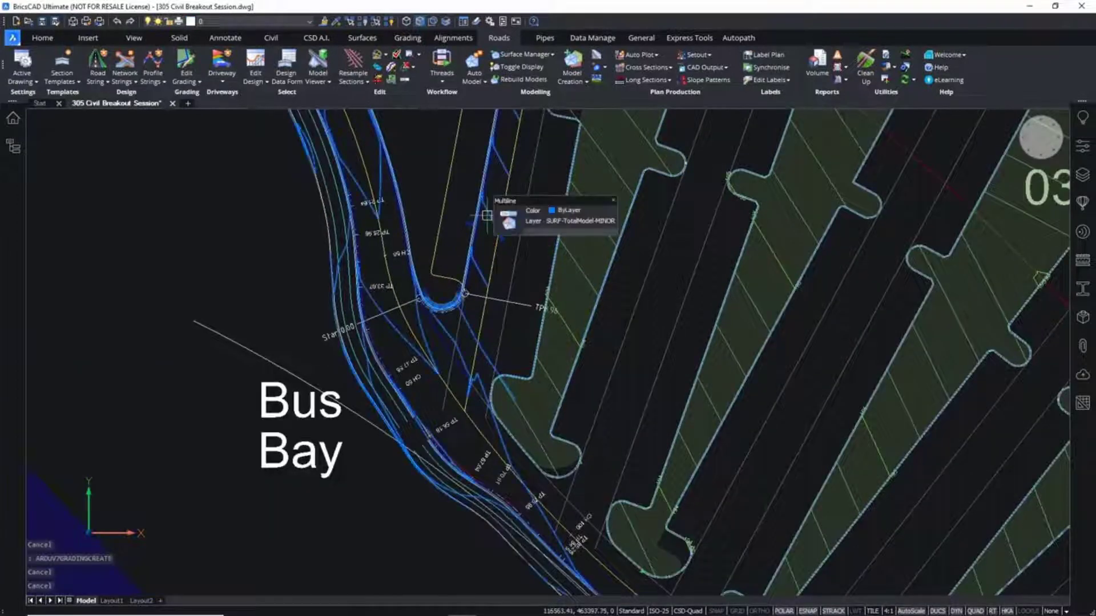
{"action": "left_click", "coordinate": [507, 225]}
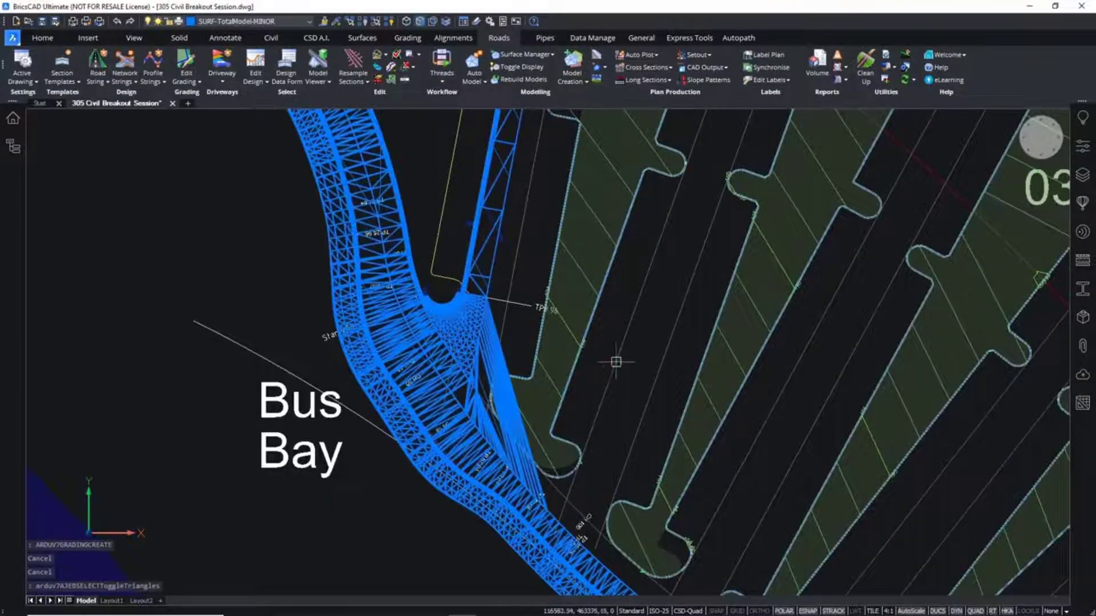
{"action": "middle_click_drag", "start_coordinate": [634, 384], "coordinate": [611, 293]}
{"action": "key", "text": "Escape"}
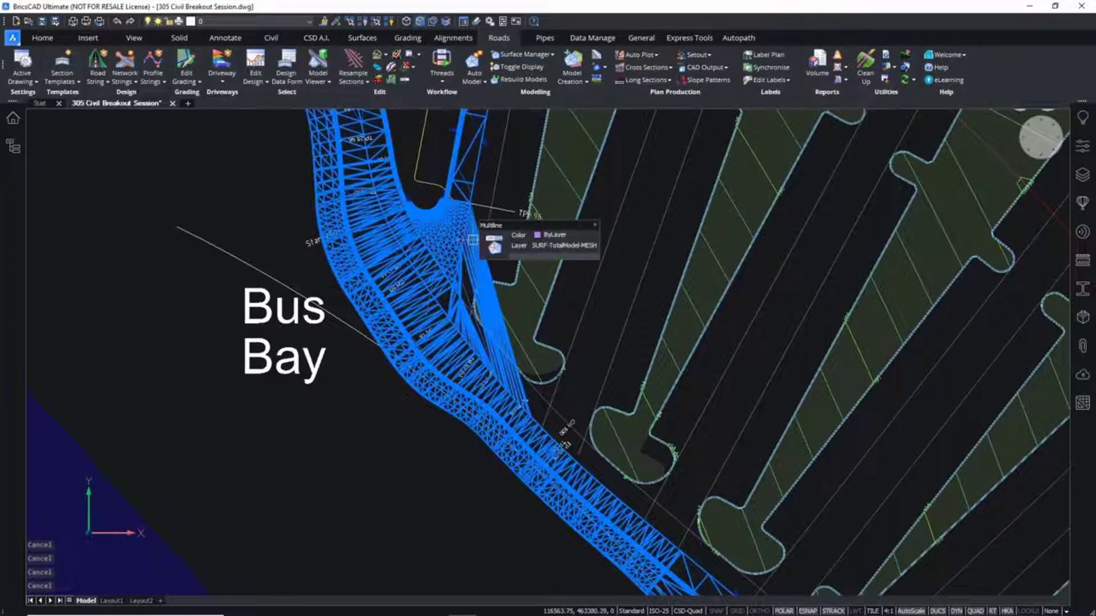
{"action": "left_click", "coordinate": [493, 245]}
Step: Show the triangles of the GR-ISLAND 01 surface to inspect its grading model, and hide them again
{"action": "mouse_move", "coordinate": [573, 183]}
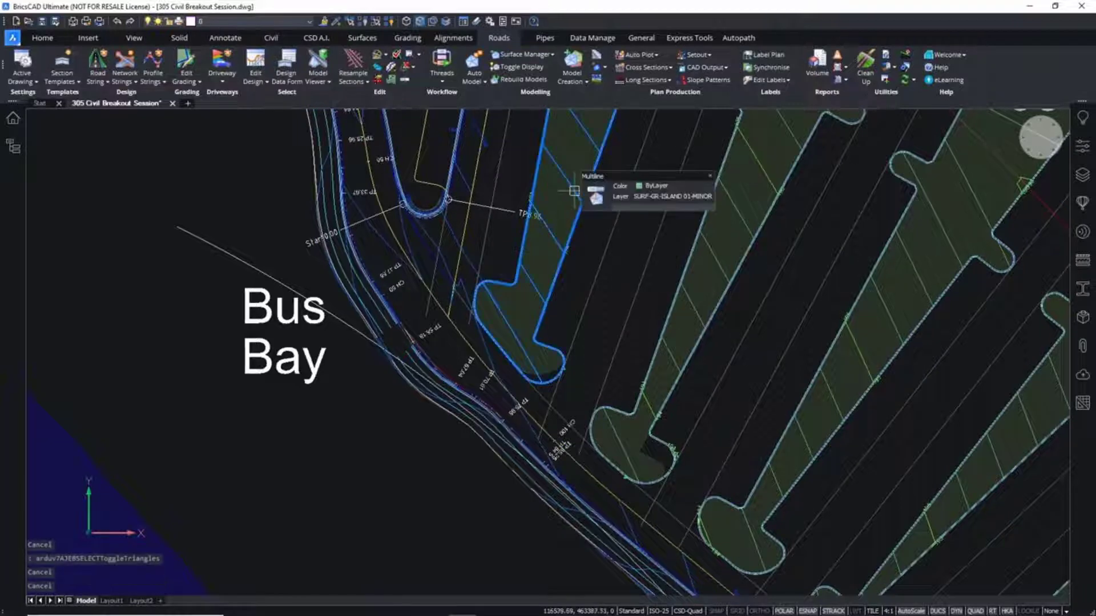
{"action": "left_click", "coordinate": [593, 200]}
{"action": "middle_click_drag", "start_coordinate": [608, 249], "coordinate": [549, 355]}
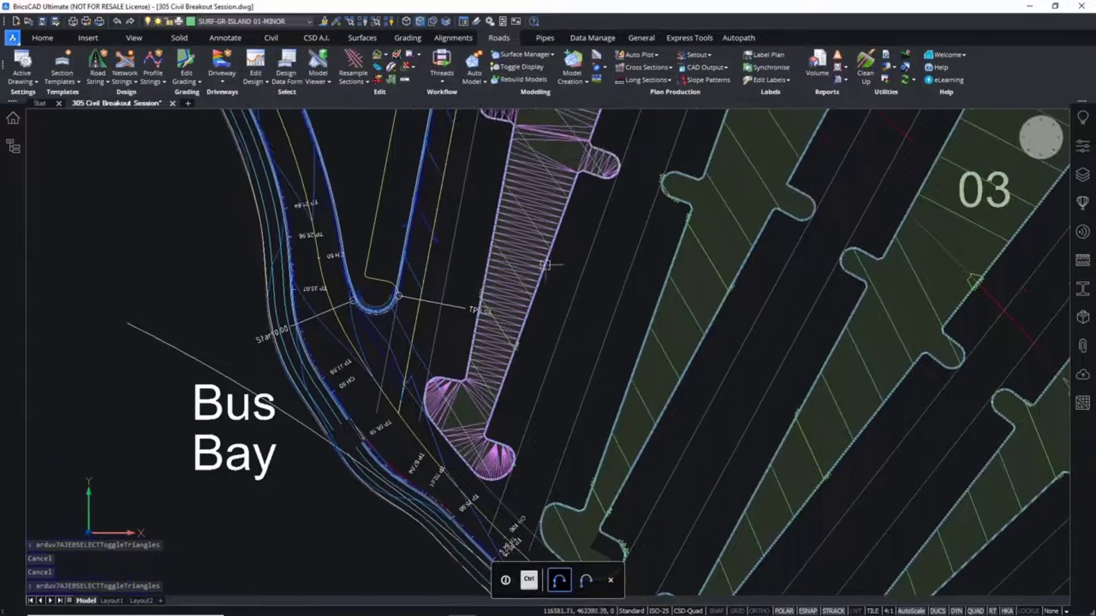
{"action": "key", "text": "Escape"}
{"action": "mouse_move", "coordinate": [532, 247]}
{"action": "key", "text": "Escape"}
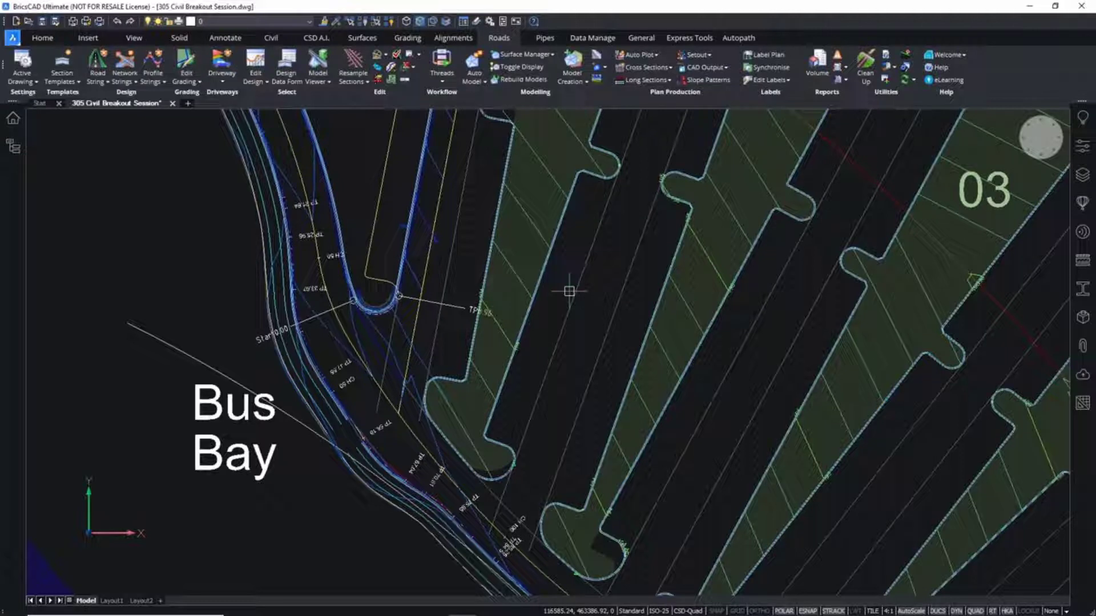
{"action": "key", "text": "Escape"}
{"action": "key", "text": "Escape"}
{"action": "key", "text": "Escape"}
{"action": "key", "text": "Escape"}
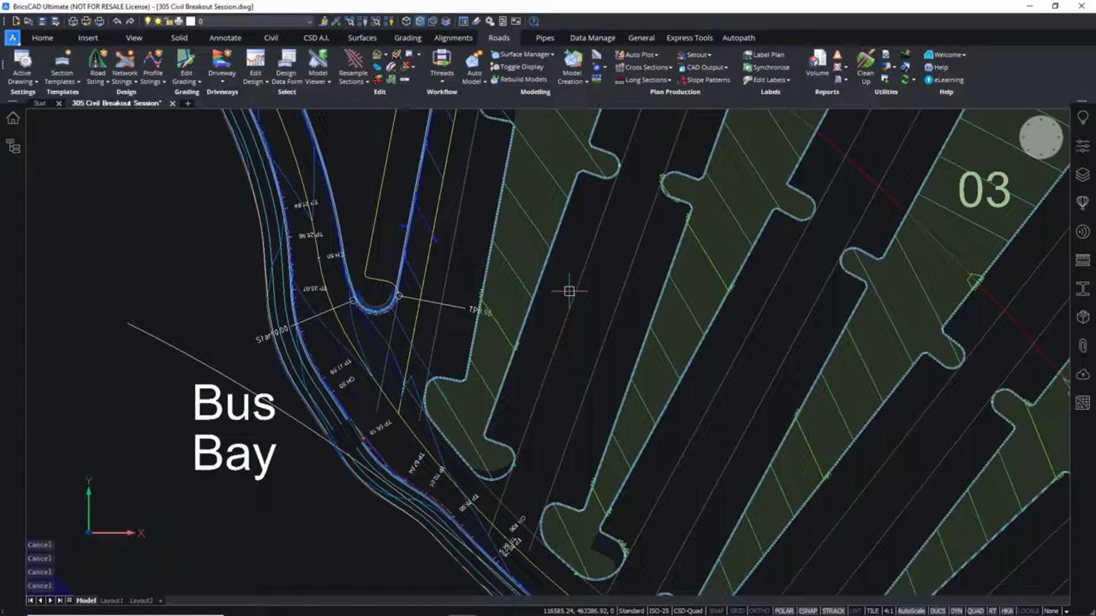
Step: Turn off the contours of surfaces GR-ISLAND 01 to GR-ISLAND 10, GR-ISLAND - CENTRAL and TotalModel
{"action": "right_click", "coordinate": [197, 189]}
{"action": "mouse_move", "coordinate": [220, 230]}
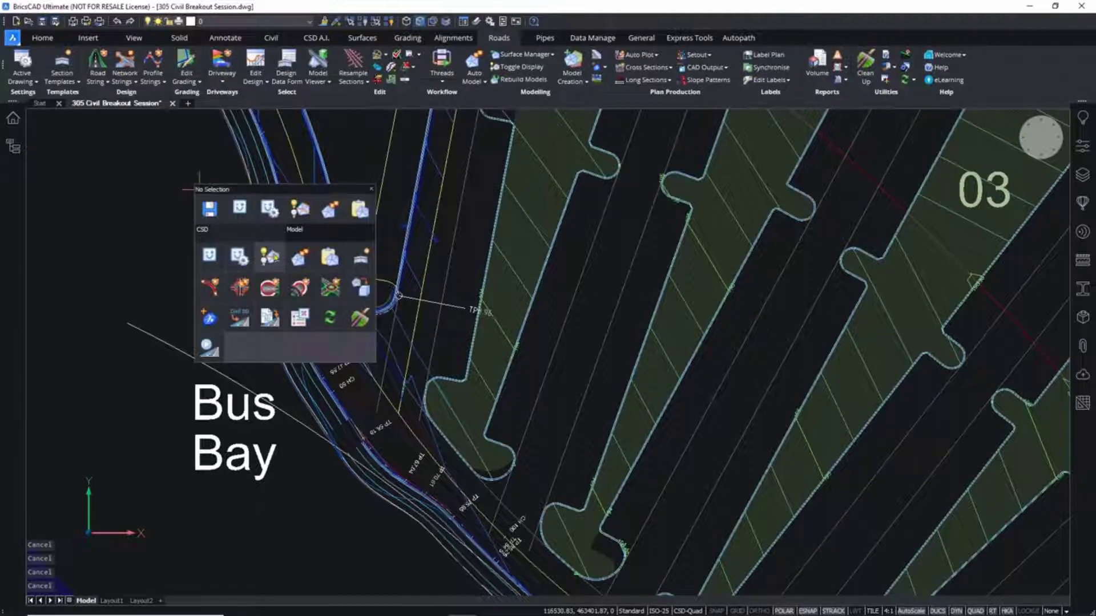
{"action": "left_click", "coordinate": [270, 257]}
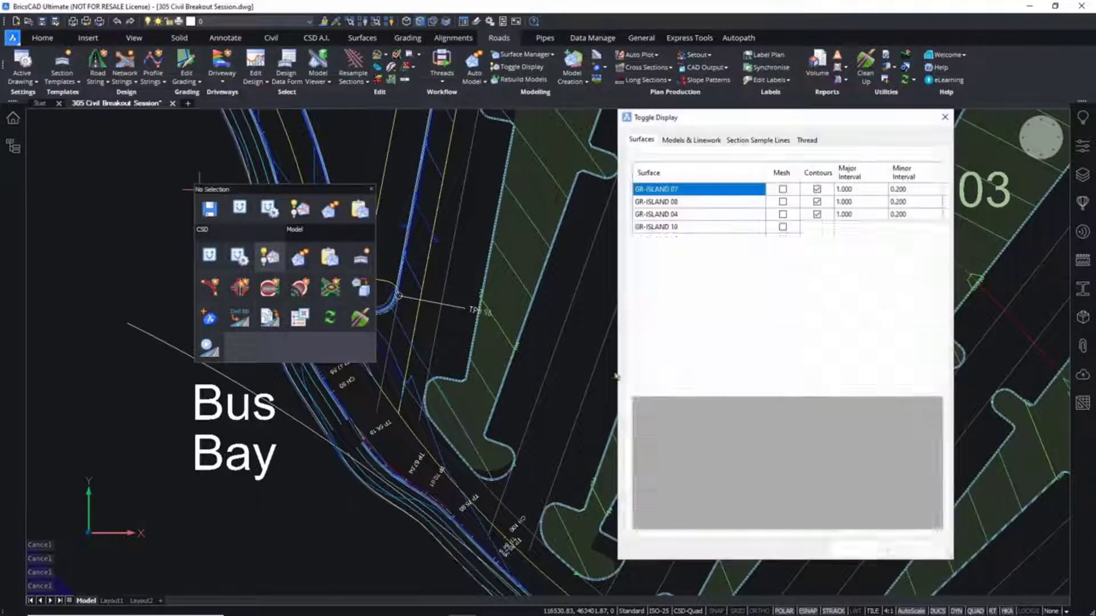
{"action": "left_click", "coordinate": [816, 203]}
{"action": "left_click", "coordinate": [817, 191]}
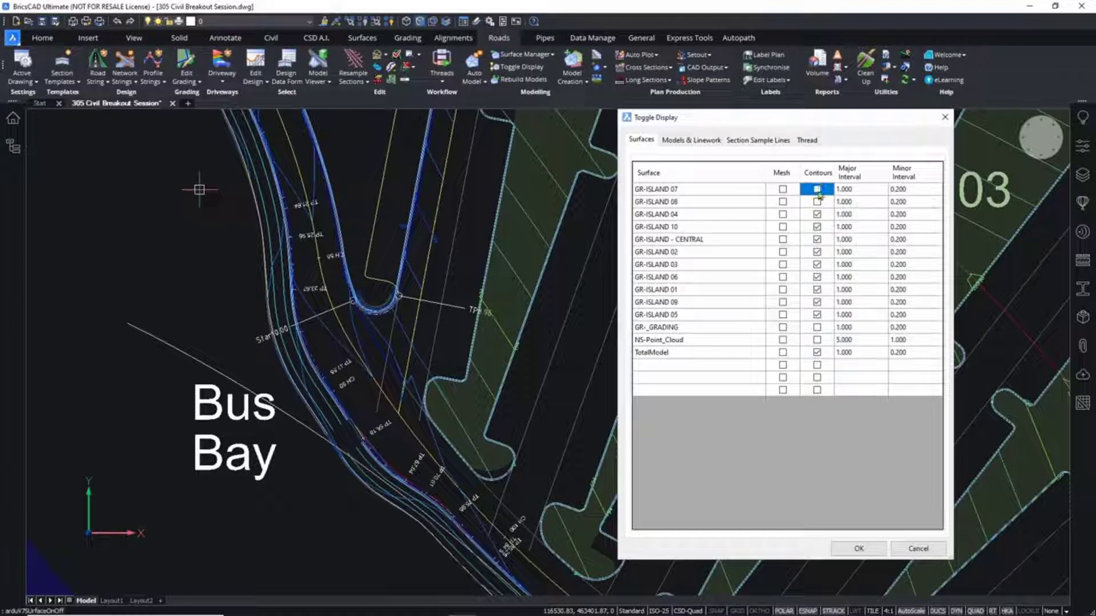
{"action": "left_click", "coordinate": [817, 216]}
{"action": "left_click", "coordinate": [817, 228]}
{"action": "left_click", "coordinate": [817, 242]}
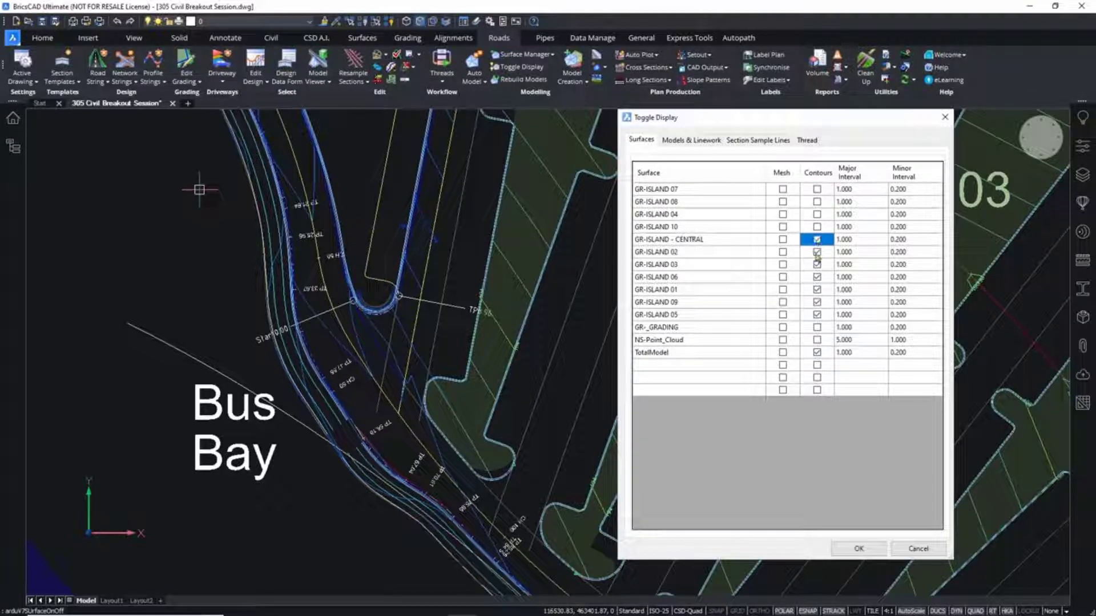
{"action": "left_click", "coordinate": [817, 253]}
{"action": "left_click", "coordinate": [817, 240]}
{"action": "left_click", "coordinate": [817, 253]}
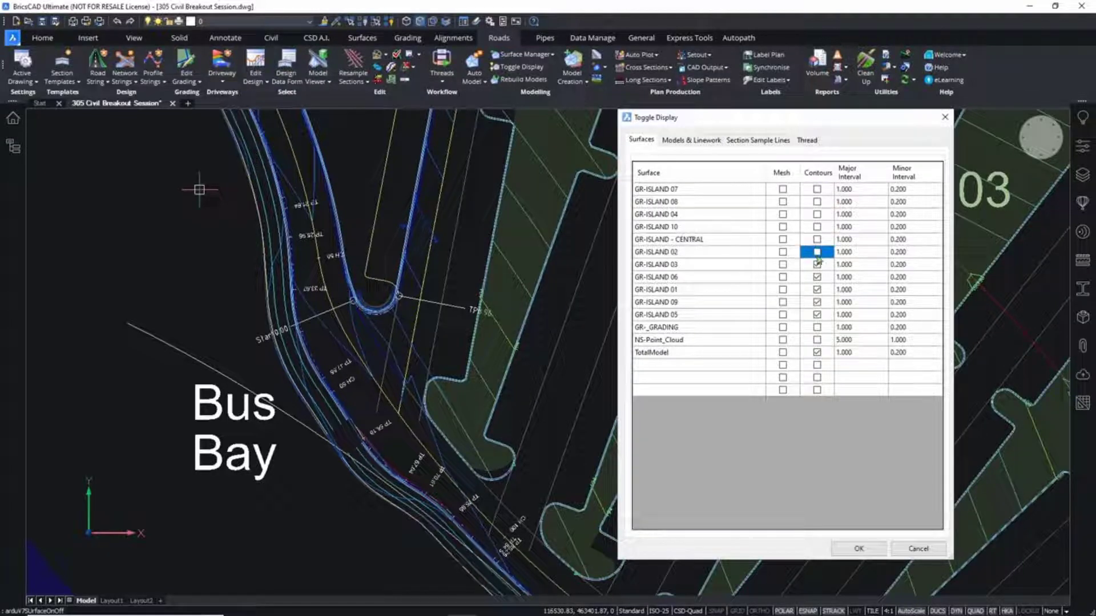
{"action": "left_click", "coordinate": [817, 265]}
{"action": "left_click", "coordinate": [818, 278]}
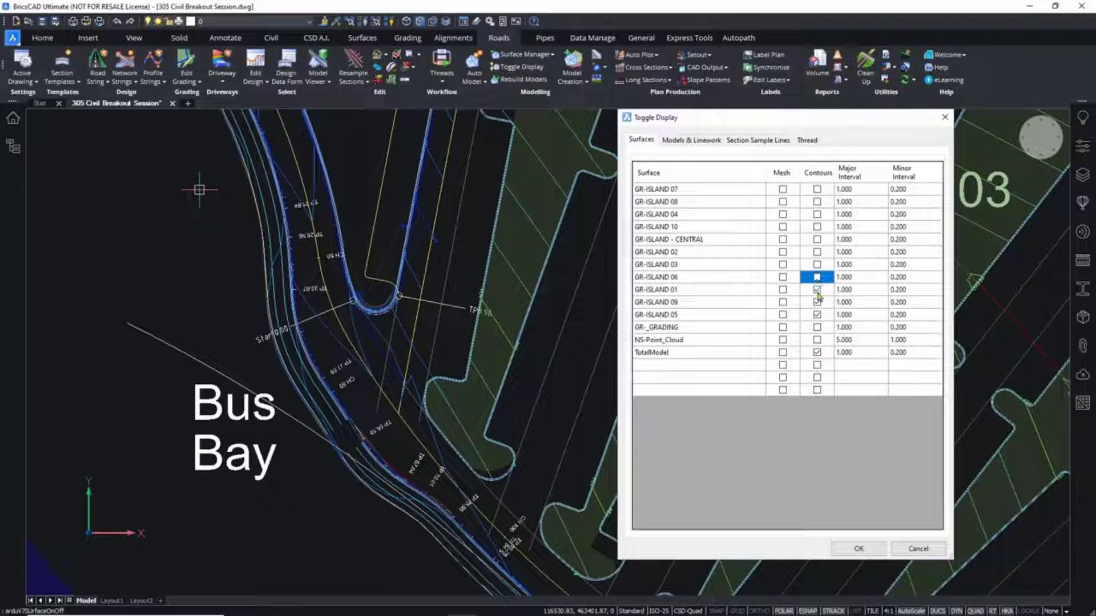
{"action": "left_click", "coordinate": [817, 290]}
{"action": "left_click", "coordinate": [818, 302]}
{"action": "left_click", "coordinate": [817, 315]}
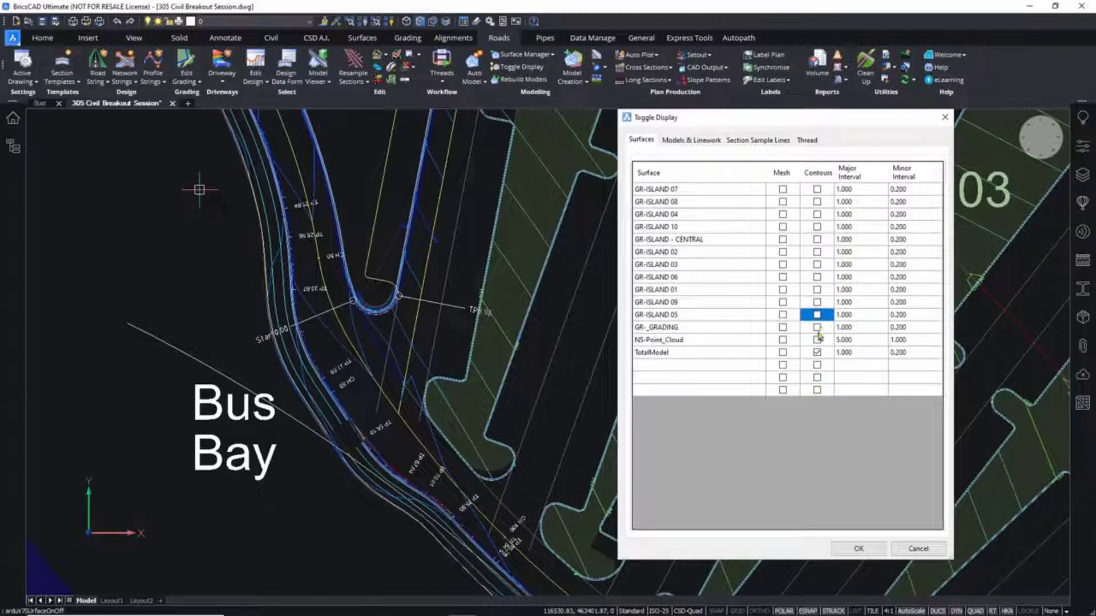
{"action": "left_click", "coordinate": [817, 352]}
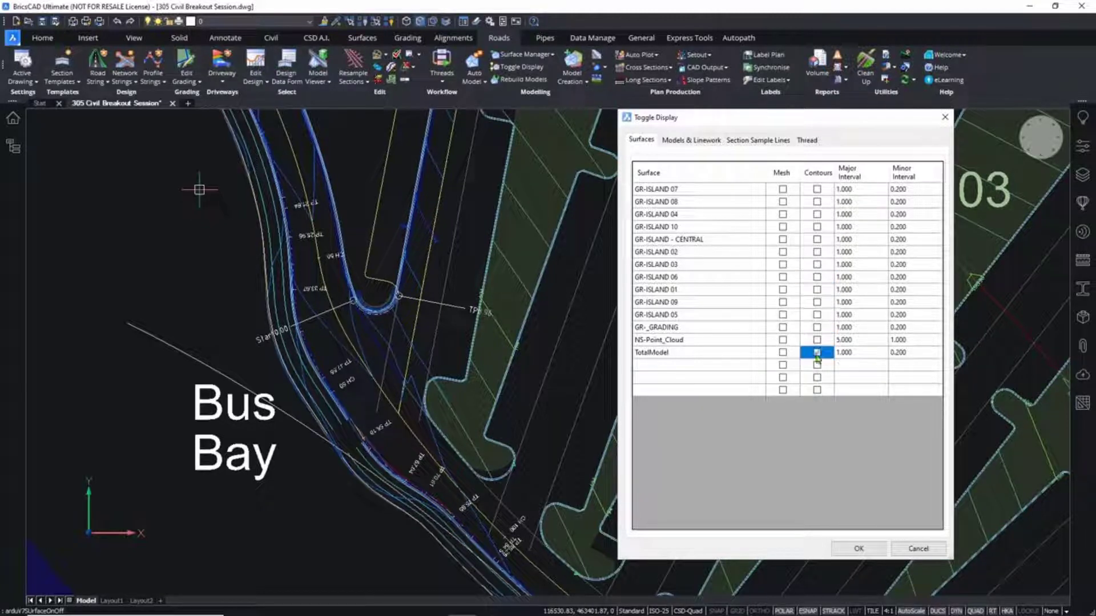
{"action": "left_click", "coordinate": [859, 547]}
Step: Create a model linked to the Auto Model with Model Builder and name it Car Park - PRELIM
{"action": "middle_click_drag", "start_coordinate": [600, 323], "coordinate": [551, 349]}
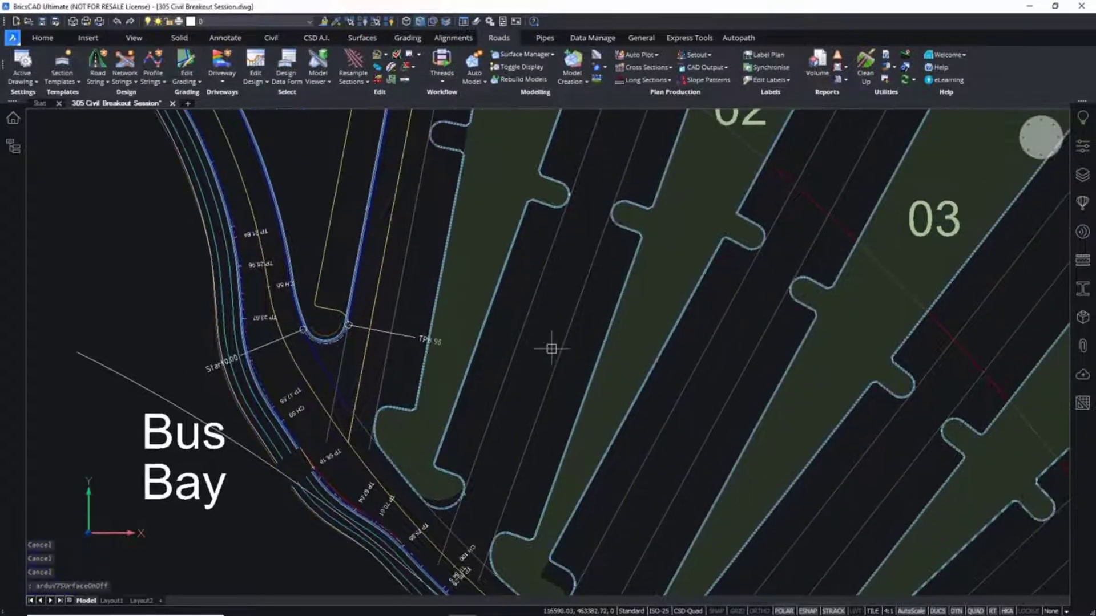
{"action": "scroll", "coordinate": [558, 330], "scroll_direction": "down", "scroll_amount": 2}
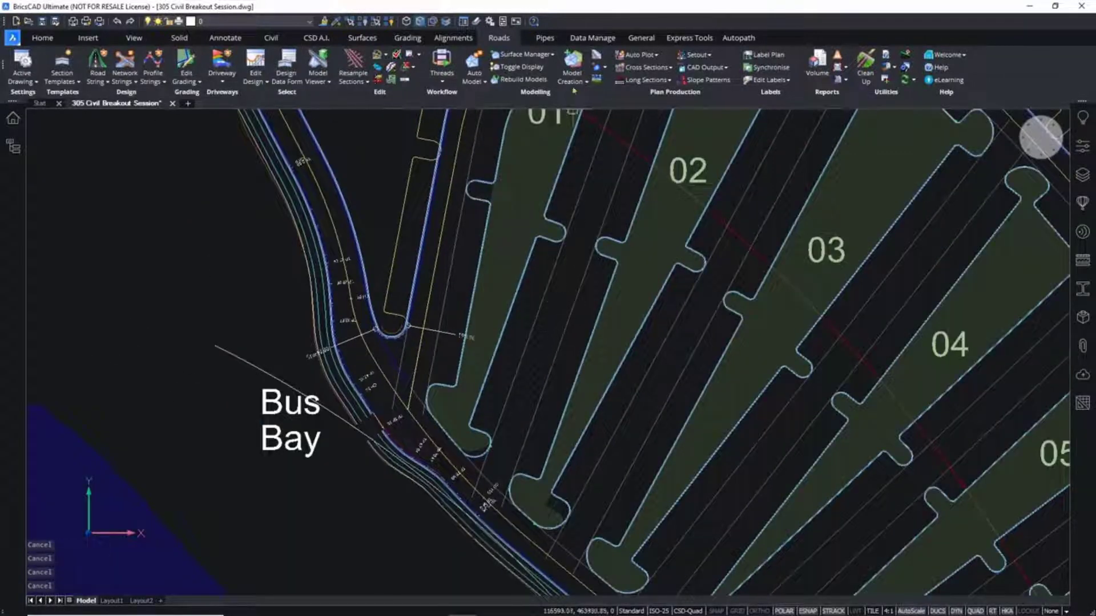
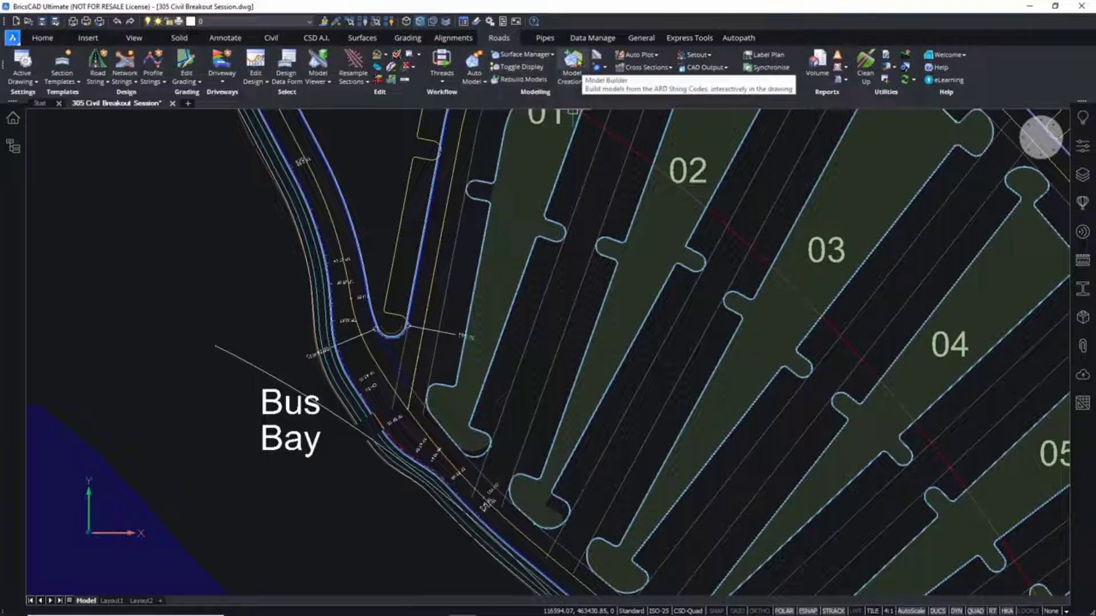
{"action": "left_click", "coordinate": [572, 61]}
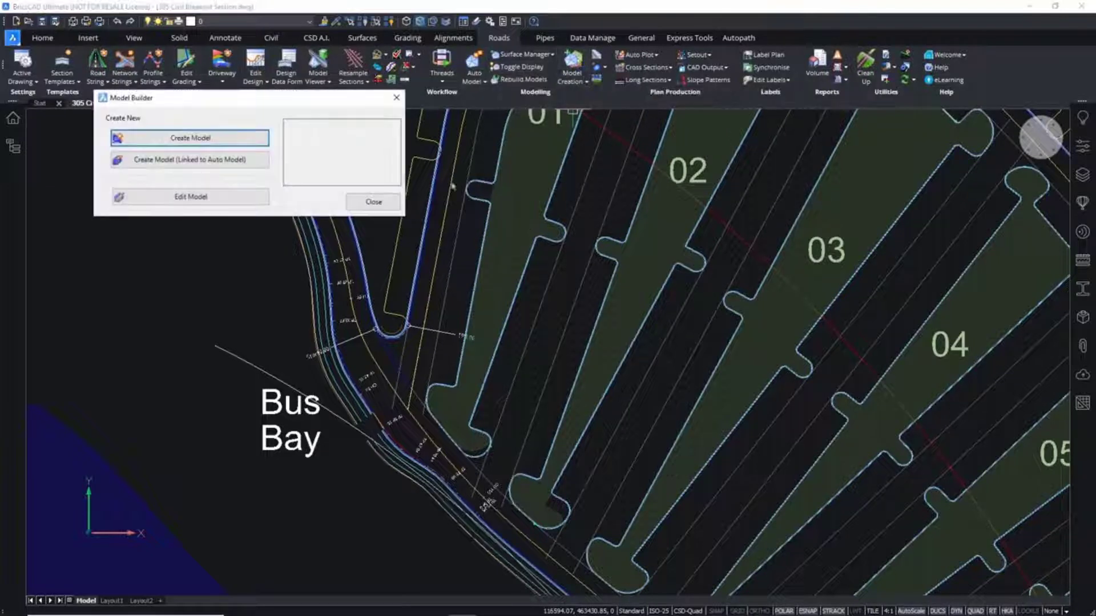
{"action": "mouse_move", "coordinate": [286, 103]}
{"action": "left_mouse_down"}
{"action": "mouse_move", "coordinate": [285, 160]}
{"action": "mouse_move", "coordinate": [242, 195]}
{"action": "left_mouse_up"}
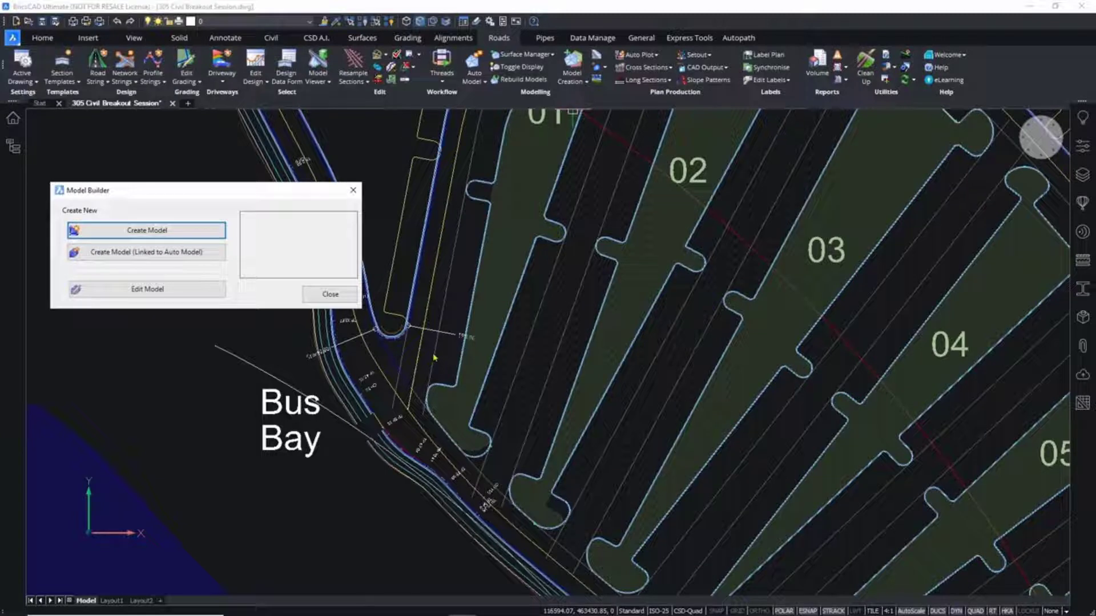
{"action": "mouse_move", "coordinate": [171, 257]}
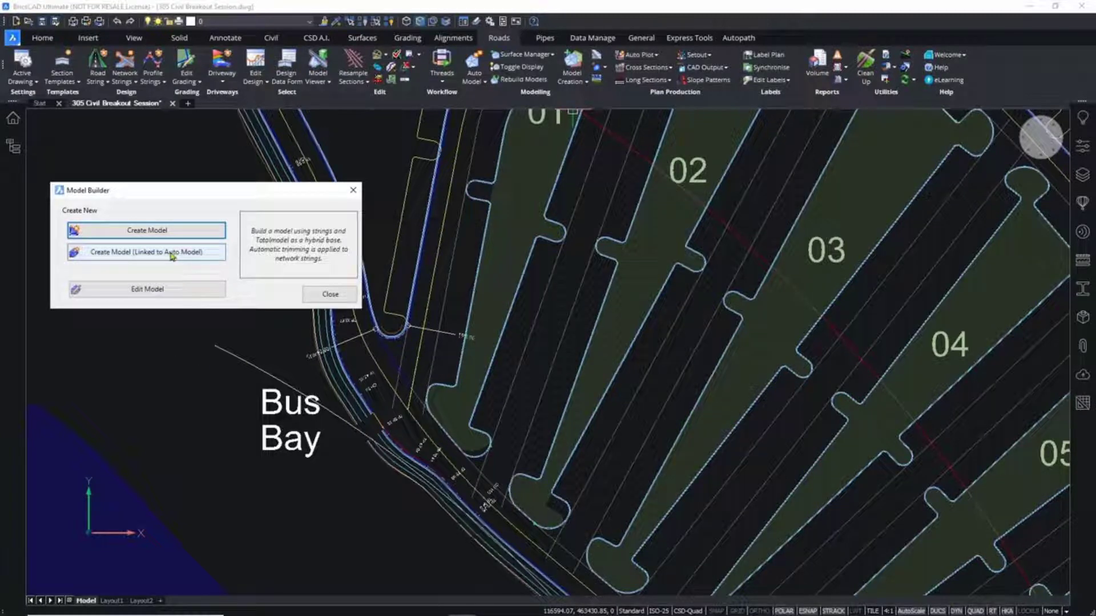
{"action": "left_click", "coordinate": [172, 256]}
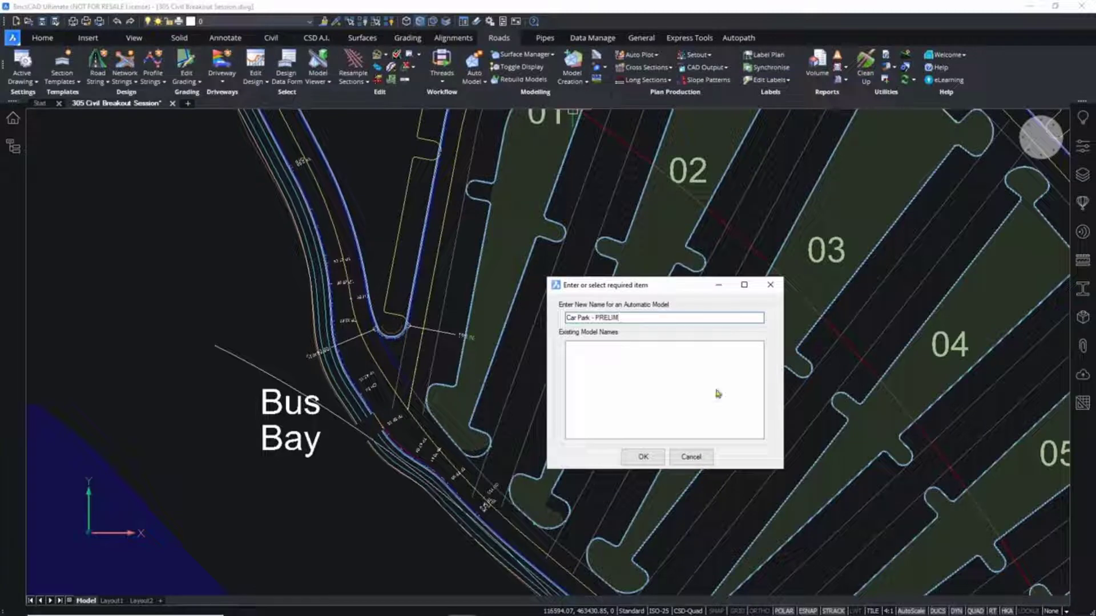
{"action": "left_click", "coordinate": [644, 458]}
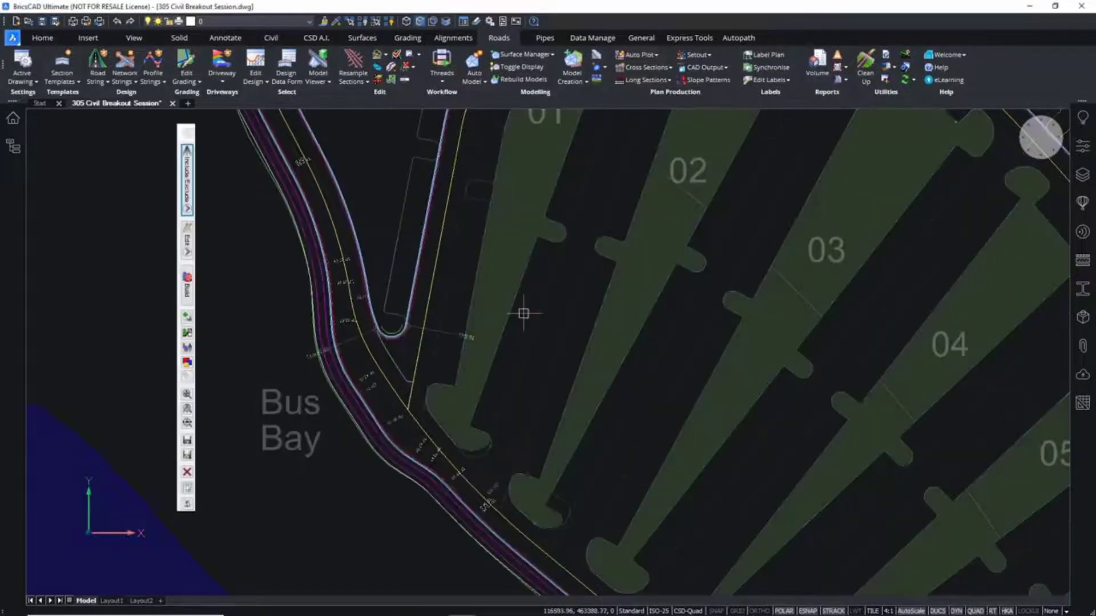
Step: Include the gradings GR-ISLAND 01 to GR-ISLAND 05 and GR-ISLAND - CENTRAL in the model Car Park - PRELIM
{"action": "left_click", "coordinate": [187, 167]}
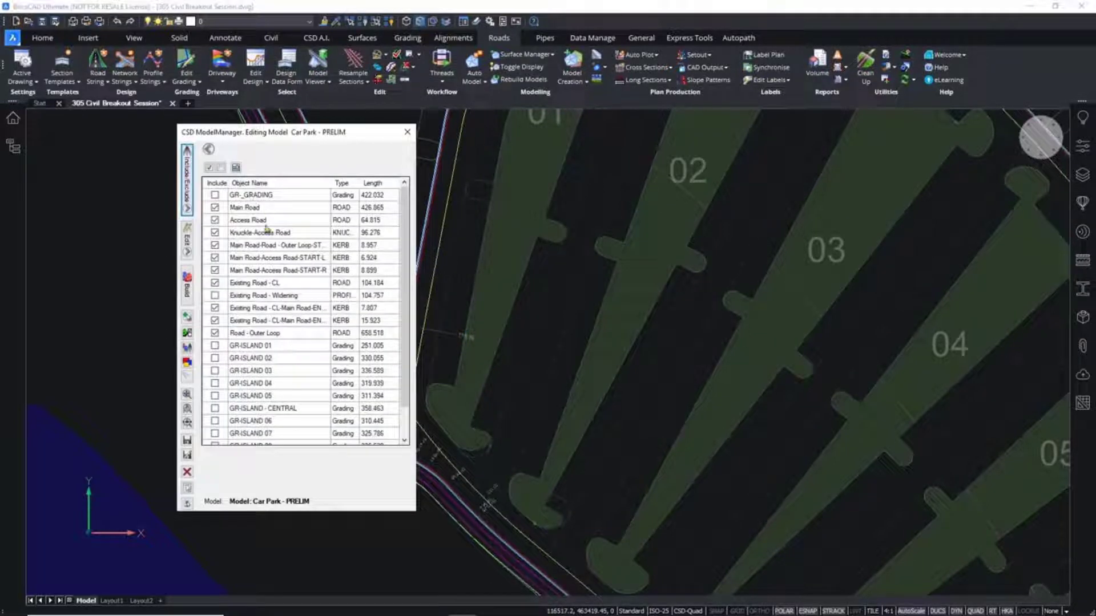
{"action": "left_click", "coordinate": [216, 346]}
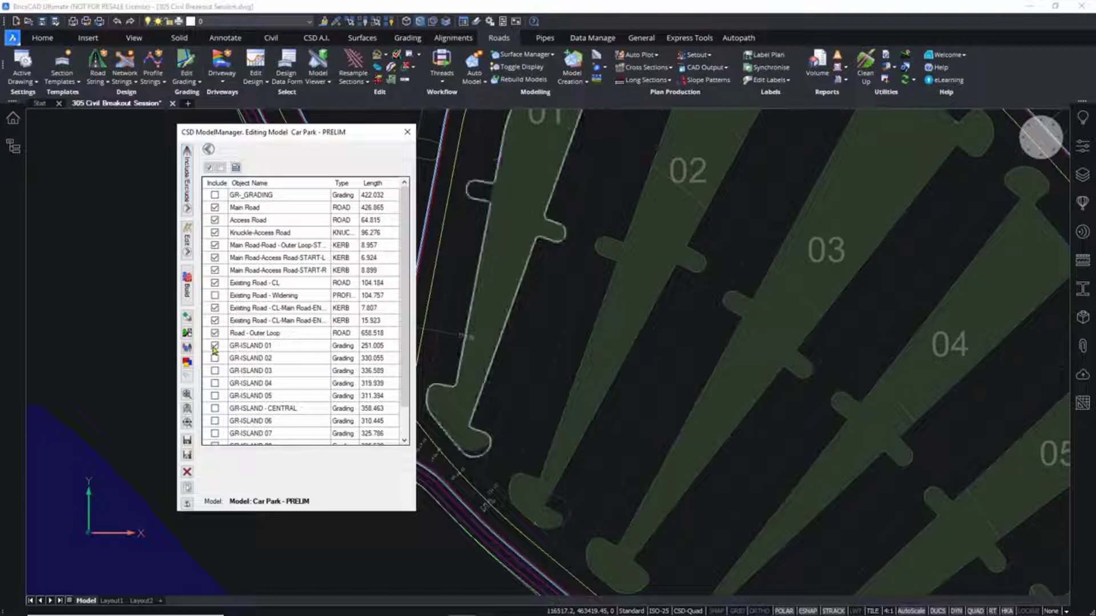
{"action": "left_click", "coordinate": [215, 359]}
{"action": "left_click", "coordinate": [216, 371]}
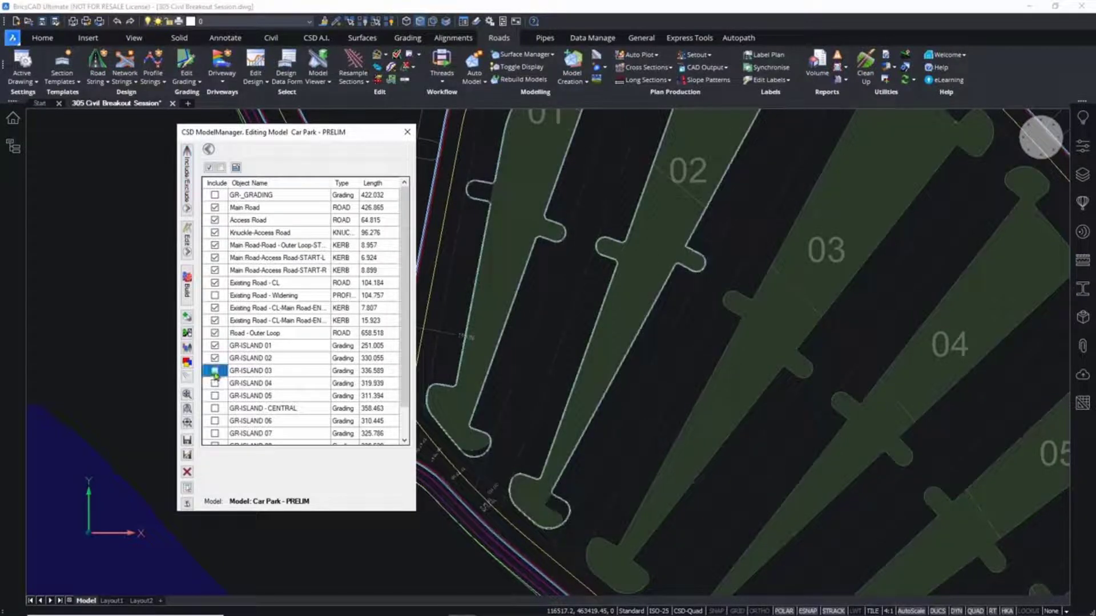
{"action": "left_click", "coordinate": [215, 384]}
{"action": "left_click", "coordinate": [215, 397]}
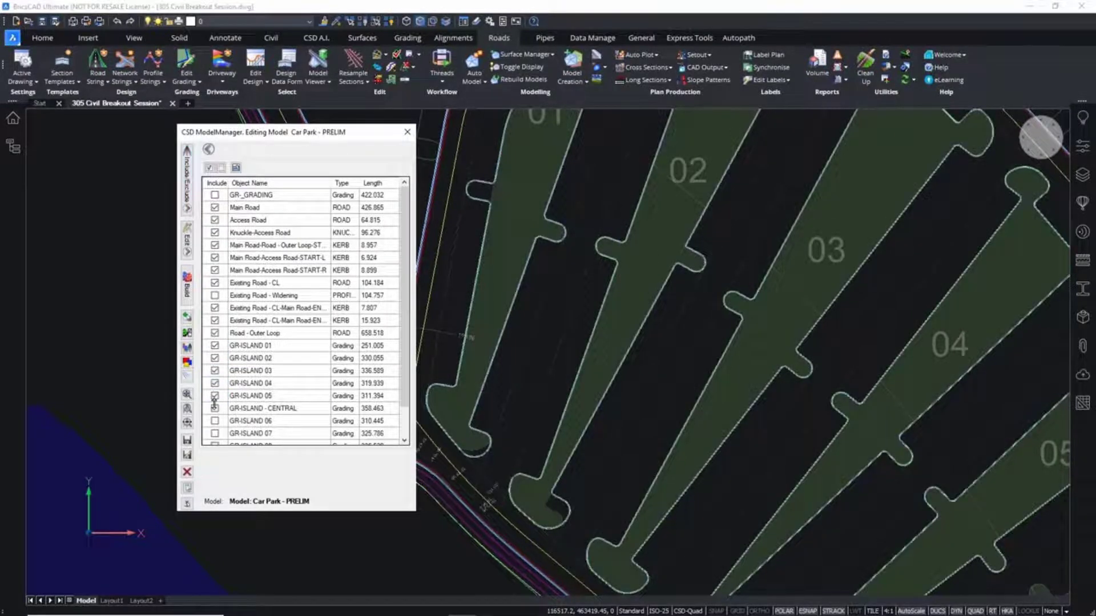
{"action": "scroll", "coordinate": [656, 297], "scroll_direction": "down", "scroll_amount": 5}
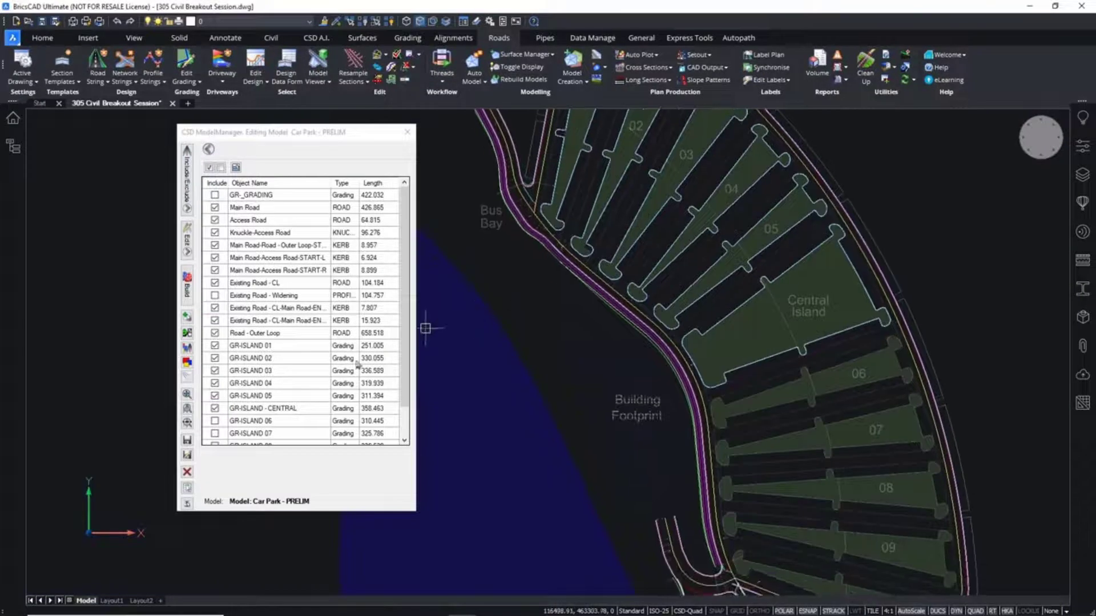
Step: Include the gradings GR-ISLAND 06 to GR-ISLAND 10, build the model Car Park - PRELIM and close the model manager
{"action": "scroll", "coordinate": [275, 389], "scroll_direction": "down", "scroll_amount": 1}
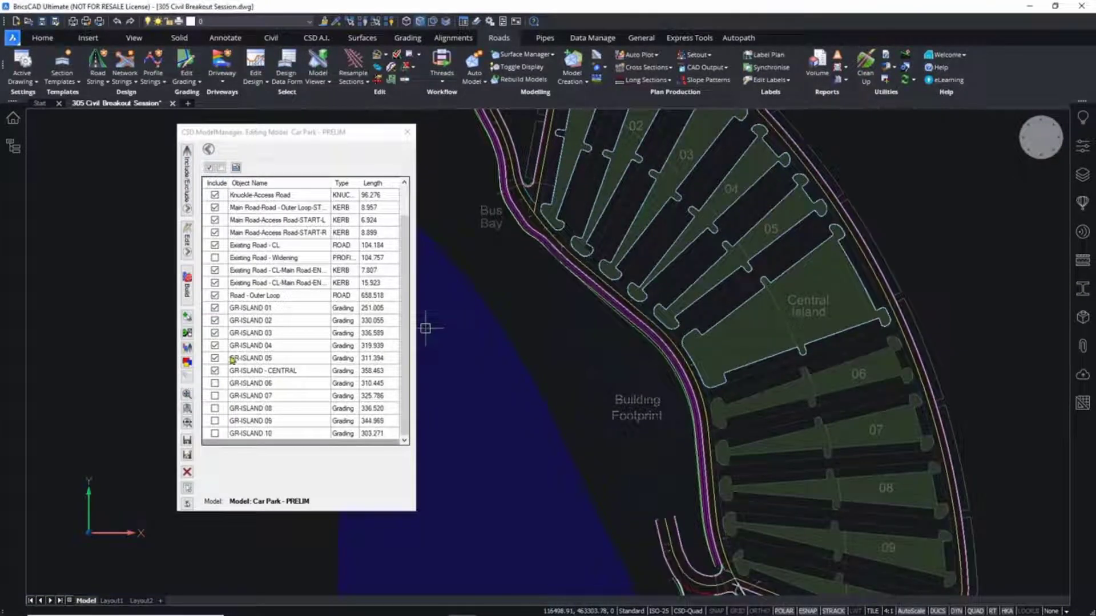
{"action": "left_click", "coordinate": [215, 383]}
{"action": "left_click", "coordinate": [216, 396]}
{"action": "left_click", "coordinate": [215, 409]}
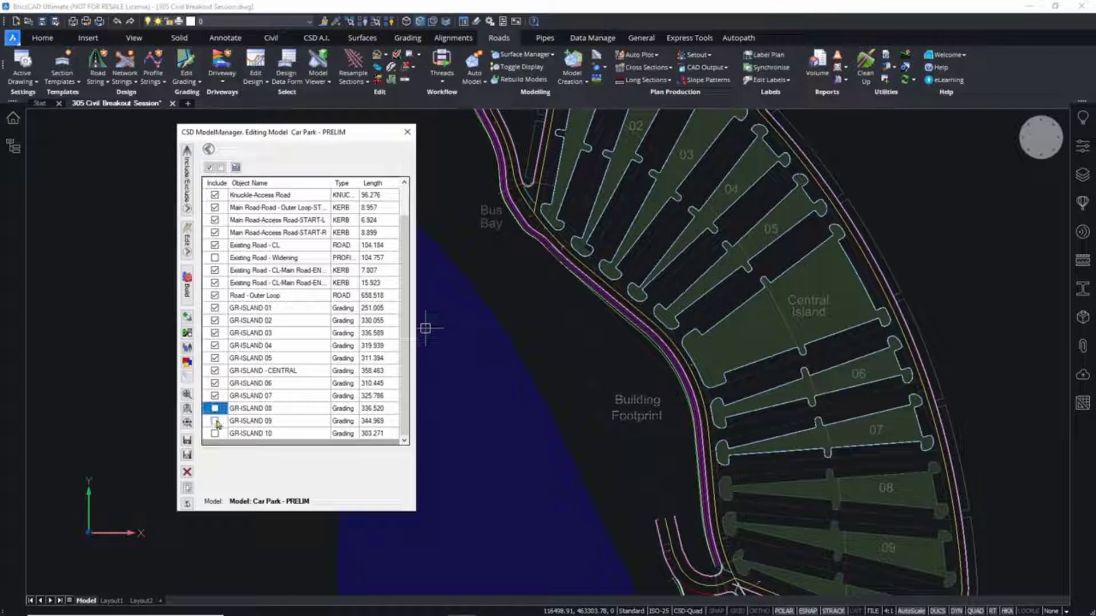
{"action": "left_click", "coordinate": [215, 421]}
{"action": "left_click", "coordinate": [215, 409]}
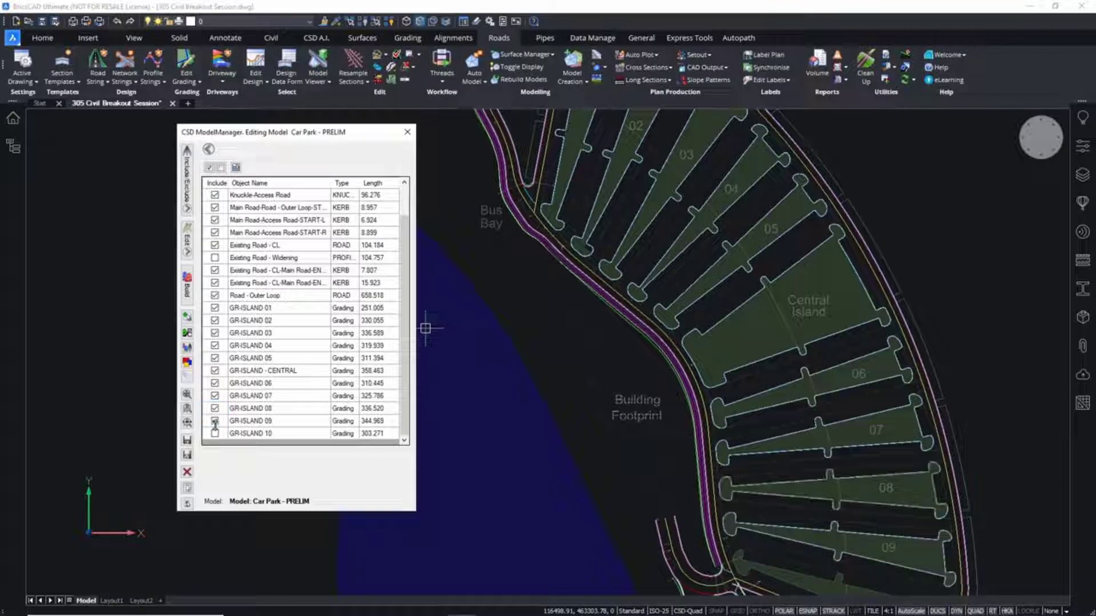
{"action": "left_click", "coordinate": [214, 433]}
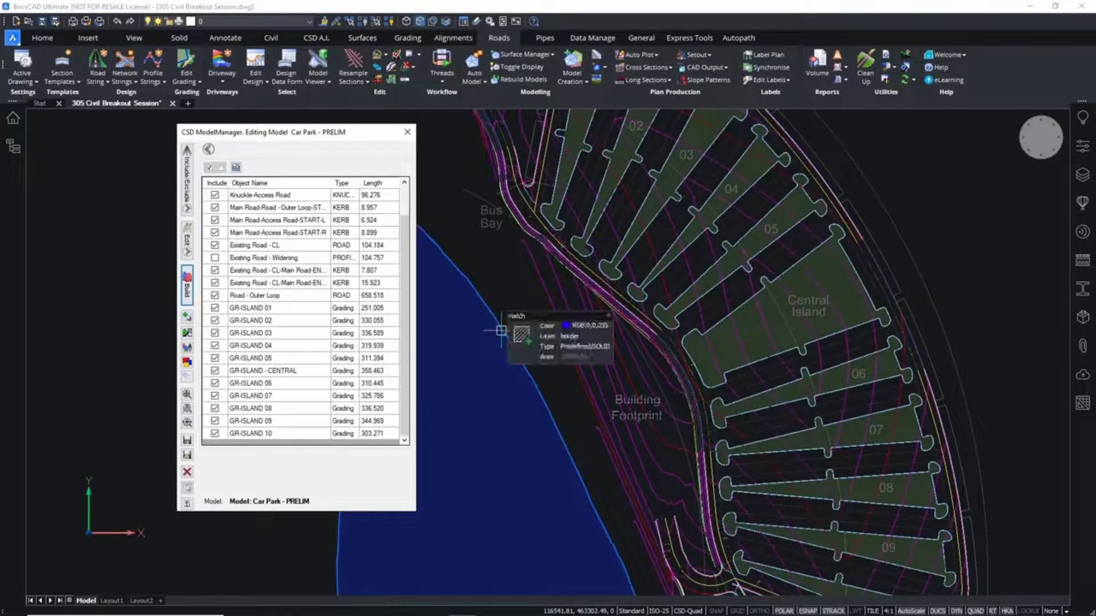
{"action": "left_click", "coordinate": [407, 133]}
Step: Check the surface display settings and inspect the contours of the built BM-Car Park - PRELIM surface near the Bus Bay
{"action": "left_click", "coordinate": [293, 342]}
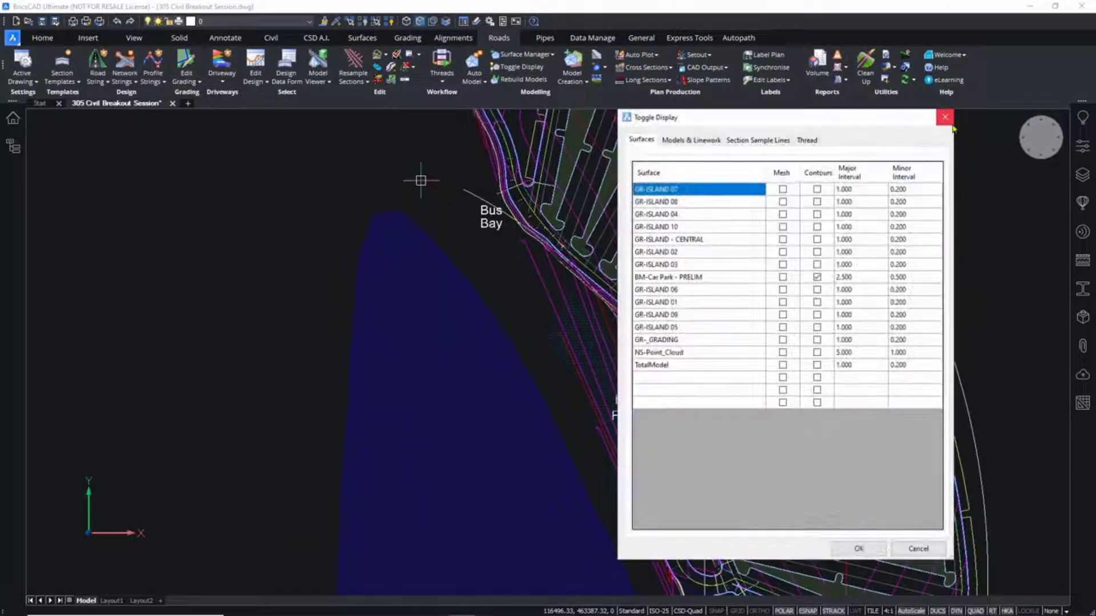
{"action": "left_click", "coordinate": [945, 118]}
{"action": "middle_click_drag", "start_coordinate": [695, 308], "coordinate": [609, 392]}
{"action": "middle_click_drag", "start_coordinate": [458, 309], "coordinate": [478, 378]}
{"action": "scroll", "coordinate": [478, 374], "scroll_direction": "up", "scroll_amount": 5}
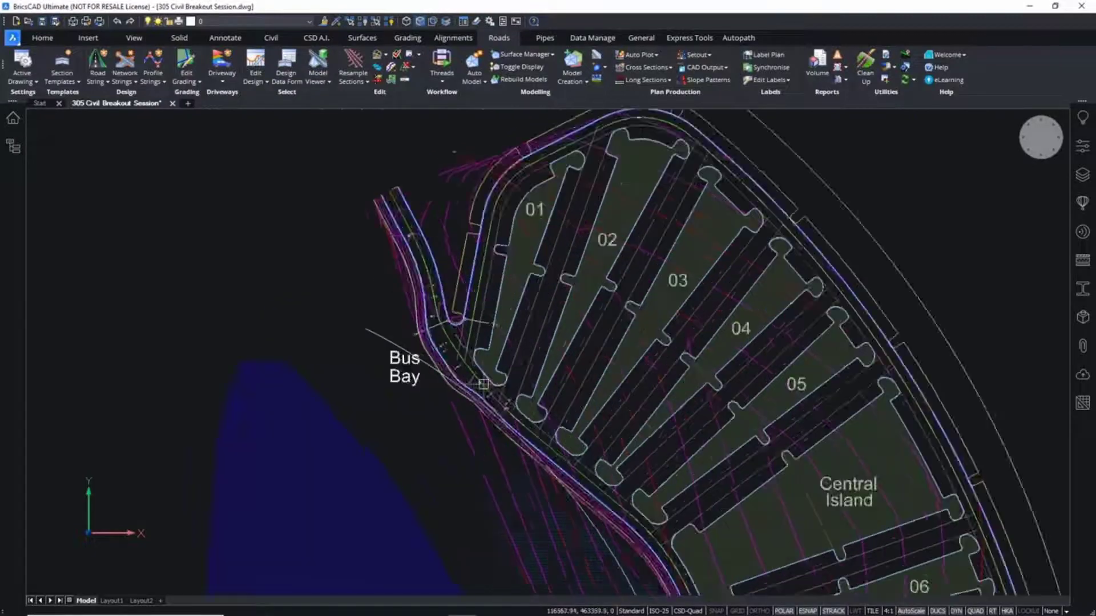
{"action": "middle_click_drag", "start_coordinate": [591, 315], "coordinate": [506, 343]}
{"action": "key", "text": "Escape"}
{"action": "key", "text": "Escape"}
{"action": "key", "text": "Escape"}
{"action": "key", "text": "Escape"}
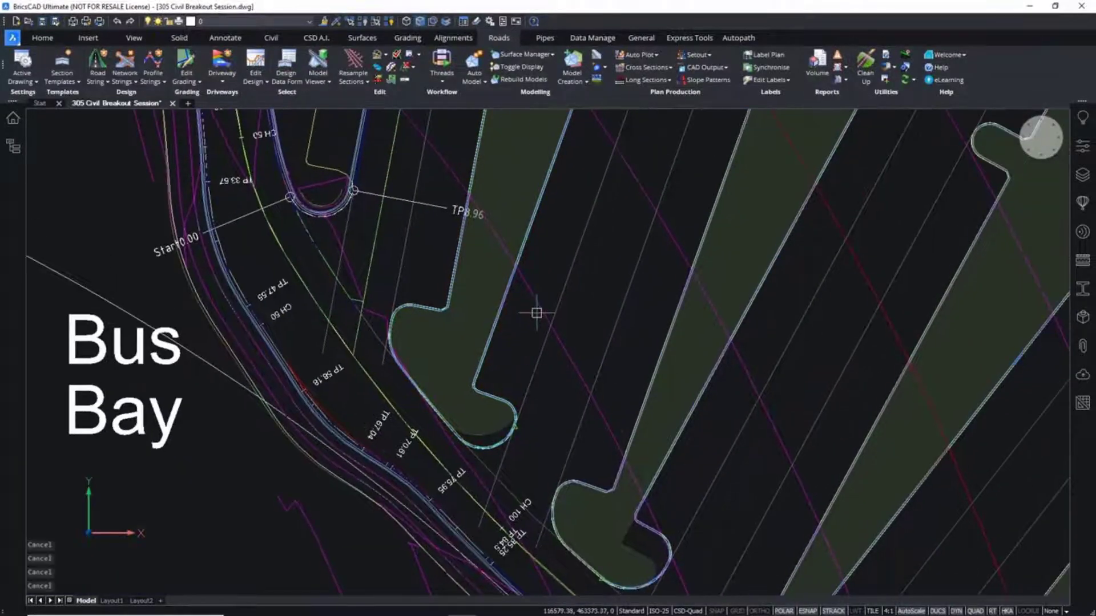
Step: Show the triangles of surface BM-Car Park - PRELIM, inspect them around island 01, and turn them off again
{"action": "right_click", "coordinate": [543, 310]}
{"action": "left_click", "coordinate": [589, 350]}
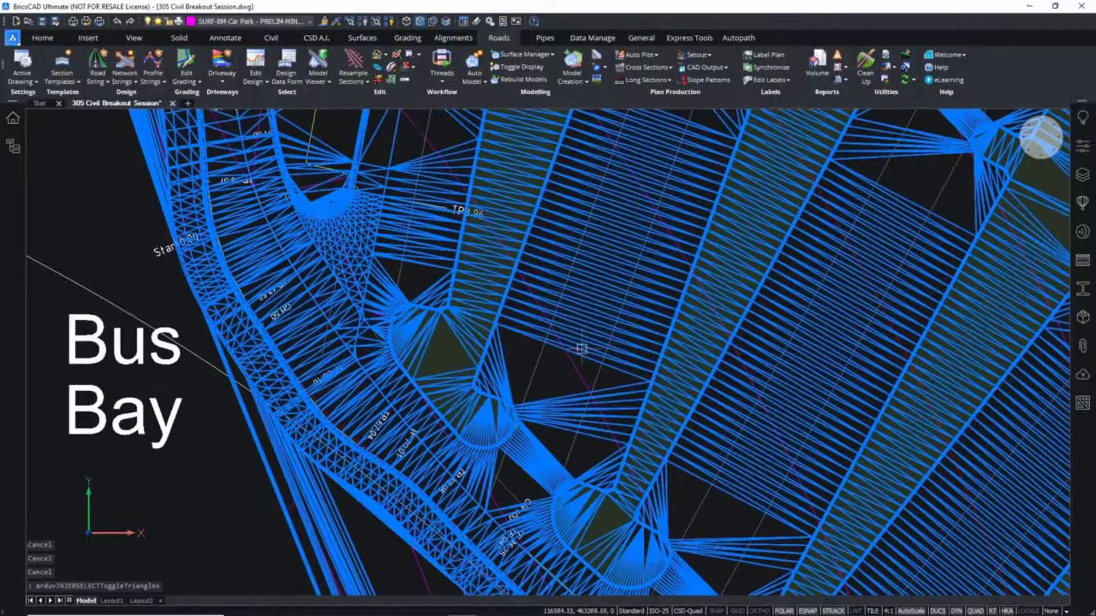
{"action": "scroll", "coordinate": [367, 255], "scroll_direction": "up", "scroll_amount": 3}
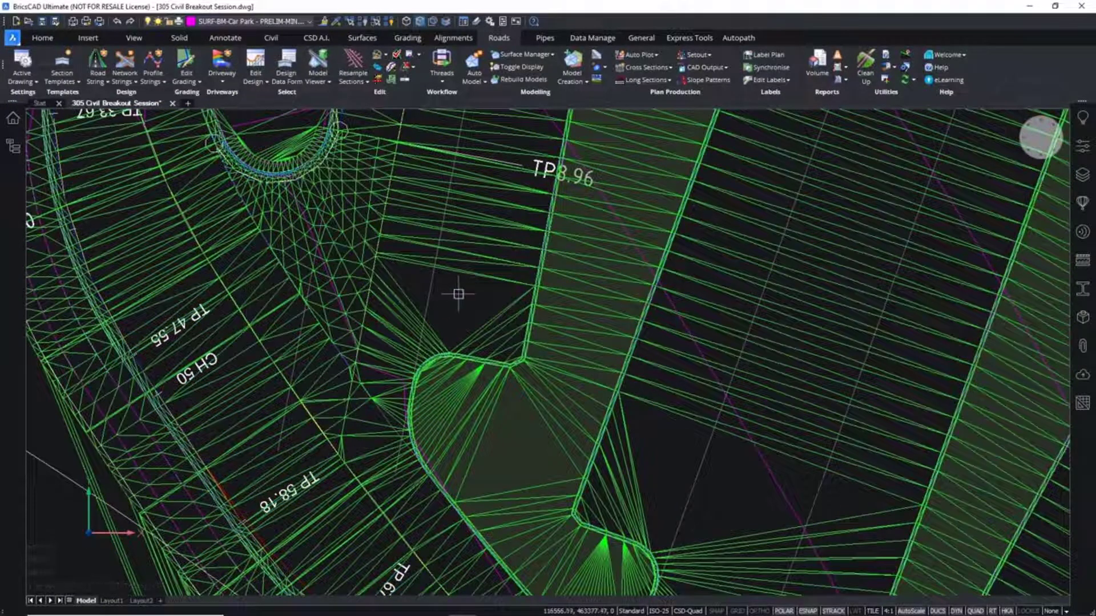
{"action": "key", "text": "Escape"}
{"action": "key", "text": "Escape"}
{"action": "left_click", "coordinate": [502, 281]}
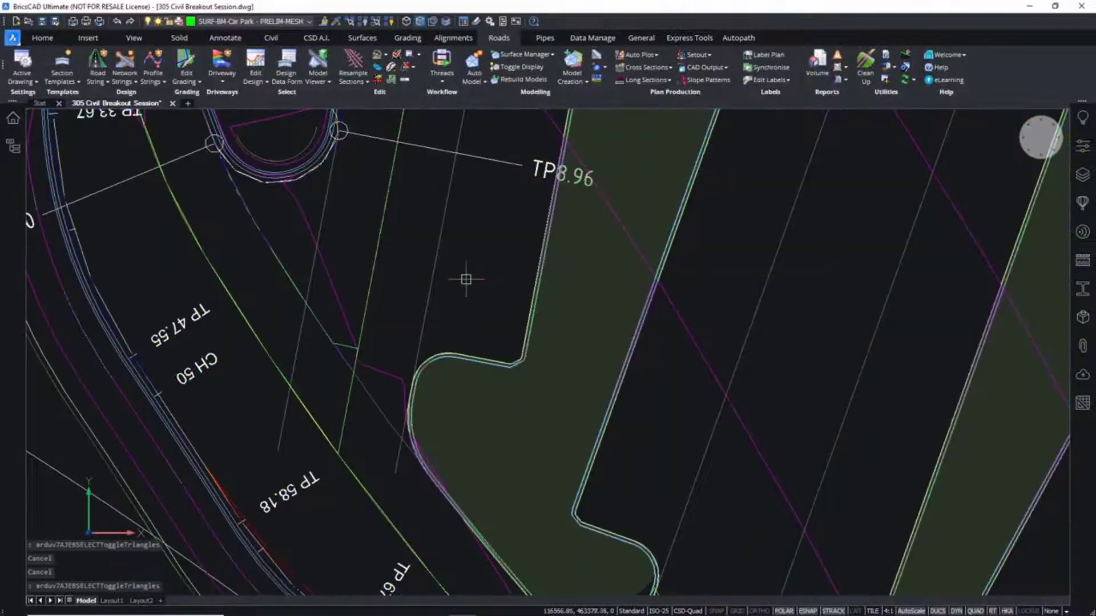
Step: Open the surface BM-Car Park - PRELIM for editing from its contours beside the Building Footprint
{"action": "scroll", "coordinate": [464, 268], "scroll_direction": "down", "scroll_amount": 5}
{"action": "mouse_move", "coordinate": [524, 430]}
{"action": "middle_mouse_down"}
{"action": "mouse_move", "coordinate": [401, 174]}
{"action": "mouse_move", "coordinate": [365, 227]}
{"action": "mouse_move", "coordinate": [367, 259]}
{"action": "middle_mouse_up"}
{"action": "key", "text": "Escape"}
{"action": "key", "text": "Escape"}
{"action": "key", "text": "Escape"}
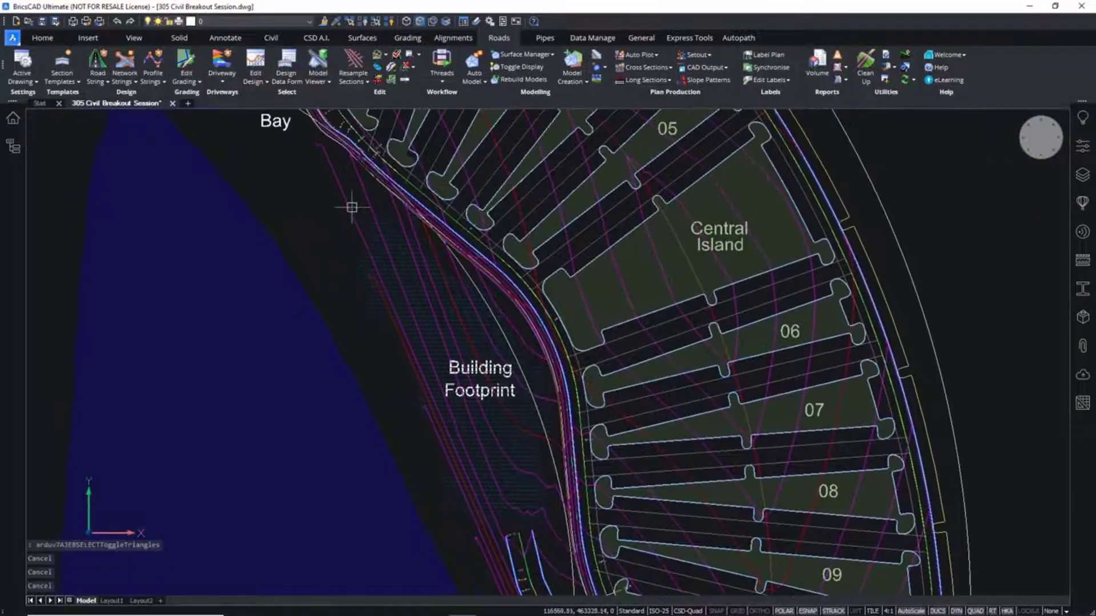
{"action": "mouse_move", "coordinate": [342, 203]}
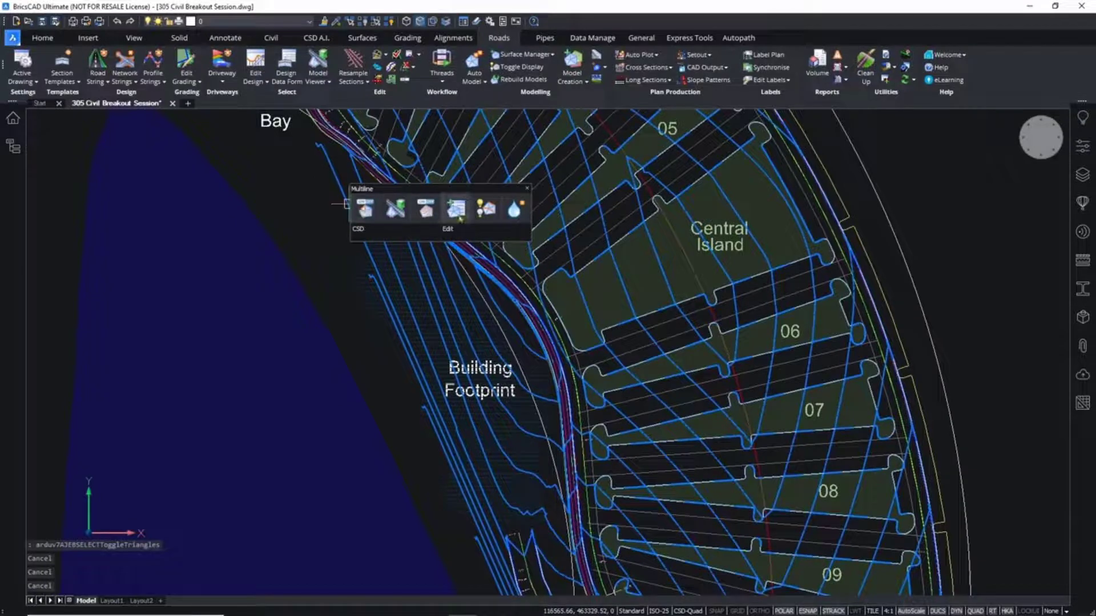
{"action": "left_click", "coordinate": [455, 210]}
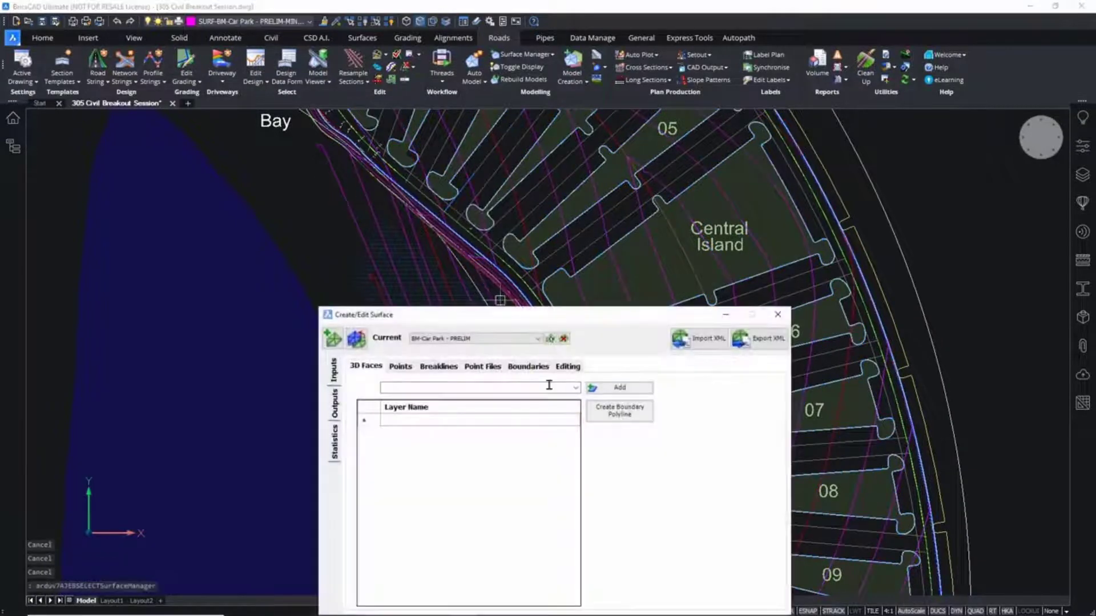
{"action": "left_click_drag", "start_coordinate": [586, 323], "coordinate": [282, 67]}
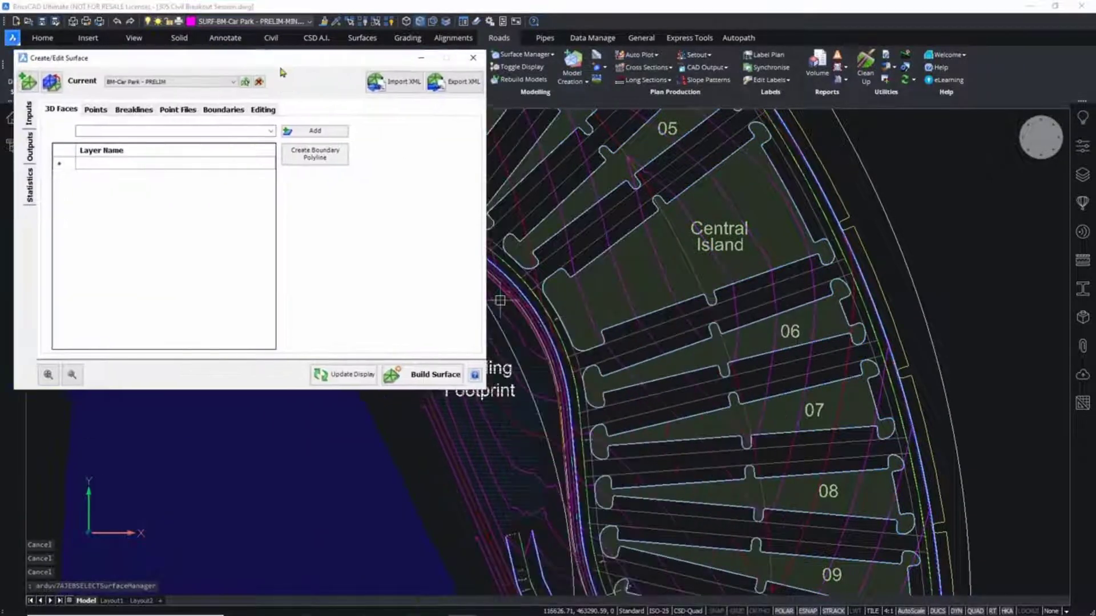
Step: Add a Delete Edge edit across the Building Footprint from 116645, 463213 to 116552, 463298
{"action": "left_click", "coordinate": [263, 110]}
{"action": "left_click", "coordinate": [86, 132]}
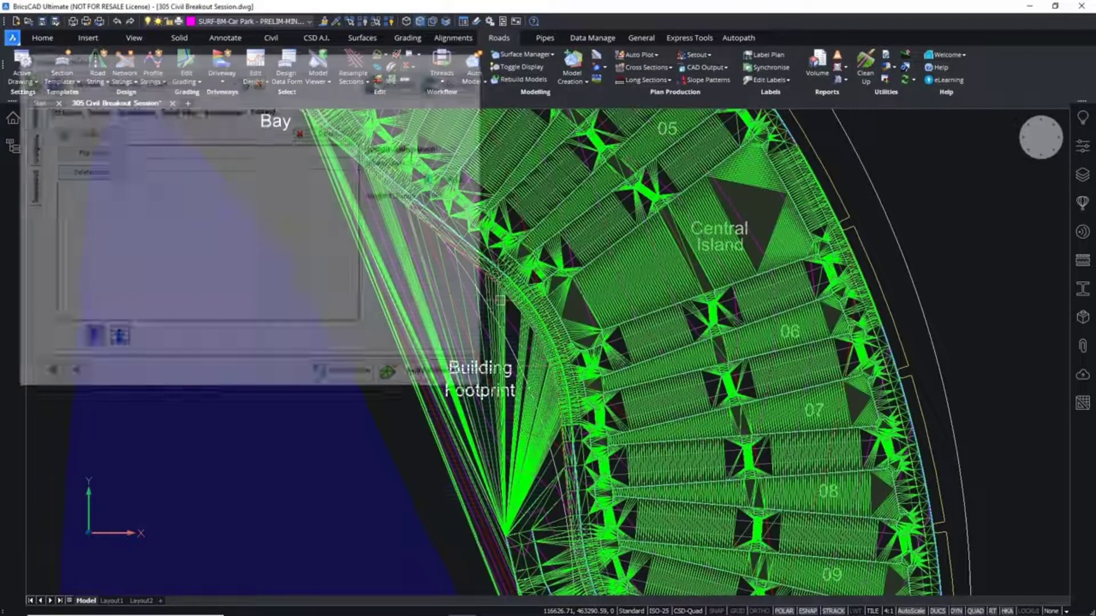
{"action": "middle_click_drag", "start_coordinate": [536, 371], "coordinate": [677, 330]}
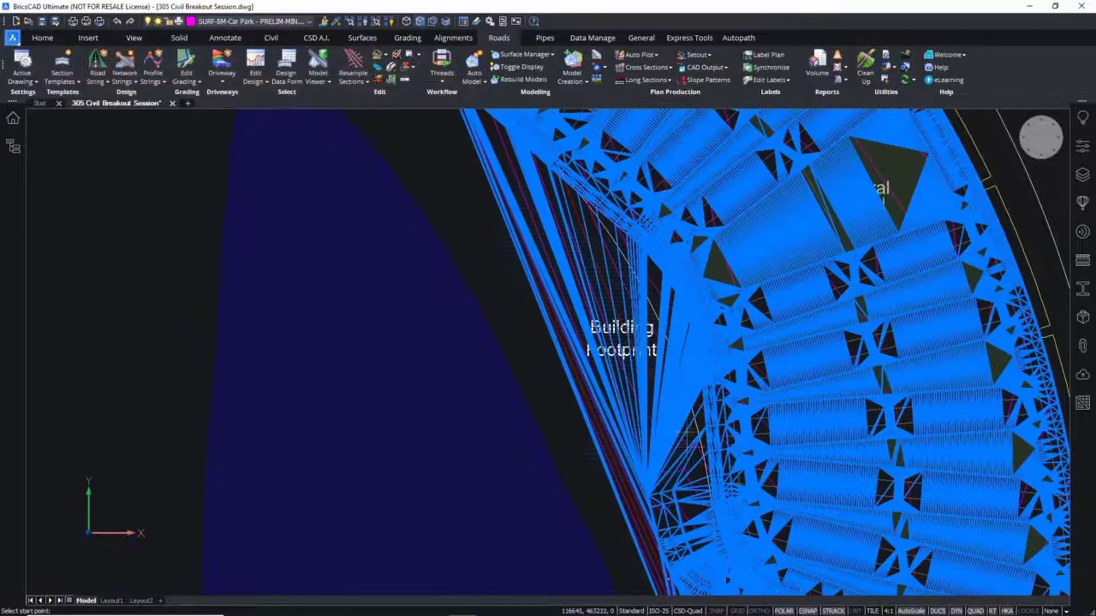
{"action": "left_click", "coordinate": [690, 452]}
{"action": "left_click", "coordinate": [455, 240]}
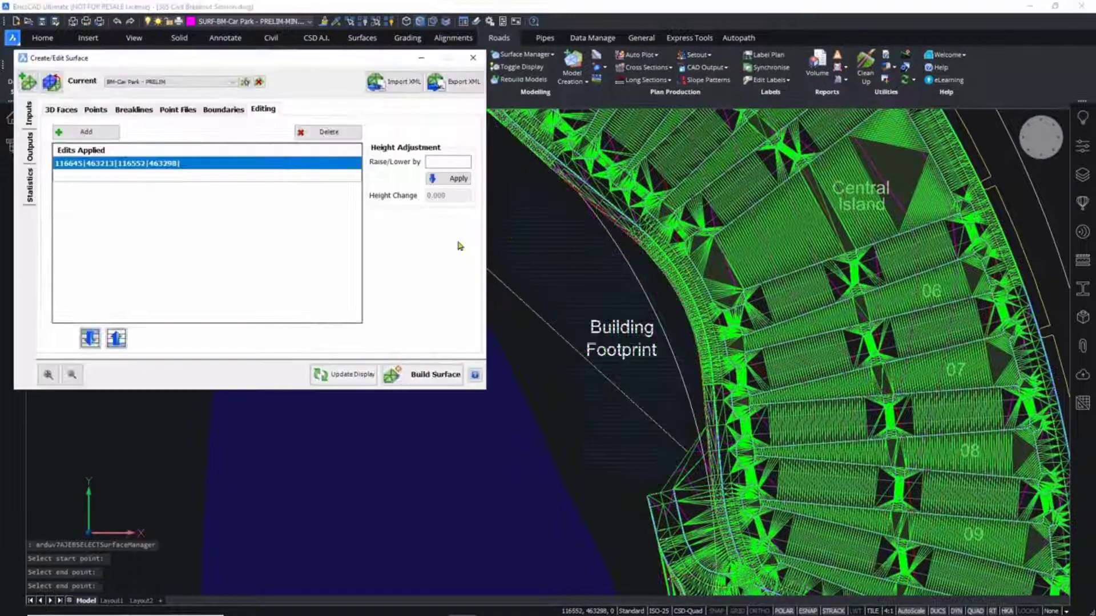
Step: Delete the stray edges between the Access Road and the Road Widening with a line from 116667, 463088 through to 116709, 463106
{"action": "left_click", "coordinate": [86, 132]}
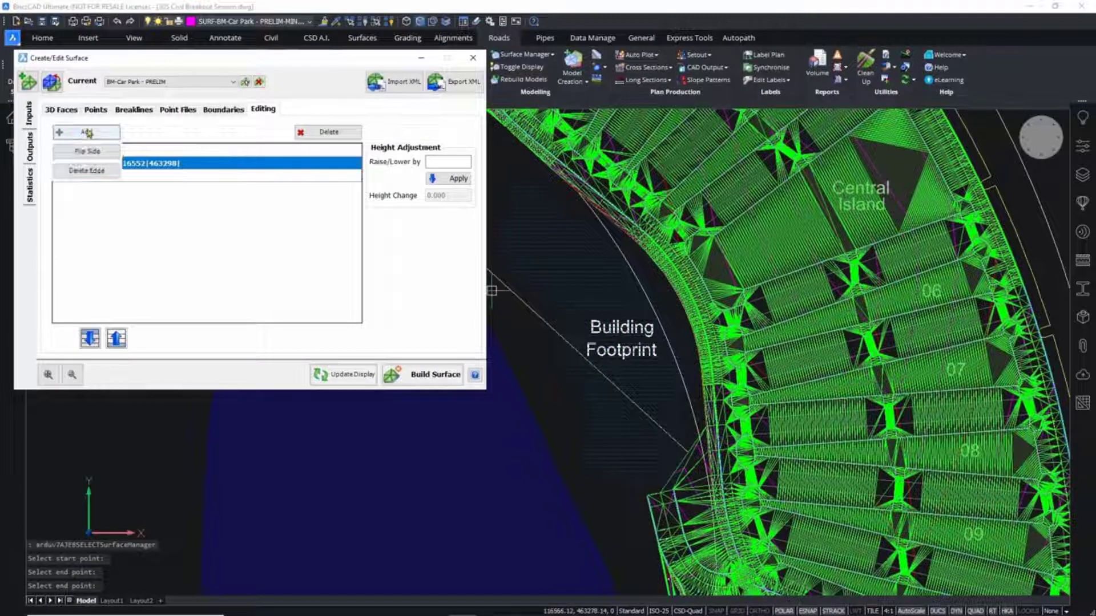
{"action": "left_click", "coordinate": [86, 171]}
{"action": "middle_click_drag", "start_coordinate": [704, 416], "coordinate": [625, 188]}
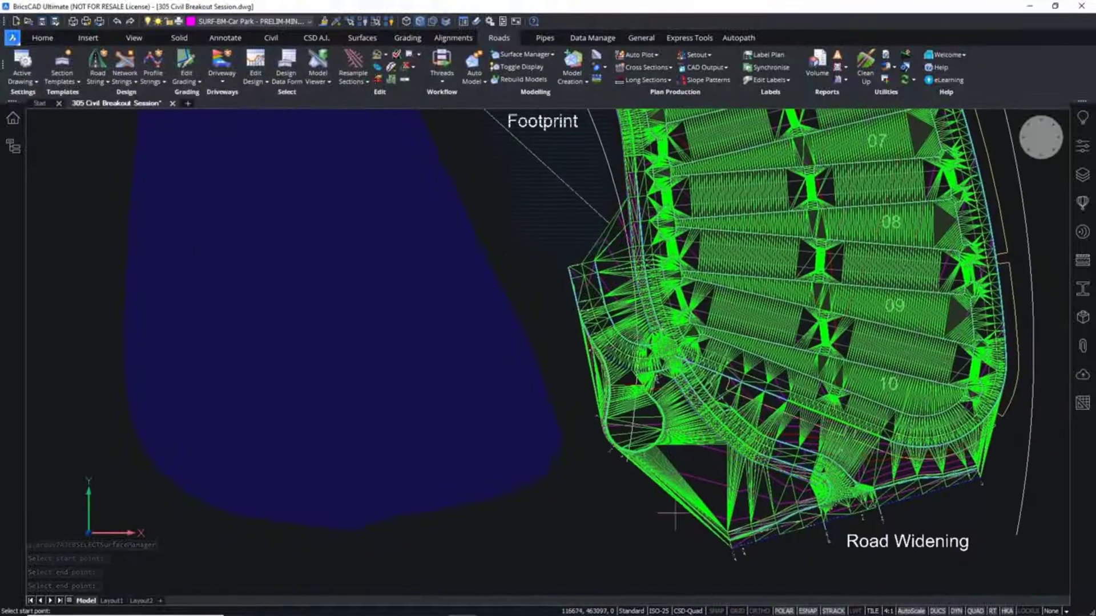
{"action": "left_click", "coordinate": [647, 521]}
{"action": "left_click", "coordinate": [702, 474]}
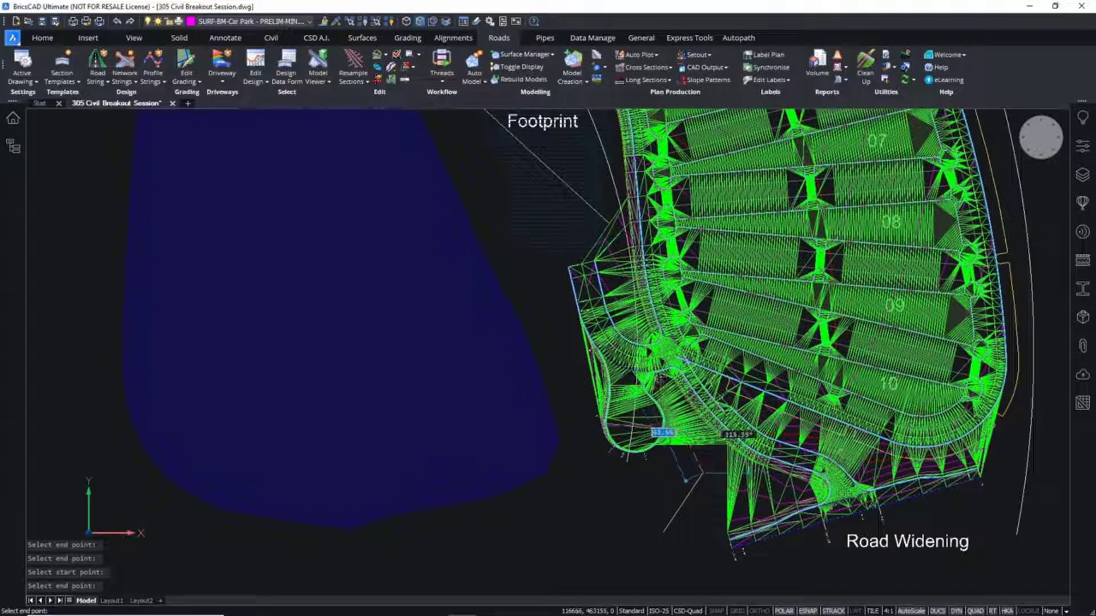
{"action": "left_click", "coordinate": [662, 386]}
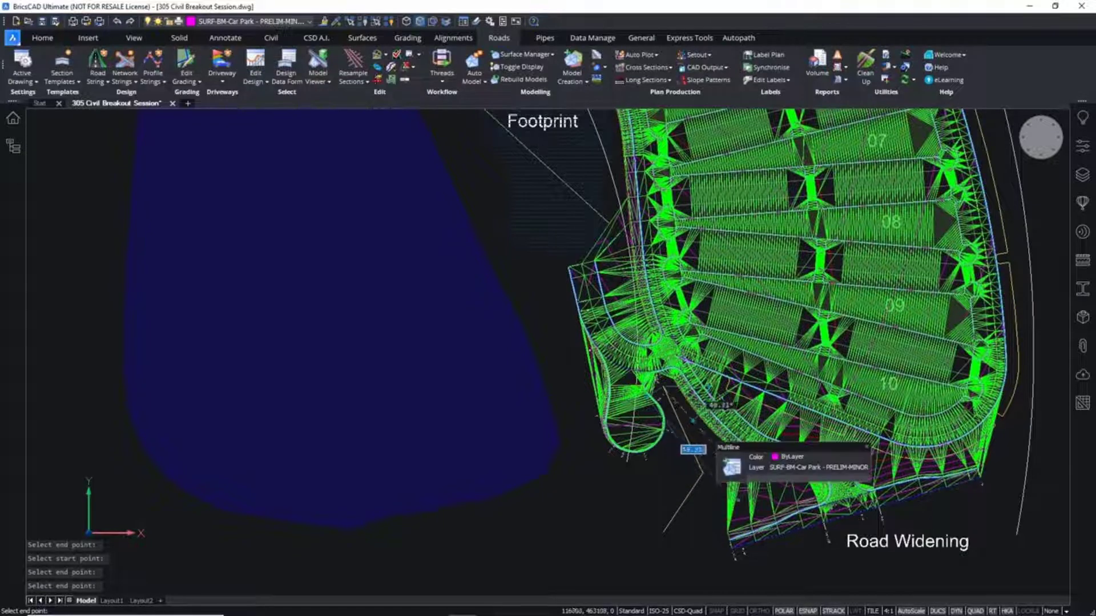
{"action": "left_click", "coordinate": [754, 487]}
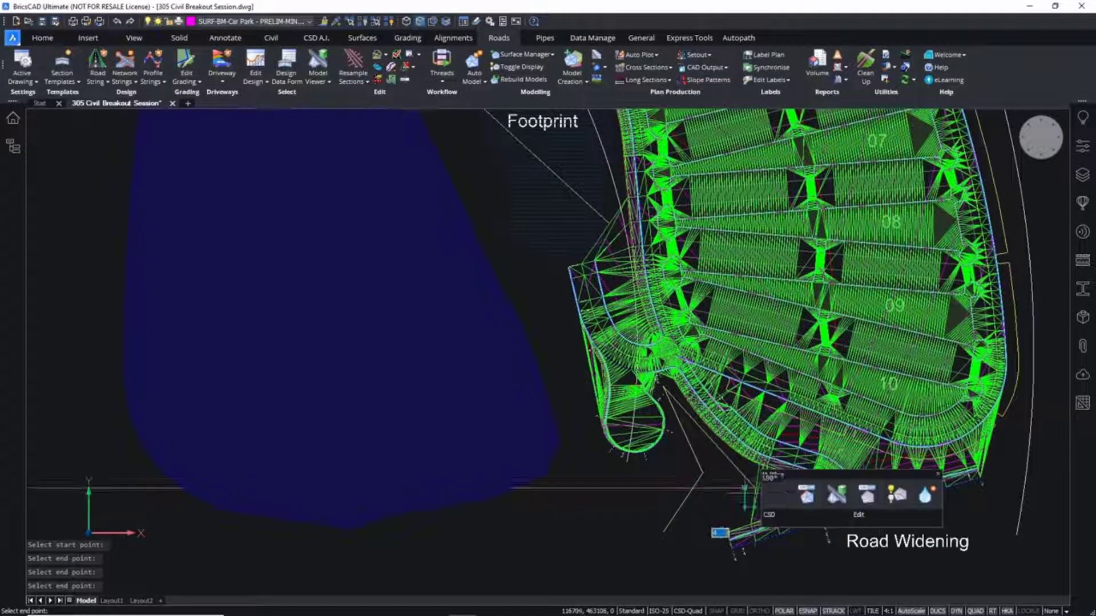
{"action": "middle_click_drag", "start_coordinate": [722, 528], "coordinate": [641, 497]}
{"action": "left_click", "coordinate": [689, 457]}
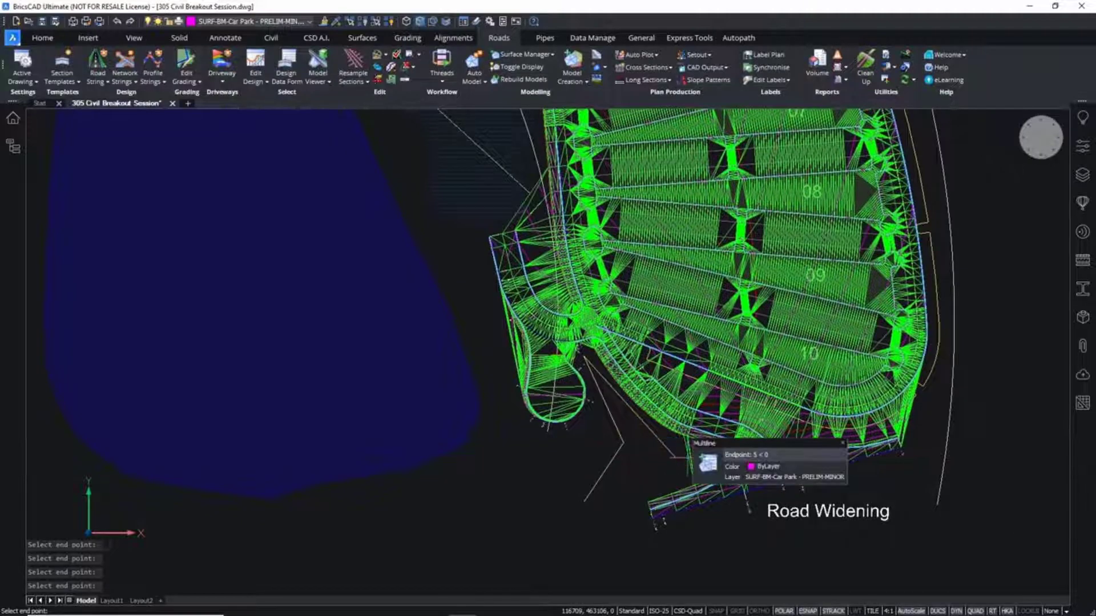
{"action": "right_click", "coordinate": [688, 458]}
Step: Delete the stray edges between the road end and the outer loop near island 01, starting at 116551, 463454, and close the surface editor
{"action": "middle_click_drag", "start_coordinate": [643, 361], "coordinate": [657, 459]}
{"action": "scroll", "coordinate": [666, 429], "scroll_direction": "down", "scroll_amount": 3}
{"action": "middle_click_drag", "start_coordinate": [626, 289], "coordinate": [747, 409]}
{"action": "scroll", "coordinate": [630, 188], "scroll_direction": "up", "scroll_amount": 5}
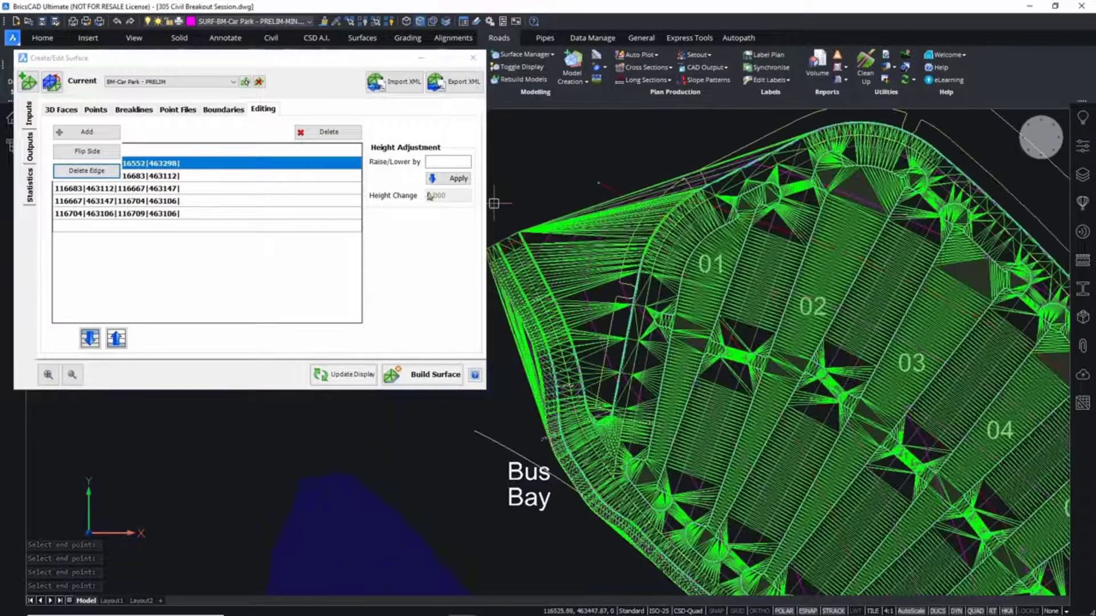
{"action": "left_click", "coordinate": [93, 134]}
{"action": "left_click", "coordinate": [92, 172]}
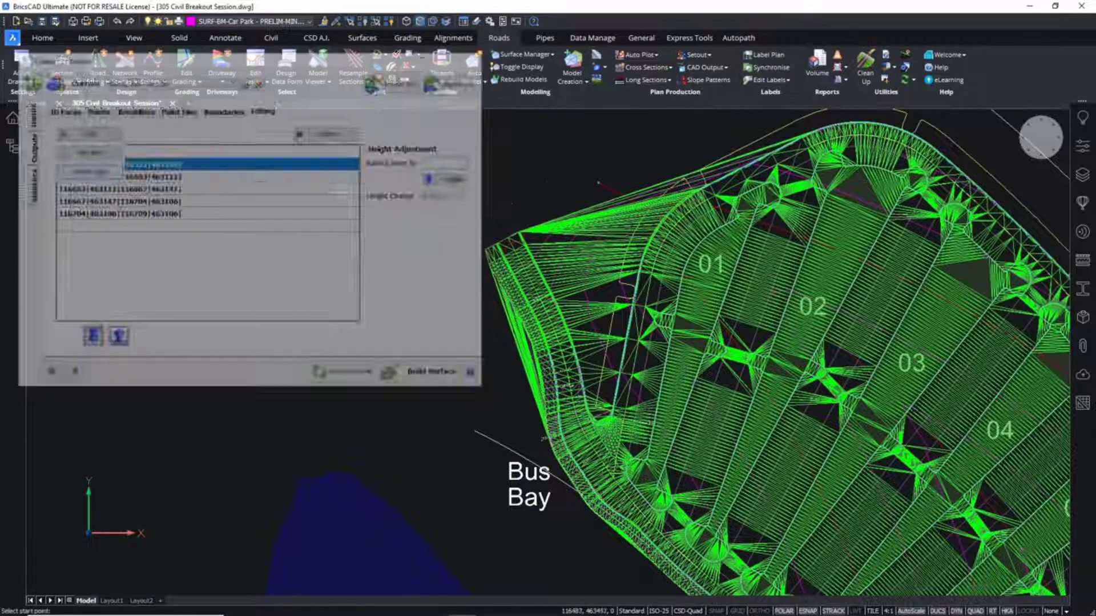
{"action": "left_click", "coordinate": [600, 381]}
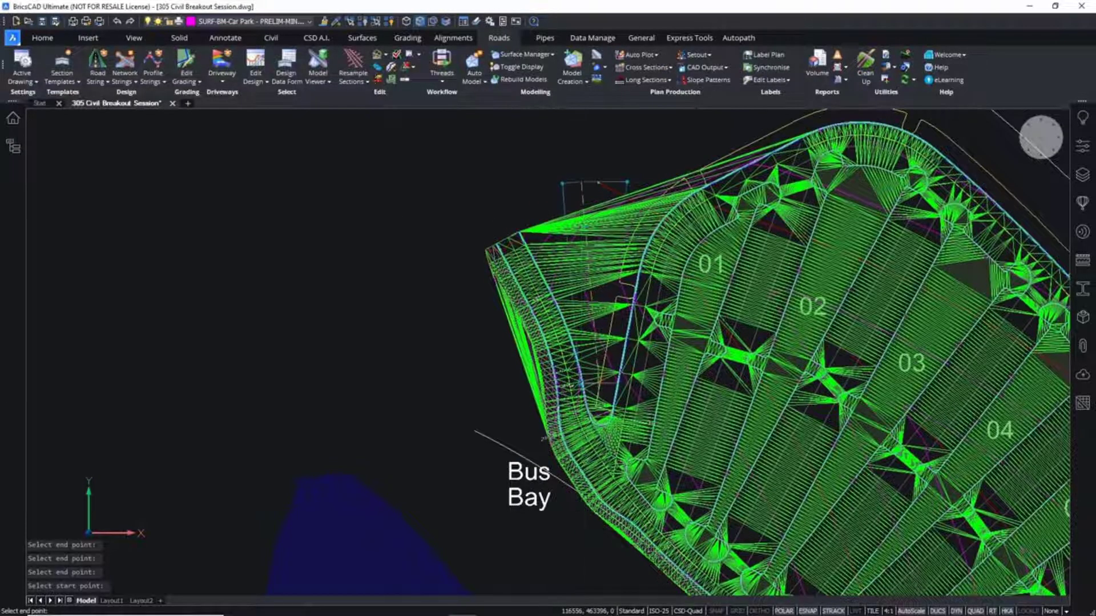
{"action": "key", "text": "Return"}
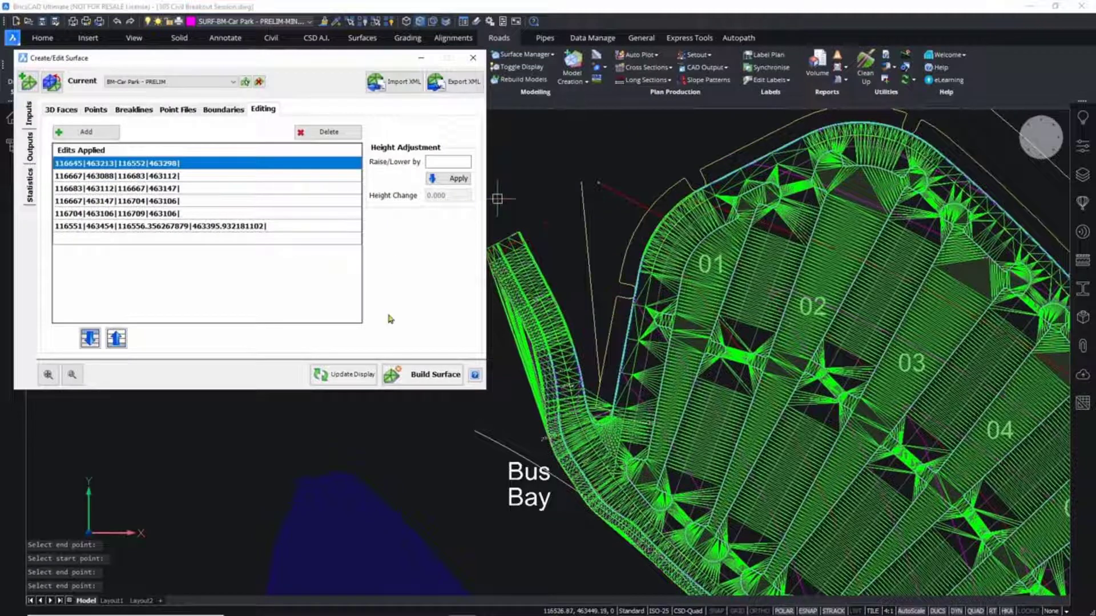
{"action": "left_click", "coordinate": [472, 58]}
Step: Turn off the triangle display of the edited surface BM-Car Park - PRELIM
{"action": "scroll", "coordinate": [556, 323], "scroll_direction": "up", "scroll_amount": 3}
{"action": "mouse_move", "coordinate": [548, 297]}
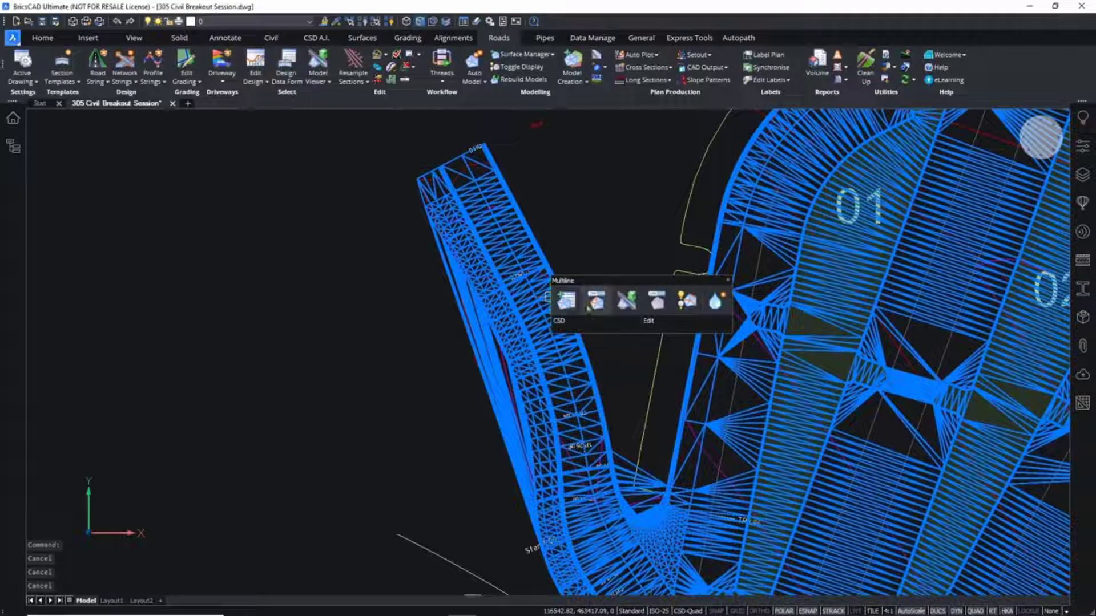
{"action": "left_click", "coordinate": [605, 310]}
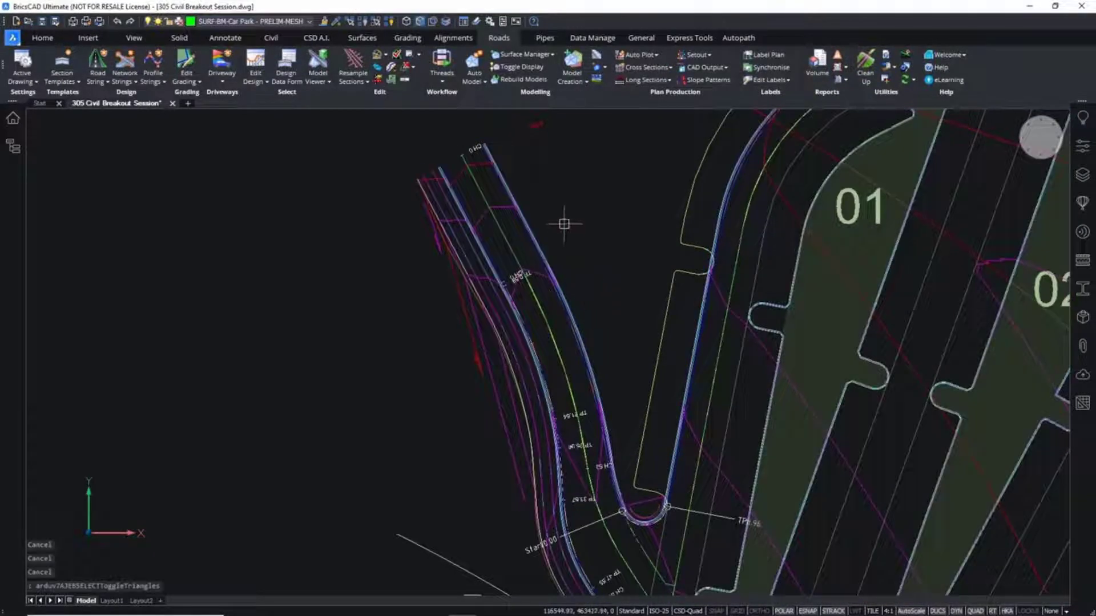
{"action": "scroll", "coordinate": [564, 223], "scroll_direction": "down", "scroll_amount": 5}
{"action": "mouse_move", "coordinate": [786, 276]}
{"action": "middle_mouse_down"}
{"action": "mouse_move", "coordinate": [594, 217]}
{"action": "mouse_move", "coordinate": [536, 183]}
{"action": "middle_mouse_up"}
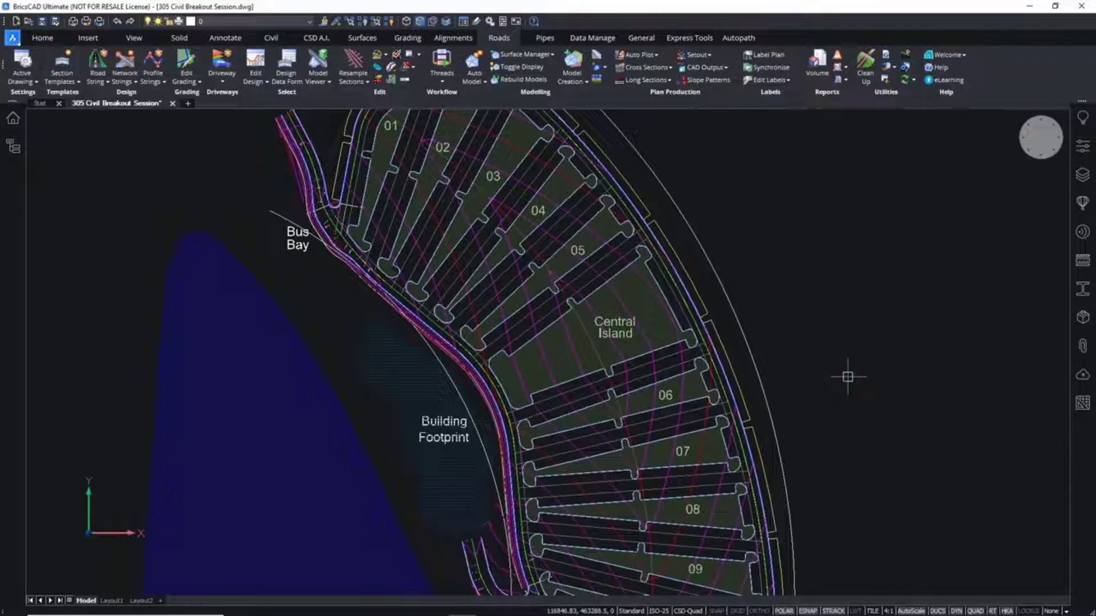
Step: Display BM-Car Park - PRELIM in the Model Viewer as the primary design, with the base surface turned off
{"action": "scroll", "coordinate": [521, 326], "scroll_direction": "up", "scroll_amount": 5}
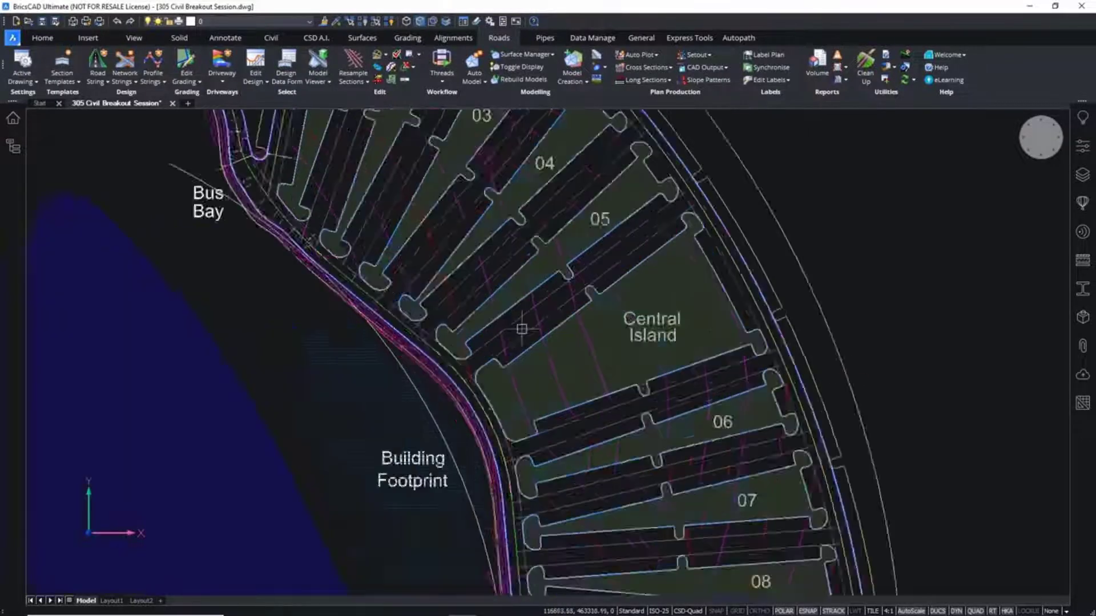
{"action": "mouse_move", "coordinate": [547, 281]}
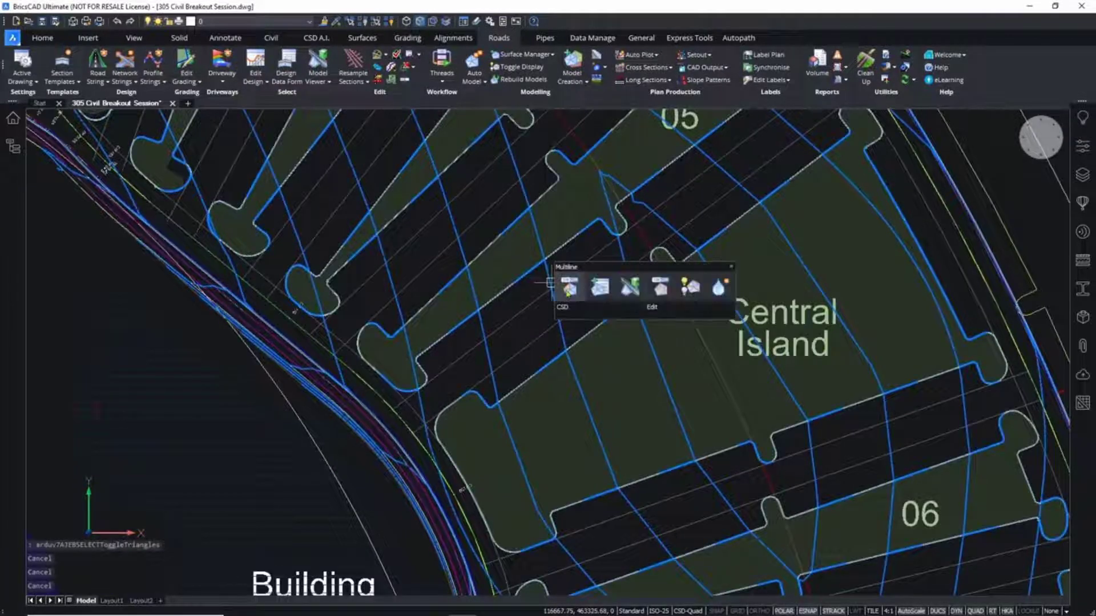
{"action": "left_click", "coordinate": [630, 287]}
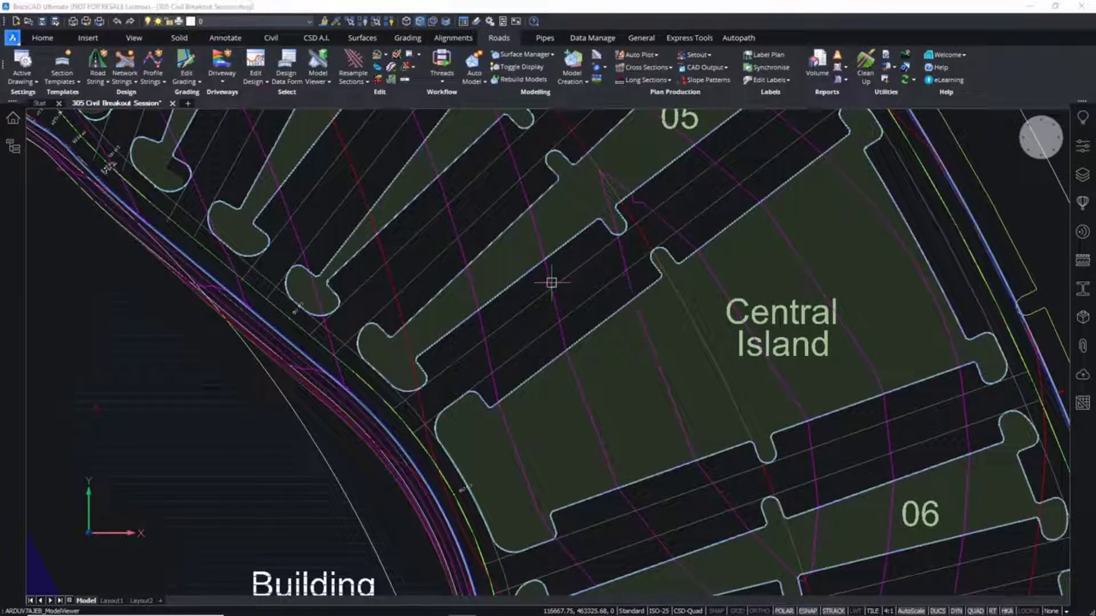
{"action": "left_click_drag", "start_coordinate": [1093, 109], "coordinate": [718, 59]}
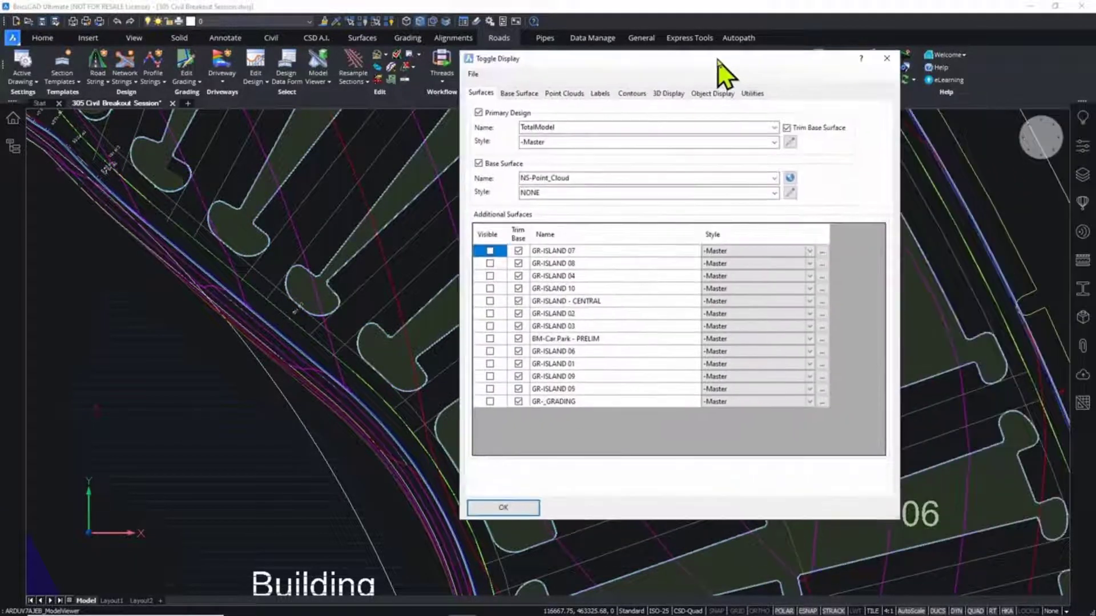
{"action": "left_click", "coordinate": [478, 164]}
{"action": "left_click", "coordinate": [774, 128]}
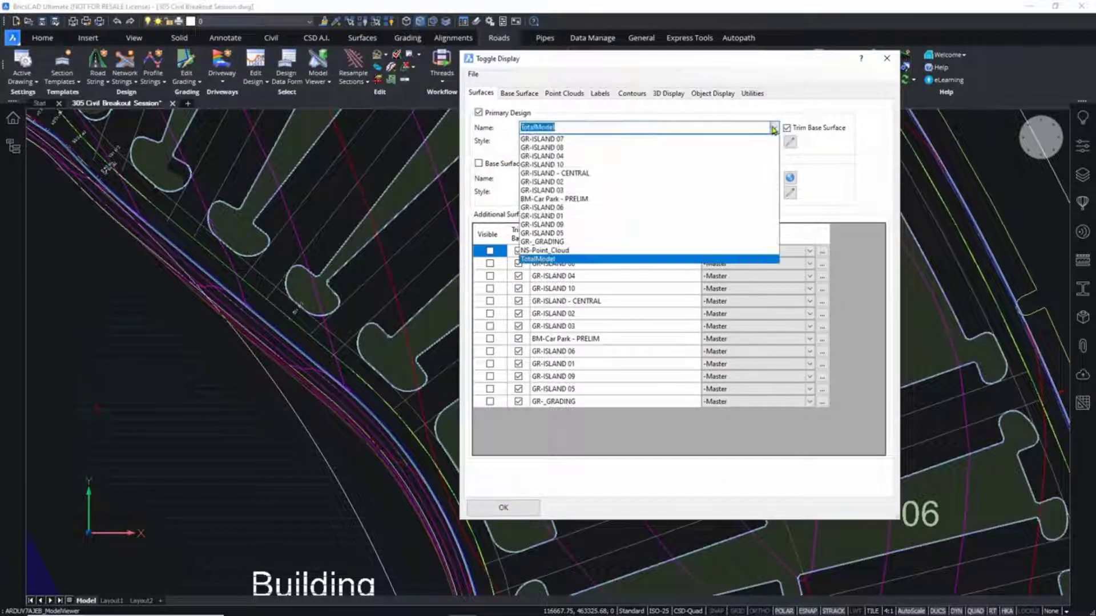
{"action": "left_click", "coordinate": [563, 200]}
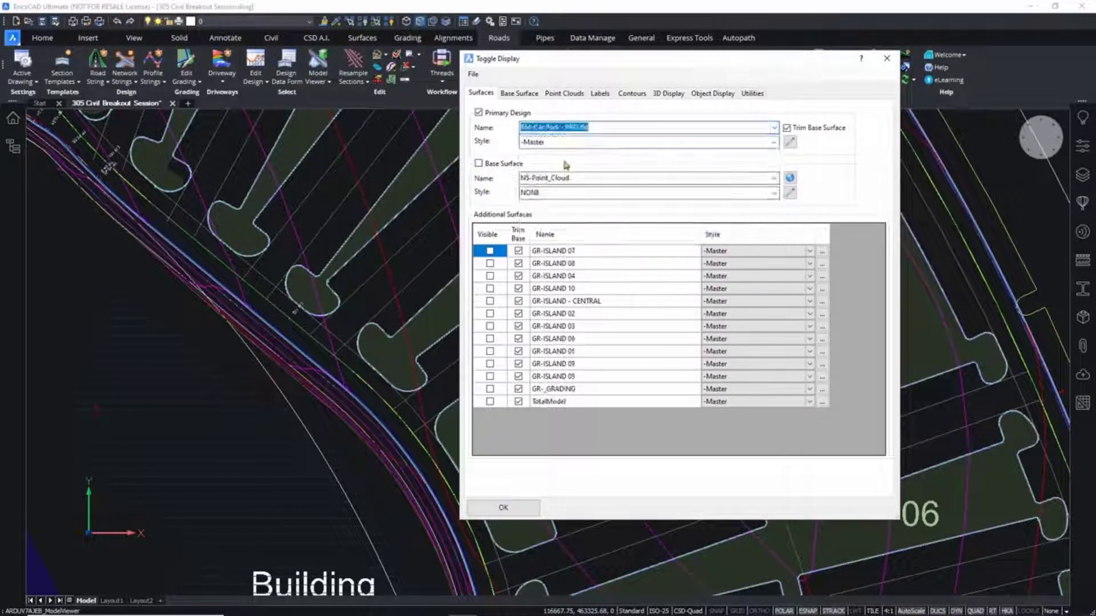
{"action": "left_click", "coordinate": [504, 507]}
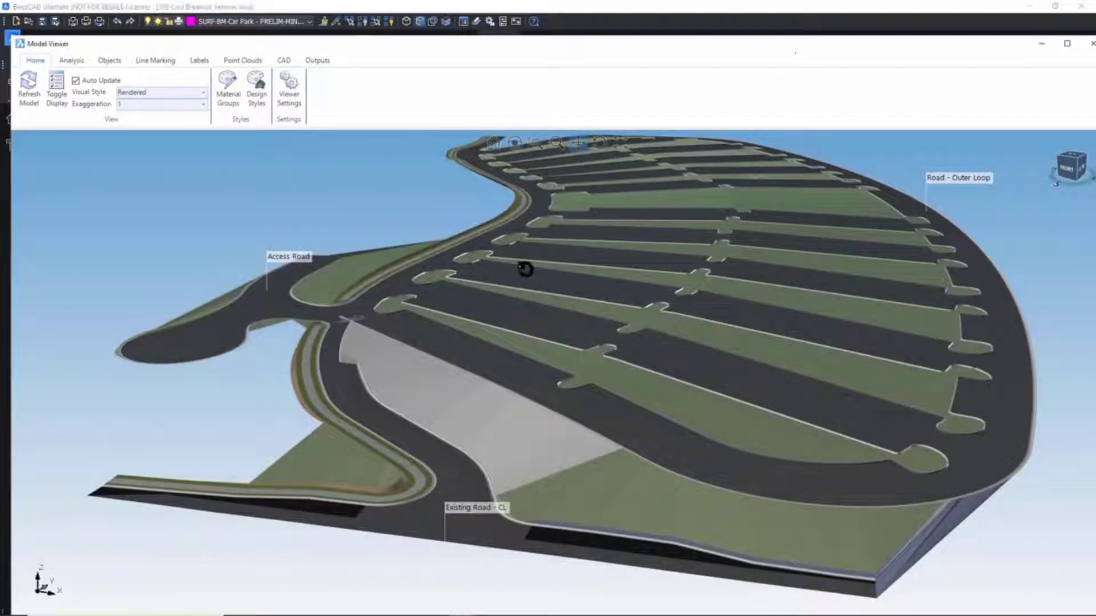
Step: Examine the rendered car park islands and the Access Road intersection in 3D
{"action": "middle_click_drag", "start_coordinate": [525, 268], "coordinate": [628, 336], "text": "shift"}
{"action": "scroll", "coordinate": [368, 341], "scroll_direction": "up", "scroll_amount": 1}
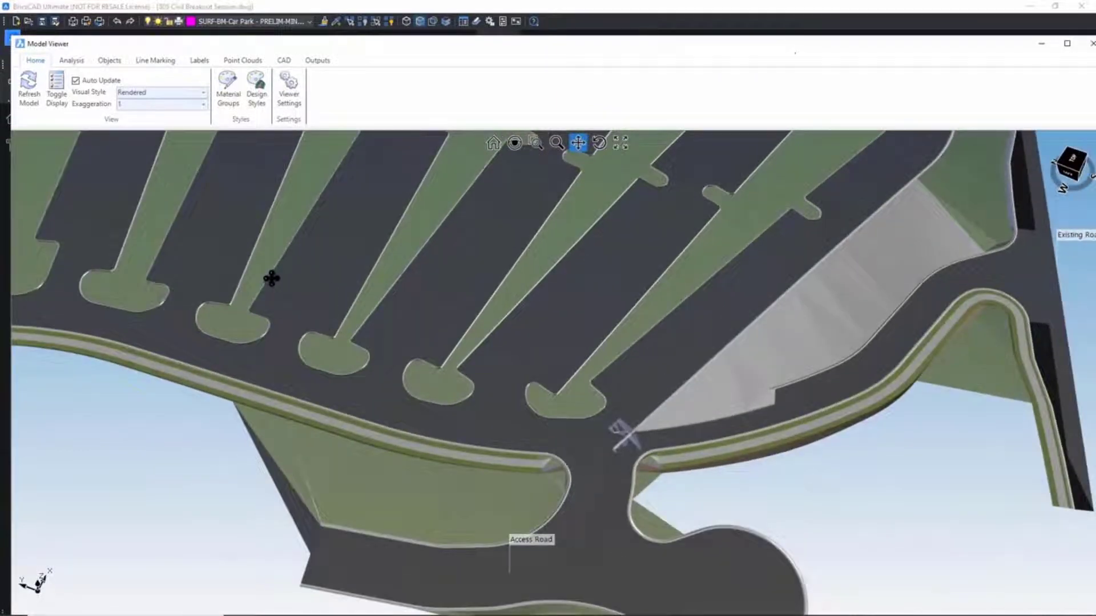
{"action": "left_click_drag", "start_coordinate": [271, 278], "coordinate": [330, 310]}
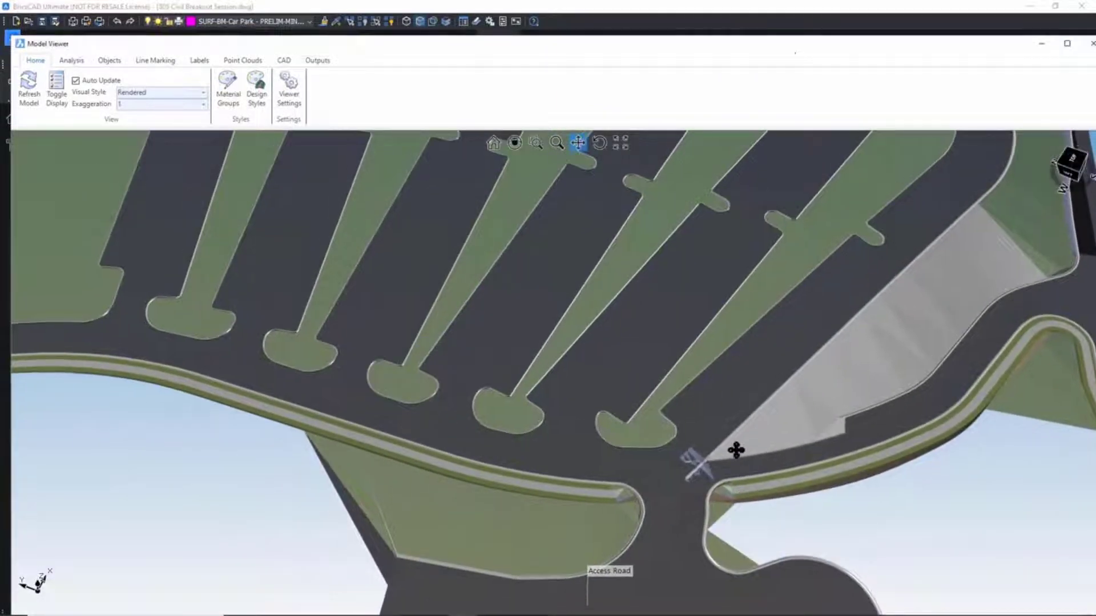
Step: Examine the rendered outer road's footpath, verge and kerb up close, and the whole car park with its islands in 3D
{"action": "left_click_drag", "start_coordinate": [285, 319], "coordinate": [981, 430]}
{"action": "scroll", "coordinate": [590, 393], "scroll_direction": "down", "scroll_amount": 1}
{"action": "left_click_drag", "start_coordinate": [516, 434], "coordinate": [508, 358]}
{"action": "left_click_drag", "start_coordinate": [392, 379], "coordinate": [452, 347]}
{"action": "middle_click_drag", "start_coordinate": [521, 371], "coordinate": [451, 352]}
{"action": "scroll", "coordinate": [684, 341], "scroll_direction": "up", "scroll_amount": 3}
{"action": "scroll", "coordinate": [536, 337], "scroll_direction": "up", "scroll_amount": 5}
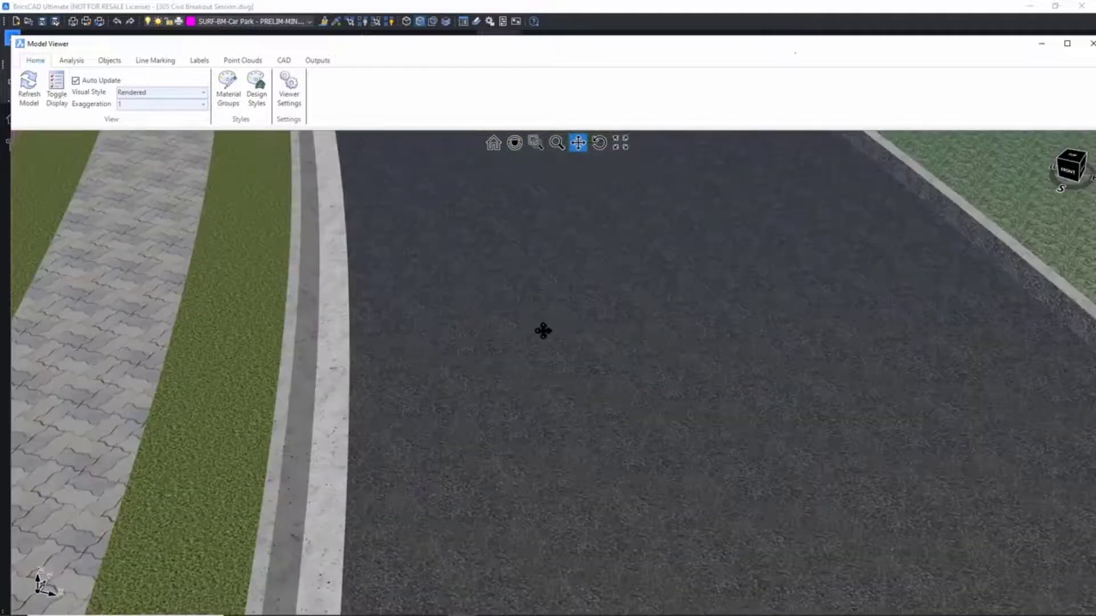
{"action": "scroll", "coordinate": [543, 331], "scroll_direction": "down", "scroll_amount": 3}
{"action": "middle_click_drag", "start_coordinate": [567, 356], "coordinate": [560, 345]}
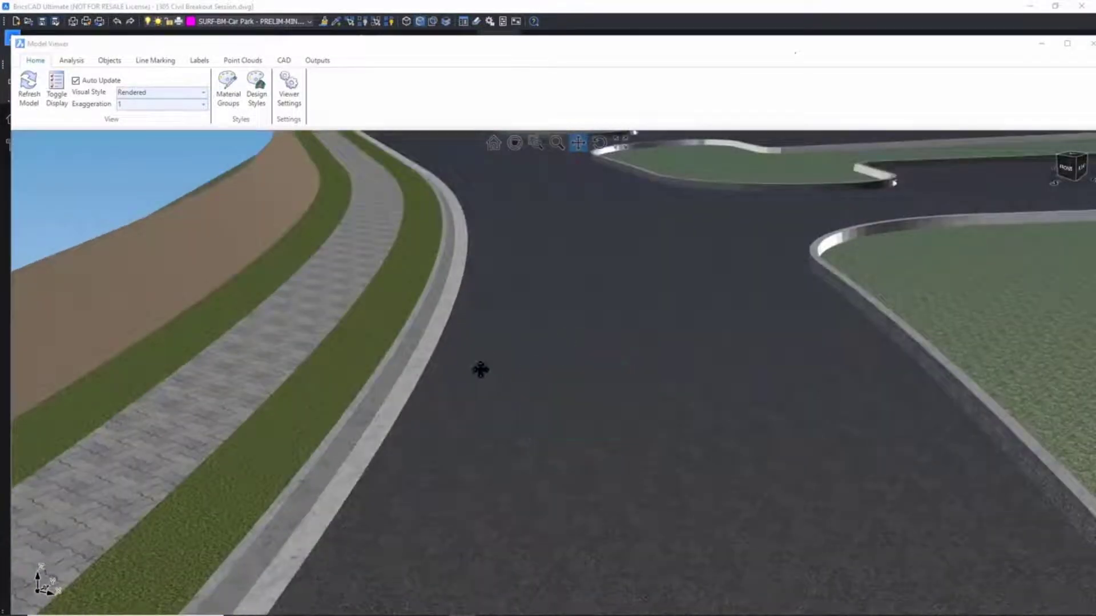
{"action": "left_click_drag", "start_coordinate": [481, 370], "coordinate": [572, 355]}
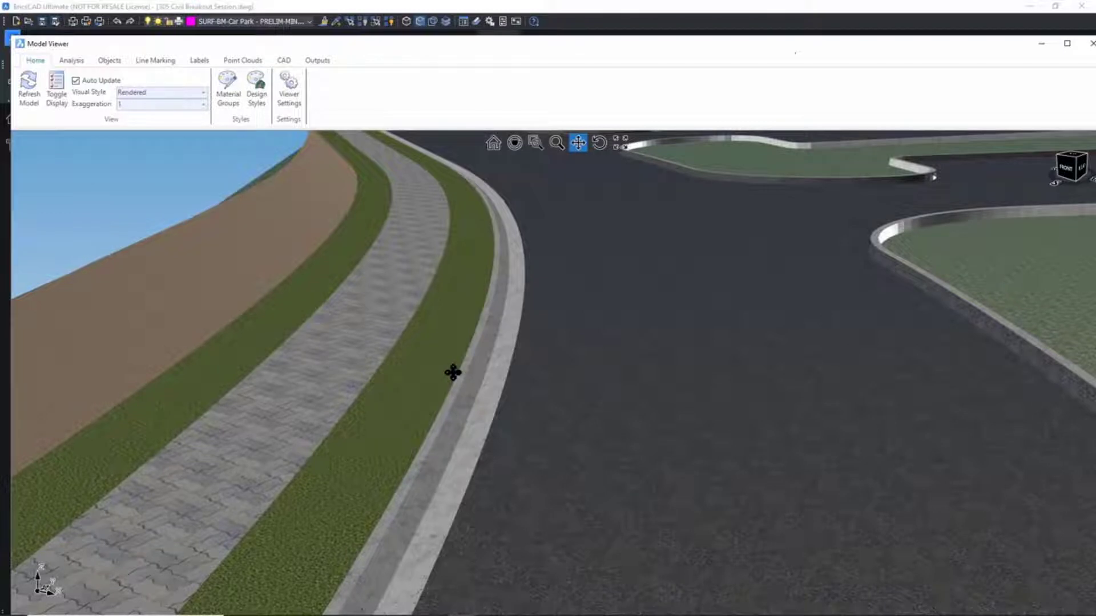
{"action": "middle_click_drag", "start_coordinate": [580, 389], "coordinate": [540, 448]}
{"action": "left_click_drag", "start_coordinate": [668, 362], "coordinate": [379, 582]}
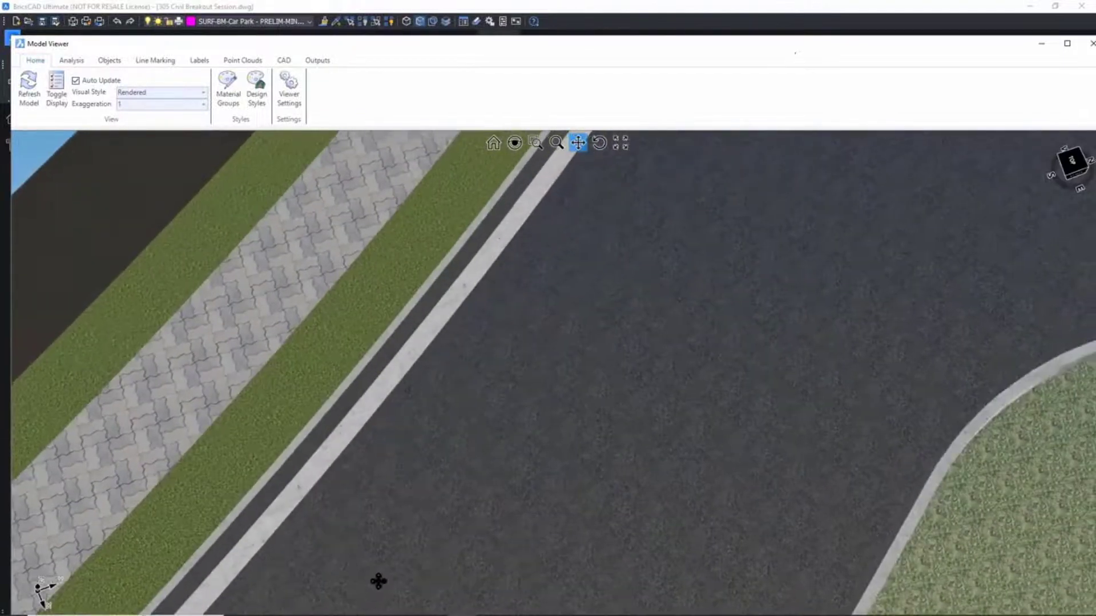
{"action": "left_click_drag", "start_coordinate": [824, 295], "coordinate": [427, 458]}
{"action": "left_click_drag", "start_coordinate": [367, 491], "coordinate": [587, 384]}
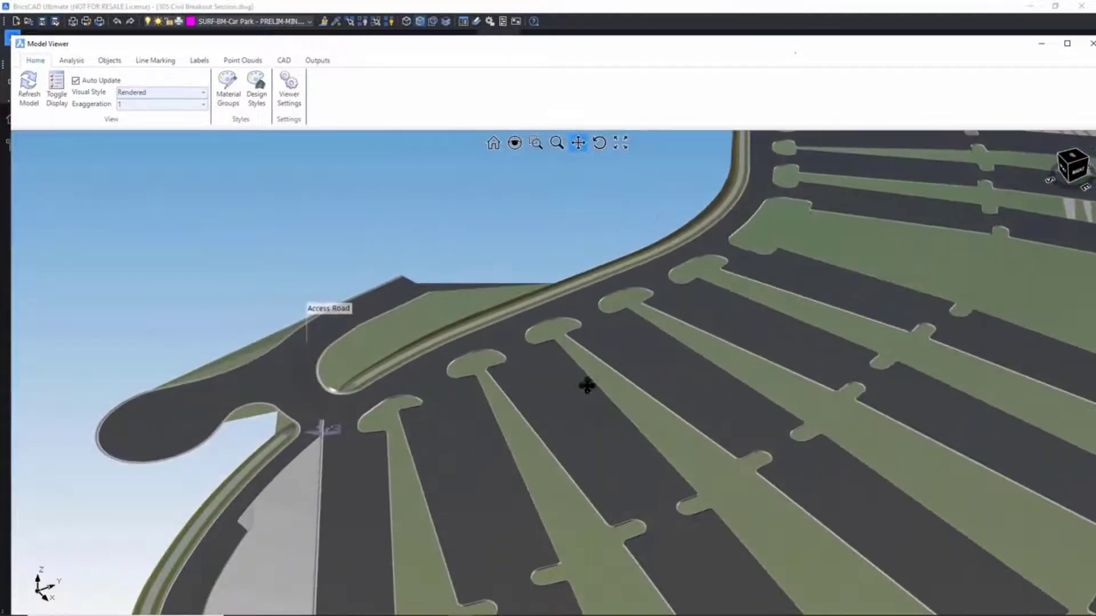
{"action": "left_click_drag", "start_coordinate": [359, 433], "coordinate": [386, 435]}
{"action": "middle_click_drag", "start_coordinate": [386, 436], "coordinate": [452, 377]}
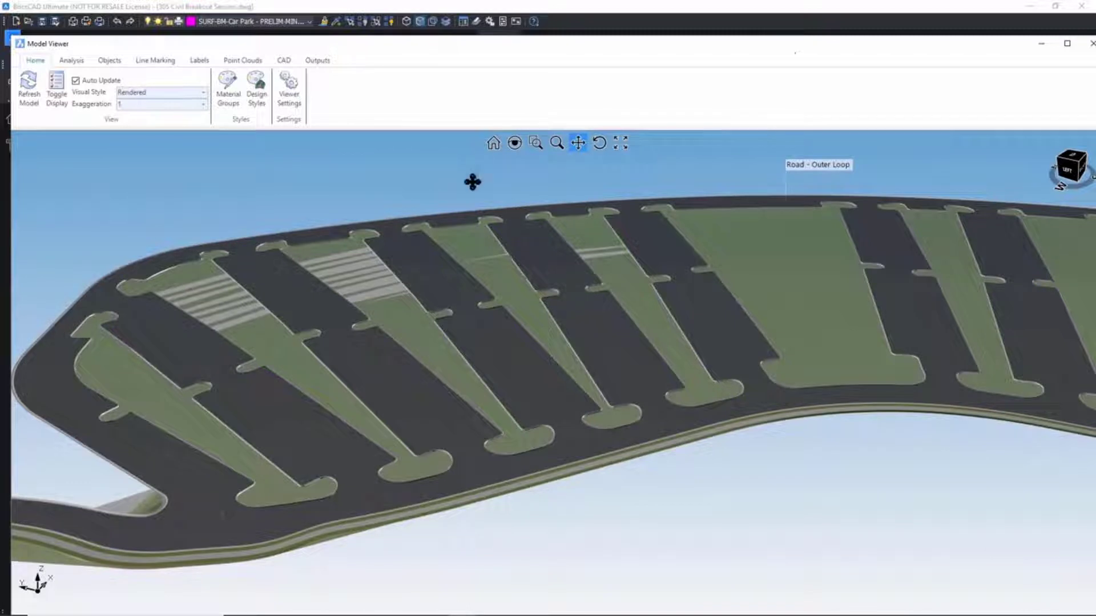
Step: Move the Model Viewer aside and turn off the contour display of surface BM-Car Park - PRELIM in the drawing
{"action": "left_click_drag", "start_coordinate": [466, 47], "coordinate": [460, 53]}
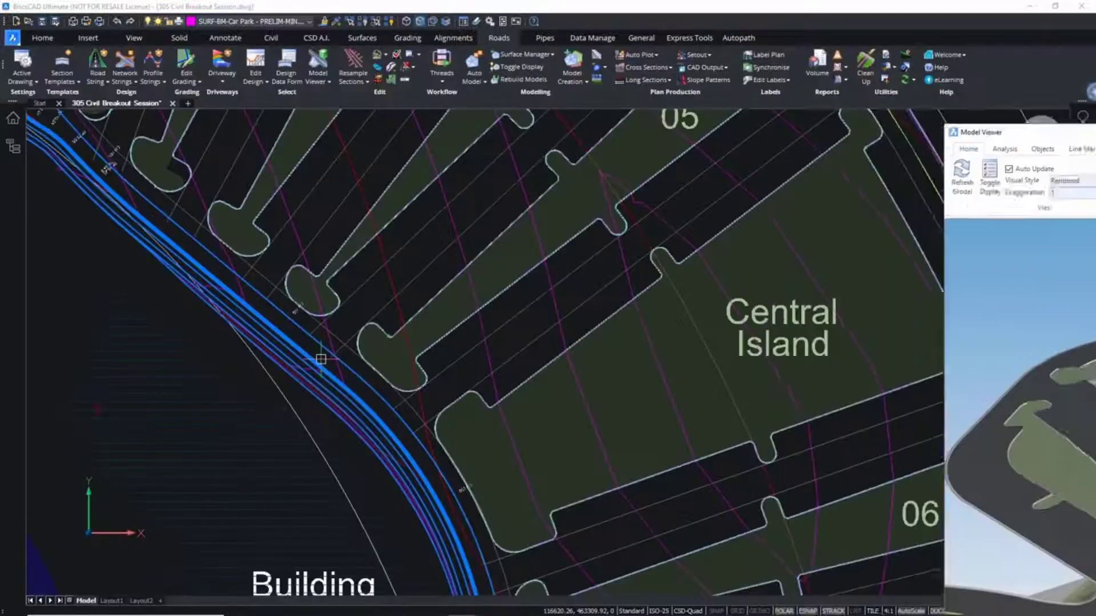
{"action": "left_click", "coordinate": [320, 359]}
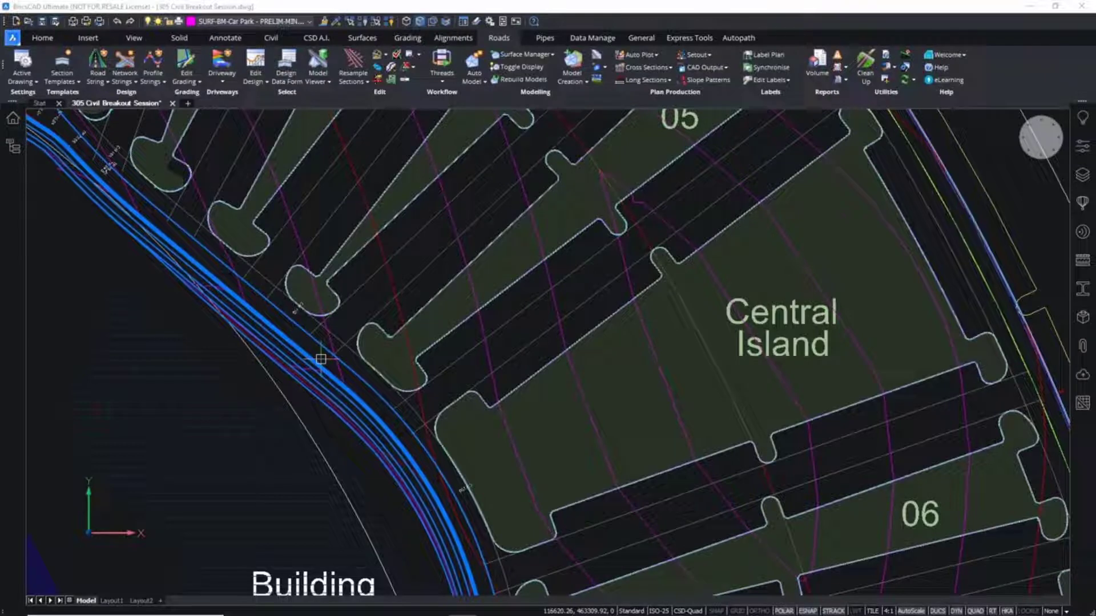
{"action": "middle_click_drag", "start_coordinate": [394, 305], "coordinate": [406, 322]}
{"action": "scroll", "coordinate": [396, 291], "scroll_direction": "down", "scroll_amount": 3}
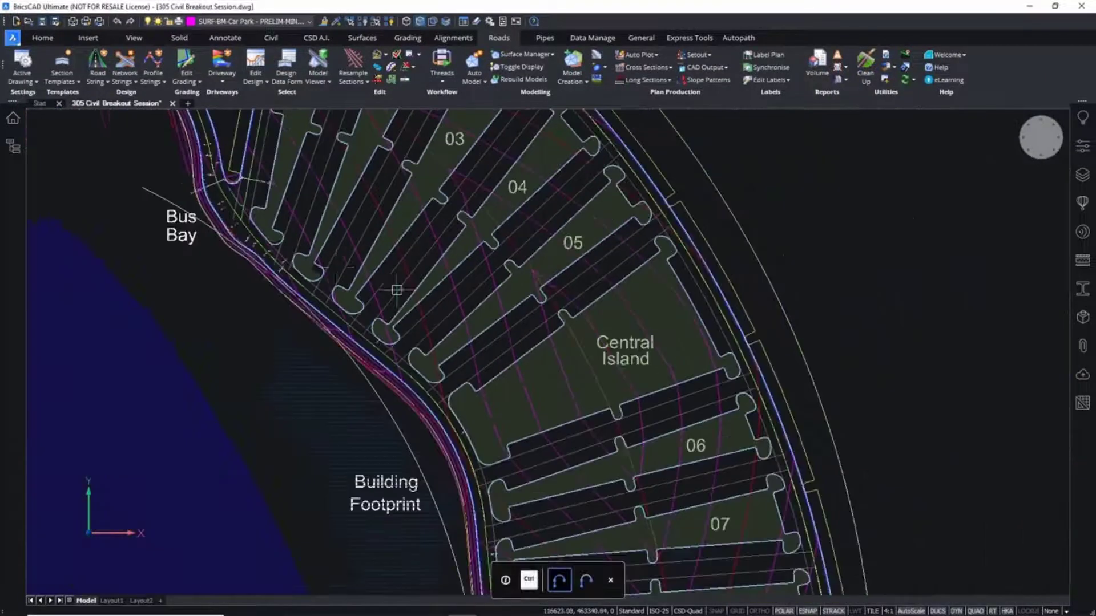
{"action": "scroll", "coordinate": [254, 241], "scroll_direction": "up", "scroll_amount": 3}
{"action": "key", "text": "Escape"}
{"action": "key", "text": "Escape"}
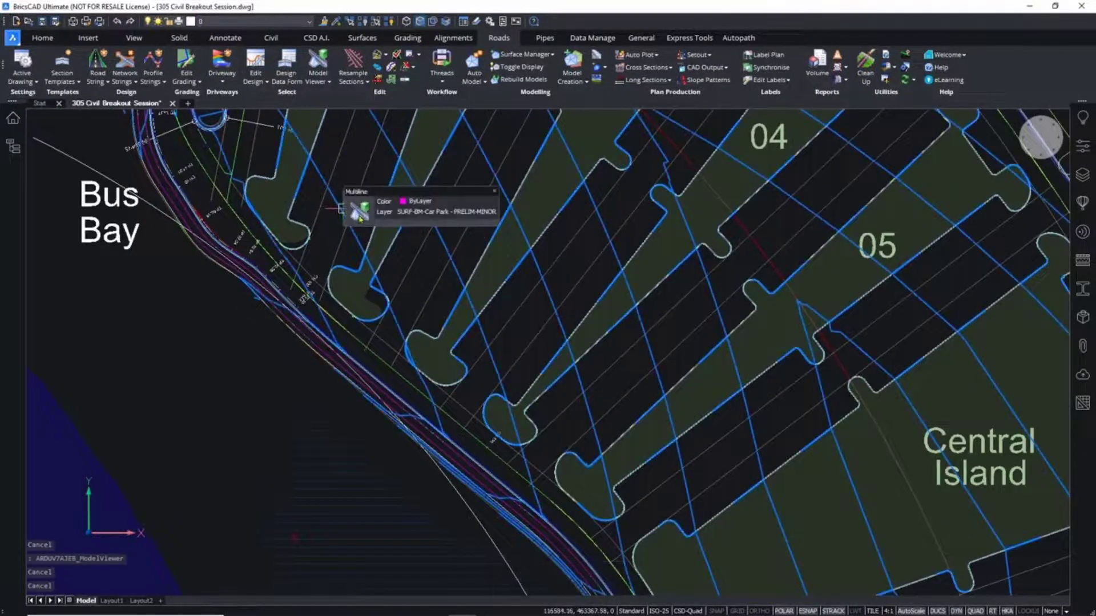
{"action": "left_click", "coordinate": [360, 211]}
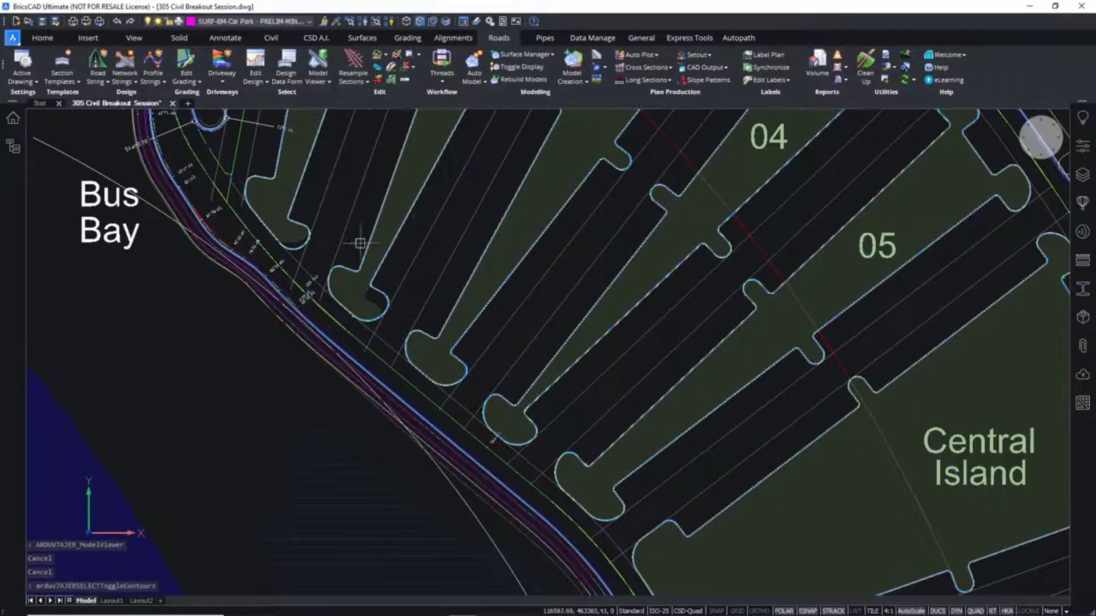
{"action": "scroll", "coordinate": [306, 286], "scroll_direction": "up", "scroll_amount": 3}
{"action": "key", "text": "Escape"}
{"action": "key", "text": "Escape"}
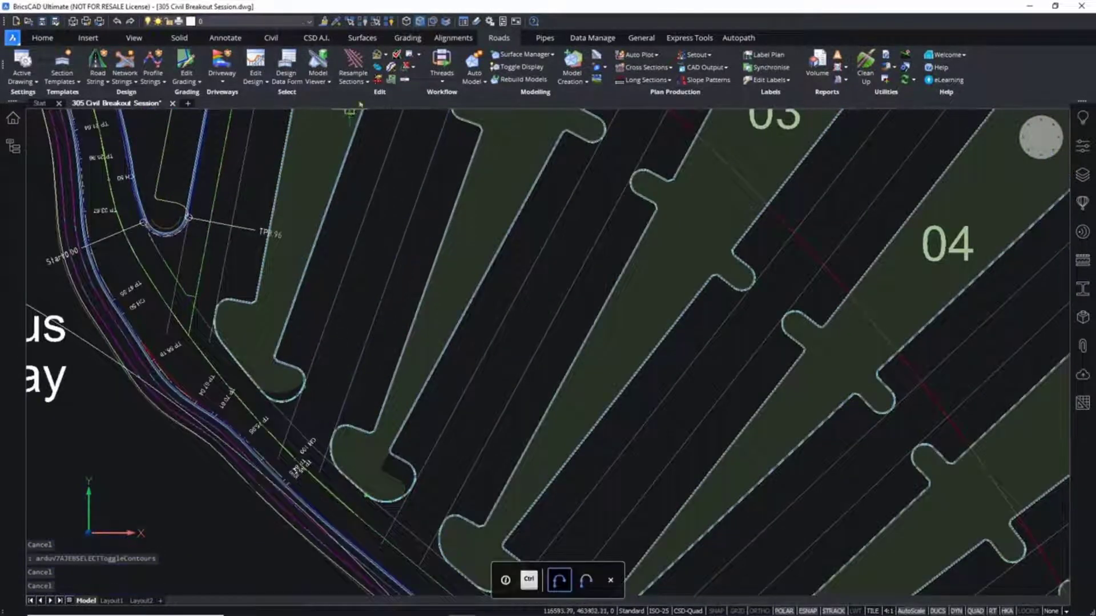
Step: Turn on the linemarking - dashed layer and check its centre lines between the islands by selecting them
{"action": "left_click", "coordinate": [279, 24]}
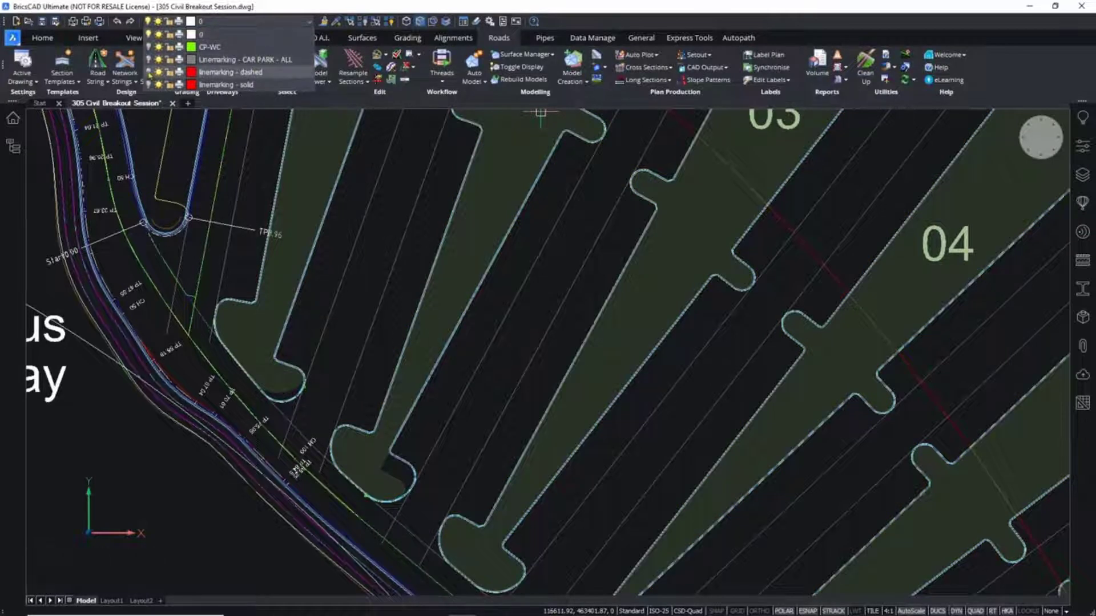
{"action": "left_click", "coordinate": [217, 72]}
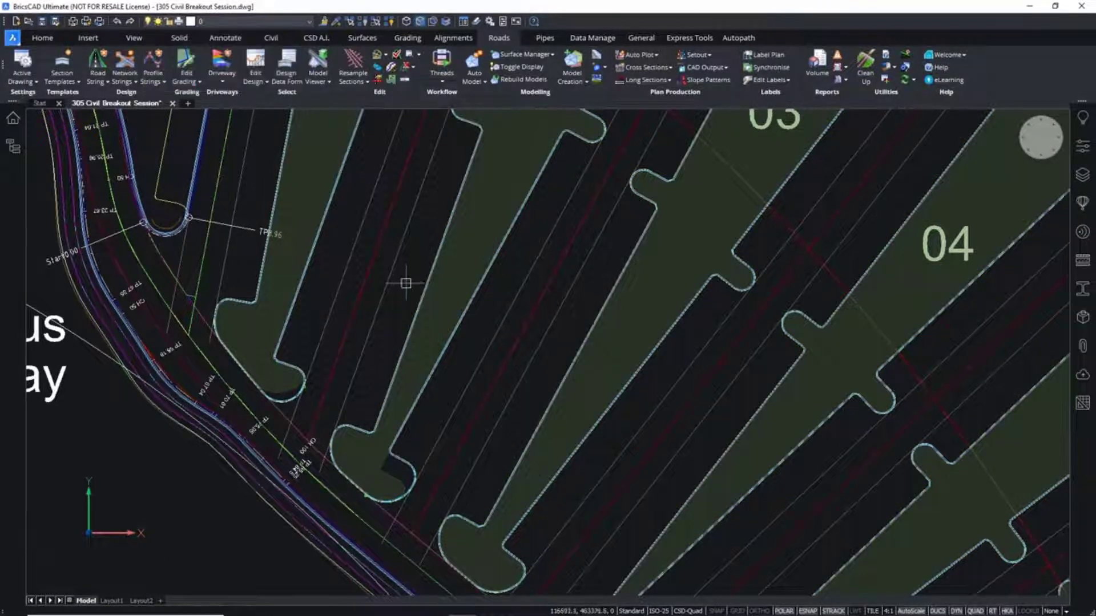
{"action": "left_click", "coordinate": [518, 343]}
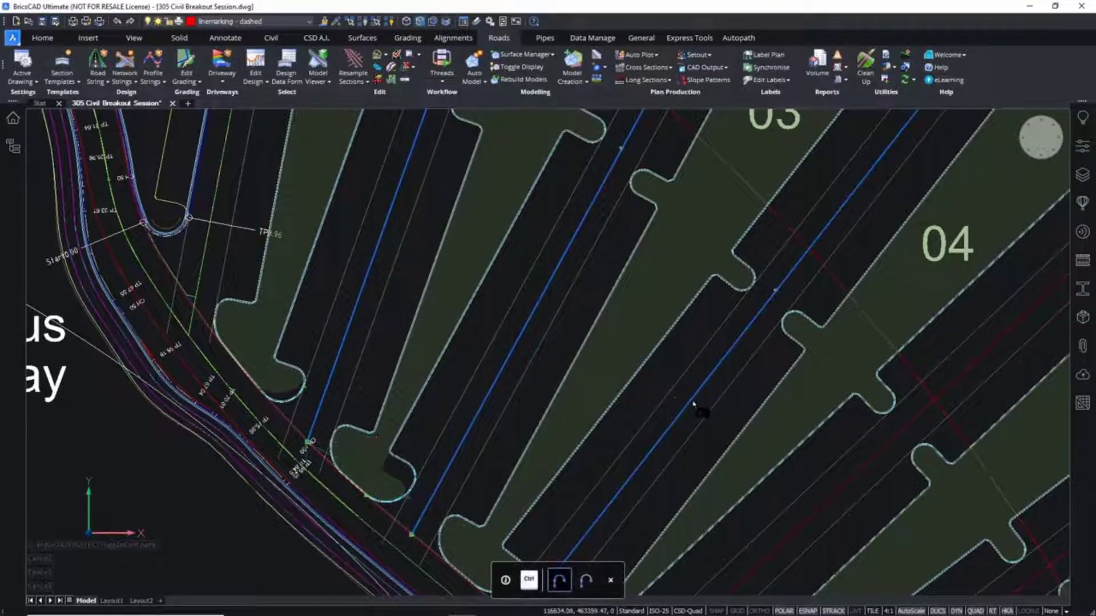
{"action": "key", "text": "Escape"}
Step: Turn on the Linemarking - CAR PARK - ALL layer to show the parking bay lines around the islands
{"action": "left_click", "coordinate": [257, 21]}
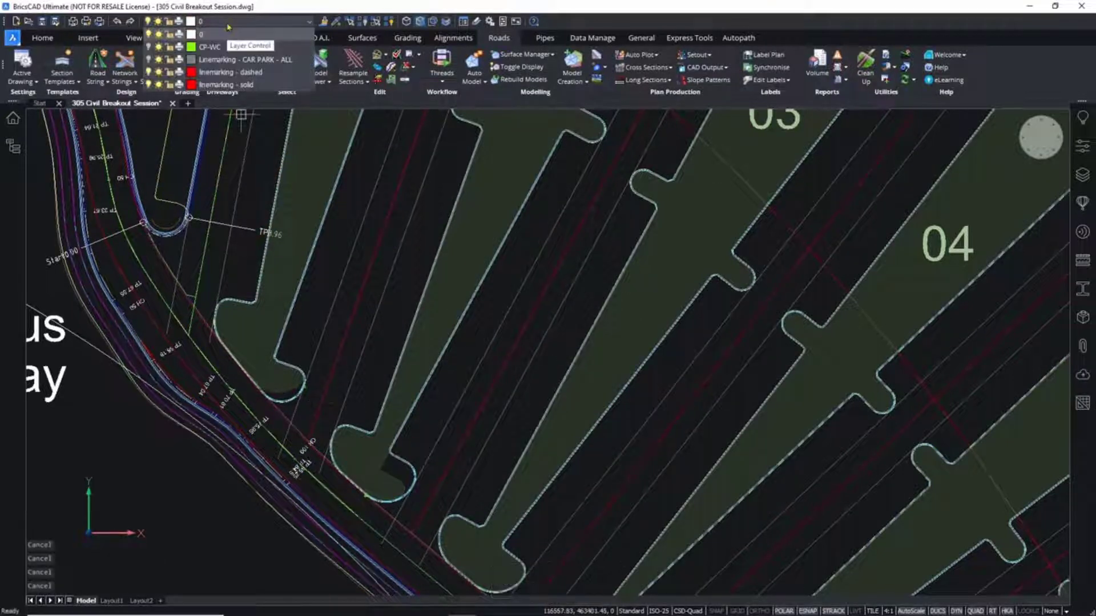
{"action": "left_click", "coordinate": [147, 60]}
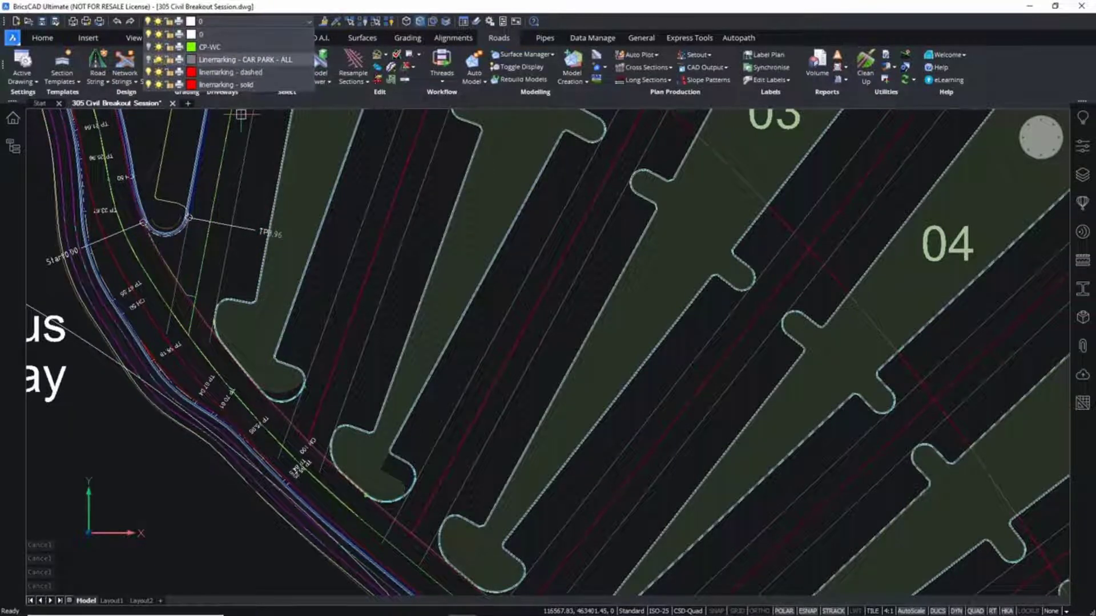
{"action": "middle_click_drag", "start_coordinate": [407, 249], "coordinate": [431, 345]}
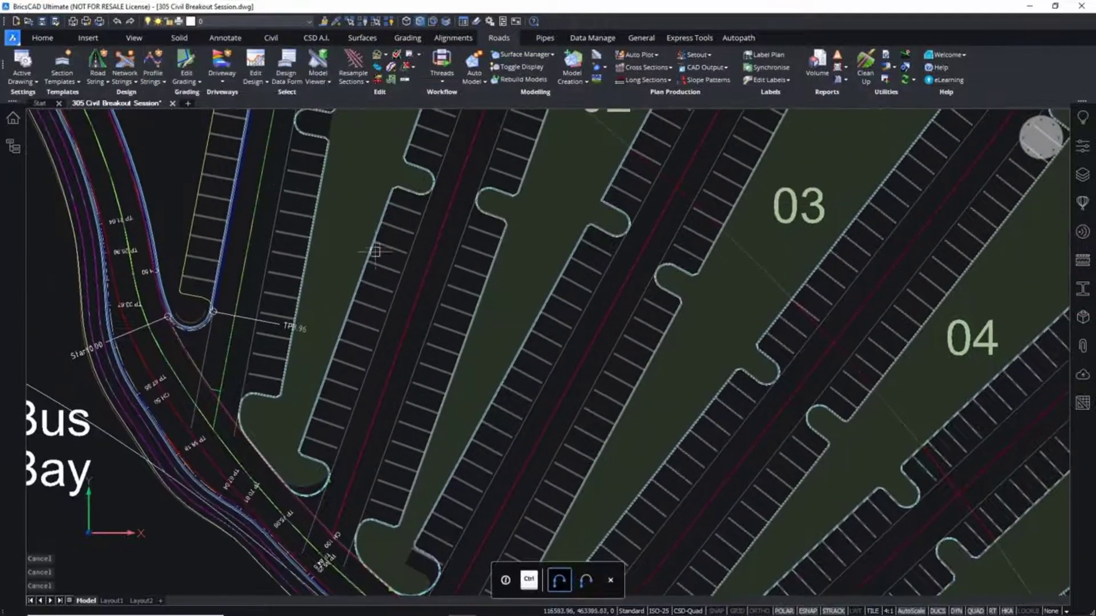
{"action": "key", "text": "Escape"}
{"action": "key", "text": "Escape"}
{"action": "key", "text": "Escape"}
{"action": "key", "text": "Escape"}
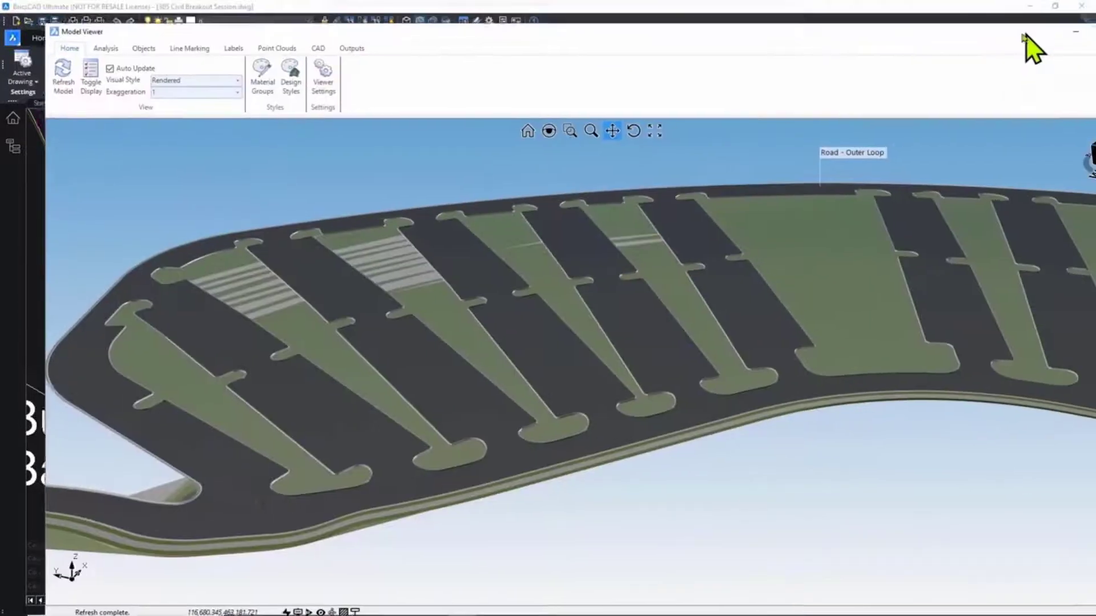
Step: Open the line marking setup in the Model Viewer and add an entry for marking by polyline layer
{"action": "left_click", "coordinate": [157, 49]}
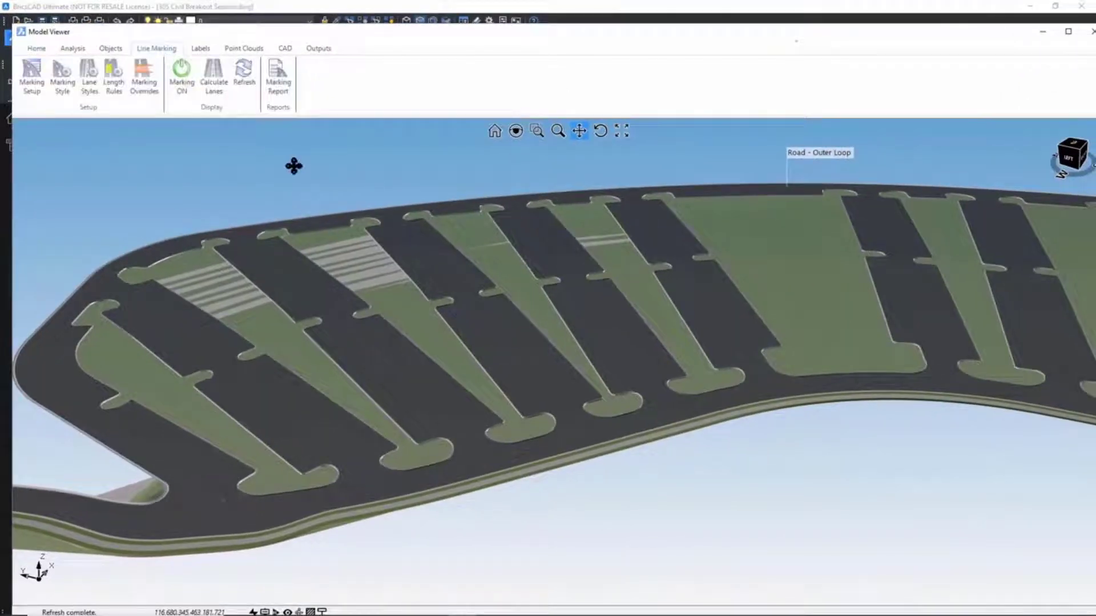
{"action": "left_click", "coordinate": [32, 76]}
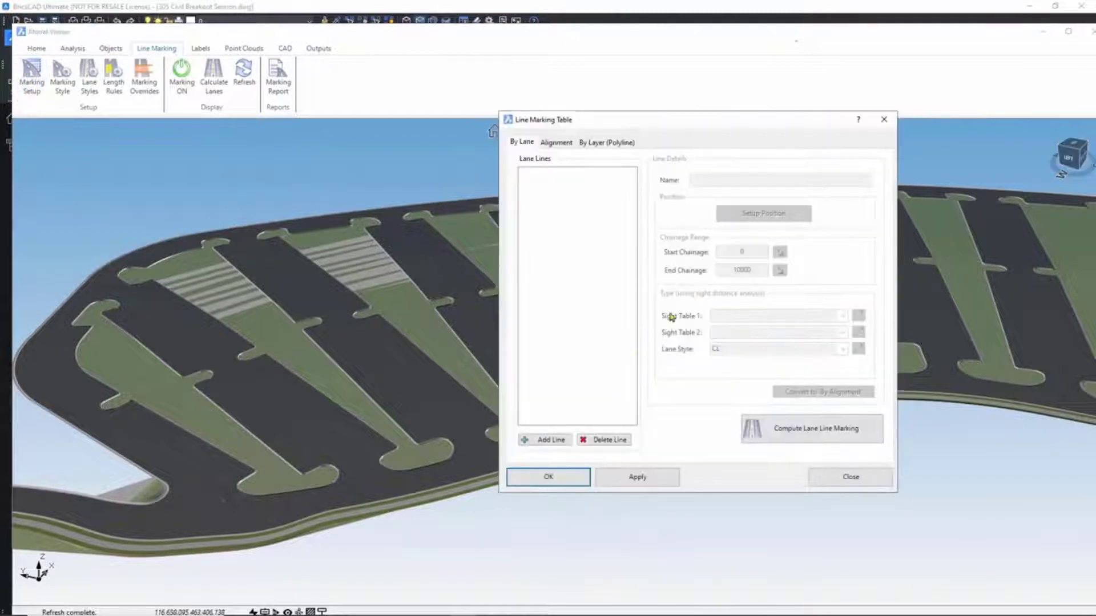
{"action": "left_click", "coordinate": [557, 142]}
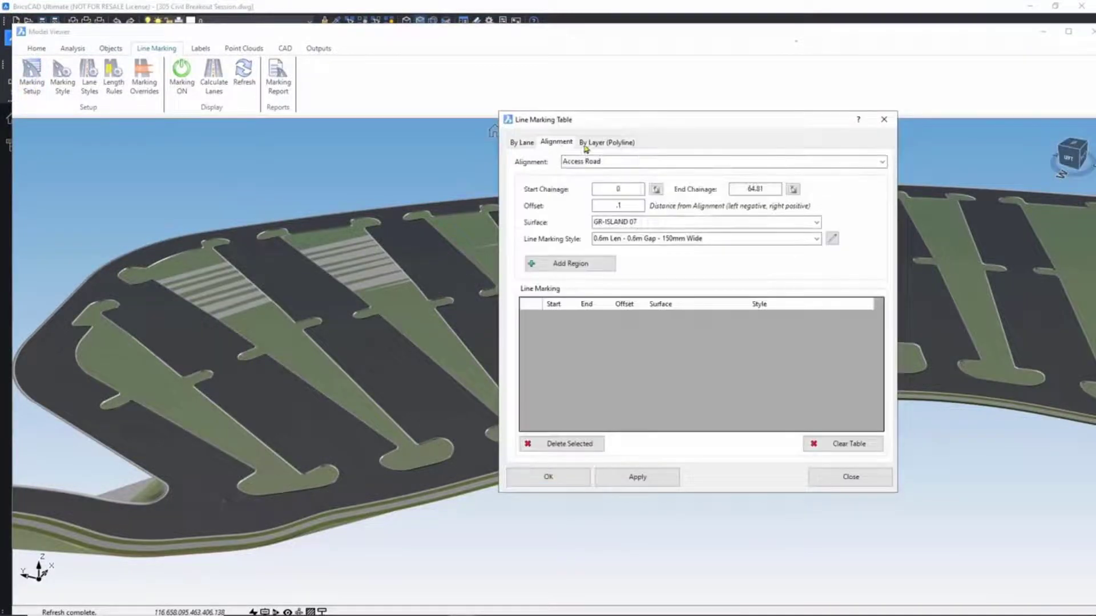
{"action": "left_click", "coordinate": [615, 143]}
{"action": "left_click", "coordinate": [571, 168]}
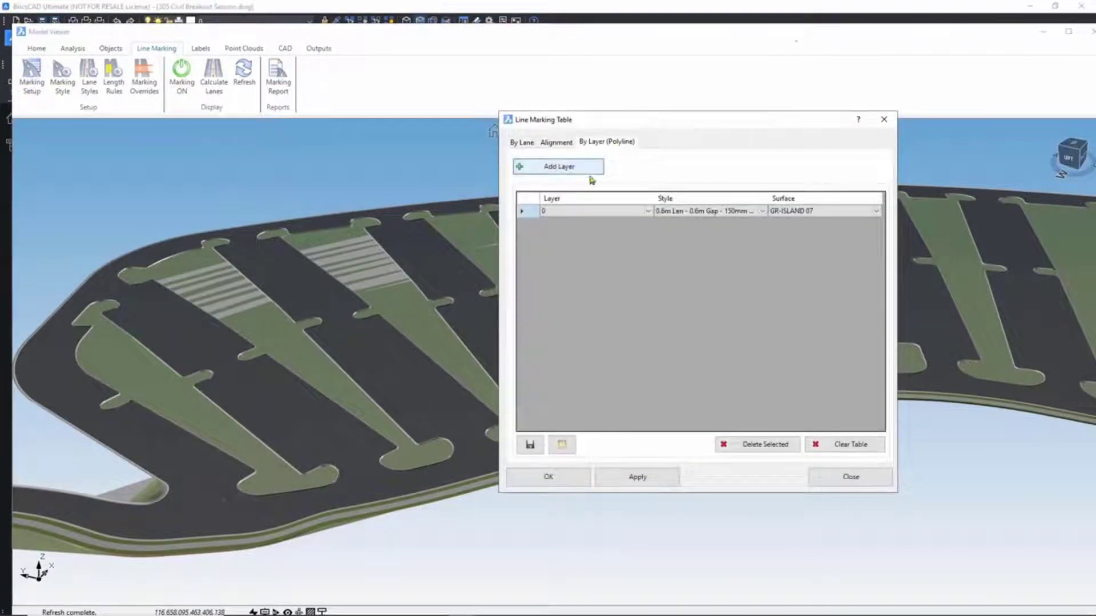
Step: Set the first line marking entry to layer linemarking - dashed on surface BM-Car Park - PRELIM
{"action": "left_click", "coordinate": [647, 211]}
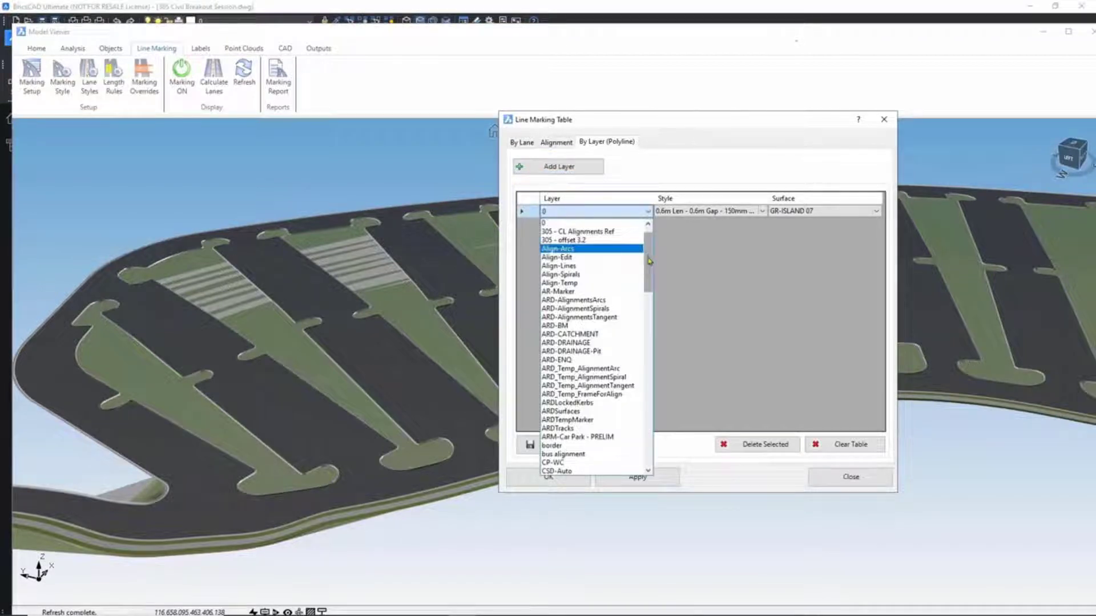
{"action": "left_click_drag", "start_coordinate": [645, 243], "coordinate": [662, 316]}
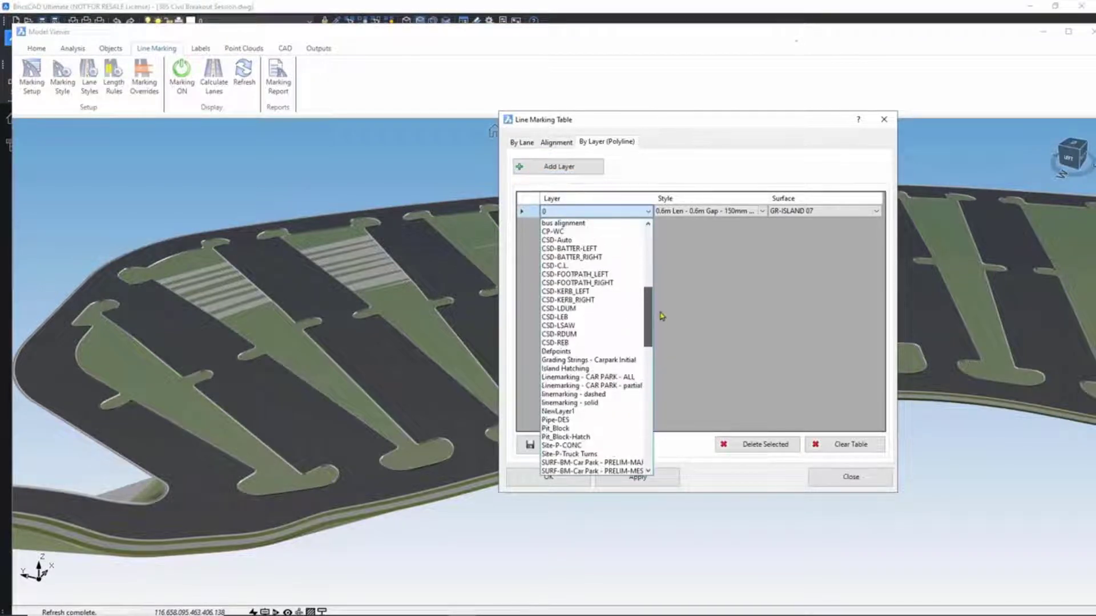
{"action": "left_click", "coordinate": [596, 396]}
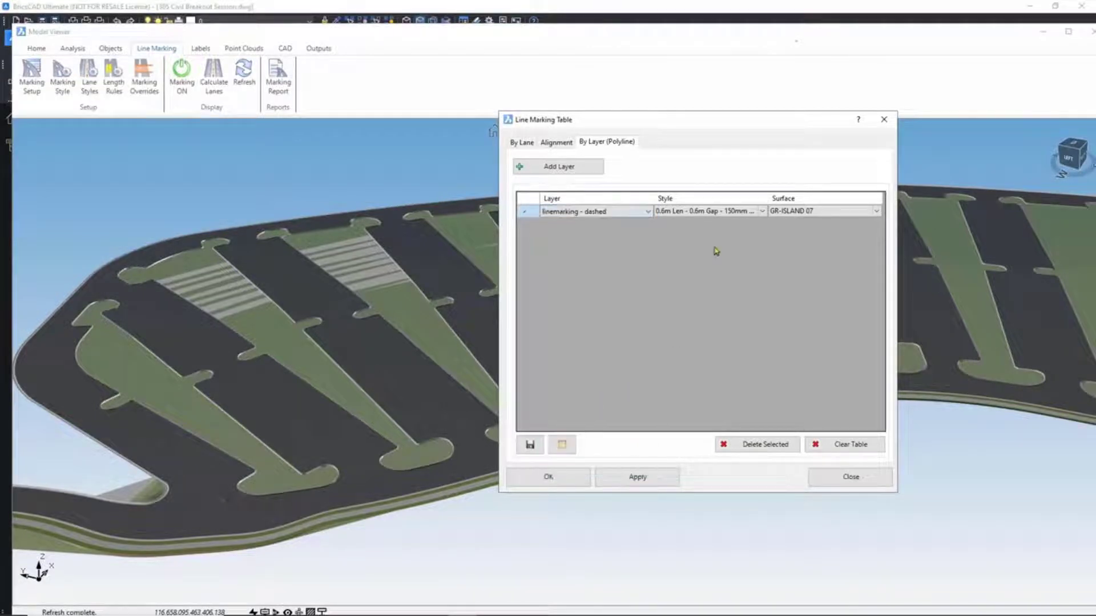
{"action": "left_click", "coordinate": [877, 212]}
{"action": "left_click", "coordinate": [788, 229]}
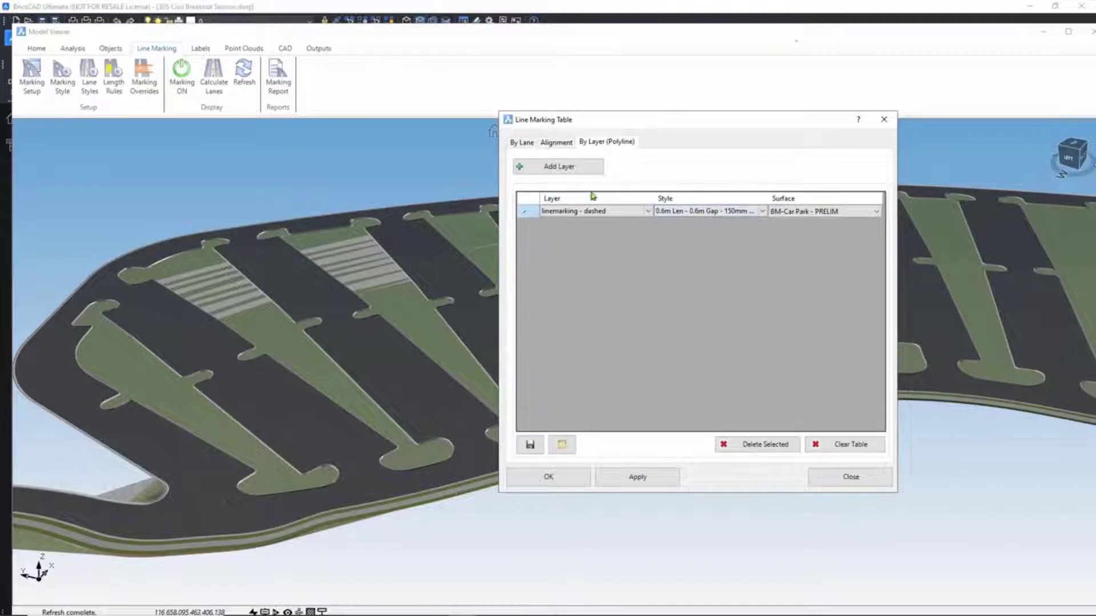
Step: Add a second line marking entry for layer linemarking - solid with the style Continuous - 100mm Wide
{"action": "left_click", "coordinate": [562, 166]}
{"action": "left_click", "coordinate": [649, 226]}
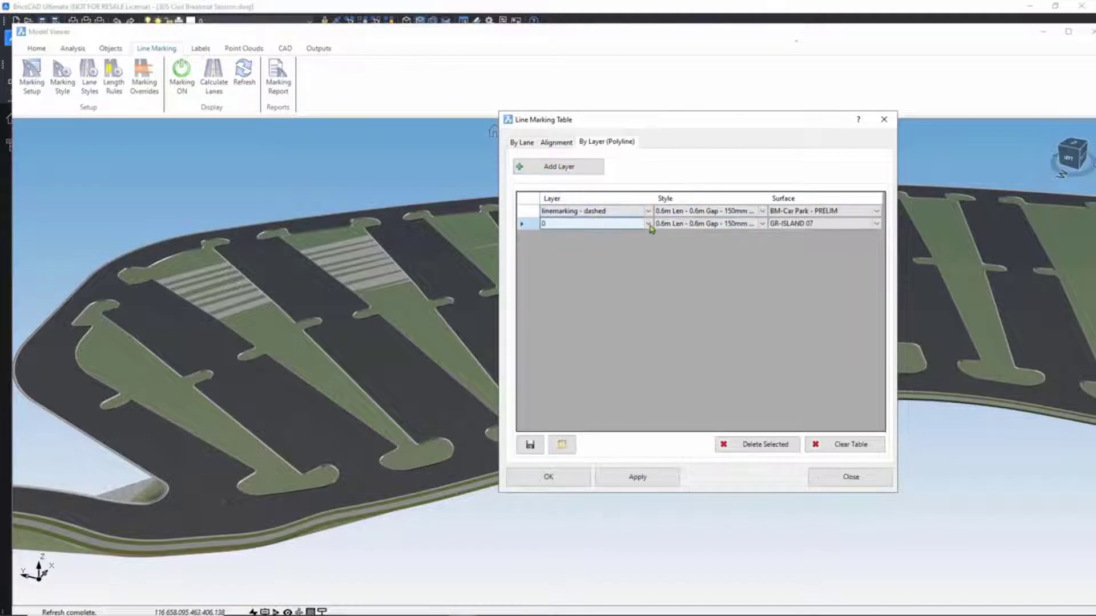
{"action": "left_click", "coordinate": [649, 226]}
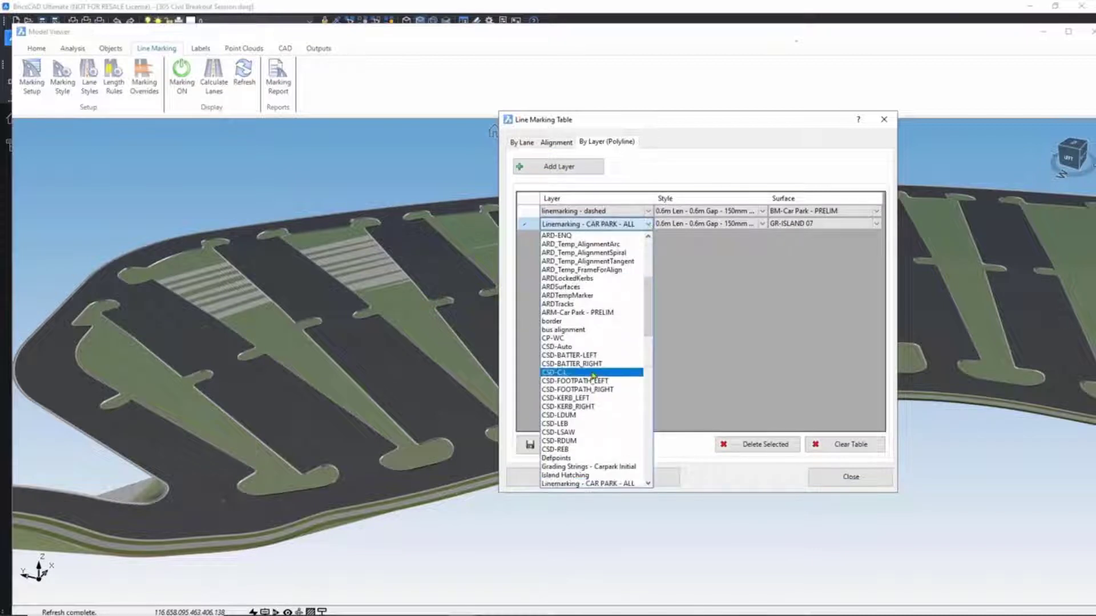
{"action": "scroll", "coordinate": [588, 371], "scroll_direction": "down", "scroll_amount": 2}
{"action": "left_click", "coordinate": [586, 459]}
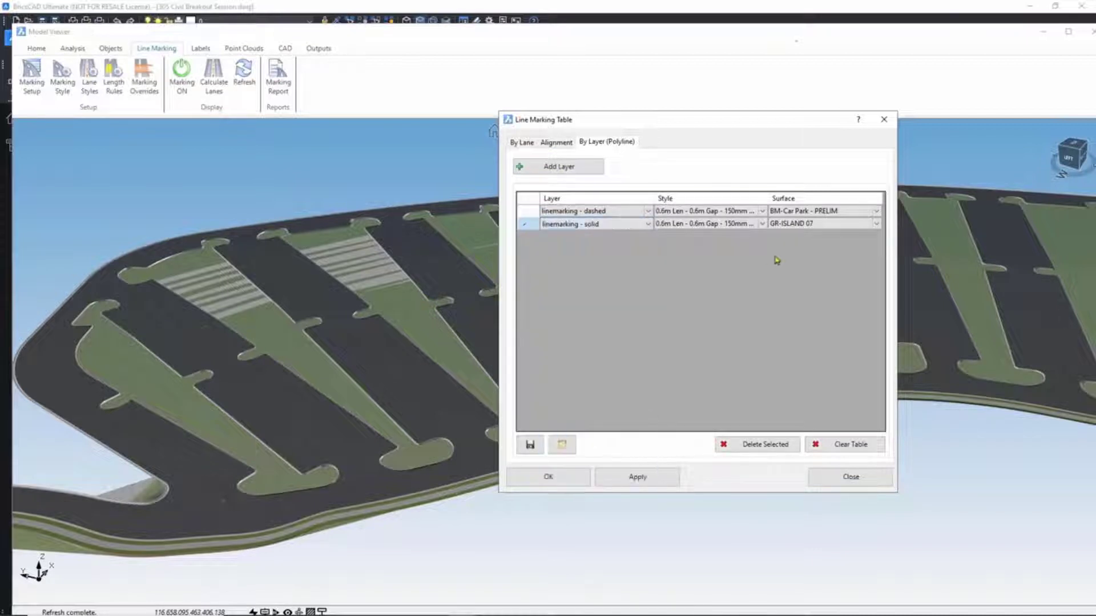
{"action": "left_click", "coordinate": [763, 225]}
{"action": "left_click", "coordinate": [763, 225]}
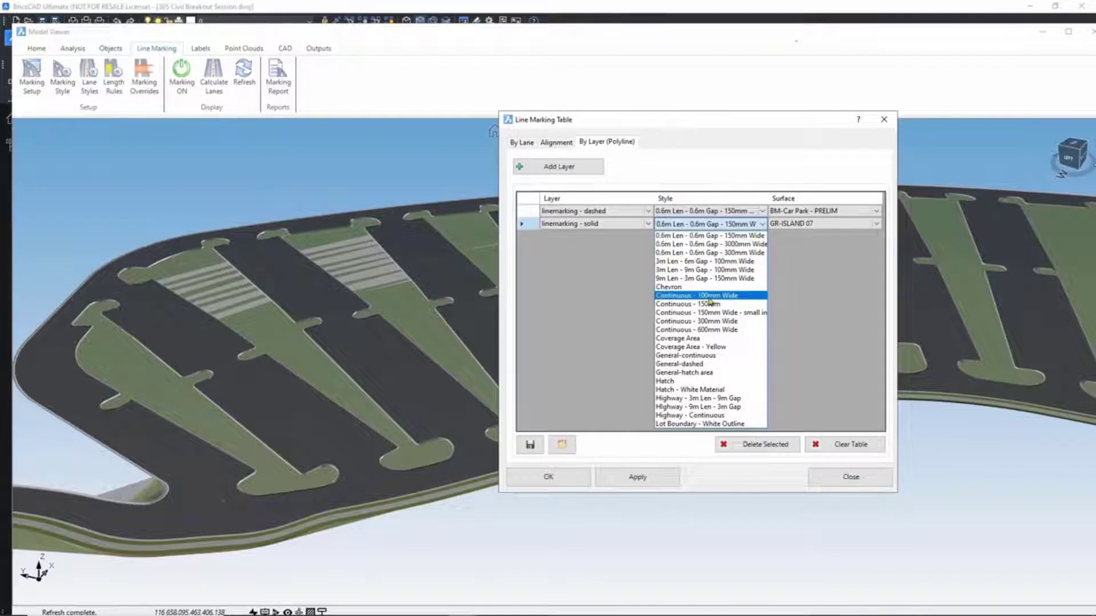
{"action": "left_click", "coordinate": [733, 298]}
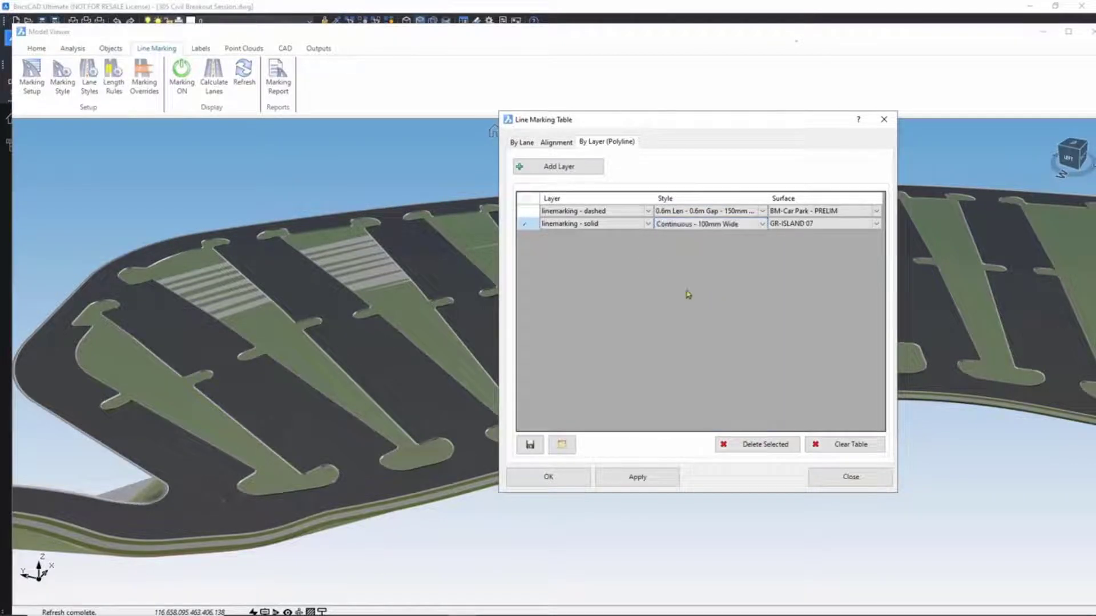
Step: Add a third line marking entry for layer Linemarking - CAR PARK - ALL with the style Continuous - 100mm Wide
{"action": "left_click", "coordinate": [547, 169]}
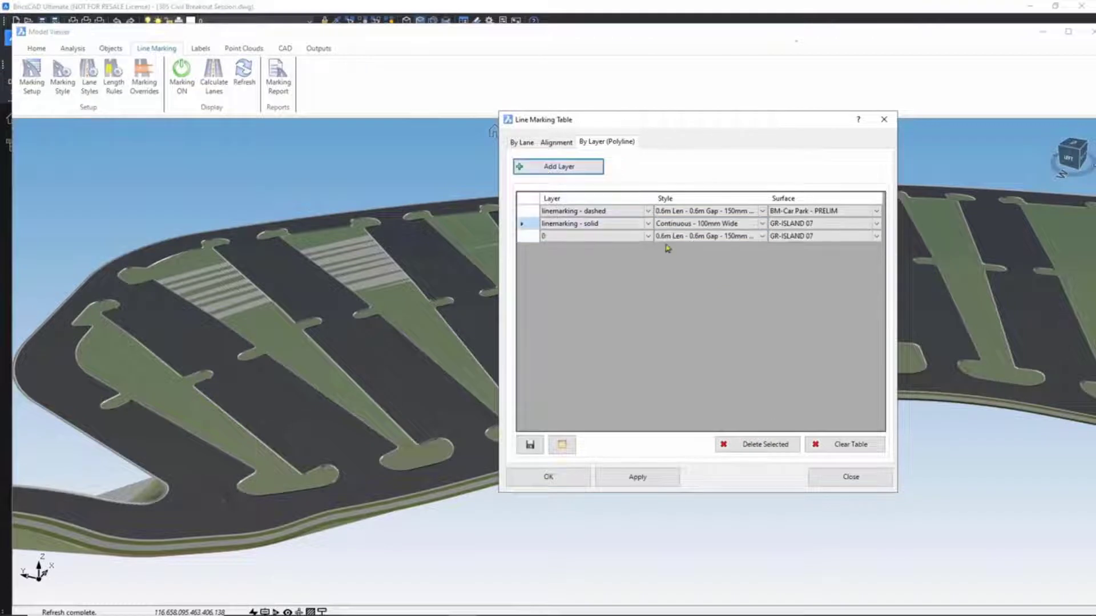
{"action": "left_click", "coordinate": [649, 239]}
{"action": "left_click", "coordinate": [648, 237]}
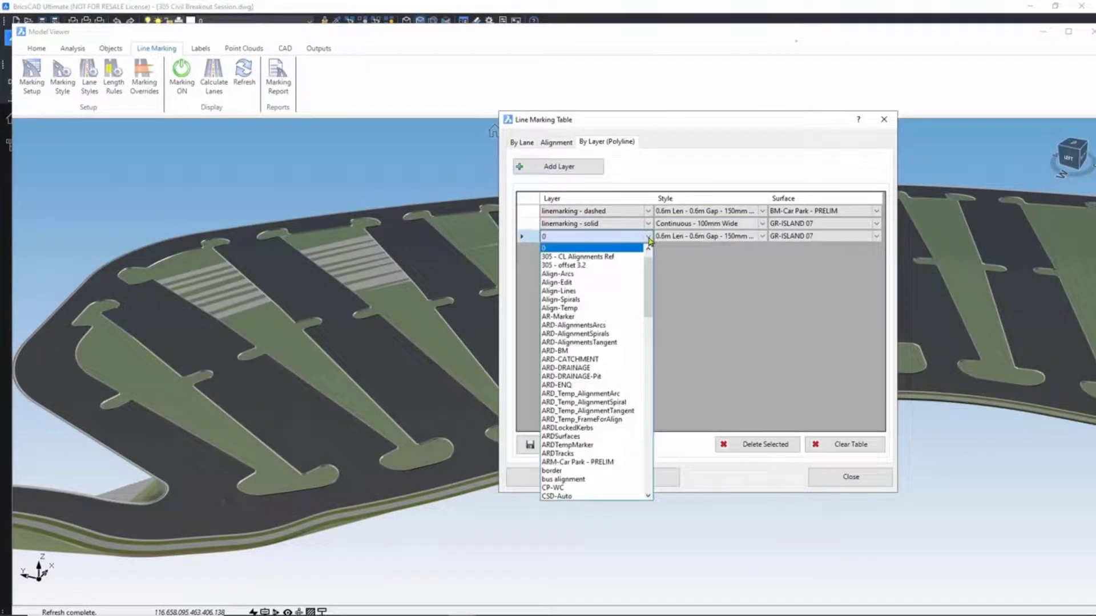
{"action": "key", "text": "l"}
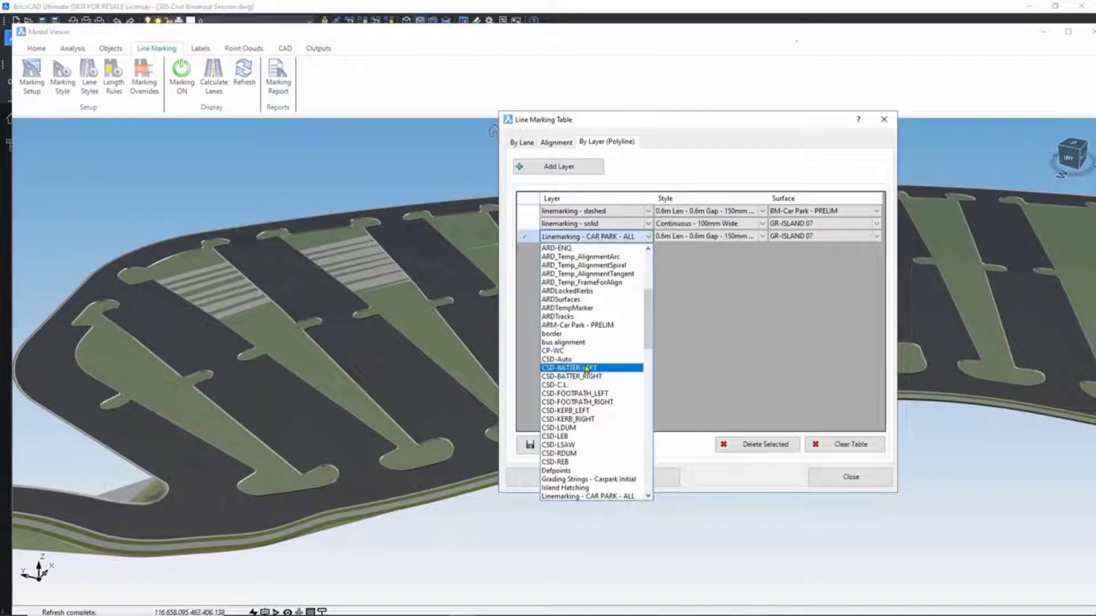
{"action": "scroll", "coordinate": [594, 371], "scroll_direction": "down", "scroll_amount": 3}
{"action": "left_click", "coordinate": [622, 443]}
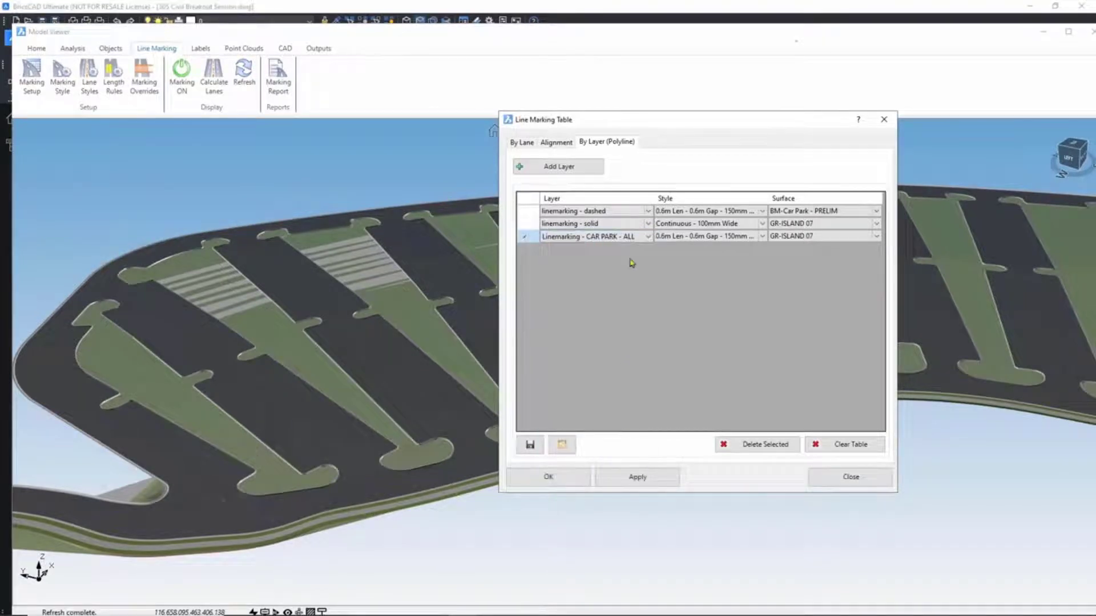
{"action": "left_click", "coordinate": [766, 240]}
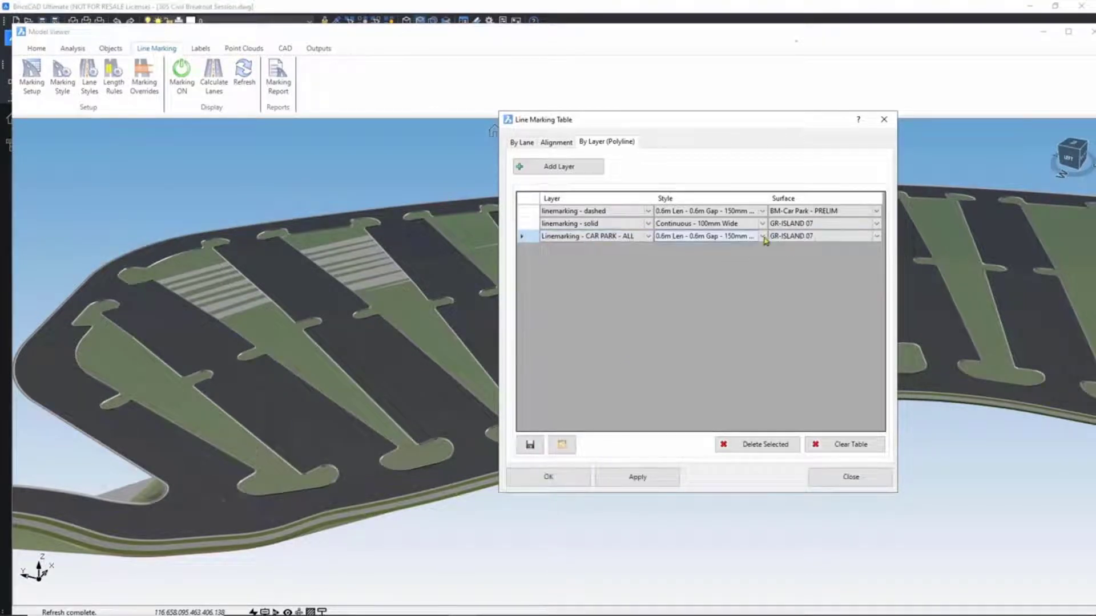
{"action": "left_click", "coordinate": [763, 237]}
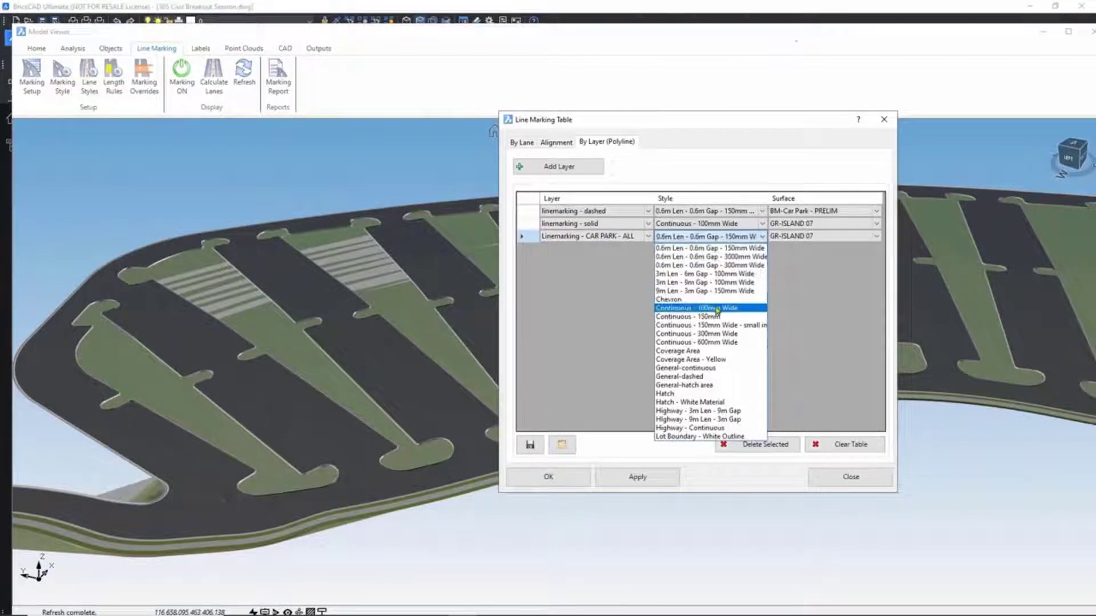
{"action": "left_click", "coordinate": [736, 308]}
Step: Set the surface of the second and third entries to BM-Car Park - PRELIM and accept the line marking table
{"action": "left_click", "coordinate": [877, 227]}
{"action": "left_click", "coordinate": [877, 226]}
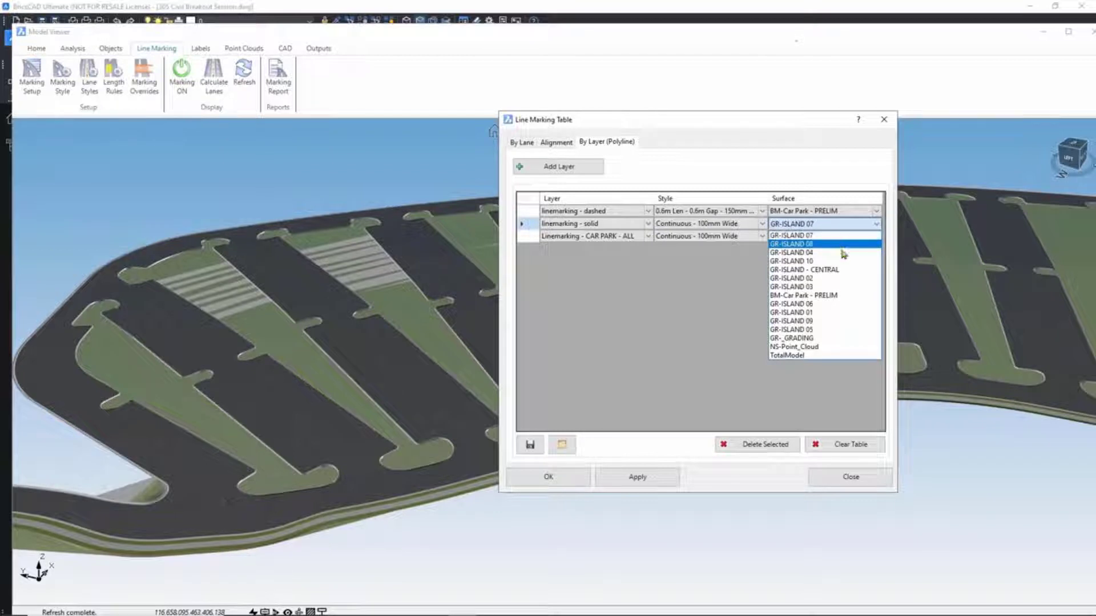
{"action": "left_click", "coordinate": [836, 295]}
{"action": "left_click", "coordinate": [877, 238]}
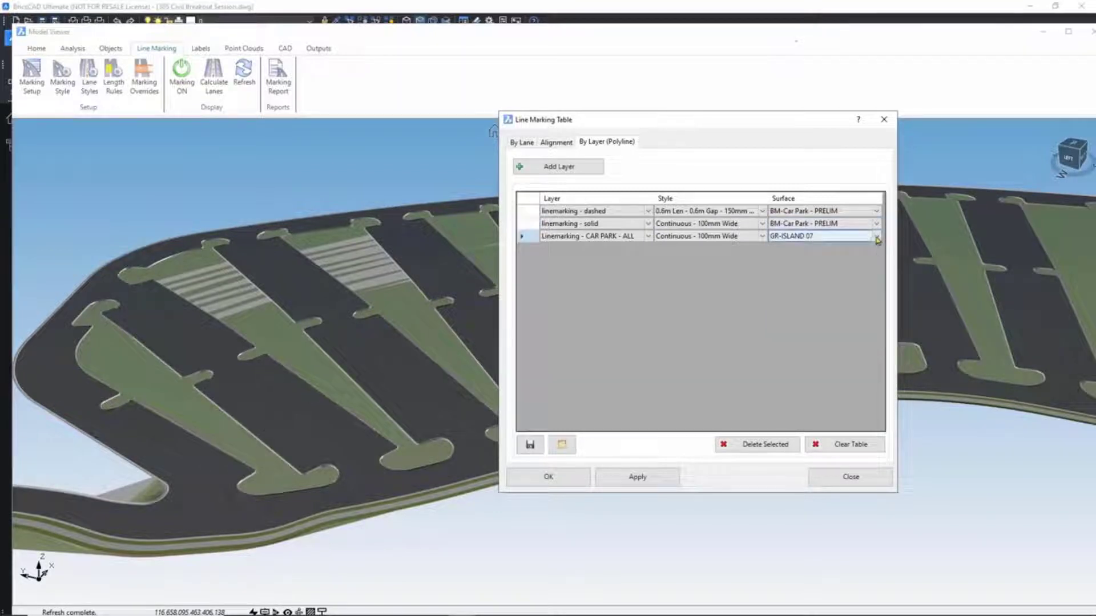
{"action": "left_click", "coordinate": [877, 237]}
{"action": "left_click", "coordinate": [828, 309]}
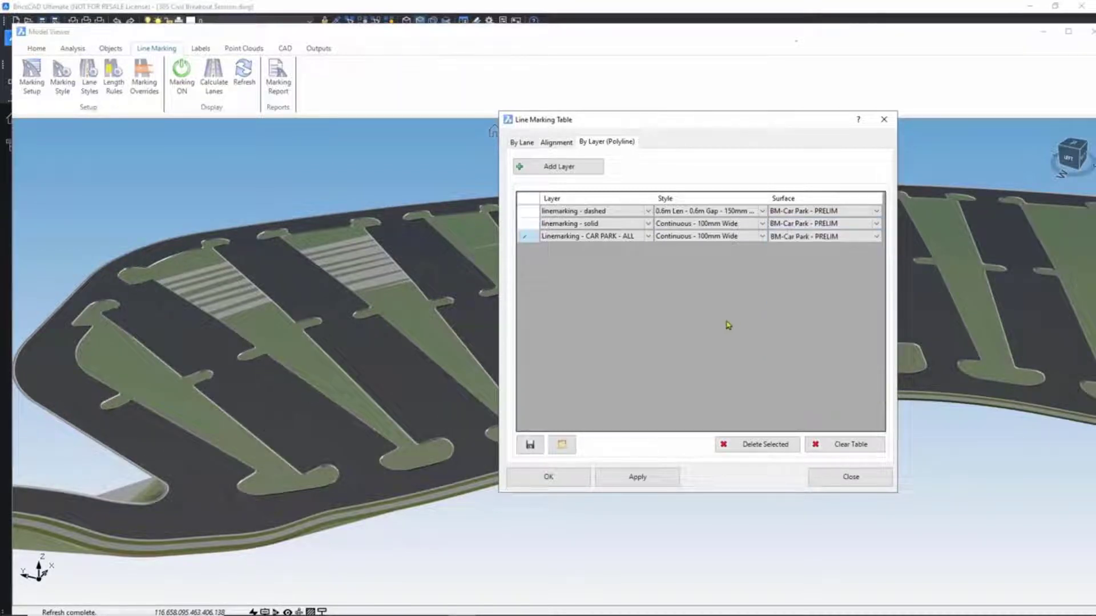
{"action": "left_click", "coordinate": [539, 479]}
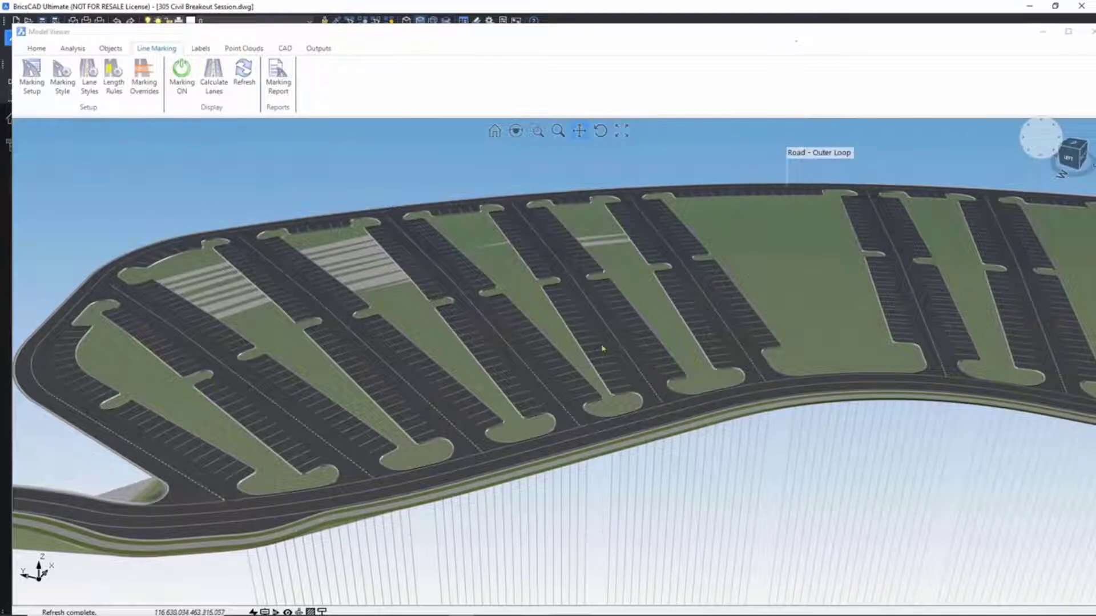
Step: Examine the bay lines and dashed lane markings around the islands and outer loop road in 3D, then leave the Model Viewer
{"action": "middle_click_drag", "start_coordinate": [601, 347], "coordinate": [624, 368]}
{"action": "left_click_drag", "start_coordinate": [498, 401], "coordinate": [633, 338]}
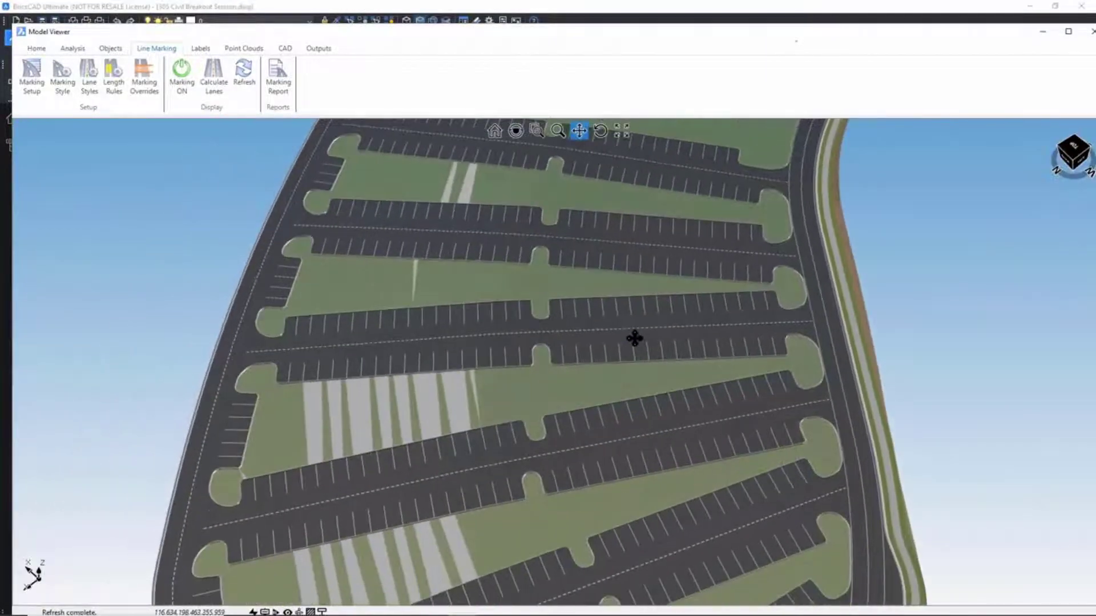
{"action": "scroll", "coordinate": [634, 338], "scroll_direction": "up", "scroll_amount": 3}
{"action": "middle_click_drag", "start_coordinate": [626, 342], "coordinate": [637, 320]}
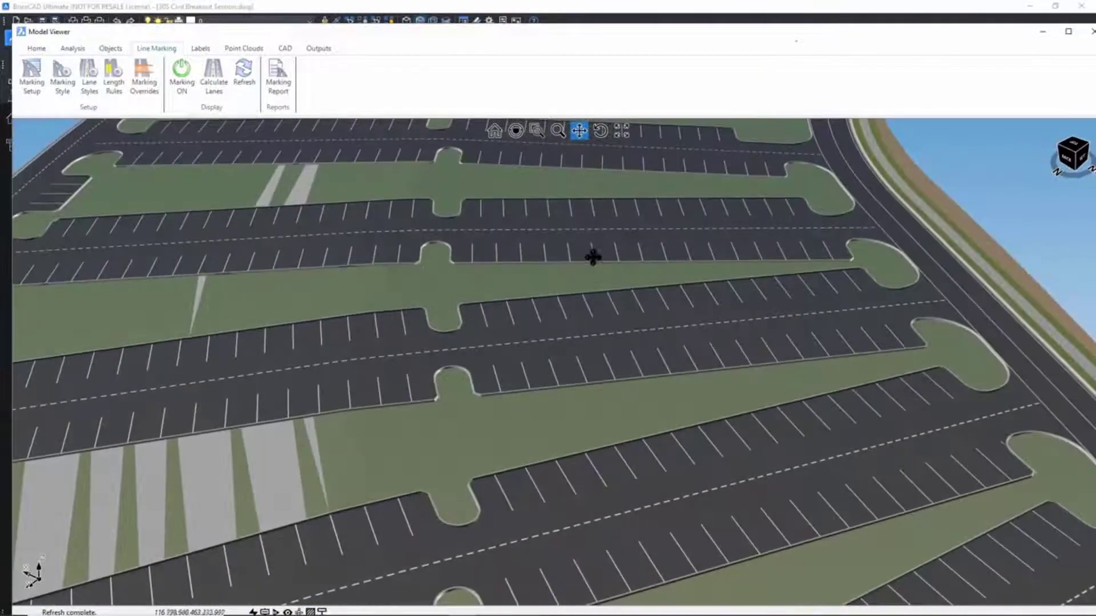
{"action": "left_click_drag", "start_coordinate": [592, 254], "coordinate": [599, 416]}
{"action": "left_click_drag", "start_coordinate": [675, 254], "coordinate": [619, 388]}
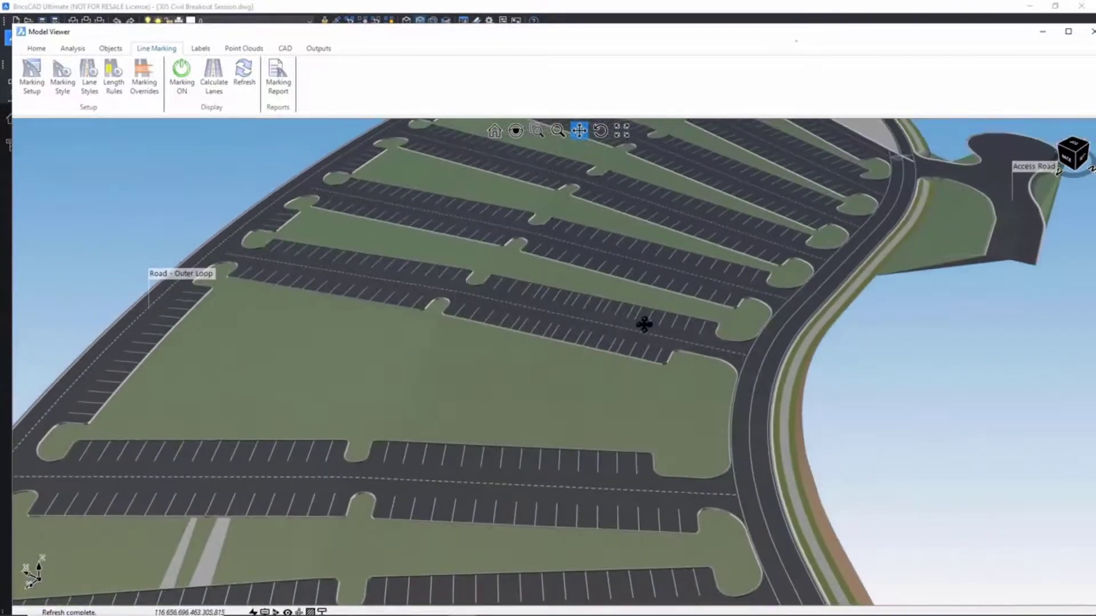
{"action": "scroll", "coordinate": [667, 259], "scroll_direction": "up", "scroll_amount": 3}
{"action": "middle_click_drag", "start_coordinate": [594, 272], "coordinate": [621, 284]}
{"action": "left_click_drag", "start_coordinate": [623, 274], "coordinate": [576, 433]}
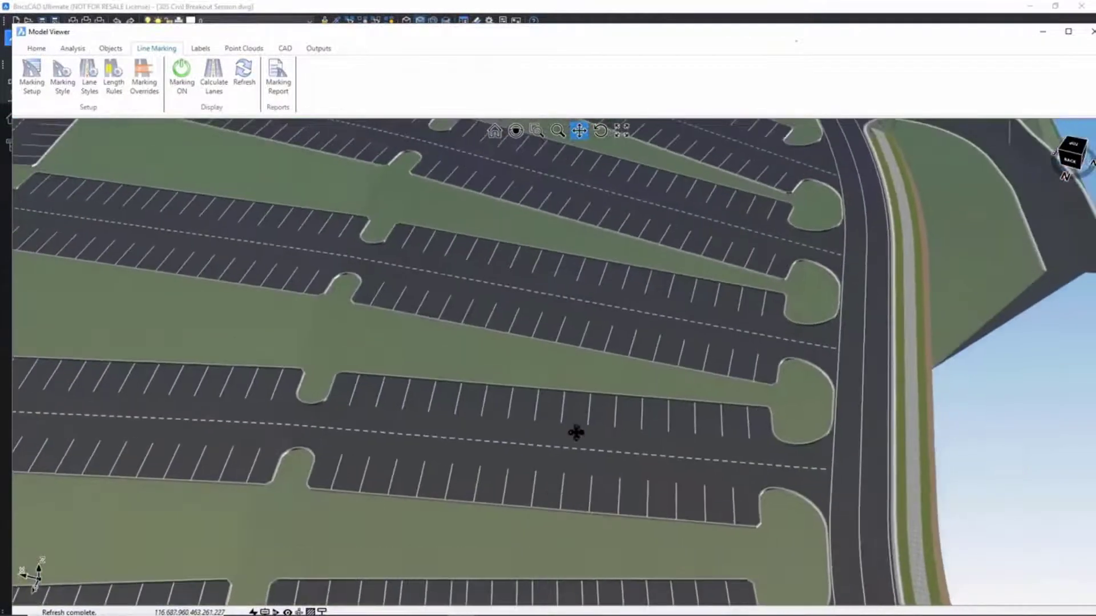
{"action": "left_click_drag", "start_coordinate": [700, 270], "coordinate": [694, 297]}
{"action": "middle_click_drag", "start_coordinate": [587, 344], "coordinate": [762, 329]}
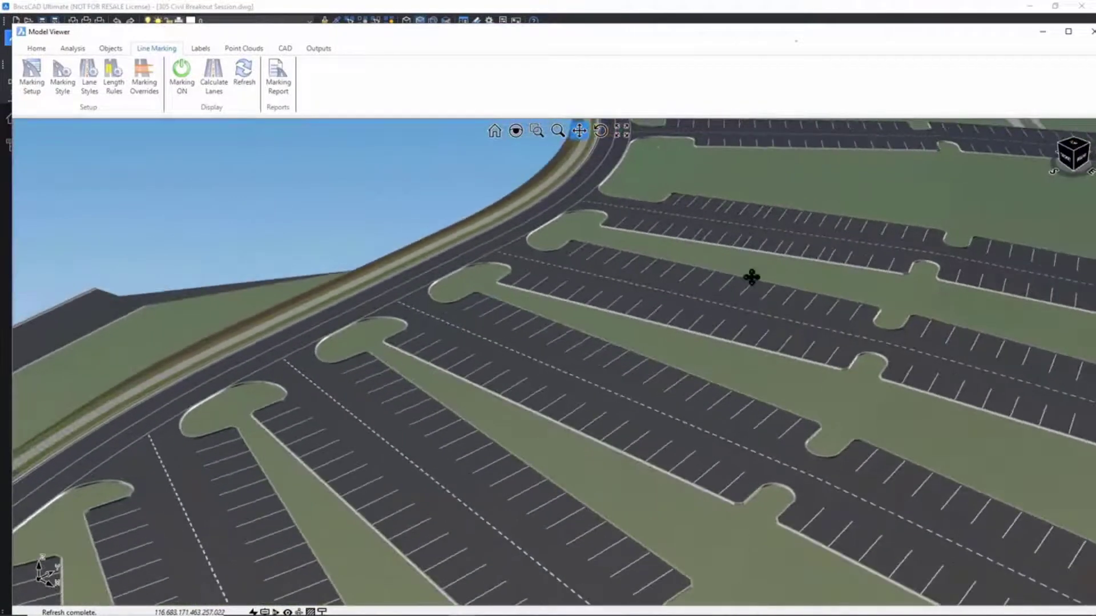
{"action": "left_click_drag", "start_coordinate": [751, 277], "coordinate": [657, 436]}
{"action": "left_click_drag", "start_coordinate": [673, 241], "coordinate": [680, 289]}
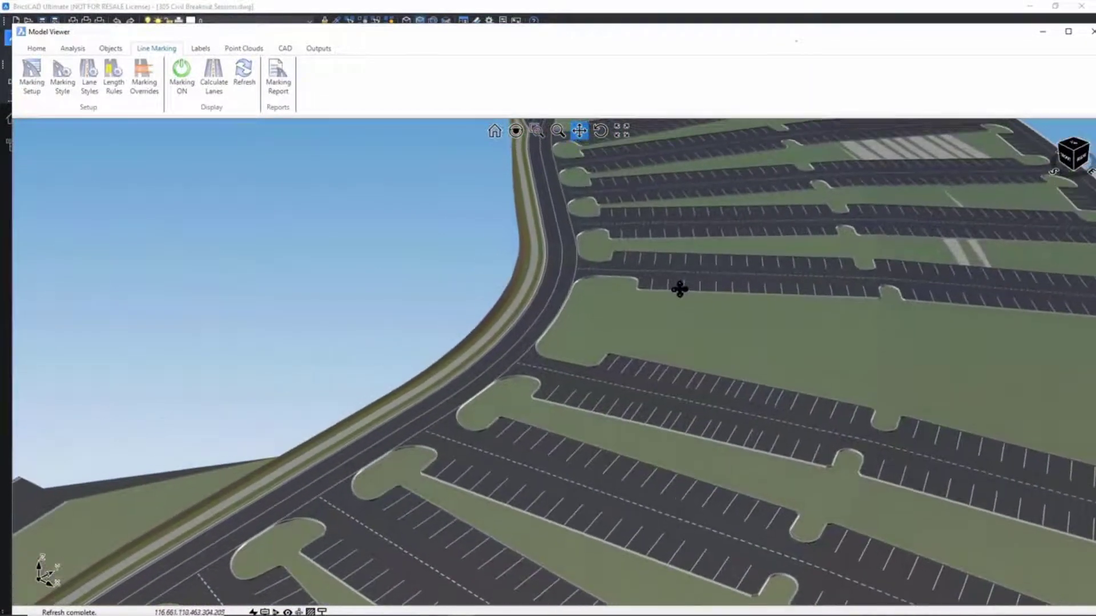
{"action": "middle_click_drag", "start_coordinate": [680, 289], "coordinate": [668, 296]}
{"action": "left_click_drag", "start_coordinate": [667, 299], "coordinate": [651, 186]}
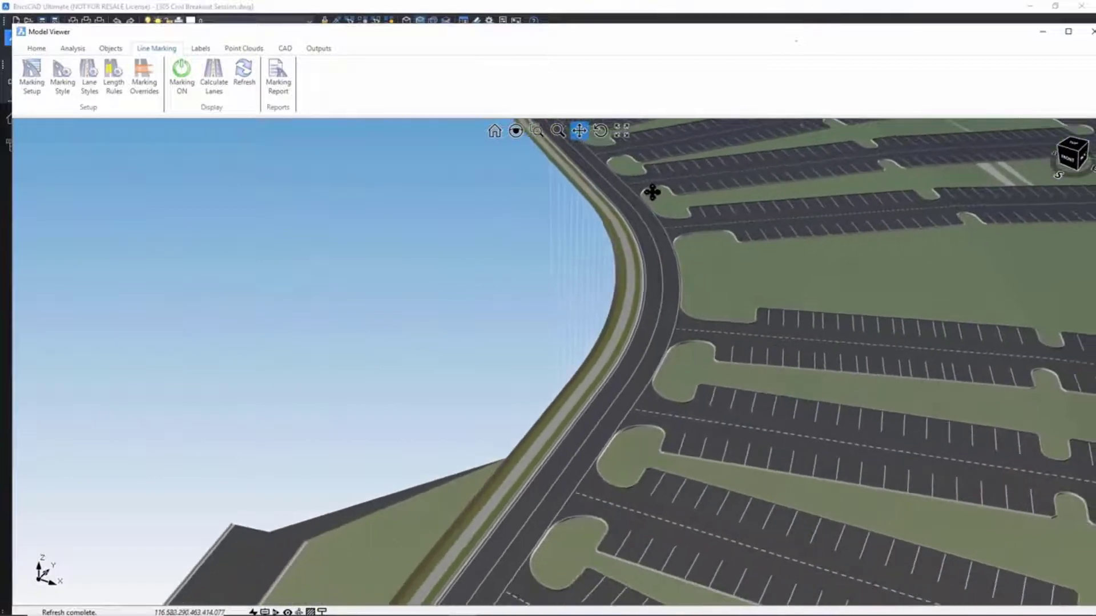
{"action": "left_click_drag", "start_coordinate": [624, 399], "coordinate": [581, 316]}
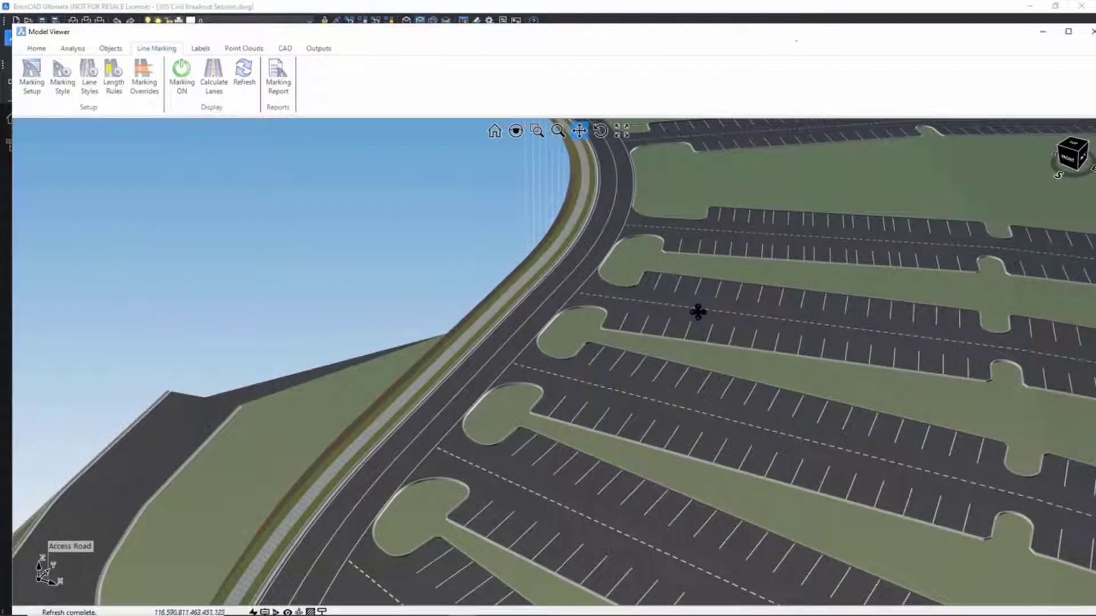
{"action": "left_click_drag", "start_coordinate": [700, 311], "coordinate": [558, 313]}
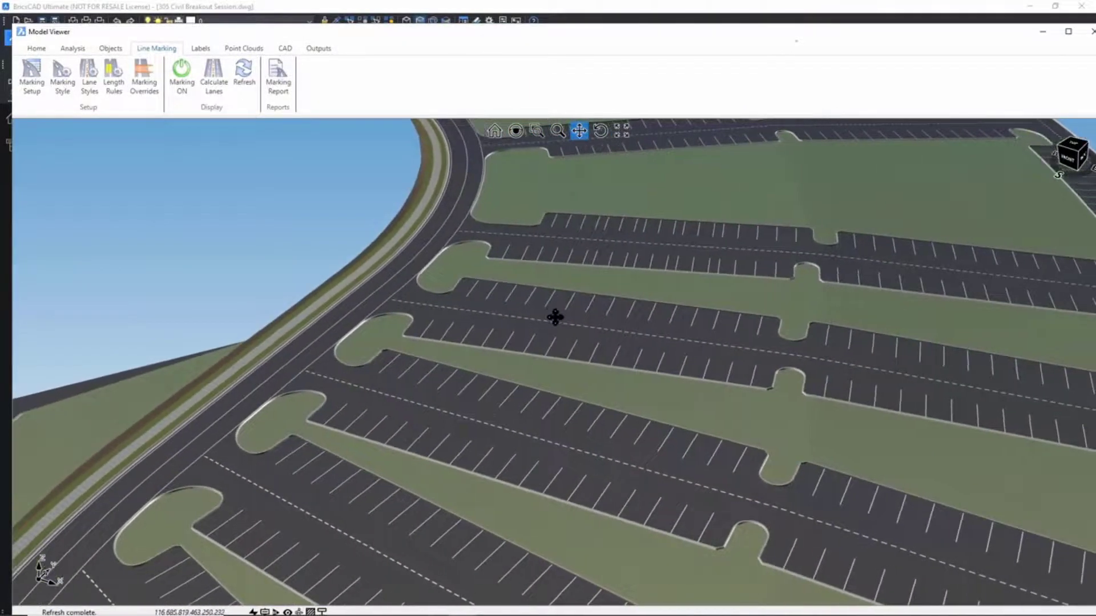
{"action": "left_click_drag", "start_coordinate": [969, 33], "coordinate": [912, 38]}
{"action": "left_click", "coordinate": [1037, 38]}
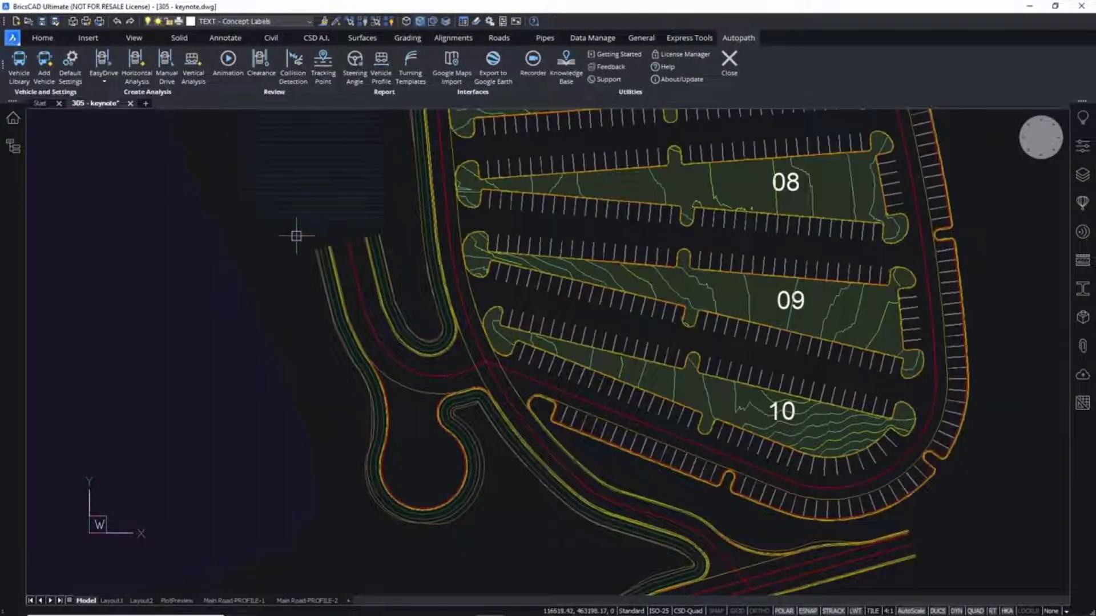
Step: Open the Autopath vehicle library and preview AASHTO2011 vehicles, including the Large School Bus (S-BUS-12), Interstate Semitrailer (WB-20) and Triple-Combination (WB-30T)
{"action": "left_click", "coordinate": [19, 73]}
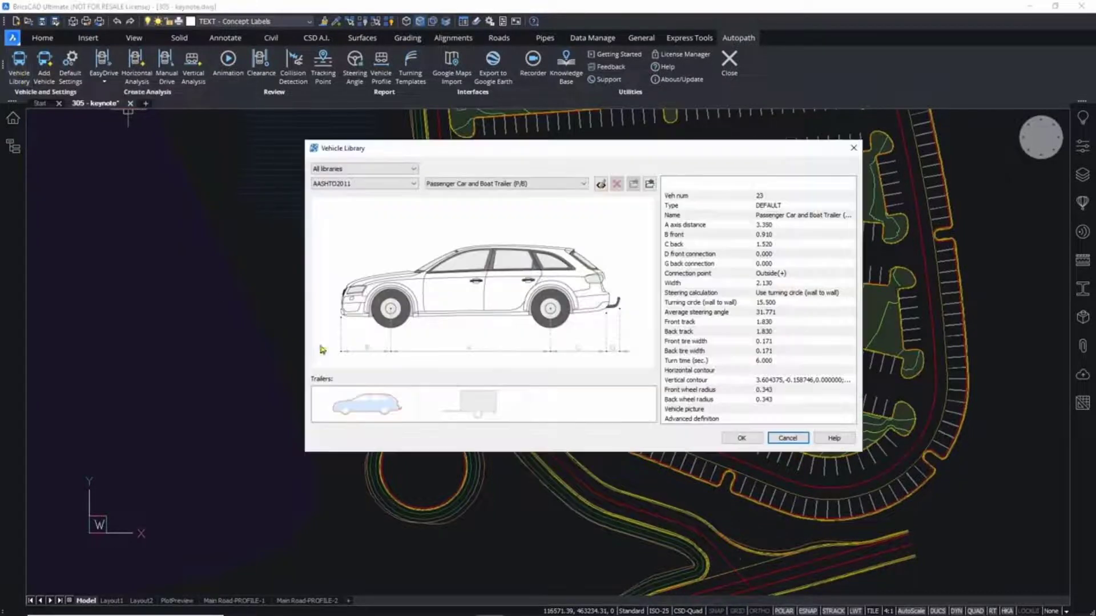
{"action": "left_click", "coordinate": [536, 184]}
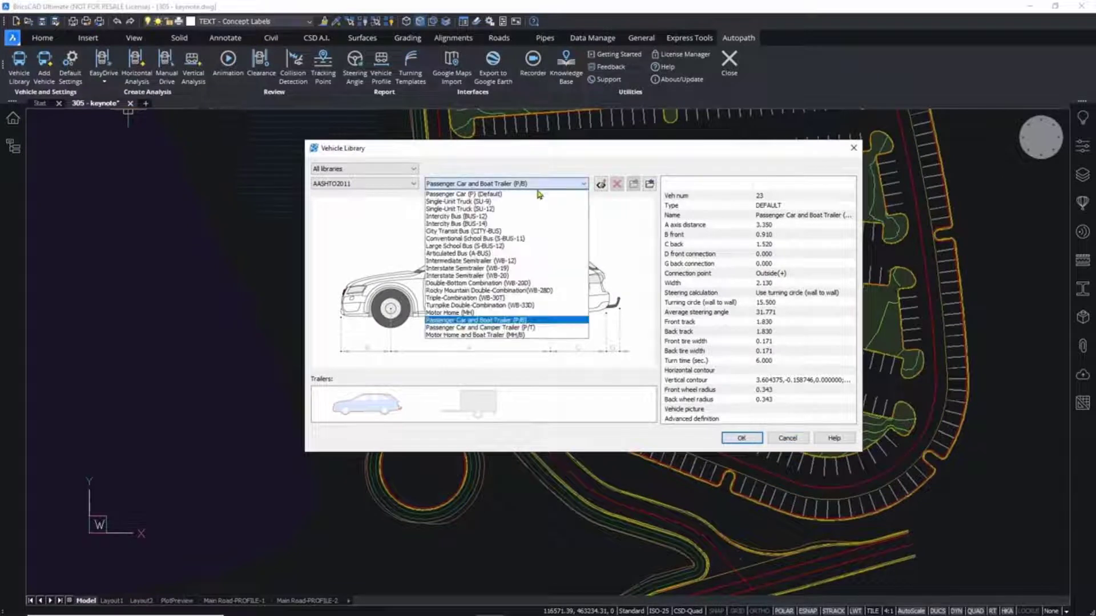
{"action": "left_click", "coordinate": [537, 232]}
{"action": "left_click", "coordinate": [545, 183]}
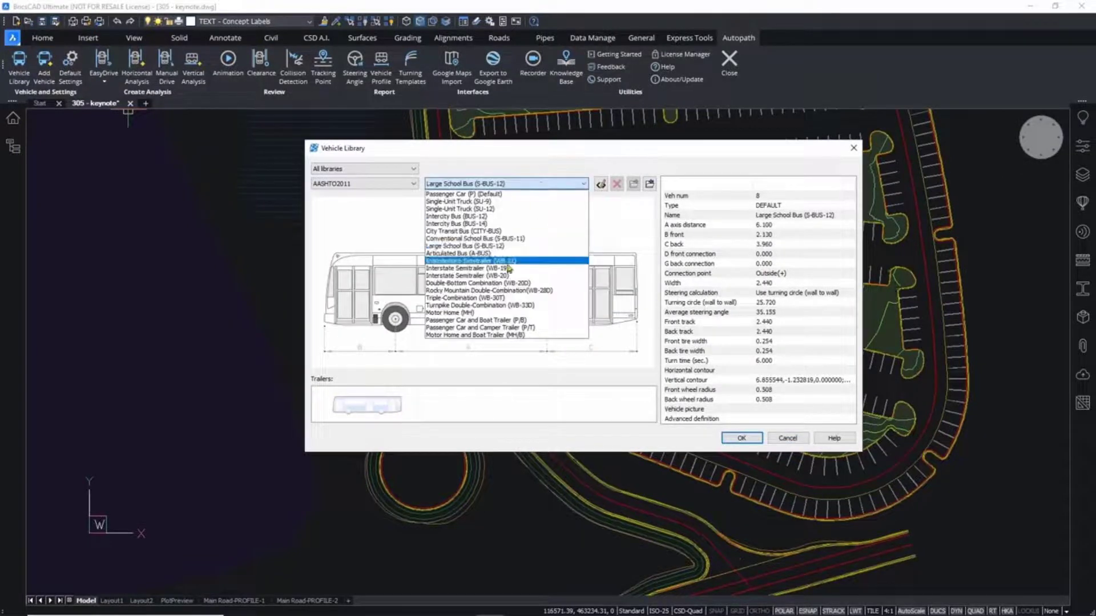
{"action": "left_click", "coordinate": [514, 273]}
{"action": "left_click", "coordinate": [550, 185]}
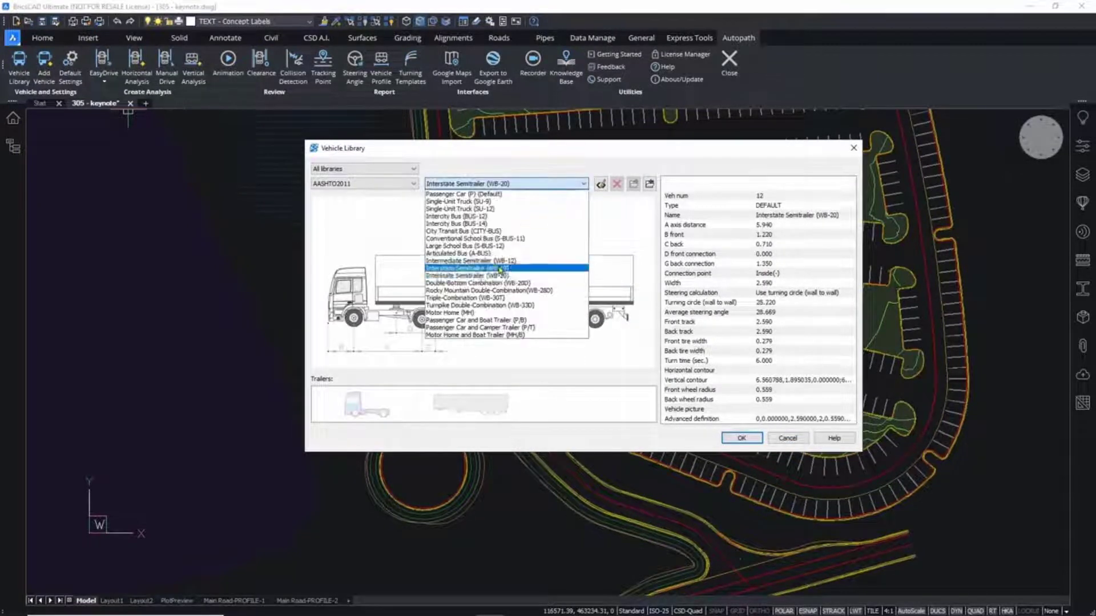
{"action": "left_click", "coordinate": [492, 298]}
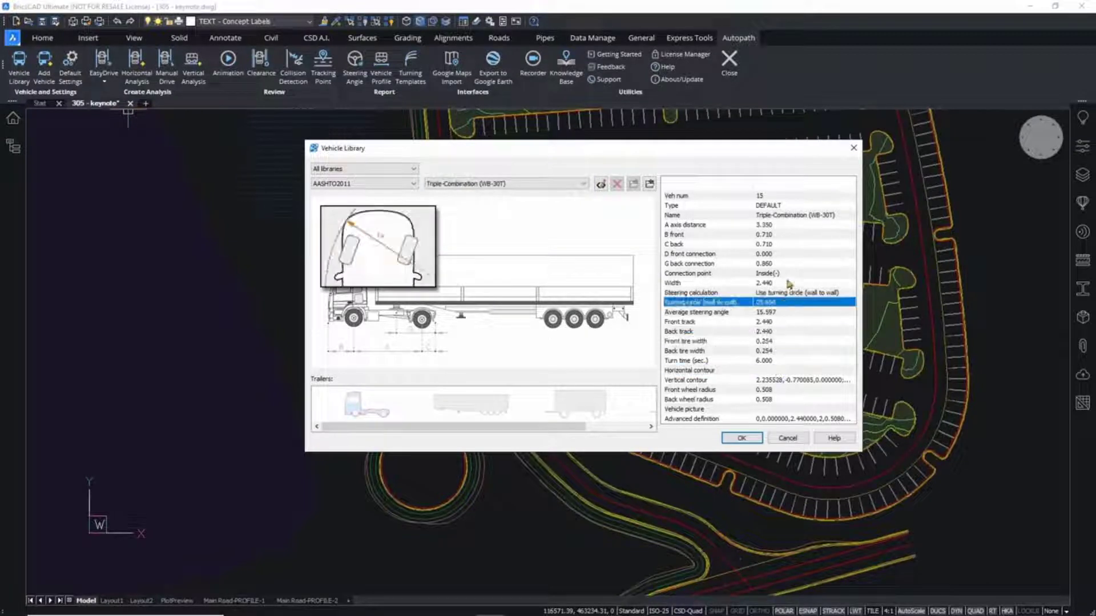
Step: Browse the special vehicle libraries, previewing AIRCRAFT and the CRANE_KATO crane MR-130 (275/80R22.5) AWS
{"action": "left_click", "coordinate": [402, 169]}
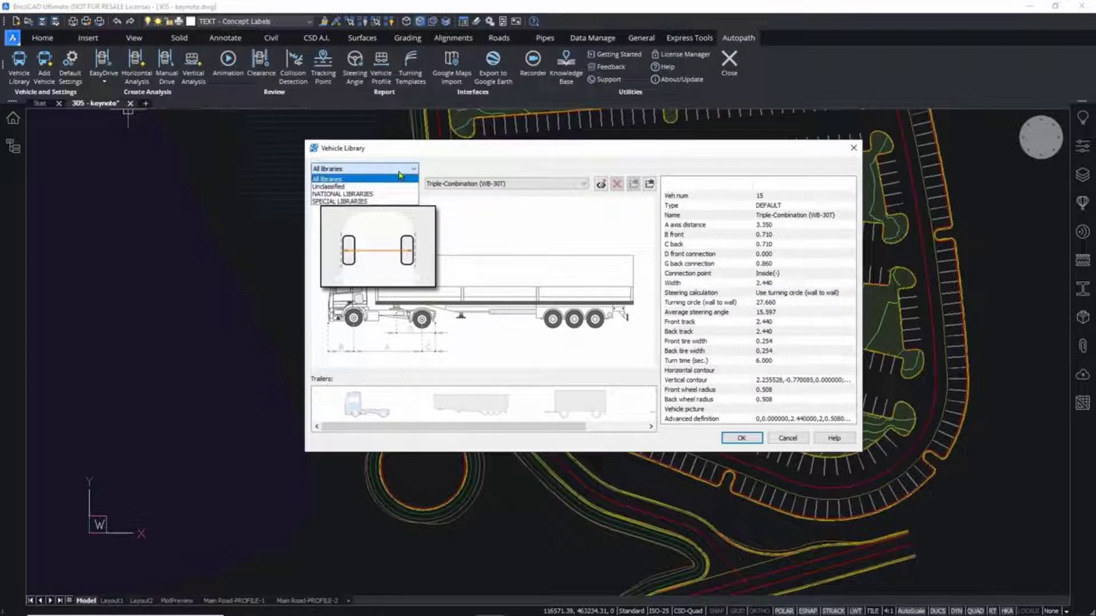
{"action": "left_click", "coordinate": [366, 202]}
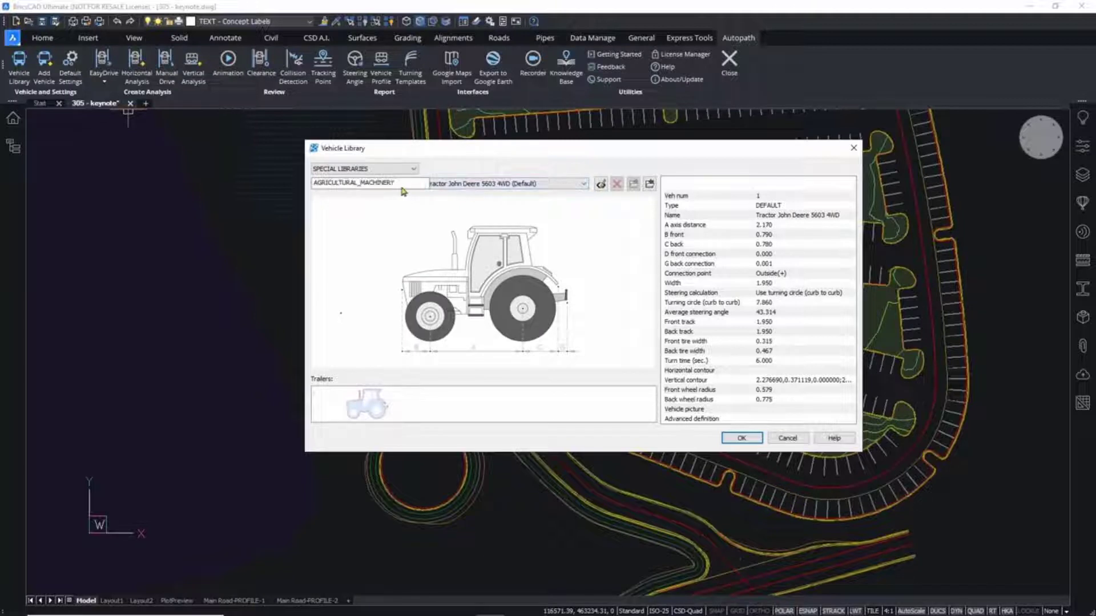
{"action": "left_click", "coordinate": [403, 183]}
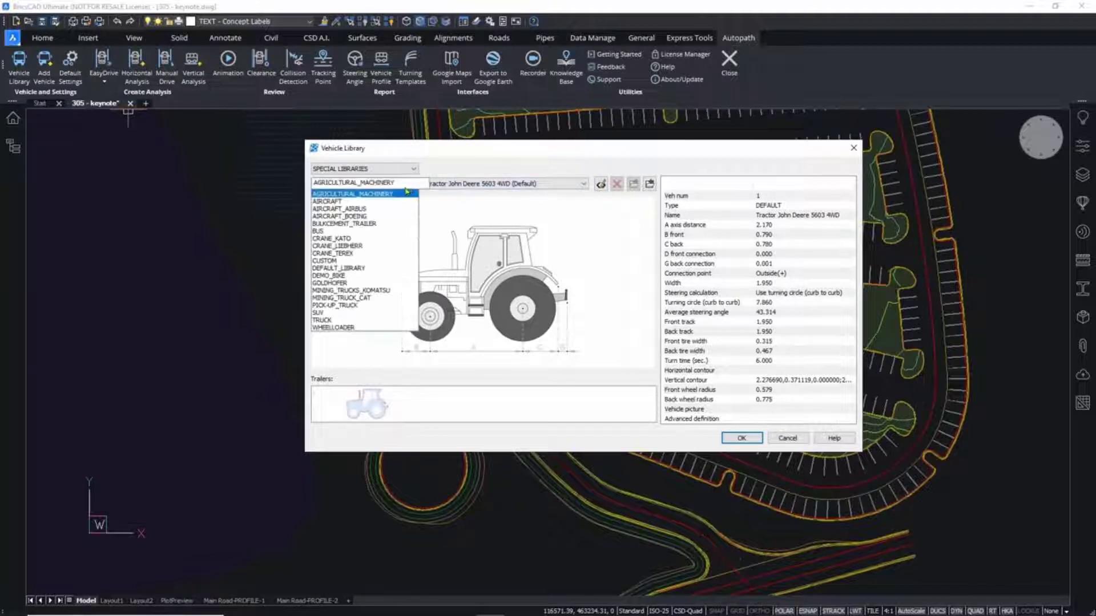
{"action": "left_click", "coordinate": [380, 202]}
{"action": "left_click", "coordinate": [400, 184]}
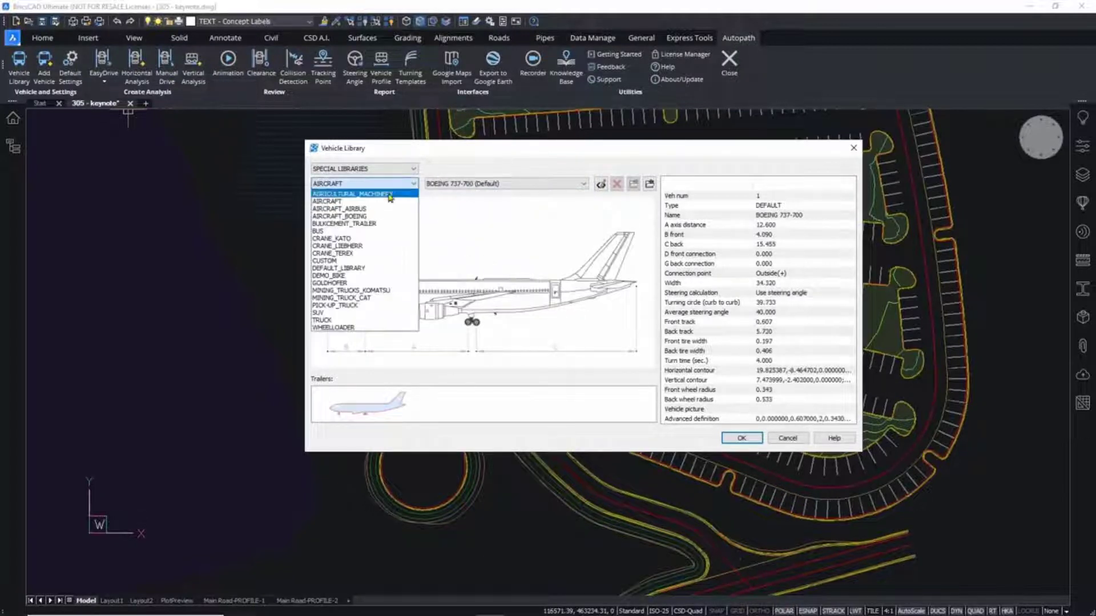
{"action": "left_click", "coordinate": [360, 239]}
{"action": "left_click", "coordinate": [519, 187]}
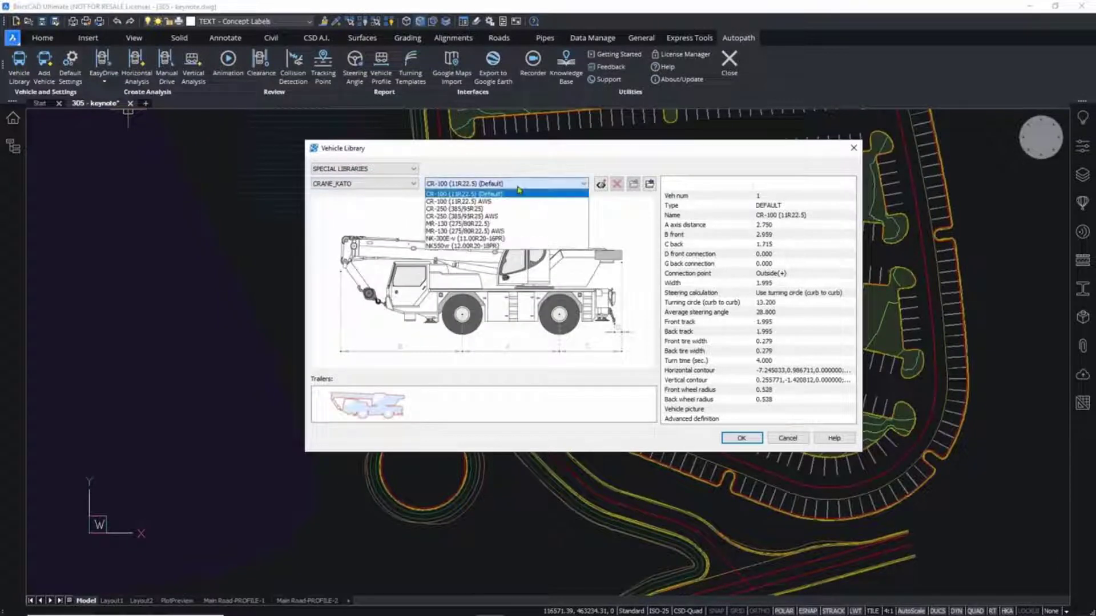
{"action": "left_click", "coordinate": [502, 231]}
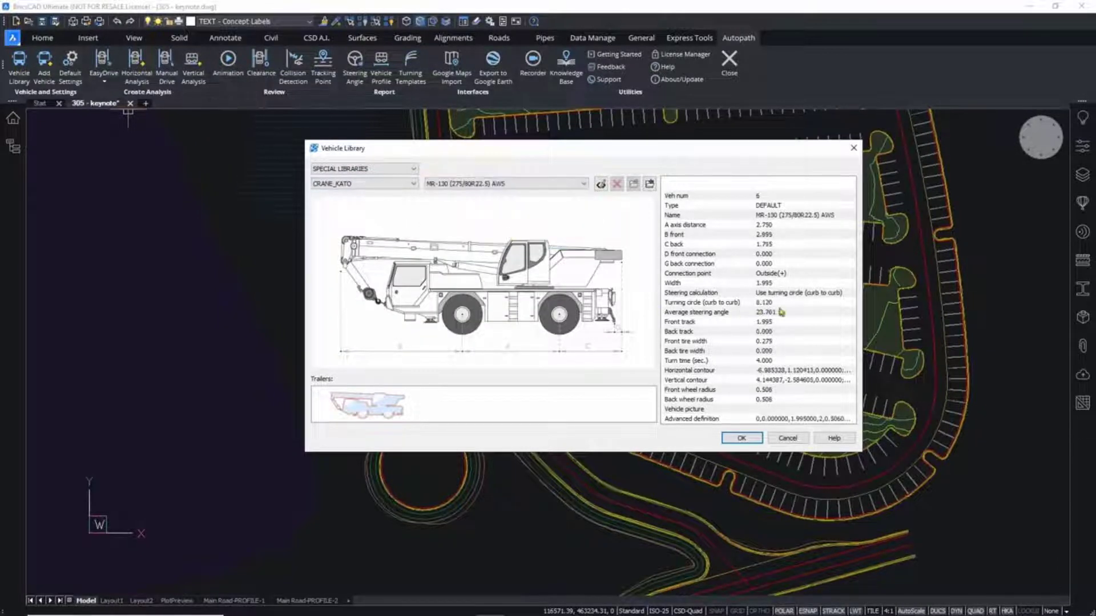
Step: Inspect the MR-130 crane's dimension parameters, including its steering angle, back tire width and overall width
{"action": "left_click", "coordinate": [780, 312]}
{"action": "left_click", "coordinate": [784, 336]}
{"action": "left_click", "coordinate": [780, 357]}
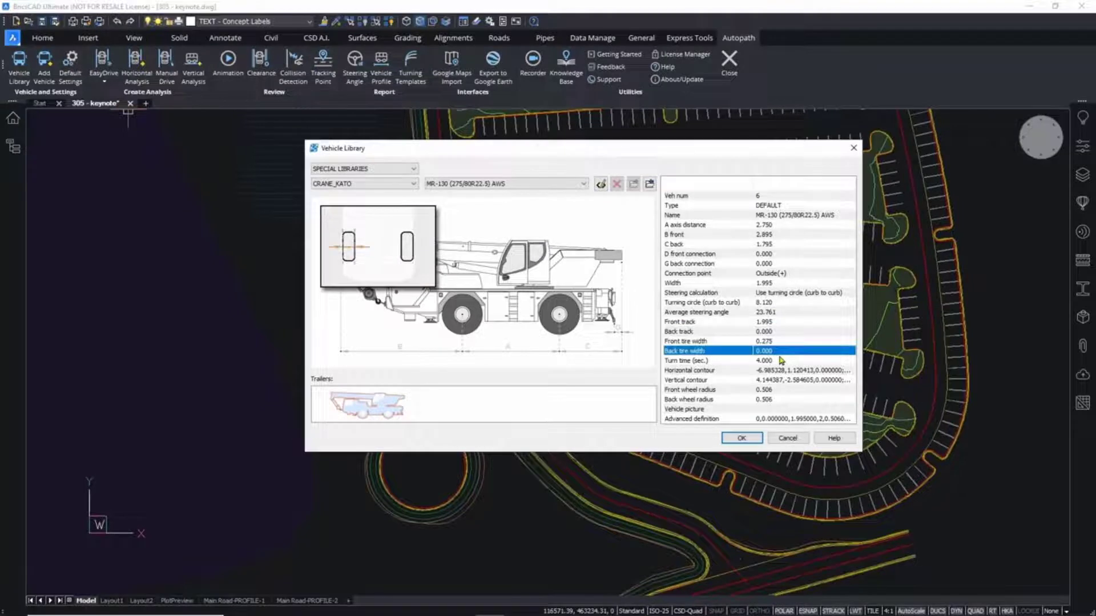
{"action": "left_click", "coordinate": [778, 286]}
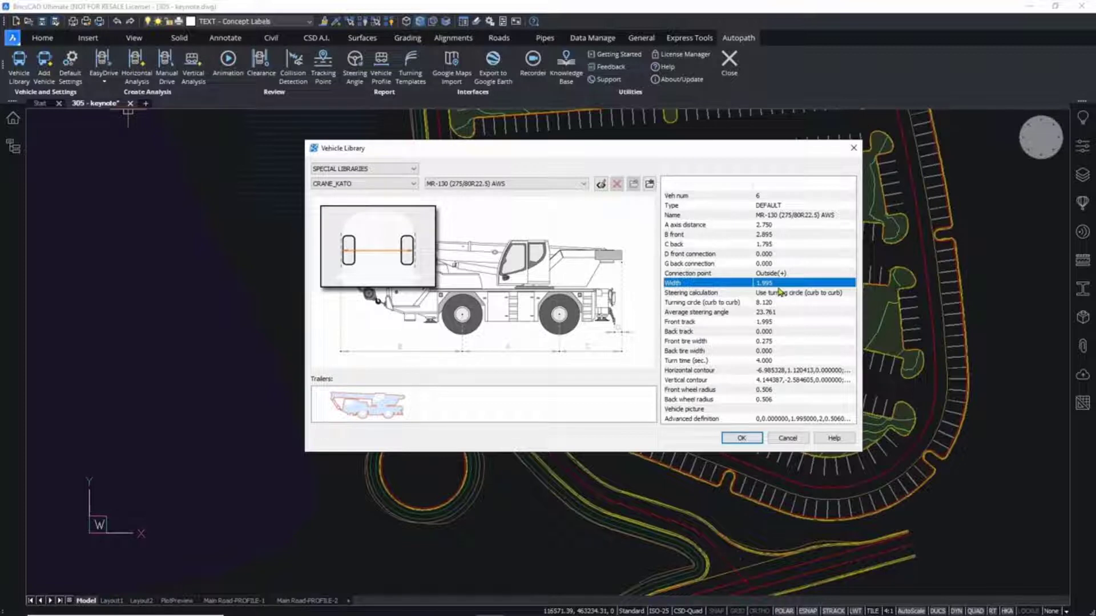
Step: Return the vehicle list to All libraries and choose the AASHTO2004 library
{"action": "left_click", "coordinate": [374, 168]}
{"action": "left_click", "coordinate": [386, 184]}
{"action": "left_click", "coordinate": [386, 184]}
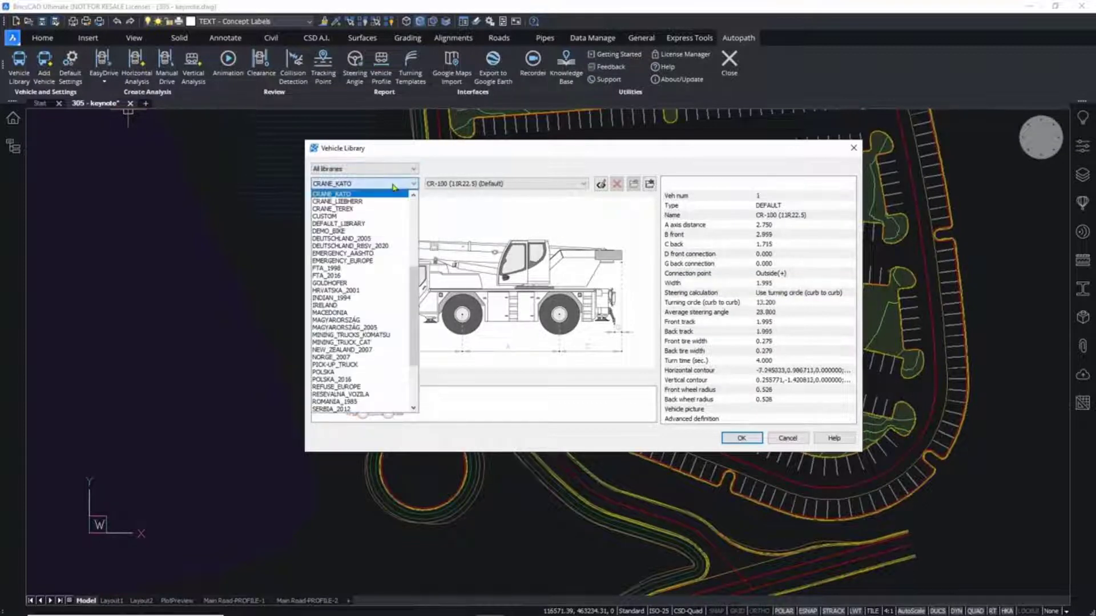
{"action": "left_click", "coordinate": [363, 195]}
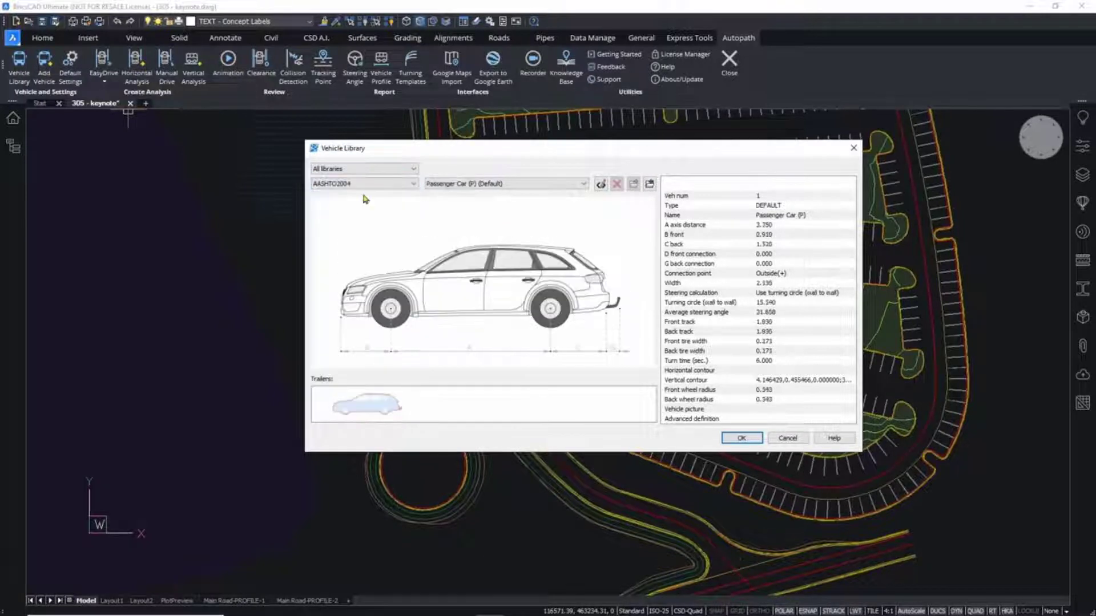
Step: Set the Single-Unit Truck (SU) from the AASHTO2004 library as the current Autopath vehicle
{"action": "left_click", "coordinate": [536, 189]}
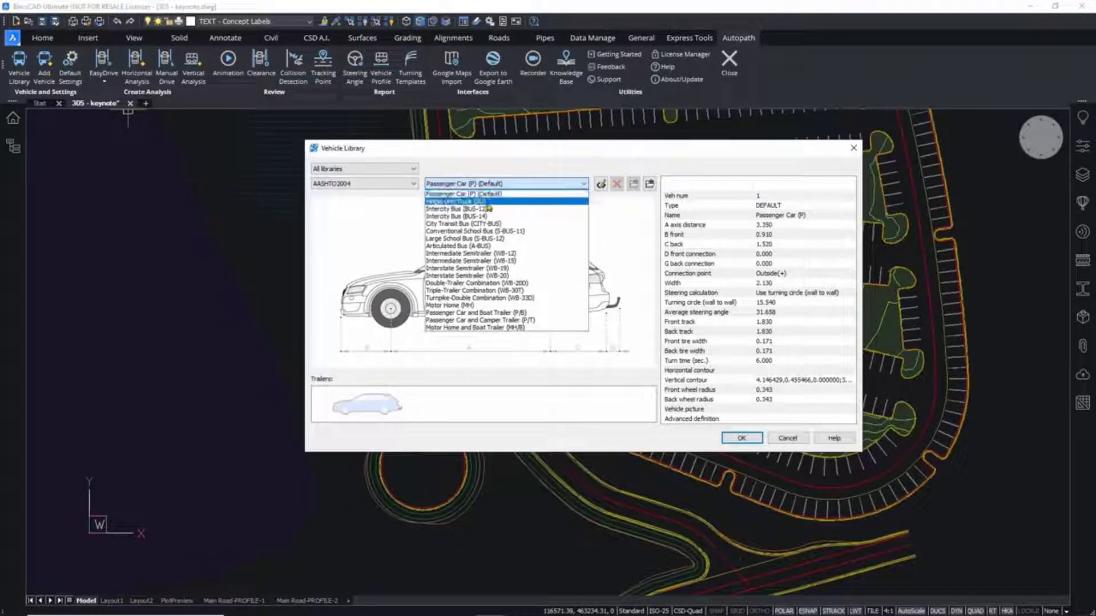
{"action": "left_click", "coordinate": [491, 202]}
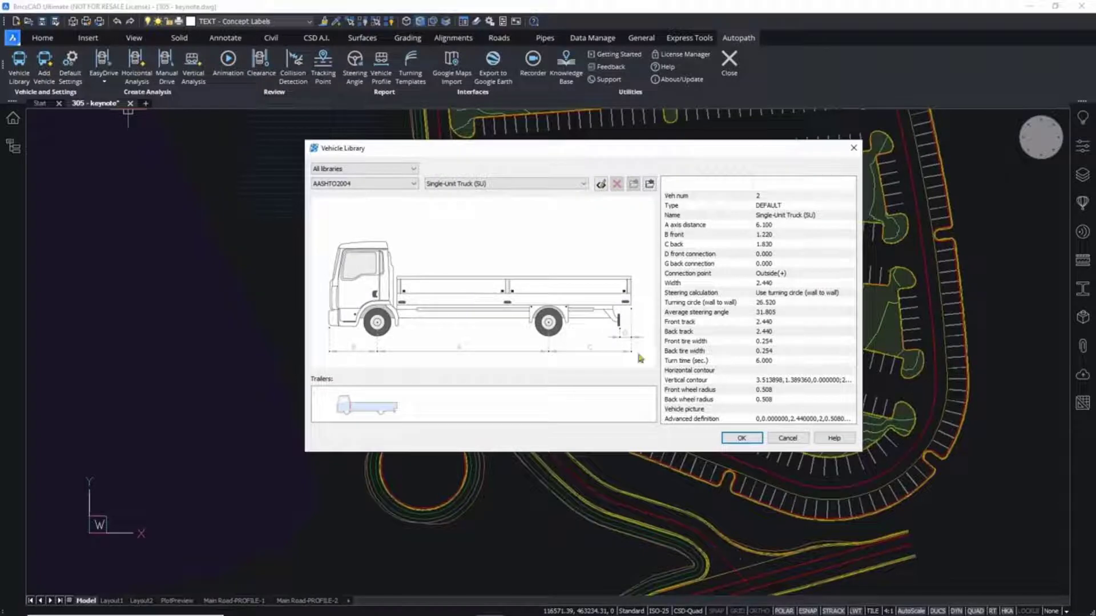
{"action": "left_click", "coordinate": [741, 438]}
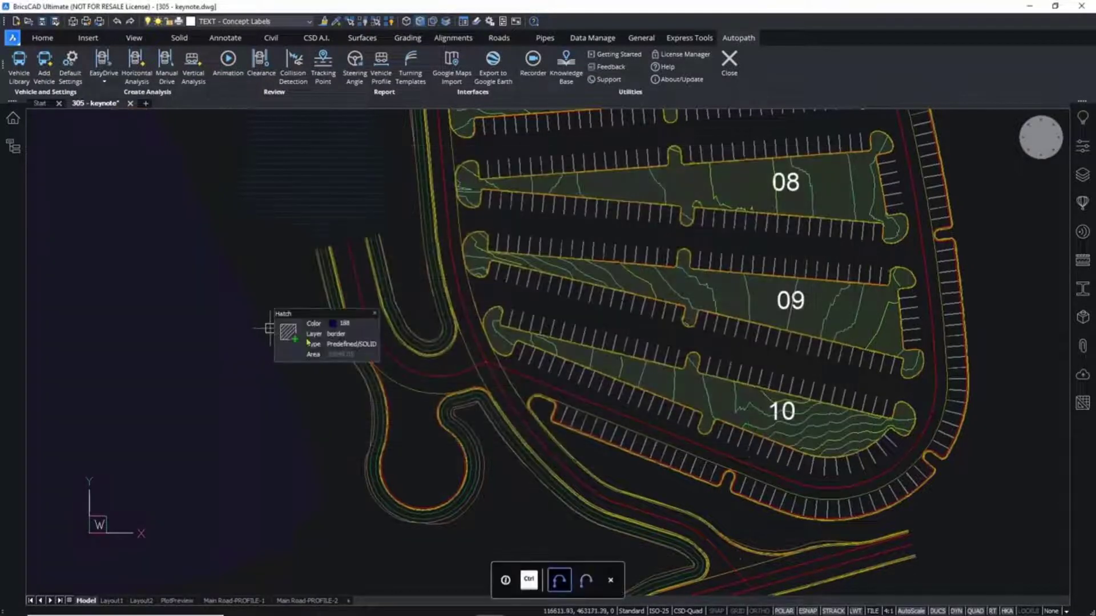
Step: Start a new EasyDrive swept path analysis using the Single-Unit Truck (SU) from the AASHTO2004 library
{"action": "scroll", "coordinate": [541, 321], "scroll_direction": "up", "scroll_amount": 2}
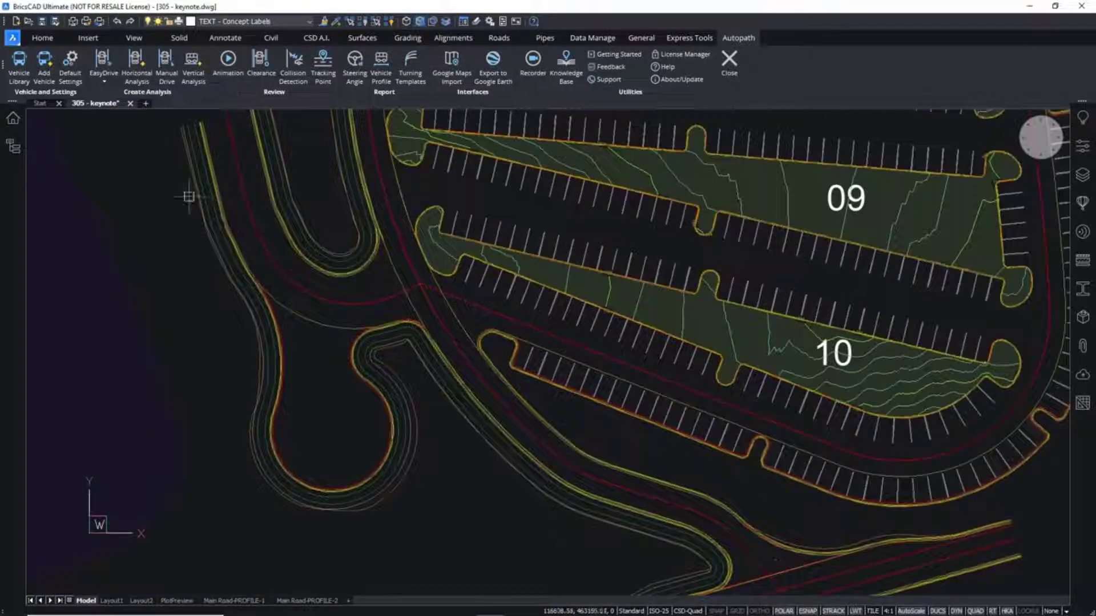
{"action": "left_click", "coordinate": [104, 62]}
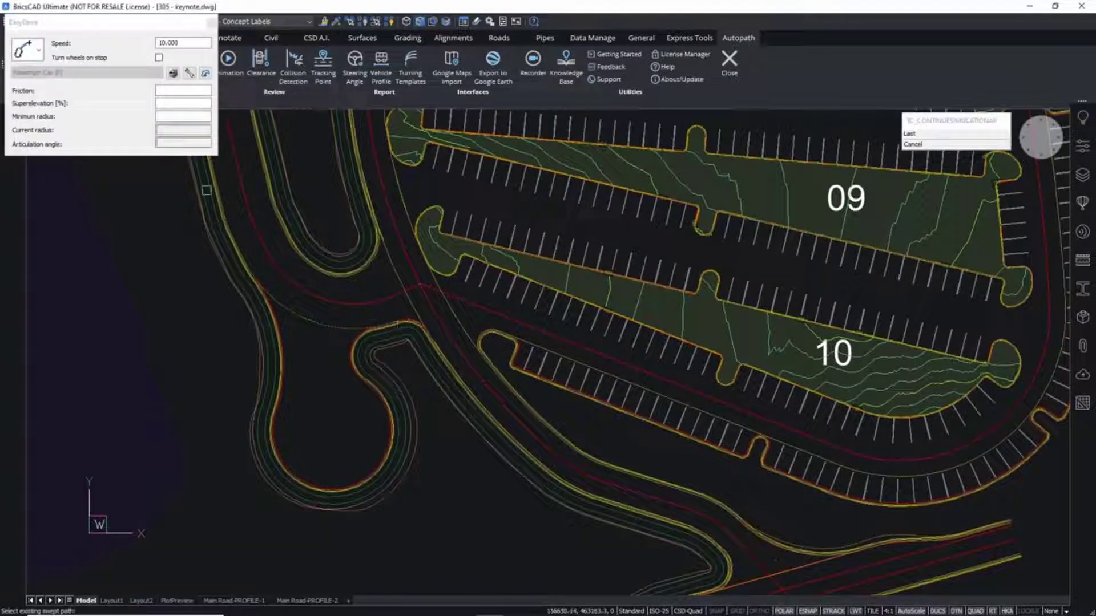
{"action": "left_click", "coordinate": [211, 24]}
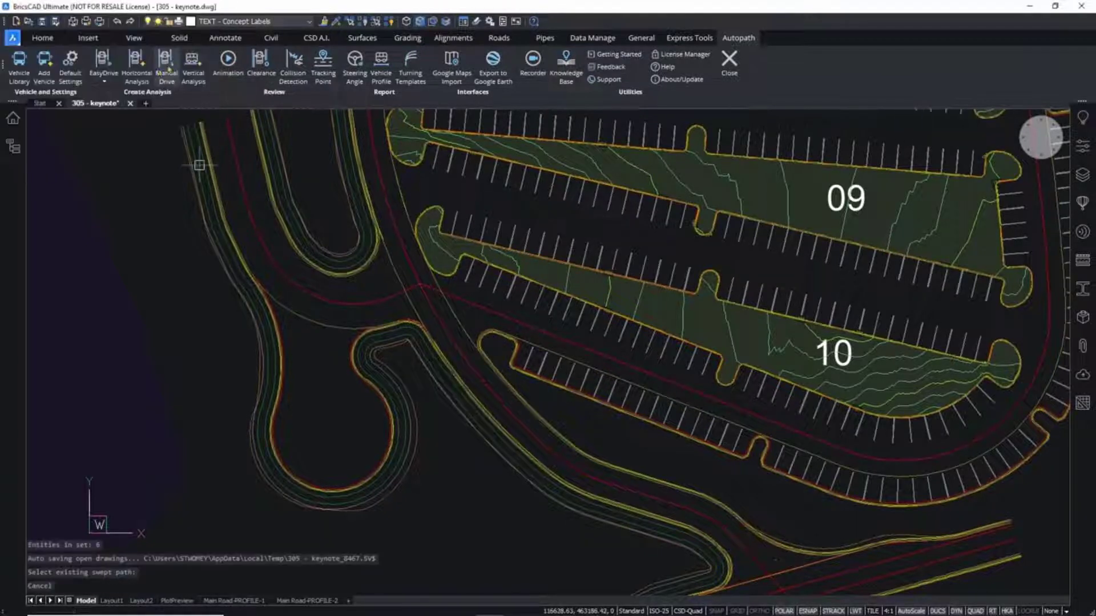
{"action": "left_click", "coordinate": [104, 82]}
{"action": "left_click", "coordinate": [116, 100]}
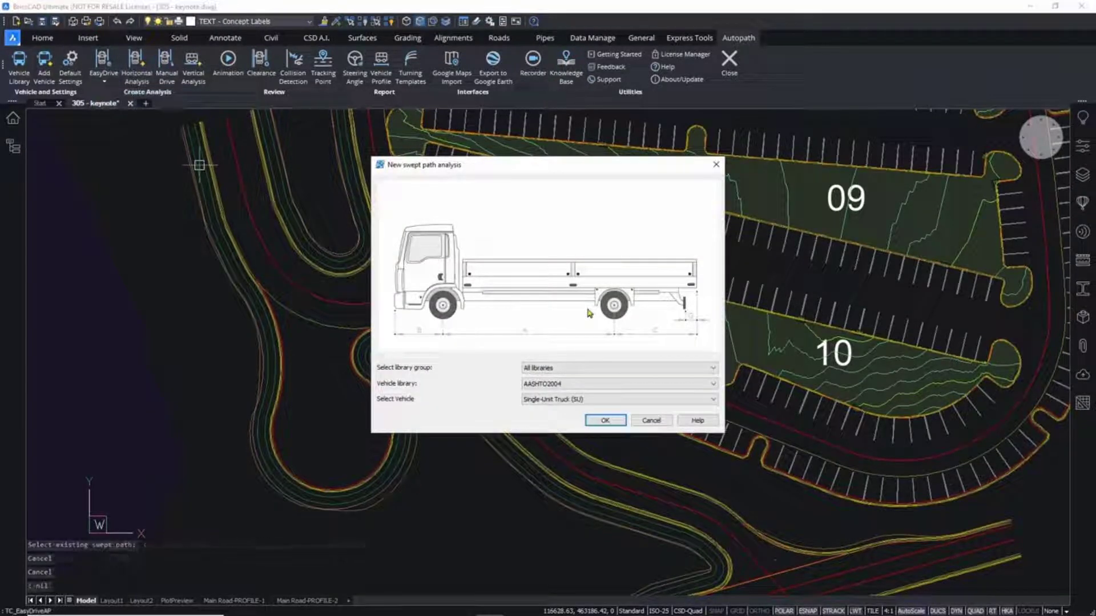
{"action": "left_click", "coordinate": [581, 371]}
{"action": "left_click", "coordinate": [618, 401]}
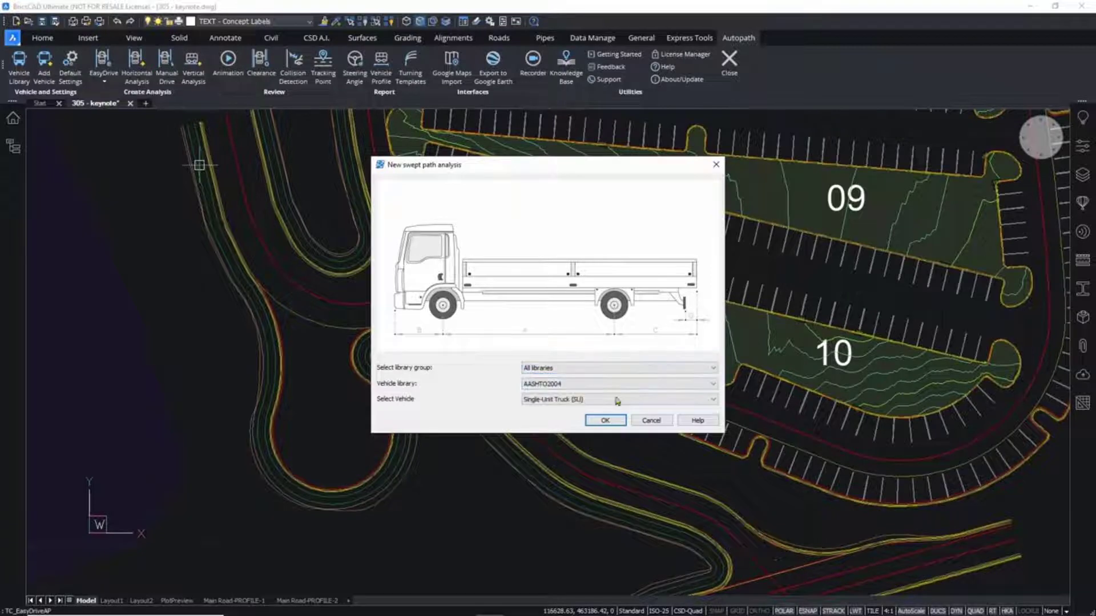
{"action": "left_click", "coordinate": [605, 420]}
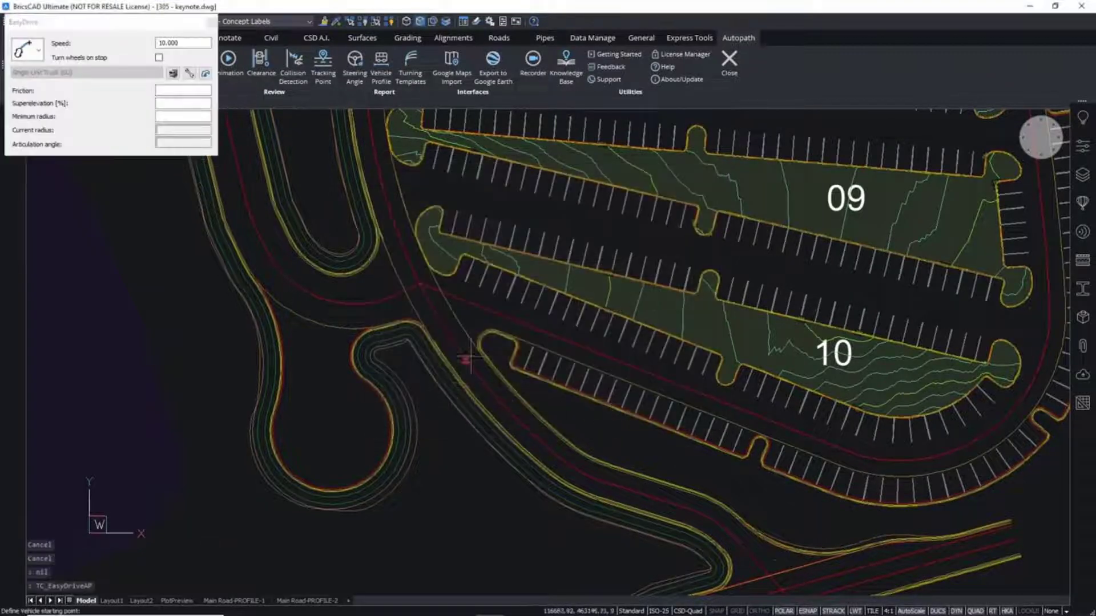
Step: Place the truck's starting point on the access road southeast of the junction, heading northwest along the red centreline
{"action": "scroll", "coordinate": [465, 337], "scroll_direction": "up", "scroll_amount": 2}
{"action": "middle_click_drag", "start_coordinate": [424, 337], "coordinate": [508, 379]}
{"action": "scroll", "coordinate": [551, 407], "scroll_direction": "up", "scroll_amount": 1}
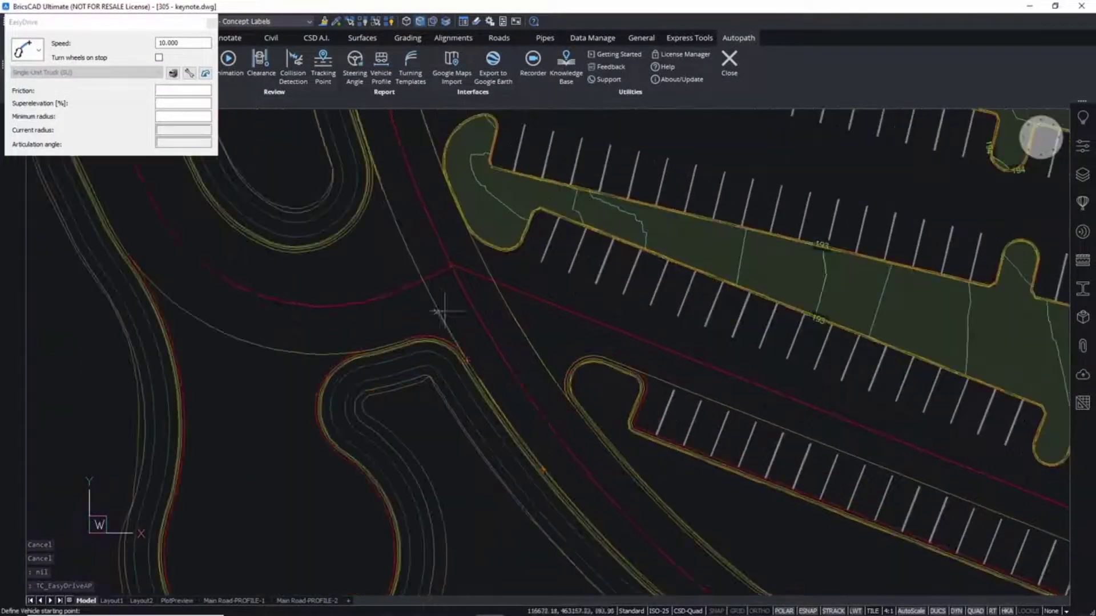
{"action": "scroll", "coordinate": [254, 291], "scroll_direction": "down", "scroll_amount": 1}
{"action": "middle_click_drag", "start_coordinate": [251, 286], "coordinate": [333, 284]}
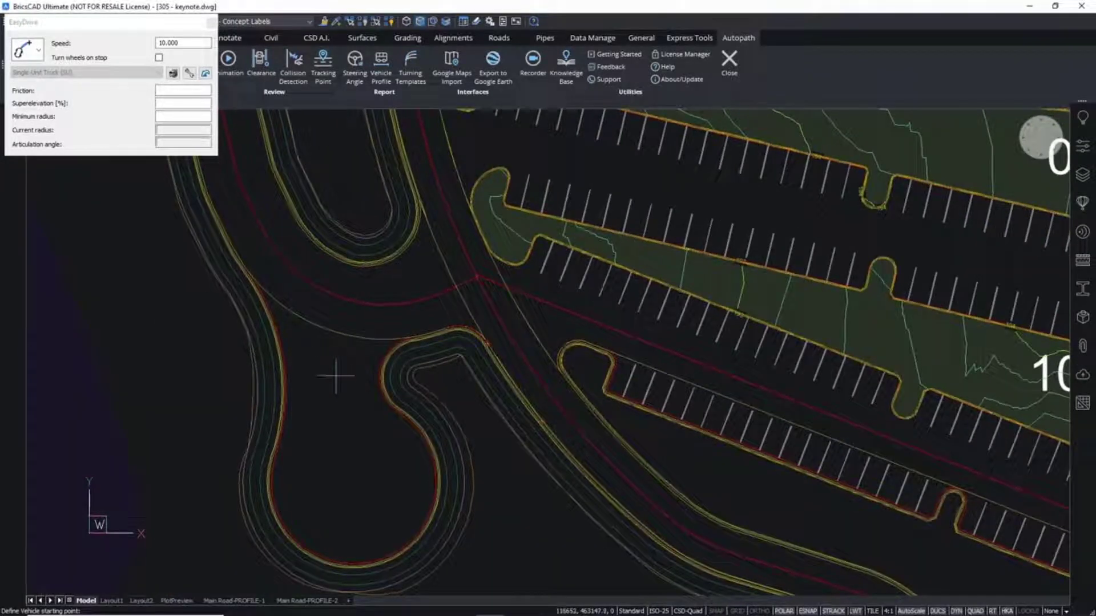
{"action": "scroll", "coordinate": [567, 415], "scroll_direction": "up", "scroll_amount": 1}
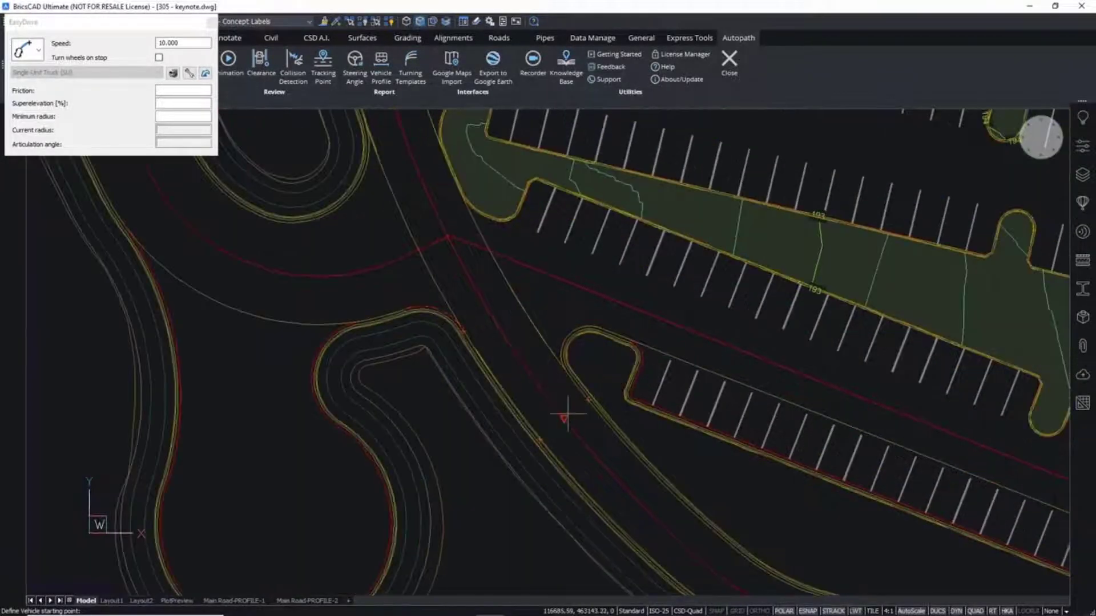
{"action": "left_click", "coordinate": [590, 434]}
{"action": "left_click", "coordinate": [464, 248]}
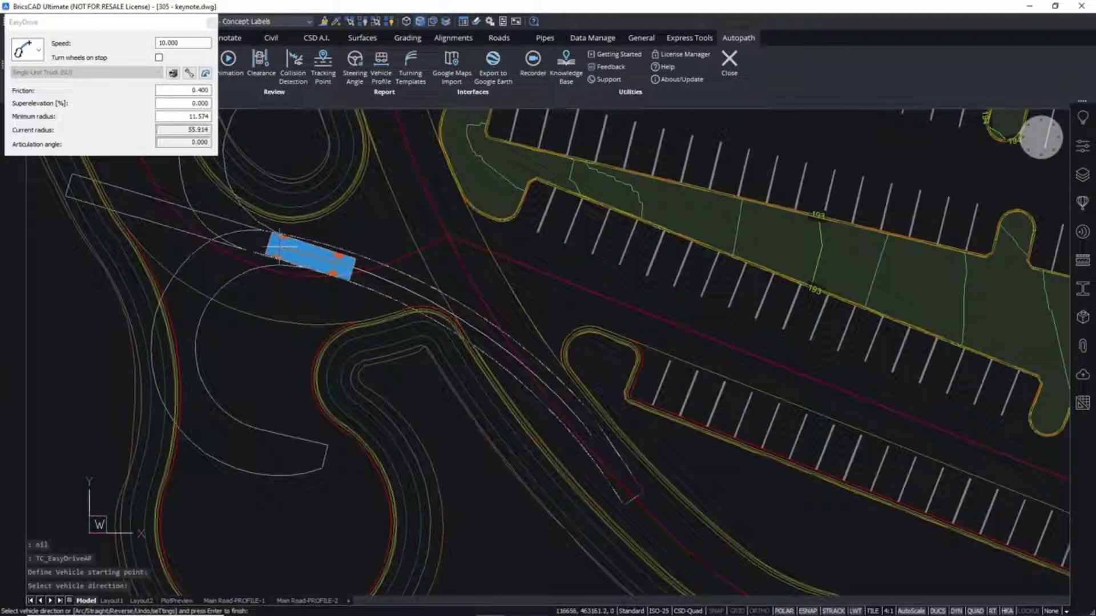
Step: Drive the truck through a turning manoeuvre: forward past the turning head, a reverse path into it, and a forward arc path out
{"action": "middle_click_drag", "start_coordinate": [280, 245], "coordinate": [362, 291]}
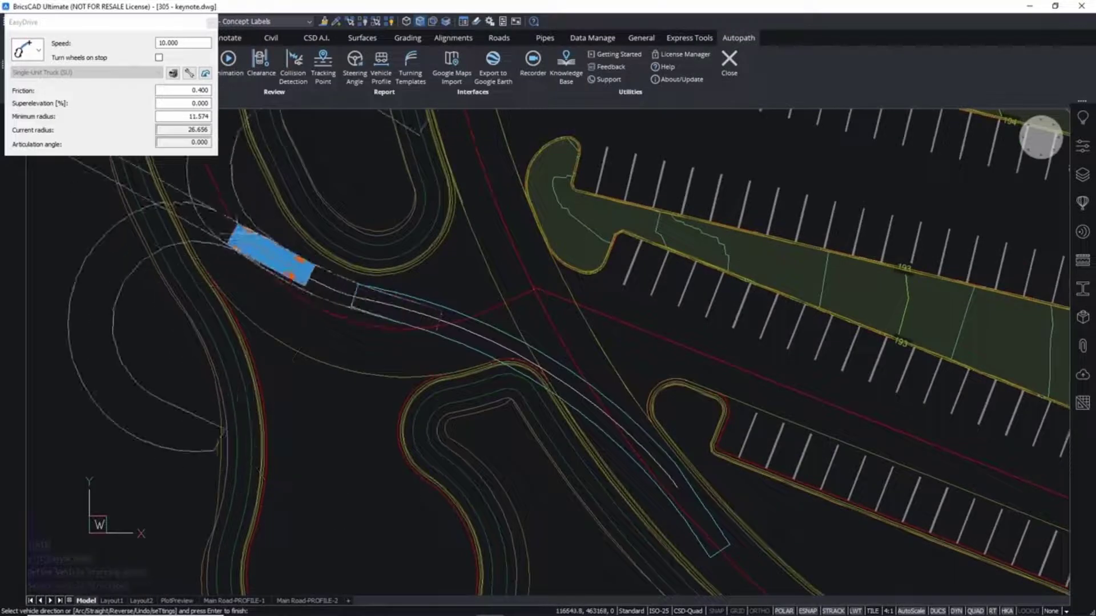
{"action": "left_click", "coordinate": [38, 50]}
{"action": "left_click", "coordinate": [26, 88]}
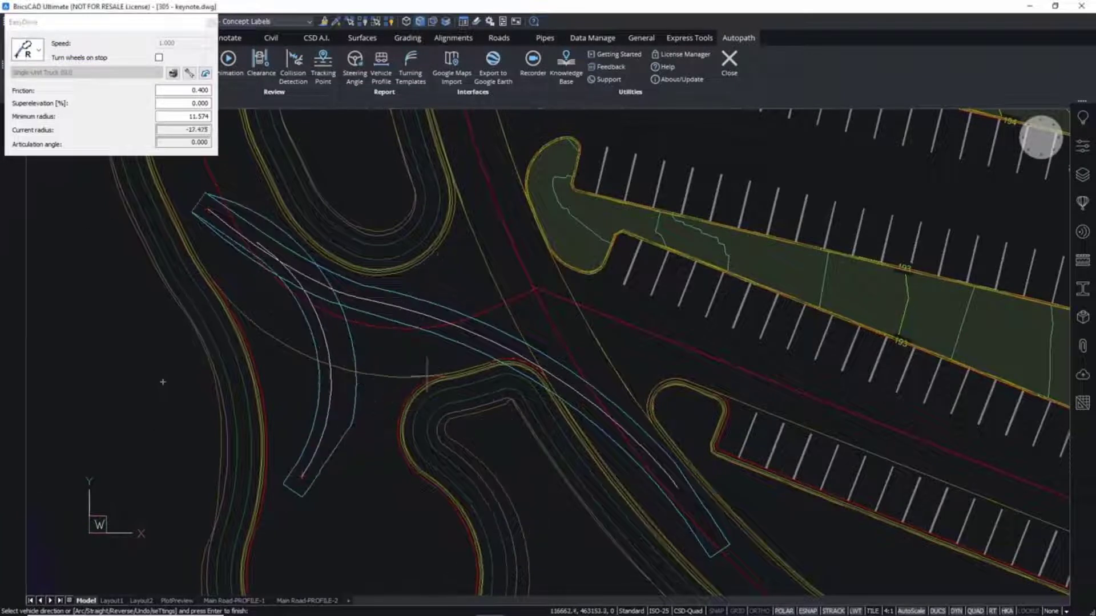
{"action": "left_click", "coordinate": [38, 51]}
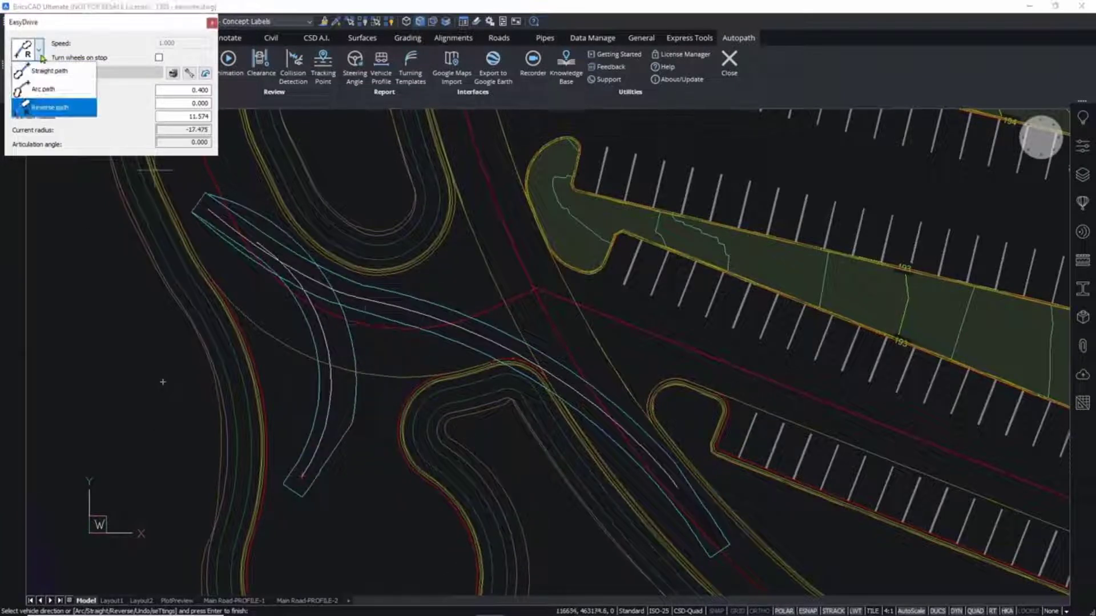
{"action": "left_click", "coordinate": [57, 90]}
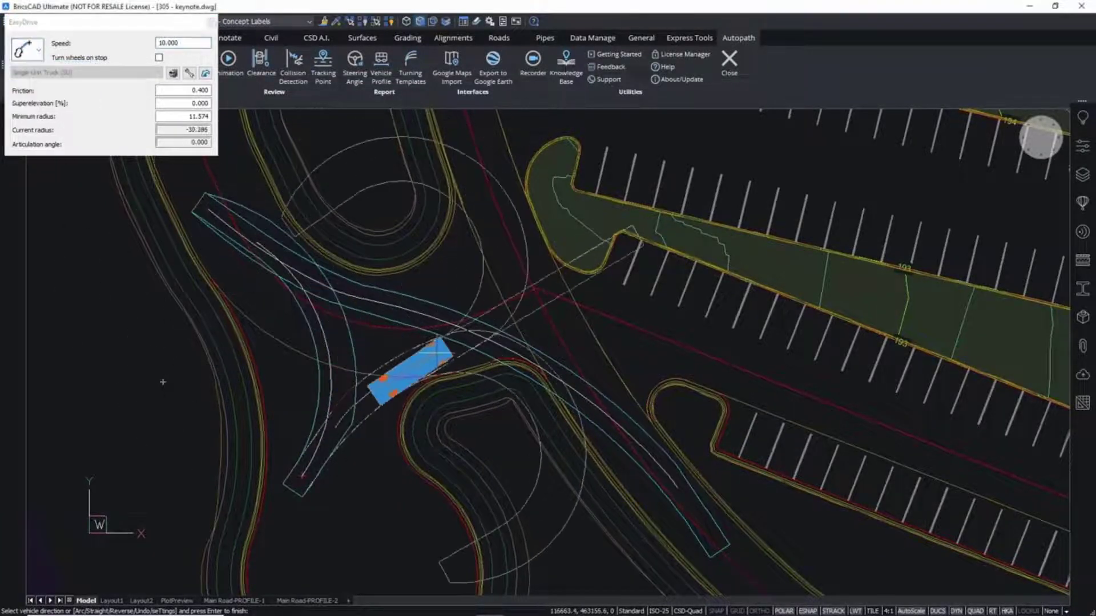
{"action": "key", "text": "Return"}
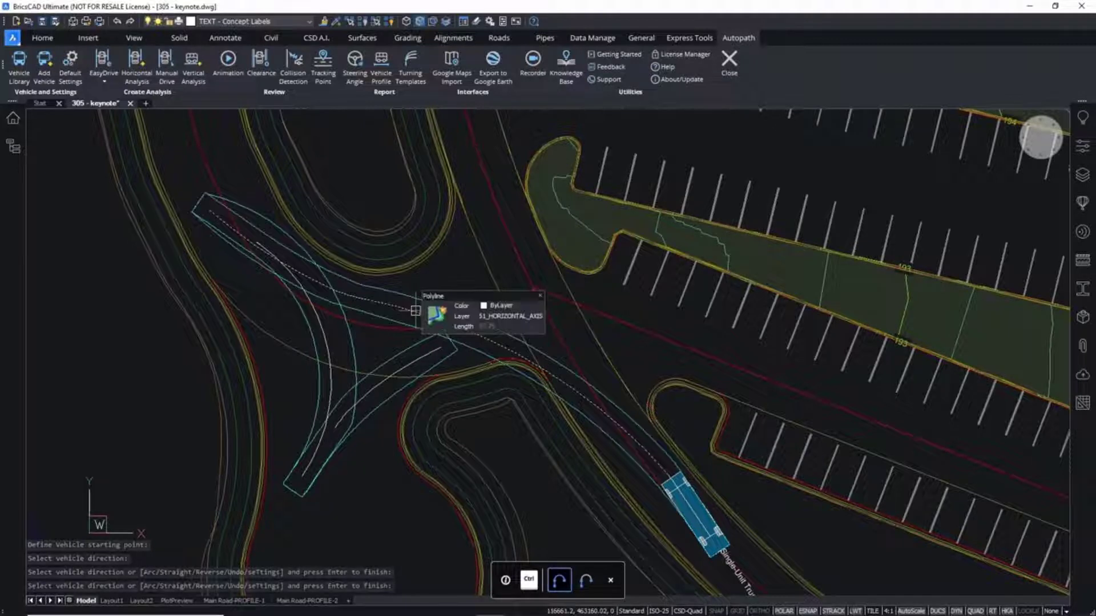
Step: Try to stretch the truck's swept path by its northwest end grip and its middle grip
{"action": "left_click", "coordinate": [419, 312]}
{"action": "left_click", "coordinate": [208, 209]}
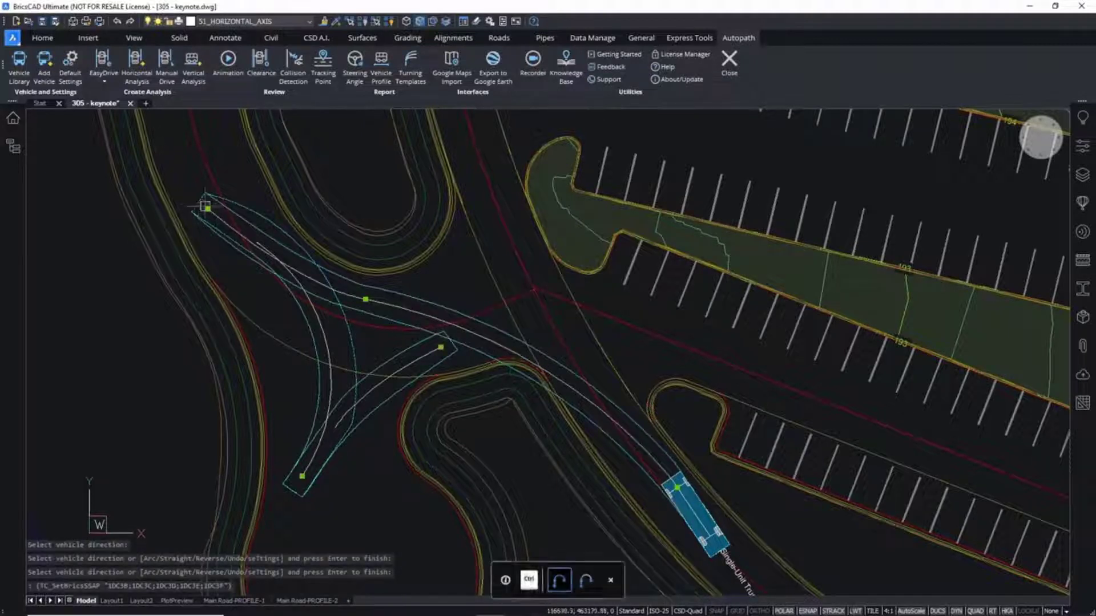
{"action": "right_click", "coordinate": [223, 183]}
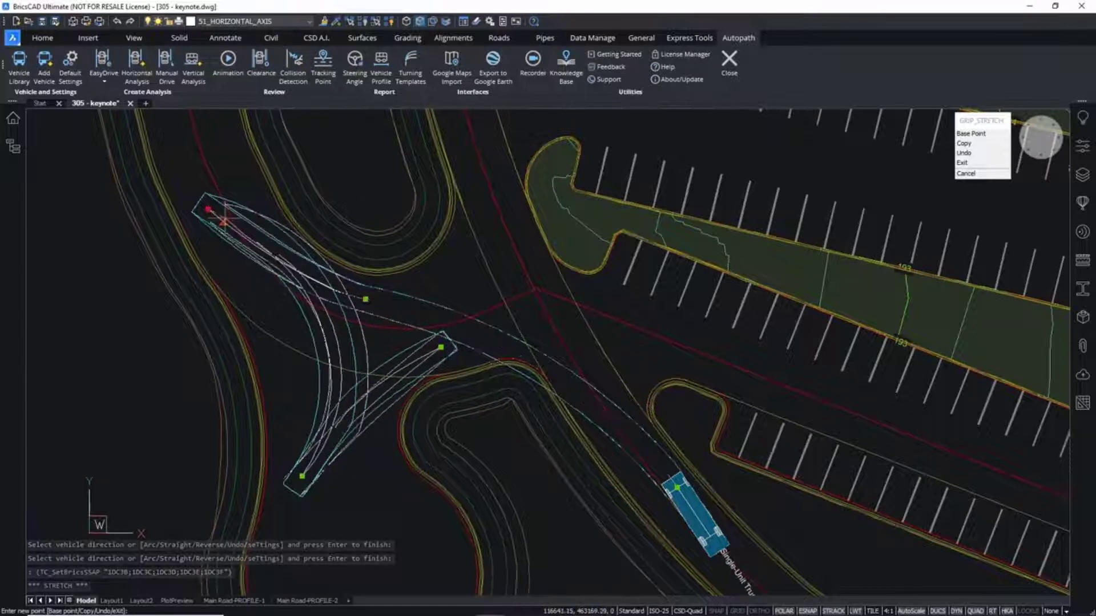
{"action": "key", "text": "Escape"}
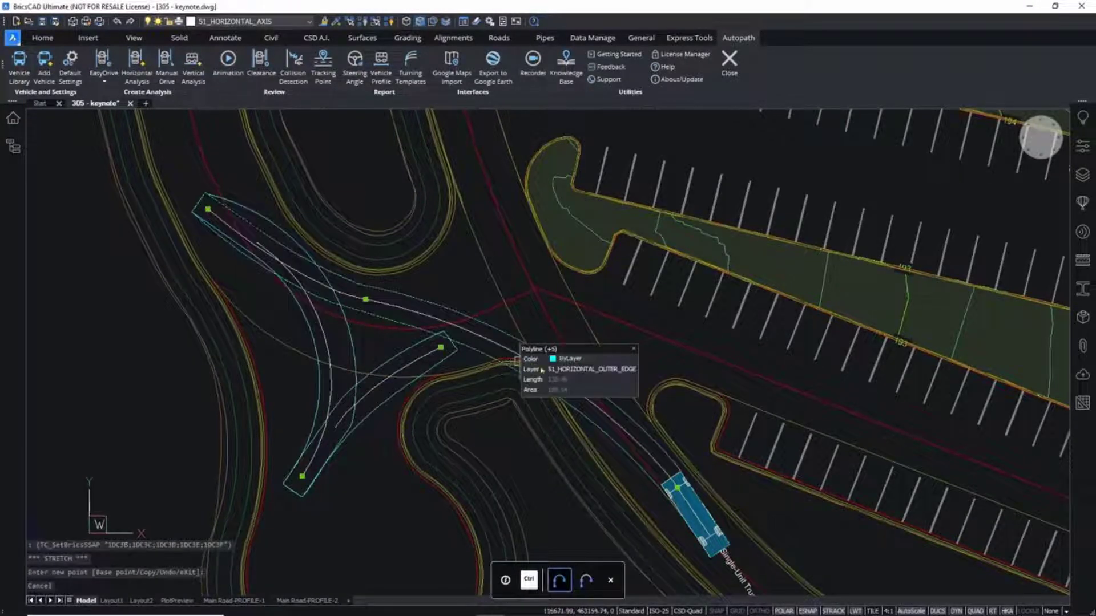
{"action": "middle_click_drag", "start_coordinate": [476, 336], "coordinate": [473, 335]}
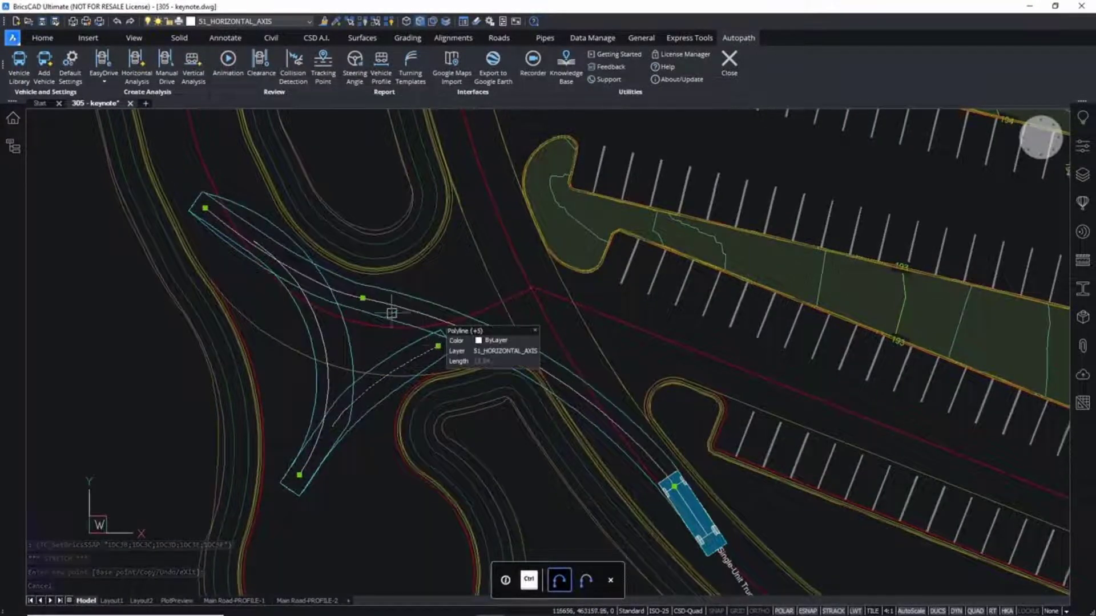
{"action": "left_click", "coordinate": [363, 297]}
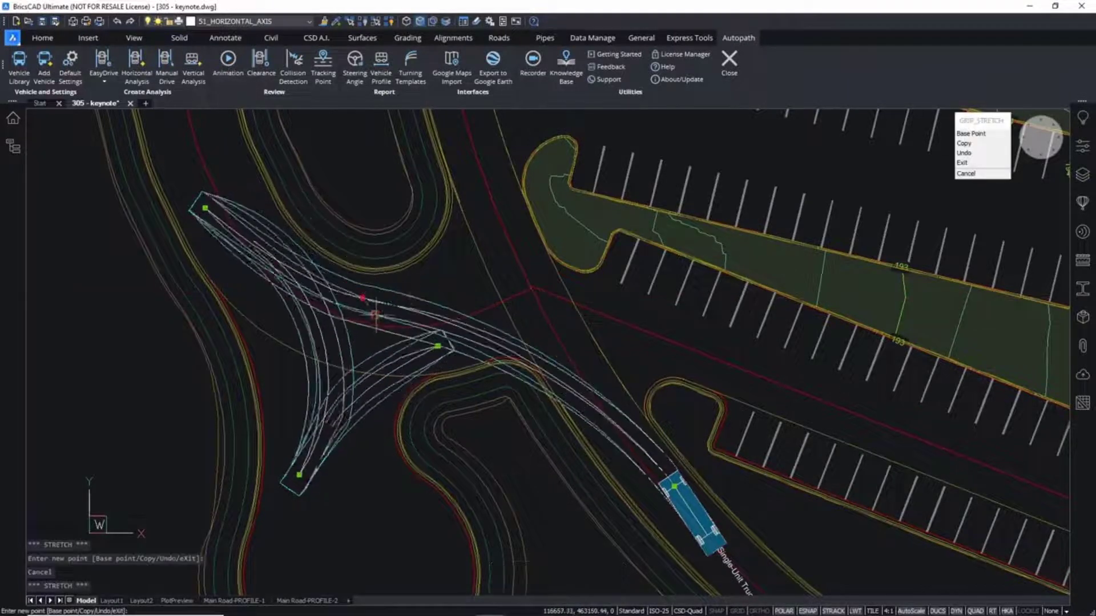
{"action": "key", "text": "Escape"}
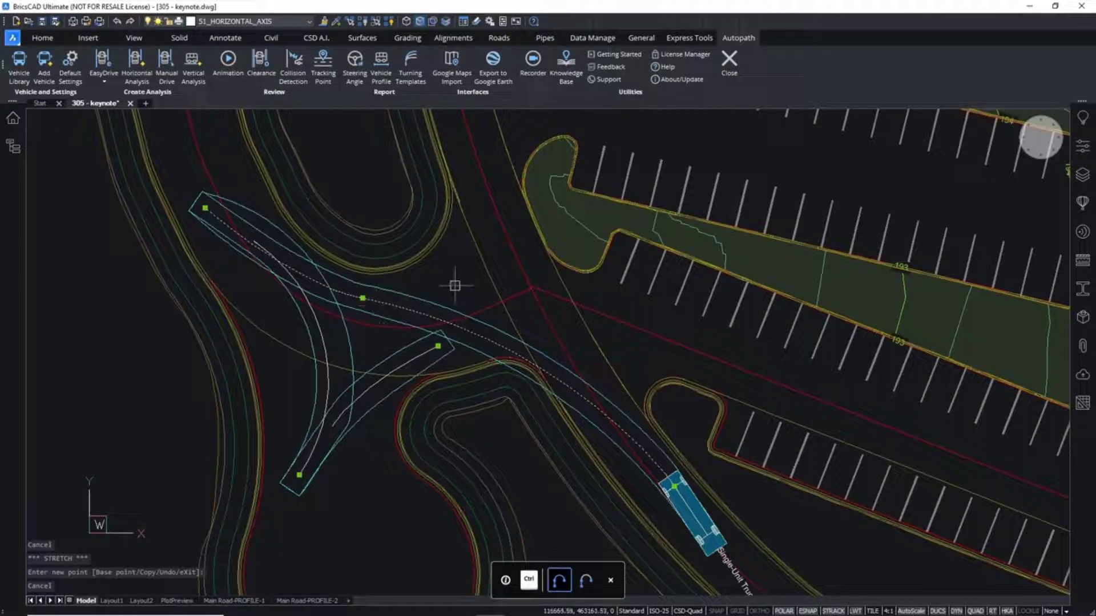
{"action": "key", "text": "Escape"}
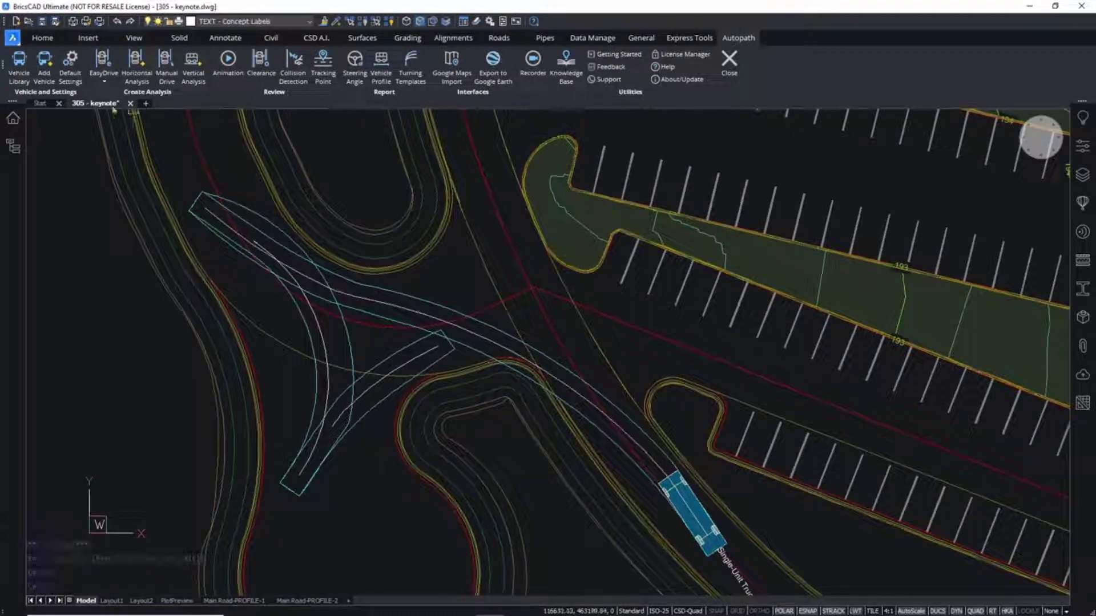
Step: Continue the existing swept path with EasyDrive, driving the truck around the curve onto the southeast access road
{"action": "left_click", "coordinate": [104, 81]}
{"action": "left_click", "coordinate": [146, 120]}
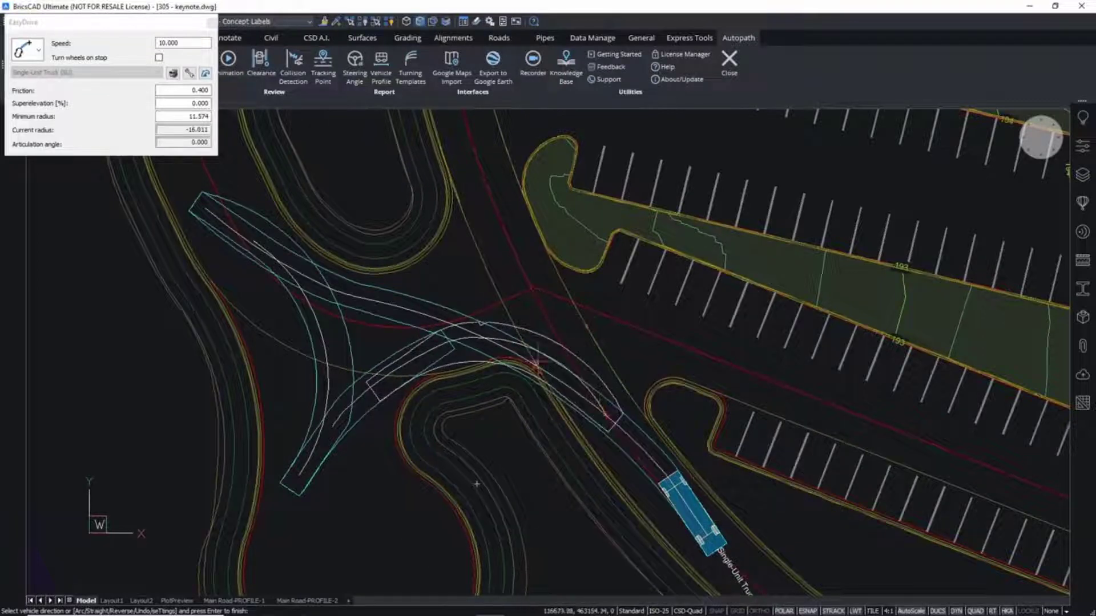
{"action": "scroll", "coordinate": [536, 363], "scroll_direction": "up", "scroll_amount": 3}
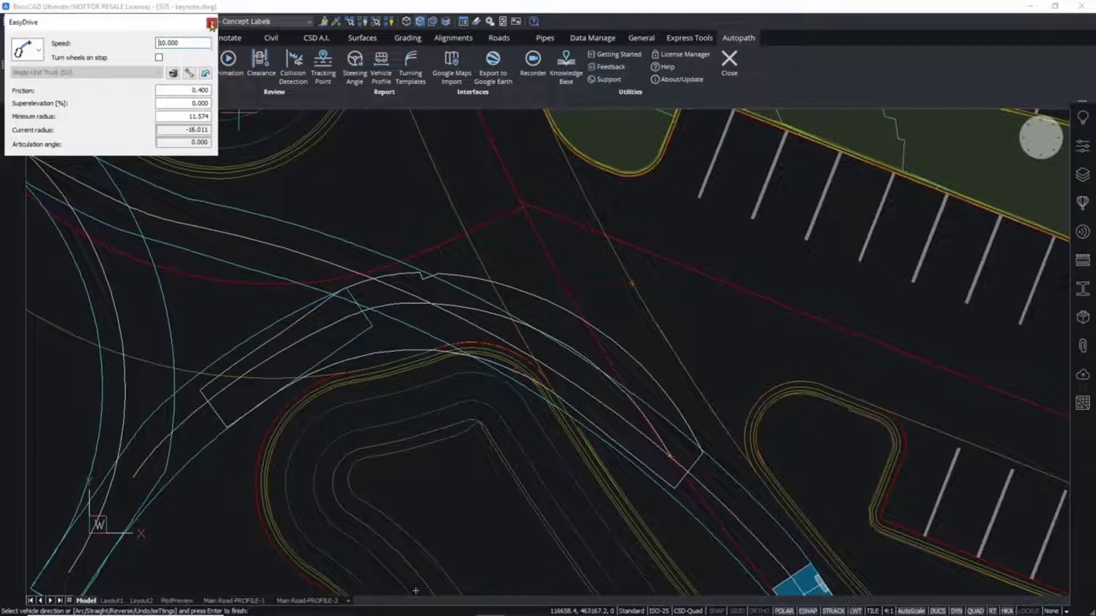
{"action": "left_click", "coordinate": [211, 24]}
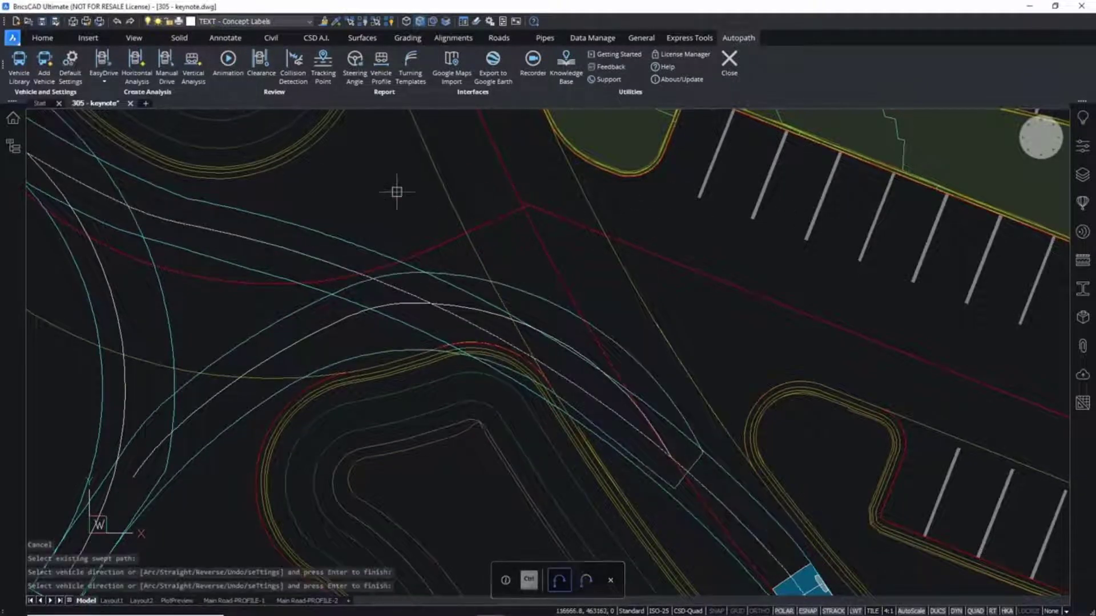
{"action": "middle_click_drag", "start_coordinate": [394, 191], "coordinate": [447, 200]}
{"action": "key", "text": "Escape"}
{"action": "key", "text": "Escape"}
{"action": "key", "text": "Escape"}
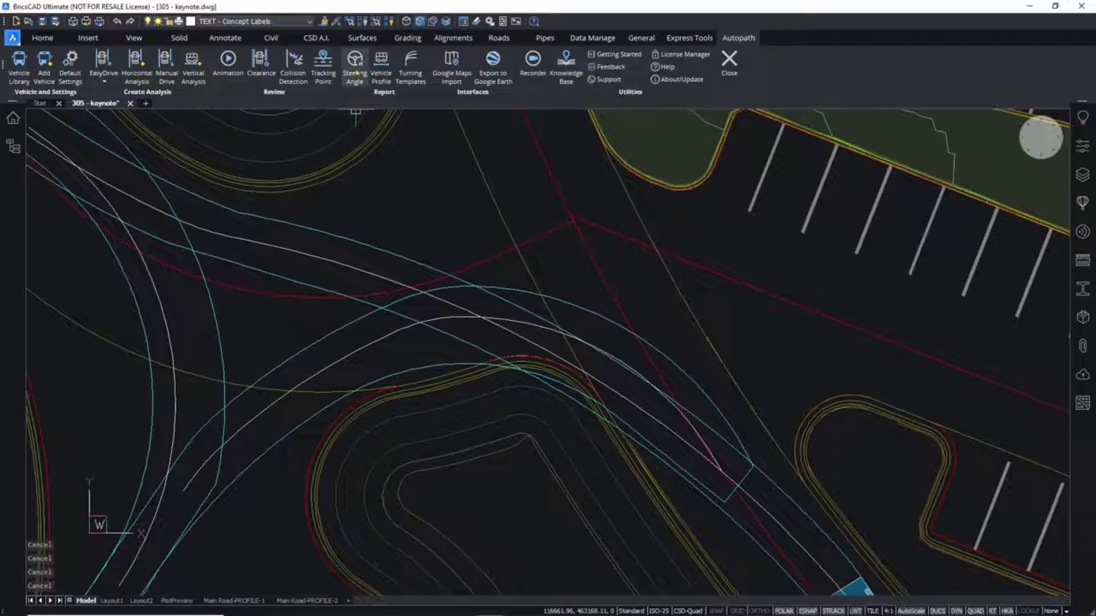
Step: Generate a steering angle report for the truck's swept path and place it in the empty area east of the car park
{"action": "left_click", "coordinate": [355, 79]}
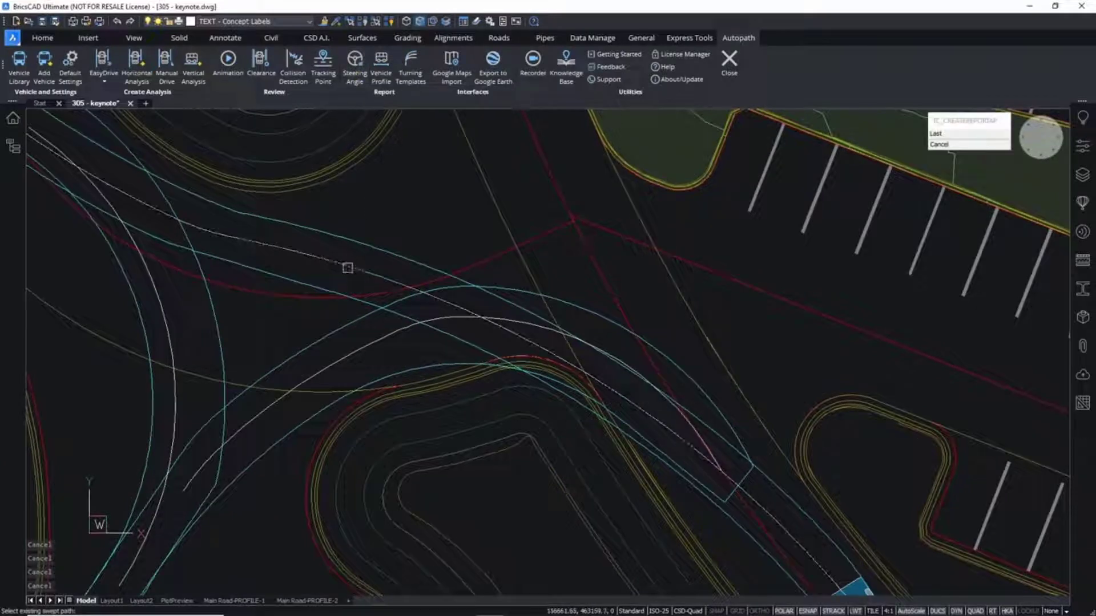
{"action": "left_click", "coordinate": [348, 267]}
{"action": "scroll", "coordinate": [411, 257], "scroll_direction": "down", "scroll_amount": 5}
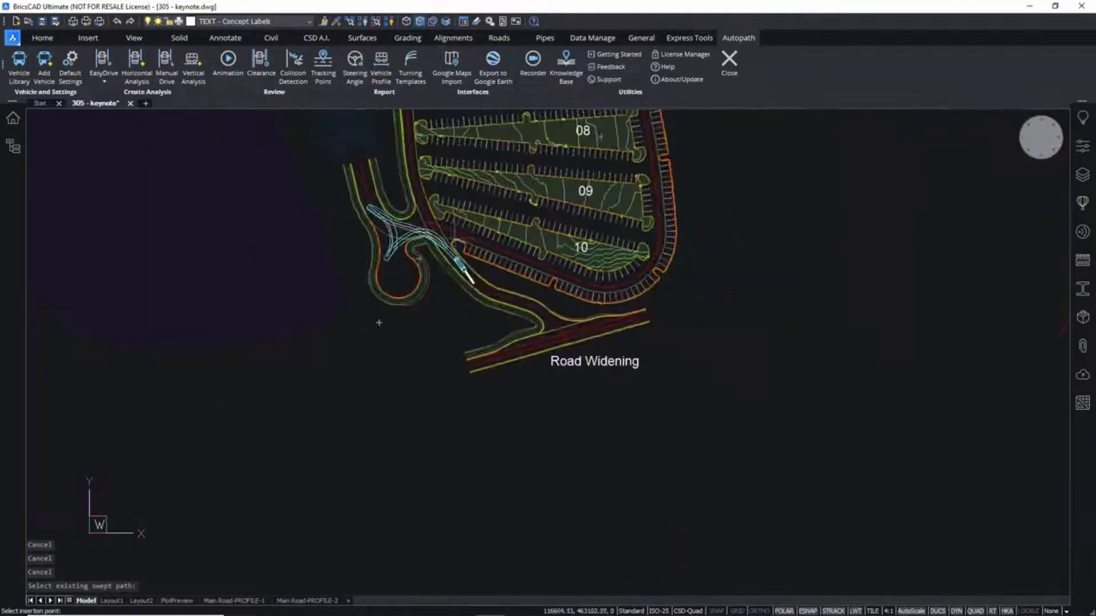
{"action": "scroll", "coordinate": [679, 285], "scroll_direction": "up", "scroll_amount": 5}
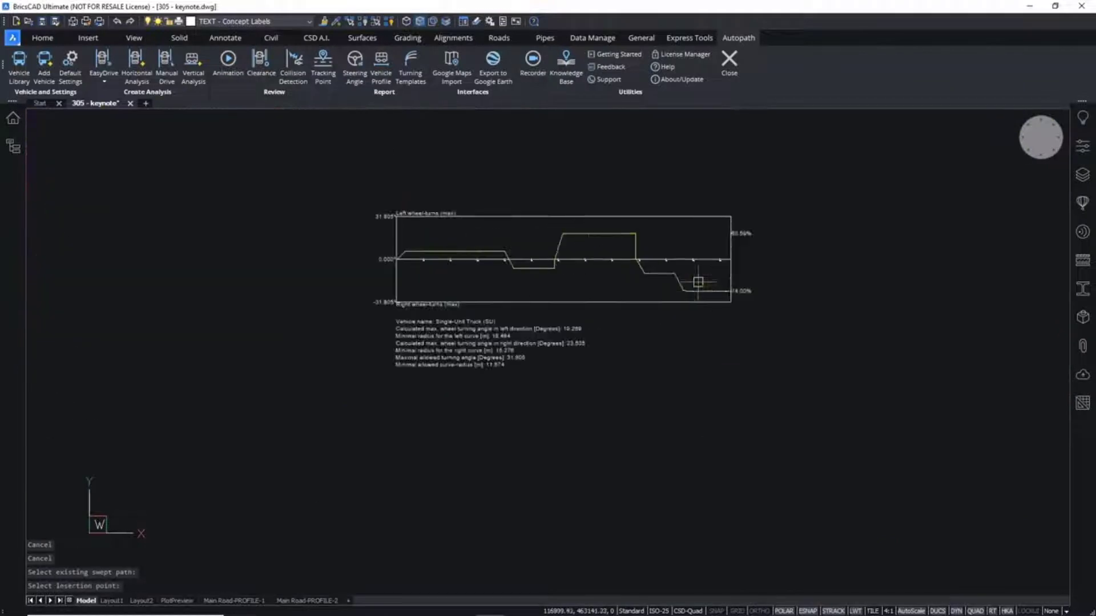
{"action": "scroll", "coordinate": [452, 249], "scroll_direction": "up", "scroll_amount": 5}
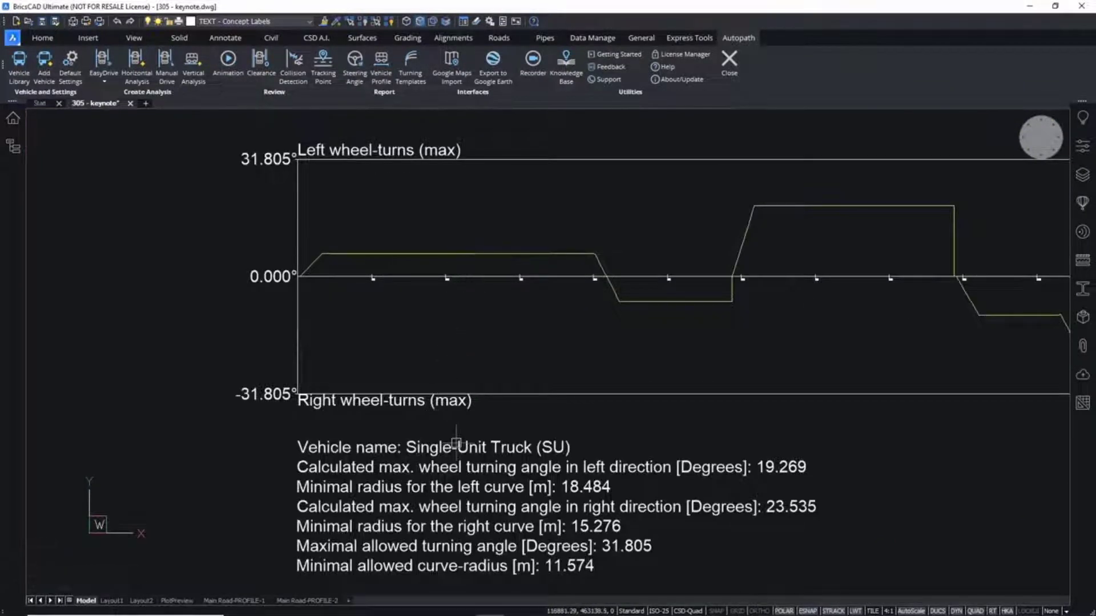
{"action": "scroll", "coordinate": [443, 382], "scroll_direction": "down", "scroll_amount": 10}
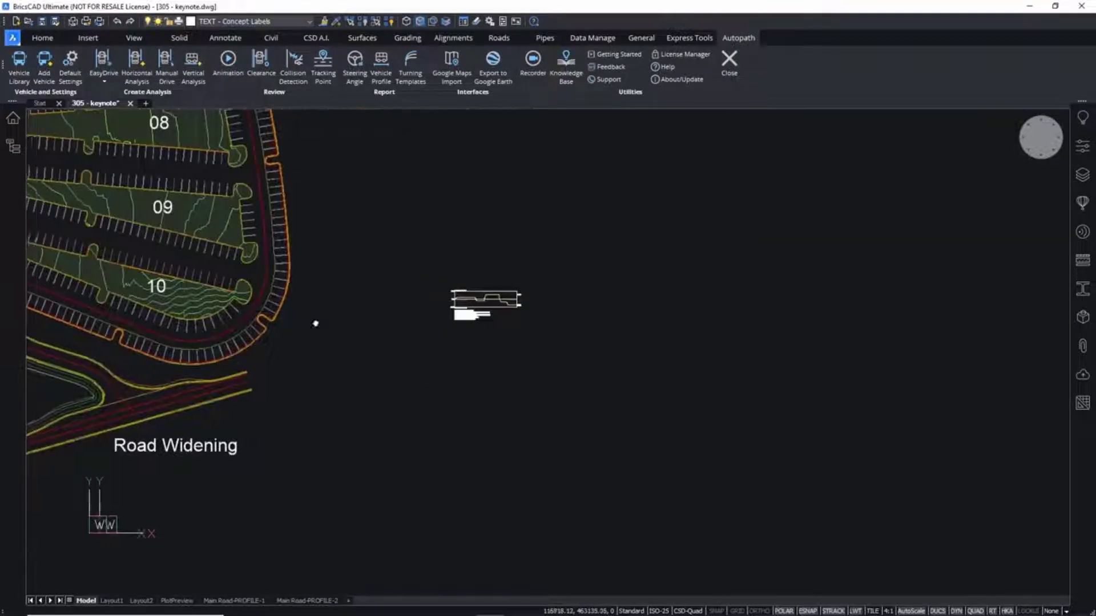
{"action": "middle_click_drag", "start_coordinate": [316, 324], "coordinate": [683, 325]}
{"action": "scroll", "coordinate": [267, 276], "scroll_direction": "up", "scroll_amount": 5}
{"action": "scroll", "coordinate": [377, 267], "scroll_direction": "up", "scroll_amount": 2}
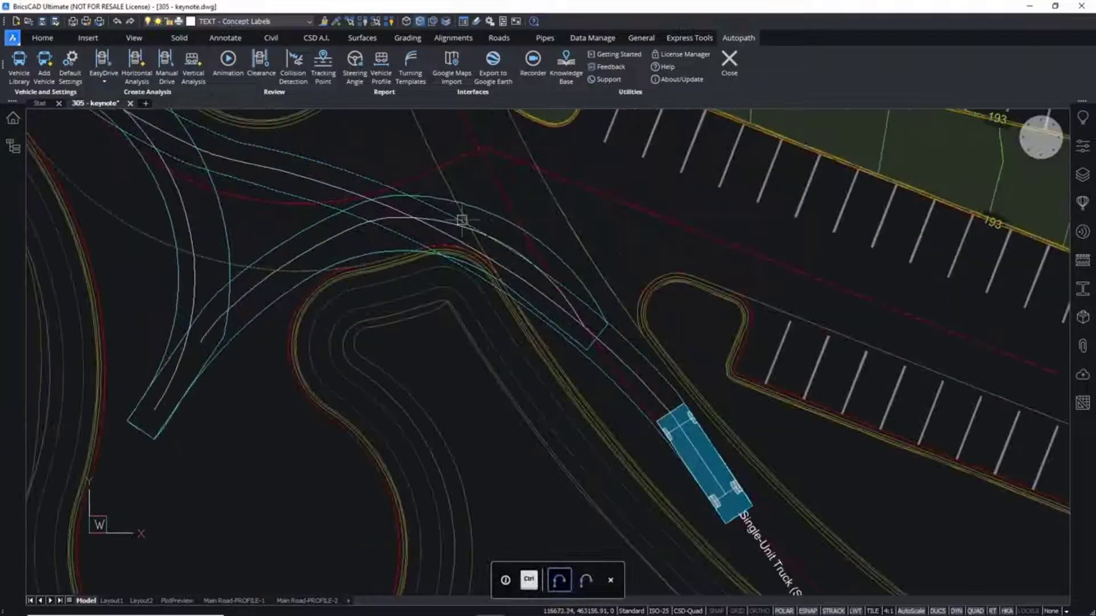
Step: Set the radius of the south kerb return between the Main Road and Access Road to 12 and update its alignment
{"action": "scroll", "coordinate": [462, 219], "scroll_direction": "up", "scroll_amount": 2}
{"action": "key", "text": "Escape"}
{"action": "key", "text": "Escape"}
{"action": "scroll", "coordinate": [467, 252], "scroll_direction": "up", "scroll_amount": 3}
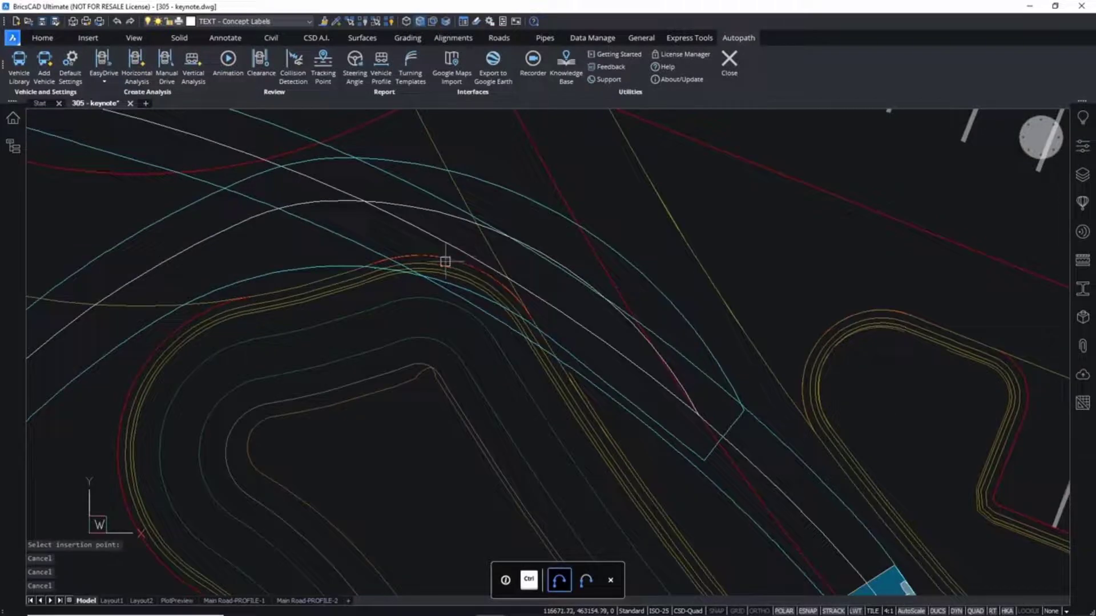
{"action": "double_click", "coordinate": [448, 262]}
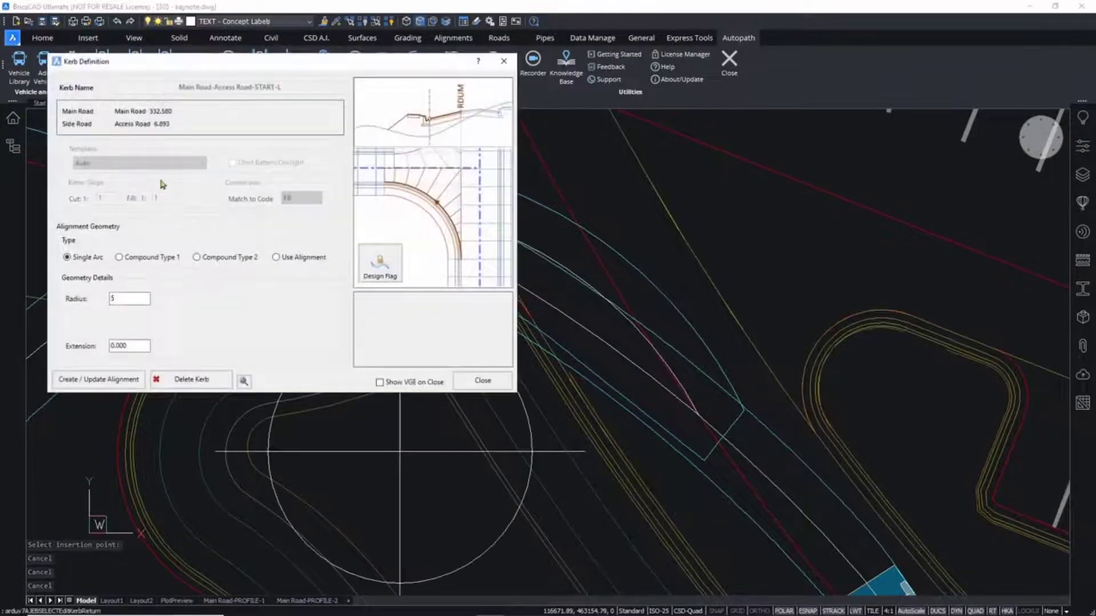
{"action": "left_click", "coordinate": [129, 296]}
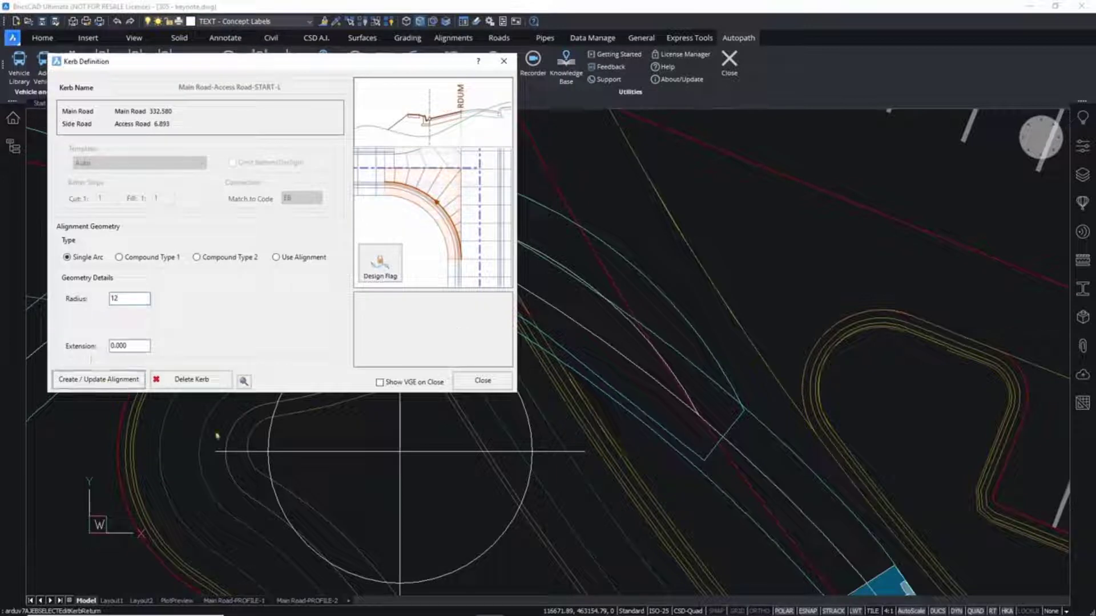
{"action": "left_click", "coordinate": [483, 381]}
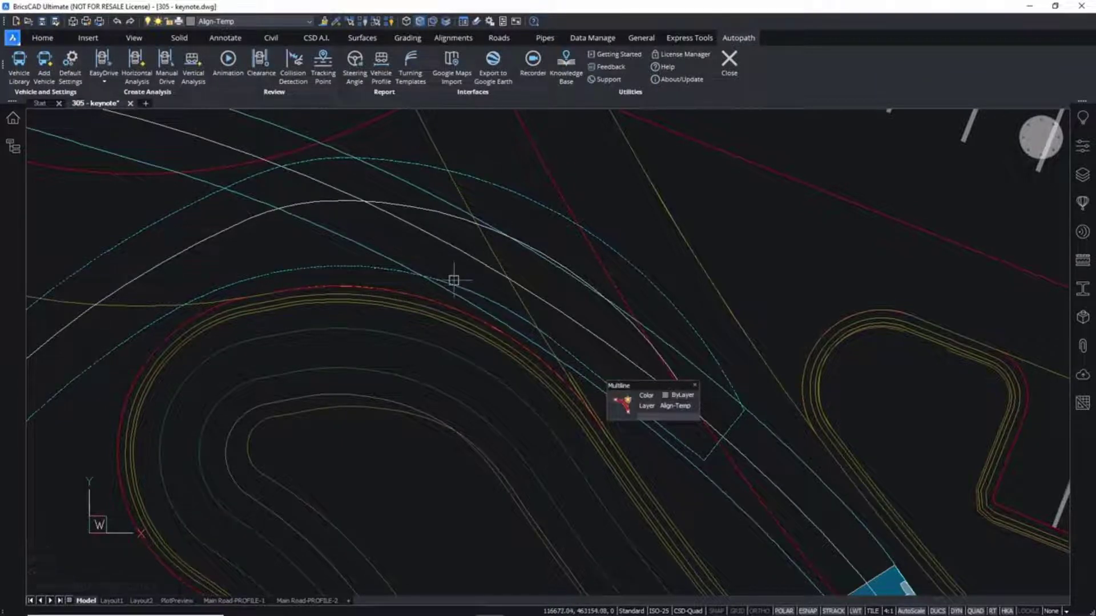
Step: Animate the truck along its existing swept path, scrubbing it into the reversing section at the northwest end, and end the animation
{"action": "scroll", "coordinate": [452, 281], "scroll_direction": "down", "scroll_amount": 3}
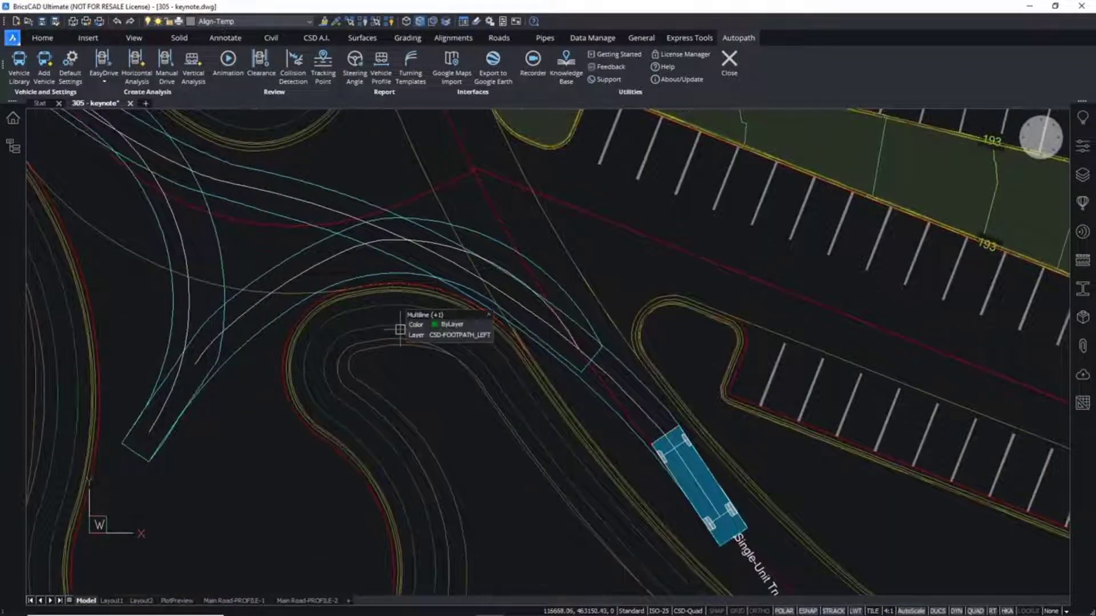
{"action": "scroll", "coordinate": [400, 329], "scroll_direction": "down", "scroll_amount": 2}
{"action": "middle_click_drag", "start_coordinate": [416, 354], "coordinate": [521, 398]}
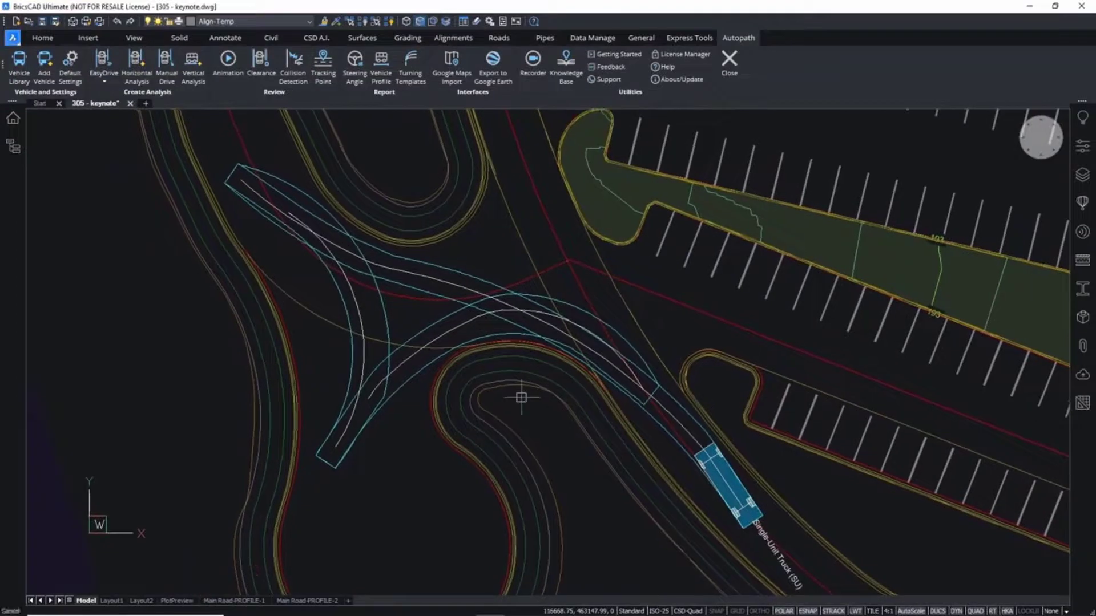
{"action": "key", "text": "Escape"}
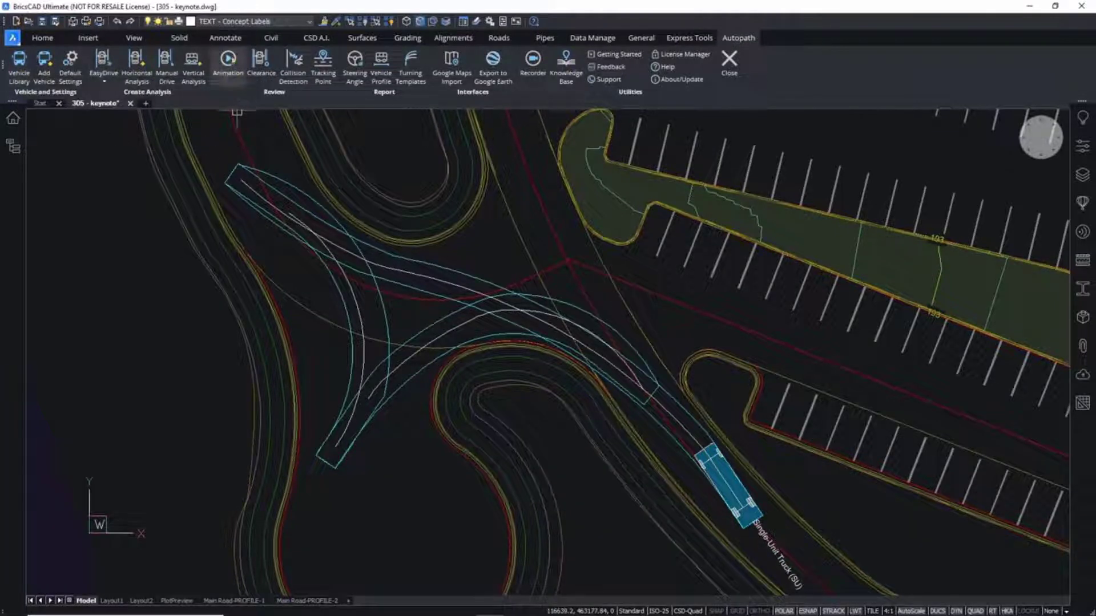
{"action": "left_click", "coordinate": [228, 62]}
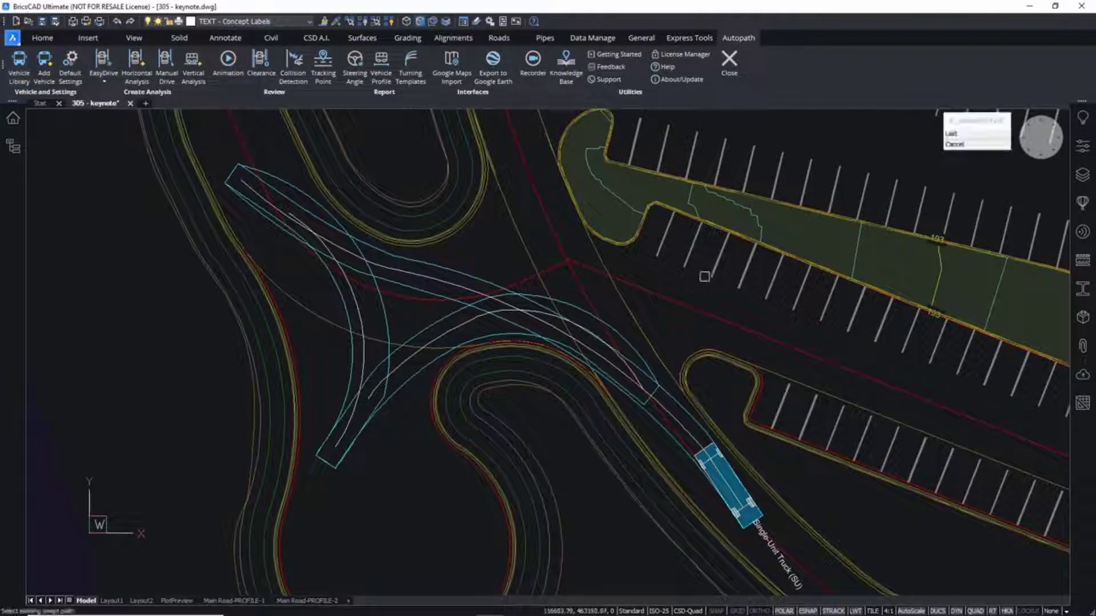
{"action": "left_click", "coordinate": [437, 284]}
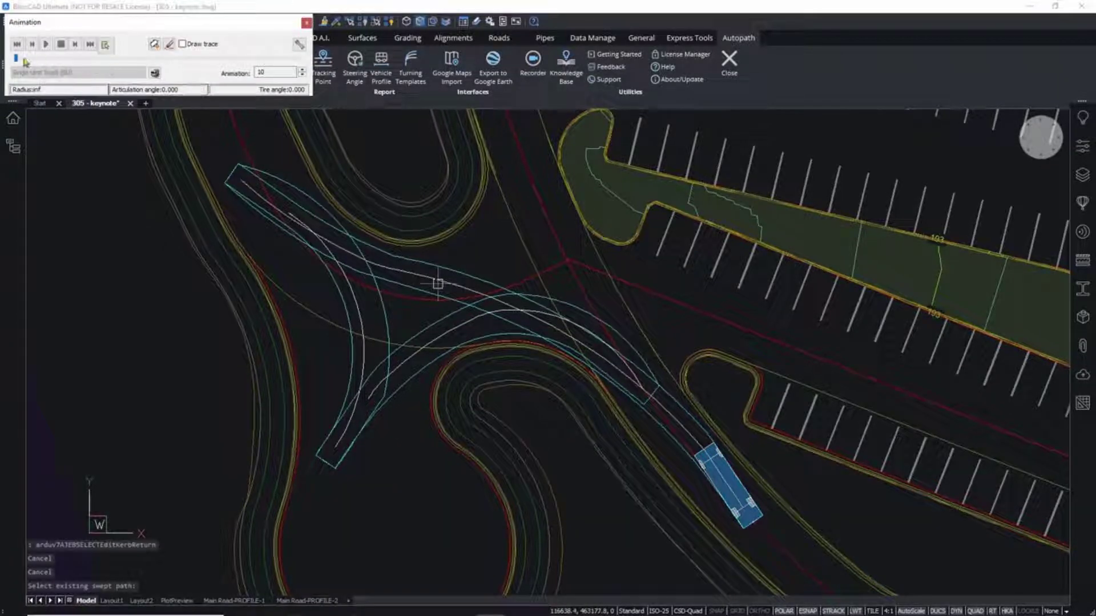
{"action": "left_click", "coordinate": [20, 59]}
{"action": "mouse_move", "coordinate": [72, 59]}
{"action": "left_mouse_down"}
{"action": "mouse_move", "coordinate": [300, 72]}
{"action": "mouse_move", "coordinate": [174, 69]}
{"action": "mouse_move", "coordinate": [288, 66]}
{"action": "mouse_move", "coordinate": [200, 78]}
{"action": "mouse_move", "coordinate": [182, 64]}
{"action": "mouse_move", "coordinate": [303, 58]}
{"action": "mouse_move", "coordinate": [220, 68]}
{"action": "mouse_move", "coordinate": [171, 87]}
{"action": "left_mouse_up"}
{"action": "left_click", "coordinate": [182, 43]}
{"action": "left_click", "coordinate": [170, 46]}
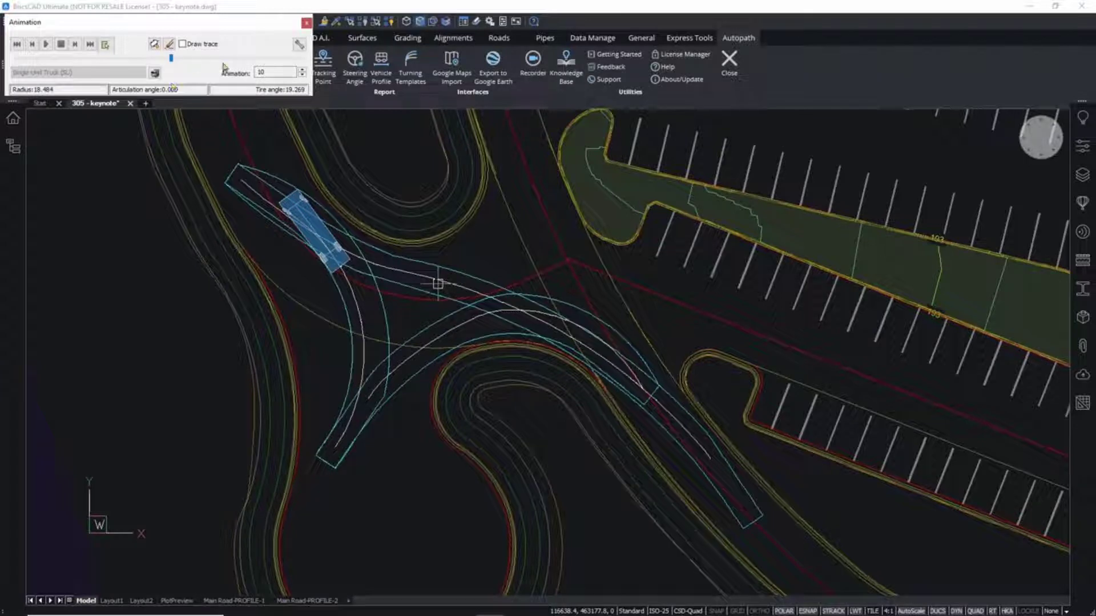
{"action": "left_click", "coordinate": [306, 24]}
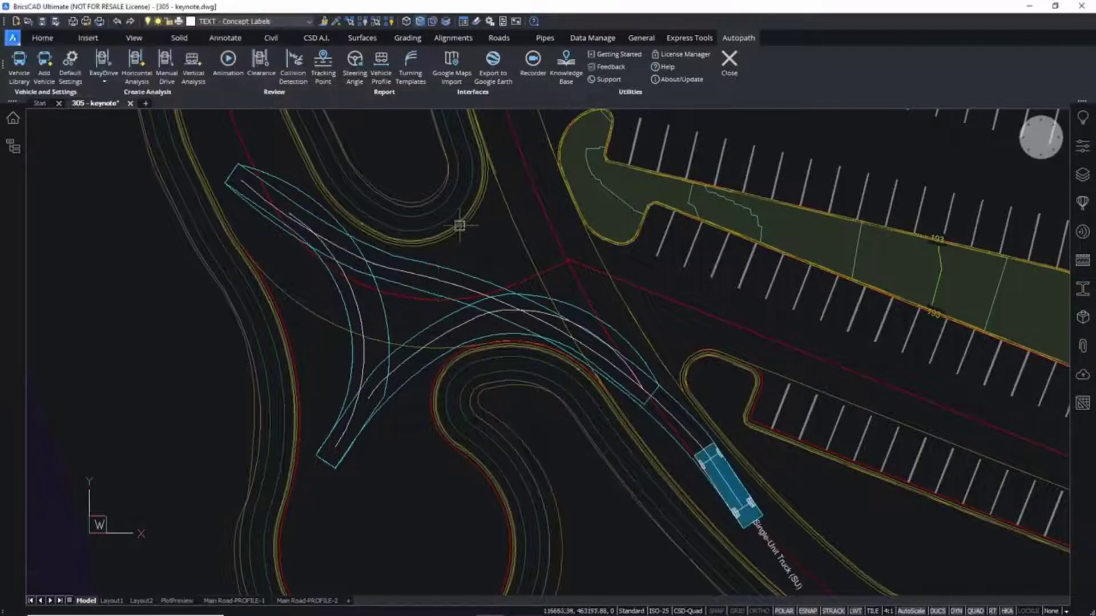
{"action": "scroll", "coordinate": [539, 316], "scroll_direction": "down", "scroll_amount": 3}
{"action": "middle_click_drag", "start_coordinate": [552, 266], "coordinate": [489, 304]}
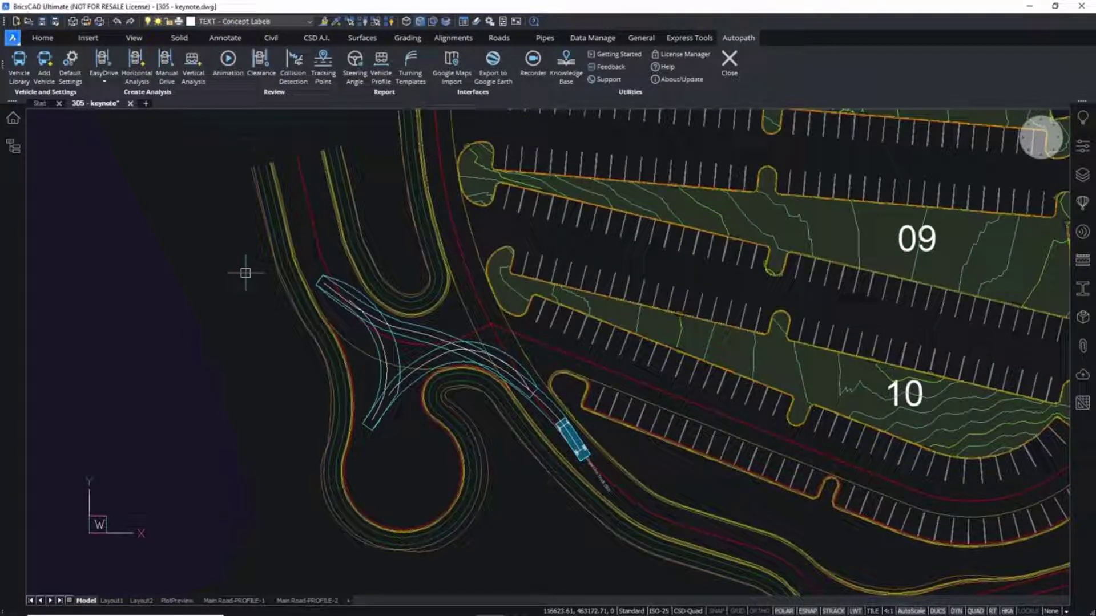
{"action": "scroll", "coordinate": [434, 359], "scroll_direction": "down", "scroll_amount": 2}
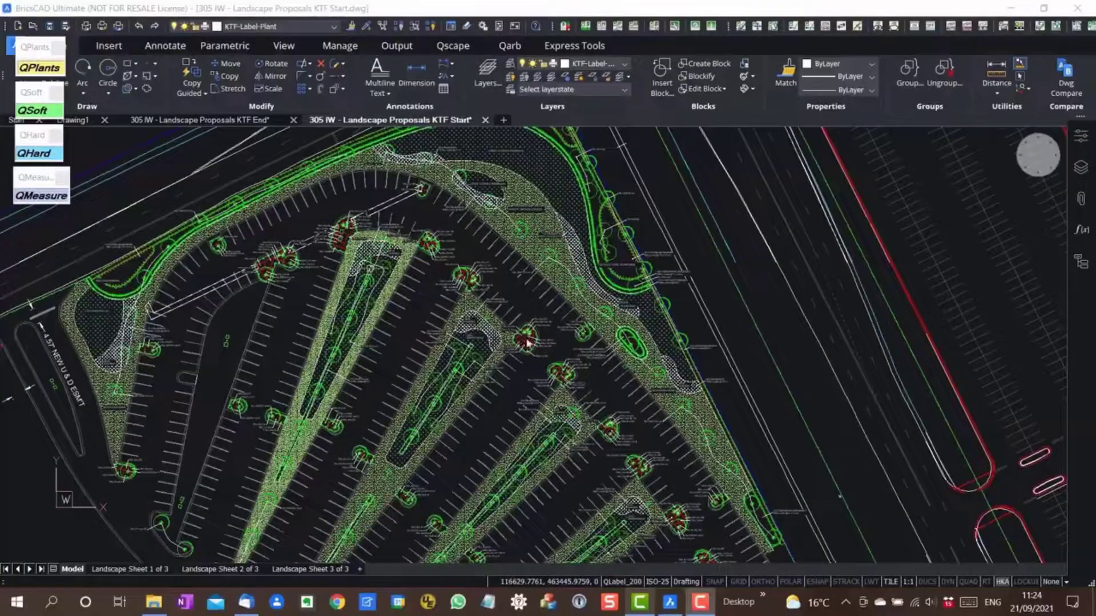
Step: Insert a Tree-Extra Heavy Standard block in the southern part of the planting bed beside the 13No. Deu SF shrubs
{"action": "scroll", "coordinate": [537, 354], "scroll_direction": "up", "scroll_amount": 5}
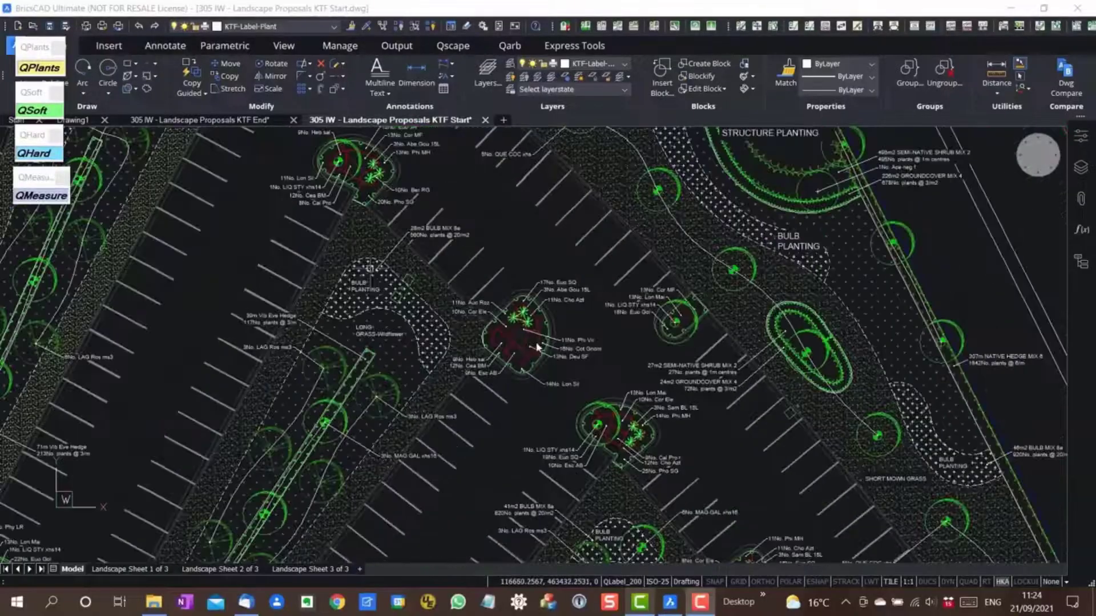
{"action": "scroll", "coordinate": [536, 353], "scroll_direction": "up", "scroll_amount": 3}
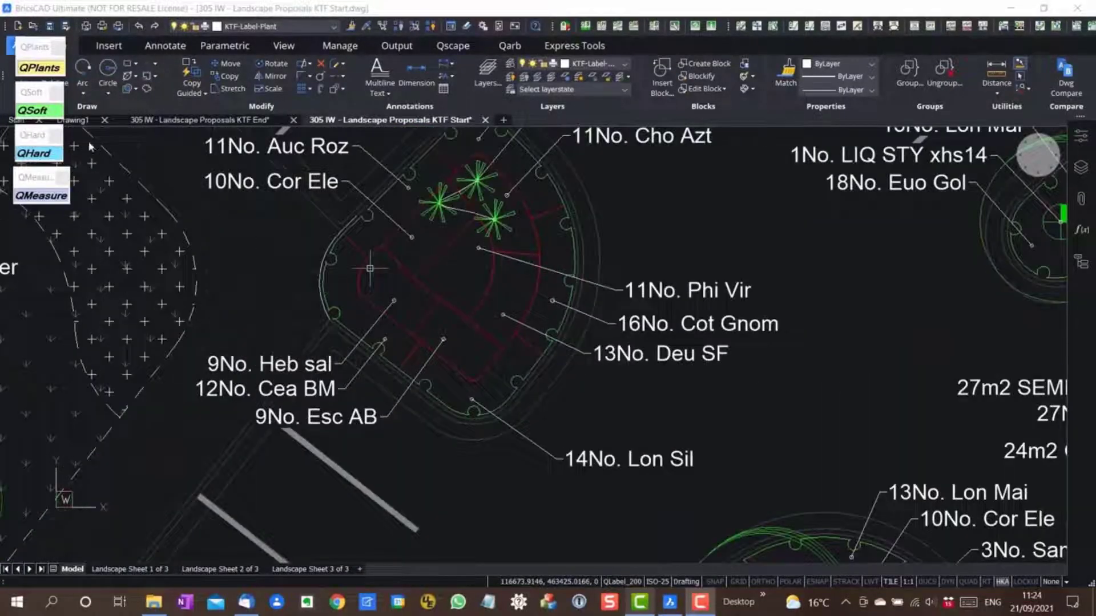
{"action": "left_click", "coordinate": [43, 109]}
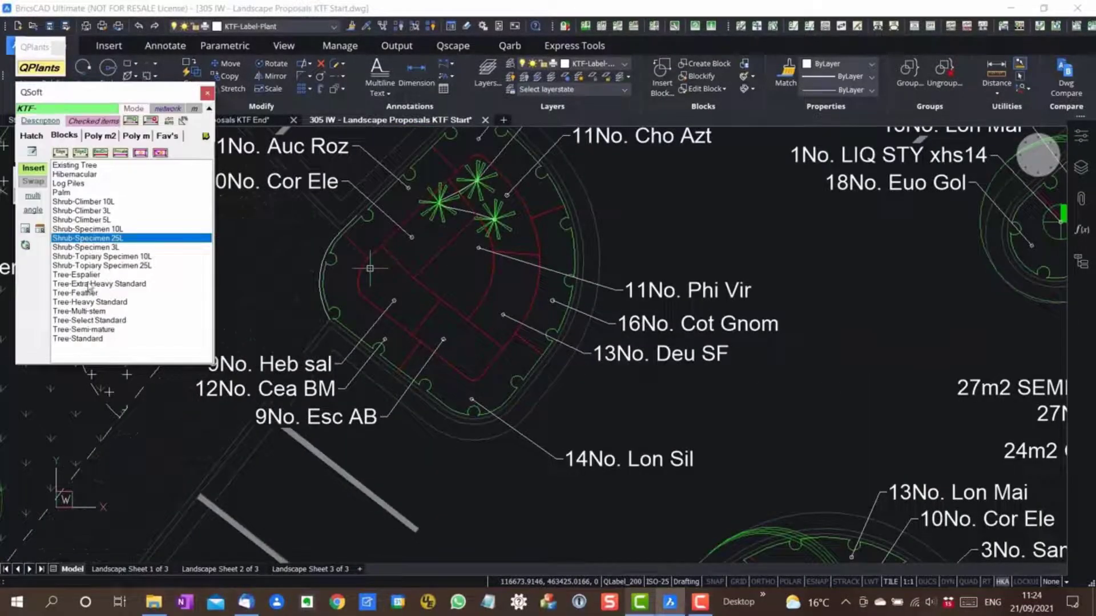
{"action": "left_click", "coordinate": [90, 286]}
{"action": "left_click", "coordinate": [485, 341]}
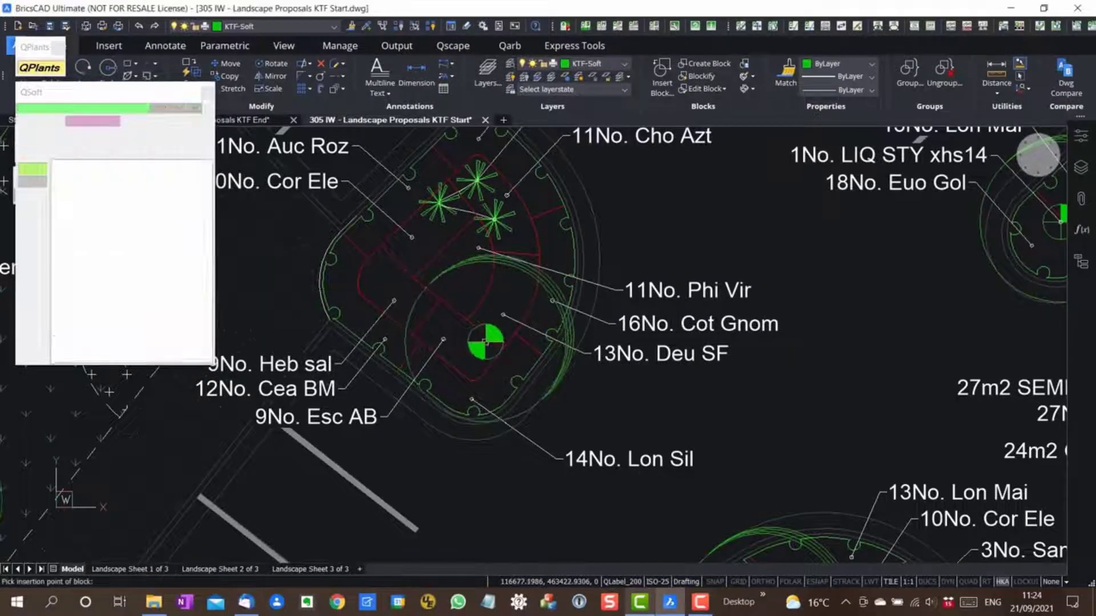
Step: Label the new tree as LIQ STY xhs14 from the used trees palette, with the leader ending southeast of the tree
{"action": "left_click", "coordinate": [48, 68]}
{"action": "left_click", "coordinate": [105, 280]}
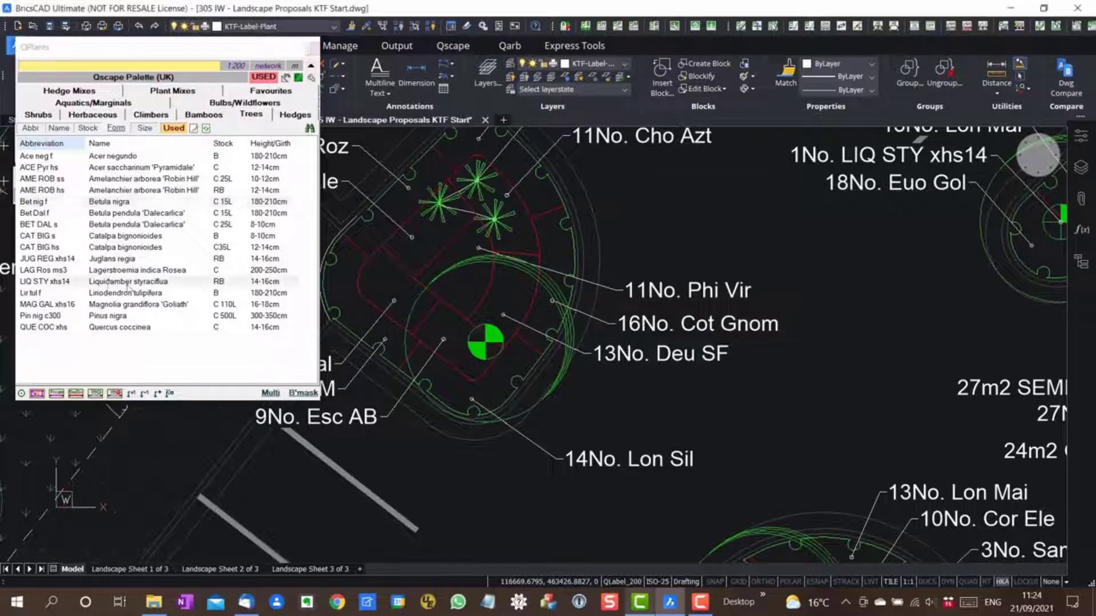
{"action": "left_click", "coordinate": [444, 350]}
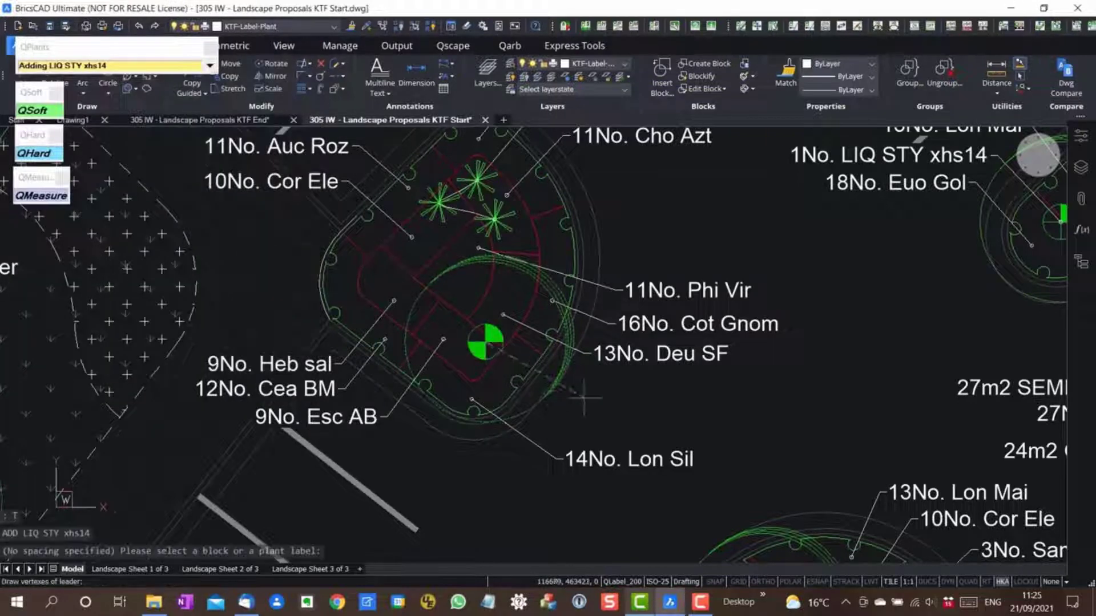
{"action": "left_click", "coordinate": [585, 398]}
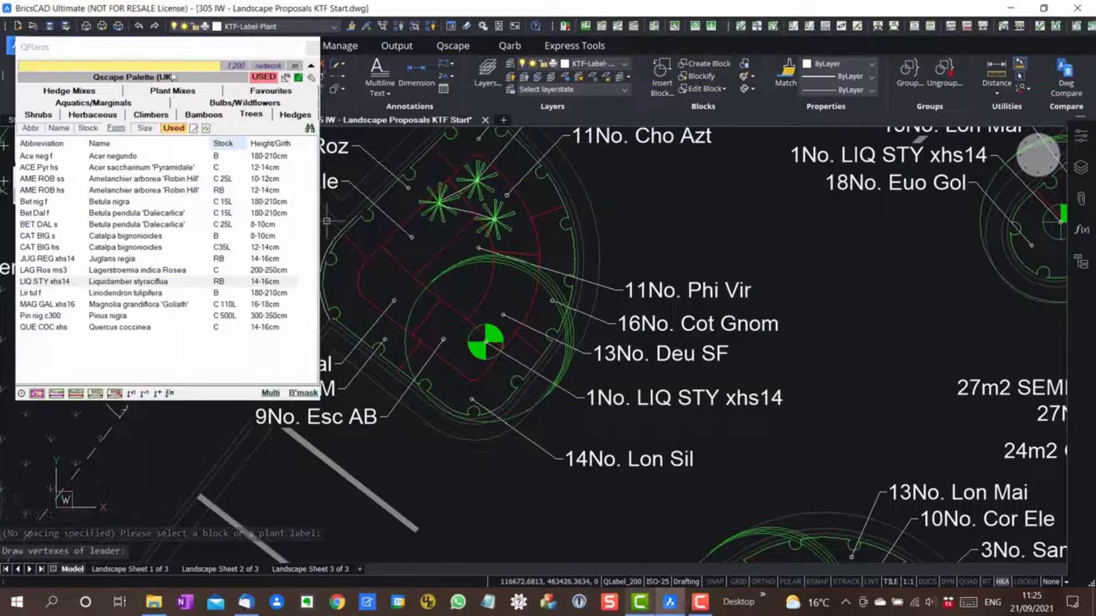
{"action": "left_click", "coordinate": [167, 69]}
Step: Make a compact-style plant schedule and place it on Landscape Sheet 1 of 3, between the planting plan and the key
{"action": "left_click", "coordinate": [46, 196]}
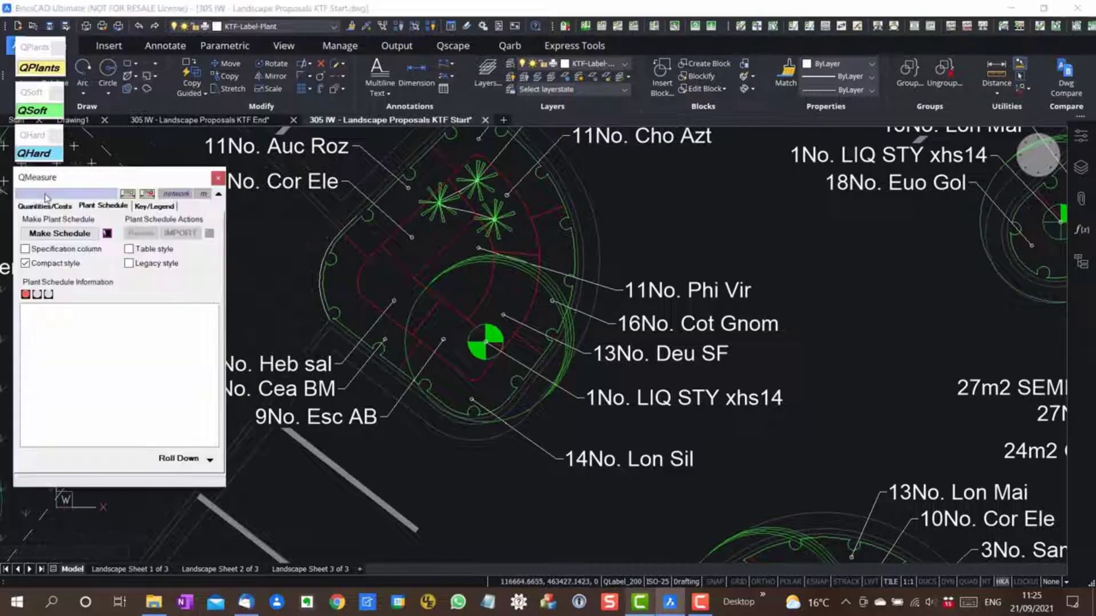
{"action": "left_click", "coordinate": [54, 231]}
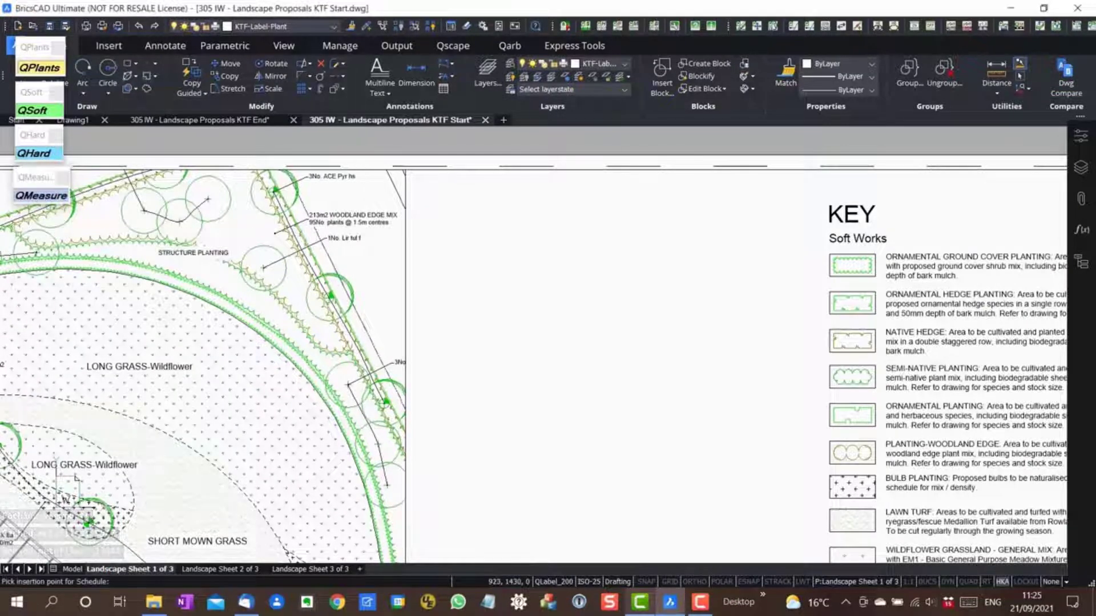
{"action": "left_click", "coordinate": [445, 211]}
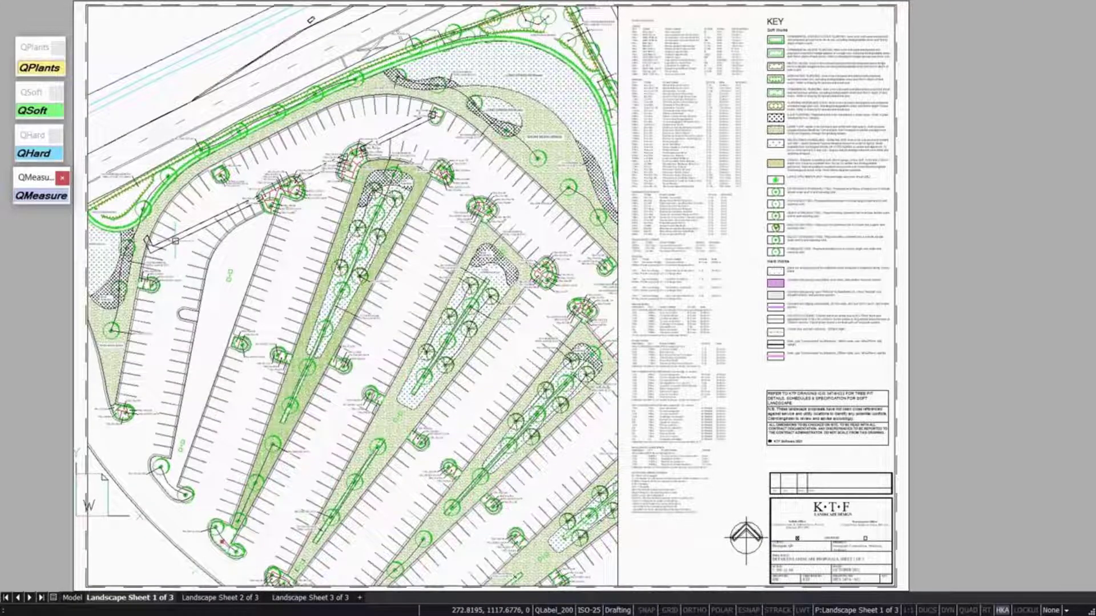
Step: Switch to the 305 - keynote drawing and examine its Main Road-PROFILE-1 and Access Road-PROFILE-1 layout sheets
{"action": "key", "text": "ctrl+0"}
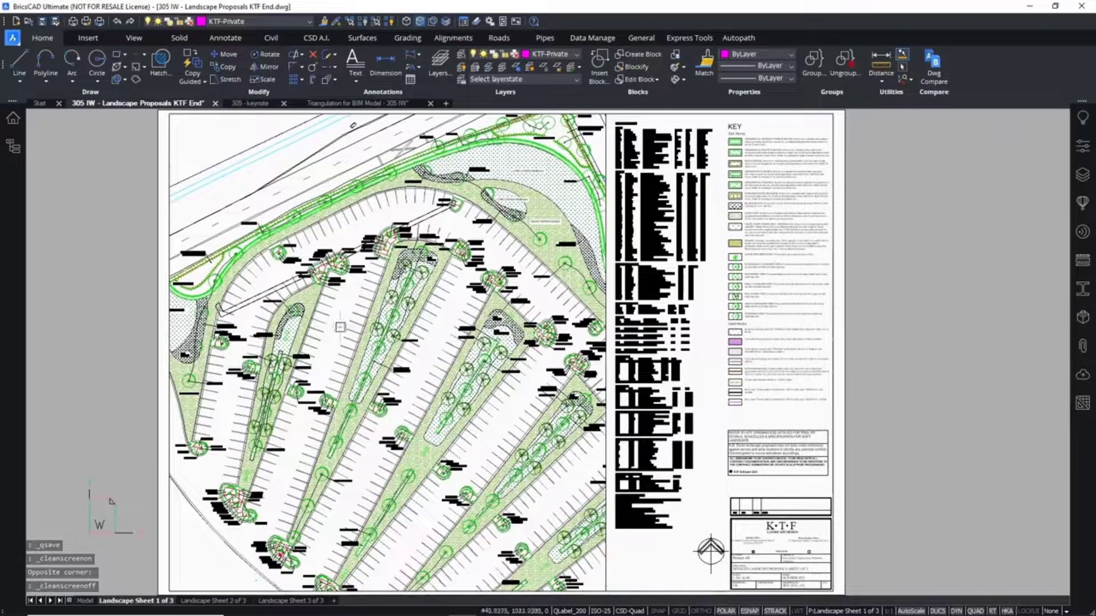
{"action": "left_click", "coordinate": [260, 103]}
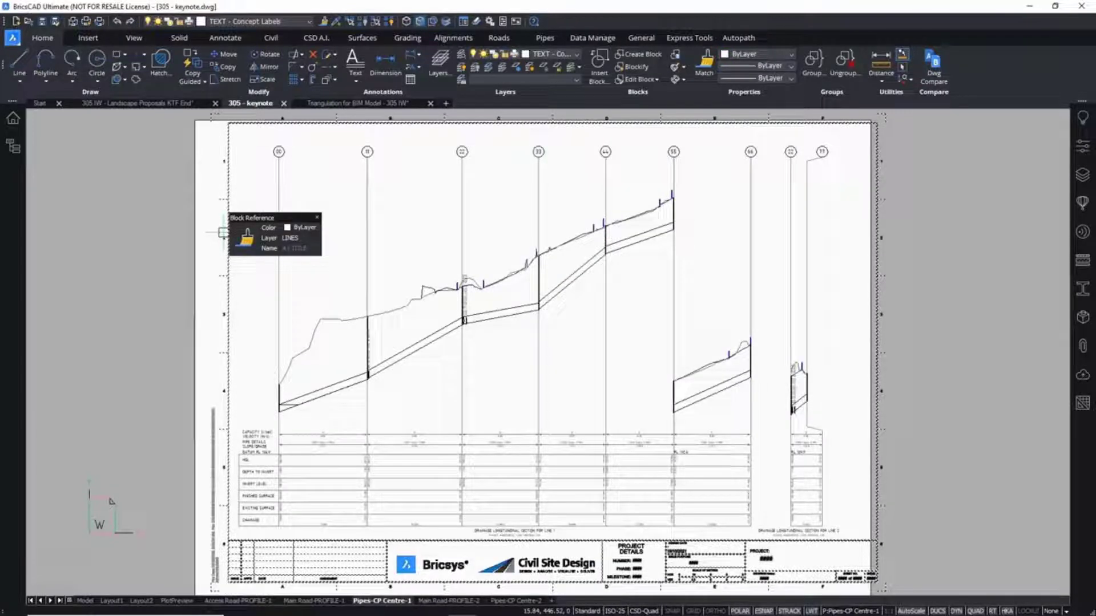
{"action": "left_click", "coordinate": [325, 602]}
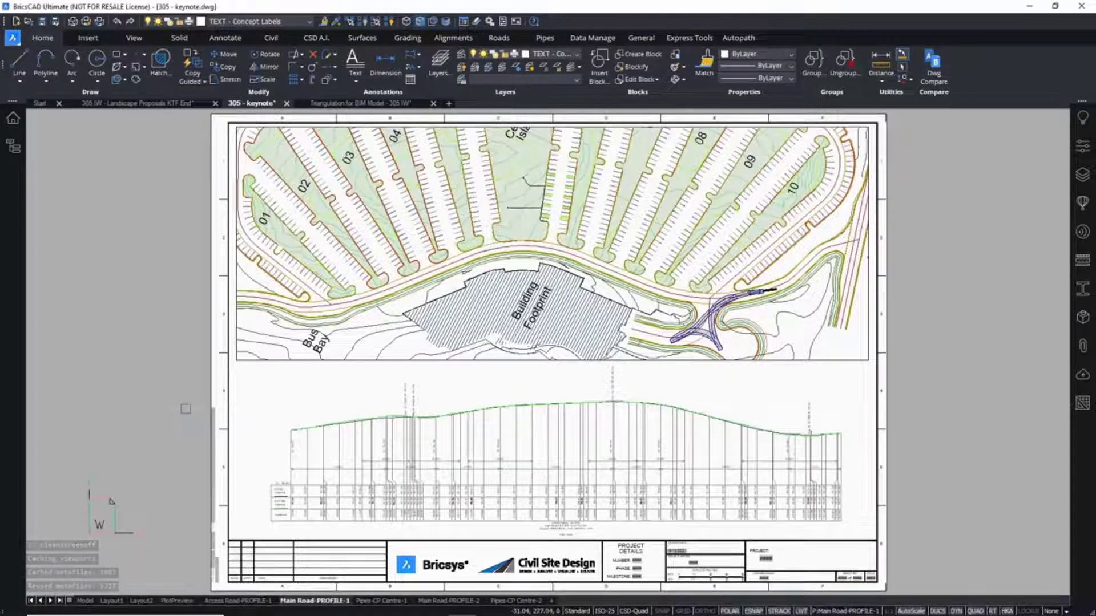
{"action": "left_click", "coordinate": [263, 603]}
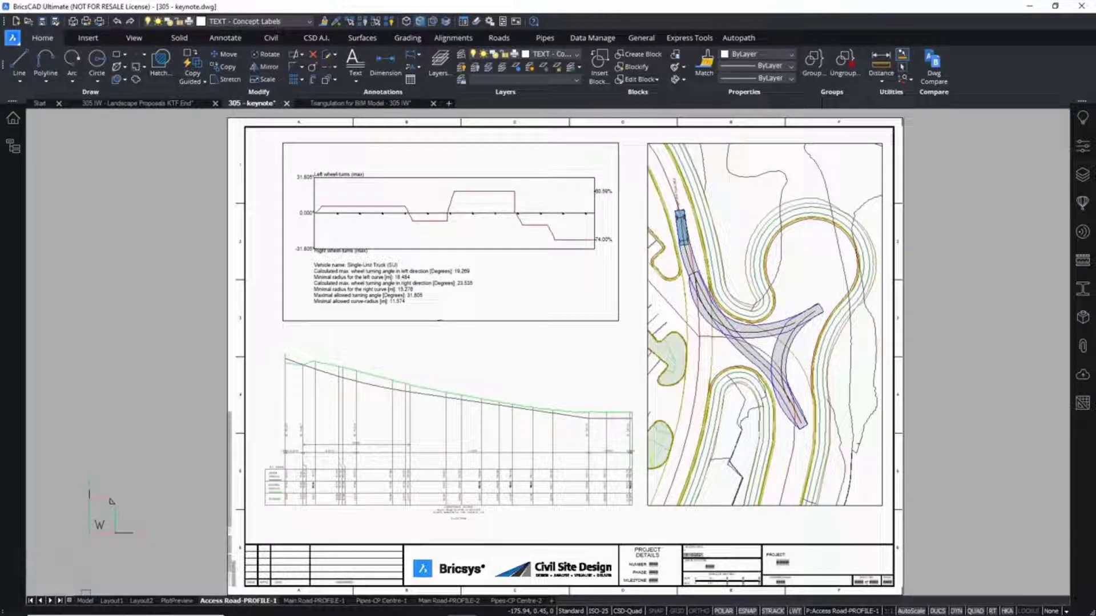
Step: Return to model space and examine the car park layout there and up close in the 3D Model Viewer
{"action": "left_click", "coordinate": [85, 600]}
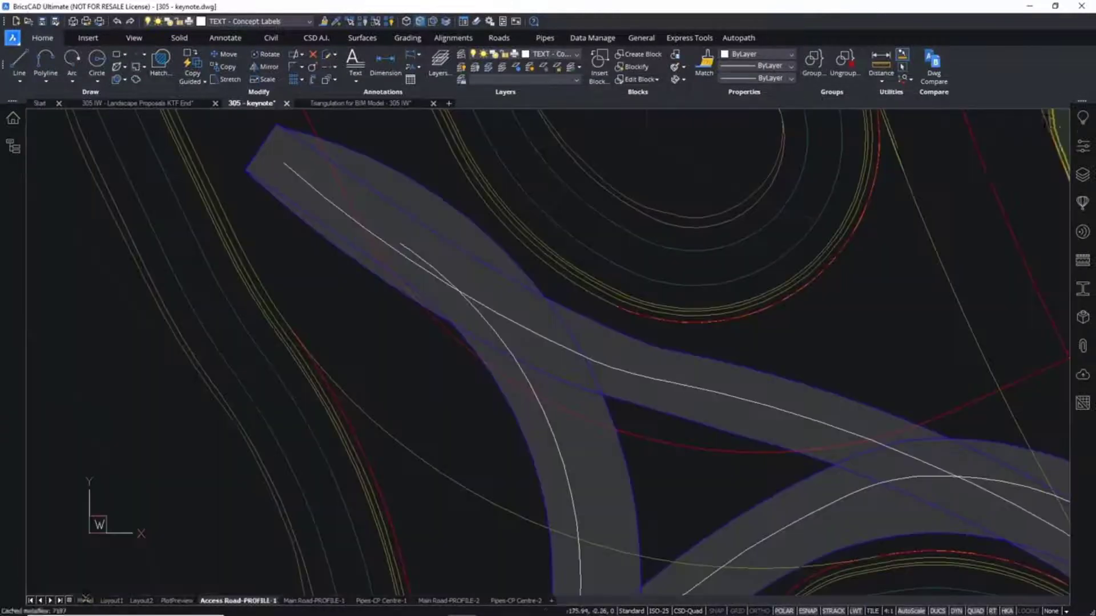
{"action": "scroll", "coordinate": [396, 354], "scroll_direction": "down", "scroll_amount": 5}
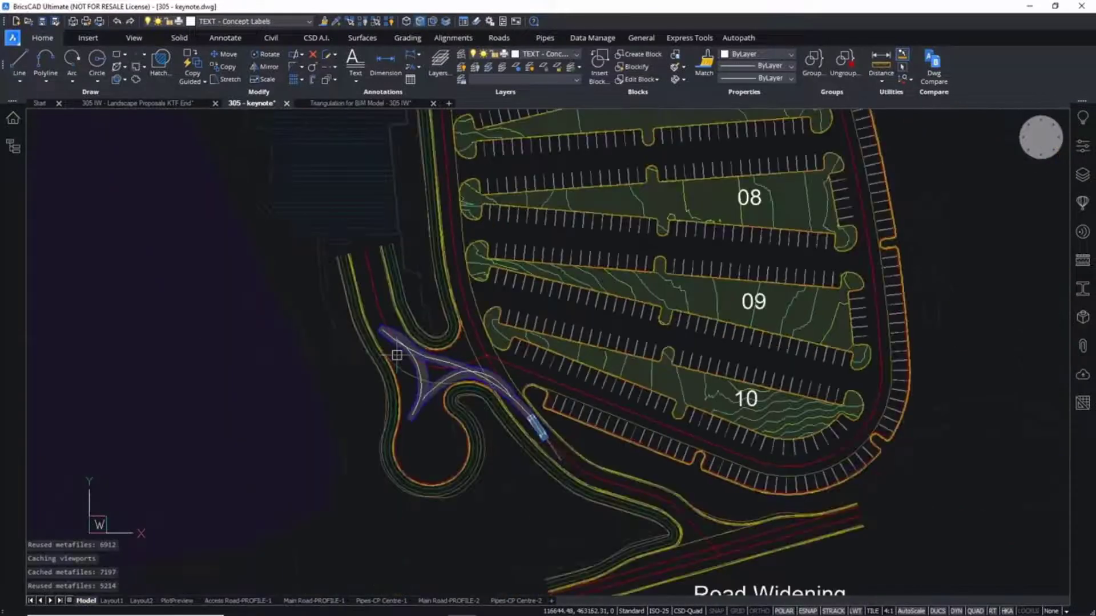
{"action": "mouse_move", "coordinate": [470, 291]}
{"action": "middle_mouse_down"}
{"action": "mouse_move", "coordinate": [425, 390]}
{"action": "mouse_move", "coordinate": [460, 362]}
{"action": "mouse_move", "coordinate": [458, 384]}
{"action": "middle_mouse_up"}
{"action": "key", "text": "Escape"}
{"action": "key", "text": "Escape"}
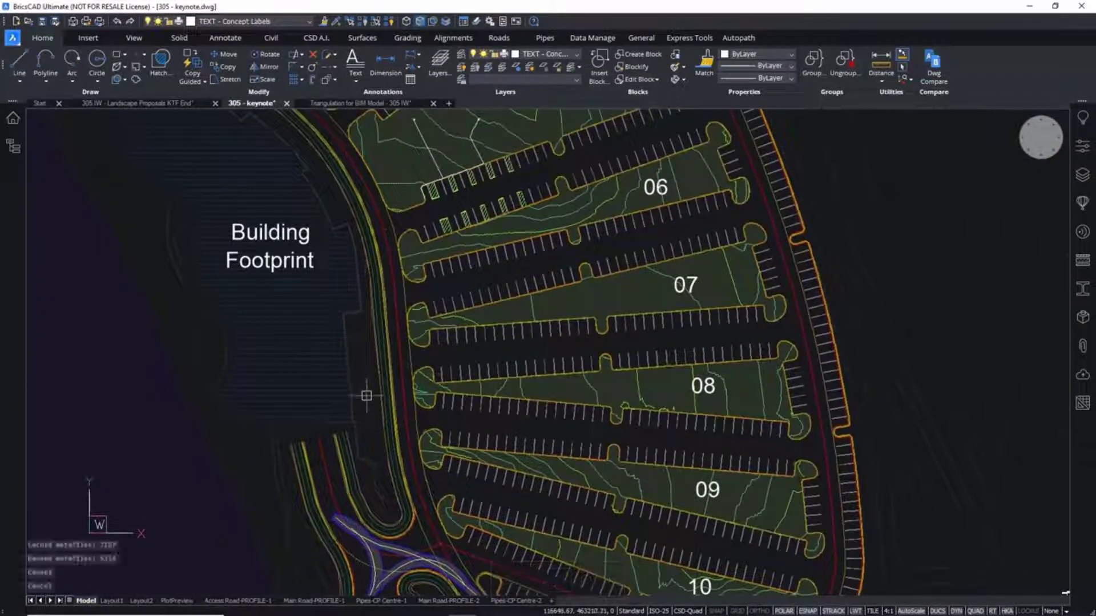
{"action": "mouse_move", "coordinate": [368, 392]}
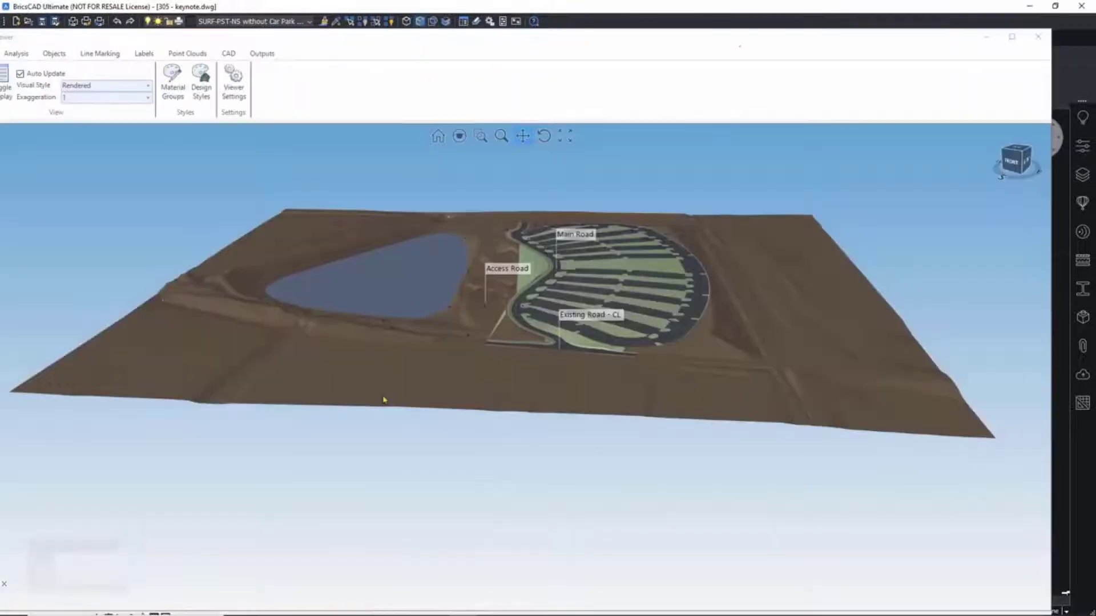
{"action": "scroll", "coordinate": [496, 296], "scroll_direction": "up", "scroll_amount": 3}
{"action": "middle_click_drag", "start_coordinate": [496, 297], "coordinate": [431, 369]}
{"action": "scroll", "coordinate": [572, 392], "scroll_direction": "up", "scroll_amount": 5}
{"action": "scroll", "coordinate": [268, 345], "scroll_direction": "up", "scroll_amount": 5}
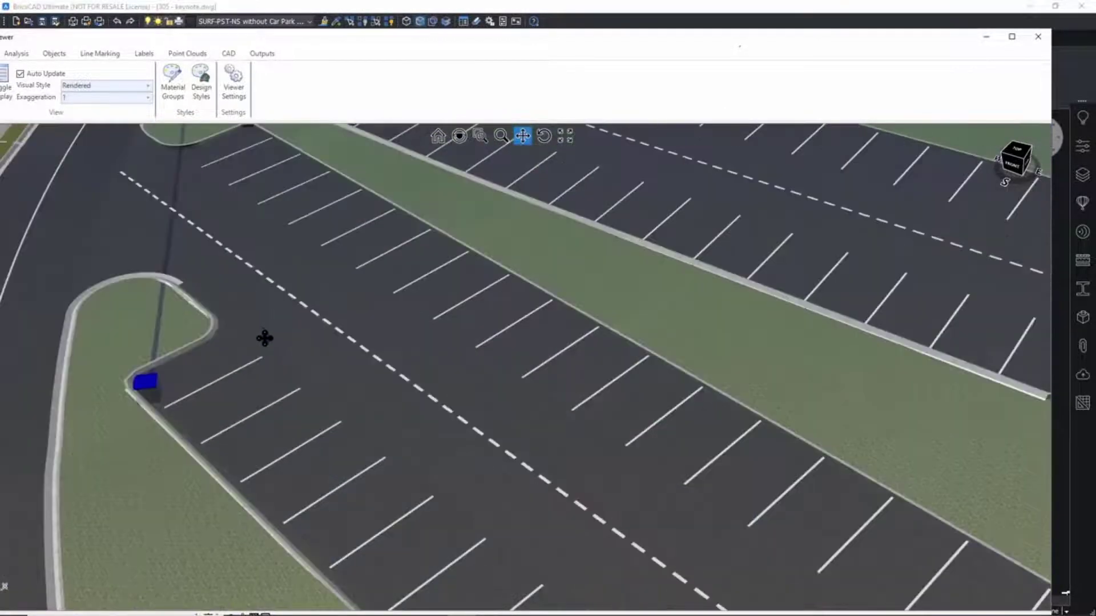
{"action": "scroll", "coordinate": [265, 339], "scroll_direction": "down", "scroll_amount": 5}
{"action": "middle_click_drag", "start_coordinate": [288, 318], "coordinate": [367, 306]}
Step: Check which file formats the Model Viewer can export the 3D model to, closing the save dialog without exporting
{"action": "left_click", "coordinate": [264, 56]}
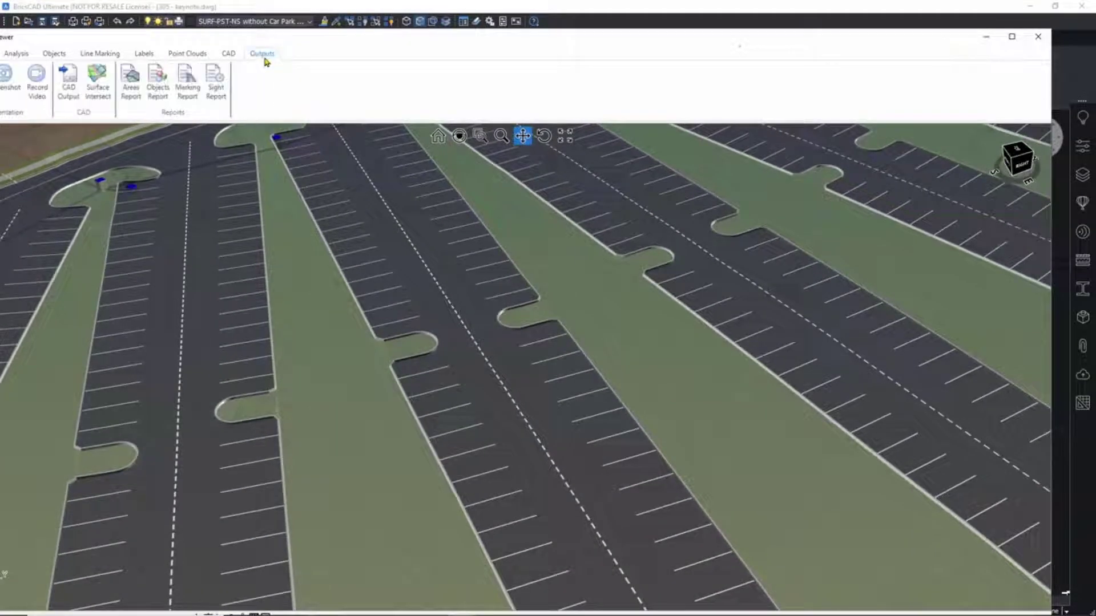
{"action": "left_click_drag", "start_coordinate": [313, 40], "coordinate": [366, 32]}
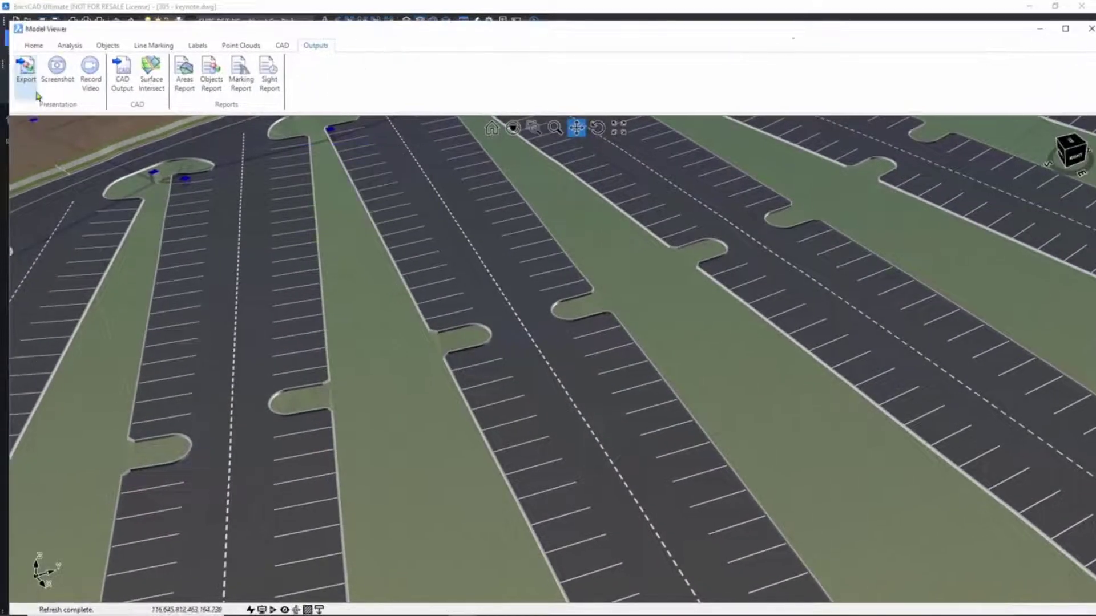
{"action": "left_click", "coordinate": [29, 80]}
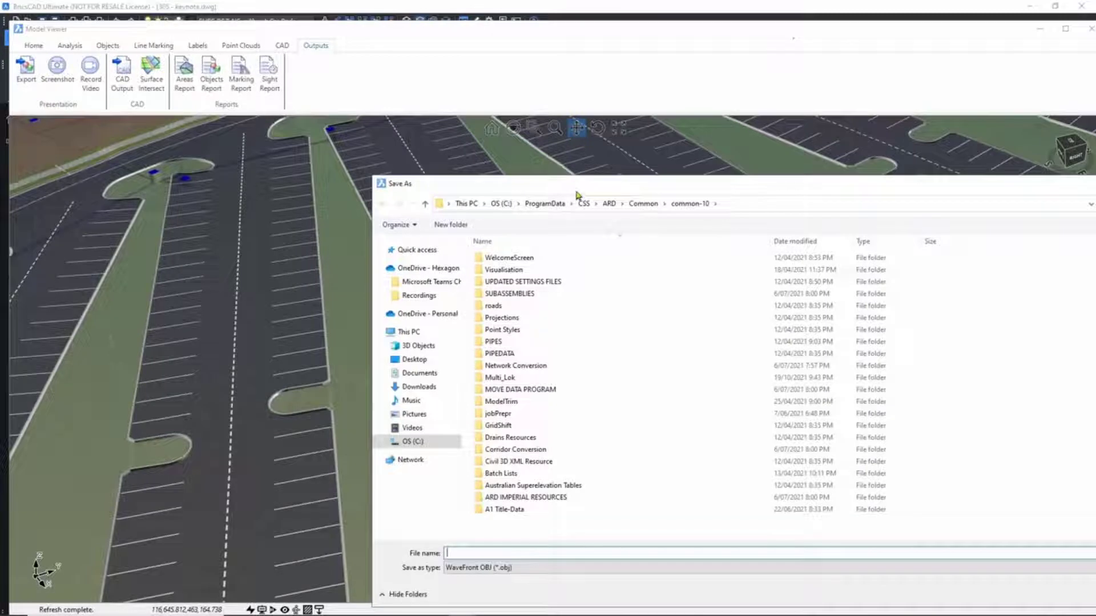
{"action": "left_click_drag", "start_coordinate": [577, 196], "coordinate": [420, 135]}
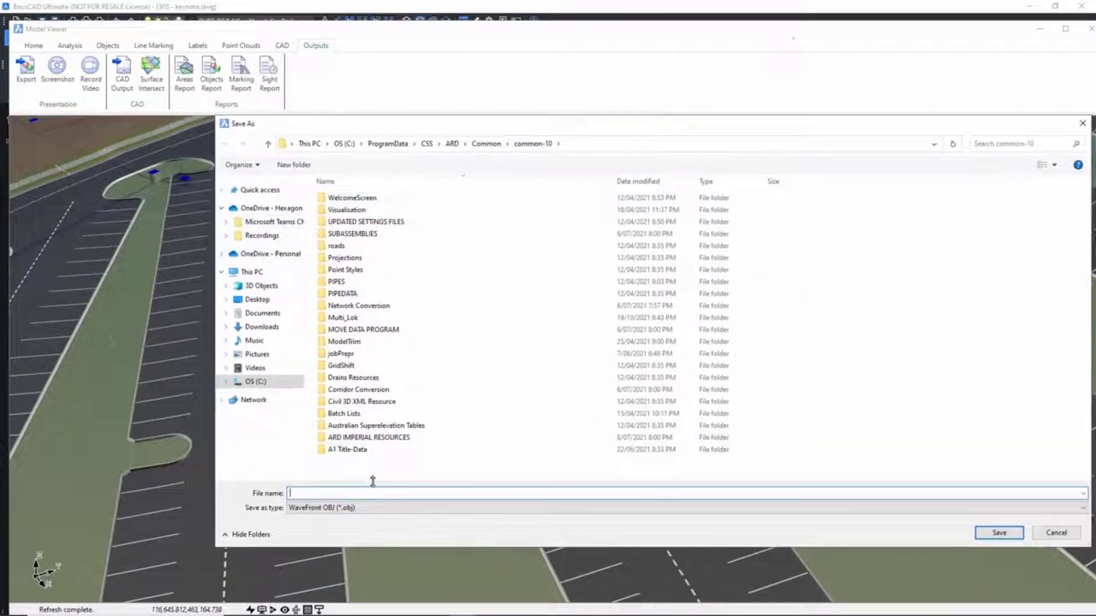
{"action": "left_click", "coordinate": [371, 508]}
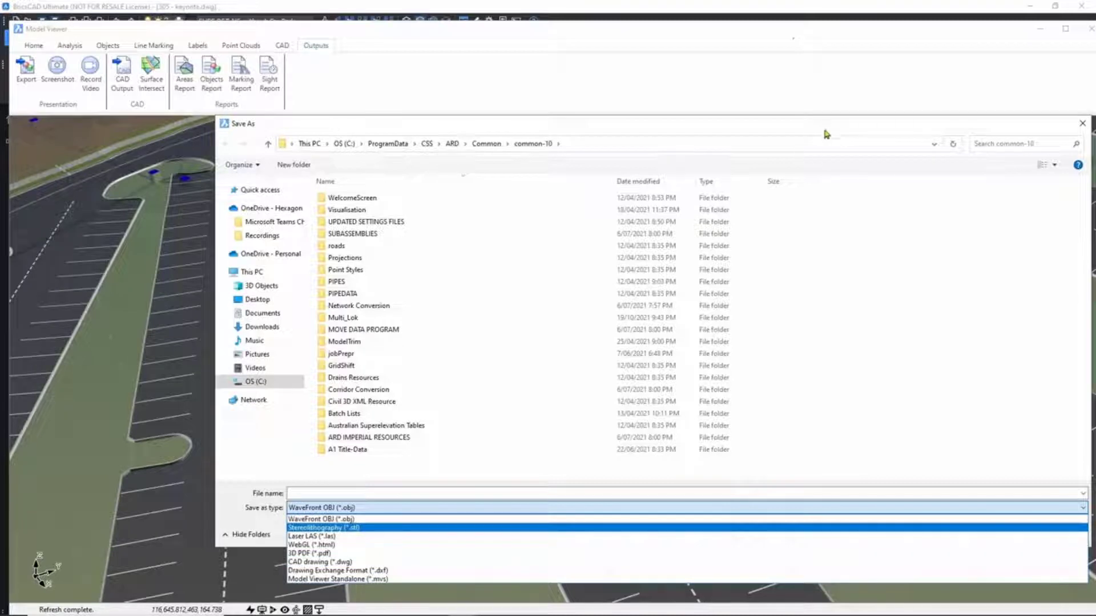
{"action": "left_click", "coordinate": [1015, 129]}
{"action": "left_click", "coordinate": [1082, 123]}
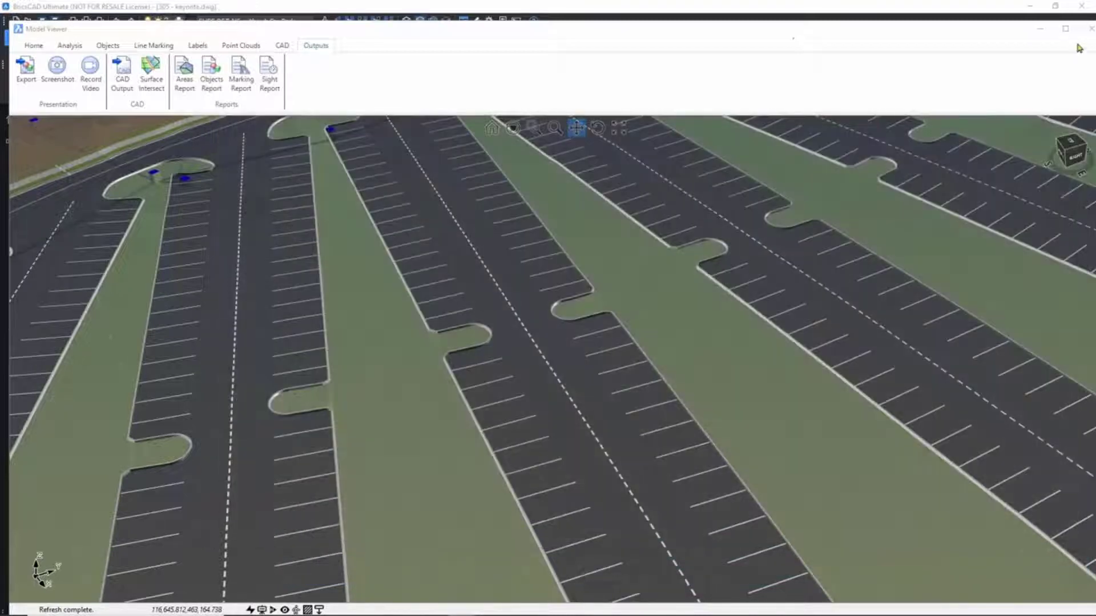
Step: Close the Model Viewer and examine the Triangulation for BIM Model - 305 IW drawing in 3D
{"action": "left_click", "coordinate": [1089, 35]}
{"action": "left_click", "coordinate": [343, 104]}
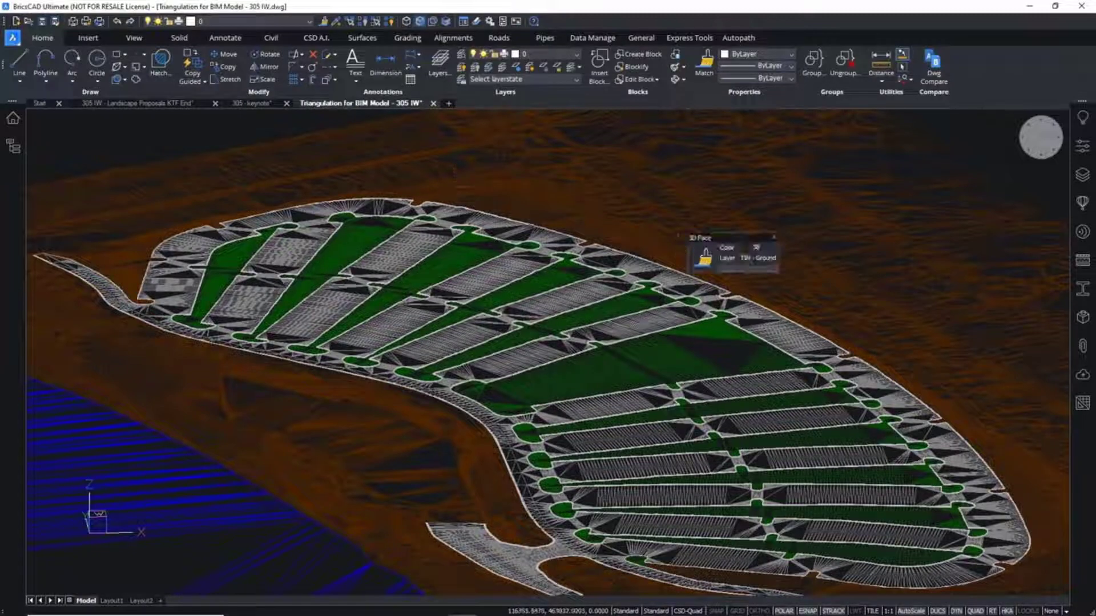
{"action": "scroll", "coordinate": [645, 322], "scroll_direction": "up", "scroll_amount": 4}
{"action": "middle_click_drag", "start_coordinate": [542, 347], "coordinate": [458, 323], "text": "shift"}
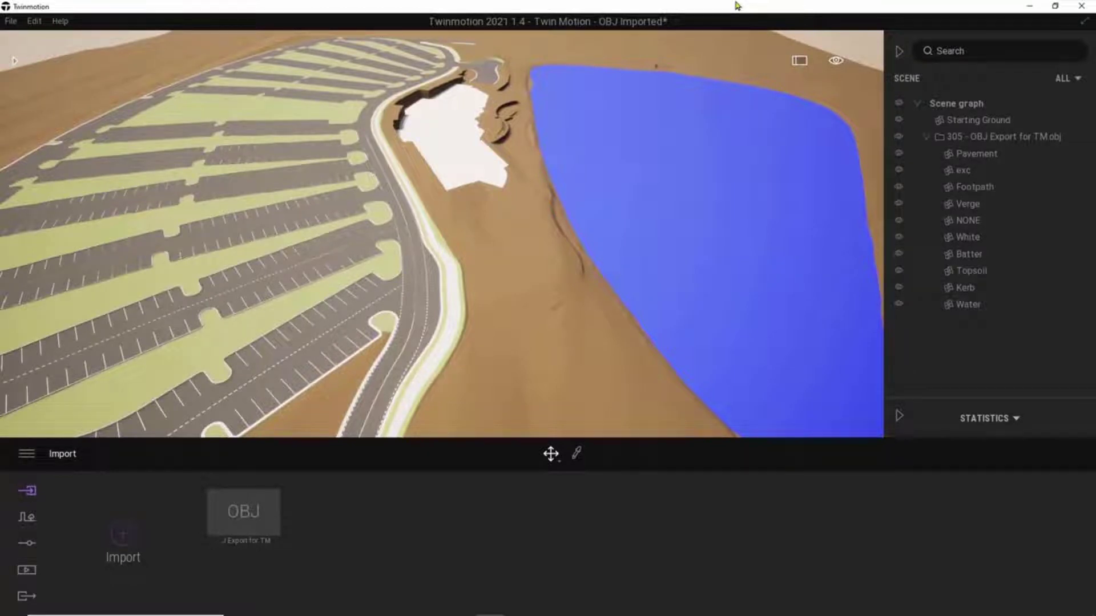
Step: In Twinmotion, search the library for lake and apply the Lake 01 material to the blue water surface
{"action": "middle_click_drag", "start_coordinate": [567, 121], "coordinate": [617, 85]}
{"action": "middle_click_drag", "start_coordinate": [362, 215], "coordinate": [452, 215]}
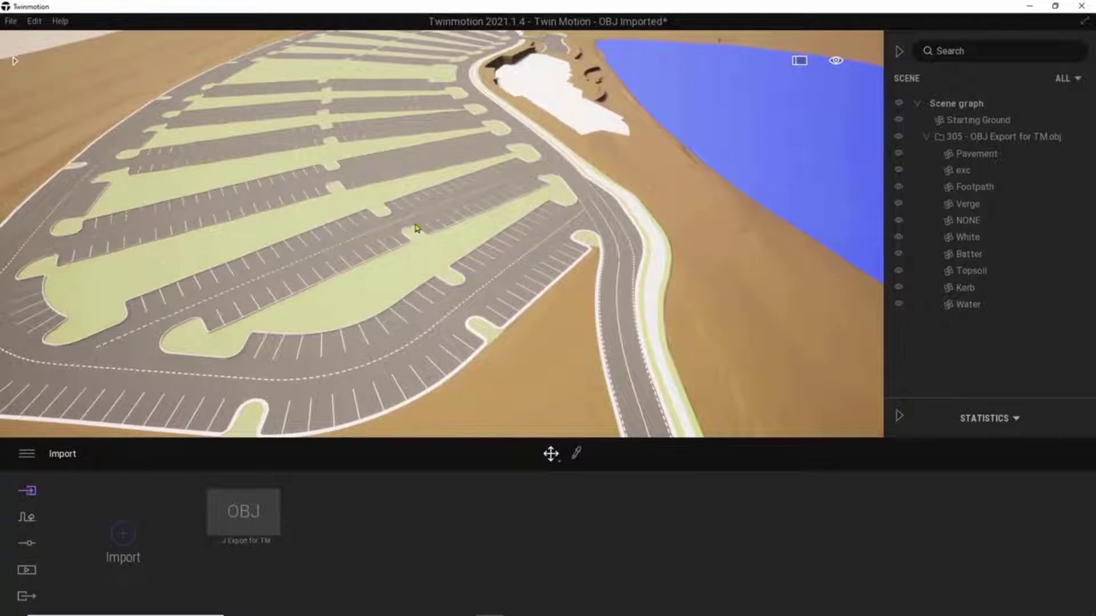
{"action": "middle_click_drag", "start_coordinate": [605, 199], "coordinate": [397, 257]}
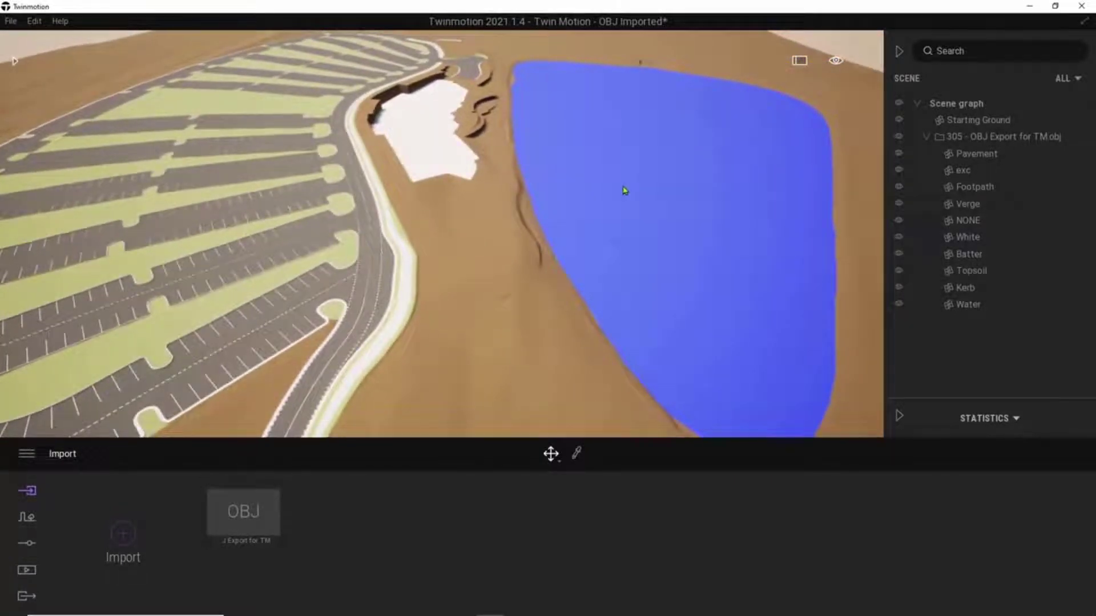
{"action": "left_click", "coordinate": [14, 60]}
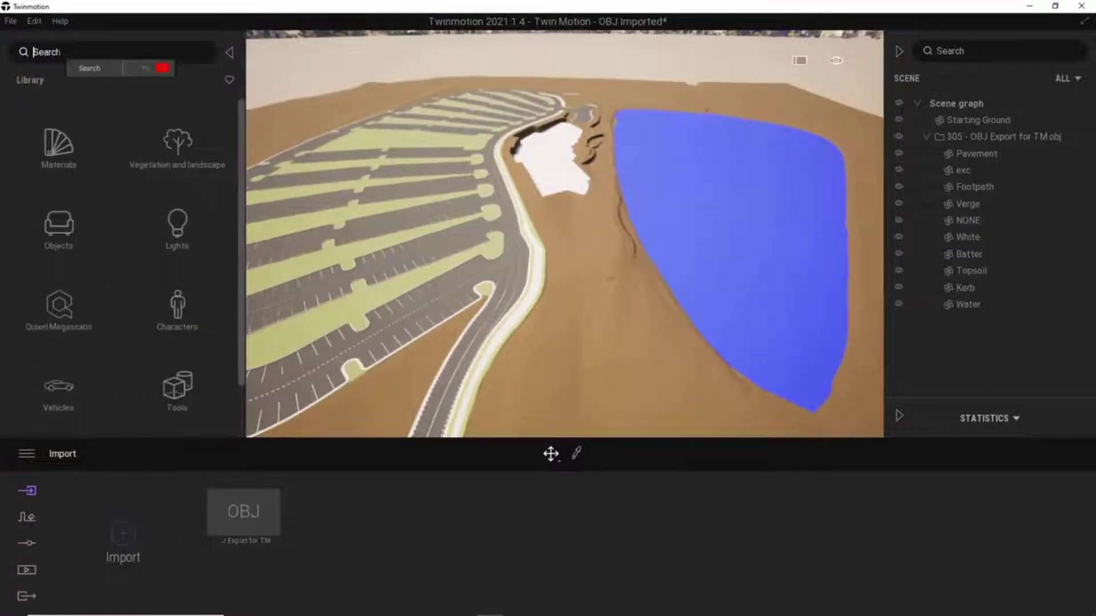
{"action": "left_click", "coordinate": [59, 52]}
{"action": "type", "text": "lake"}
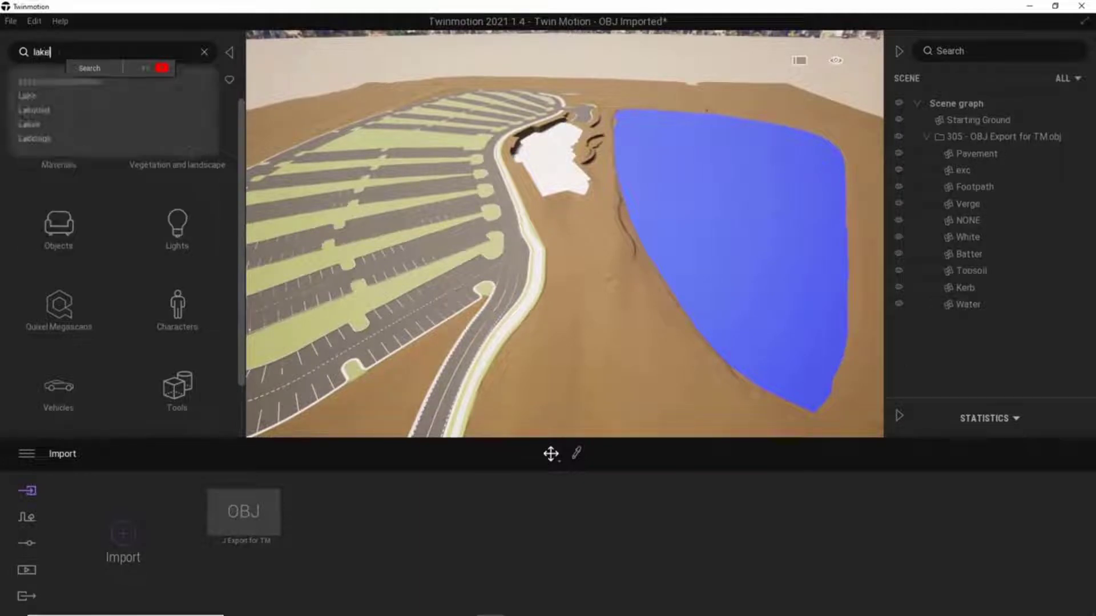
{"action": "key", "text": "Return"}
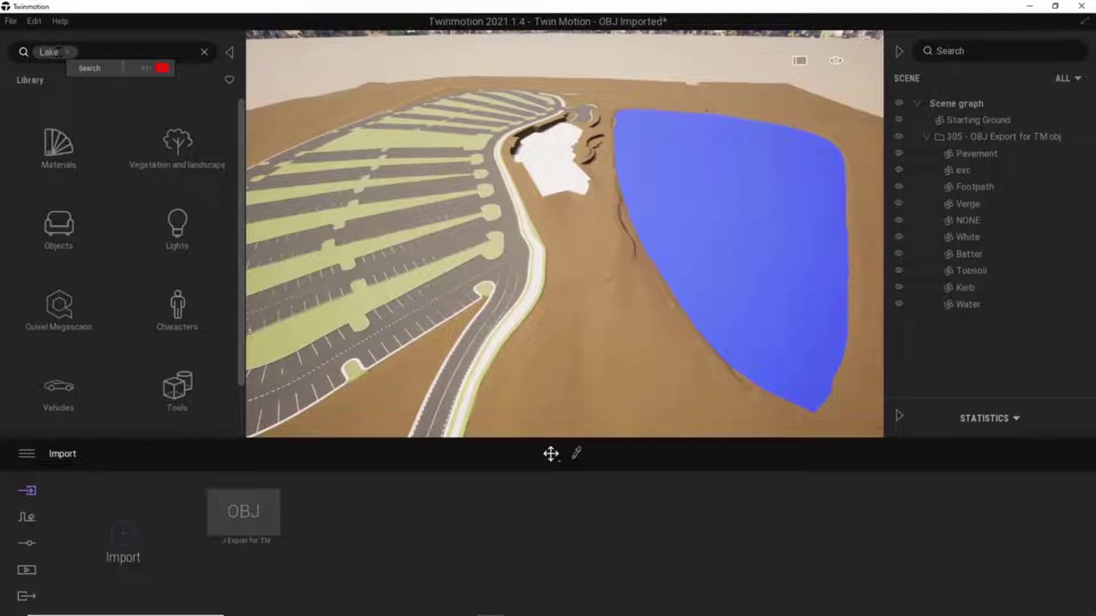
{"action": "key", "text": "Return"}
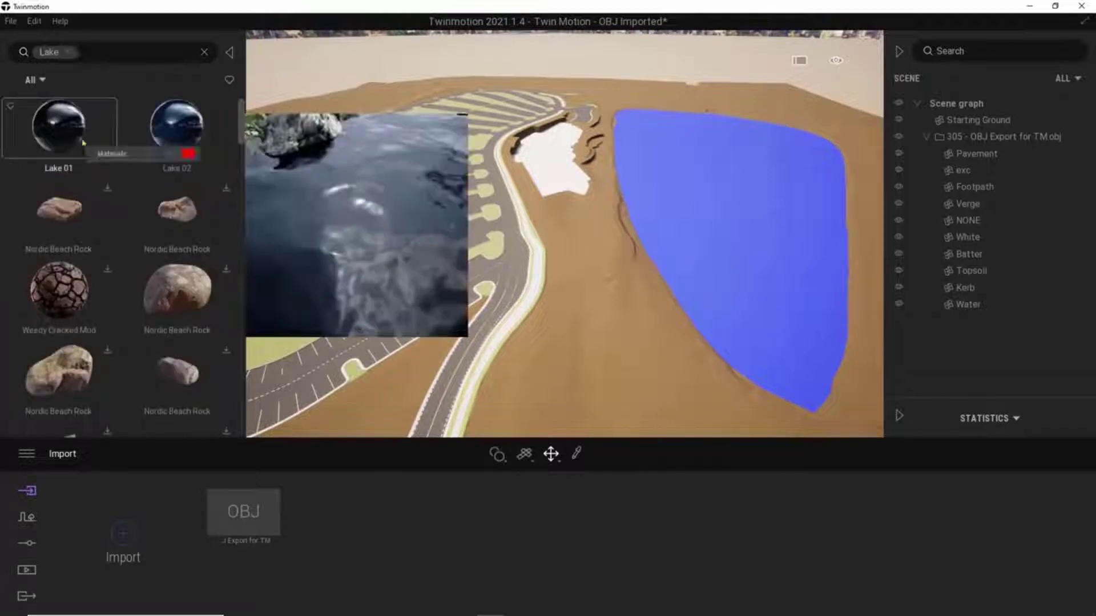
{"action": "left_click_drag", "start_coordinate": [439, 155], "coordinate": [687, 208]}
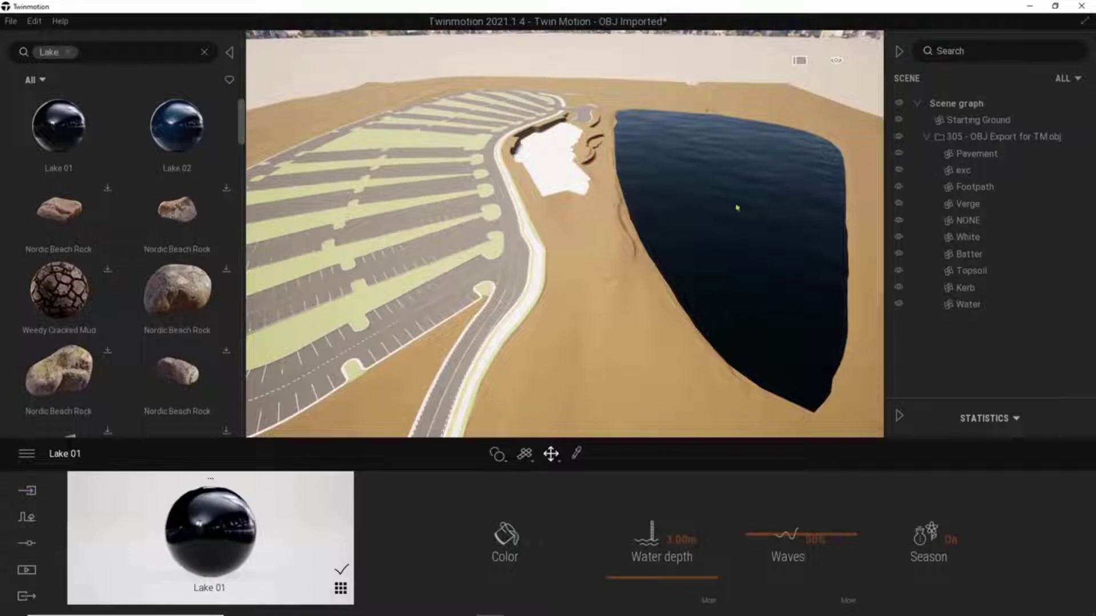
Step: Clear the lake search and apply the Grass 1 material from the natural ground materials to the verge beside the footpath
{"action": "mouse_move", "coordinate": [728, 246]}
{"action": "middle_mouse_down", "text": "shift"}
{"action": "mouse_move", "coordinate": [688, 157]}
{"action": "mouse_move", "coordinate": [702, 141]}
{"action": "mouse_move", "coordinate": [727, 238]}
{"action": "middle_mouse_up", "text": "shift"}
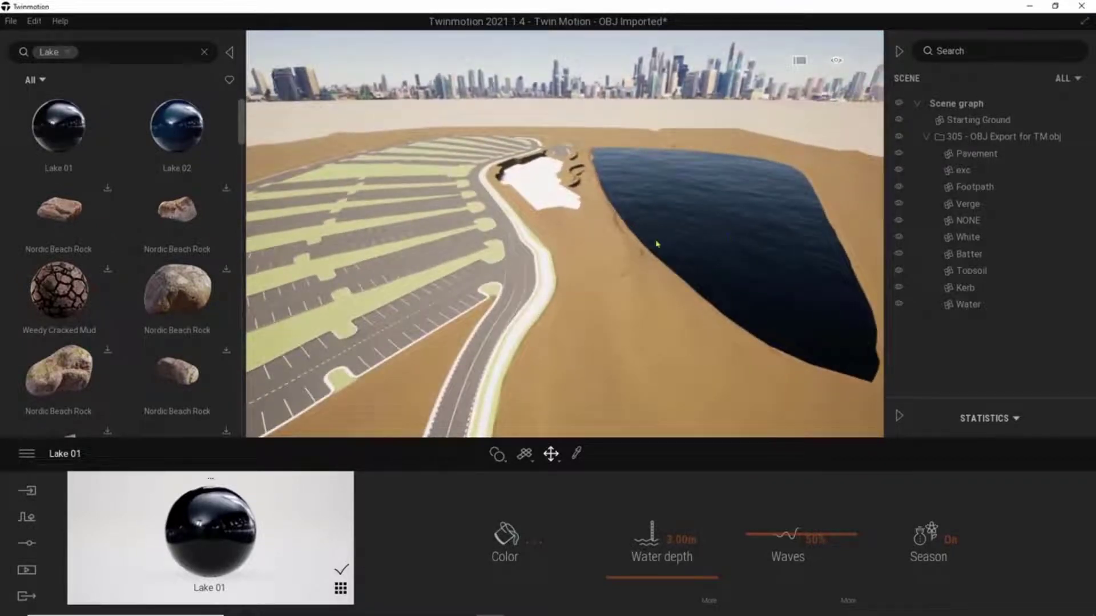
{"action": "scroll", "coordinate": [518, 276], "scroll_direction": "up", "scroll_amount": 6}
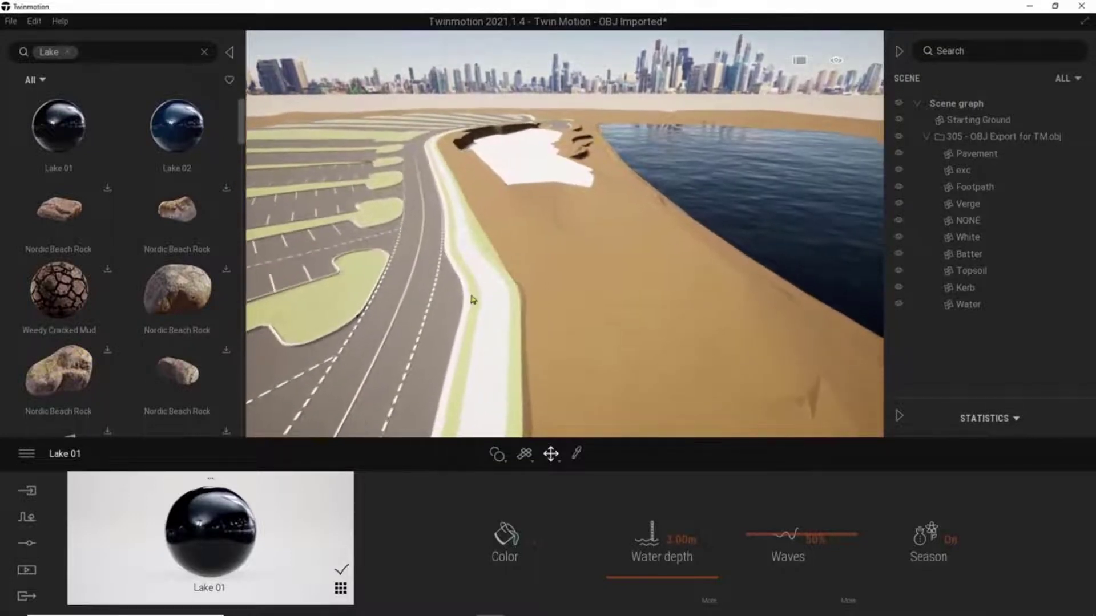
{"action": "middle_click_drag", "start_coordinate": [483, 320], "coordinate": [608, 142]}
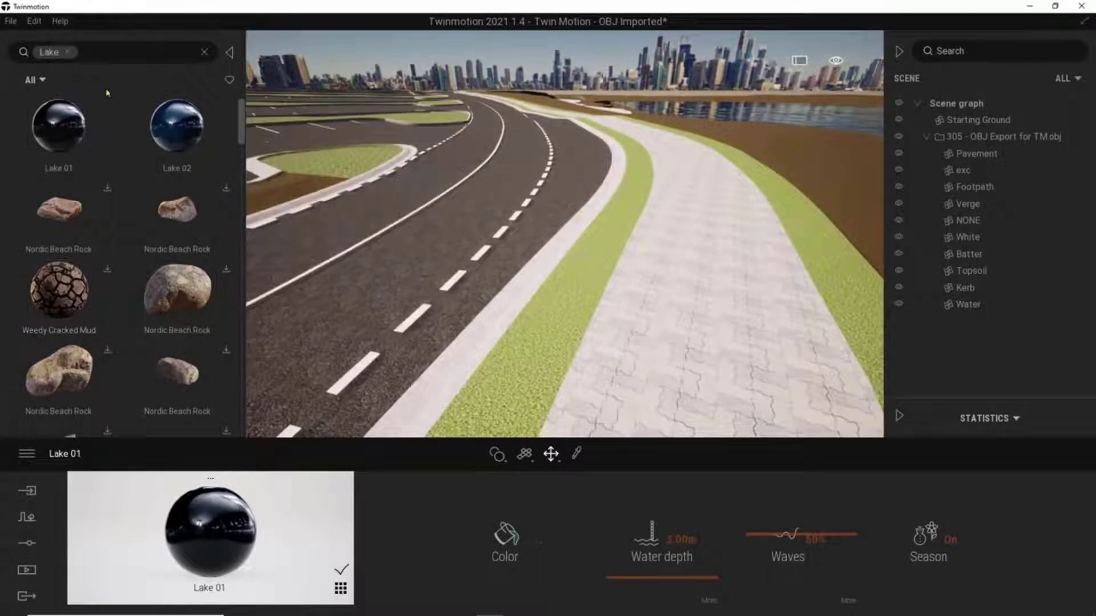
{"action": "left_click", "coordinate": [69, 53]}
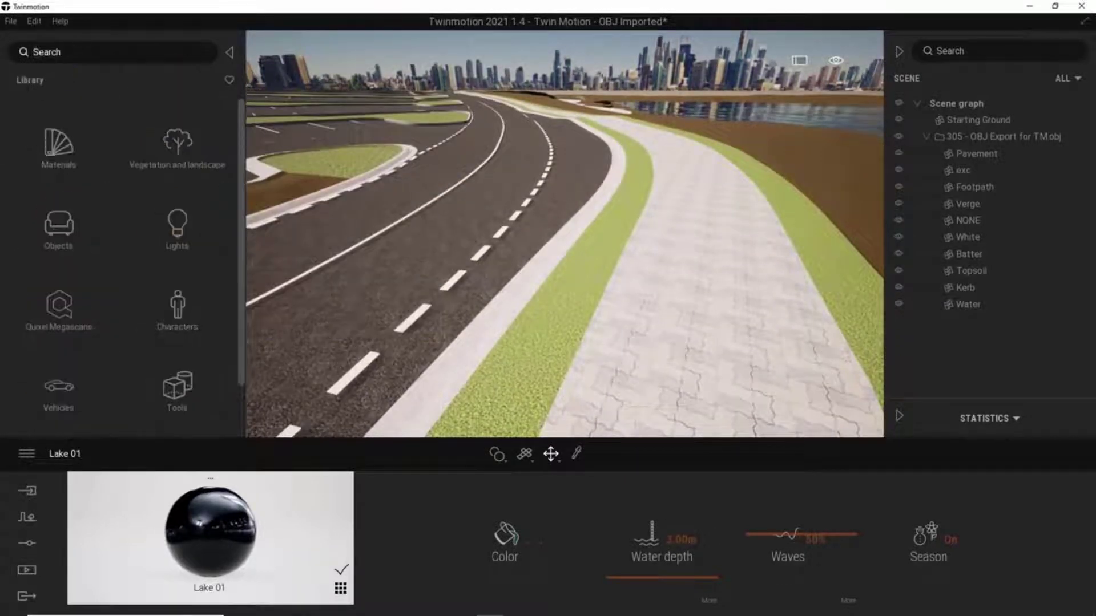
{"action": "left_click", "coordinate": [59, 151]}
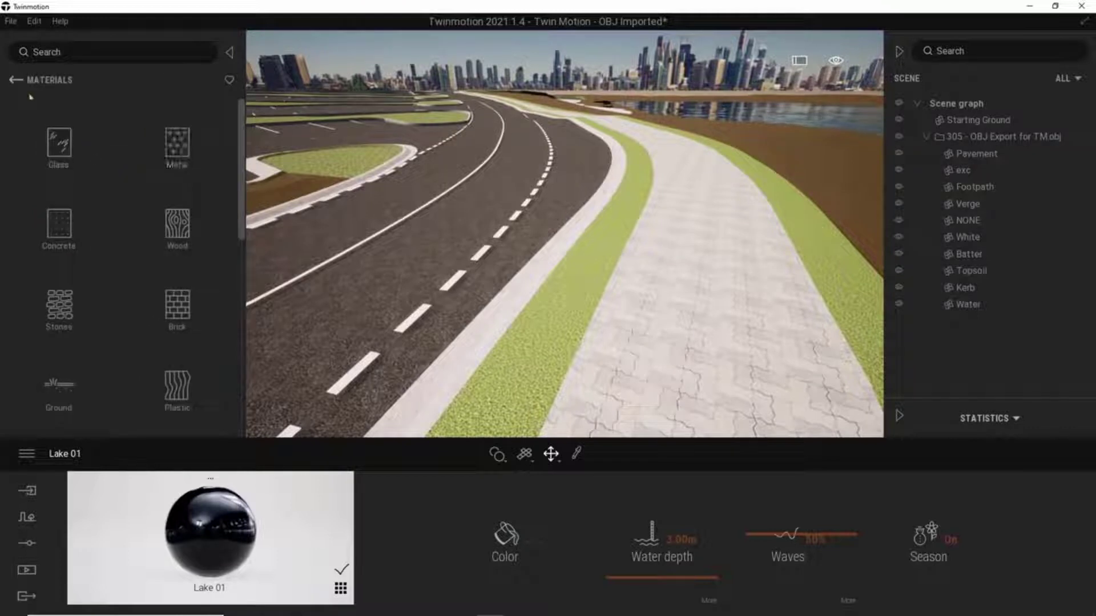
{"action": "left_click", "coordinate": [58, 394]}
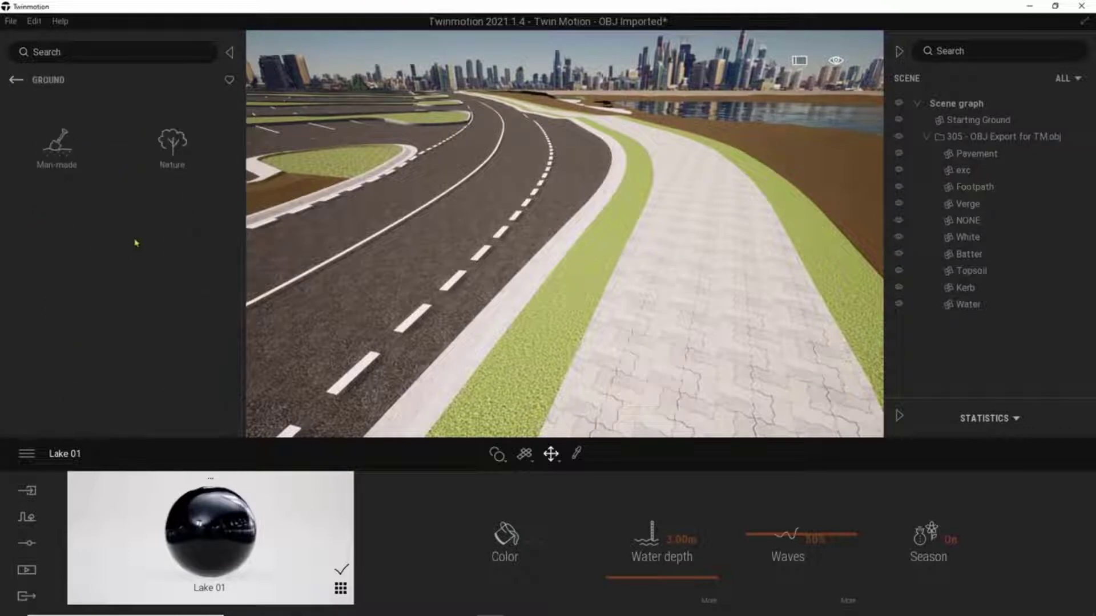
{"action": "left_click", "coordinate": [171, 161]}
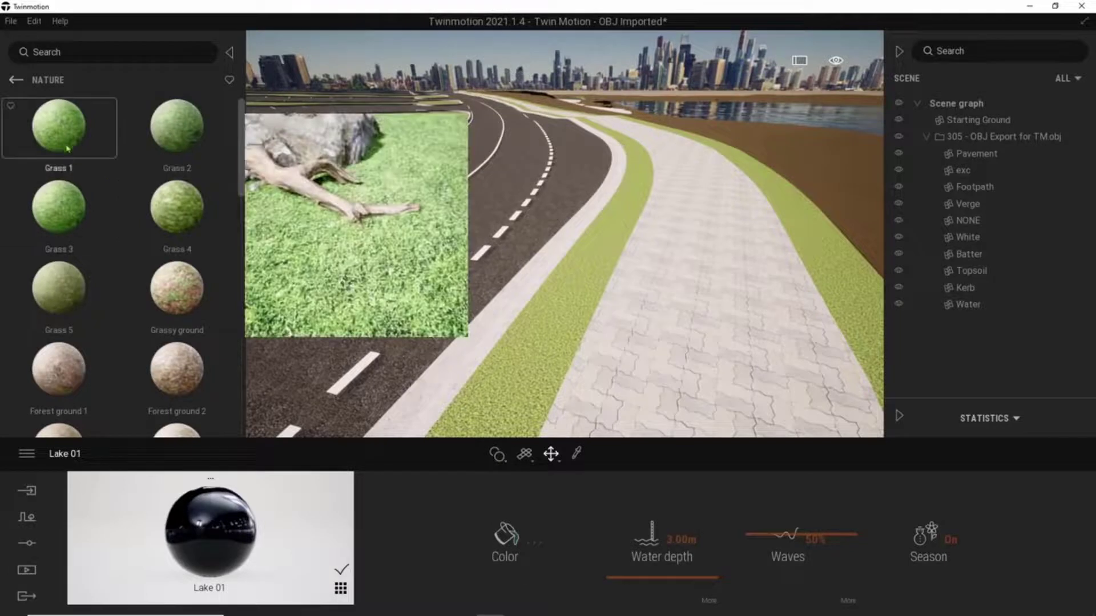
{"action": "left_click_drag", "start_coordinate": [68, 146], "coordinate": [558, 318]}
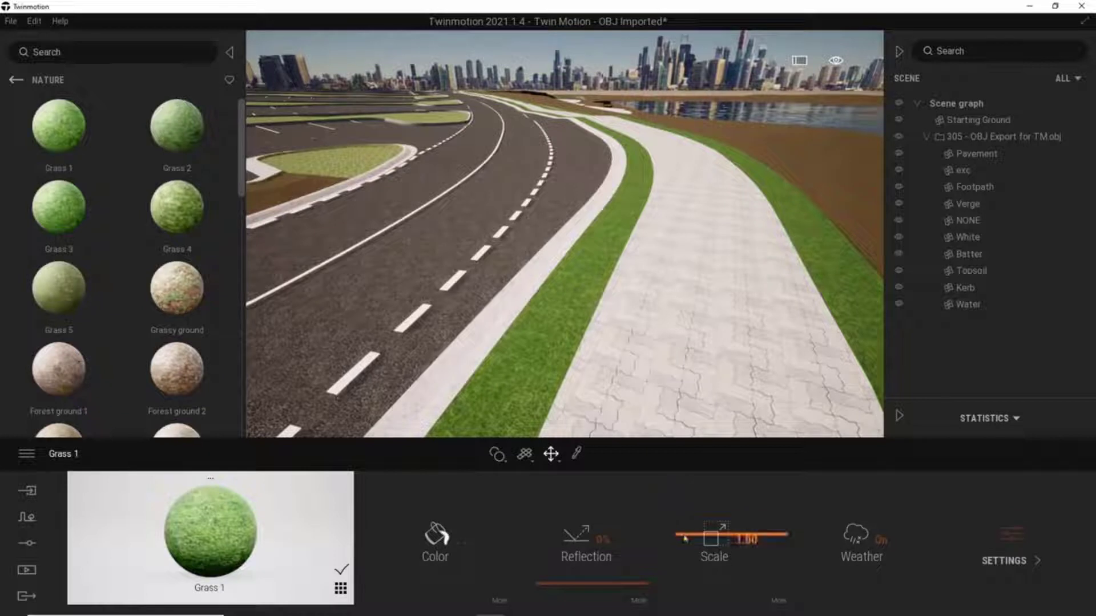
Step: Slightly increase the texture scale of the Grass 1 material and set its grunge to 37%
{"action": "left_click_drag", "start_coordinate": [685, 538], "coordinate": [683, 528]}
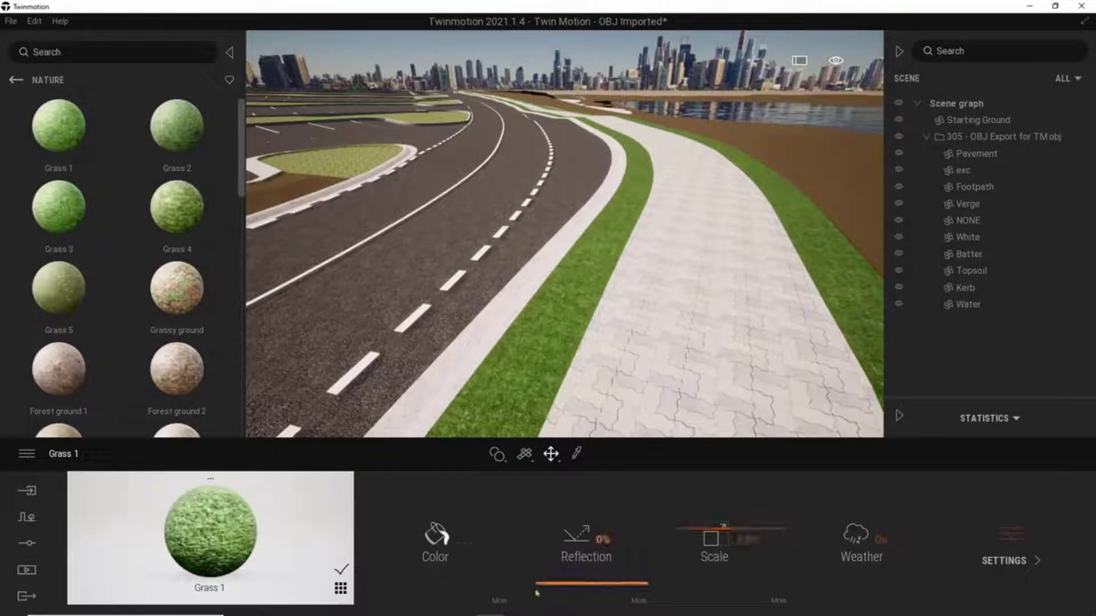
{"action": "left_click", "coordinate": [500, 601]}
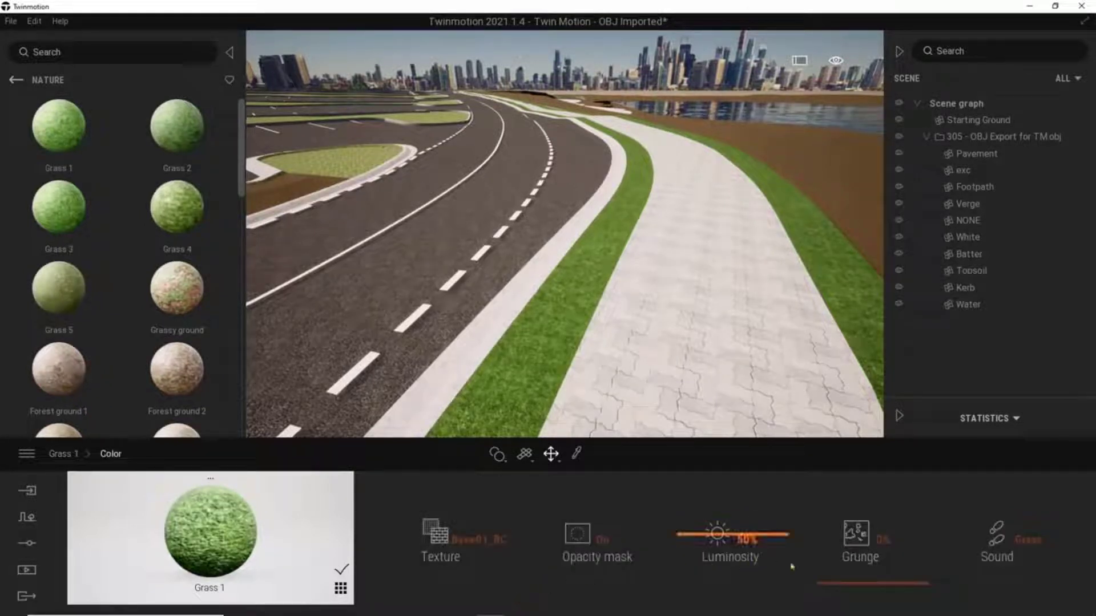
{"action": "left_click_drag", "start_coordinate": [829, 582], "coordinate": [834, 546]}
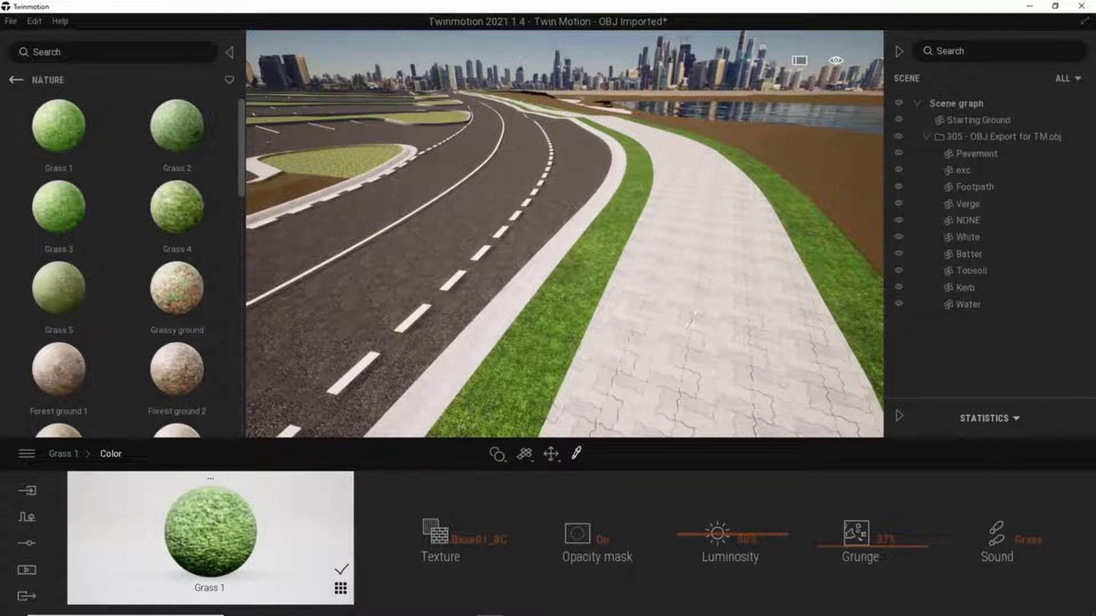
Step: Pick the Footpath material from the paved path and lower its luminosity to 19%
{"action": "left_click", "coordinate": [692, 320]}
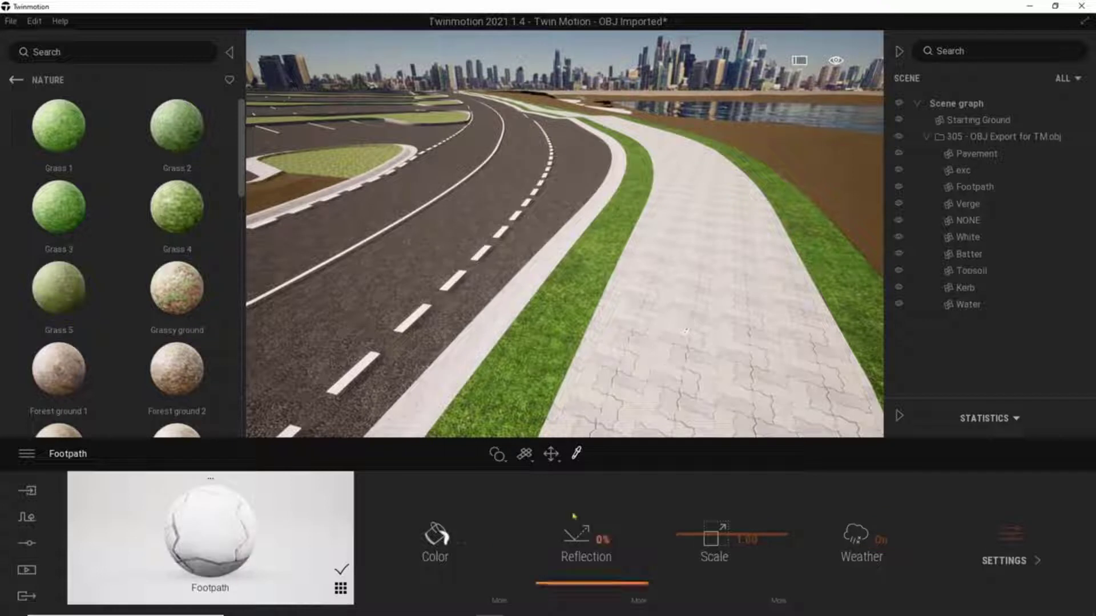
{"action": "left_click", "coordinate": [504, 600]}
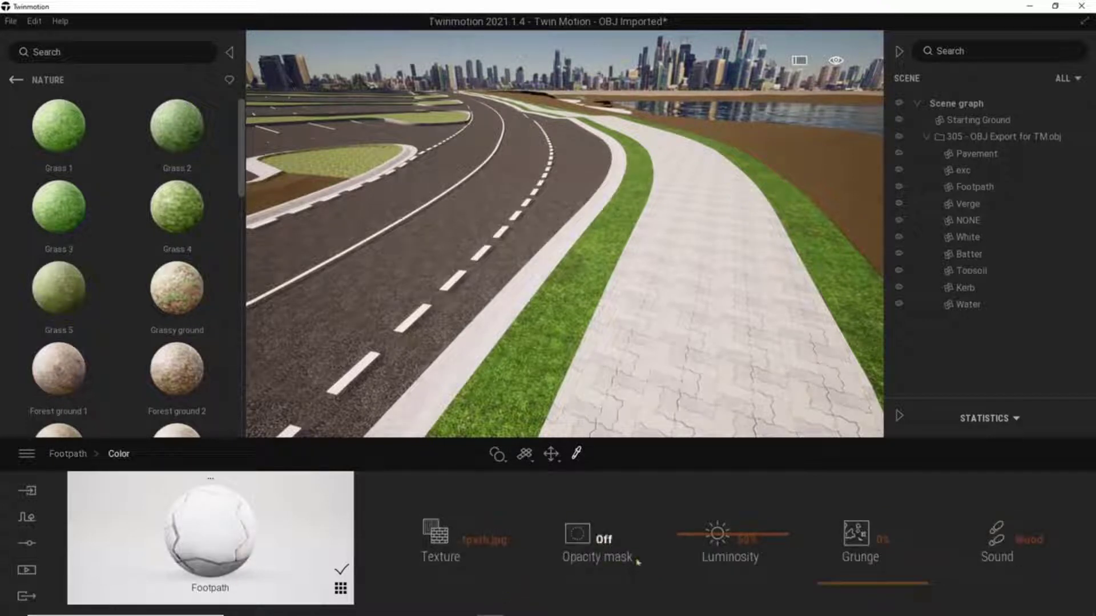
{"action": "left_click_drag", "start_coordinate": [694, 537], "coordinate": [699, 567]}
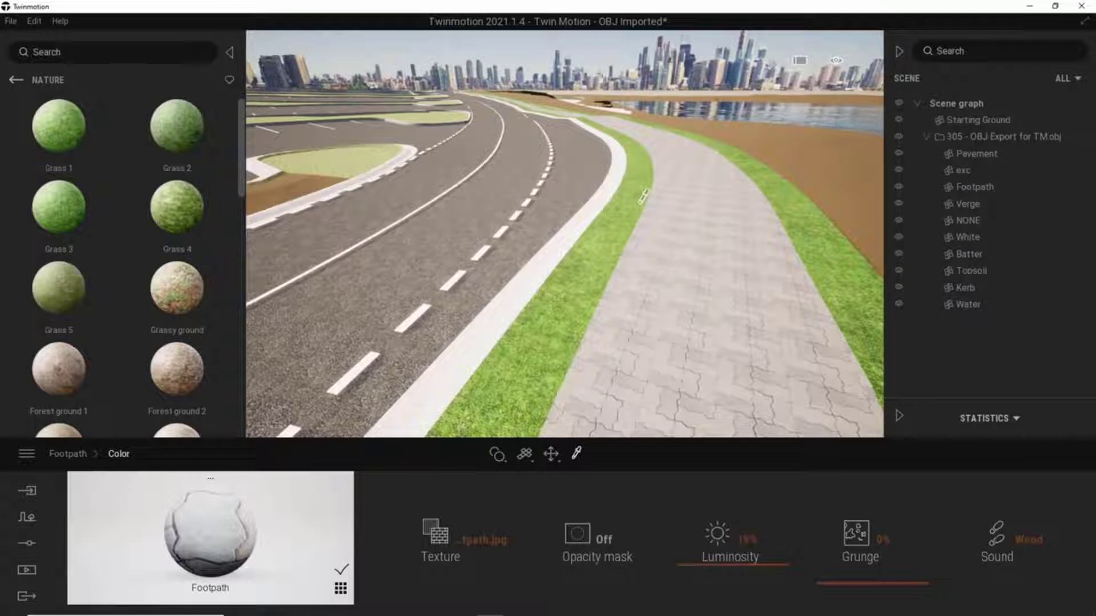
{"action": "key", "text": "Escape"}
Step: Select the grass verge and isolate the Verge object in the scene
{"action": "left_click", "coordinate": [588, 274]}
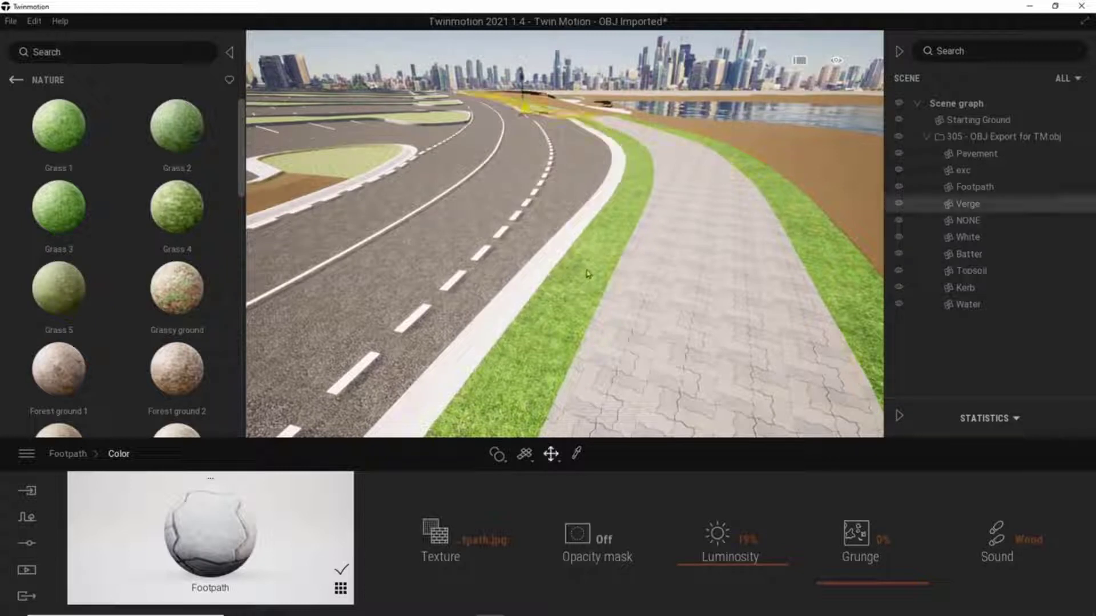
{"action": "right_click", "coordinate": [972, 210]}
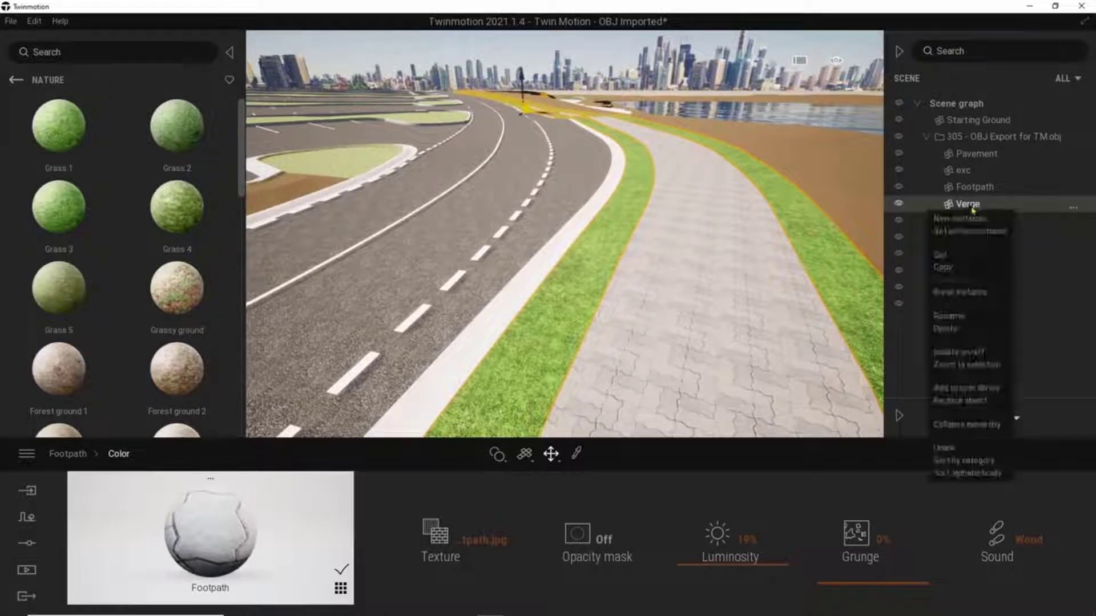
{"action": "left_click", "coordinate": [970, 351]}
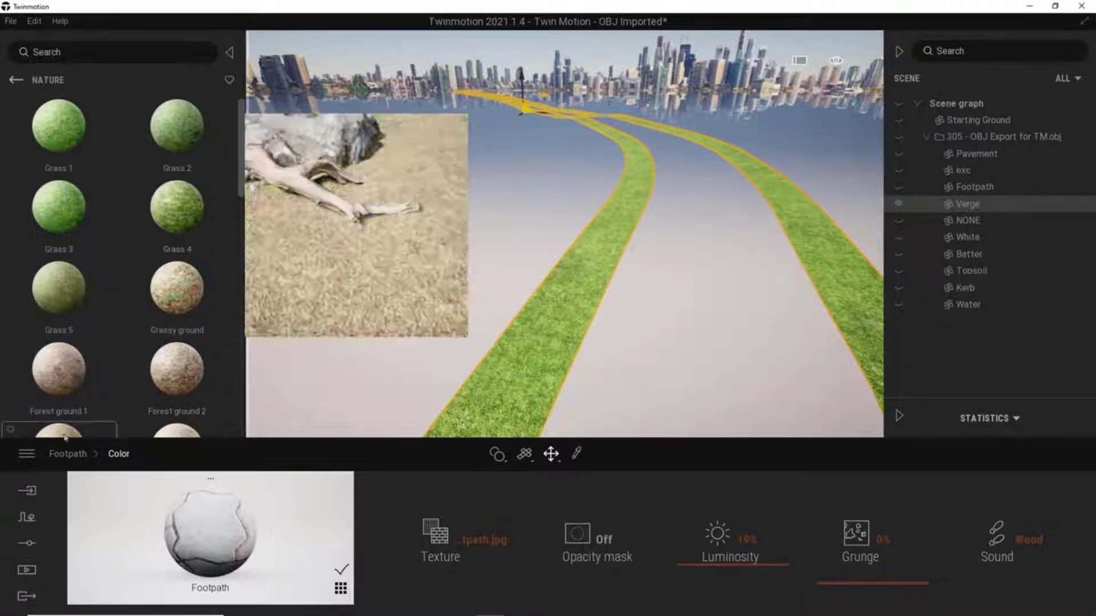
Step: Set up vegetation painting with the Lawn 01 model from the grass and flowers collection
{"action": "left_click", "coordinate": [30, 520]}
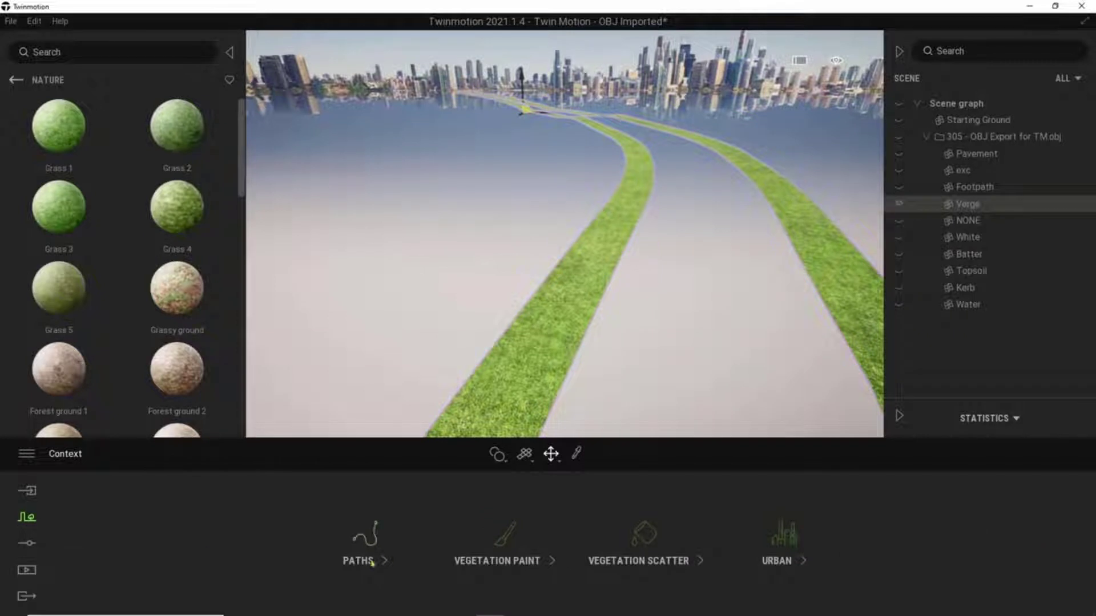
{"action": "left_click", "coordinate": [499, 564]}
{"action": "mouse_move", "coordinate": [67, 151]}
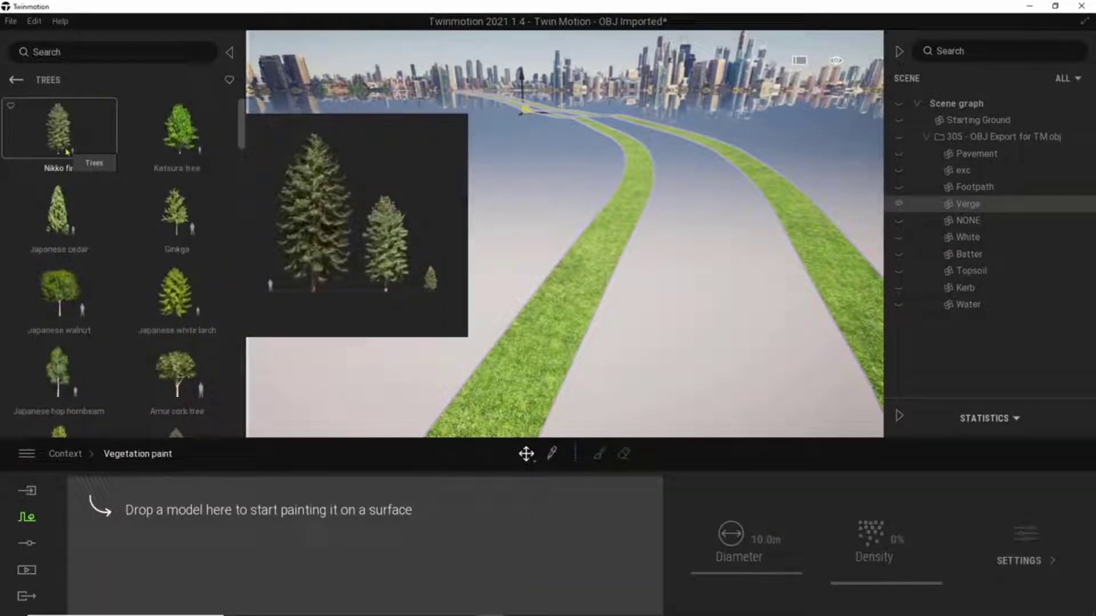
{"action": "left_click", "coordinate": [16, 80]}
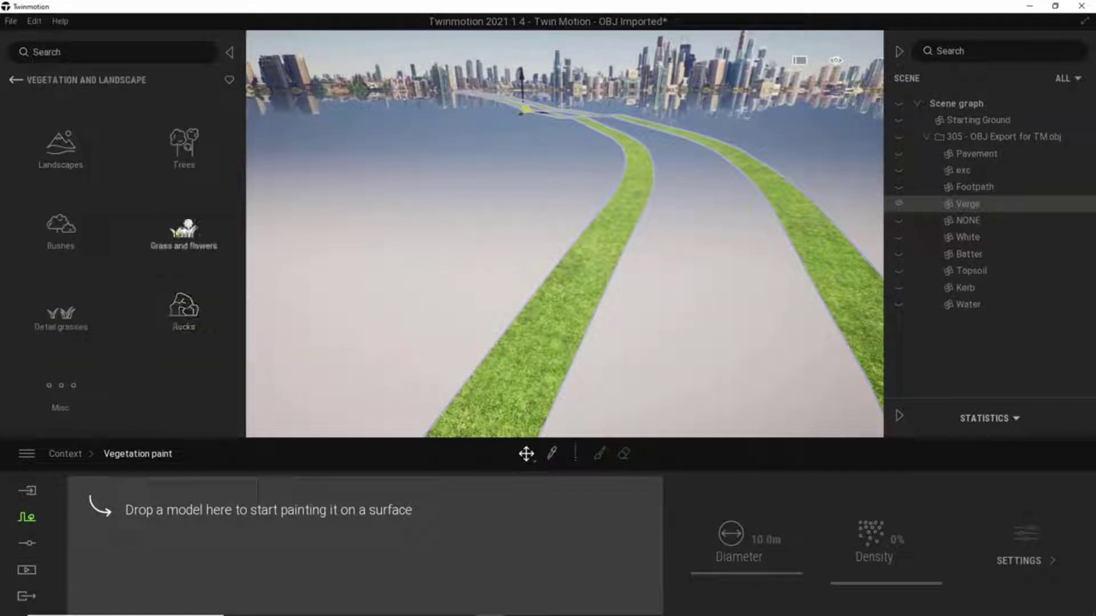
{"action": "left_click", "coordinate": [188, 225]}
{"action": "left_click_drag", "start_coordinate": [80, 150], "coordinate": [160, 568]}
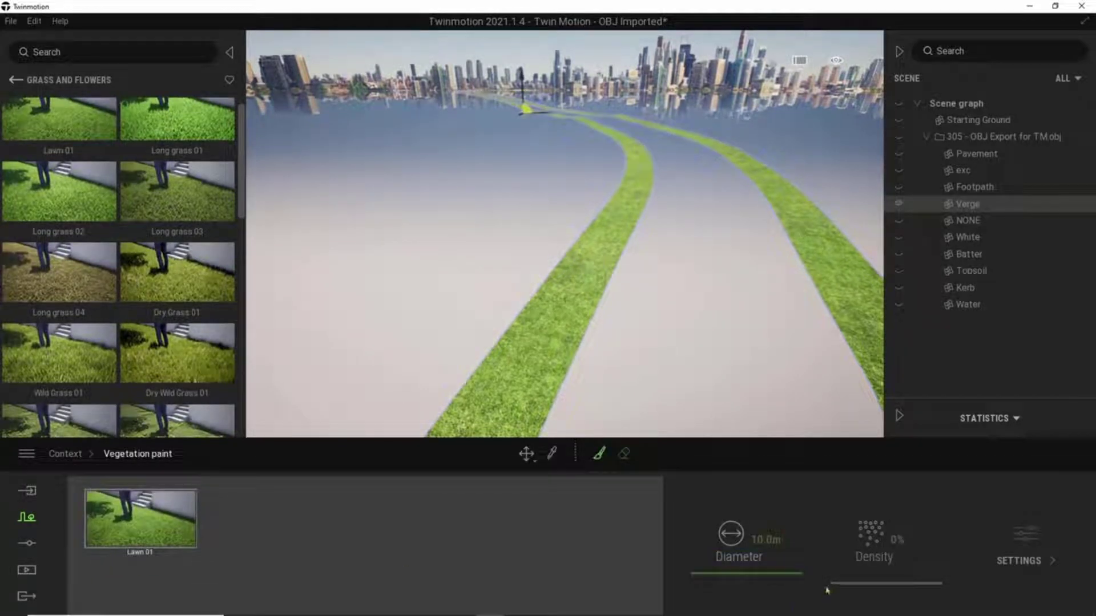
Step: Set the Lawn 01 paint density to 69% and the brush diameter to 1 m
{"action": "left_click", "coordinate": [160, 528]}
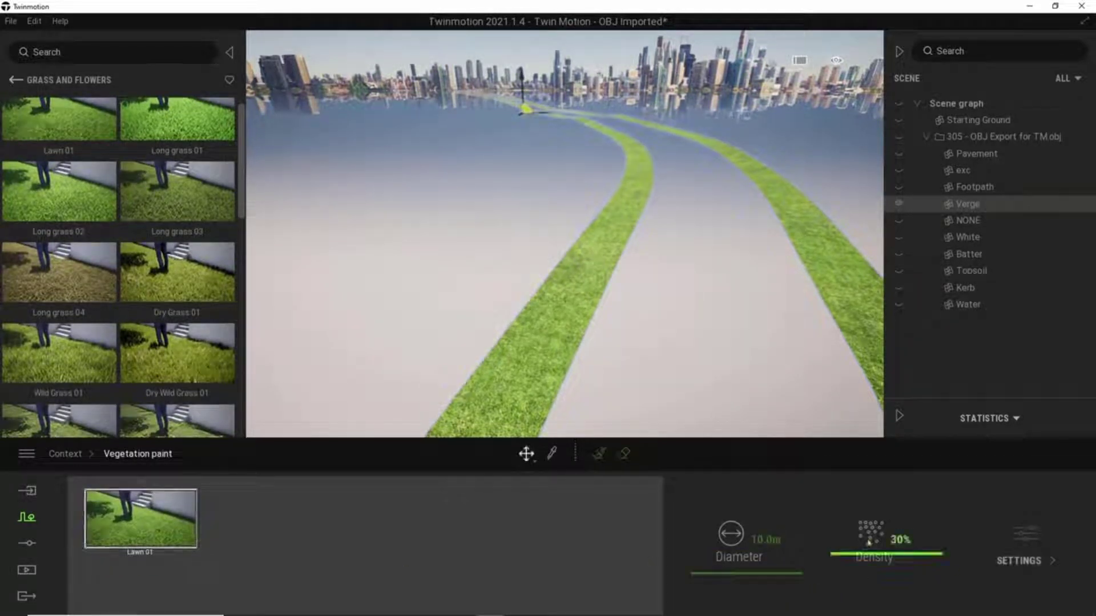
{"action": "left_click_drag", "start_coordinate": [845, 553], "coordinate": [846, 512]}
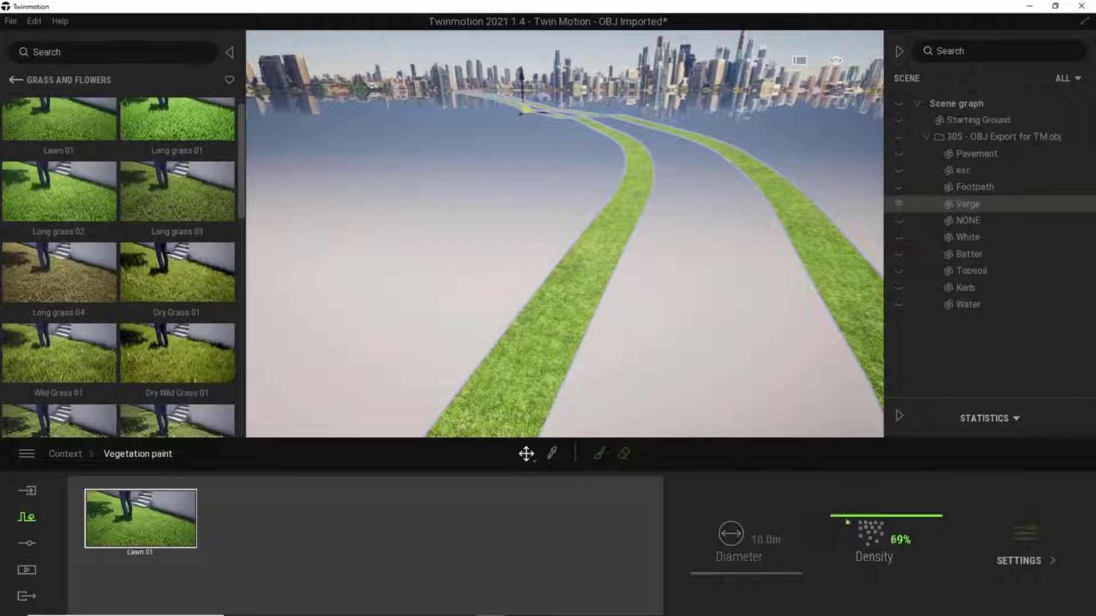
{"action": "left_click", "coordinate": [601, 455]}
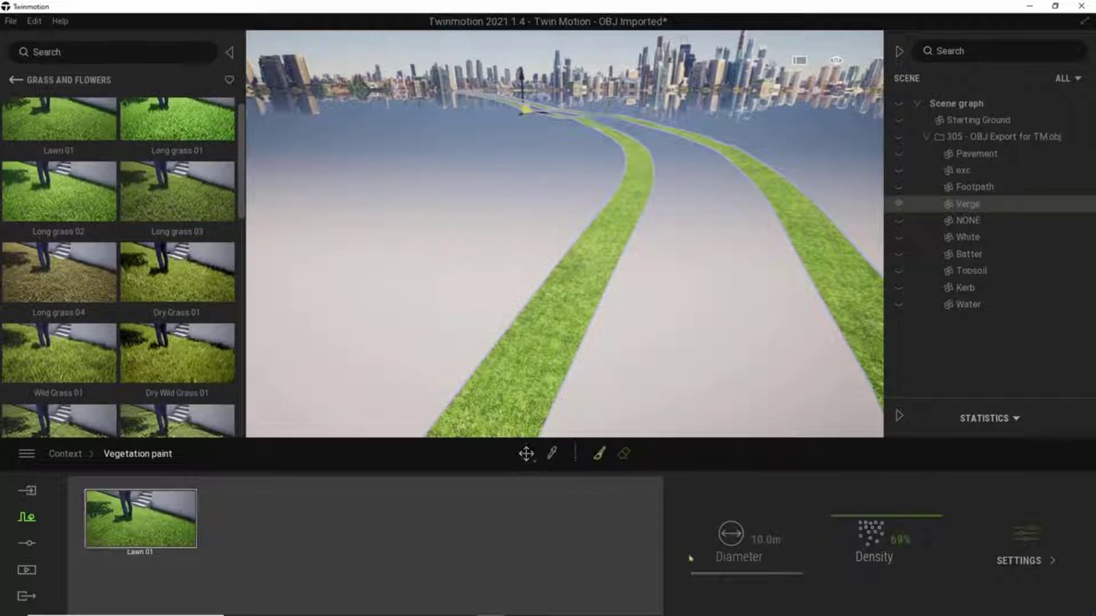
{"action": "left_click", "coordinate": [763, 540]}
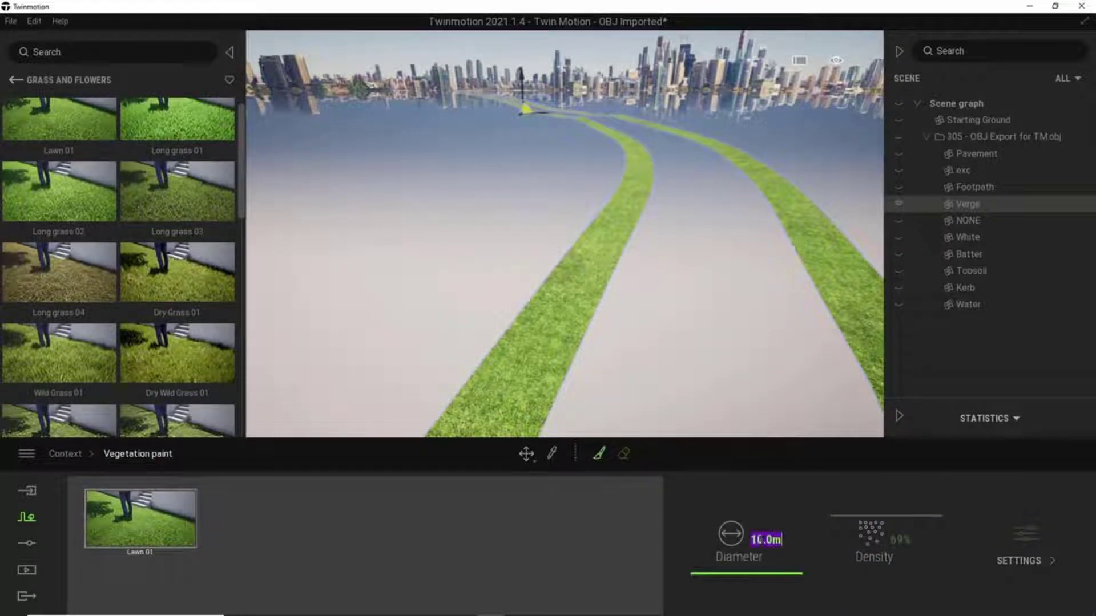
{"action": "type", "text": "1"}
{"action": "key", "text": "Return"}
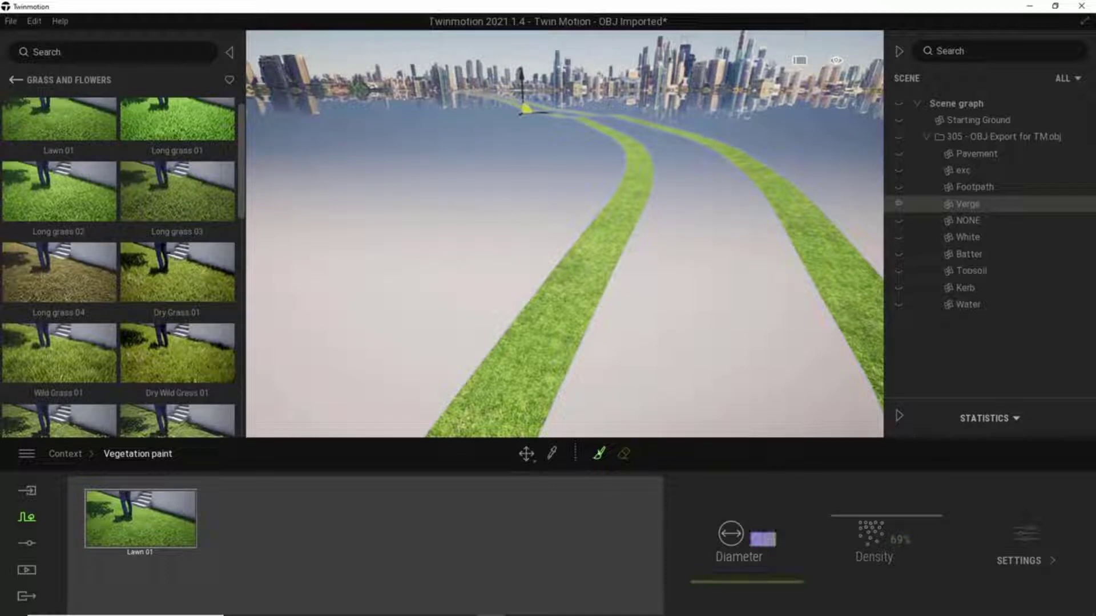
Step: Paint Lawn 01 grass along the near stretches of both verge strips
{"action": "left_click", "coordinate": [534, 354]}
{"action": "mouse_move", "coordinate": [536, 357]}
{"action": "left_mouse_down"}
{"action": "mouse_move", "coordinate": [615, 234]}
{"action": "mouse_move", "coordinate": [640, 170]}
{"action": "left_mouse_up"}
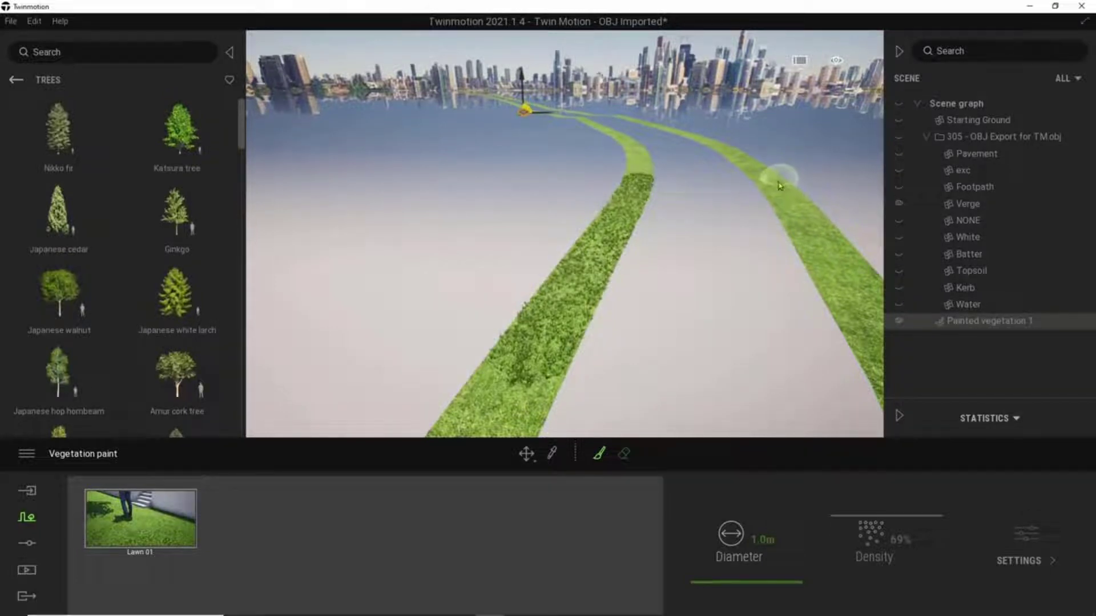
{"action": "mouse_move", "coordinate": [777, 183]}
{"action": "left_mouse_down"}
{"action": "mouse_move", "coordinate": [799, 246]}
{"action": "mouse_move", "coordinate": [854, 310]}
{"action": "mouse_move", "coordinate": [834, 308]}
{"action": "left_mouse_up"}
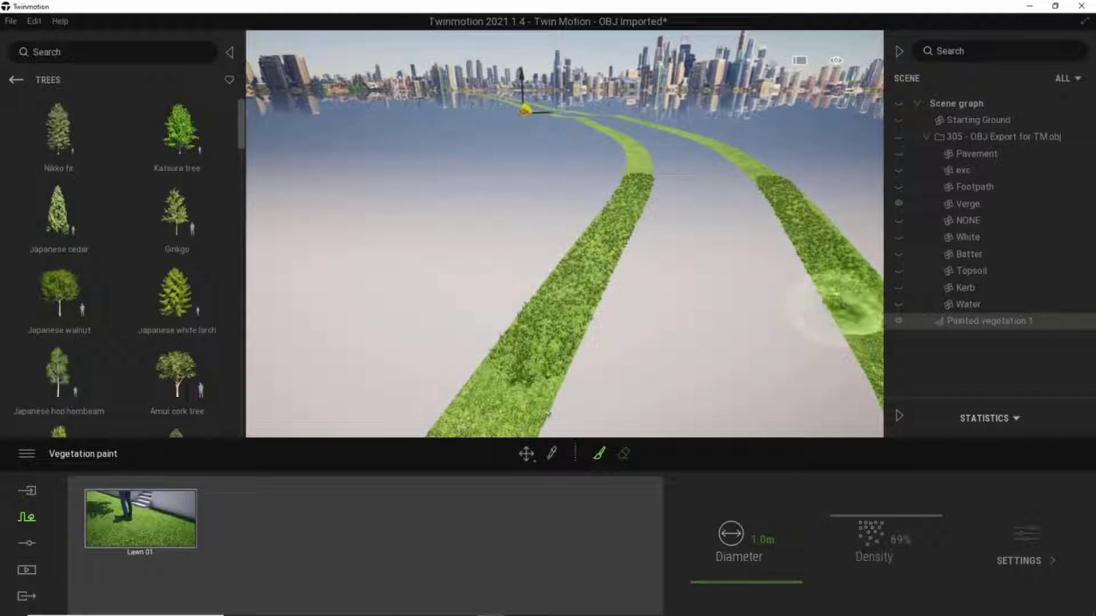
{"action": "mouse_move", "coordinate": [521, 391]}
{"action": "left_mouse_down"}
{"action": "mouse_move", "coordinate": [514, 406]}
{"action": "mouse_move", "coordinate": [508, 388]}
{"action": "left_mouse_up"}
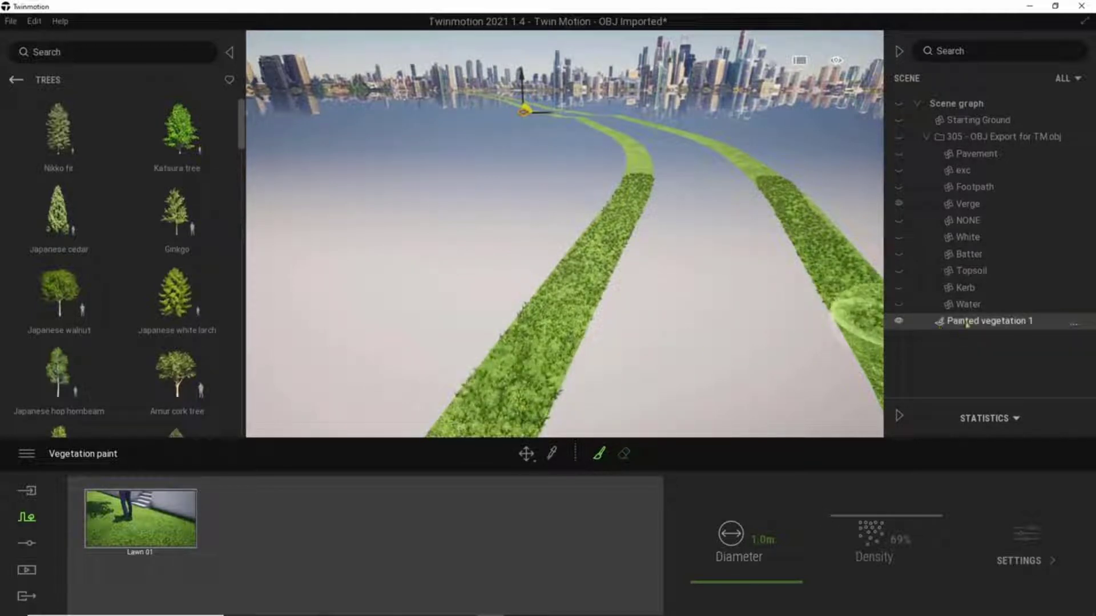
Step: Turn off isolation from the painted vegetation so the whole scene is displayed, and clear the selection
{"action": "right_click", "coordinate": [958, 328]}
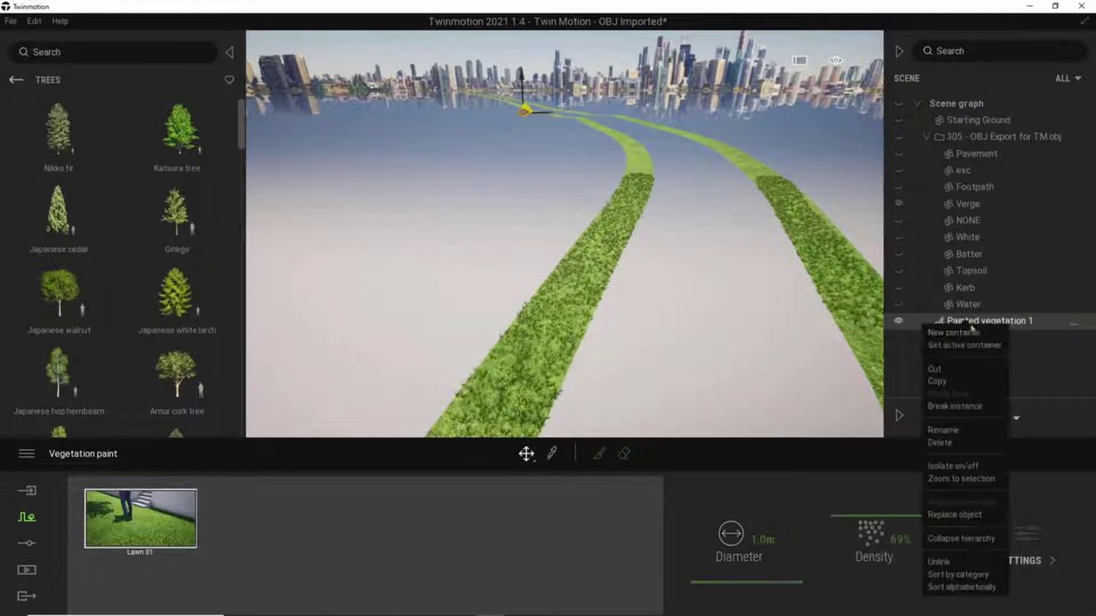
{"action": "left_click", "coordinate": [965, 467]}
{"action": "left_click", "coordinate": [654, 325]}
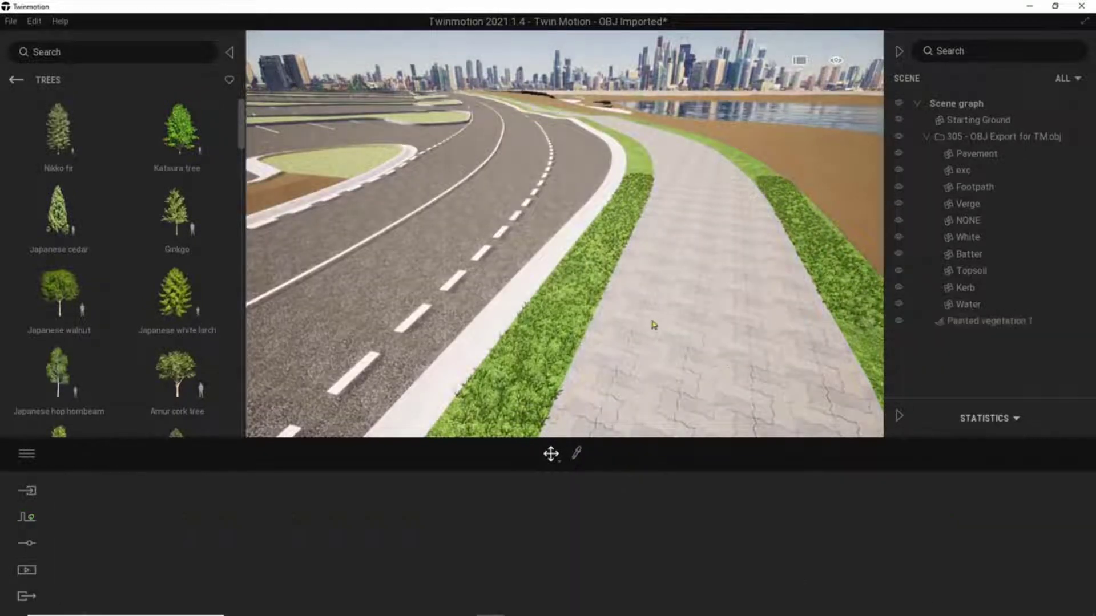
Step: Examine the painted grass on the verge between the kerb and the footpath at close range
{"action": "key", "text": "w"}
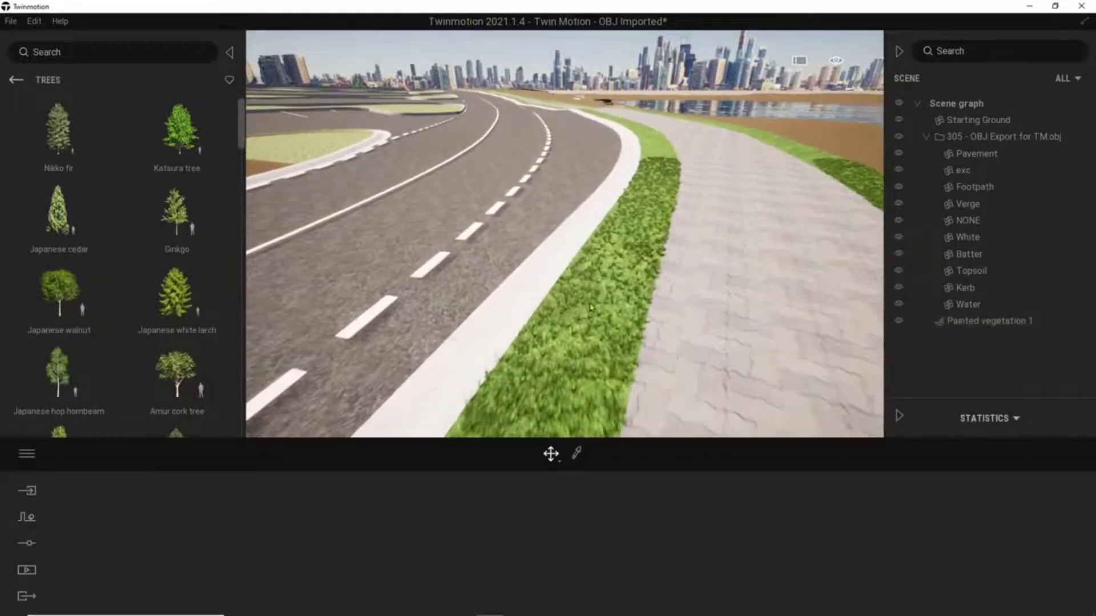
{"action": "middle_click_drag", "start_coordinate": [617, 314], "coordinate": [617, 234], "text": "shift"}
{"action": "key", "text": "w"}
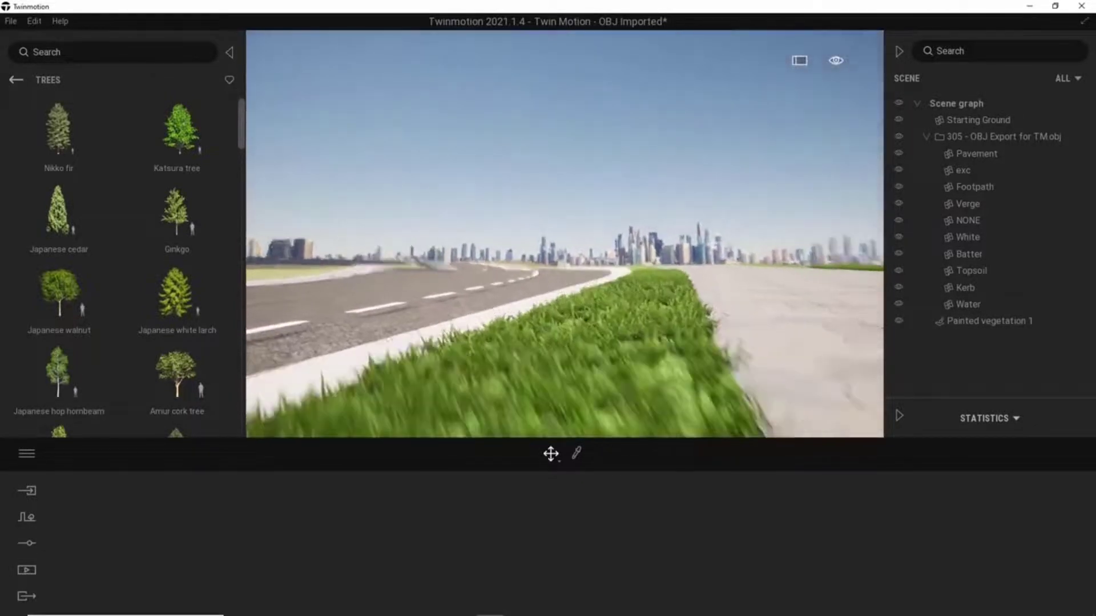
{"action": "key", "text": "w"}
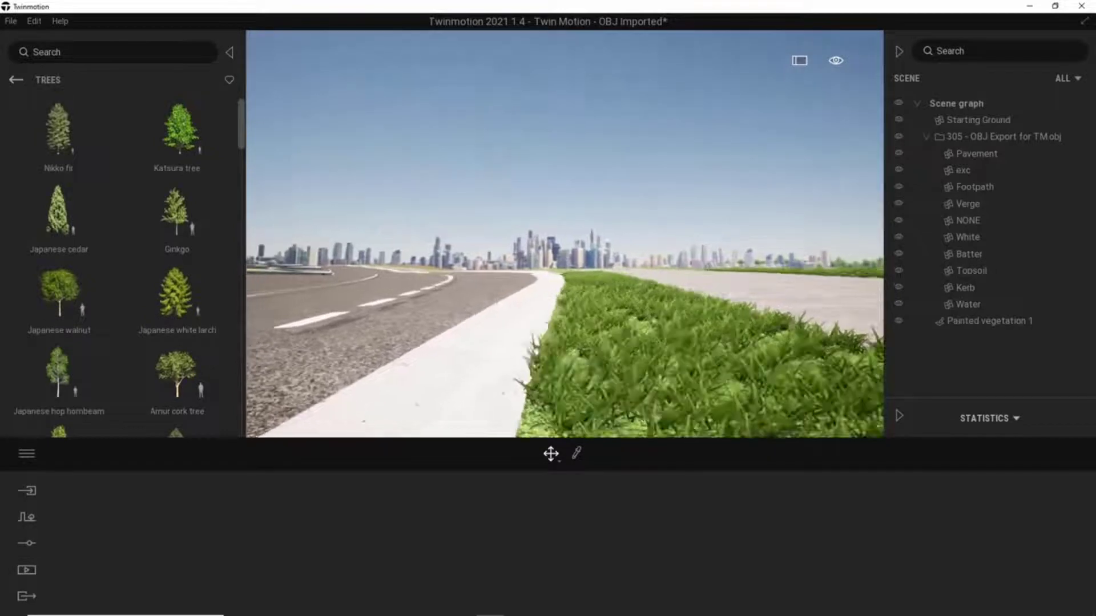
{"action": "middle_click_drag", "start_coordinate": [563, 234], "coordinate": [647, 272], "text": "shift"}
{"action": "key", "text": "s"}
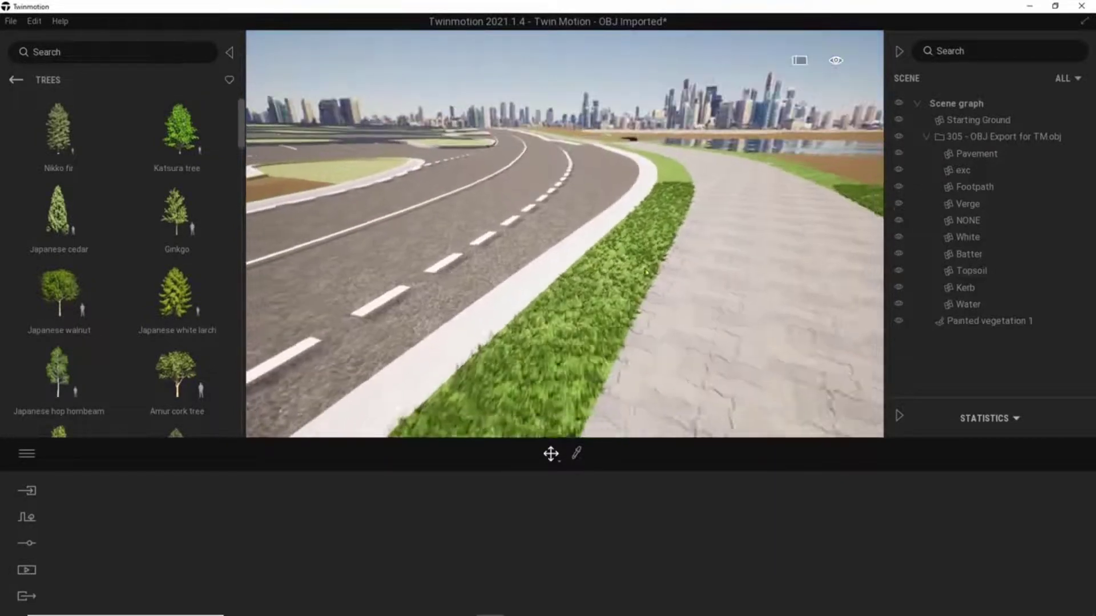
{"action": "key", "text": "a"}
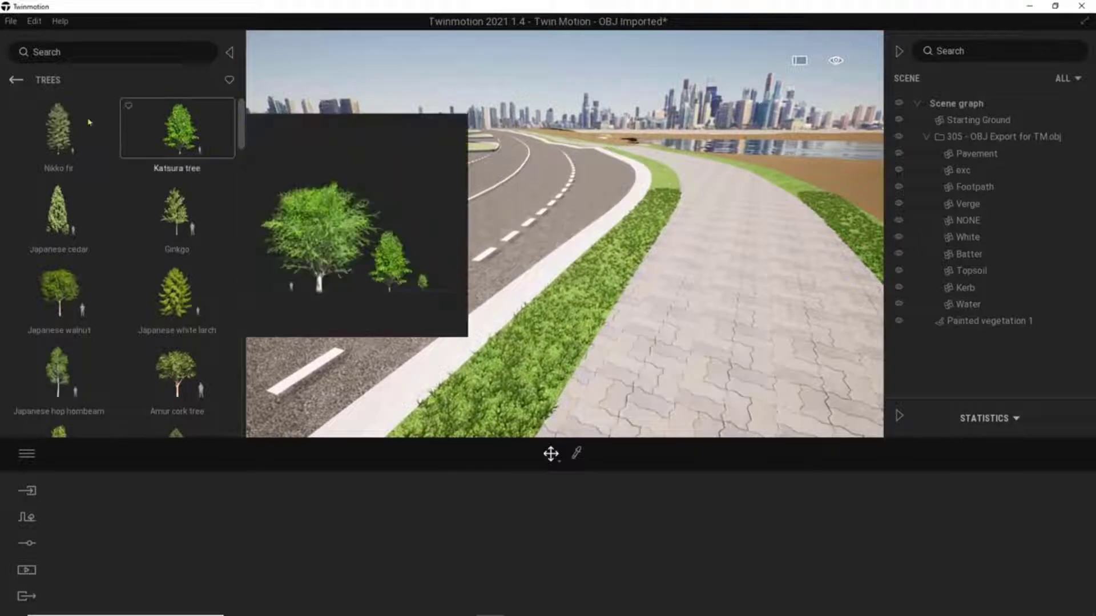
Step: Place the Group07 character group on the paved footpath, rotate it to line up along the path and shift it off the verge
{"action": "left_click", "coordinate": [16, 80]}
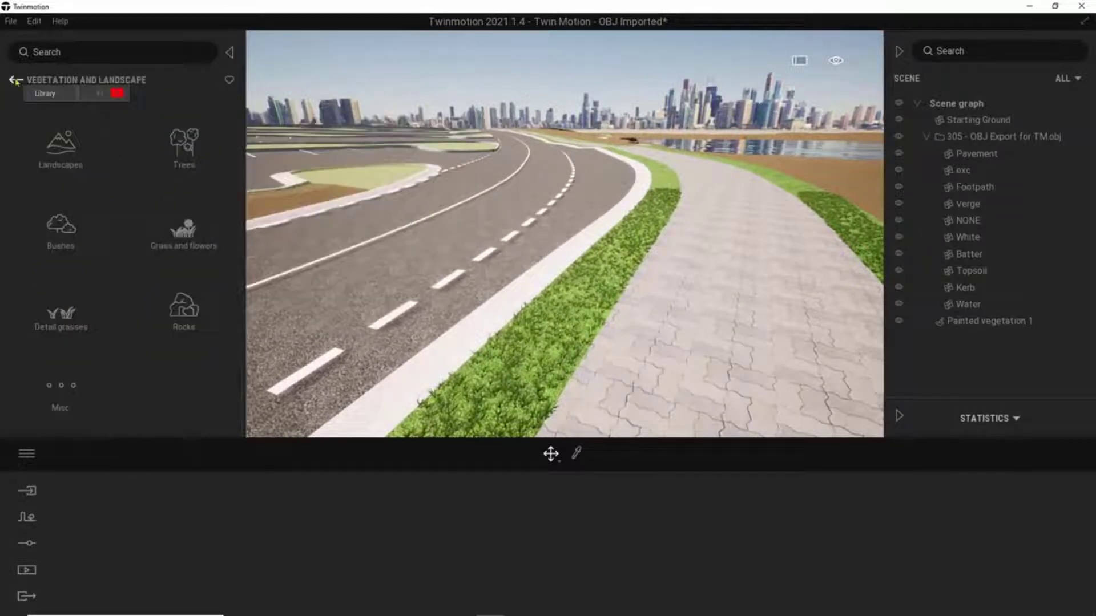
{"action": "left_click", "coordinate": [16, 80]}
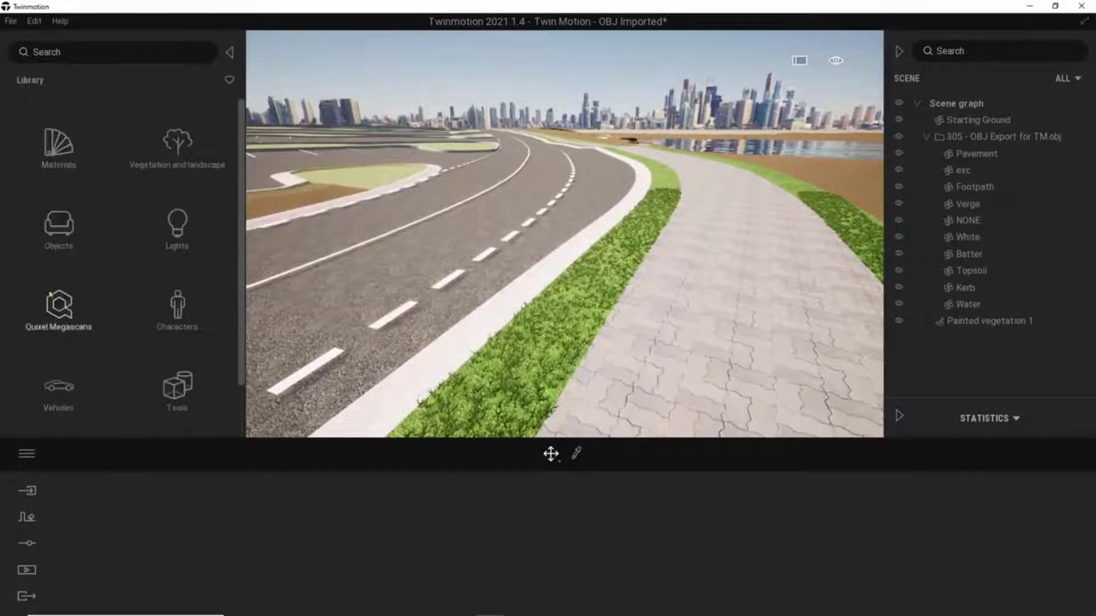
{"action": "left_click", "coordinate": [177, 311]}
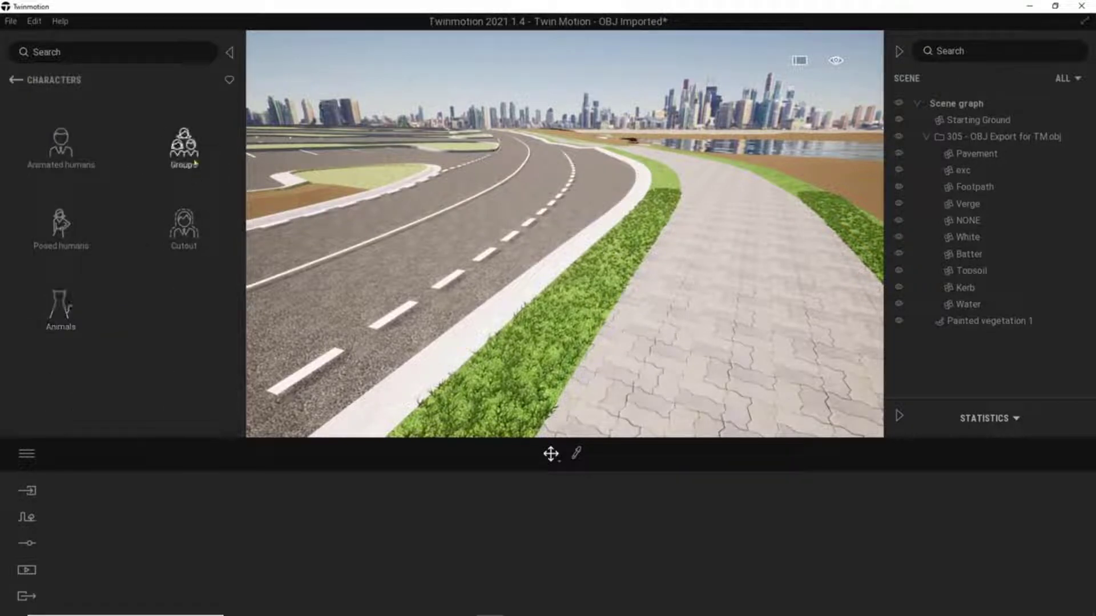
{"action": "left_click", "coordinate": [191, 154]}
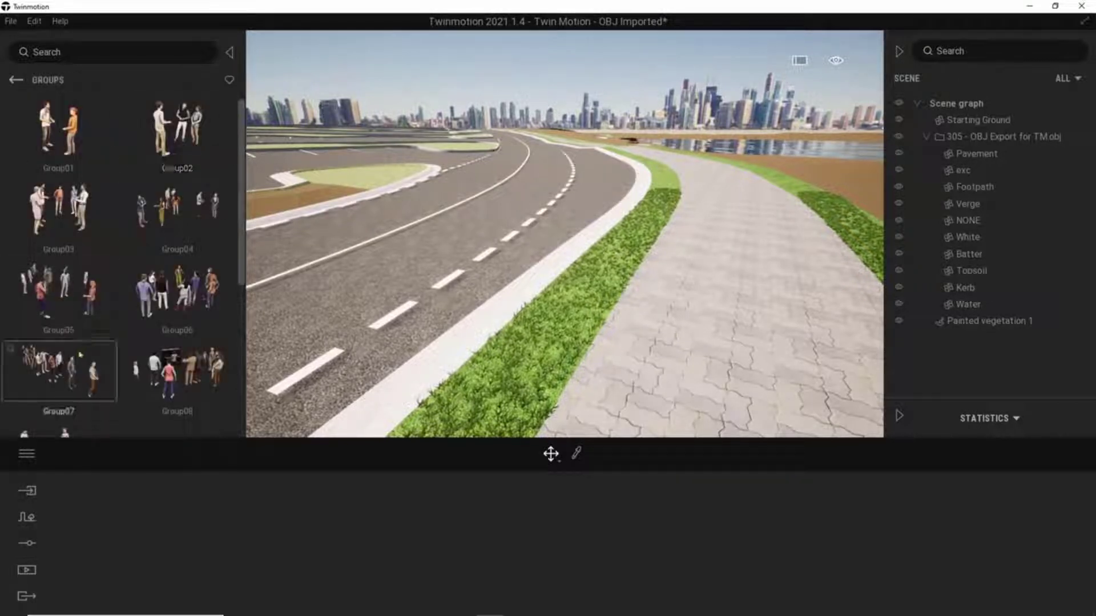
{"action": "left_click_drag", "start_coordinate": [68, 371], "coordinate": [676, 239]}
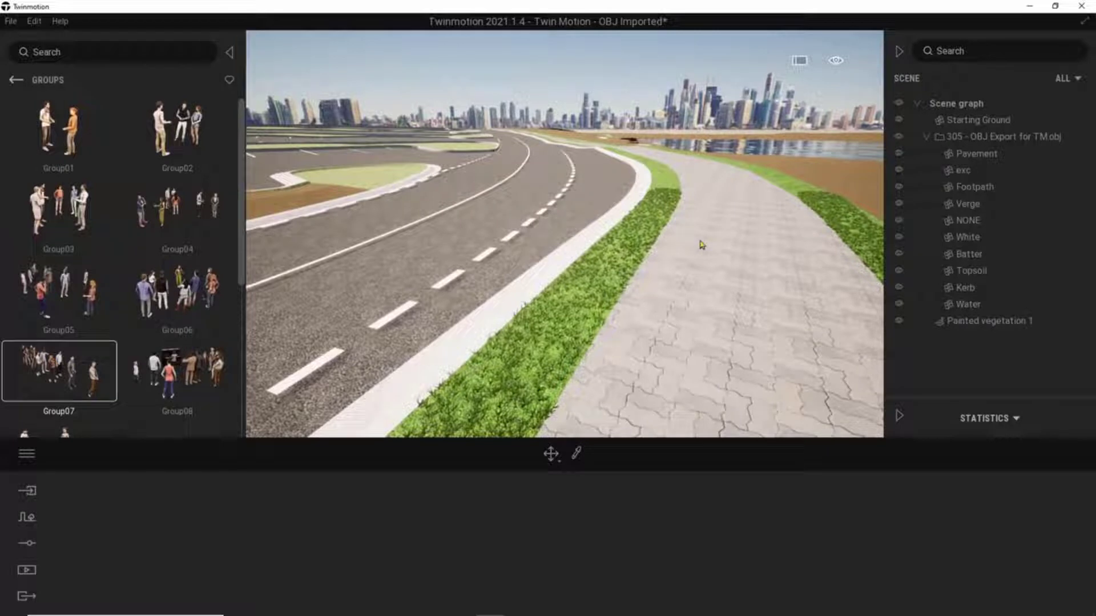
{"action": "left_click_drag", "start_coordinate": [525, 337], "coordinate": [685, 241]}
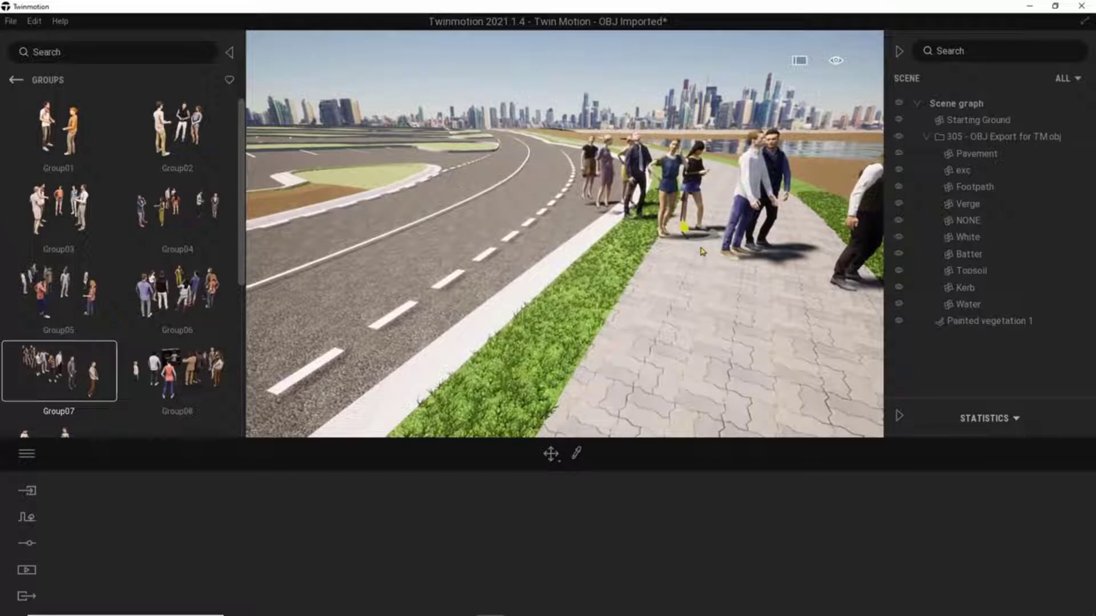
{"action": "left_click_drag", "start_coordinate": [702, 251], "coordinate": [787, 220]}
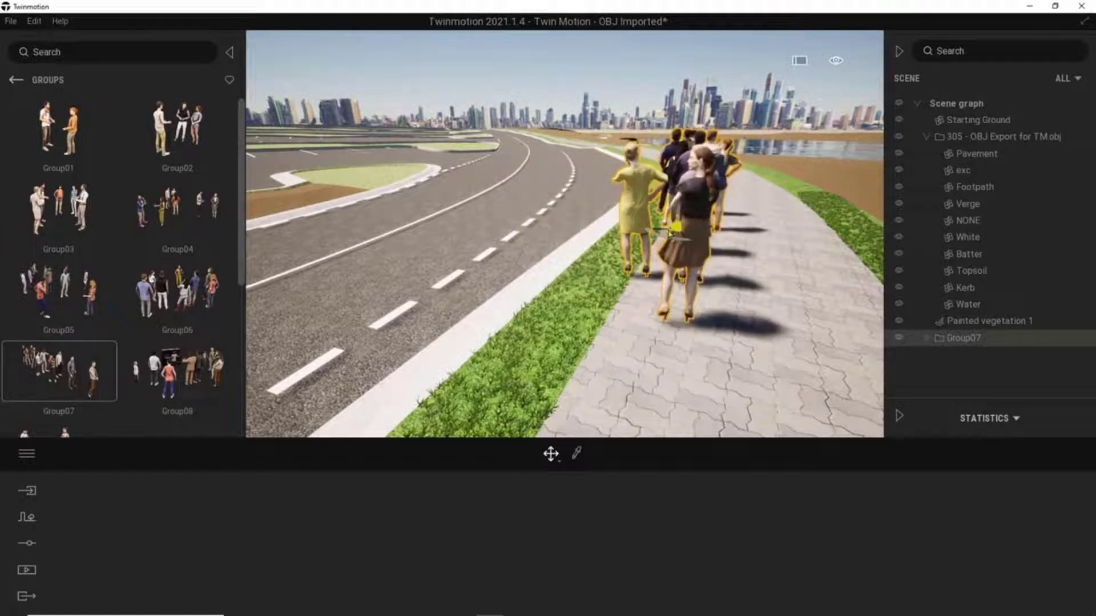
{"action": "left_click_drag", "start_coordinate": [673, 237], "coordinate": [720, 252]}
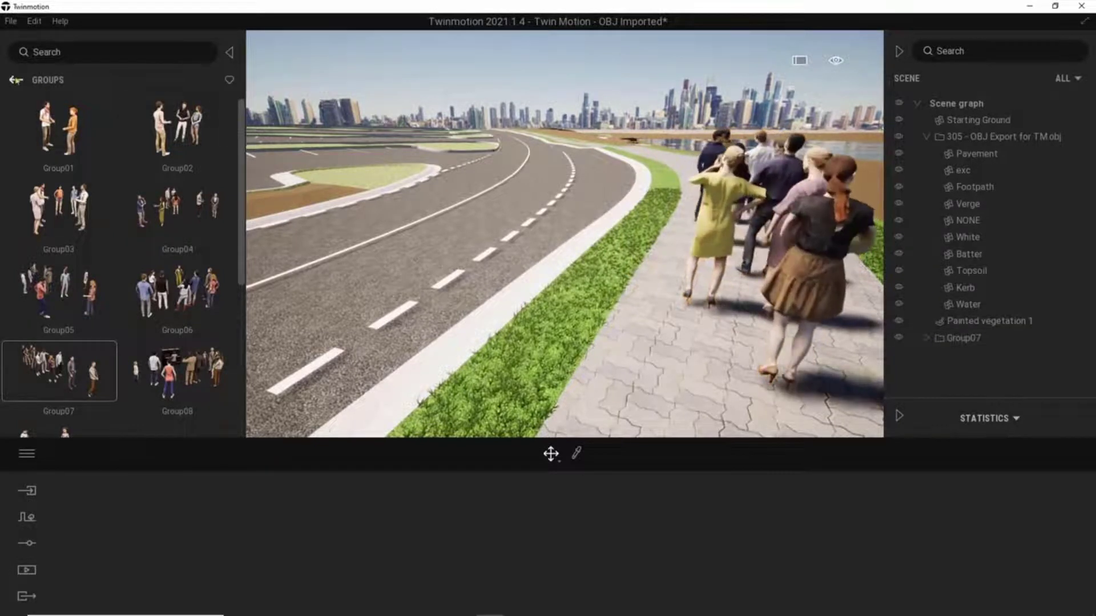
Step: Place City bus 06 on the road lane beside the group of people, adjust its position and deselect it
{"action": "left_click", "coordinate": [15, 80]}
{"action": "left_click", "coordinate": [15, 80]}
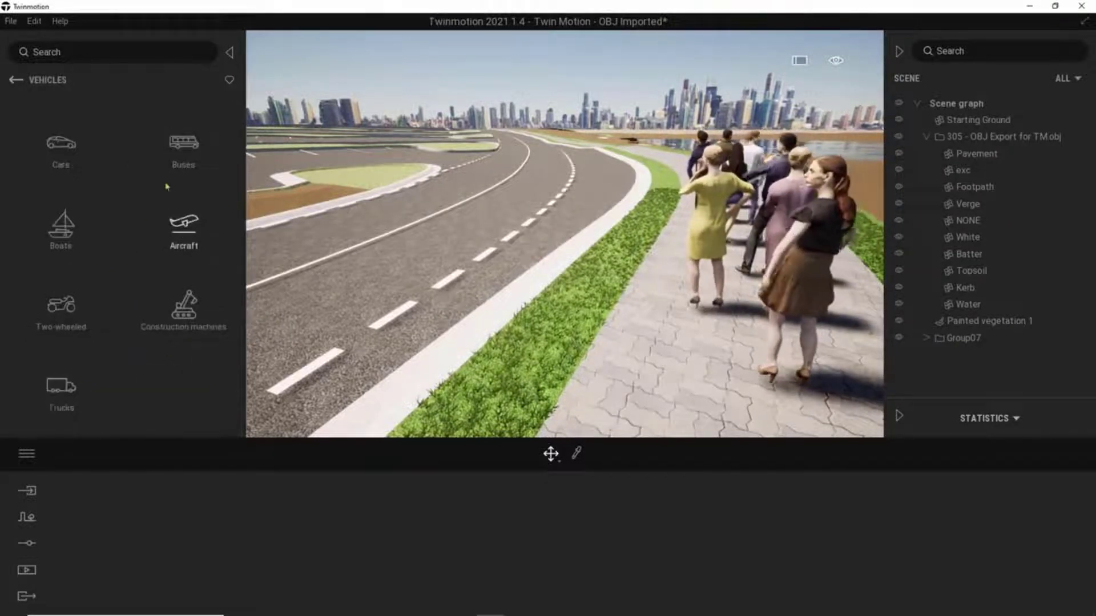
{"action": "left_click", "coordinate": [183, 156]}
{"action": "left_click_drag", "start_coordinate": [184, 285], "coordinate": [504, 202]}
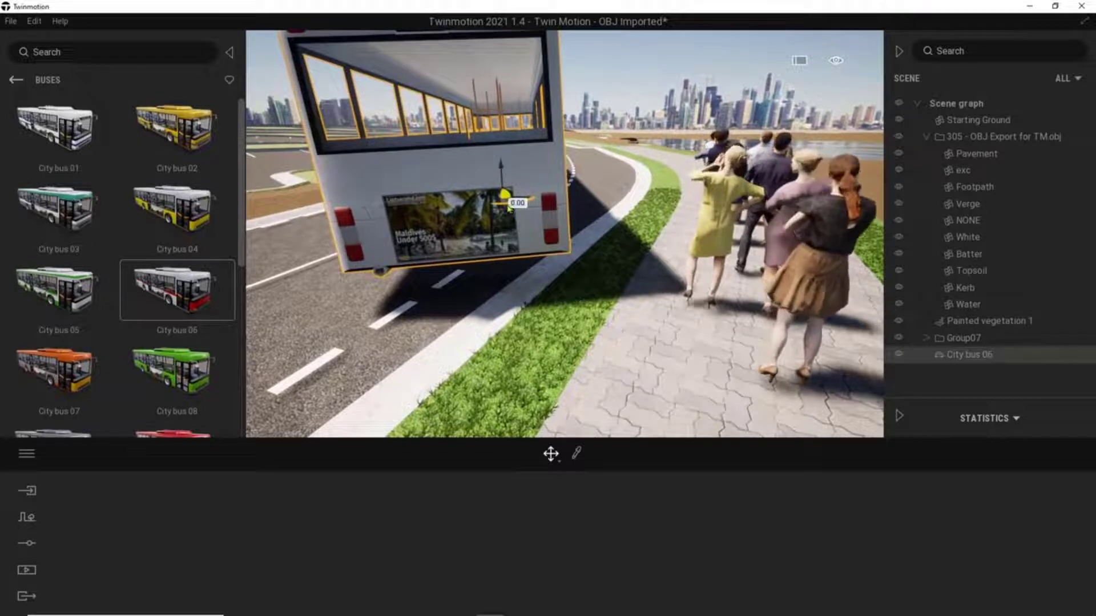
{"action": "left_click_drag", "start_coordinate": [508, 204], "coordinate": [547, 208]}
{"action": "key", "text": "Escape"}
Step: Inspect the bus and the group of people from the footpath side and from above
{"action": "scroll", "coordinate": [599, 201], "scroll_direction": "down", "scroll_amount": 5}
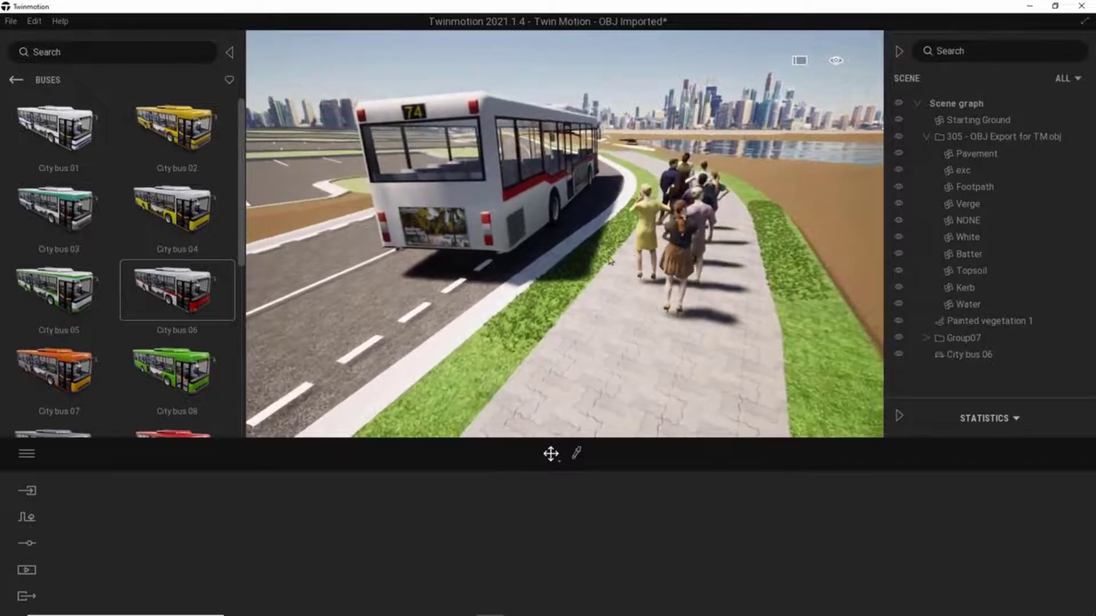
{"action": "middle_click_drag", "start_coordinate": [610, 262], "coordinate": [659, 237], "text": "shift"}
{"action": "scroll", "coordinate": [633, 241], "scroll_direction": "up", "scroll_amount": 2}
{"action": "scroll", "coordinate": [627, 244], "scroll_direction": "up", "scroll_amount": 4}
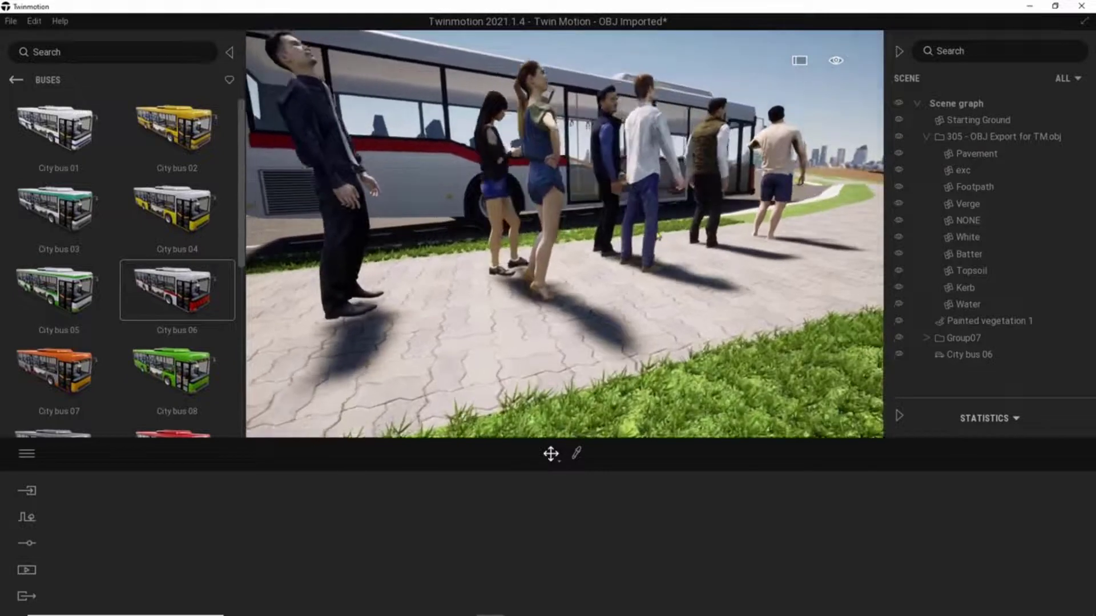
{"action": "scroll", "coordinate": [658, 237], "scroll_direction": "down", "scroll_amount": 5}
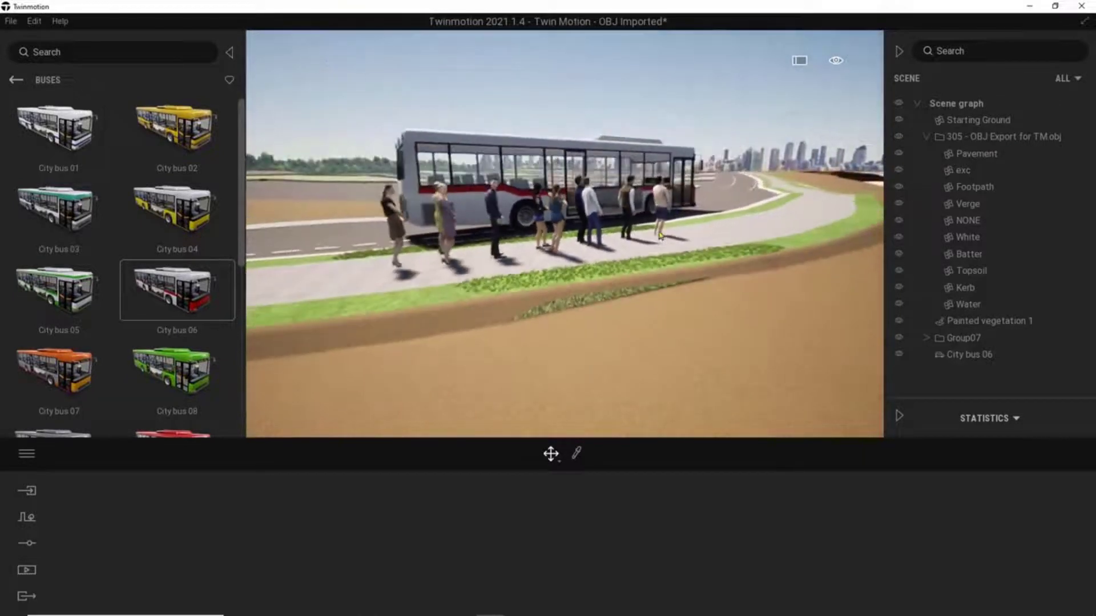
{"action": "middle_click_drag", "start_coordinate": [659, 233], "coordinate": [658, 254], "text": "shift"}
Step: Open the recent scene 305 - Civil Keynote without saving the current scene
{"action": "left_click", "coordinate": [13, 21]}
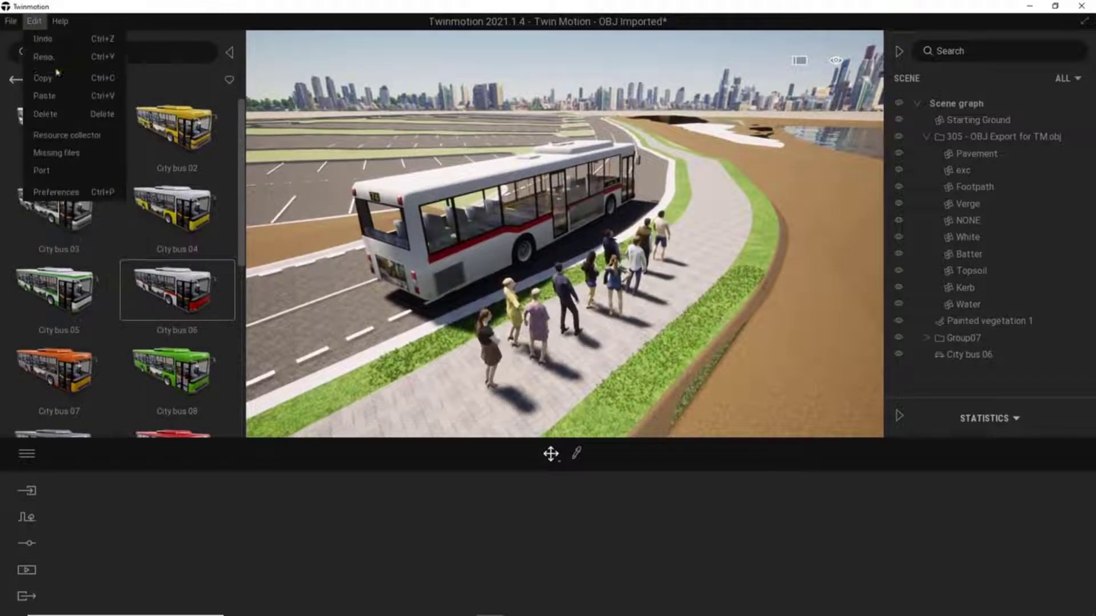
{"action": "mouse_move", "coordinate": [47, 82]}
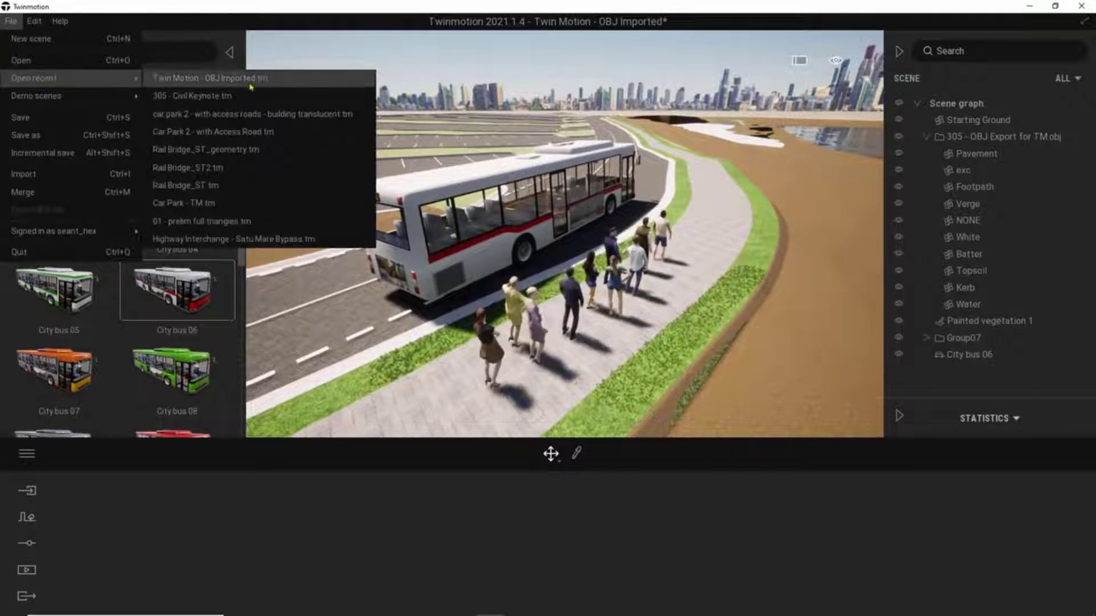
{"action": "left_click", "coordinate": [217, 96]}
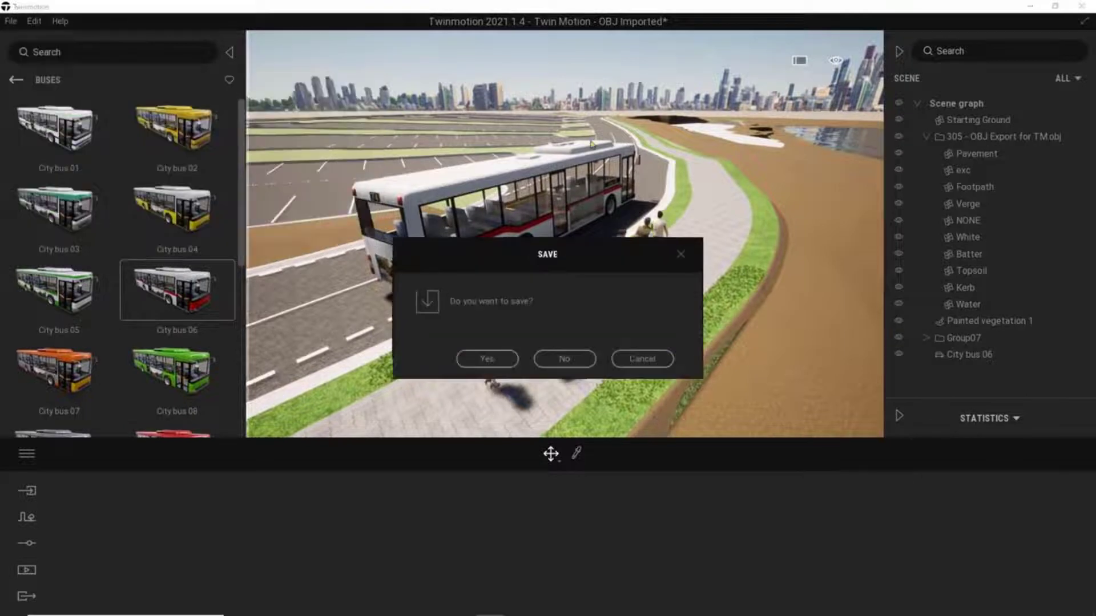
{"action": "left_click", "coordinate": [559, 364]}
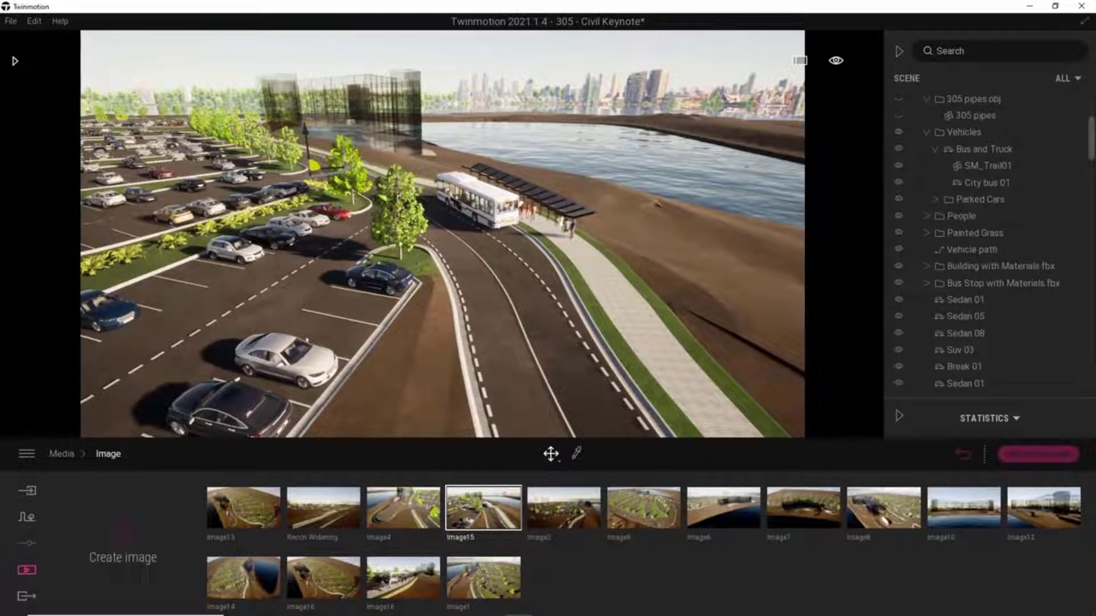
Step: Select the bus at the bus stop and inspect it from along the footpath
{"action": "left_click", "coordinate": [404, 218]}
{"action": "left_click", "coordinate": [502, 204]}
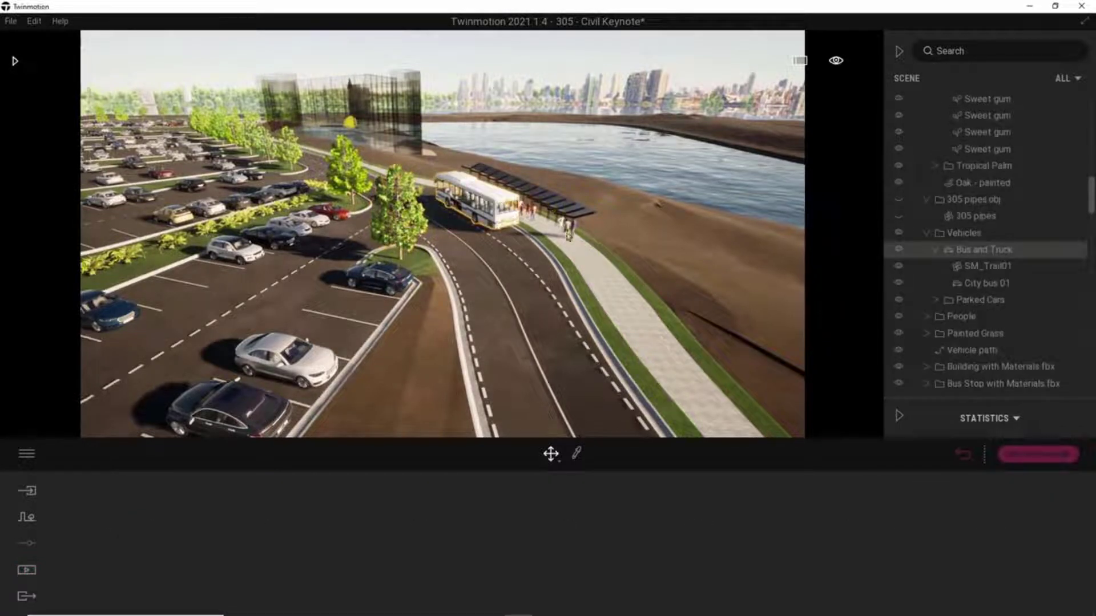
{"action": "scroll", "coordinate": [349, 122], "scroll_direction": "up", "scroll_amount": 5}
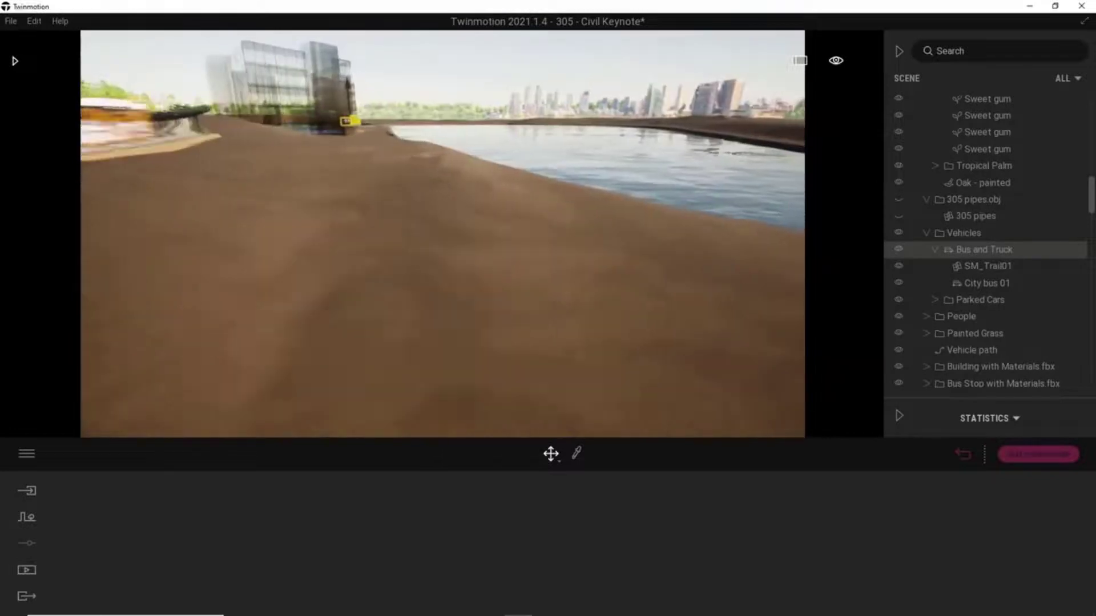
{"action": "scroll", "coordinate": [349, 121], "scroll_direction": "down", "scroll_amount": 5}
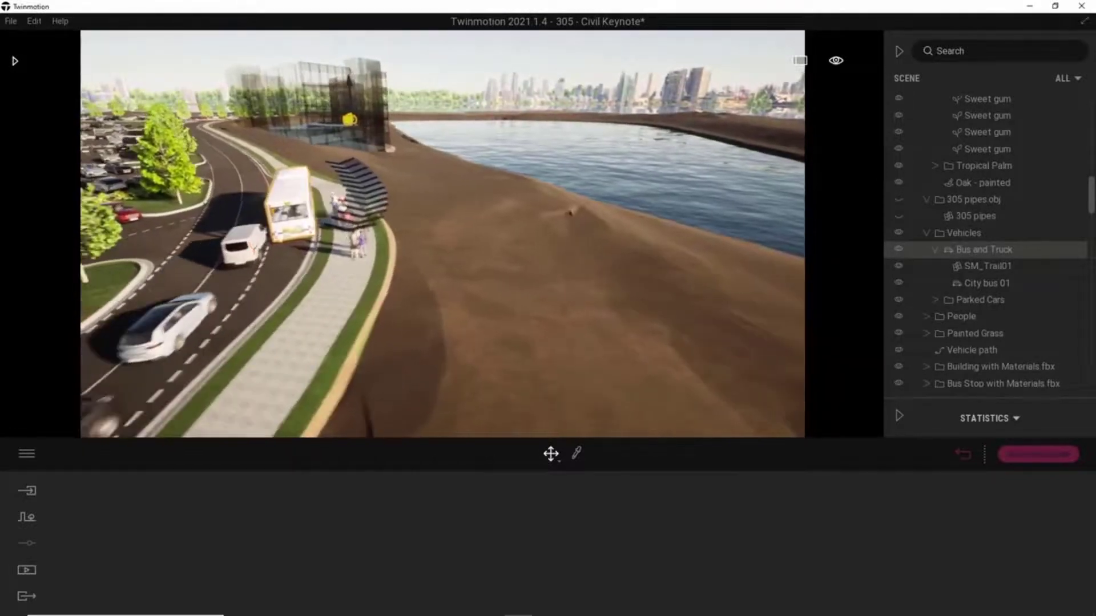
Step: Recall the saved image view Image4 showing the truck turning area beside the car park
{"action": "left_click", "coordinate": [27, 569]}
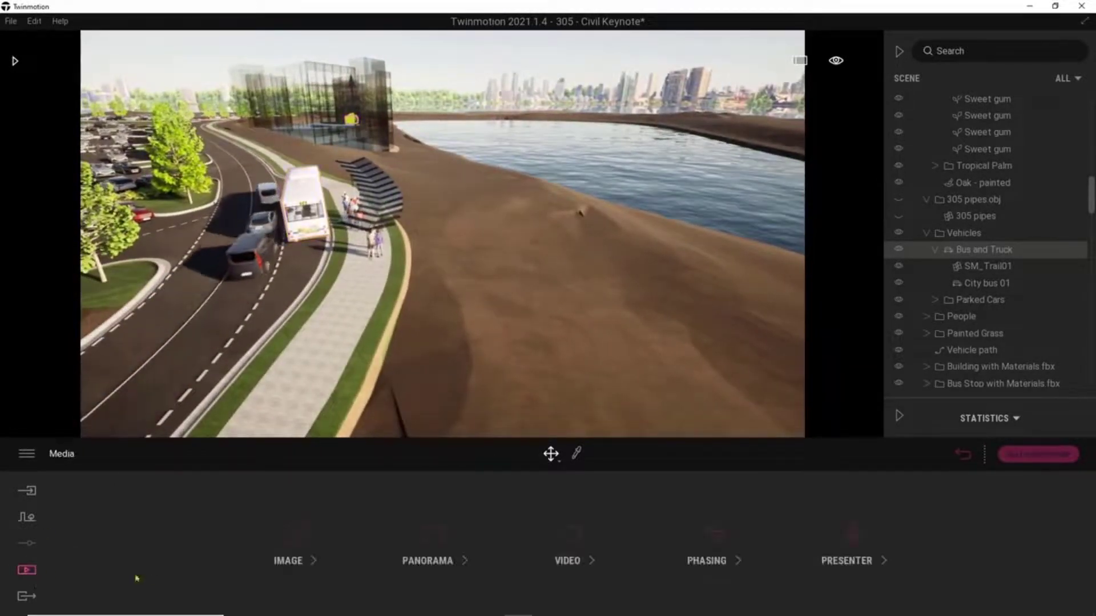
{"action": "left_click", "coordinate": [294, 539]}
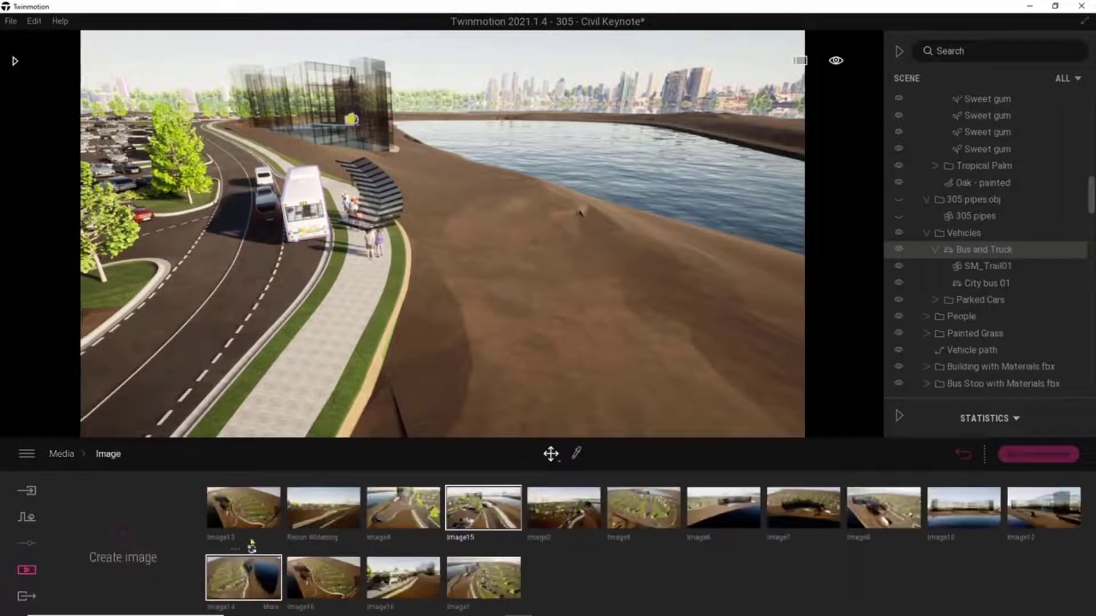
{"action": "left_click", "coordinate": [397, 519]}
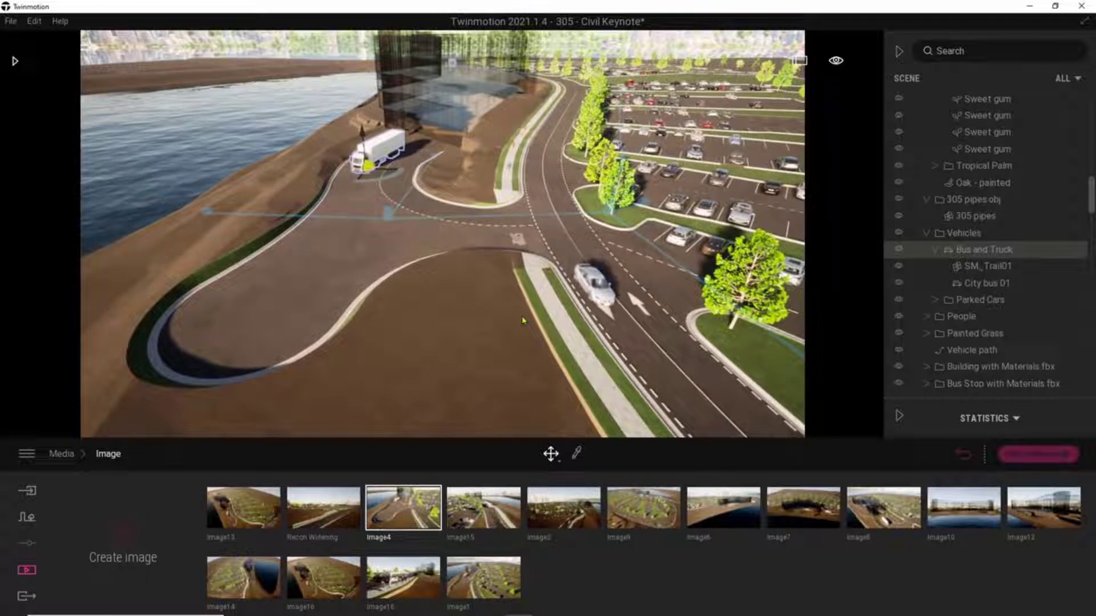
Step: Hide the 305 pipes.obj model in the scene and show it again
{"action": "scroll", "coordinate": [978, 301], "scroll_direction": "up", "scroll_amount": 4}
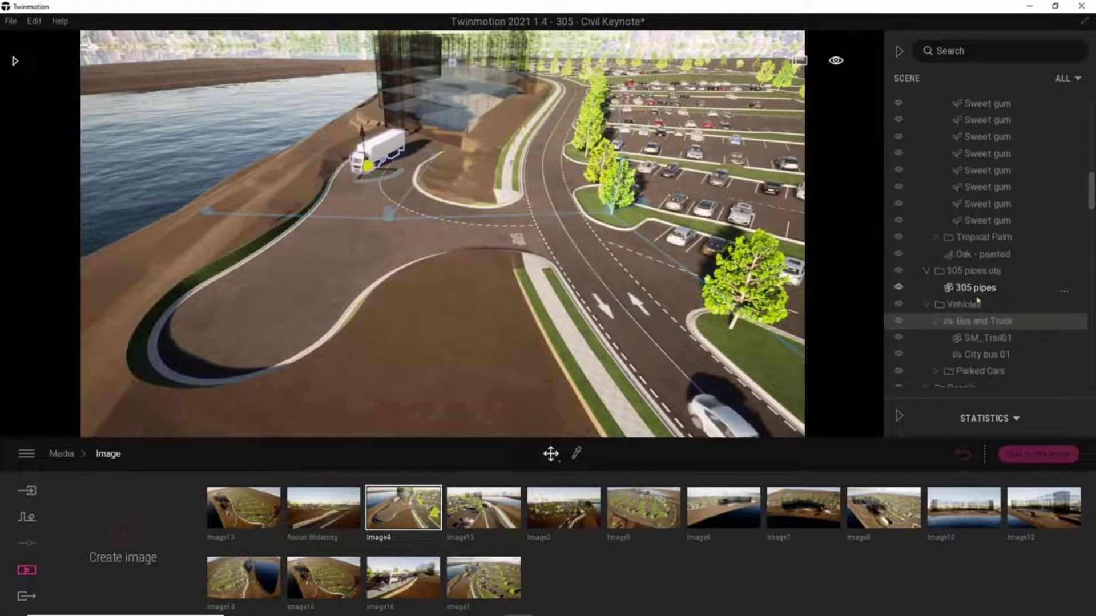
{"action": "left_click", "coordinate": [900, 271]}
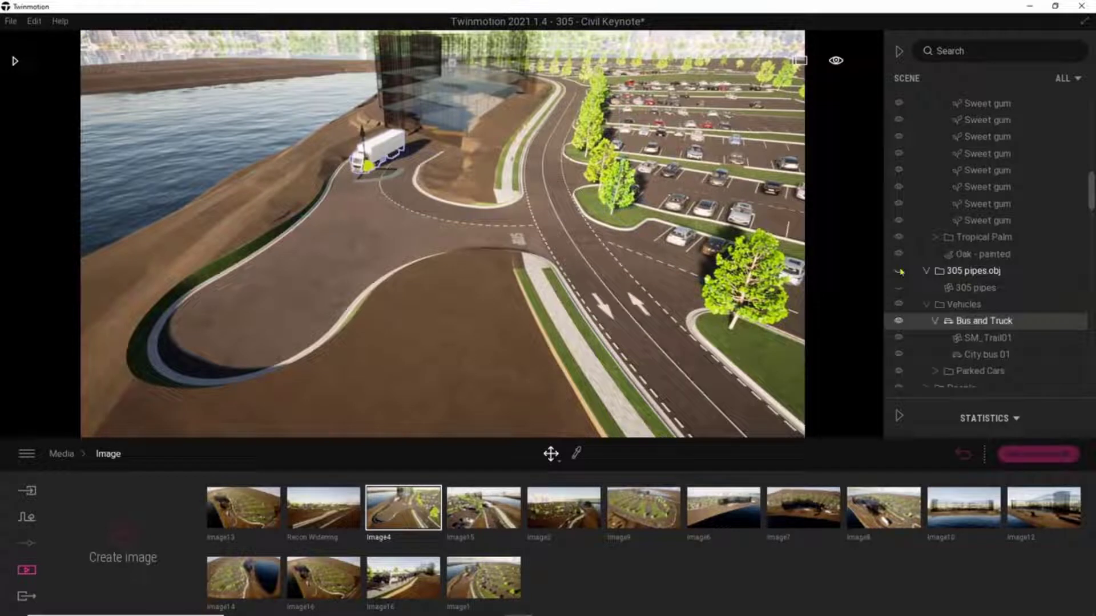
{"action": "left_click", "coordinate": [900, 272]}
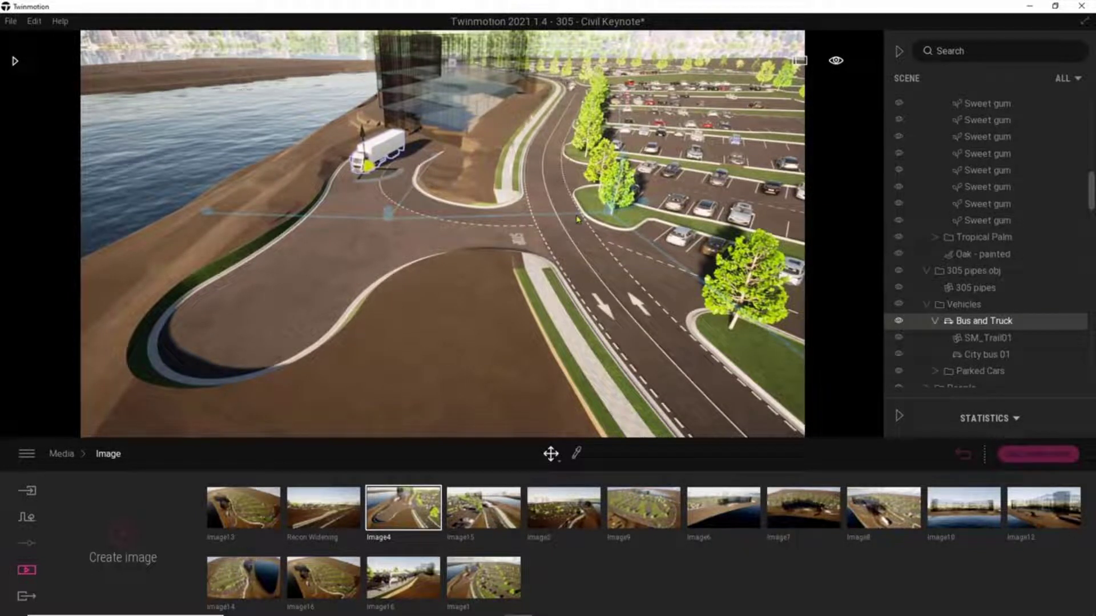
Step: View the saved images Recon Widening and Image13, and deselect the Bus and Truck object
{"action": "left_click", "coordinate": [328, 517]}
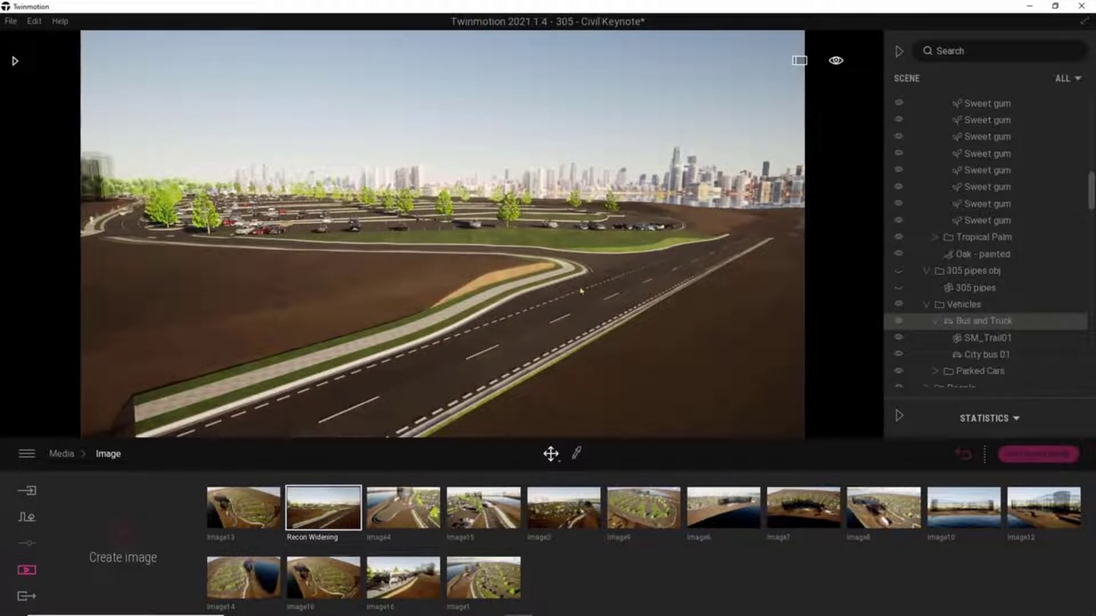
{"action": "left_click", "coordinate": [259, 512]}
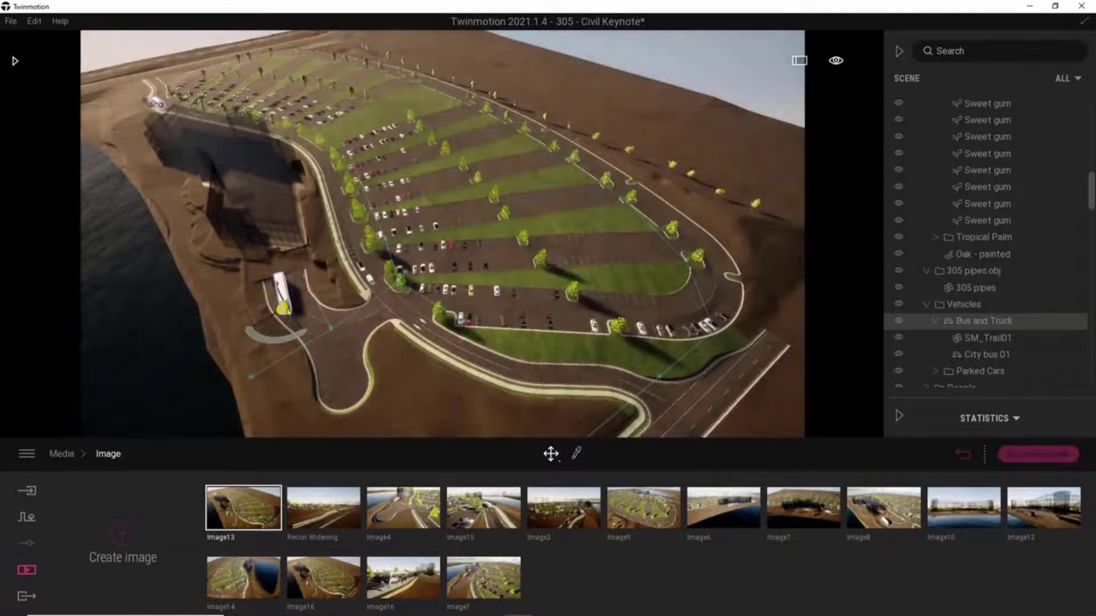
{"action": "key", "text": "Escape"}
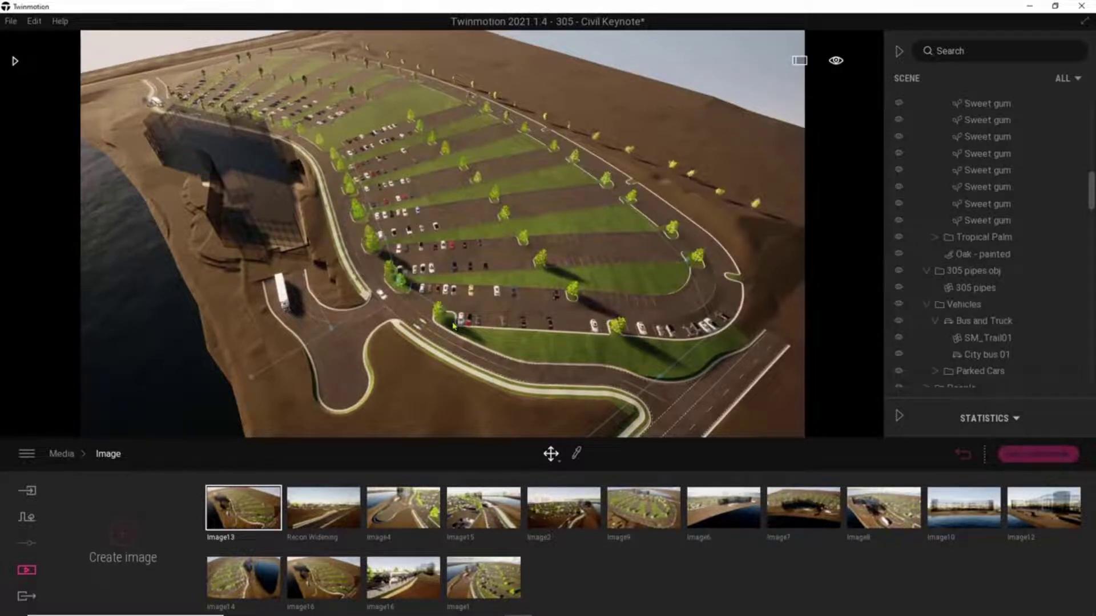
Step: Recall the saved view Image15, move in closer to the bus stop and create a new video starting from that view
{"action": "left_click", "coordinate": [29, 573]}
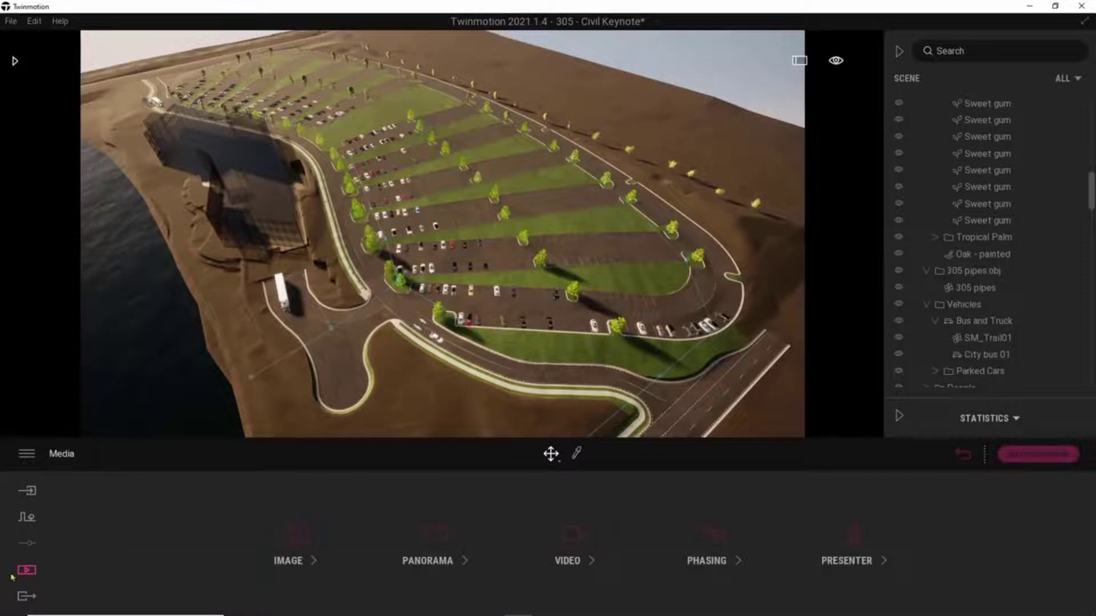
{"action": "left_click", "coordinate": [308, 553]}
{"action": "left_click", "coordinate": [485, 513]}
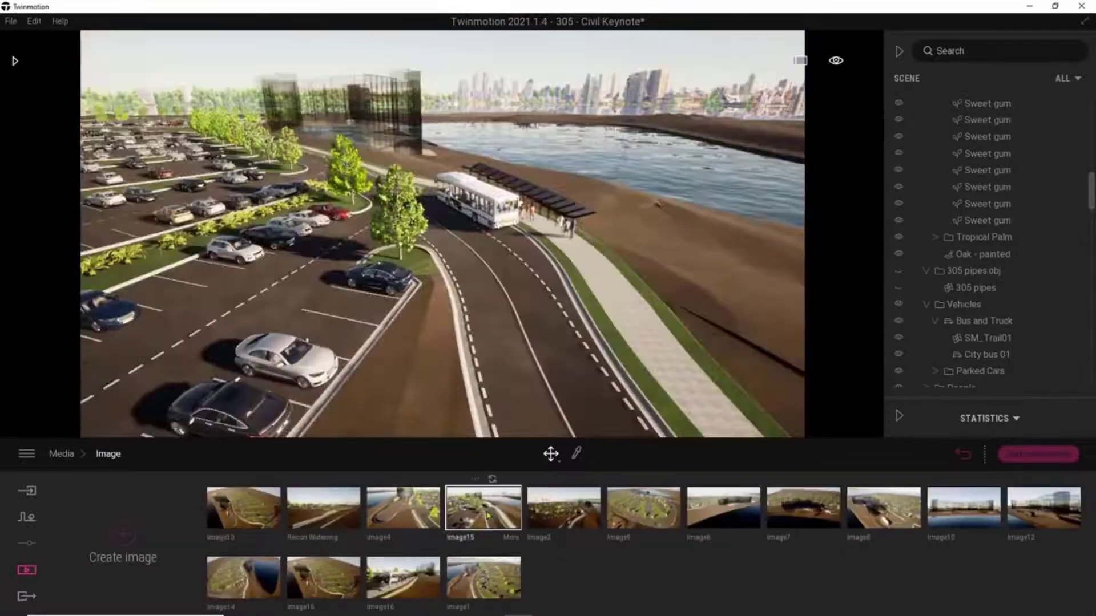
{"action": "left_click", "coordinate": [27, 571]}
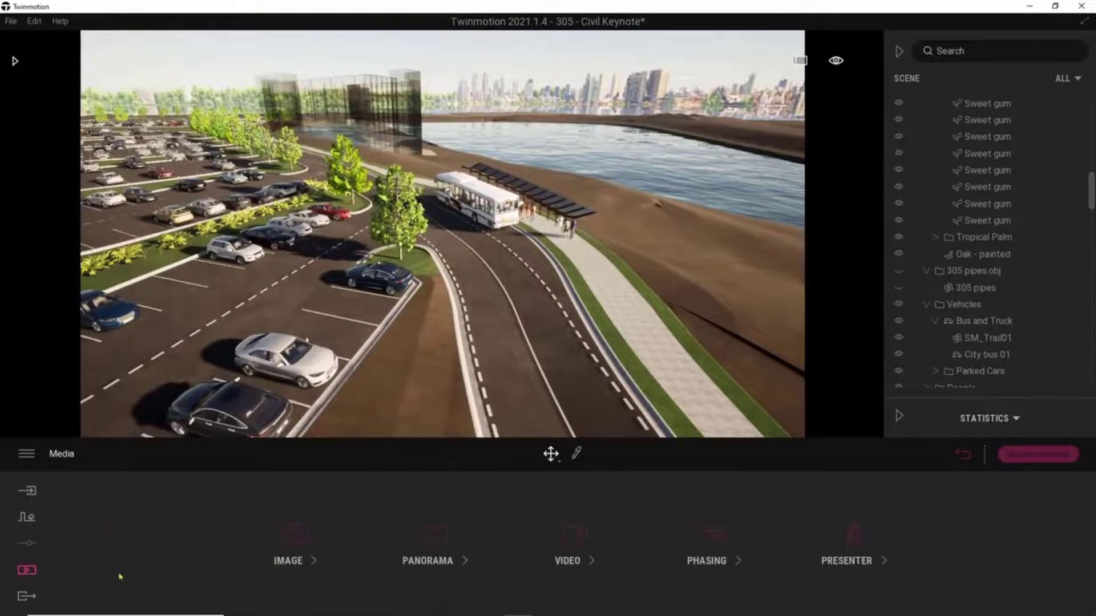
{"action": "left_click", "coordinate": [576, 540]}
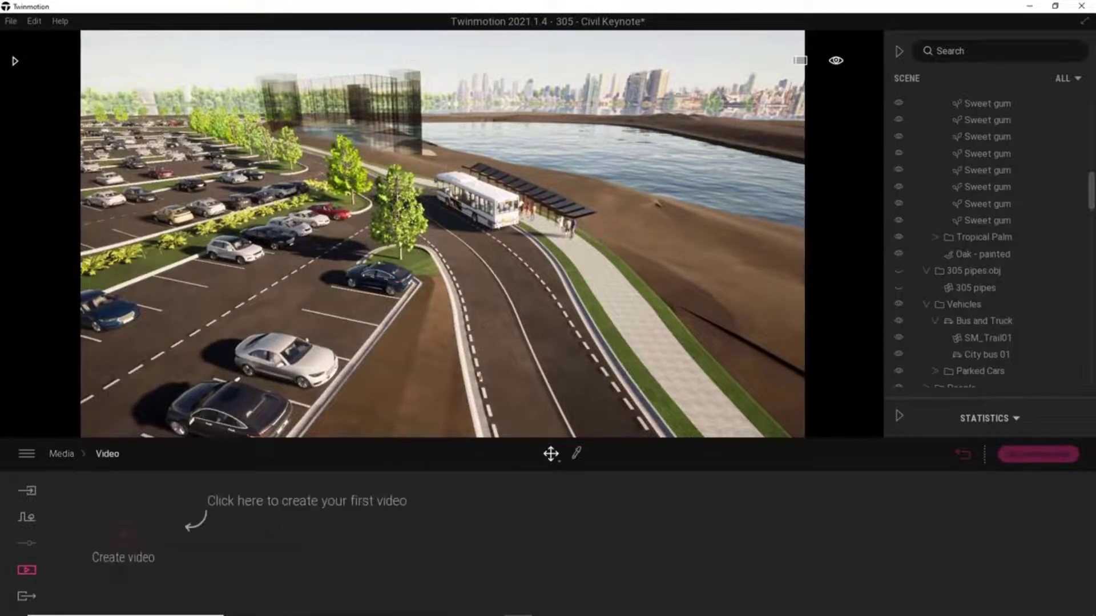
{"action": "scroll", "coordinate": [522, 298], "scroll_direction": "up", "scroll_amount": 4}
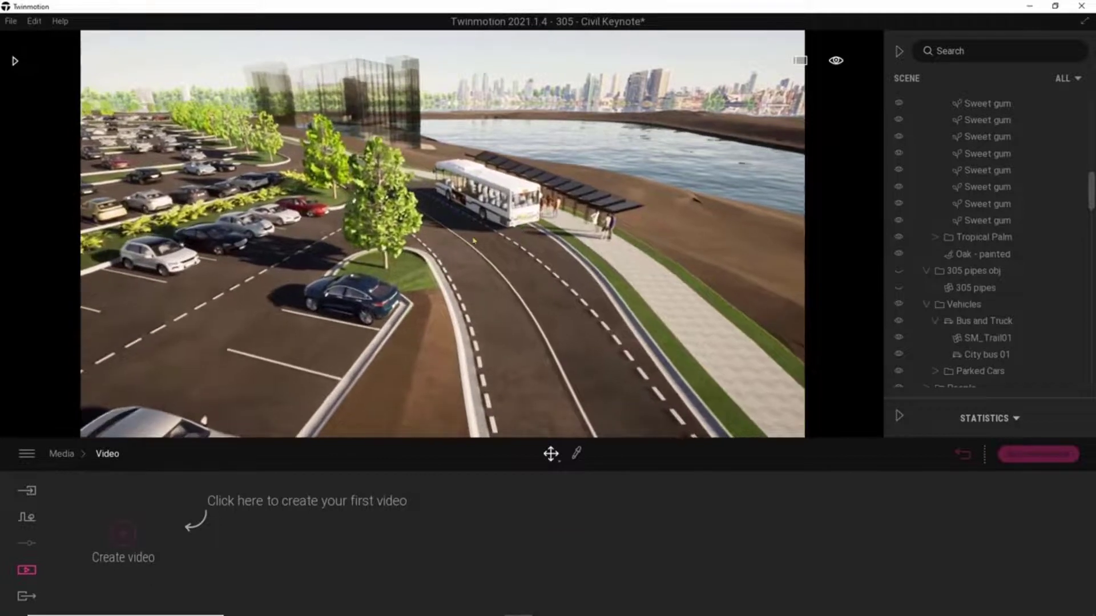
{"action": "middle_click_drag", "start_coordinate": [438, 271], "coordinate": [431, 274]}
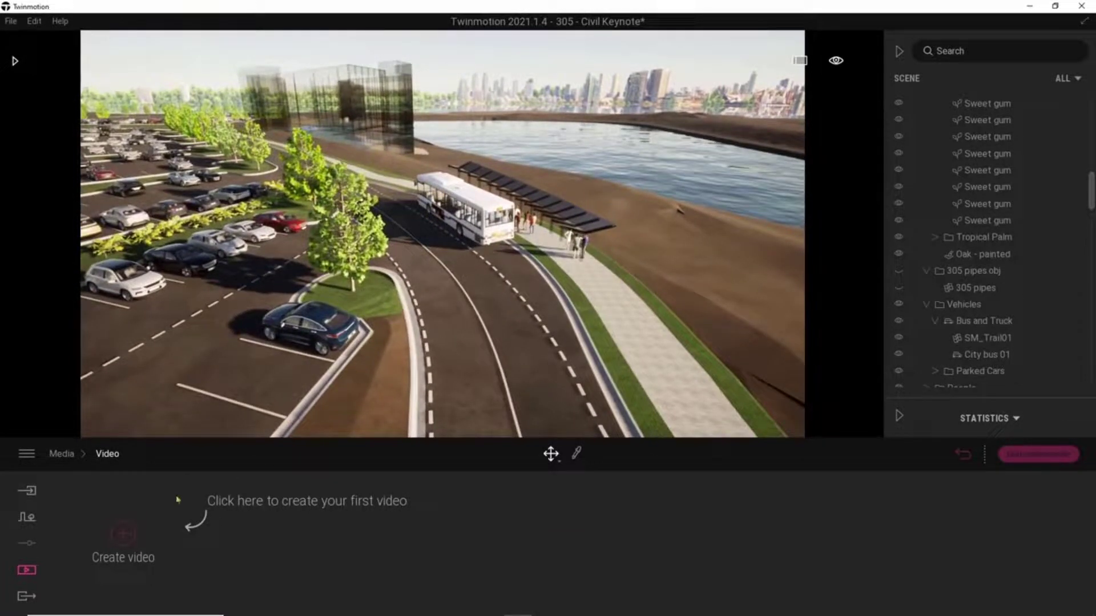
{"action": "left_click", "coordinate": [124, 534]}
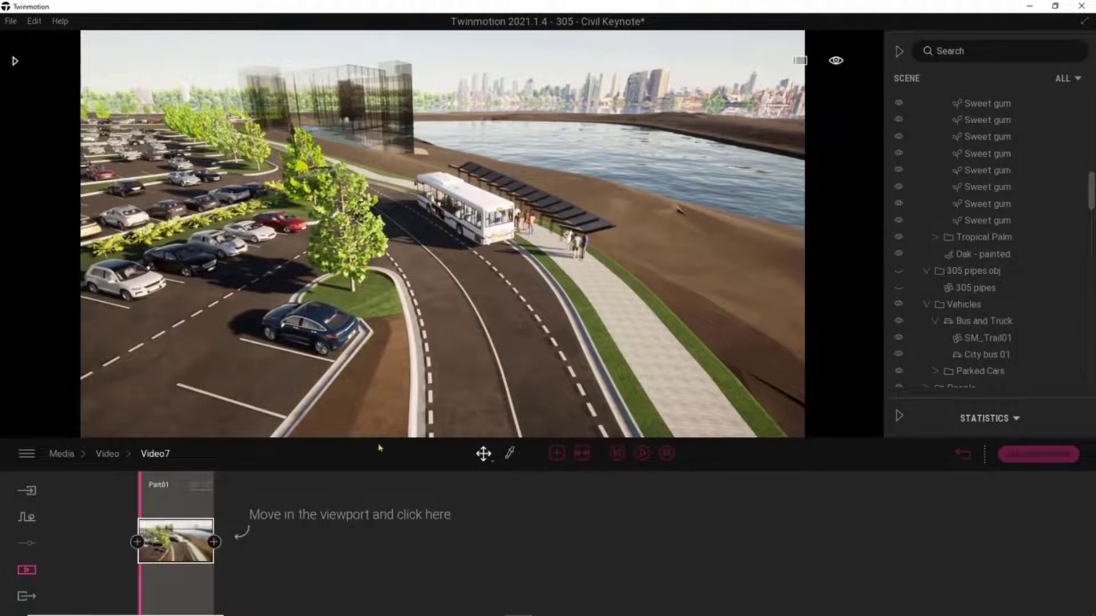
Step: Add a second keyframe to the video looking along the road and footpath towards the bus, and play the clip
{"action": "middle_click_drag", "start_coordinate": [535, 267], "coordinate": [448, 245], "text": "shift"}
{"action": "left_click", "coordinate": [213, 542]}
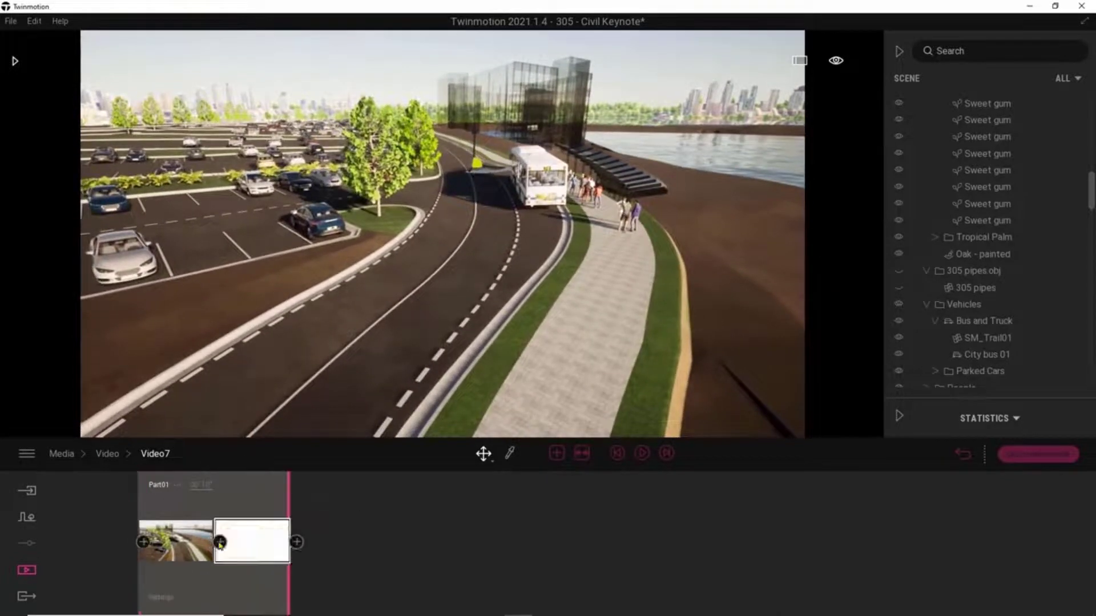
{"action": "left_click", "coordinate": [640, 455]}
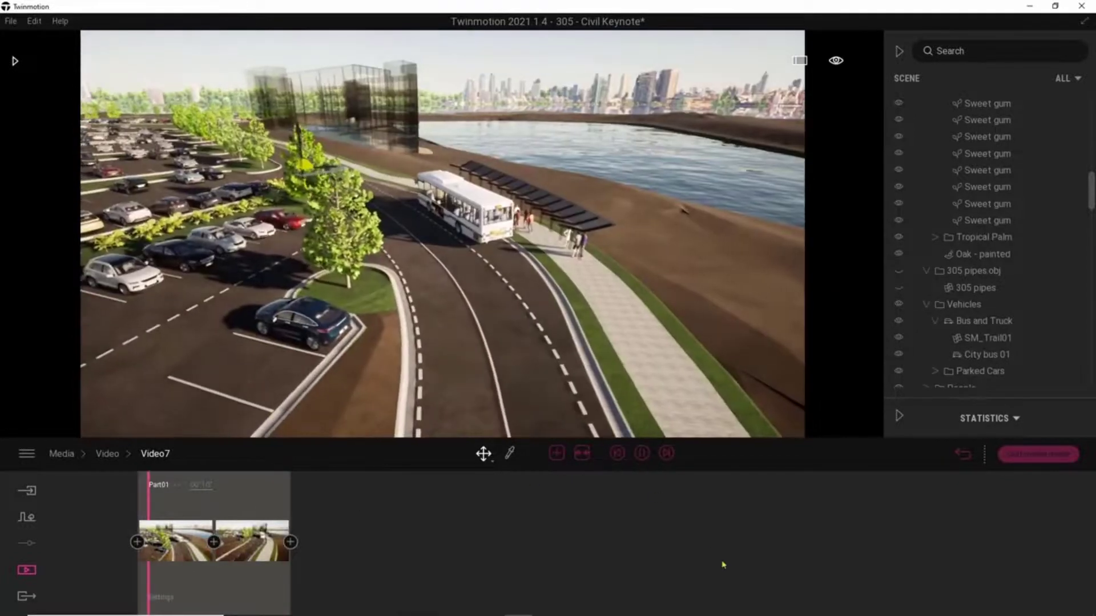